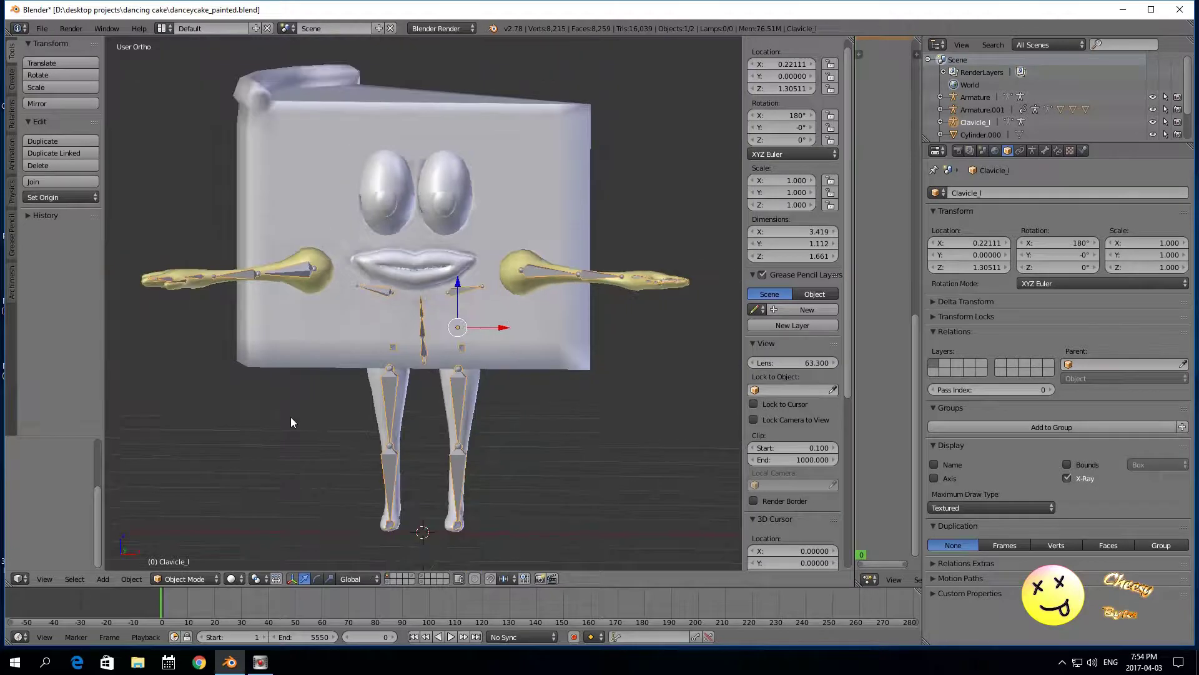
Step: Switch the selected Clavicle_l armature from Object Mode to Edit Mode
{"action": "scroll", "coordinate": [238, 419], "scroll_direction": "up", "scroll_amount": 5}
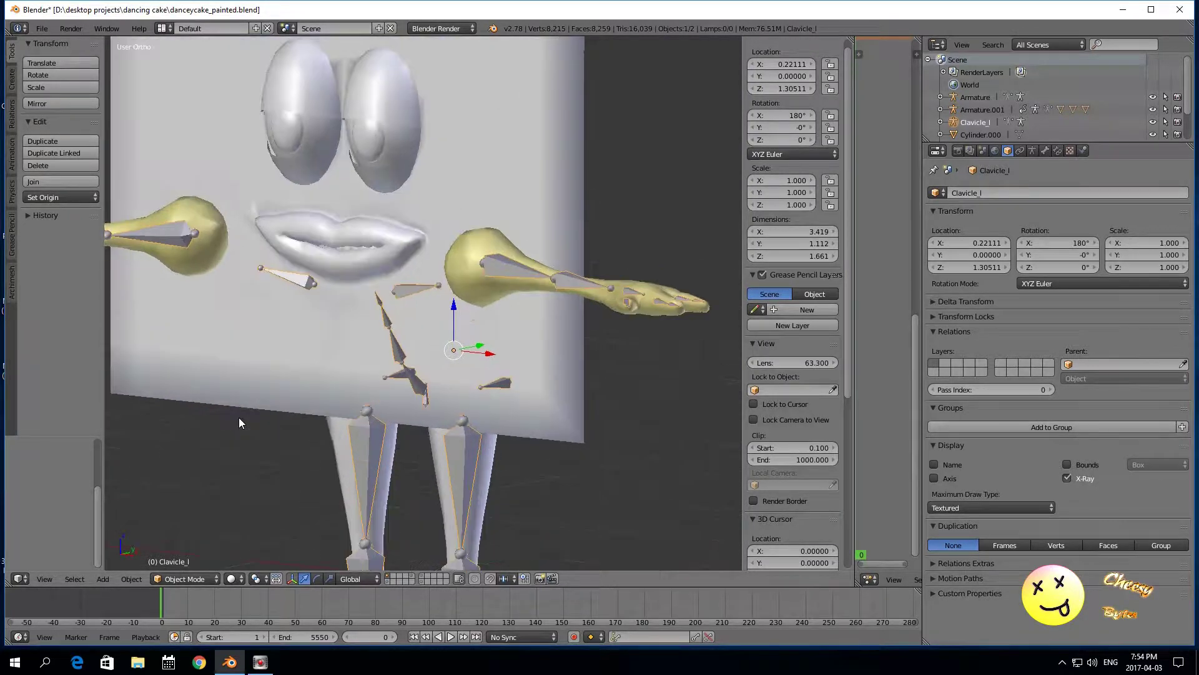
{"action": "right_click", "coordinate": [356, 295]}
{"action": "right_click", "coordinate": [358, 298]}
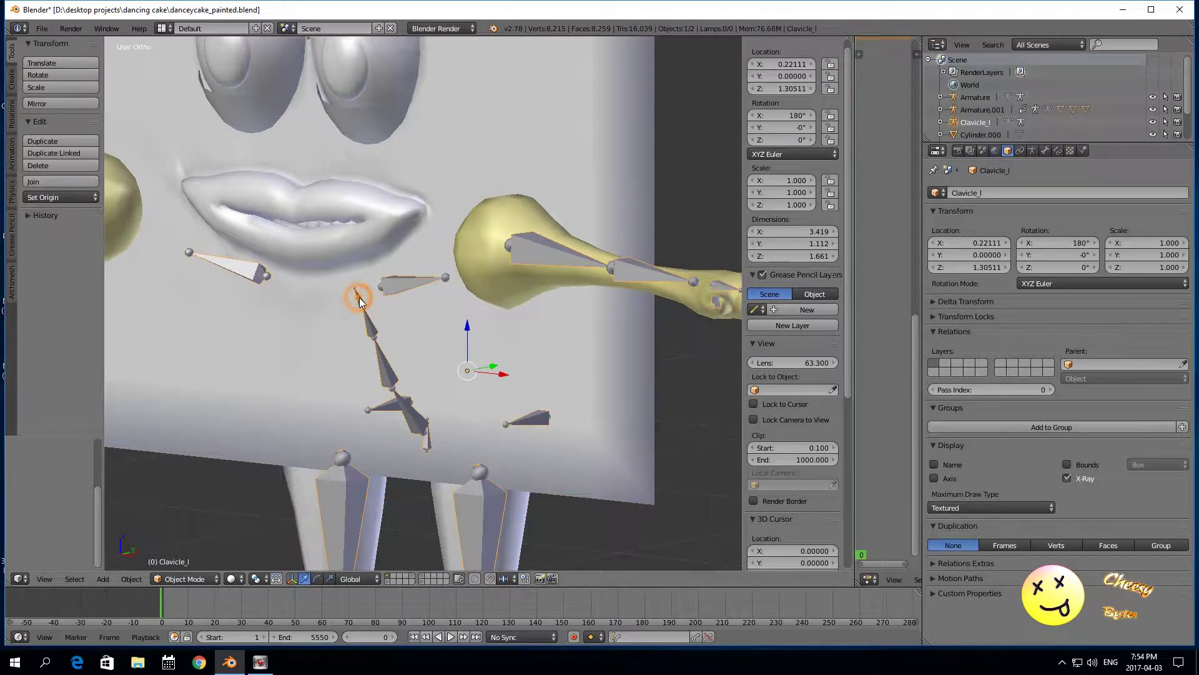
{"action": "left_click", "coordinate": [197, 579]}
{"action": "left_click", "coordinate": [187, 552]}
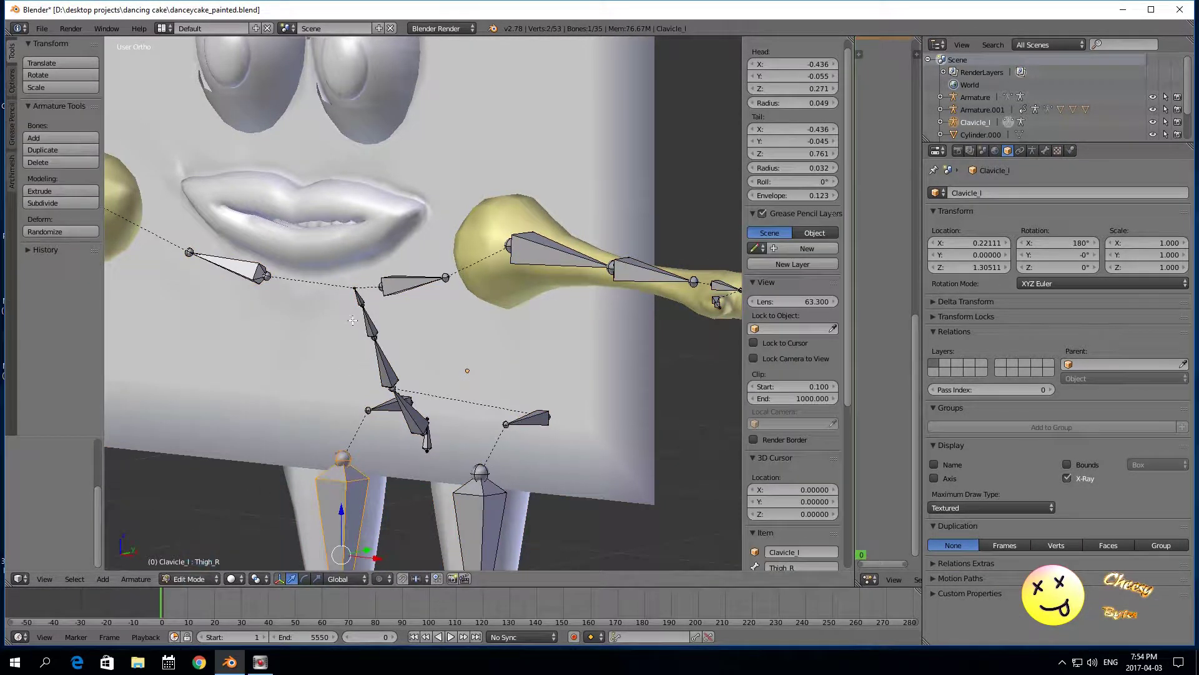
Step: Extrude a new bone straight up along Z from the tip of spine2 to Z -0.298, and show the viewport in wireframe
{"action": "right_click", "coordinate": [358, 301]}
{"action": "middle_click_drag", "start_coordinate": [358, 301], "coordinate": [233, 327]}
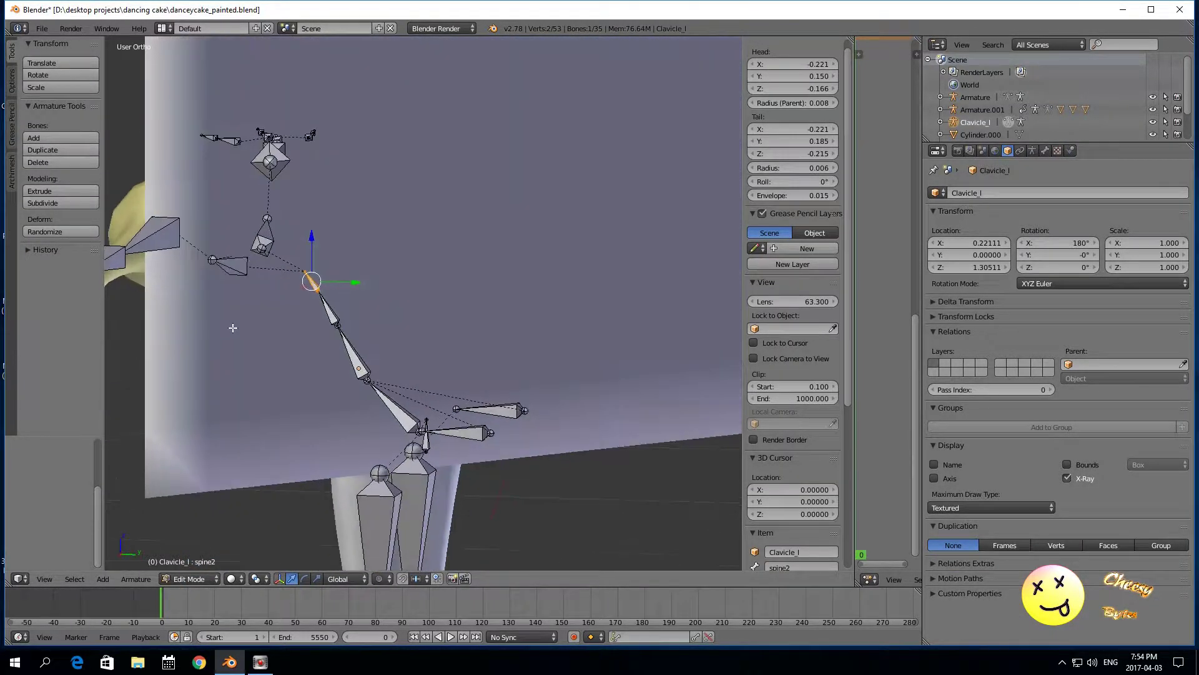
{"action": "right_click", "coordinate": [304, 271]}
{"action": "right_click", "coordinate": [304, 270]}
{"action": "key", "text": "e"}
{"action": "left_click", "coordinate": [295, 303]}
{"action": "left_click_drag", "start_coordinate": [305, 233], "coordinate": [309, 201]}
{"action": "key", "text": "z"}
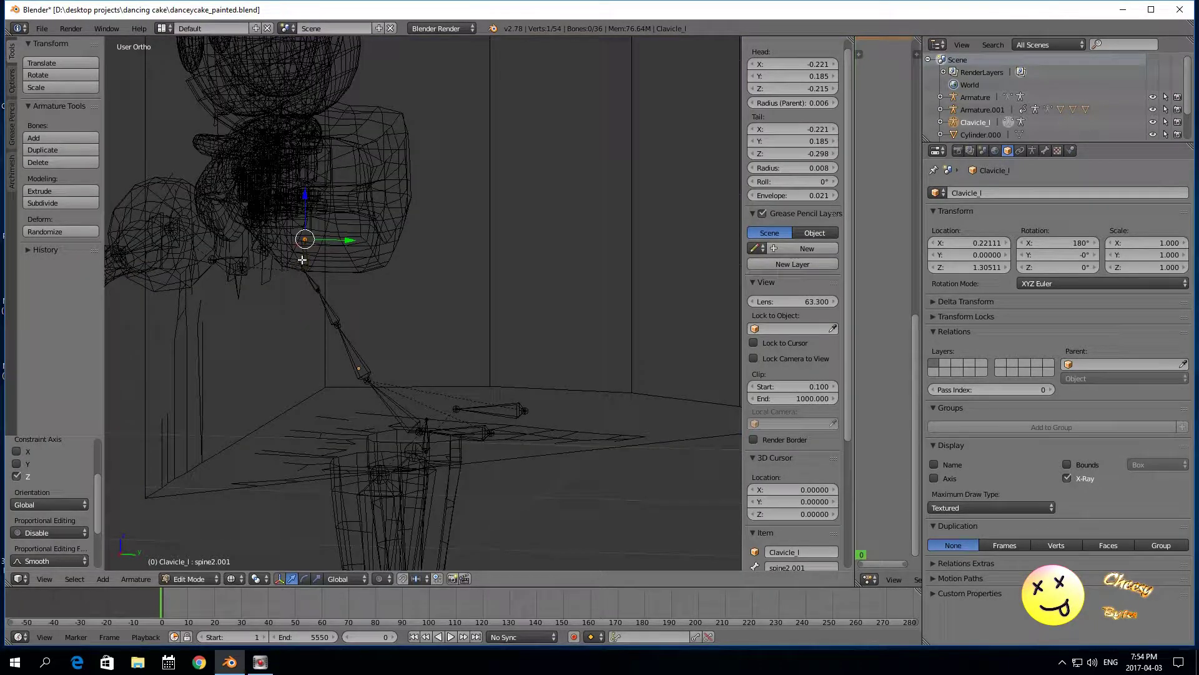
Step: Select the upper spine bones together with the new bone and shift them toward the cake's middle
{"action": "right_click", "coordinate": [305, 257]}
{"action": "middle_click_drag", "start_coordinate": [301, 351], "coordinate": [316, 375]}
{"action": "middle_click_drag", "start_coordinate": [314, 495], "coordinate": [319, 433]}
{"action": "right_click", "coordinate": [310, 317]}
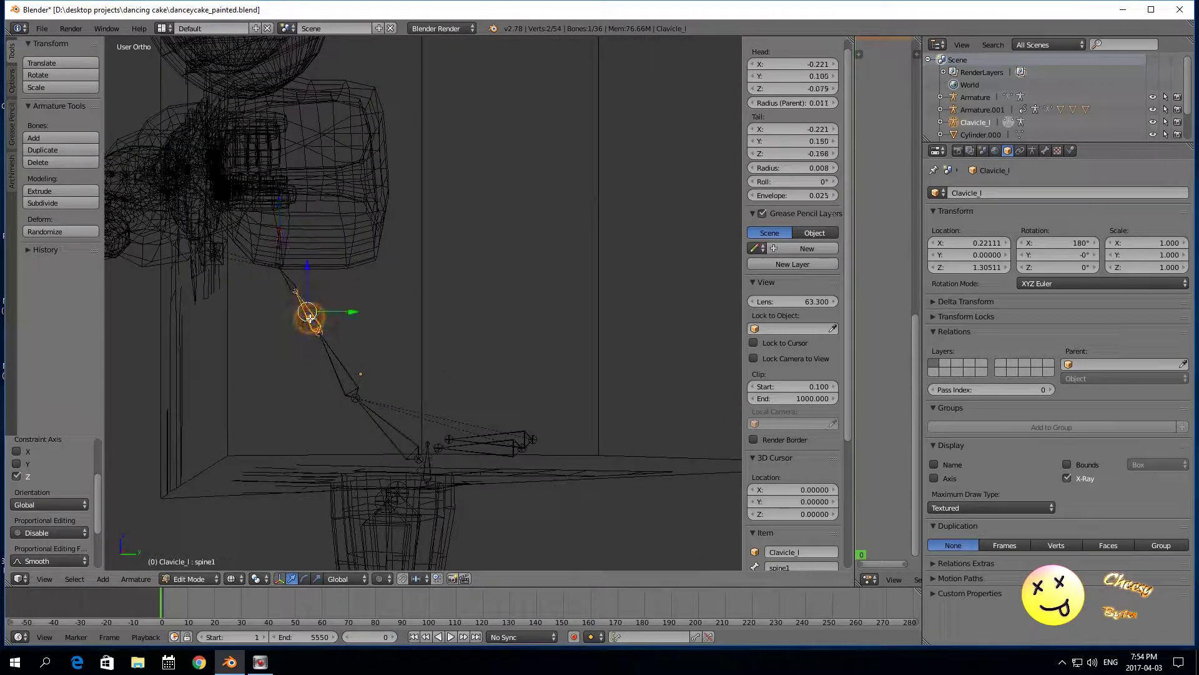
{"action": "right_click", "coordinate": [292, 288], "text": "shift"}
{"action": "right_click", "coordinate": [286, 283], "text": "shift"}
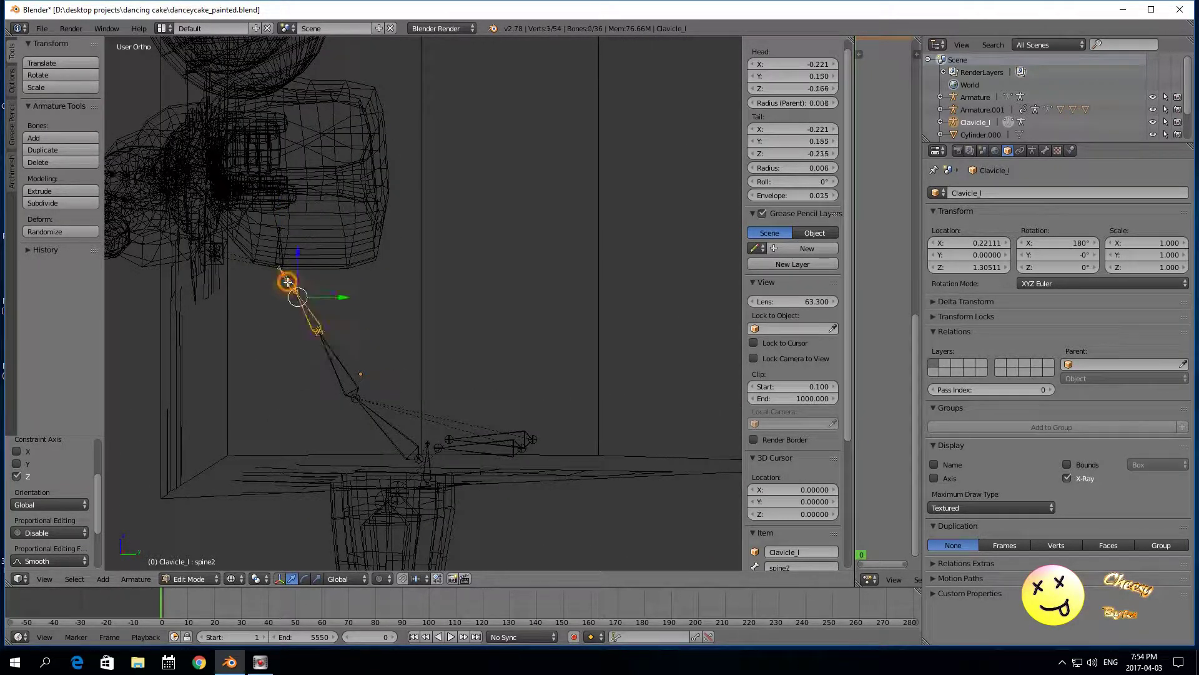
{"action": "right_click", "coordinate": [275, 257], "text": "shift"}
{"action": "left_click_drag", "start_coordinate": [331, 280], "coordinate": [380, 252]}
Step: Line up spine1, spine2 and the new bone vertically near Y 0.049, with the new bone running from Z -0.157 to -0.240
{"action": "right_click", "coordinate": [314, 282]}
{"action": "right_click", "coordinate": [303, 257], "text": "shift"}
{"action": "right_click", "coordinate": [330, 249]}
{"action": "right_click", "coordinate": [345, 314]}
{"action": "right_click", "coordinate": [343, 253], "text": "shift"}
{"action": "left_click_drag", "start_coordinate": [345, 232], "coordinate": [344, 261]}
{"action": "right_click", "coordinate": [343, 287]}
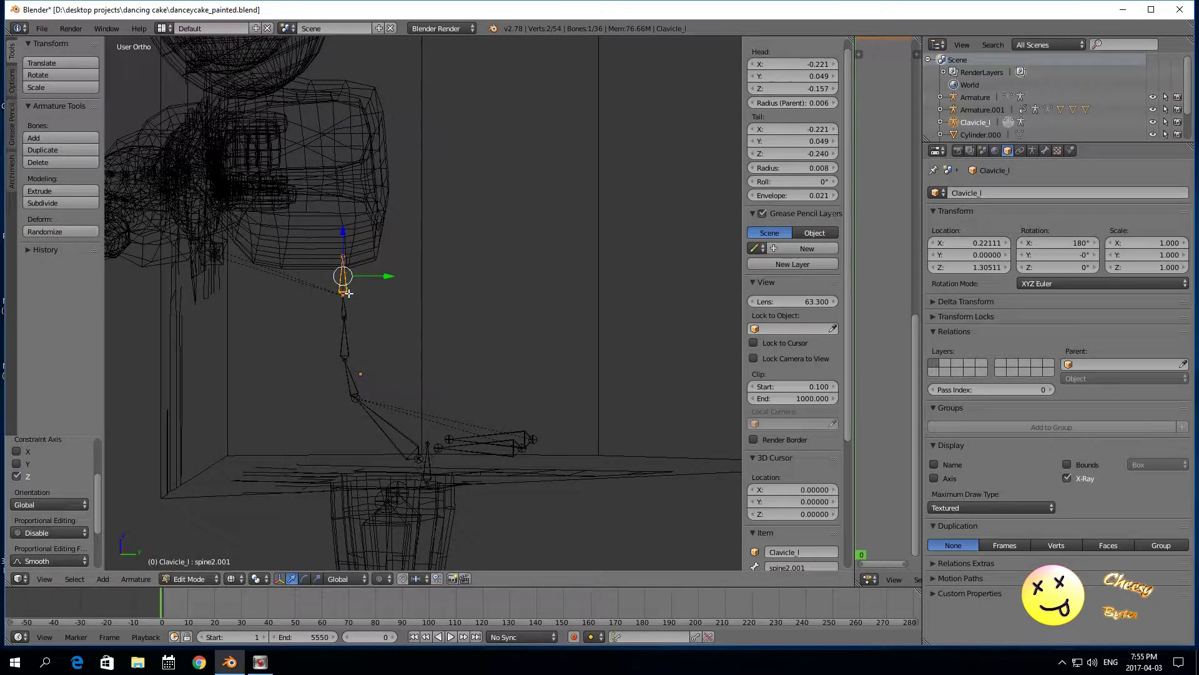
Step: Disconnect the new bone from its parent spine2 and rename it Neck
{"action": "left_click", "coordinate": [1046, 151]}
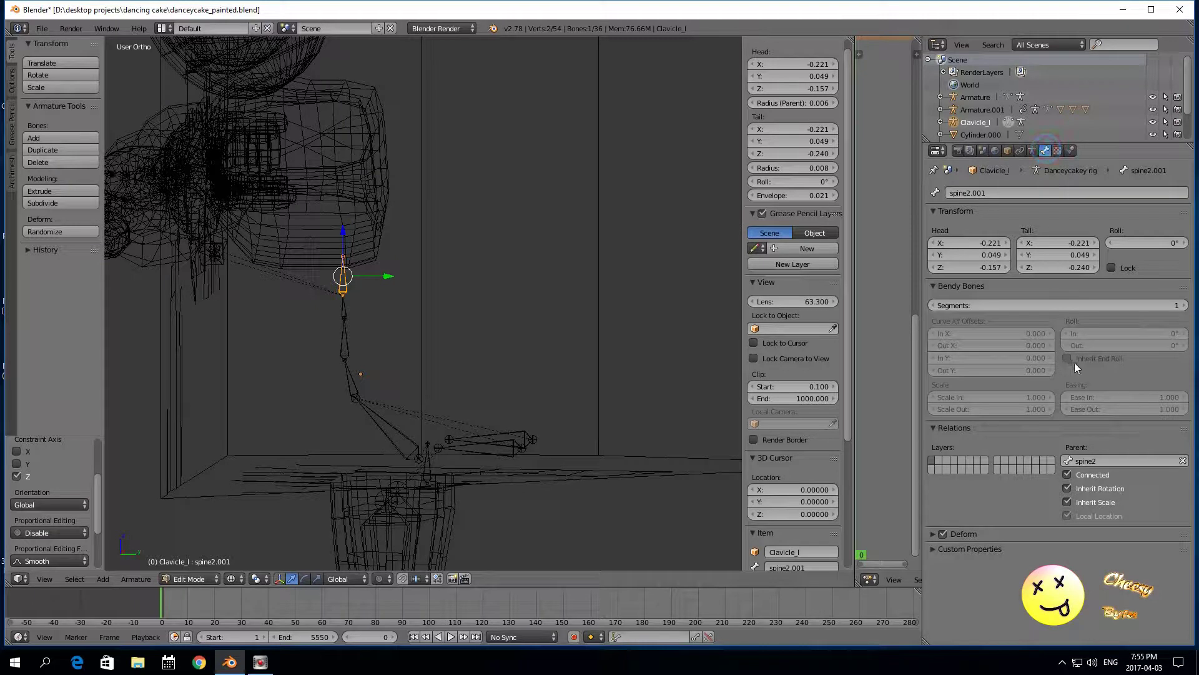
{"action": "left_click", "coordinate": [1068, 475]}
{"action": "left_click", "coordinate": [992, 194]}
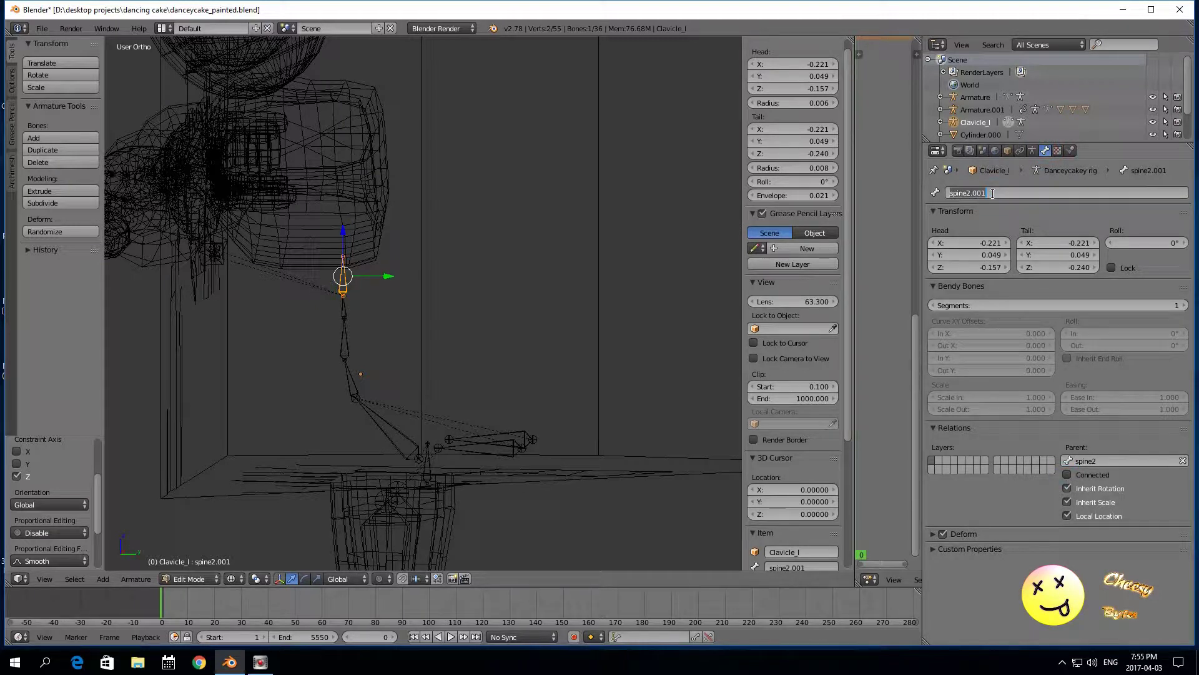
{"action": "type", "text": "Neck"}
{"action": "key", "text": "Return"}
Step: Move the Neck bone along the Y axis, away from spine2, to Y -0.046
{"action": "key", "text": "g"}
{"action": "key", "text": "y"}
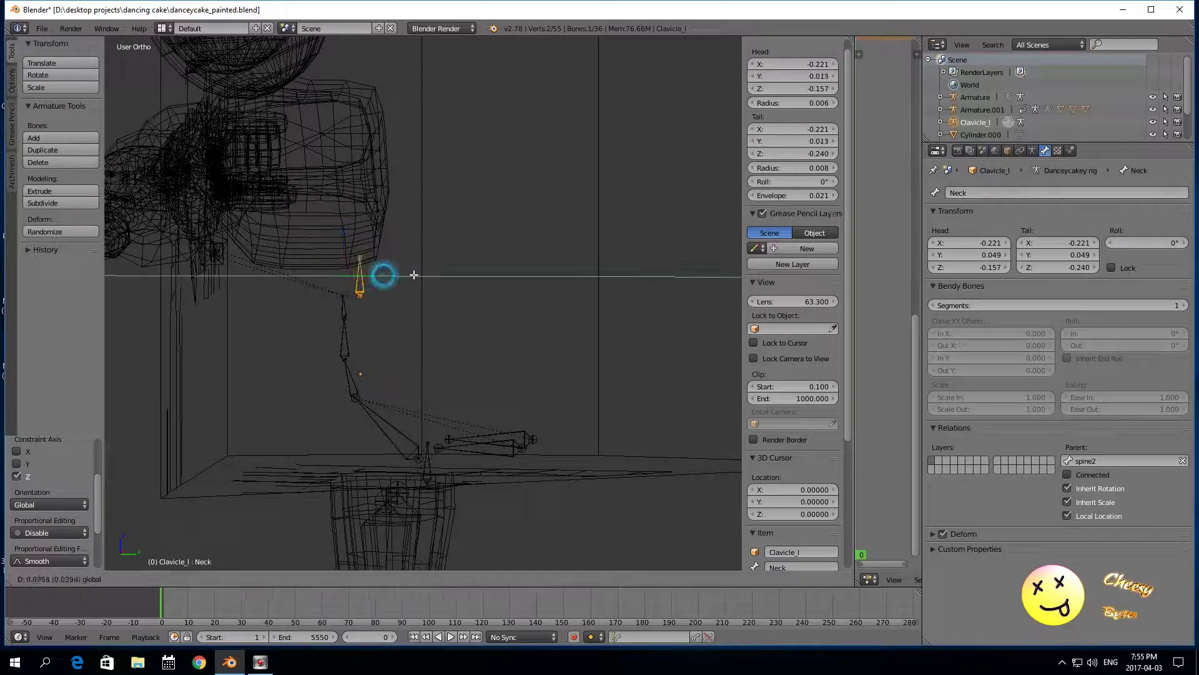
{"action": "left_click", "coordinate": [455, 267]}
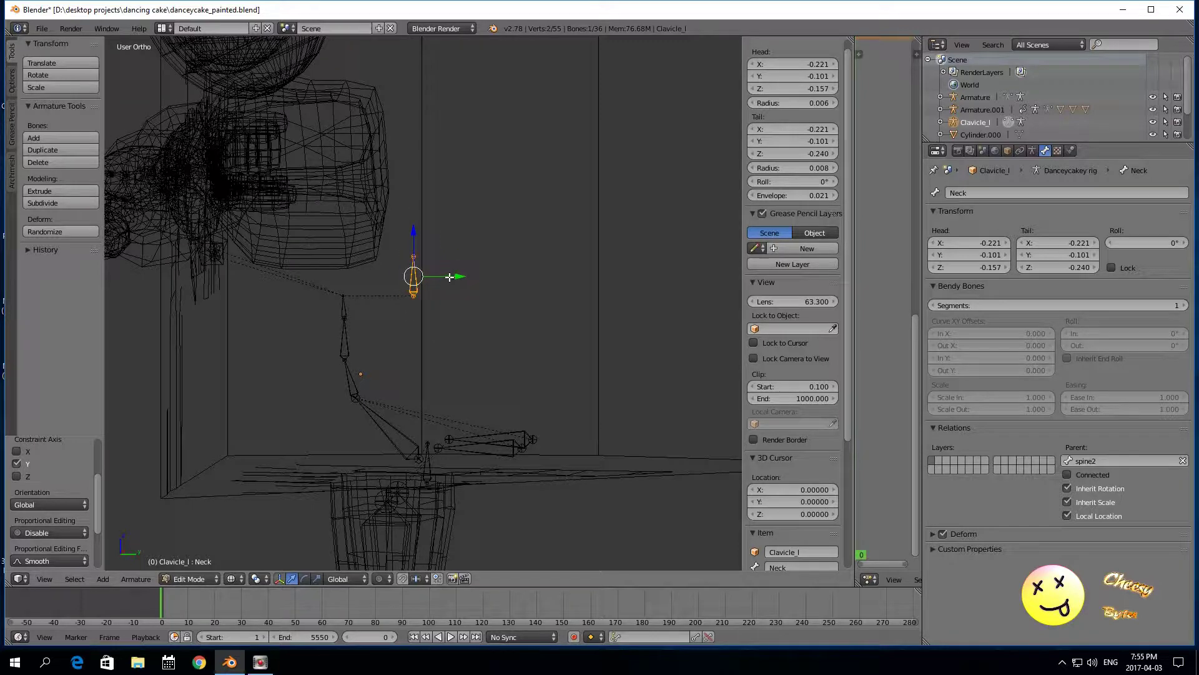
{"action": "key", "text": "g"}
{"action": "key", "text": "y"}
{"action": "left_click", "coordinate": [428, 274]}
Step: Nudge the joint between spine1 and spine2 along the Y axis
{"action": "right_click", "coordinate": [344, 305]}
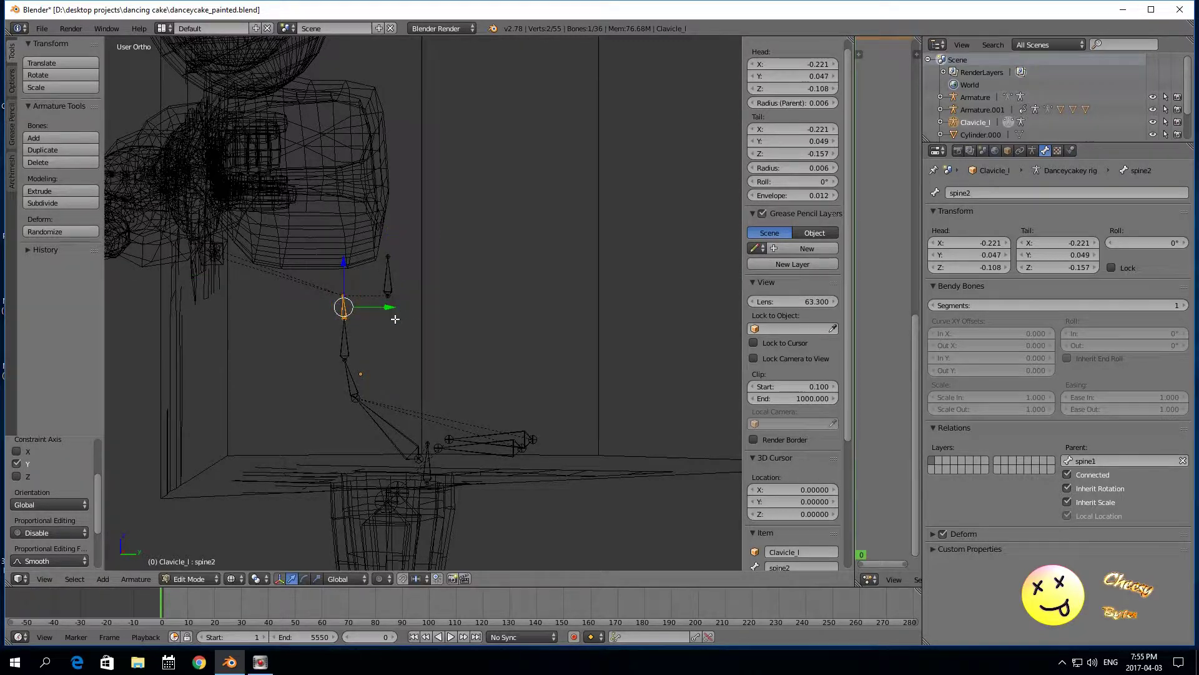
{"action": "scroll", "coordinate": [367, 279], "scroll_direction": "up", "scroll_amount": 2}
{"action": "right_click", "coordinate": [367, 279]}
{"action": "right_click", "coordinate": [310, 325]}
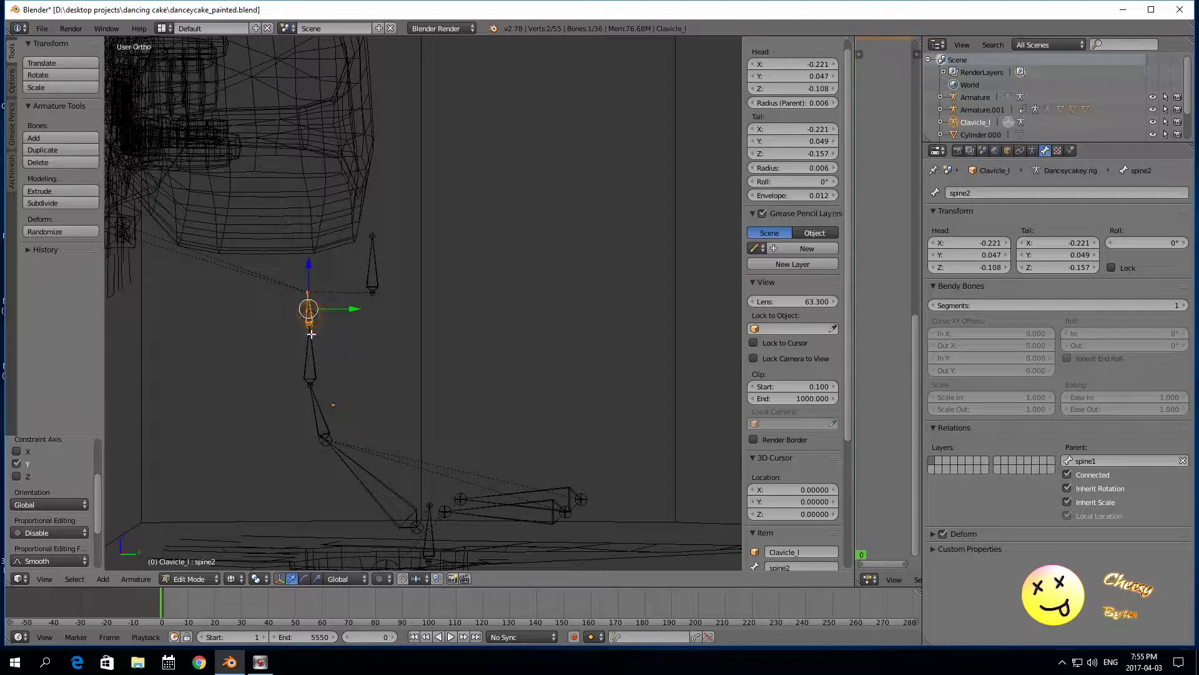
{"action": "key", "text": "g"}
{"action": "key", "text": "y"}
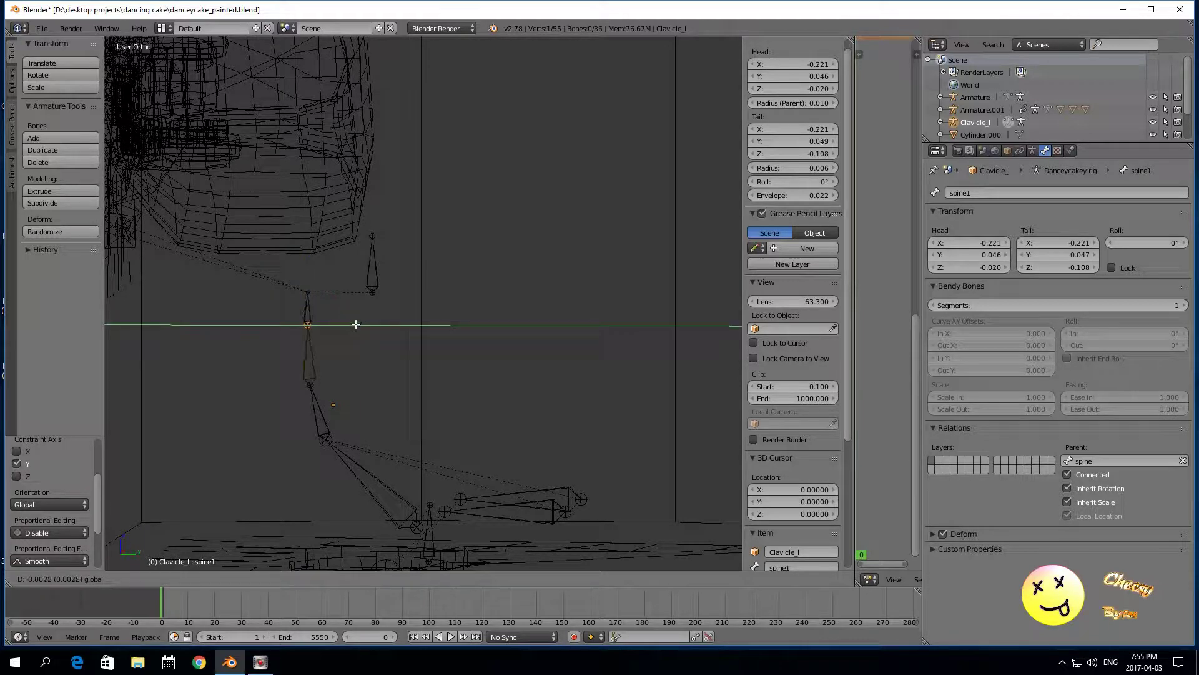
{"action": "left_click", "coordinate": [356, 324]}
Step: Shift spine2 along Y until its base is at Y 0.106, and fine-tune its tip along the same axis
{"action": "right_click", "coordinate": [326, 297]}
{"action": "right_click", "coordinate": [308, 314]}
{"action": "key", "text": "g"}
{"action": "key", "text": "y"}
{"action": "left_click", "coordinate": [282, 303]}
{"action": "right_click", "coordinate": [269, 292]}
{"action": "key", "text": "g"}
{"action": "key", "text": "y"}
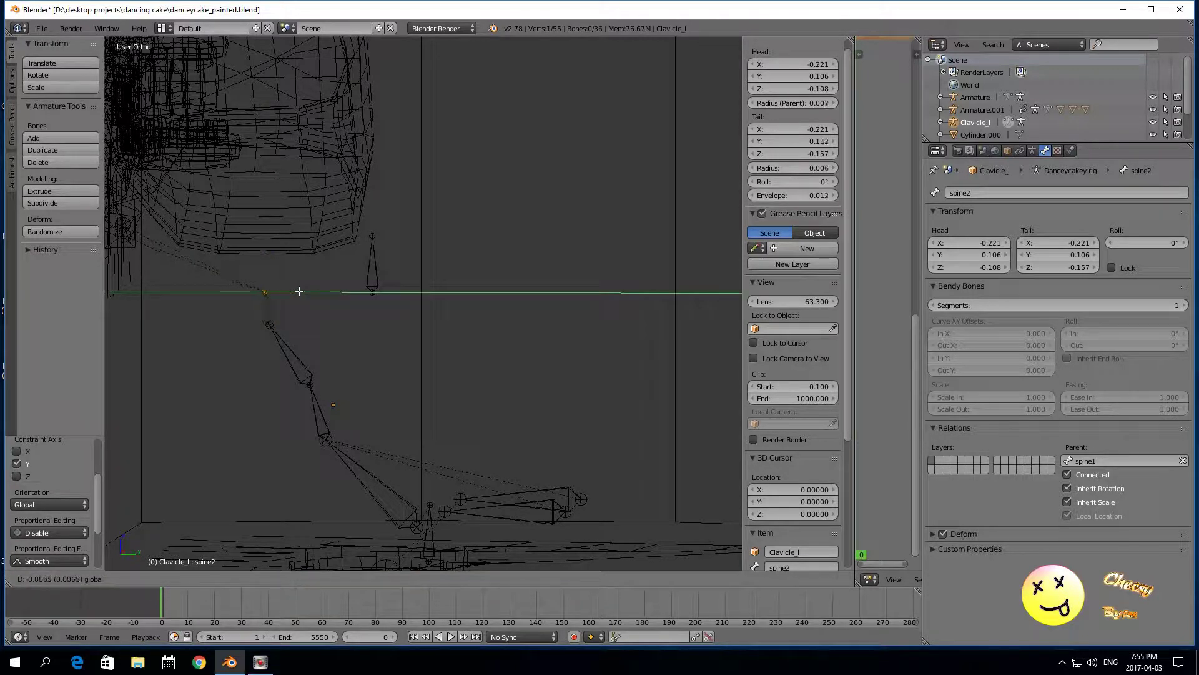
{"action": "left_click", "coordinate": [299, 290]}
Step: Move the joint between spine and spine1 along Y to 0.076, and adjust spine2's base to Y 0.109
{"action": "right_click", "coordinate": [311, 382]}
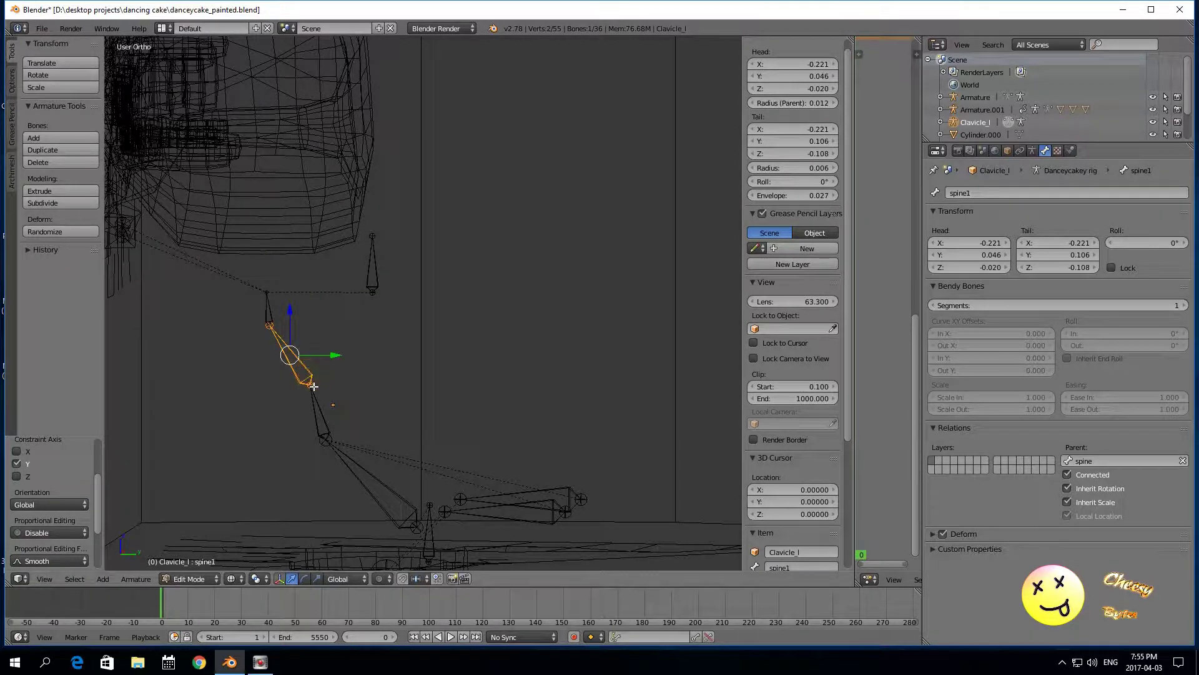
{"action": "key", "text": "g"}
{"action": "key", "text": "y"}
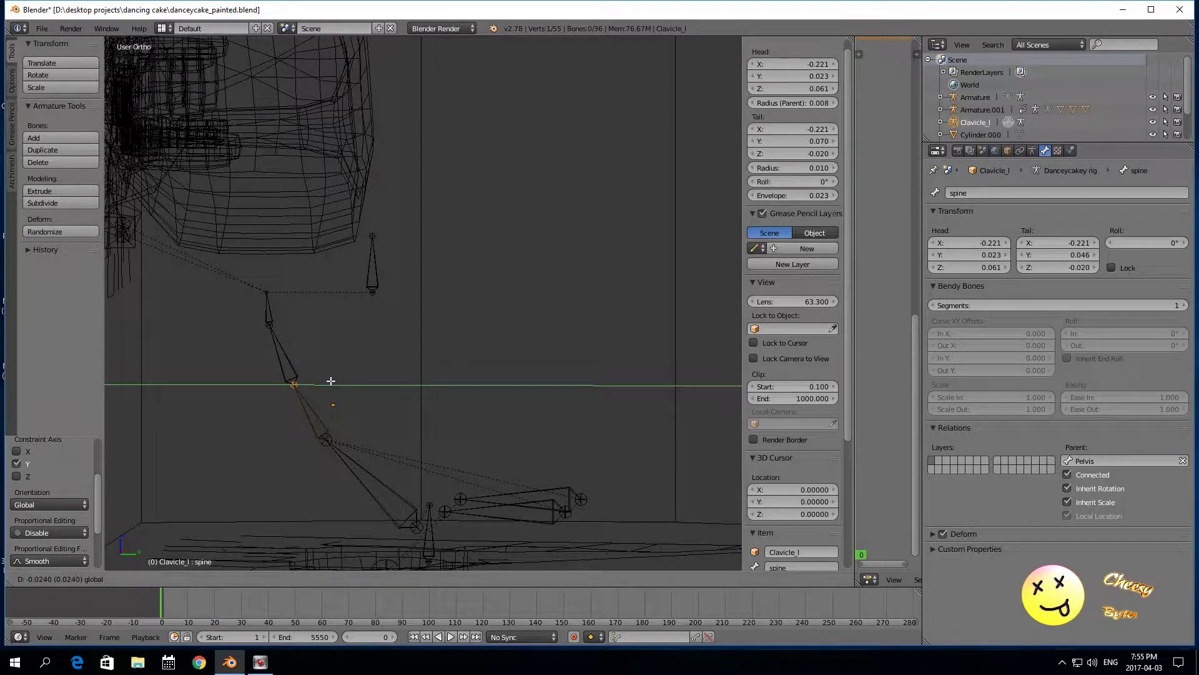
{"action": "left_click", "coordinate": [327, 380]}
{"action": "right_click", "coordinate": [280, 353]}
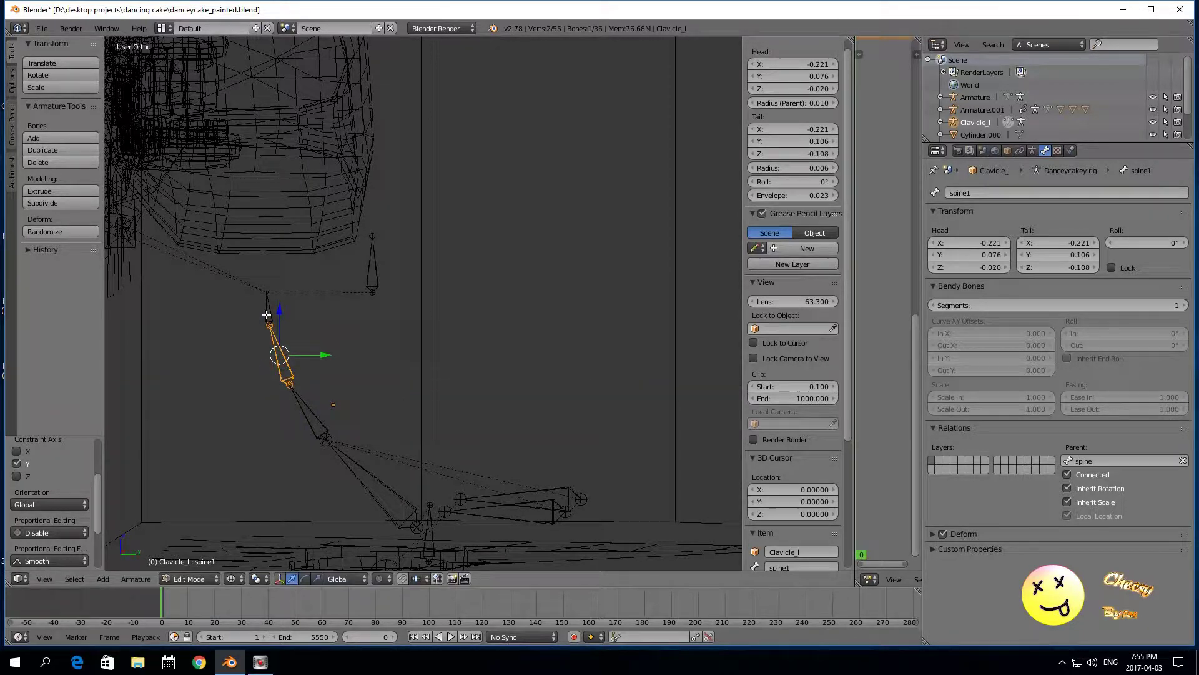
{"action": "left_click_drag", "start_coordinate": [319, 336], "coordinate": [317, 335]}
{"action": "scroll", "coordinate": [374, 306], "scroll_direction": "down", "scroll_amount": 3}
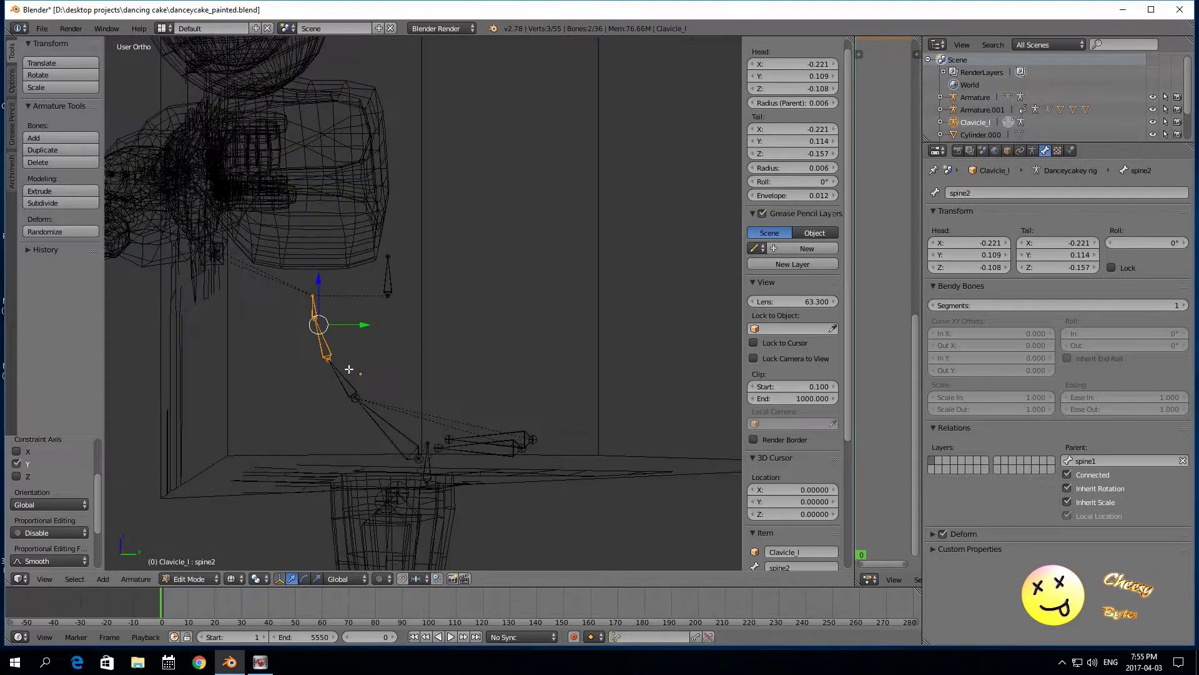
Step: Extrude a bone from the tip of Neck straight up along Z to Z -0.321
{"action": "right_click", "coordinate": [391, 294]}
{"action": "scroll", "coordinate": [435, 300], "scroll_direction": "up", "scroll_amount": 1}
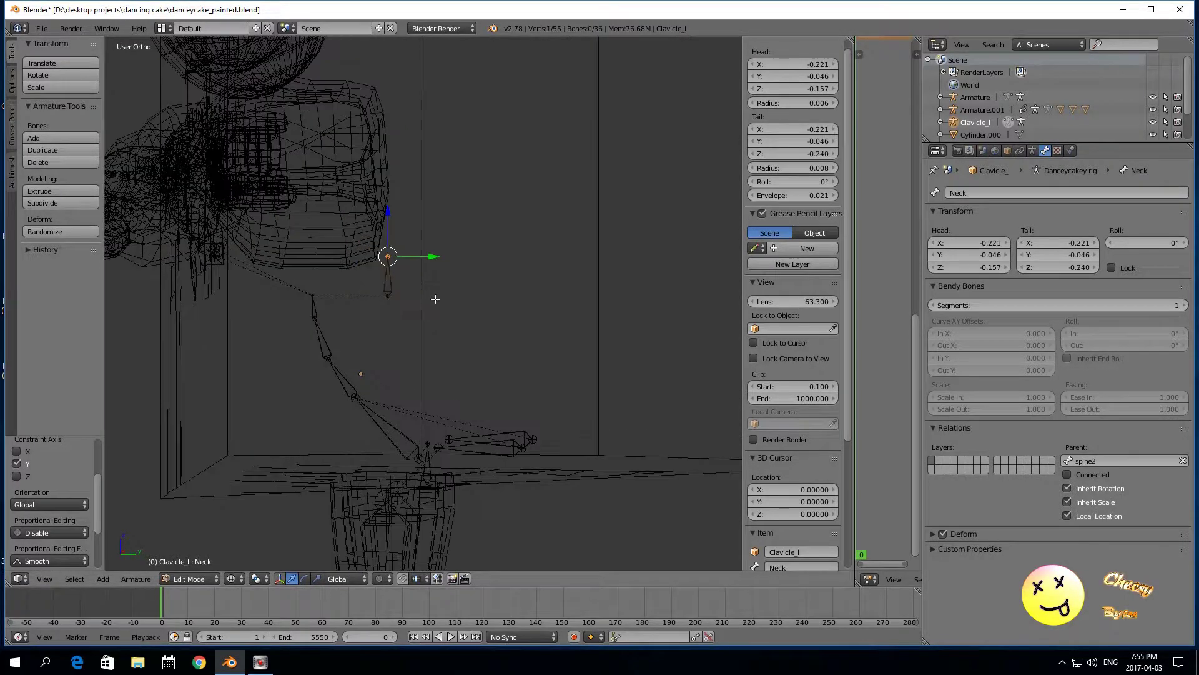
{"action": "key", "text": "e"}
{"action": "left_click", "coordinate": [436, 303]}
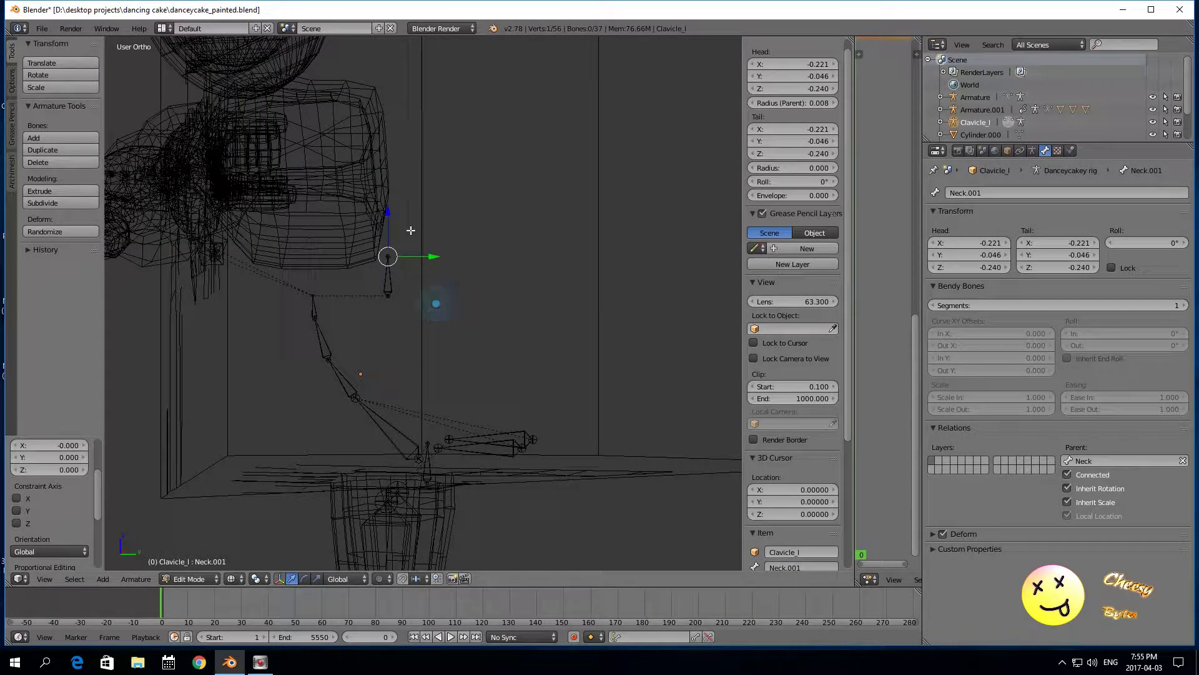
{"action": "mouse_move", "coordinate": [387, 210]}
{"action": "left_mouse_down"}
{"action": "mouse_move", "coordinate": [387, 182]}
{"action": "mouse_move", "coordinate": [388, 220]}
{"action": "left_mouse_up"}
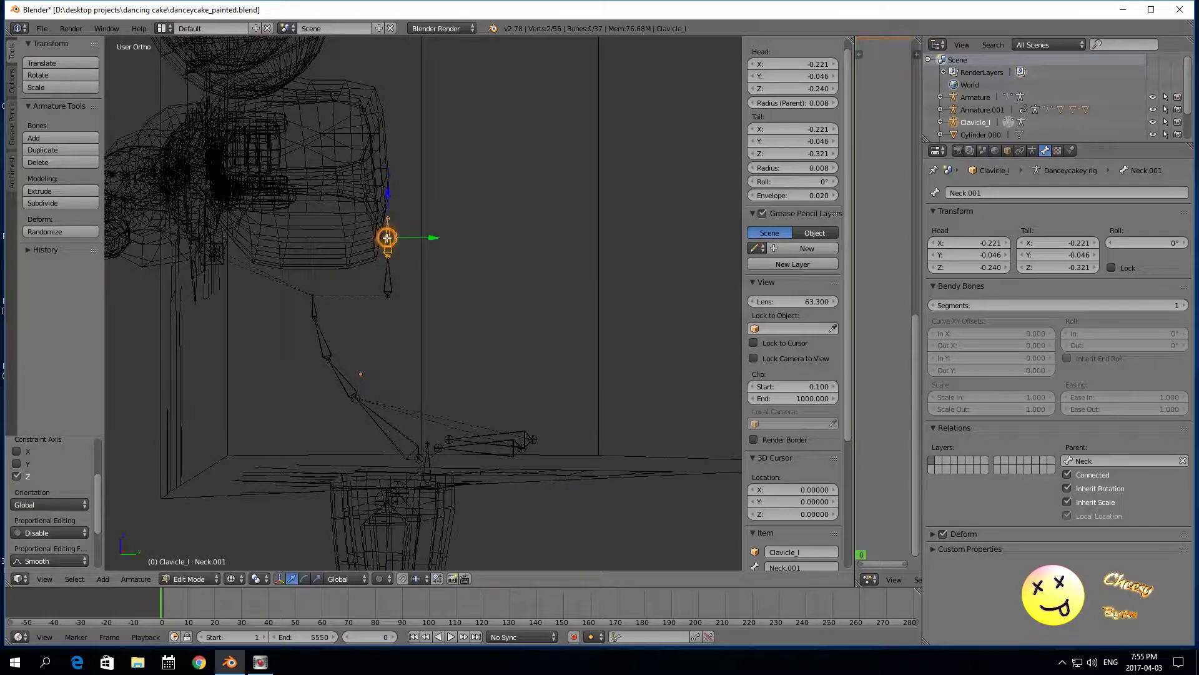
Step: Rename the bone extruded from Neck as head
{"action": "left_click", "coordinate": [989, 195]}
{"action": "key", "text": "BackSpace"}
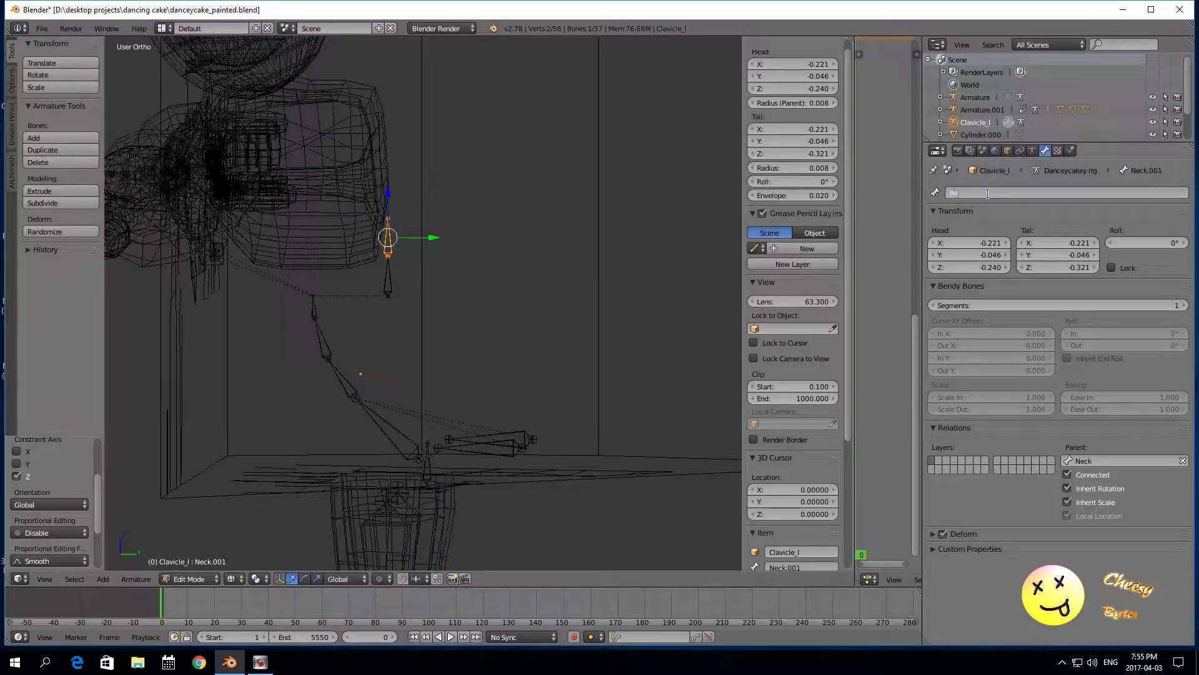
{"action": "type", "text": "head"}
{"action": "key", "text": "Return"}
{"action": "left_click", "coordinate": [1066, 473]}
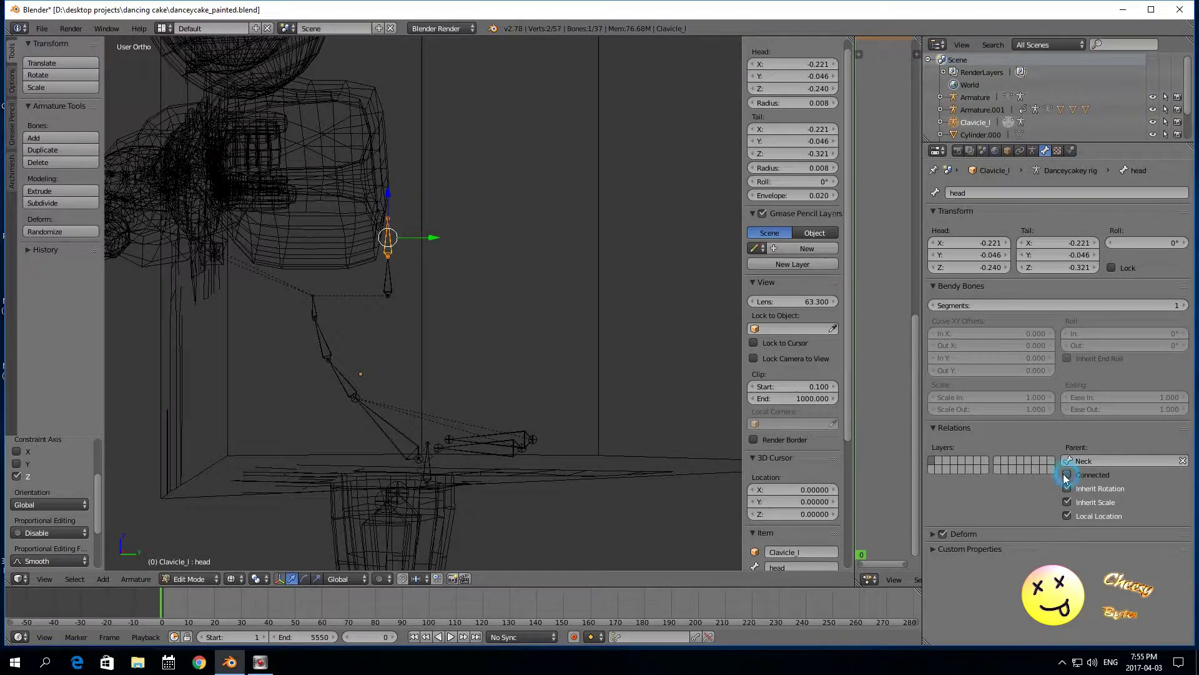
{"action": "scroll", "coordinate": [415, 313], "scroll_direction": "up", "scroll_amount": 1}
{"action": "left_click", "coordinate": [1066, 474]}
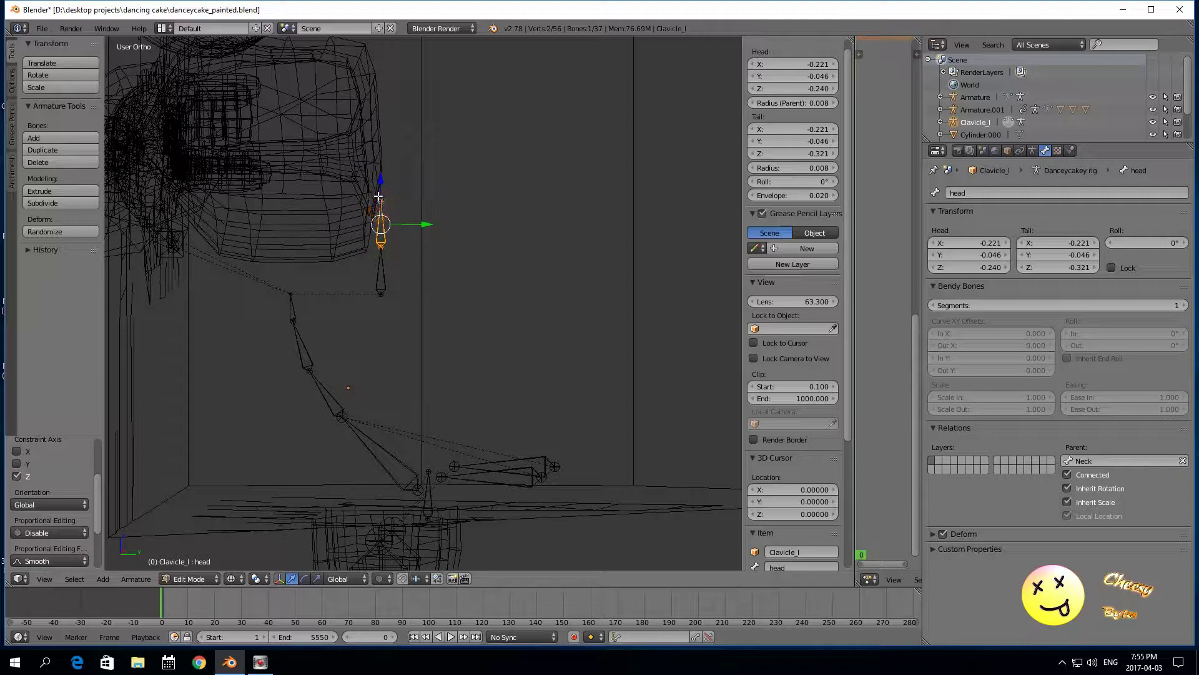
Step: Shorten the Neck and head bones along Z, placing their shared joint at Z -0.195 and the head tip at Z -0.237
{"action": "scroll", "coordinate": [389, 294], "scroll_direction": "down", "scroll_amount": 2}
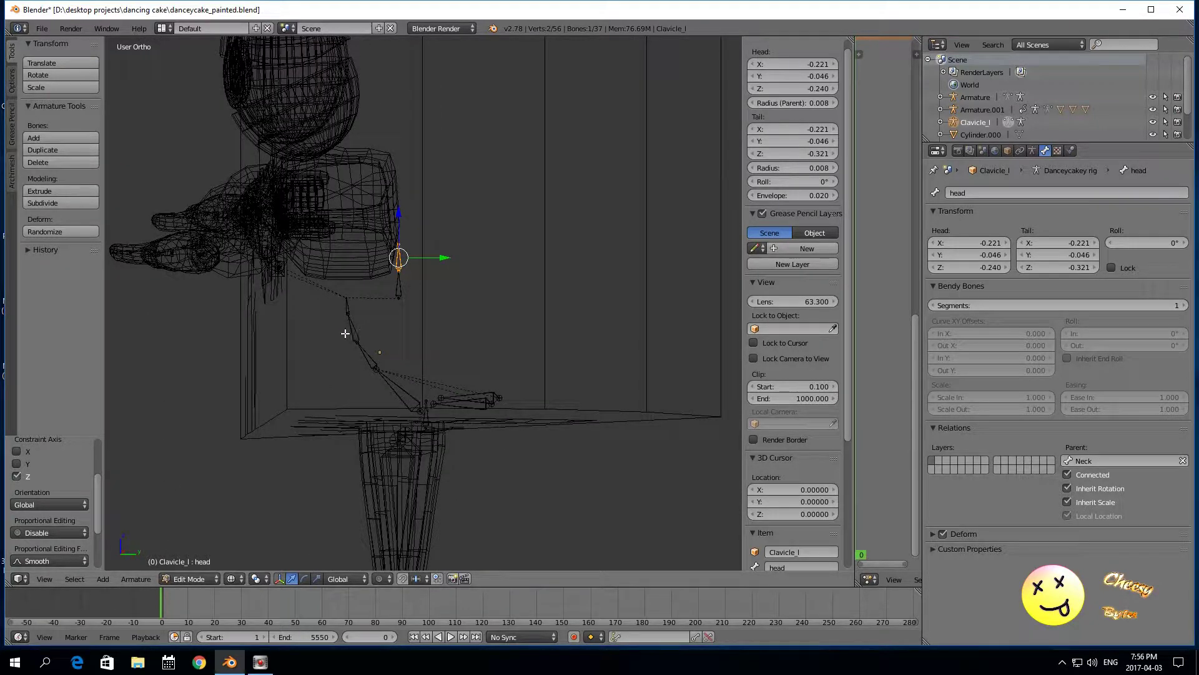
{"action": "scroll", "coordinate": [345, 334], "scroll_direction": "up", "scroll_amount": 1}
{"action": "left_click", "coordinate": [392, 234]}
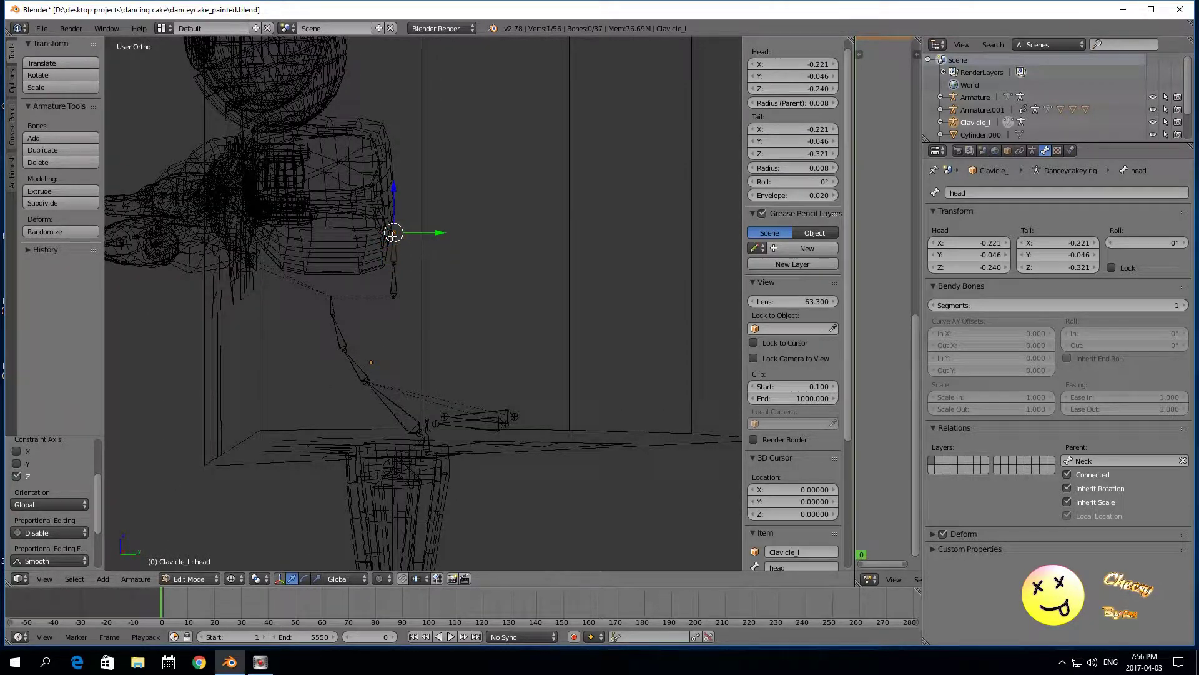
{"action": "left_click_drag", "start_coordinate": [392, 191], "coordinate": [393, 234]}
{"action": "right_click", "coordinate": [393, 256]}
{"action": "scroll", "coordinate": [377, 262], "scroll_direction": "up", "scroll_amount": 2}
{"action": "right_click", "coordinate": [381, 266]}
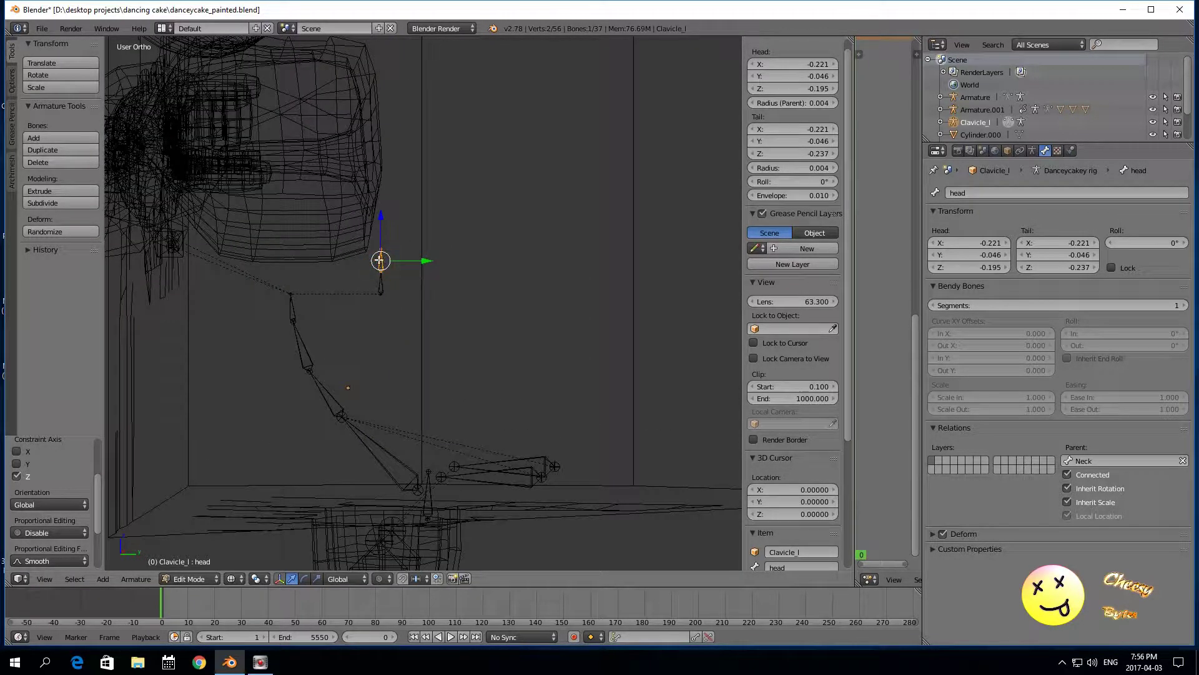
Step: Lower the head bone's tip to Z -0.214 and set its joint with Neck at Z -0.186
{"action": "mouse_move", "coordinate": [381, 216]}
{"action": "left_mouse_down"}
{"action": "mouse_move", "coordinate": [378, 246]}
{"action": "mouse_move", "coordinate": [381, 221]}
{"action": "left_mouse_up"}
{"action": "right_click", "coordinate": [381, 252]}
{"action": "right_click", "coordinate": [382, 267]}
{"action": "scroll", "coordinate": [381, 266], "scroll_direction": "up", "scroll_amount": 2}
Step: Extrude another bone from the head bone's tip straight up along Z to Z -0.261
{"action": "right_click", "coordinate": [364, 244]}
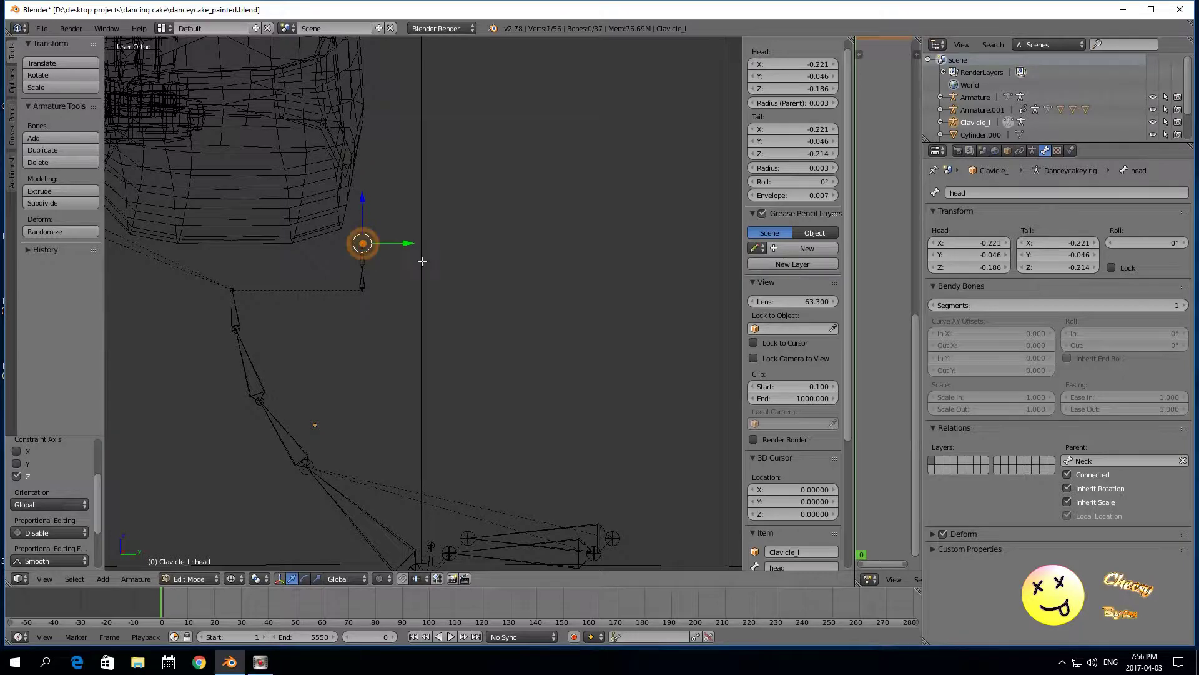
{"action": "scroll", "coordinate": [368, 247], "scroll_direction": "down", "scroll_amount": 2}
{"action": "scroll", "coordinate": [427, 275], "scroll_direction": "up", "scroll_amount": 1}
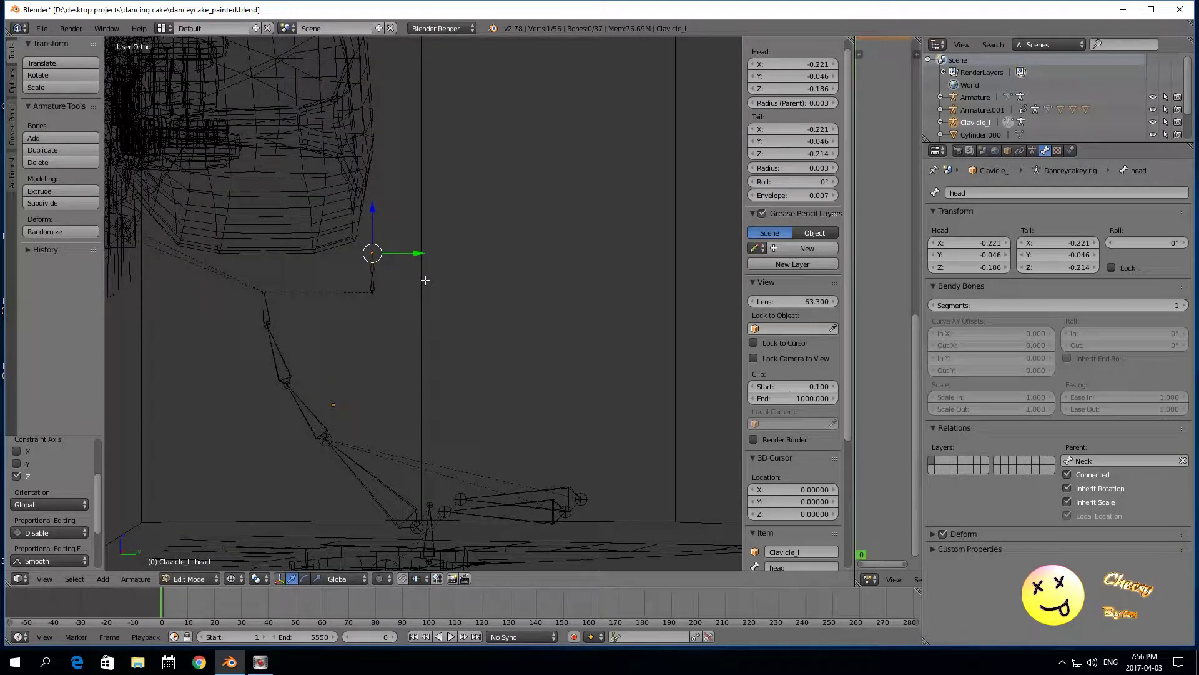
{"action": "key", "text": "e"}
{"action": "left_click", "coordinate": [425, 281]}
{"action": "left_click_drag", "start_coordinate": [372, 238], "coordinate": [373, 206]}
Step: Disconnect the newest bone from its parent head and rename it Bonefacialhead
{"action": "right_click", "coordinate": [372, 242]}
{"action": "left_click", "coordinate": [1068, 476]}
{"action": "left_click", "coordinate": [989, 194]}
{"action": "type", "text": "E"}
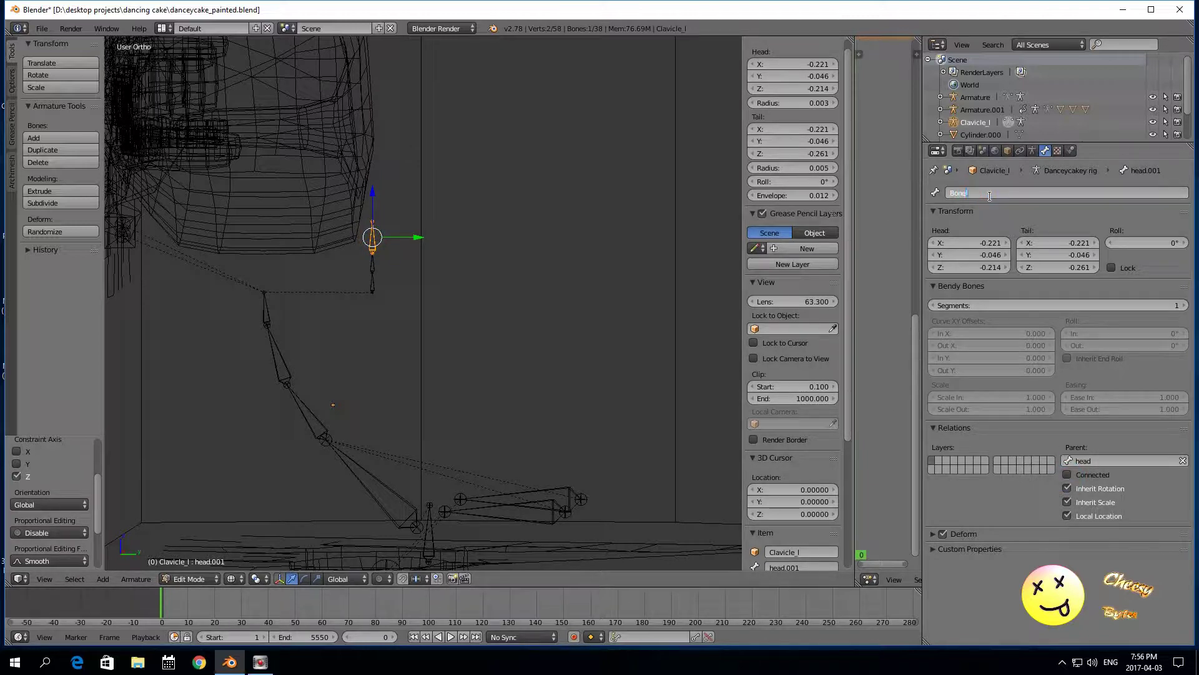
{"action": "type", "text": "onefacialhead"}
{"action": "key", "text": "Return"}
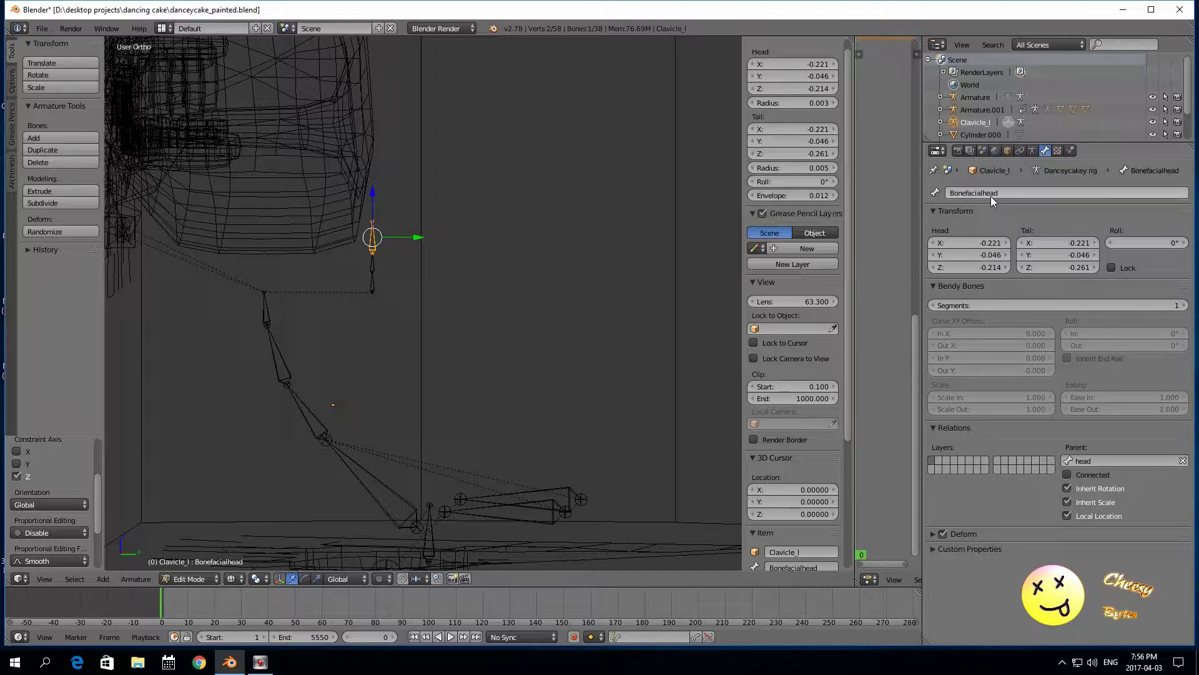
Step: Tilt the Bonefacialhead bone by moving its ends along Y, with the base at Y -0.062 and the tip at Y -0.008
{"action": "right_click", "coordinate": [375, 254]}
{"action": "right_click", "coordinate": [371, 243]}
{"action": "left_click_drag", "start_coordinate": [413, 239], "coordinate": [390, 220]}
{"action": "right_click", "coordinate": [383, 222]}
{"action": "right_click", "coordinate": [367, 239]}
{"action": "scroll", "coordinate": [367, 263], "scroll_direction": "down", "scroll_amount": 1}
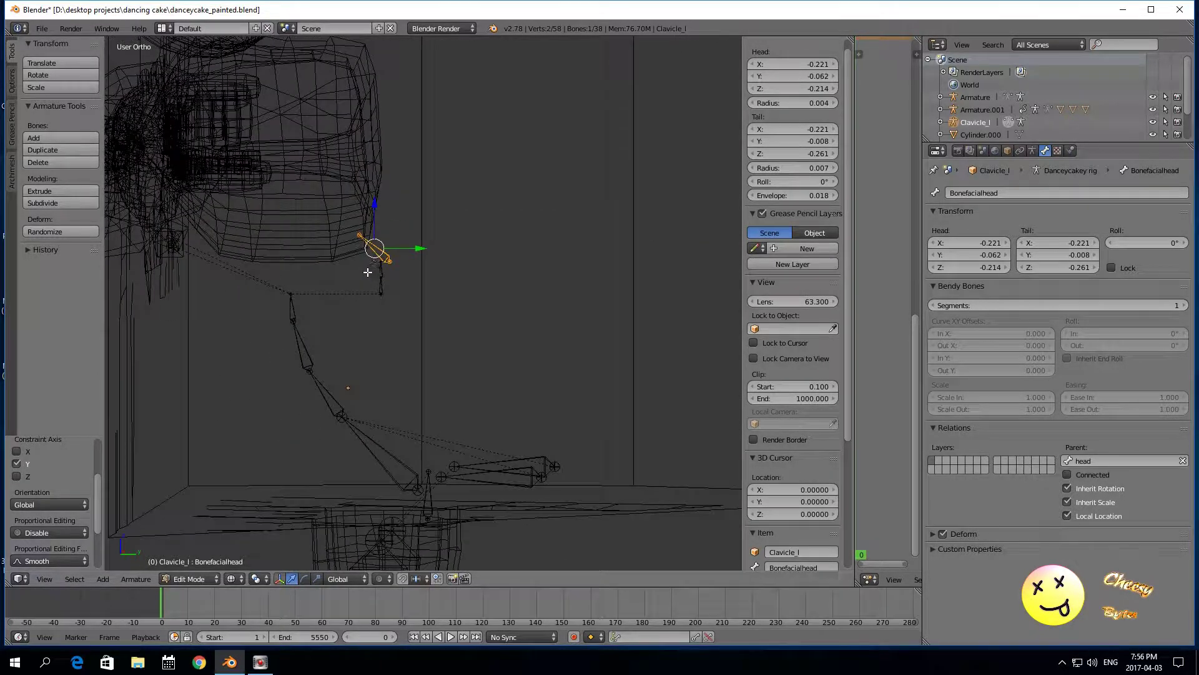
{"action": "scroll", "coordinate": [373, 324], "scroll_direction": "down", "scroll_amount": 2}
{"action": "scroll", "coordinate": [387, 321], "scroll_direction": "up", "scroll_amount": 1}
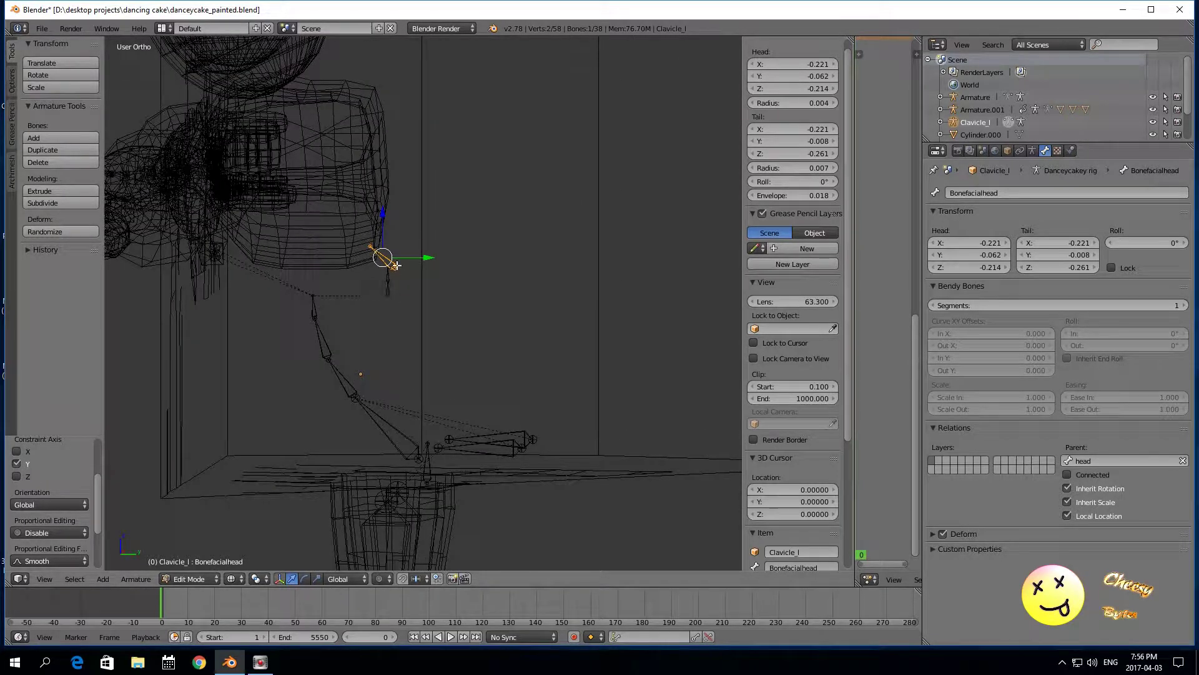
Step: Shift the Bonefacialhead bone along Y, placing its base at Y -0.049 and its tip at Y 0.005
{"action": "mouse_move", "coordinate": [417, 258]}
{"action": "left_mouse_down"}
{"action": "mouse_move", "coordinate": [400, 257]}
{"action": "mouse_move", "coordinate": [412, 255]}
{"action": "left_mouse_up"}
{"action": "scroll", "coordinate": [409, 268], "scroll_direction": "up", "scroll_amount": 1}
{"action": "scroll", "coordinate": [399, 307], "scroll_direction": "down", "scroll_amount": 2}
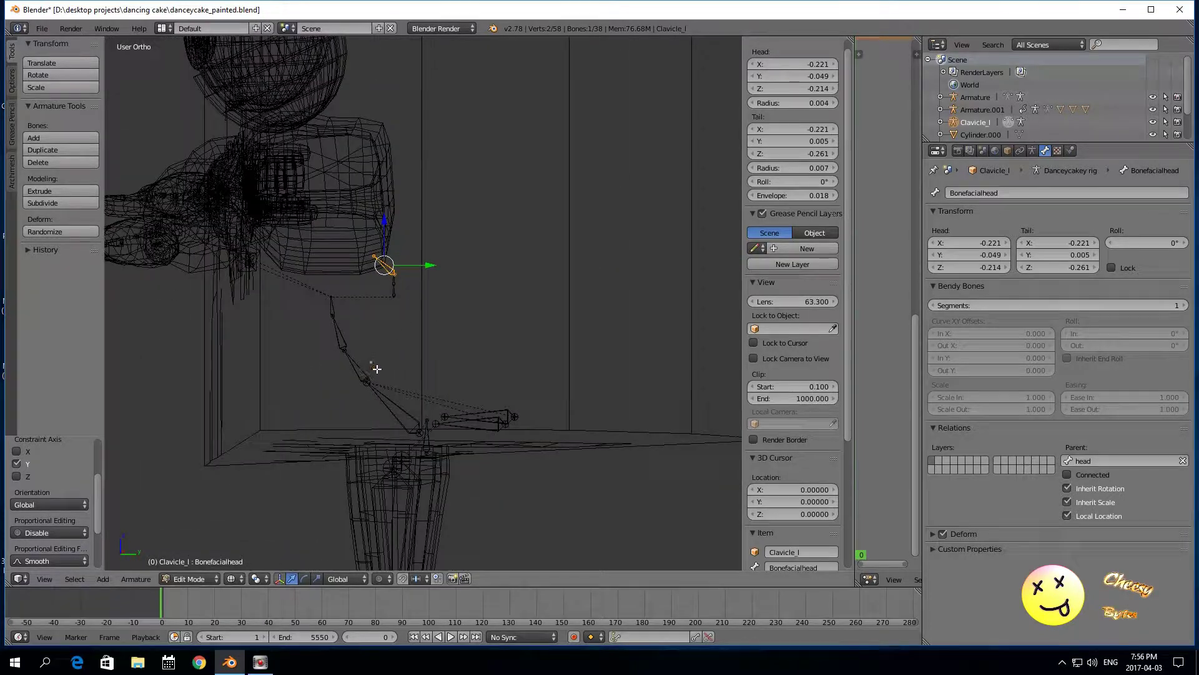
Step: Lower the spine1 and spine2 bones together along Z, bringing the base of spine1 to Z 0.082
{"action": "right_click", "coordinate": [360, 370]}
{"action": "right_click", "coordinate": [341, 338], "text": "shift"}
{"action": "right_click", "coordinate": [330, 308], "text": "shift"}
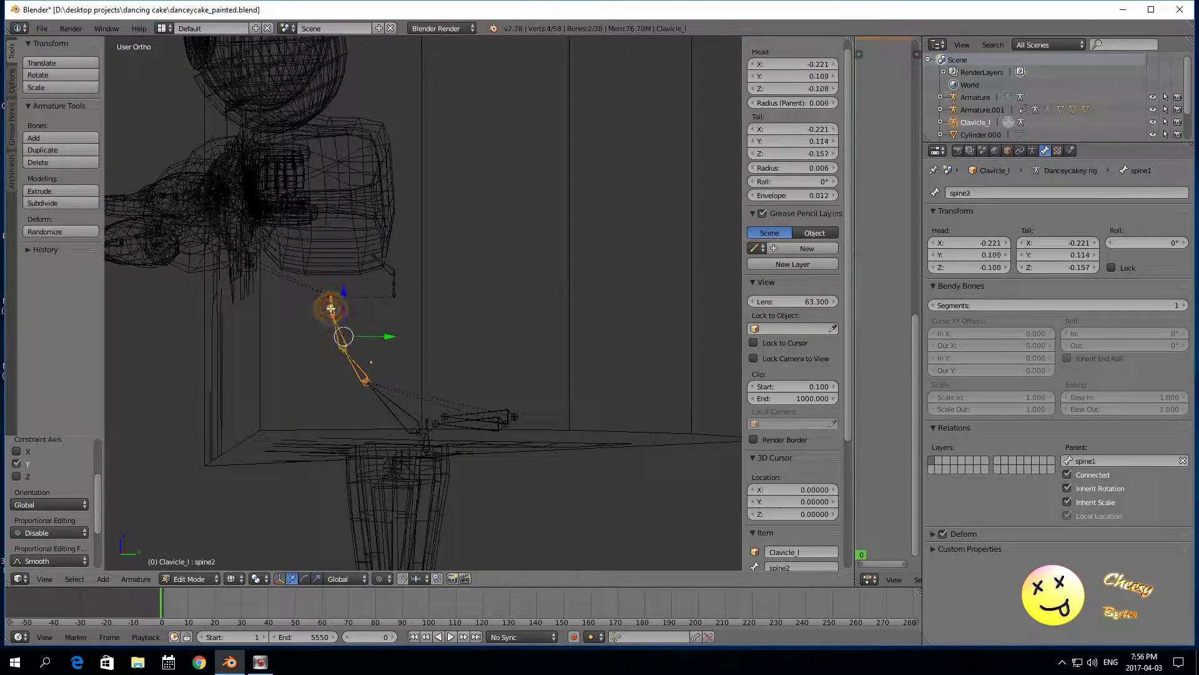
{"action": "scroll", "coordinate": [338, 328], "scroll_direction": "down", "scroll_amount": 2}
{"action": "mouse_move", "coordinate": [338, 351]}
{"action": "middle_mouse_down"}
{"action": "mouse_move", "coordinate": [461, 334]}
{"action": "mouse_move", "coordinate": [328, 348]}
{"action": "middle_mouse_up"}
{"action": "scroll", "coordinate": [322, 346], "scroll_direction": "up", "scroll_amount": 1}
{"action": "left_click_drag", "start_coordinate": [354, 291], "coordinate": [354, 300]}
Step: Reposition the joint between Pelvis and spine1 to Y -0.024 and Z 0.103
{"action": "right_click", "coordinate": [403, 396]}
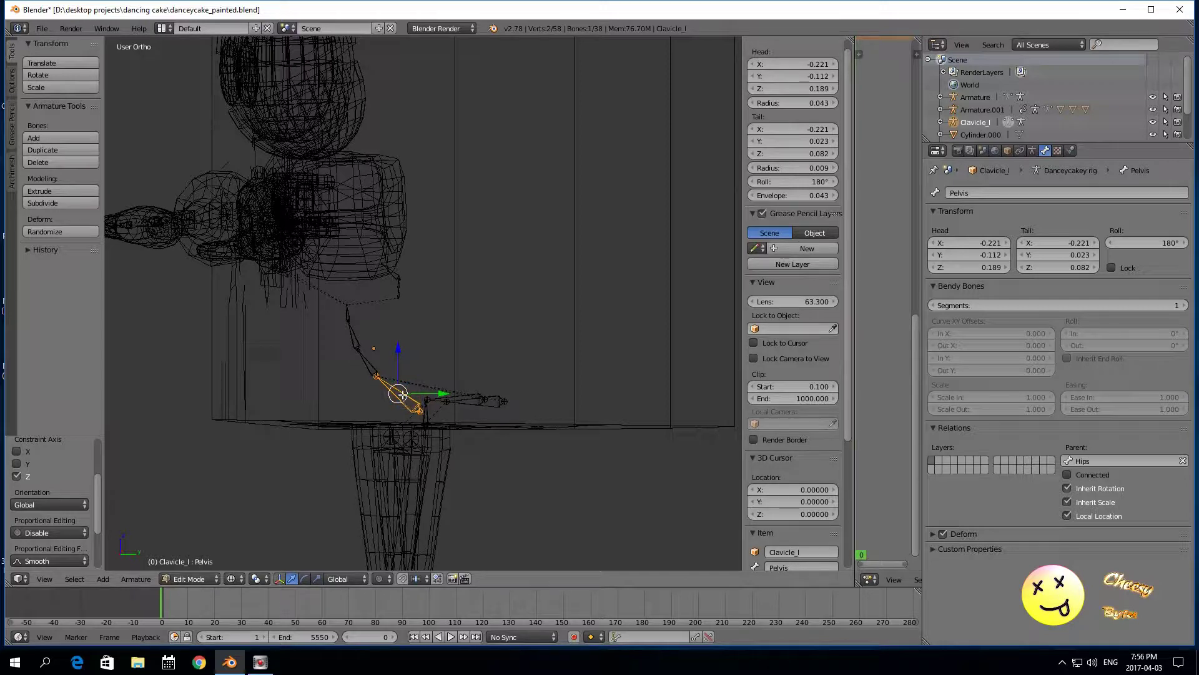
{"action": "right_click", "coordinate": [381, 376]}
{"action": "left_click_drag", "start_coordinate": [378, 333], "coordinate": [390, 341]}
{"action": "left_click_drag", "start_coordinate": [420, 380], "coordinate": [435, 376]}
{"action": "right_click", "coordinate": [472, 403]}
{"action": "scroll", "coordinate": [460, 379], "scroll_direction": "up", "scroll_amount": 2}
{"action": "scroll", "coordinate": [461, 379], "scroll_direction": "down", "scroll_amount": 2}
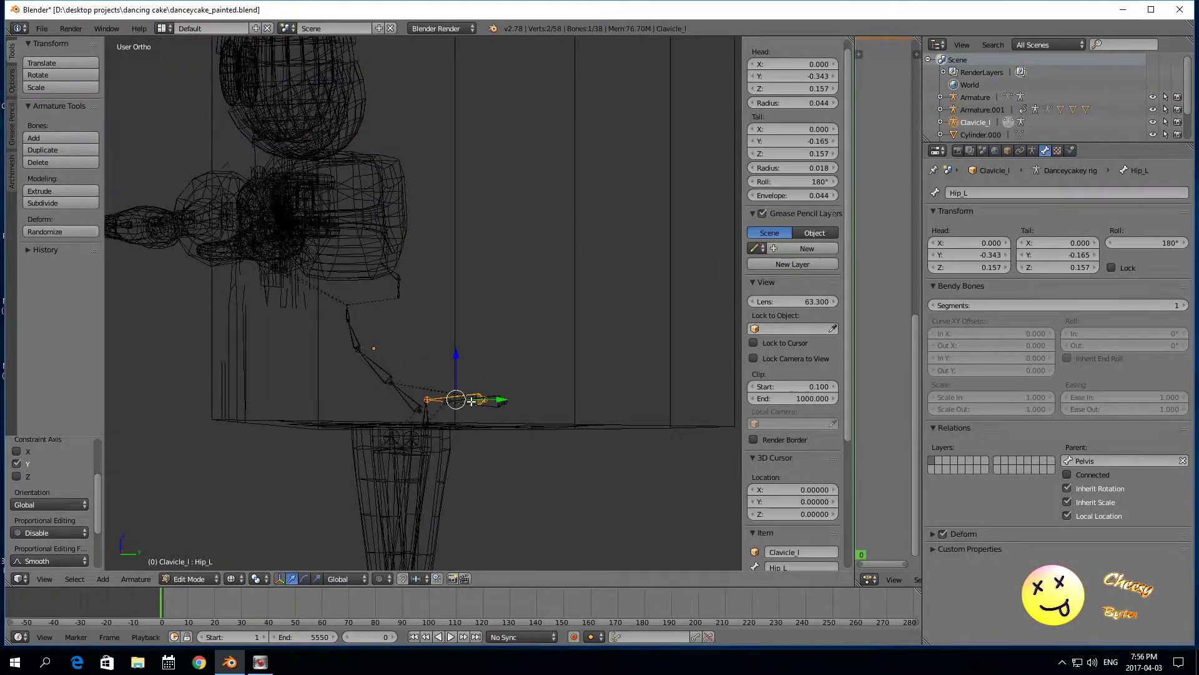
{"action": "scroll", "coordinate": [473, 402], "scroll_direction": "up", "scroll_amount": 1}
{"action": "right_click", "coordinate": [499, 420], "text": "shift"}
{"action": "right_click", "coordinate": [484, 421]}
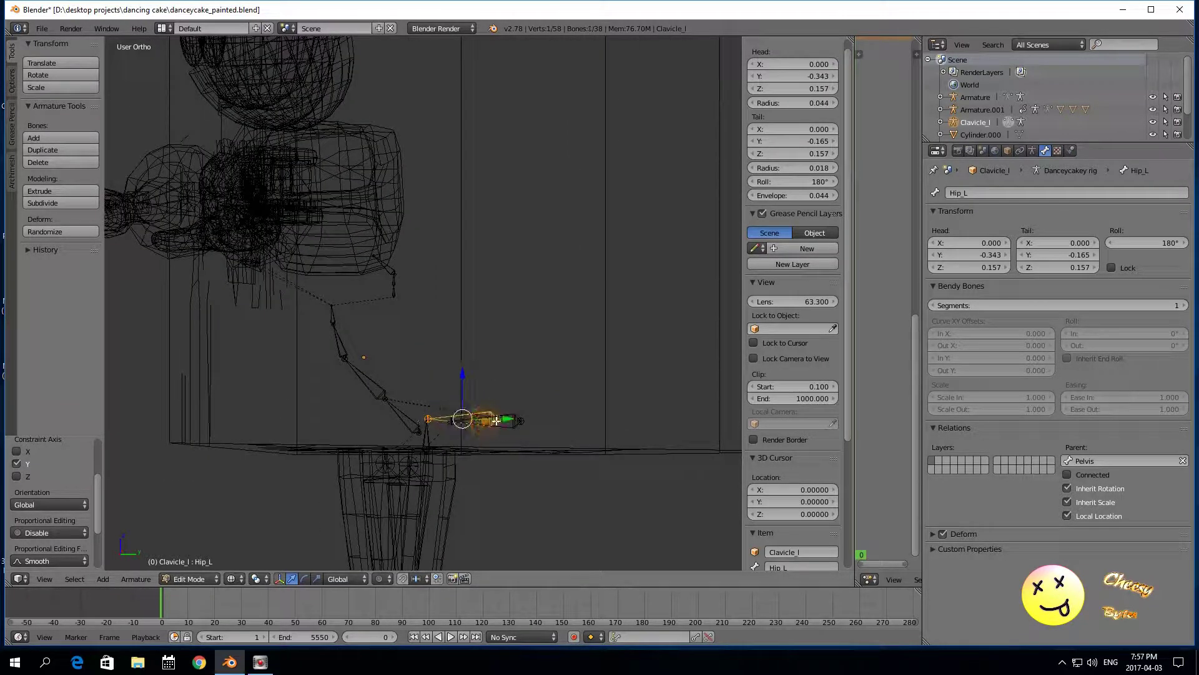
{"action": "right_click", "coordinate": [496, 420], "text": "shift"}
{"action": "mouse_move", "coordinate": [497, 422]}
{"action": "middle_mouse_down"}
{"action": "mouse_move", "coordinate": [498, 479]}
{"action": "mouse_move", "coordinate": [517, 440]}
{"action": "mouse_move", "coordinate": [503, 443]}
{"action": "middle_mouse_up"}
{"action": "right_click", "coordinate": [425, 398]}
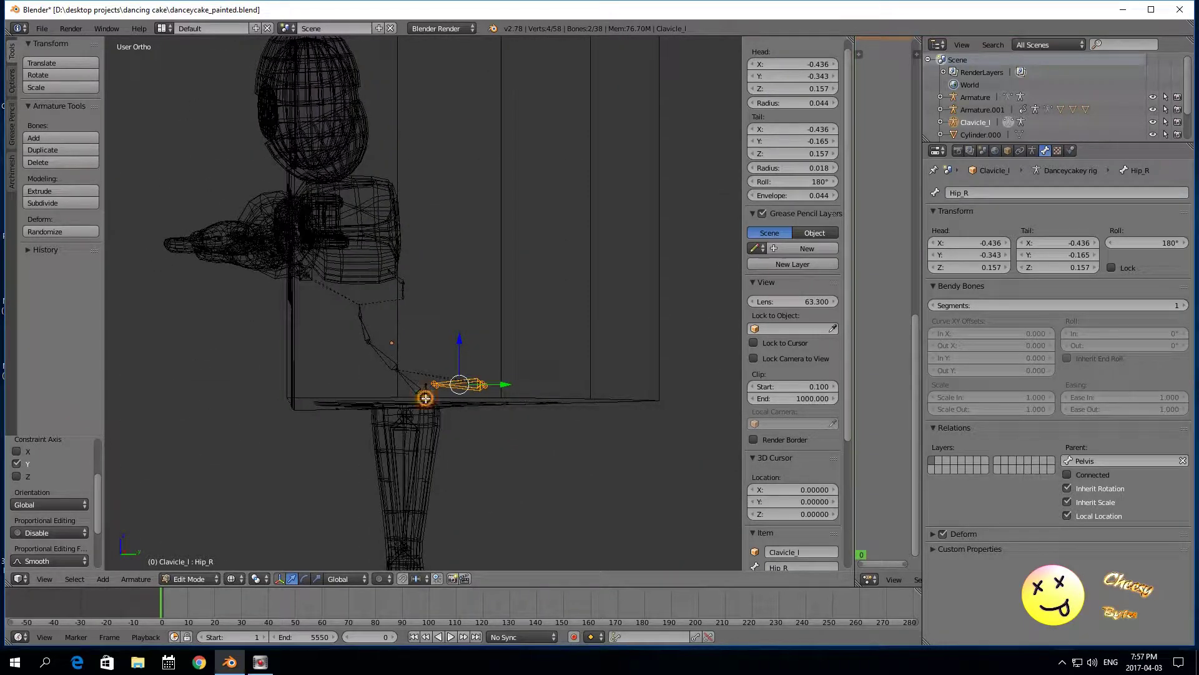
{"action": "scroll", "coordinate": [427, 399], "scroll_direction": "up", "scroll_amount": 2}
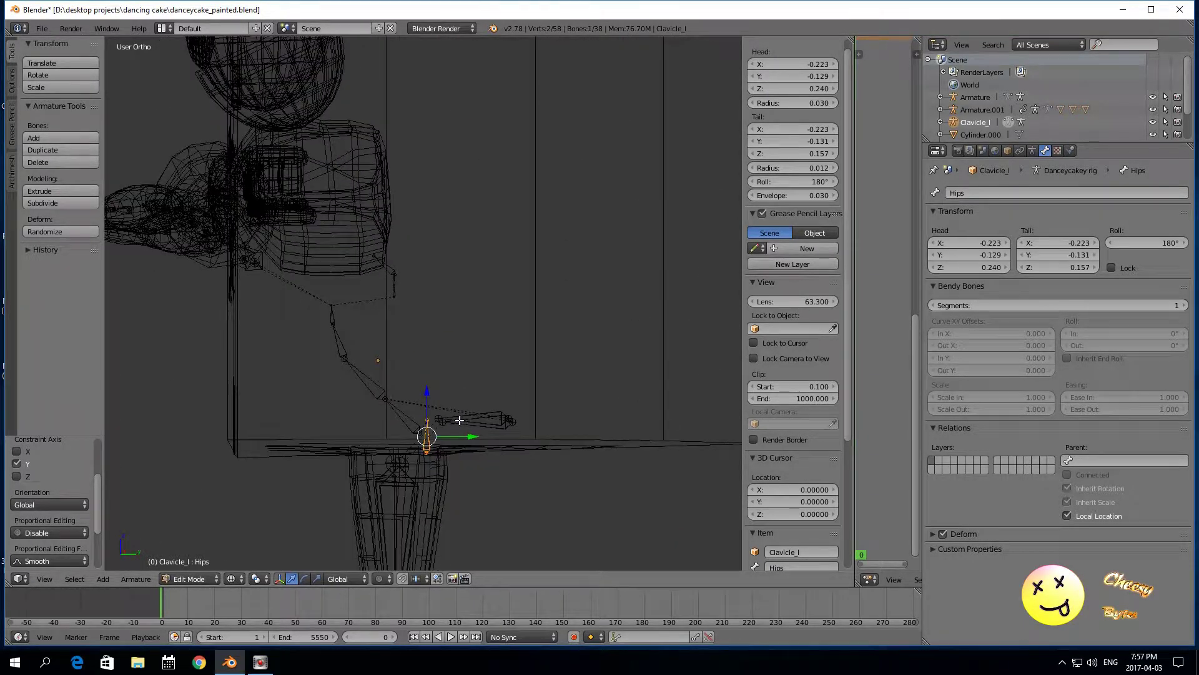
Step: Lower Hip_L and Hip_R together with the tip of the Hips bone along Z to Z 0.178
{"action": "right_click", "coordinate": [478, 422]}
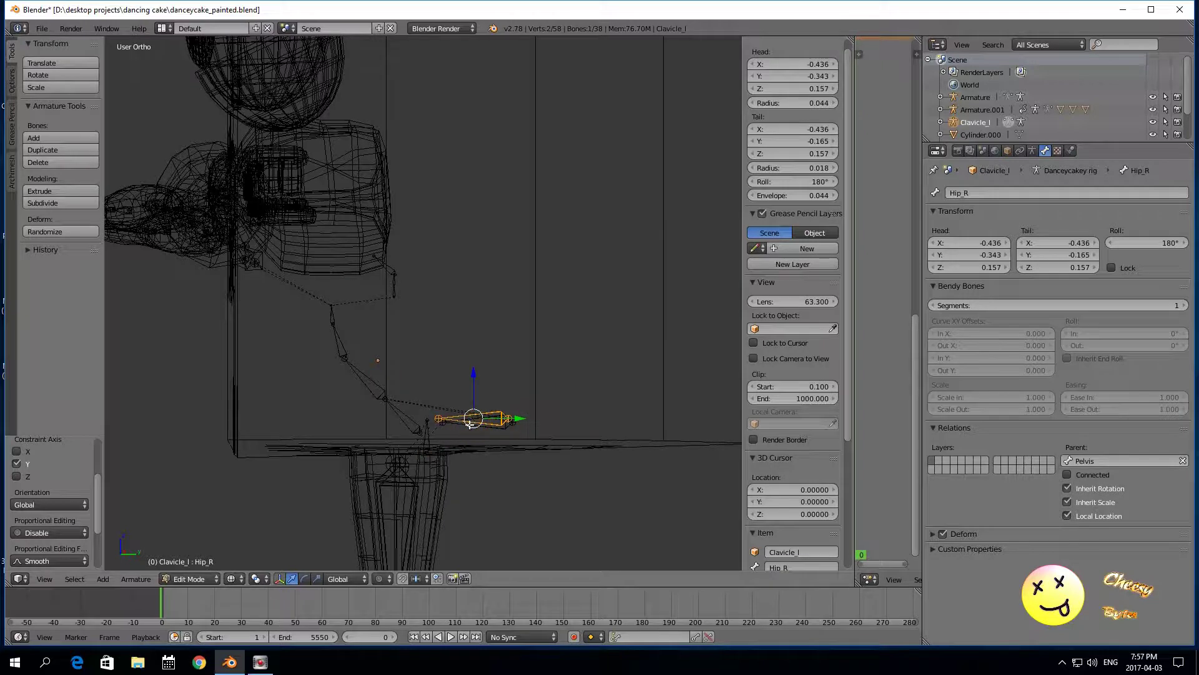
{"action": "right_click", "coordinate": [442, 423], "text": "shift"}
{"action": "right_click", "coordinate": [428, 419], "text": "shift"}
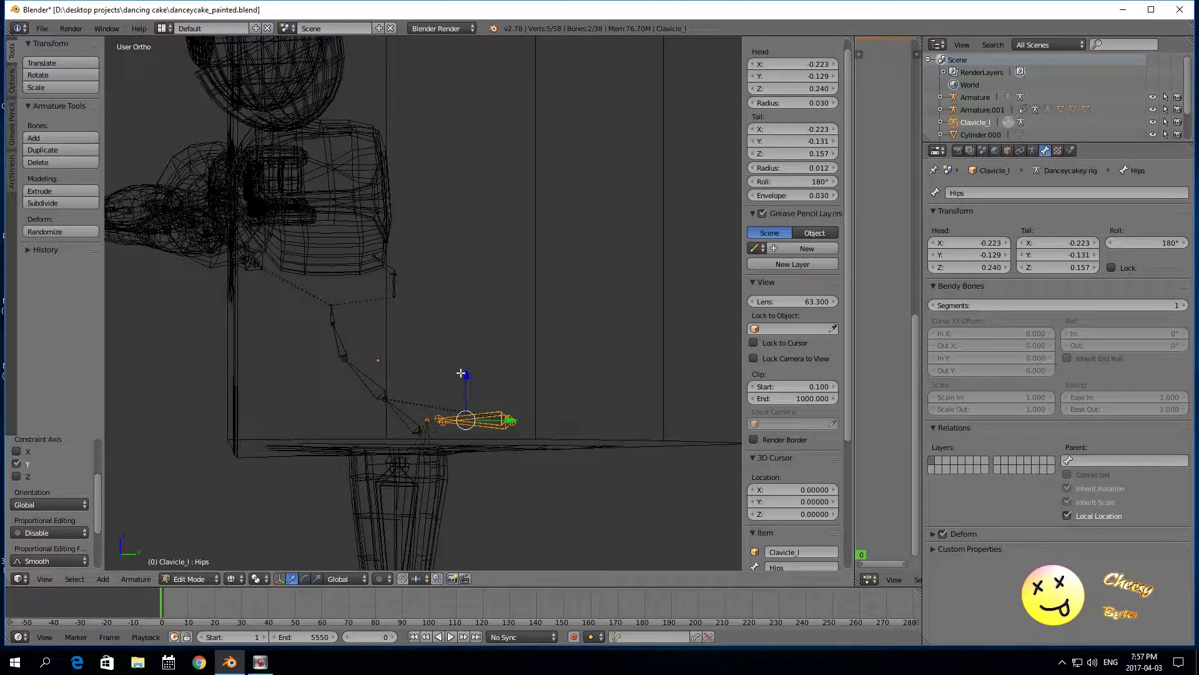
{"action": "key", "text": "g"}
{"action": "key", "text": "z"}
{"action": "left_click", "coordinate": [461, 385]}
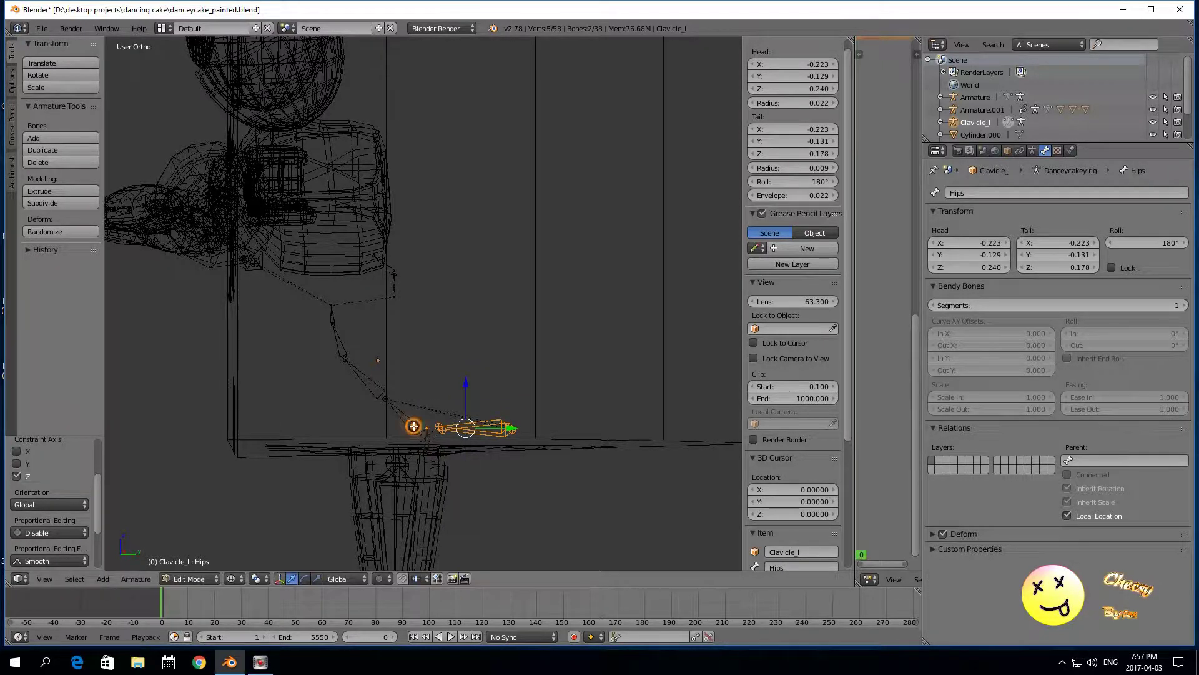
Step: Shift the whole Pelvis bone along Y towards the hip bones
{"action": "right_click", "coordinate": [429, 420]}
{"action": "key", "text": "g"}
{"action": "key", "text": "y"}
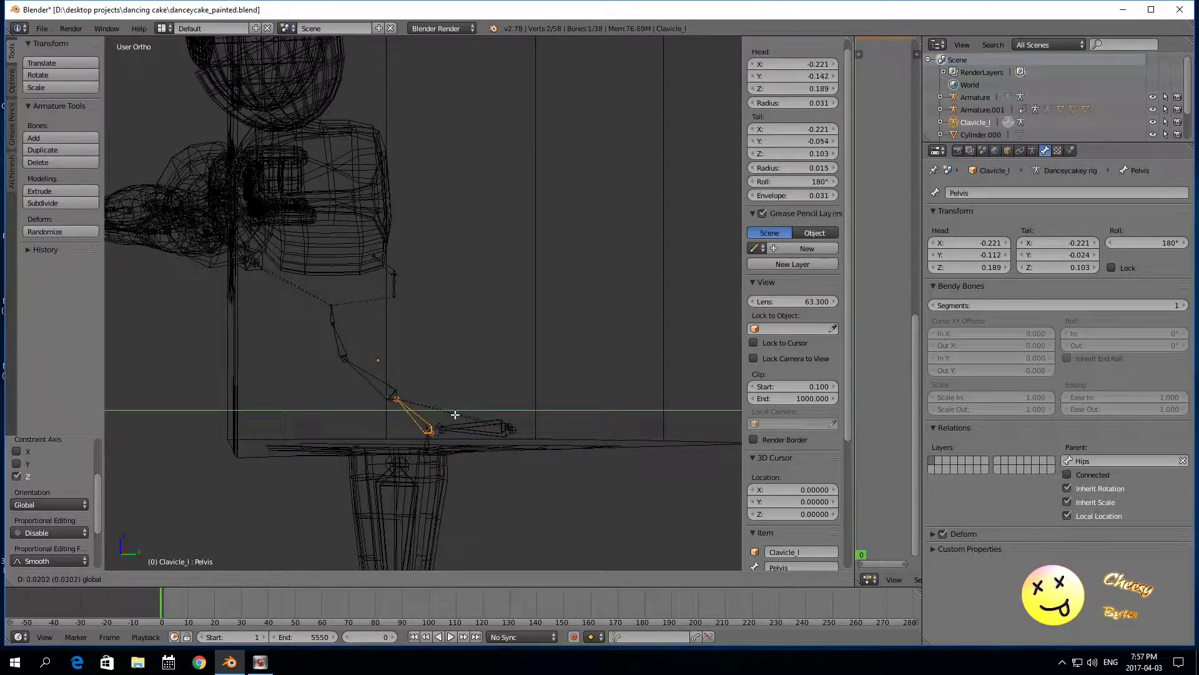
{"action": "left_click", "coordinate": [452, 415]}
Step: Shift the spine2 bone along Y, placing its base at Y 0.076 and its tip at Y 0.080
{"action": "right_click", "coordinate": [338, 347]}
{"action": "right_click", "coordinate": [331, 319]}
{"action": "right_click", "coordinate": [341, 351]}
{"action": "right_click", "coordinate": [331, 317], "text": "shift"}
{"action": "left_click_drag", "start_coordinate": [376, 323], "coordinate": [389, 323]}
Step: Move the Bonefacialhead bone away from the head bone along Y, with its base at Y -0.151 and tip at Y -0.097
{"action": "right_click", "coordinate": [393, 290]}
{"action": "right_click", "coordinate": [385, 265]}
{"action": "scroll", "coordinate": [389, 291], "scroll_direction": "up", "scroll_amount": 3}
{"action": "left_click_drag", "start_coordinate": [405, 238], "coordinate": [475, 244]}
{"action": "scroll", "coordinate": [462, 312], "scroll_direction": "down", "scroll_amount": 4}
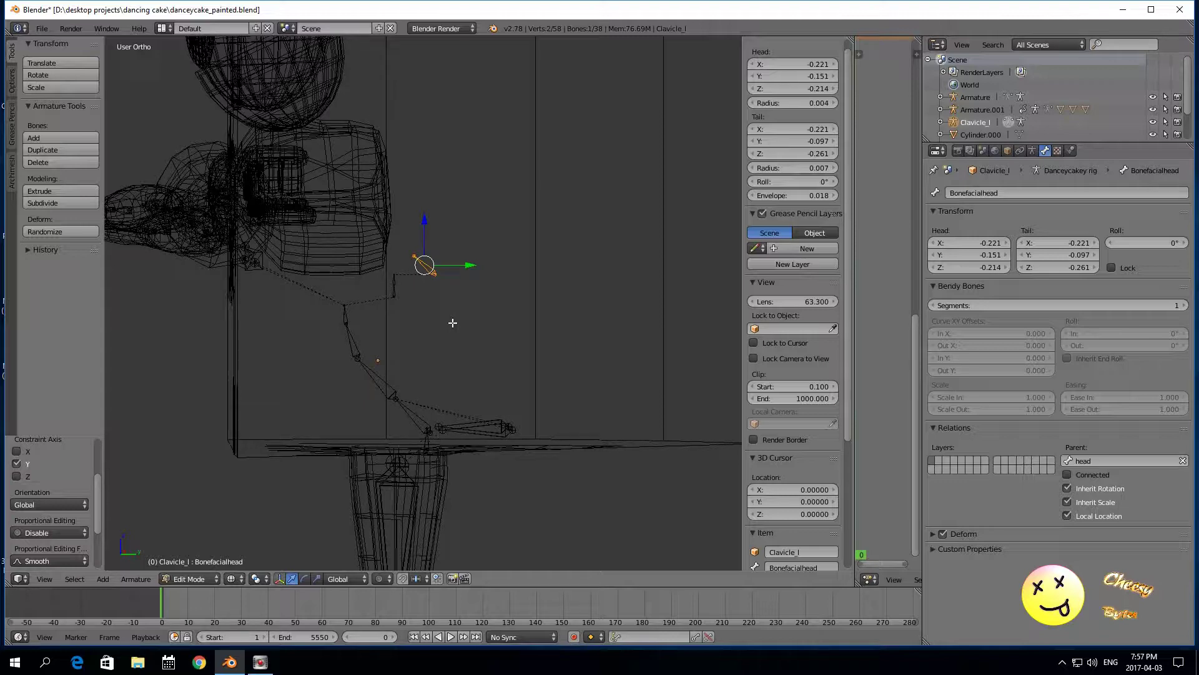
{"action": "scroll", "coordinate": [449, 324], "scroll_direction": "down", "scroll_amount": 2}
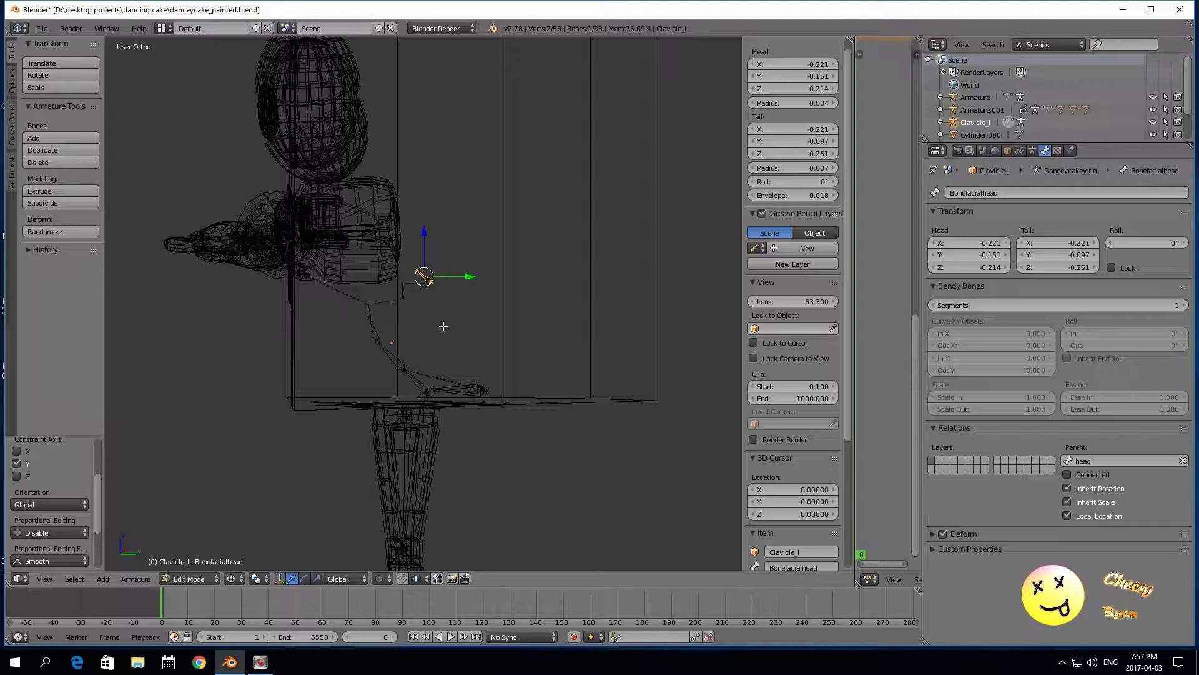
{"action": "right_click", "coordinate": [403, 290]}
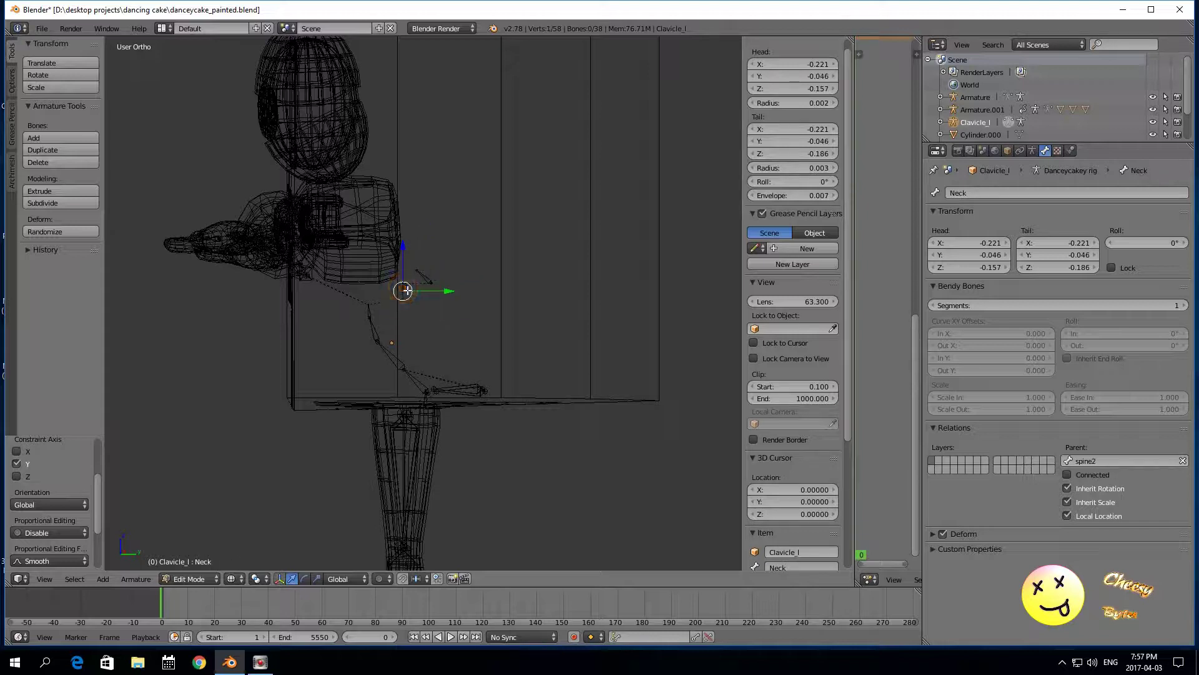
{"action": "right_click", "coordinate": [403, 290]}
{"action": "scroll", "coordinate": [461, 327], "scroll_direction": "up", "scroll_amount": 3}
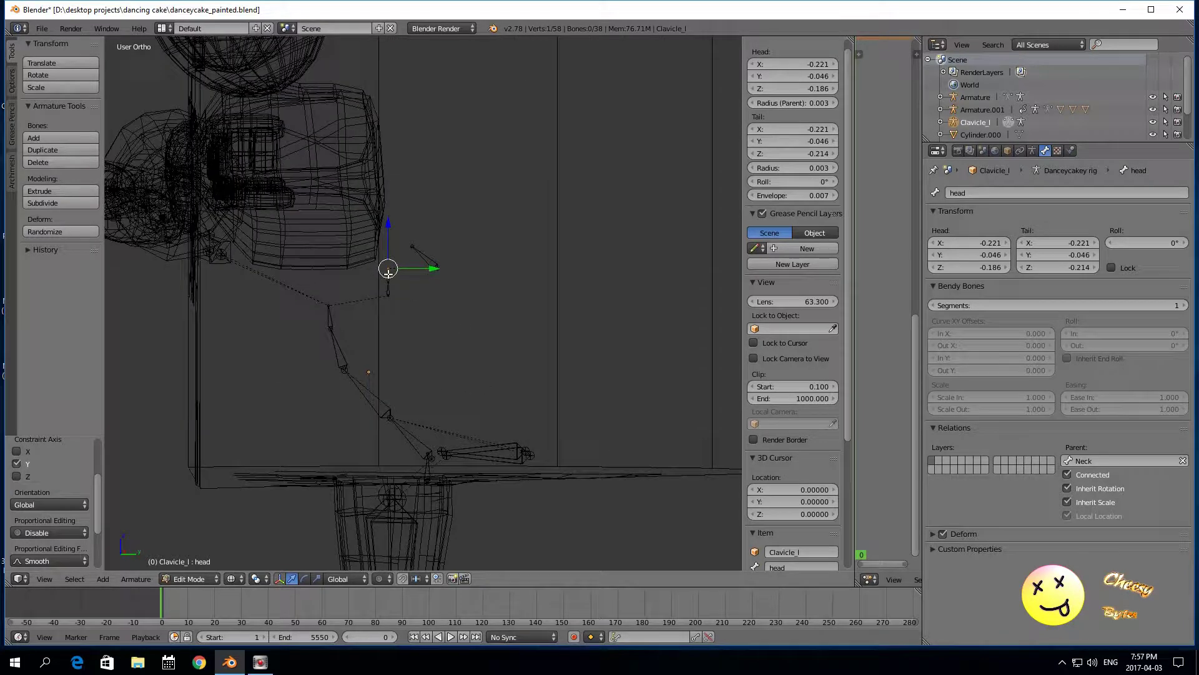
{"action": "right_click", "coordinate": [424, 257]}
{"action": "scroll", "coordinate": [452, 282], "scroll_direction": "down", "scroll_amount": 1}
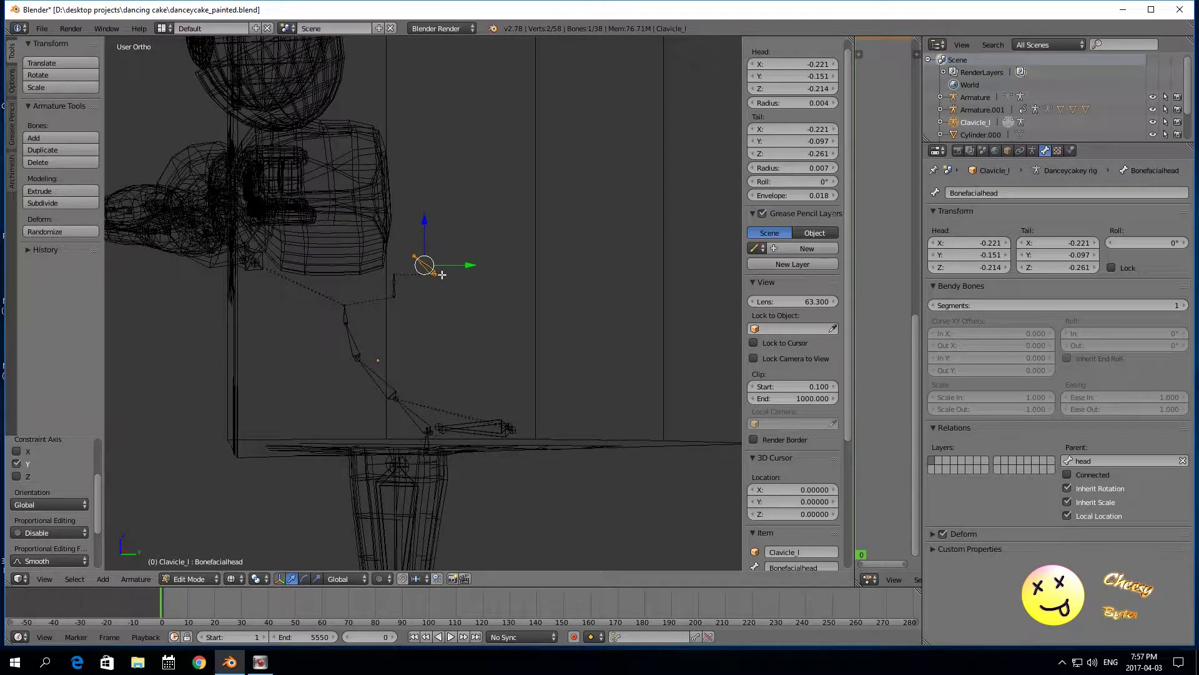
{"action": "scroll", "coordinate": [480, 306], "scroll_direction": "up", "scroll_amount": 2}
{"action": "scroll", "coordinate": [480, 306], "scroll_direction": "down", "scroll_amount": 3}
{"action": "scroll", "coordinate": [480, 306], "scroll_direction": "up", "scroll_amount": 3}
{"action": "scroll", "coordinate": [479, 306], "scroll_direction": "down", "scroll_amount": 1}
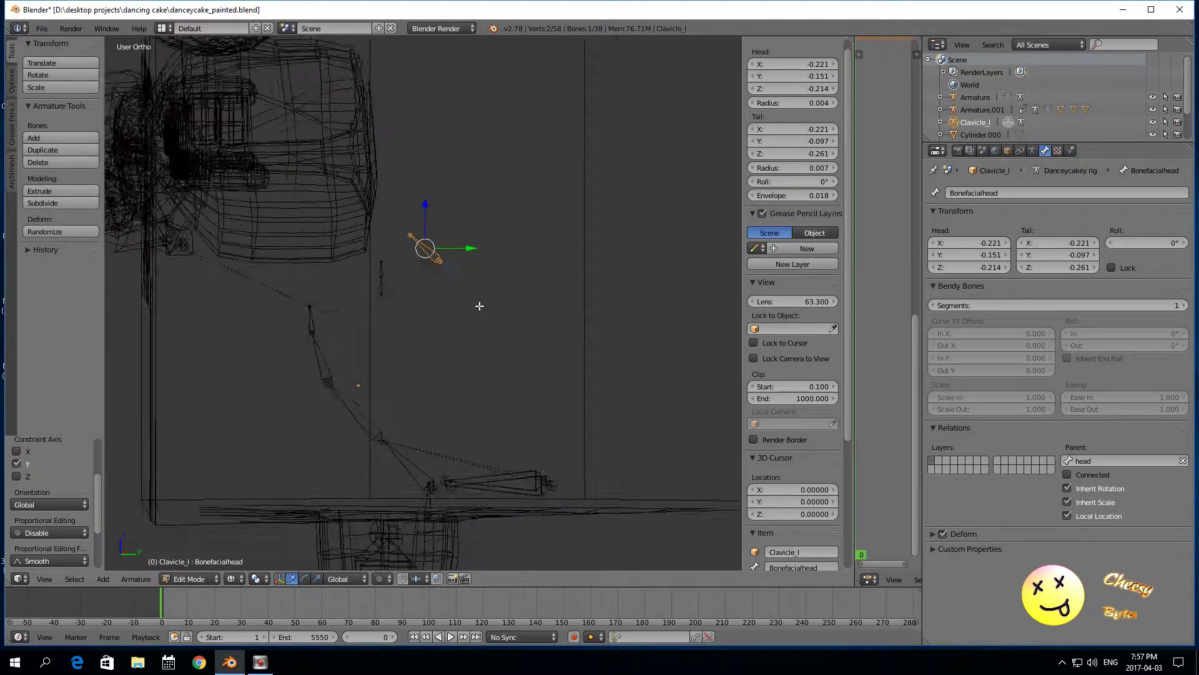
{"action": "right_click", "coordinate": [386, 275]}
{"action": "right_click", "coordinate": [388, 288], "text": "shift"}
{"action": "middle_click_drag", "start_coordinate": [409, 330], "coordinate": [407, 326]}
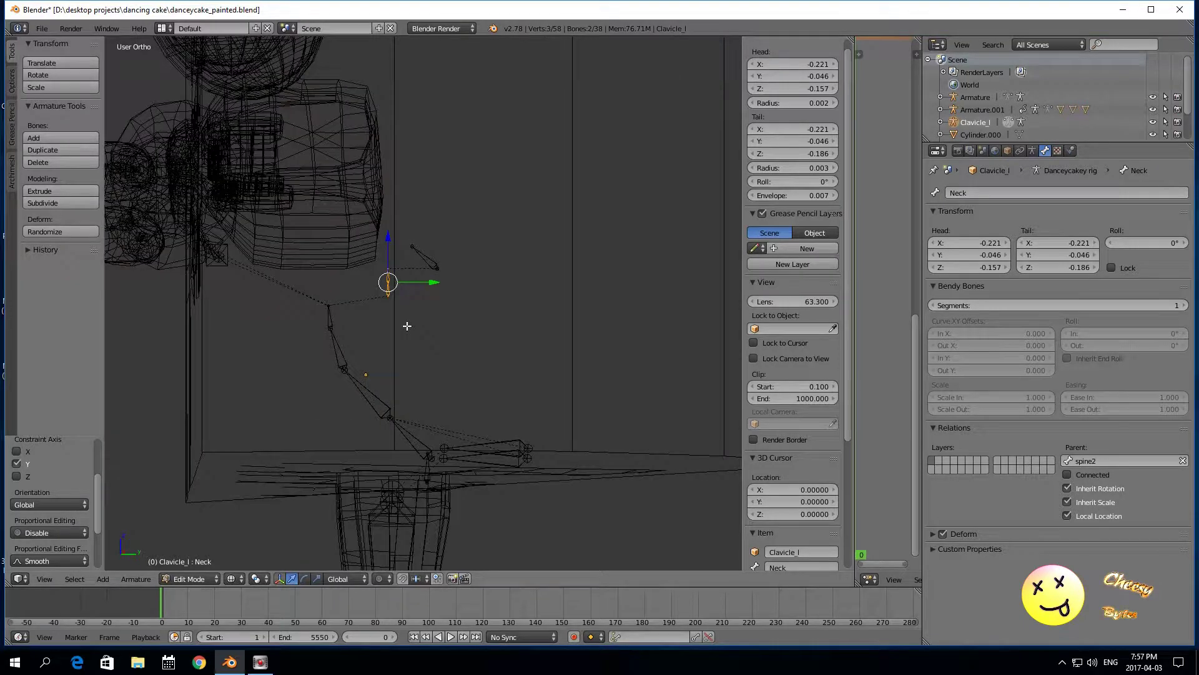
{"action": "key", "text": "ctrl+z"}
{"action": "key", "text": "ctrl+z"}
{"action": "key", "text": "ctrl+z"}
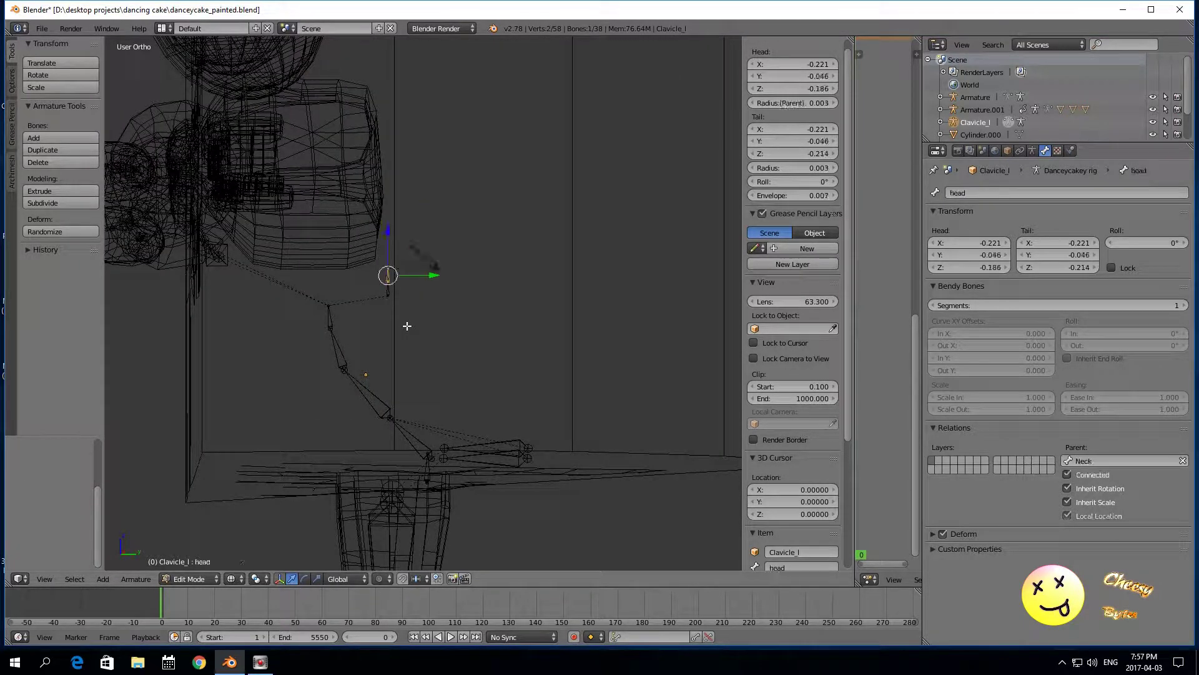
Step: Inspect how the Bonefacialhead and head bones sit relative to the character meshes above them
{"action": "middle_click_drag", "start_coordinate": [408, 326], "coordinate": [350, 358]}
{"action": "right_click", "coordinate": [422, 270]}
{"action": "middle_click_drag", "start_coordinate": [501, 185], "coordinate": [498, 364]}
{"action": "scroll", "coordinate": [498, 365], "scroll_direction": "down", "scroll_amount": 1}
{"action": "scroll", "coordinate": [498, 365], "scroll_direction": "up", "scroll_amount": 1}
{"action": "scroll", "coordinate": [473, 448], "scroll_direction": "up", "scroll_amount": 1}
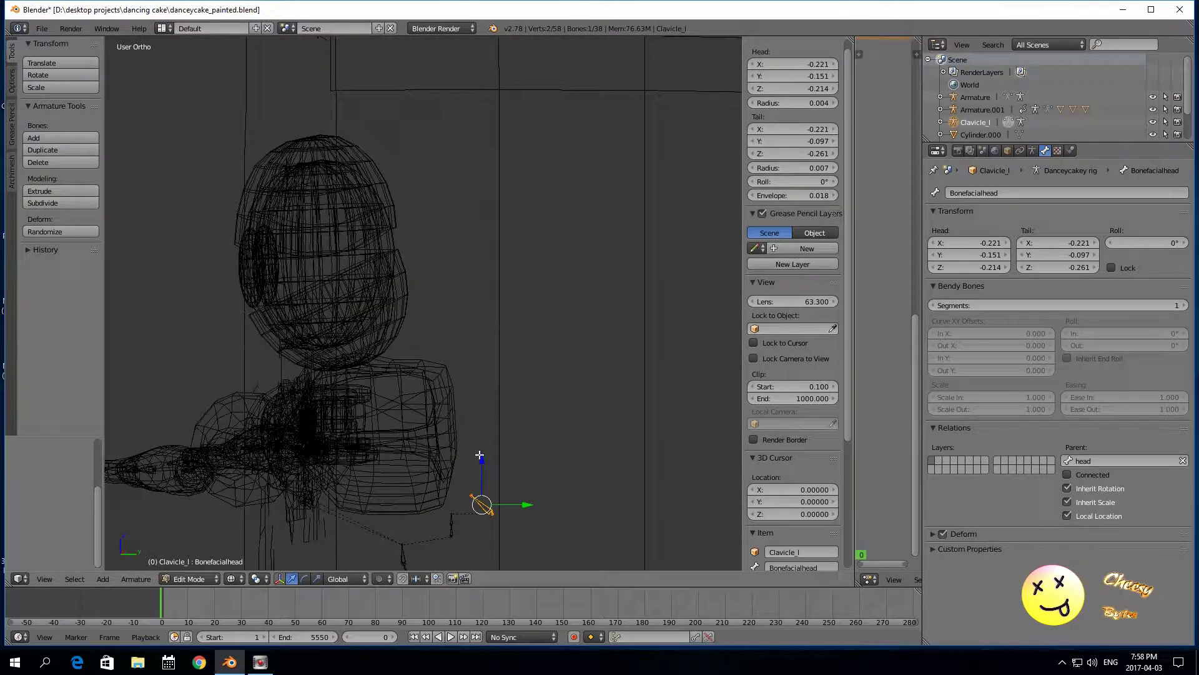
{"action": "scroll", "coordinate": [480, 455], "scroll_direction": "down", "scroll_amount": 2}
{"action": "right_click", "coordinate": [444, 454]}
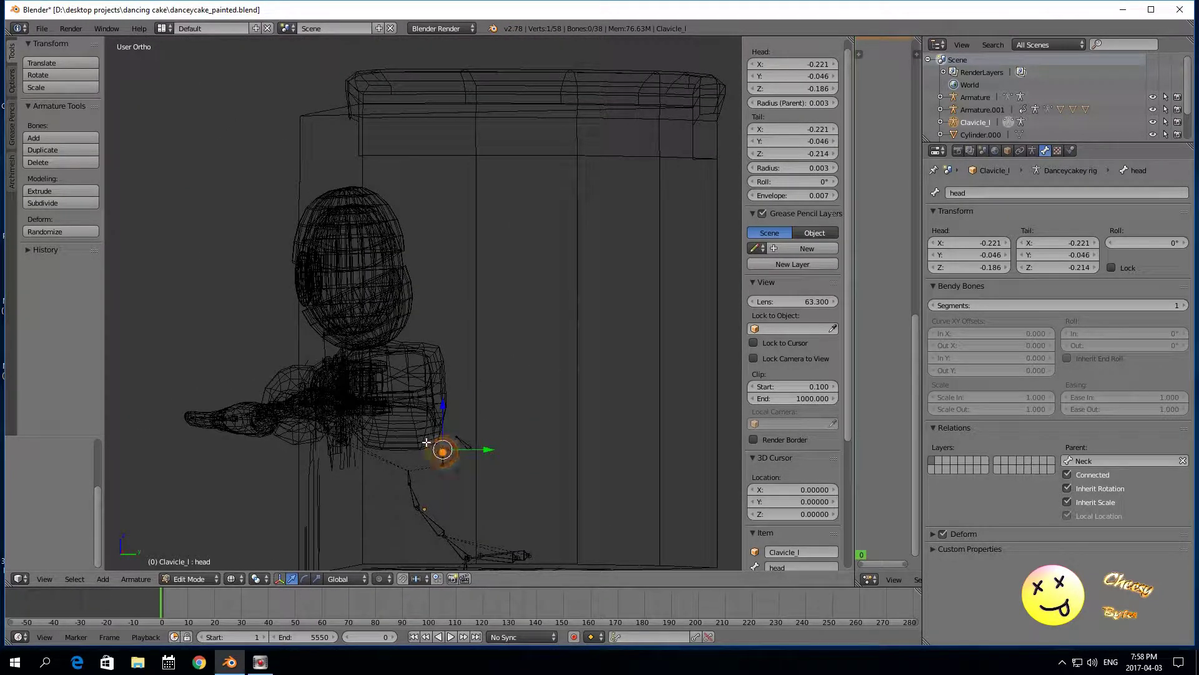
{"action": "scroll", "coordinate": [468, 469], "scroll_direction": "up", "scroll_amount": 2}
{"action": "right_click", "coordinate": [480, 508]}
Step: Duplicate the head bone in place and move the copy straight up along Z
{"action": "right_click", "coordinate": [452, 517]}
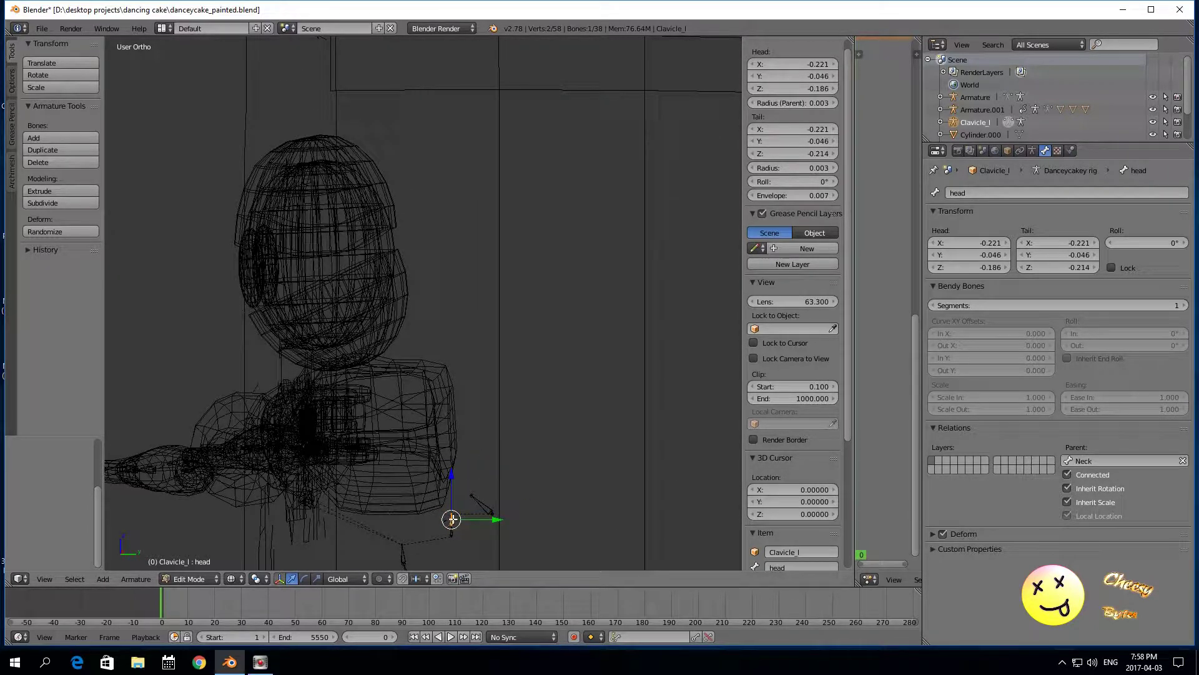
{"action": "right_click", "coordinate": [450, 510]}
{"action": "right_click", "coordinate": [452, 519]}
{"action": "key", "text": "shift+d"}
{"action": "right_click", "coordinate": [451, 519]}
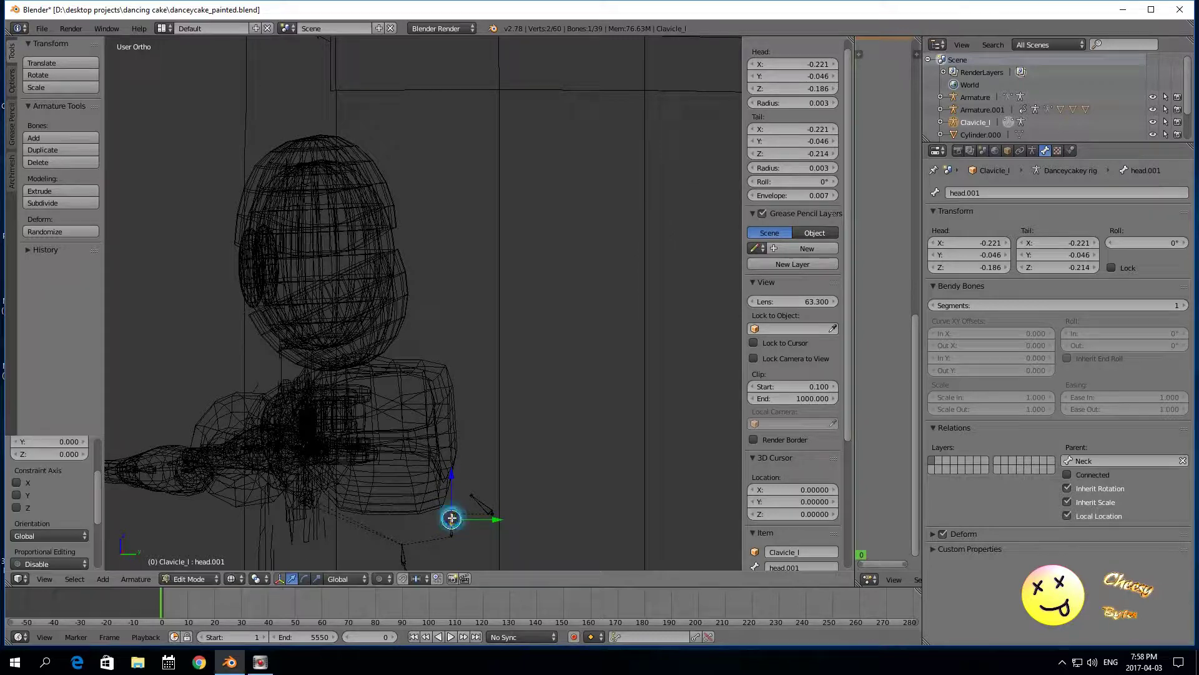
{"action": "left_click_drag", "start_coordinate": [450, 477], "coordinate": [455, 332]}
Step: Raise the duplicated head bone along Z, with its base at Z -0.763 and its tip at Z -0.792
{"action": "right_click", "coordinate": [450, 515]}
{"action": "right_click", "coordinate": [454, 530]}
{"action": "right_click", "coordinate": [398, 549]}
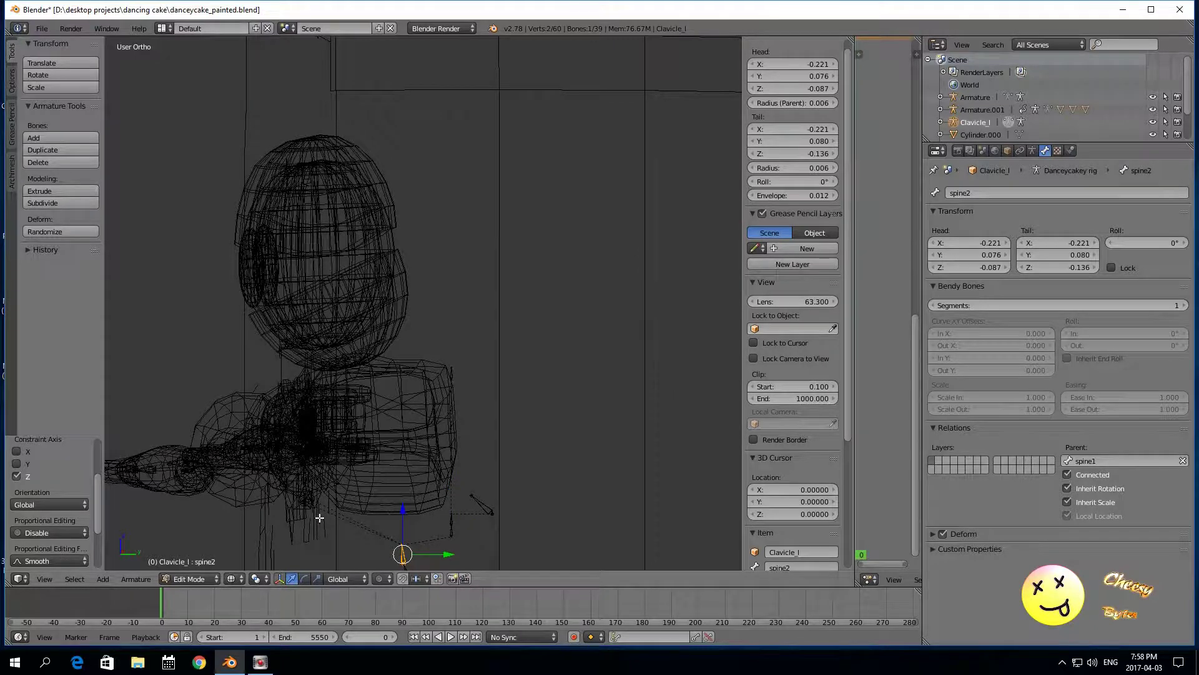
{"action": "scroll", "coordinate": [320, 517], "scroll_direction": "down", "scroll_amount": 1}
{"action": "right_click", "coordinate": [449, 496]}
{"action": "right_click", "coordinate": [471, 471]}
{"action": "scroll", "coordinate": [441, 387], "scroll_direction": "up", "scroll_amount": 2}
{"action": "right_click", "coordinate": [458, 386]}
{"action": "left_click_drag", "start_coordinate": [458, 341], "coordinate": [470, 245]}
{"action": "scroll", "coordinate": [466, 262], "scroll_direction": "up", "scroll_amount": 1}
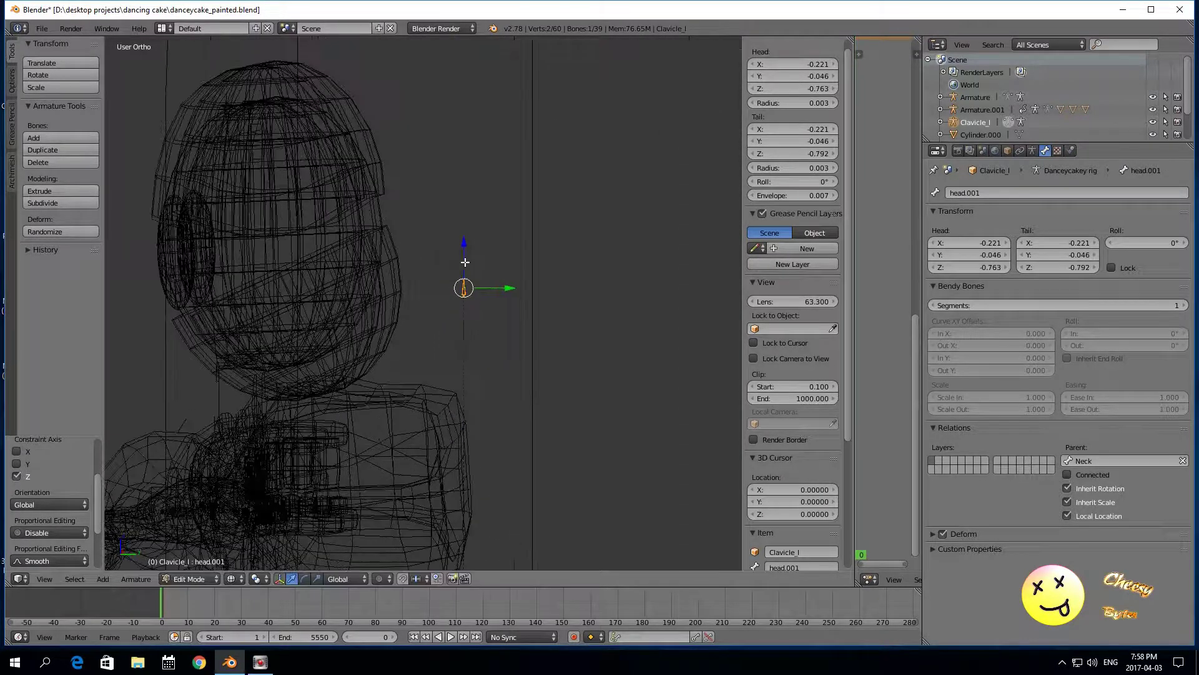
Step: Replace the duplicated bone's parent Neck with Bonefacialhead
{"action": "left_click", "coordinate": [1182, 461]}
{"action": "left_click", "coordinate": [1088, 462]}
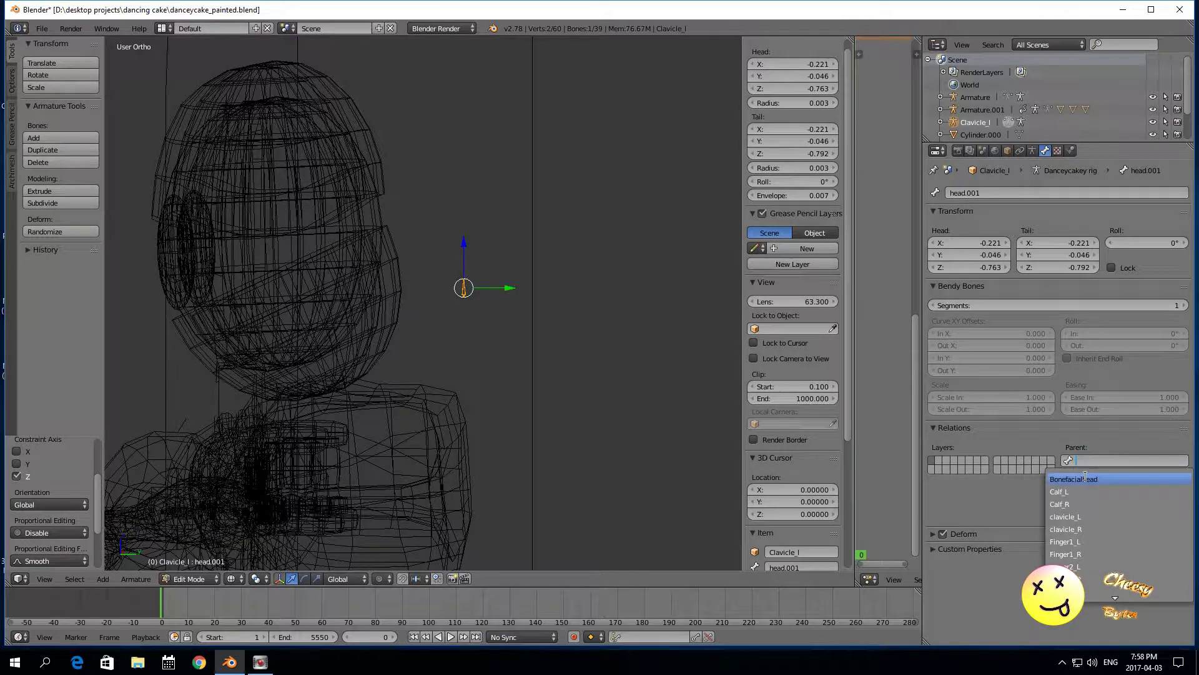
{"action": "left_click", "coordinate": [1087, 476]}
{"action": "scroll", "coordinate": [517, 294], "scroll_direction": "up", "scroll_amount": 1}
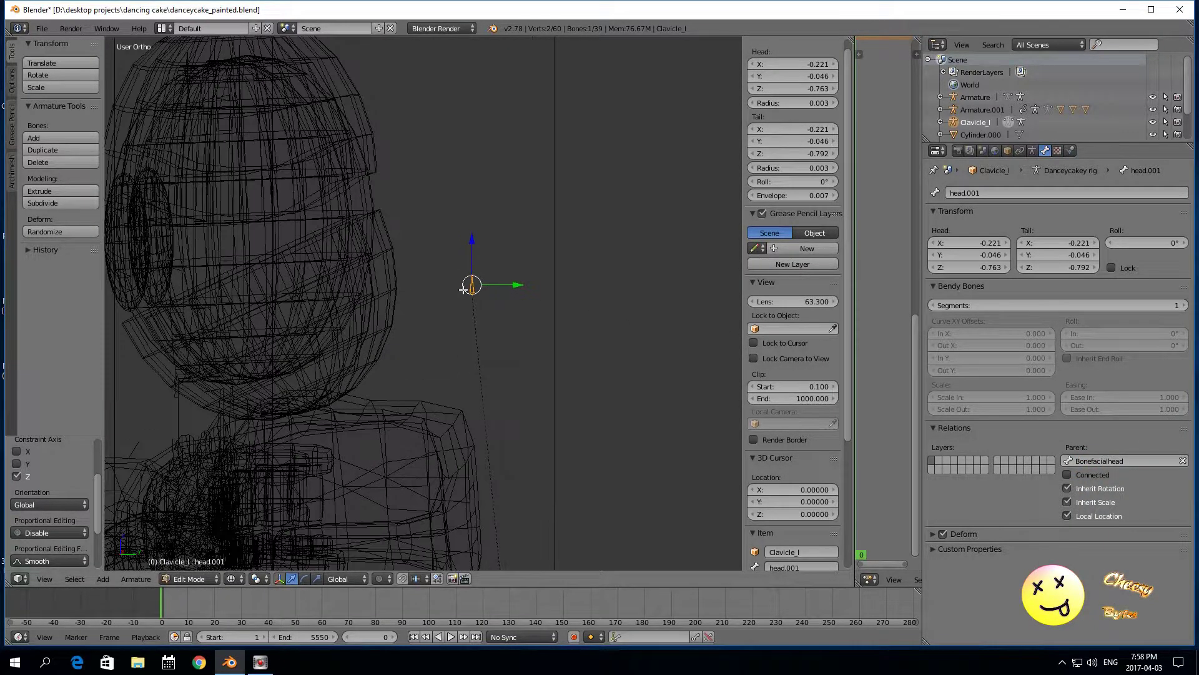
Step: Rename the duplicated head bone EyeRoot_L
{"action": "left_click", "coordinate": [997, 188]}
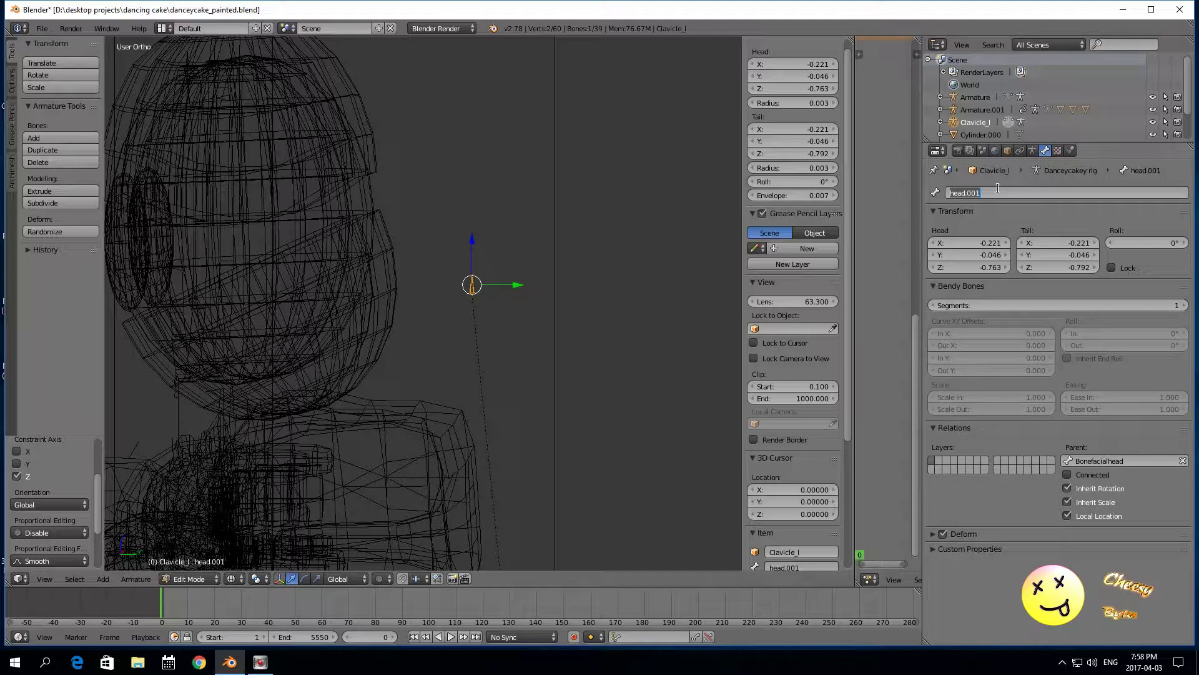
{"action": "type", "text": "EyeRoot_L"}
{"action": "key", "text": "Return"}
{"action": "scroll", "coordinate": [511, 290], "scroll_direction": "up", "scroll_amount": 2}
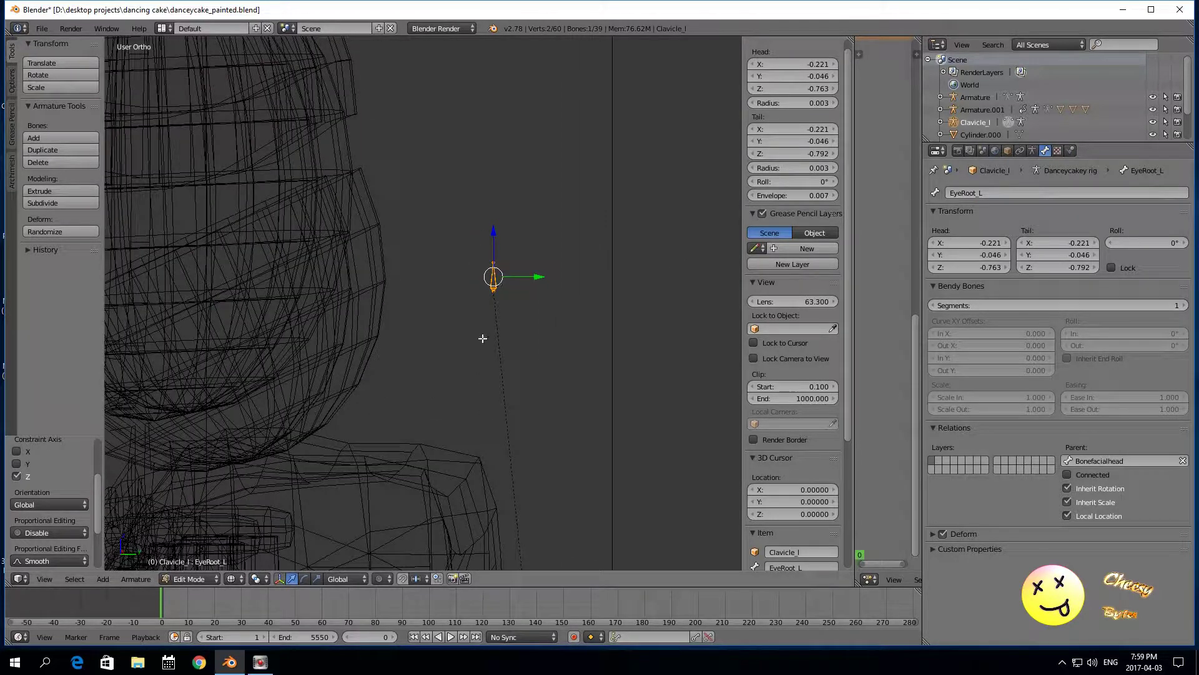
Step: Check the bones against the model in Solid shading and return the viewport to Wireframe
{"action": "left_click", "coordinate": [231, 578]}
{"action": "left_click", "coordinate": [249, 533]}
{"action": "scroll", "coordinate": [348, 441], "scroll_direction": "down", "scroll_amount": 4}
{"action": "scroll", "coordinate": [347, 442], "scroll_direction": "down", "scroll_amount": 4}
{"action": "scroll", "coordinate": [356, 440], "scroll_direction": "up", "scroll_amount": 2}
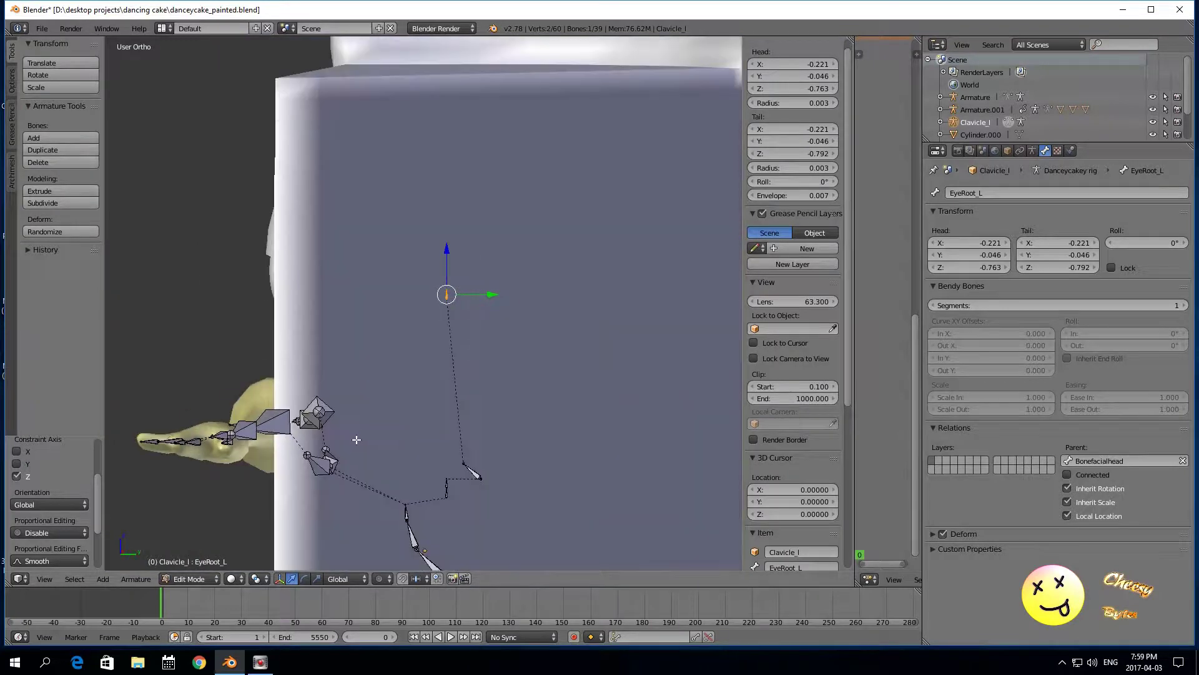
{"action": "left_click", "coordinate": [238, 578]}
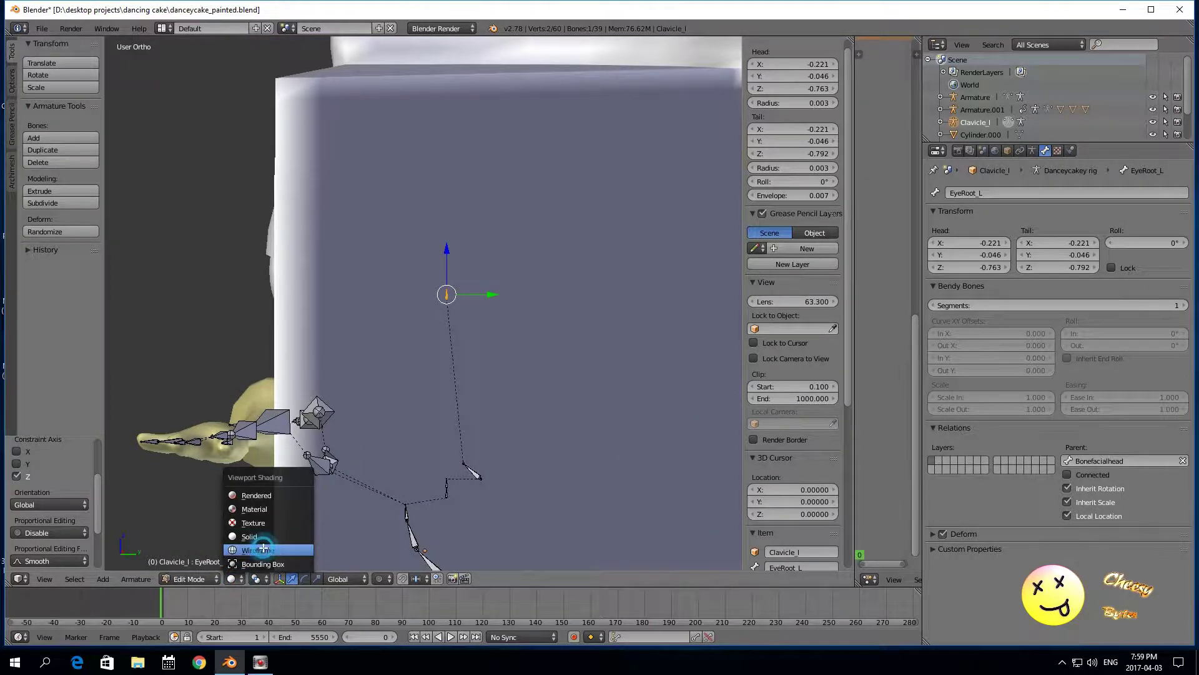
{"action": "left_click", "coordinate": [263, 549]}
Step: Move the EyeRoot_L bone along Y to Y 0.062, close to the rounded eye mesh
{"action": "left_click_drag", "start_coordinate": [509, 287], "coordinate": [451, 285]}
{"action": "middle_click_drag", "start_coordinate": [428, 306], "coordinate": [360, 320]}
{"action": "middle_click_drag", "start_coordinate": [193, 327], "coordinate": [224, 313]}
{"action": "scroll", "coordinate": [177, 325], "scroll_direction": "down", "scroll_amount": 3}
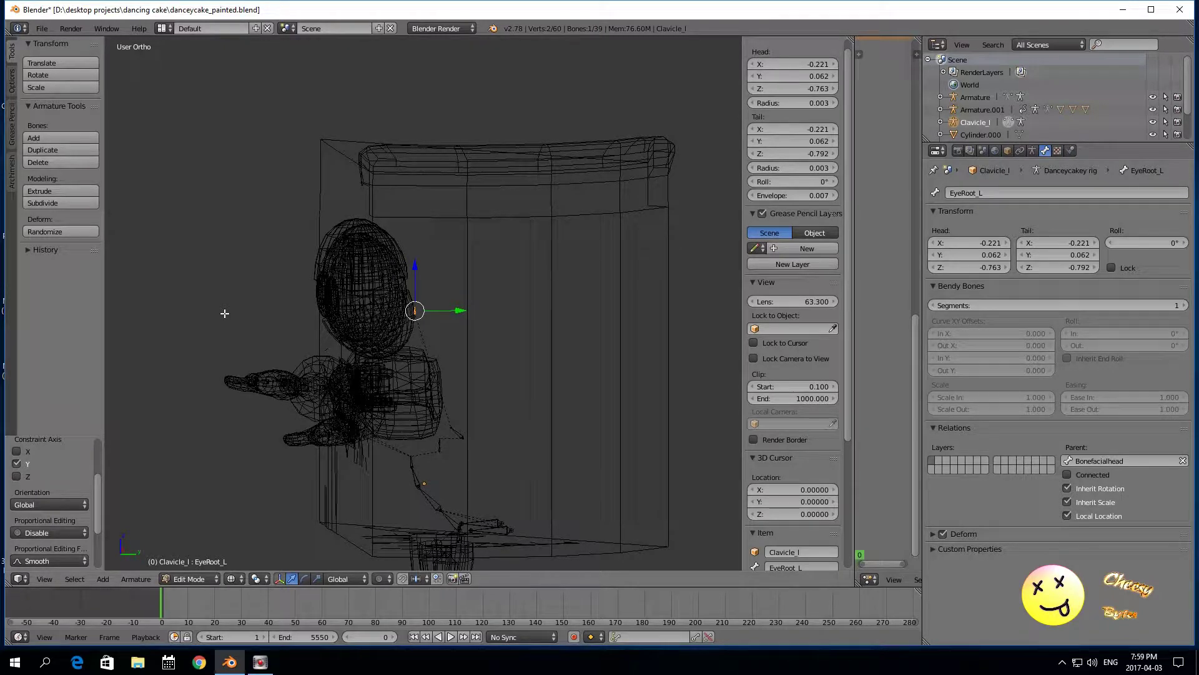
{"action": "scroll", "coordinate": [324, 324], "scroll_direction": "up", "scroll_amount": 3}
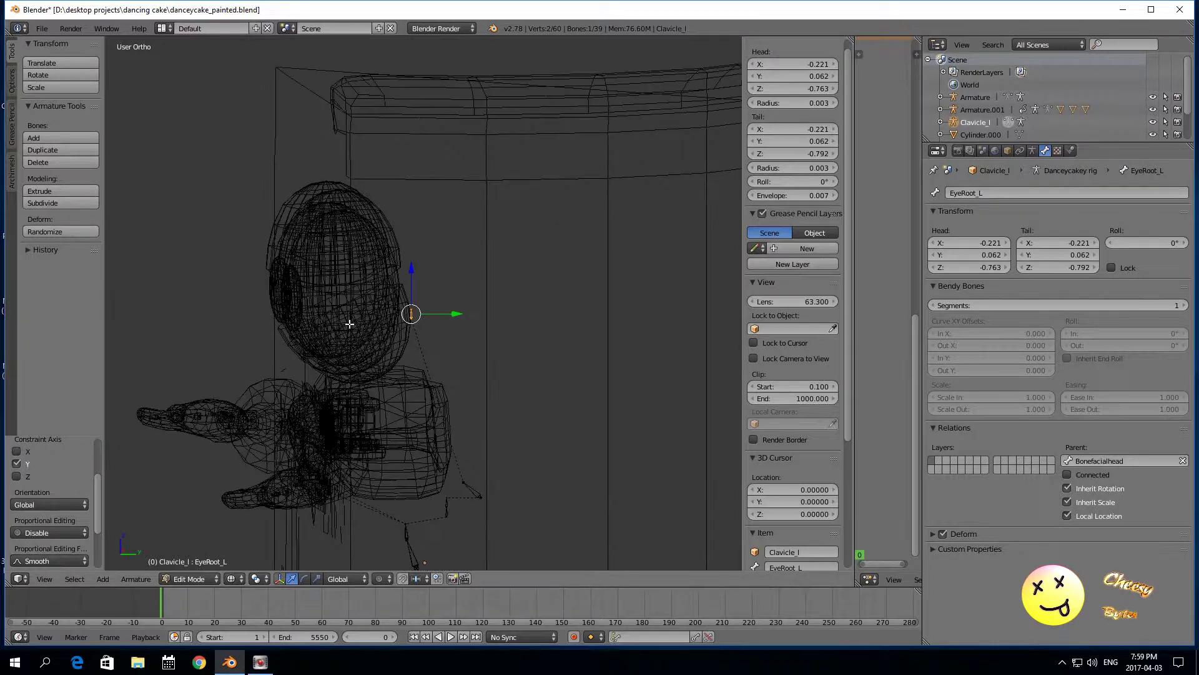
Step: Lengthen EyeRoot_L along Z by placing its base at Z -0.691 and its tip at Z -0.826
{"action": "right_click", "coordinate": [409, 265]}
{"action": "left_click_drag", "start_coordinate": [409, 266], "coordinate": [402, 291]}
{"action": "right_click", "coordinate": [412, 301]}
{"action": "scroll", "coordinate": [414, 300], "scroll_direction": "up", "scroll_amount": 2}
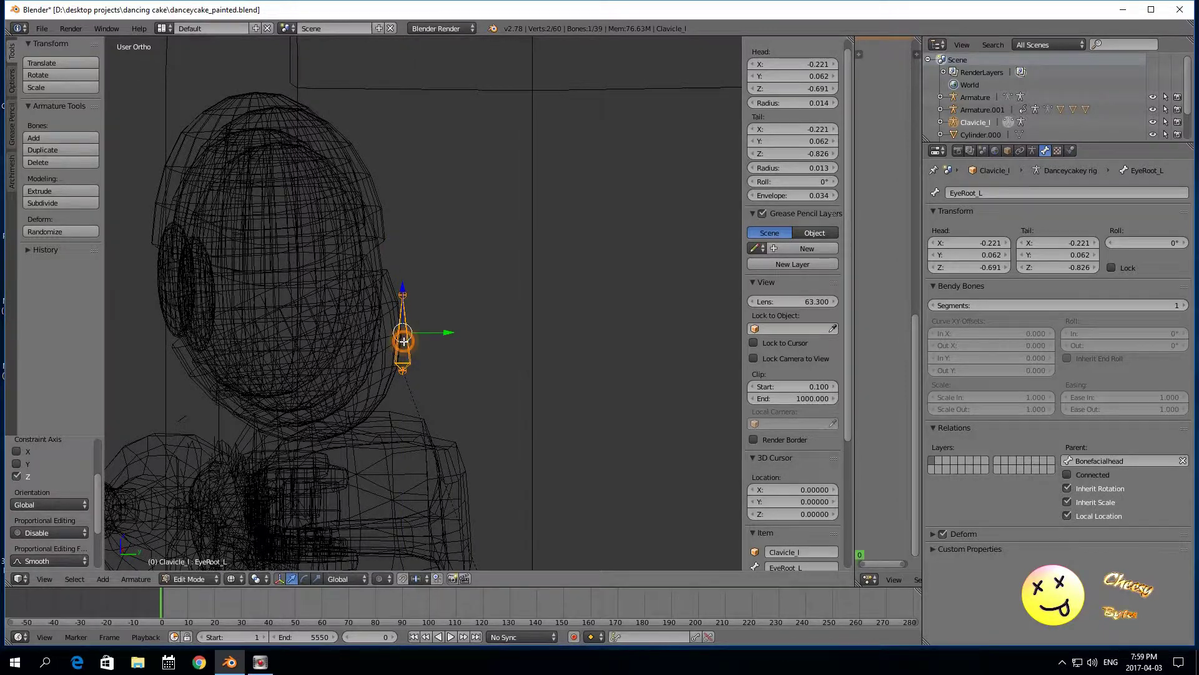
{"action": "scroll", "coordinate": [388, 325], "scroll_direction": "down", "scroll_amount": 4}
{"action": "scroll", "coordinate": [344, 291], "scroll_direction": "up", "scroll_amount": 2}
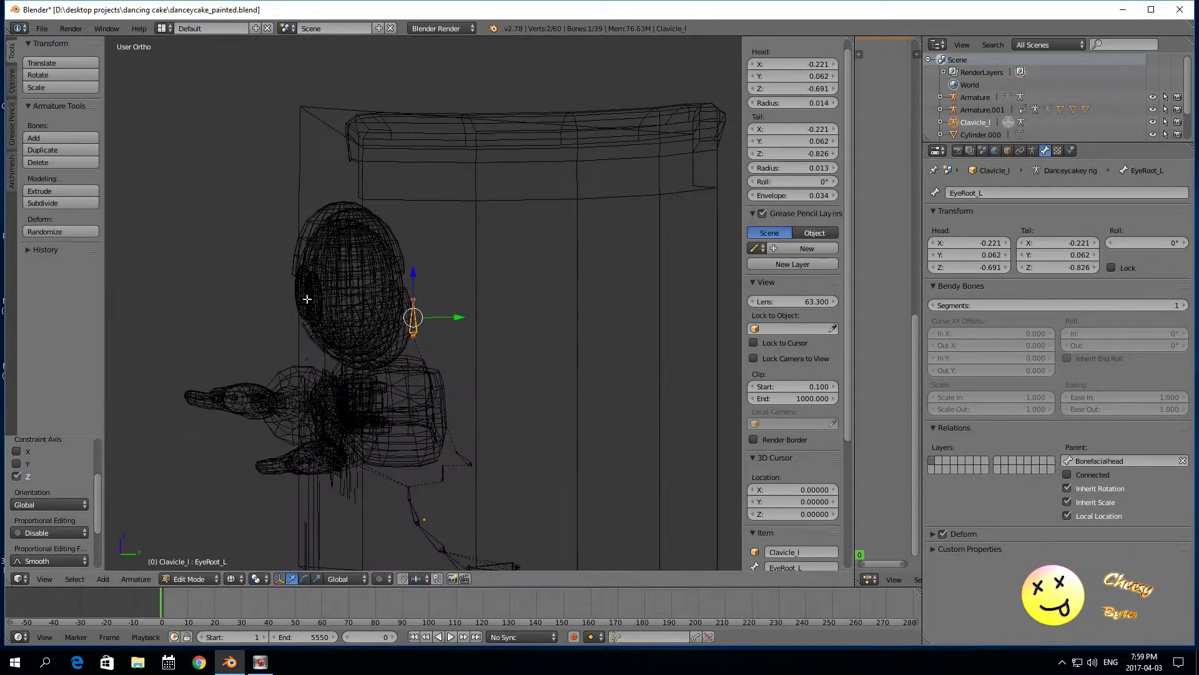
Step: Move the EyeRoot_L bone along X to about X -0.008, over the character's left eye
{"action": "scroll", "coordinate": [267, 298], "scroll_direction": "down", "scroll_amount": 2}
{"action": "middle_click_drag", "start_coordinate": [252, 297], "coordinate": [158, 316]}
{"action": "scroll", "coordinate": [360, 329], "scroll_direction": "up", "scroll_amount": 2}
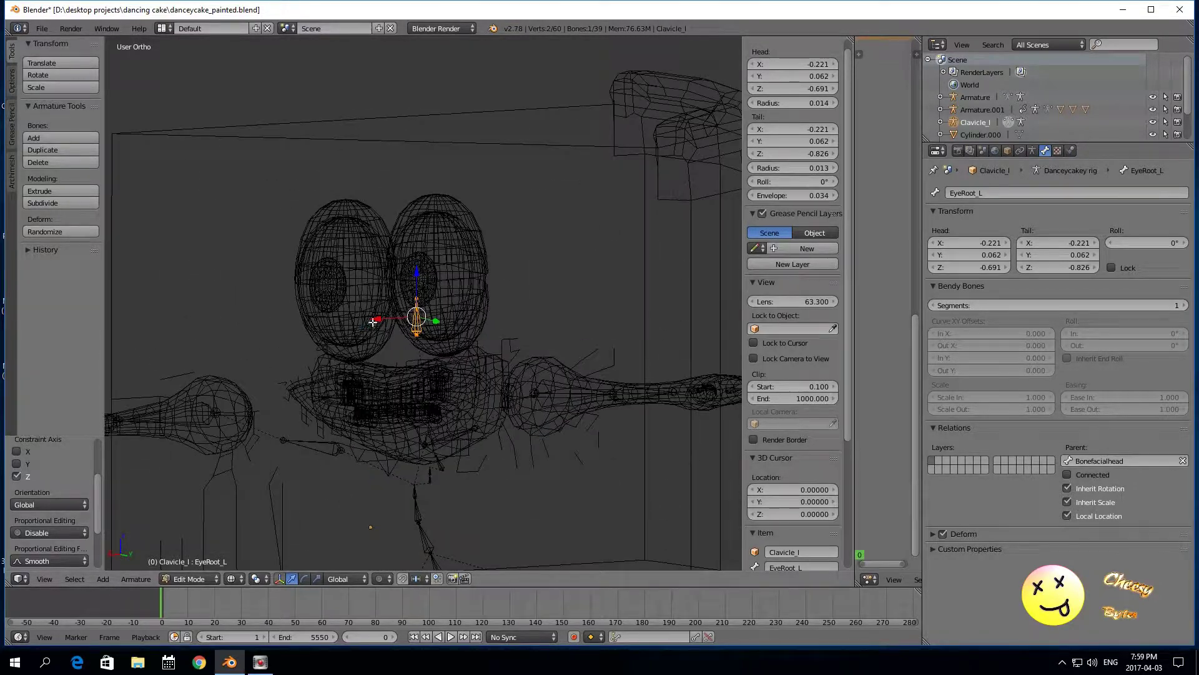
{"action": "key", "text": "g"}
{"action": "key", "text": "x"}
{"action": "left_click", "coordinate": [291, 324]}
Step: Centre EyeRoot_L on the pupil by moving it along X to X -0.055 and check it from the front
{"action": "scroll", "coordinate": [300, 325], "scroll_direction": "down", "scroll_amount": 3}
{"action": "scroll", "coordinate": [318, 326], "scroll_direction": "up", "scroll_amount": 4}
{"action": "scroll", "coordinate": [318, 325], "scroll_direction": "down", "scroll_amount": 3}
{"action": "middle_click_drag", "start_coordinate": [316, 324], "coordinate": [468, 314]}
{"action": "scroll", "coordinate": [469, 312], "scroll_direction": "up", "scroll_amount": 5}
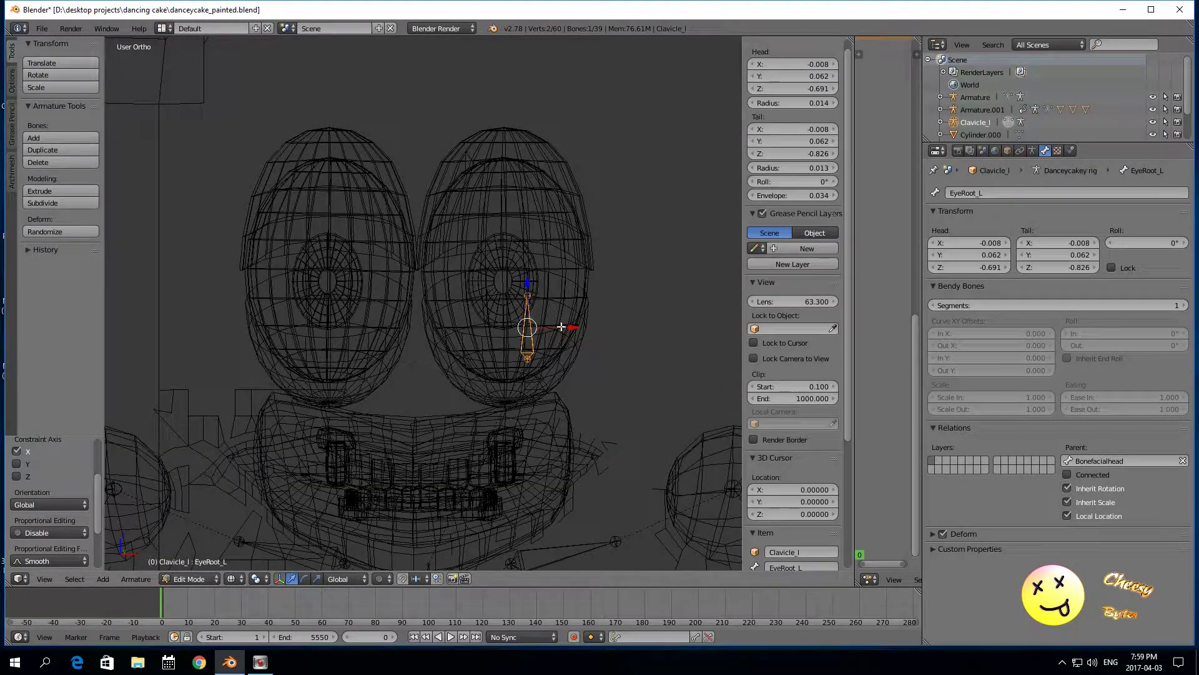
{"action": "key", "text": "g"}
{"action": "key", "text": "x"}
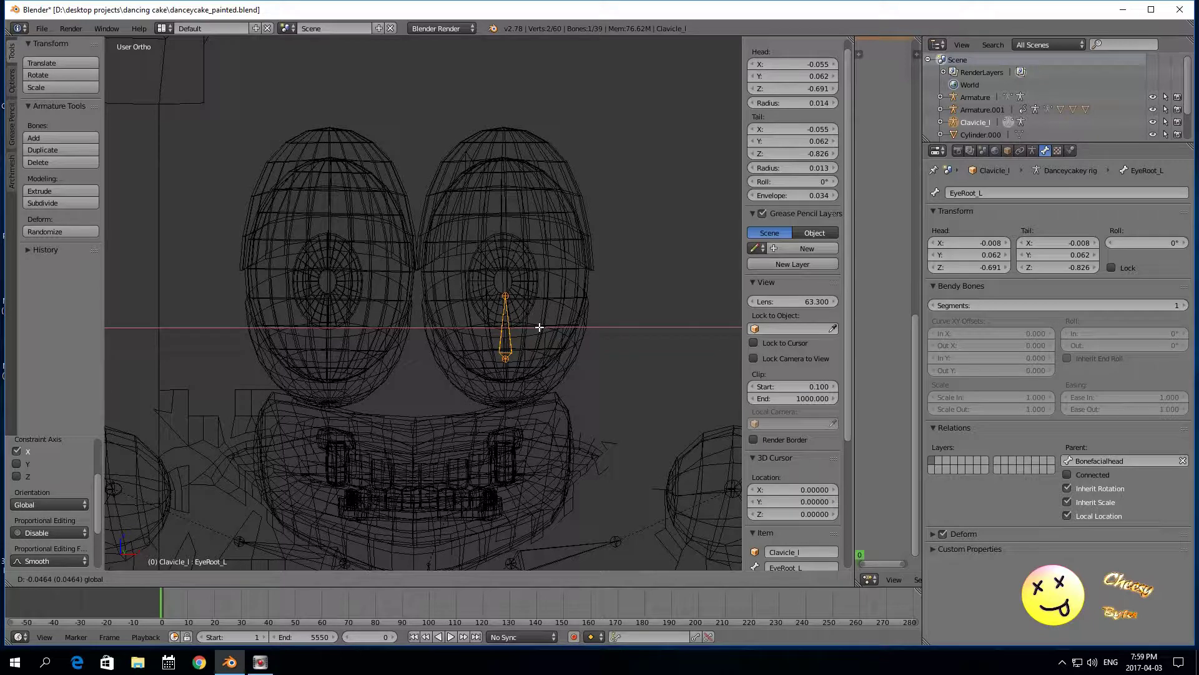
{"action": "key", "text": "Escape"}
{"action": "key", "text": "KP_1"}
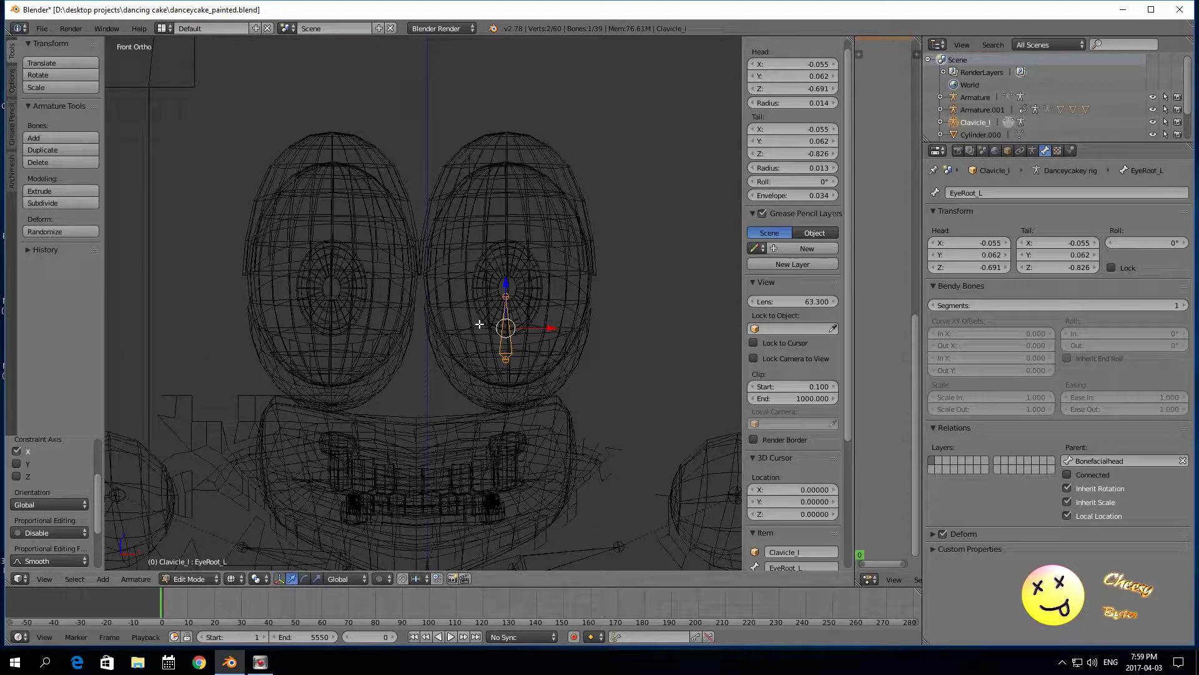
{"action": "key", "text": "KP_5"}
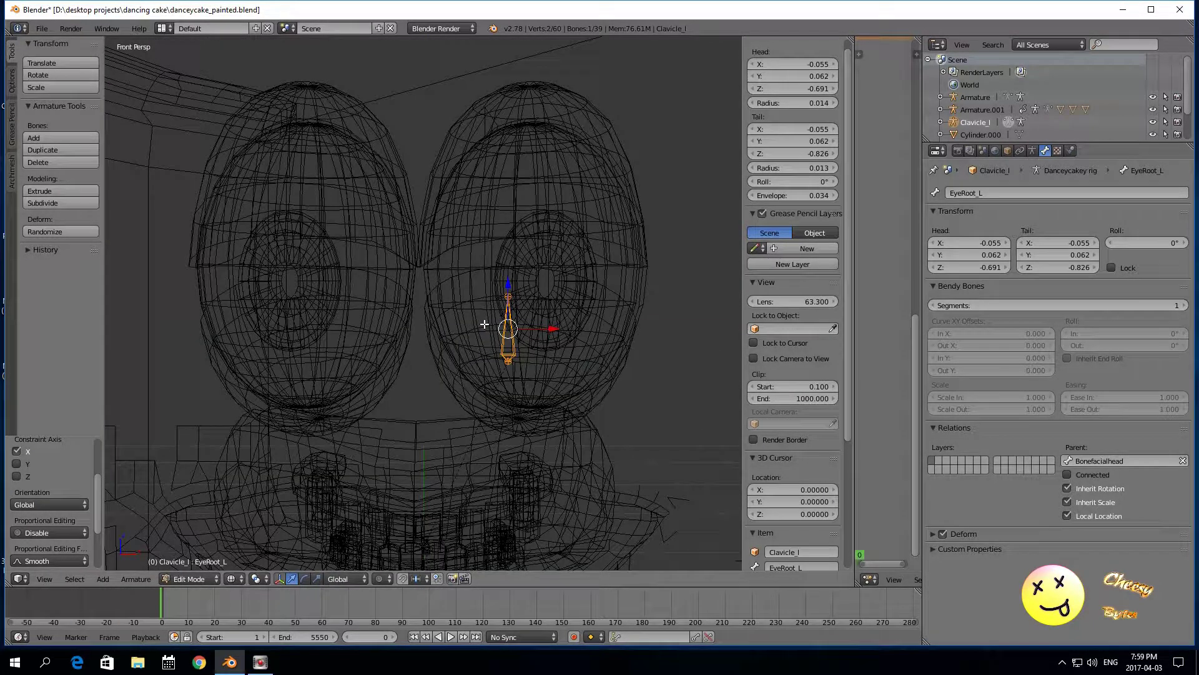
{"action": "key", "text": "KP_5"}
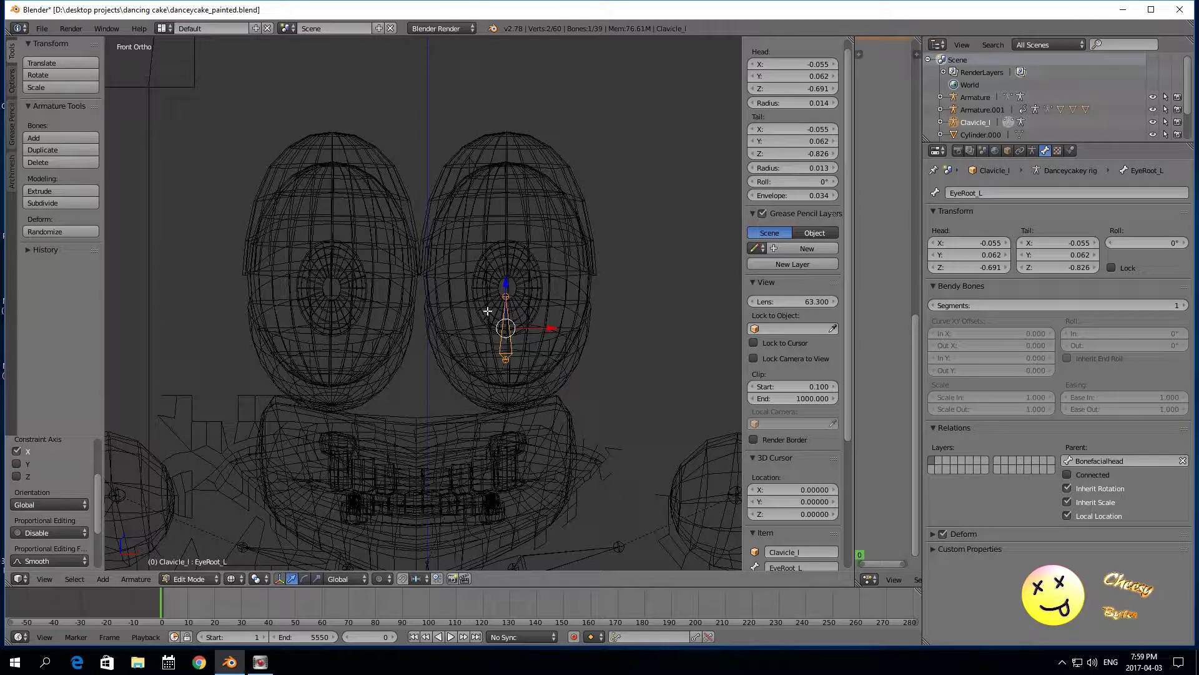
Step: Raise and enlarge EyeRoot_L so its base is at Z -0.536 and its tip at Z -0.888
{"action": "left_click_drag", "start_coordinate": [506, 288], "coordinate": [503, 280]}
{"action": "left_click_drag", "start_coordinate": [549, 318], "coordinate": [549, 320]}
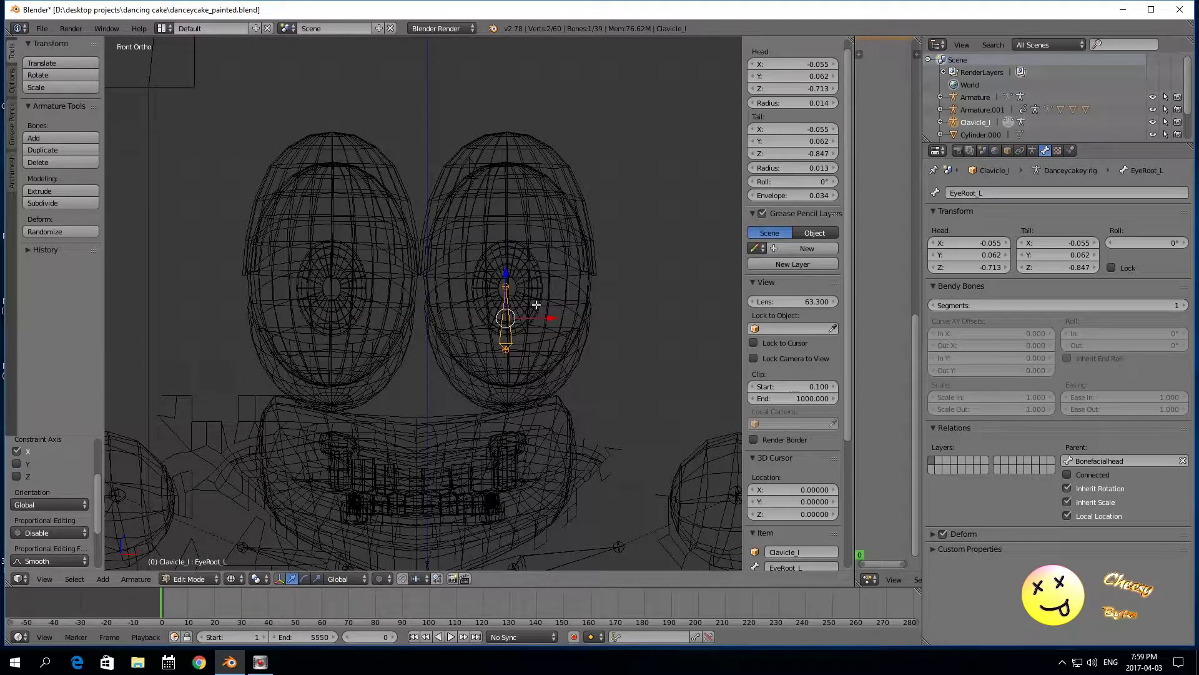
{"action": "left_click_drag", "start_coordinate": [510, 272], "coordinate": [512, 220]}
{"action": "right_click", "coordinate": [501, 350]}
{"action": "scroll", "coordinate": [502, 354], "scroll_direction": "down", "scroll_amount": 2}
{"action": "scroll", "coordinate": [502, 354], "scroll_direction": "down", "scroll_amount": 2}
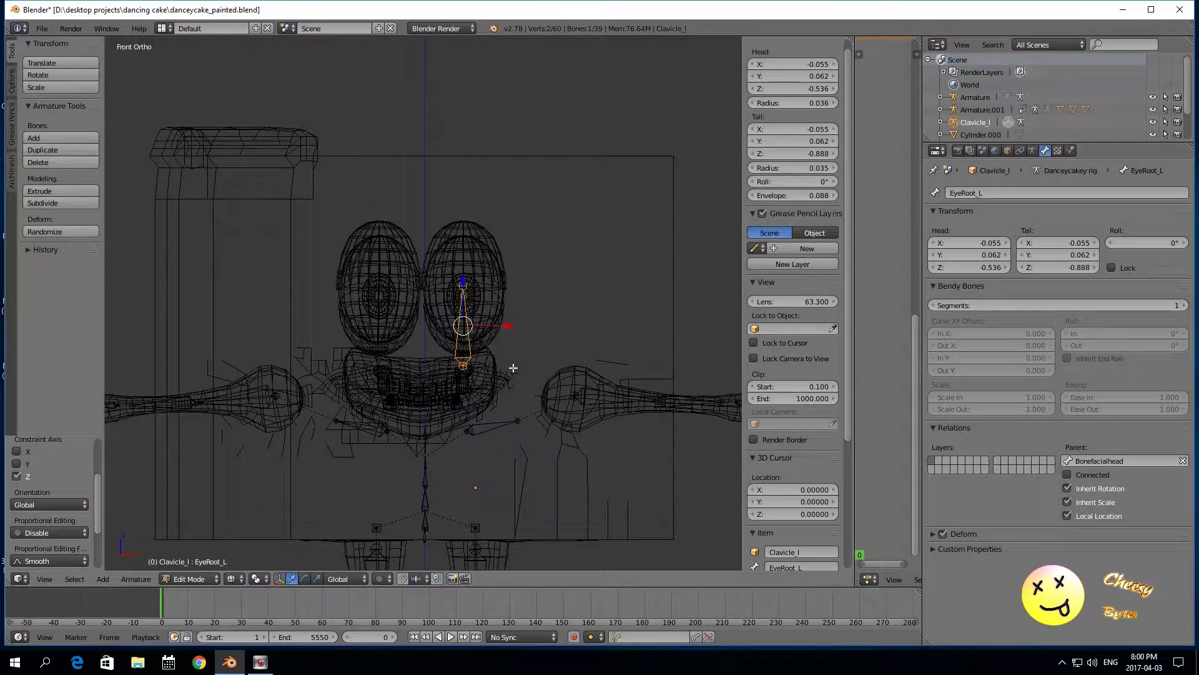
Step: Move the enlarged EyeRoot_L along Z, placing its base at Z -0.583 and its tip at Z -0.935
{"action": "middle_click_drag", "start_coordinate": [510, 369], "coordinate": [381, 356]}
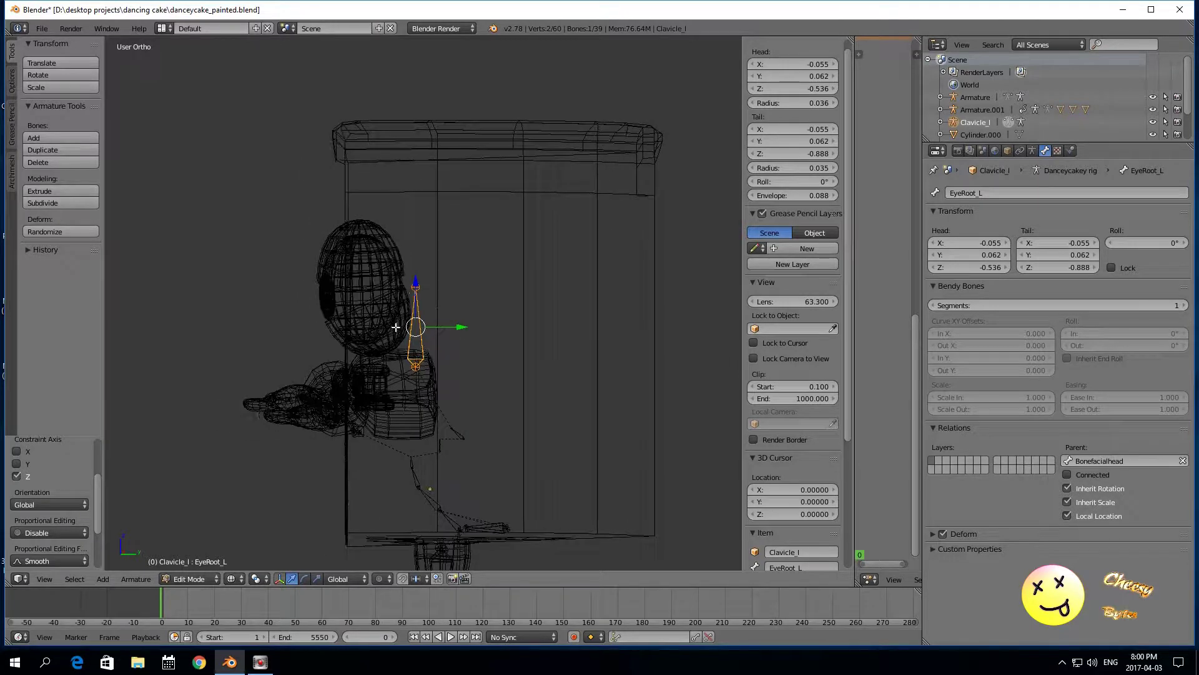
{"action": "key", "text": "g"}
{"action": "key", "text": "z"}
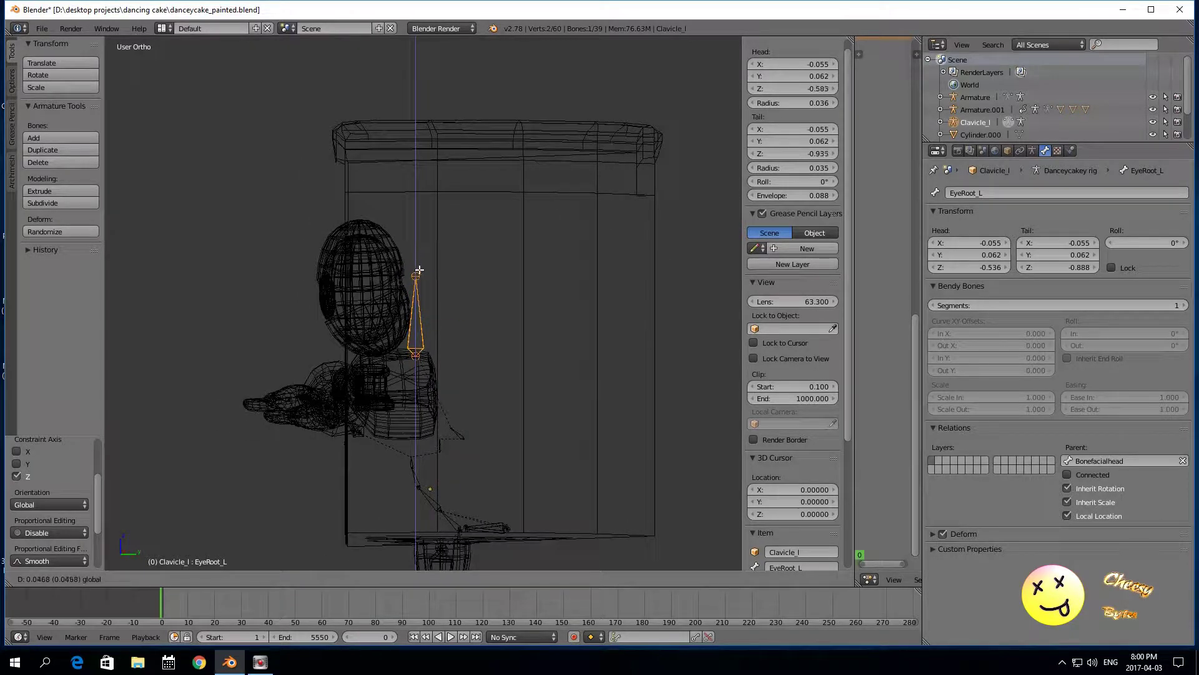
{"action": "right_click", "coordinate": [419, 270]}
Step: Extrude a bone from EyeRoot_L's tip through the eye mesh, extending its tip along Y to Y 0.460
{"action": "right_click", "coordinate": [416, 275]}
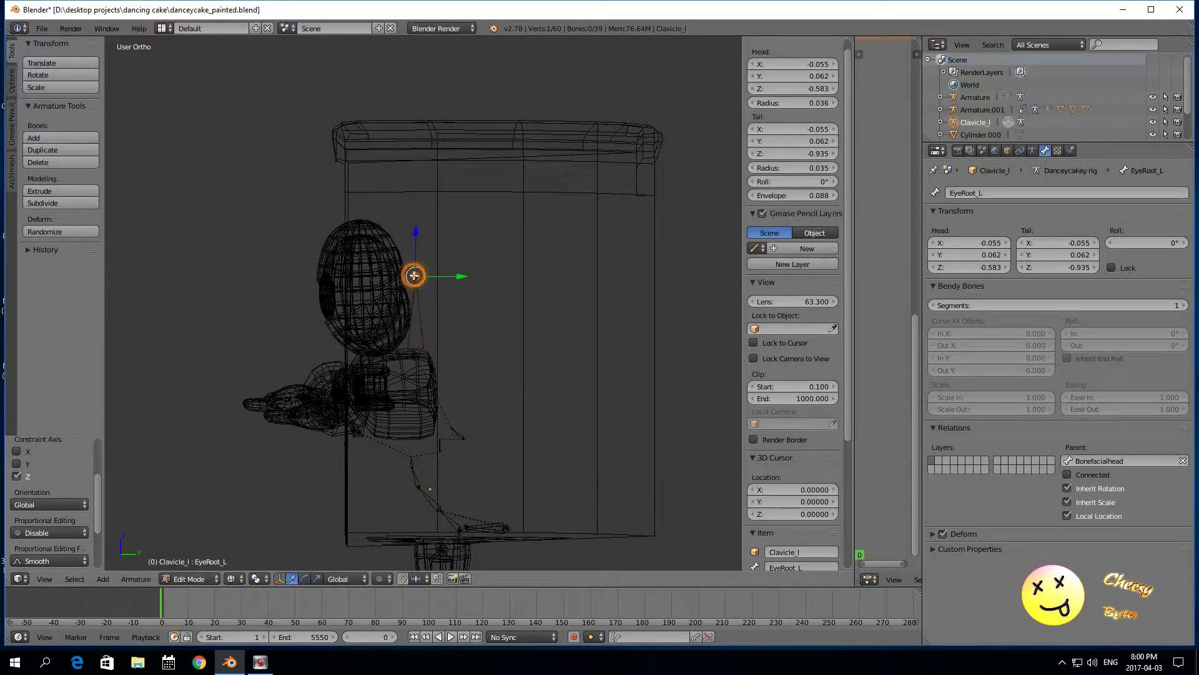
{"action": "scroll", "coordinate": [342, 314], "scroll_direction": "up", "scroll_amount": 4}
{"action": "middle_click_drag", "start_coordinate": [342, 313], "coordinate": [219, 345]}
{"action": "scroll", "coordinate": [346, 336], "scroll_direction": "up", "scroll_amount": 2}
{"action": "scroll", "coordinate": [346, 336], "scroll_direction": "down", "scroll_amount": 2}
{"action": "key", "text": "e"}
{"action": "left_click", "coordinate": [338, 335]}
{"action": "key", "text": "g"}
{"action": "key", "text": "y"}
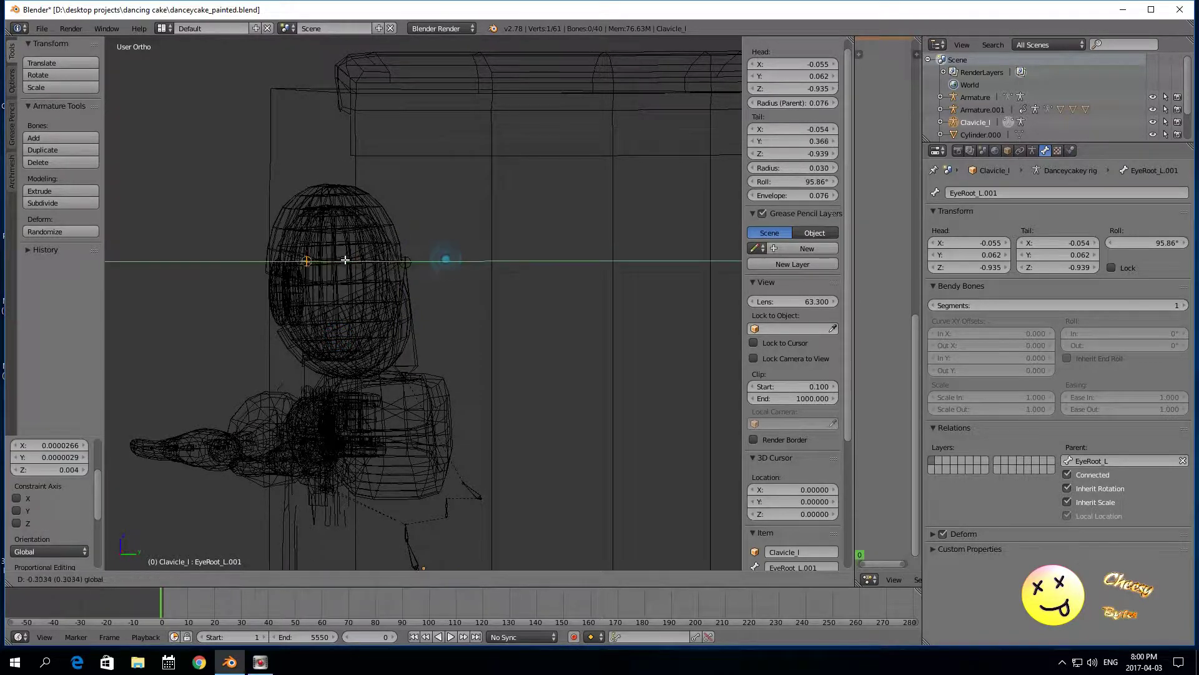
{"action": "left_click", "coordinate": [315, 259]}
Step: Name the extruded bone EyeMain_L and set its roll to 90°
{"action": "left_click", "coordinate": [965, 195]}
{"action": "type", "text": "EyeMai"}
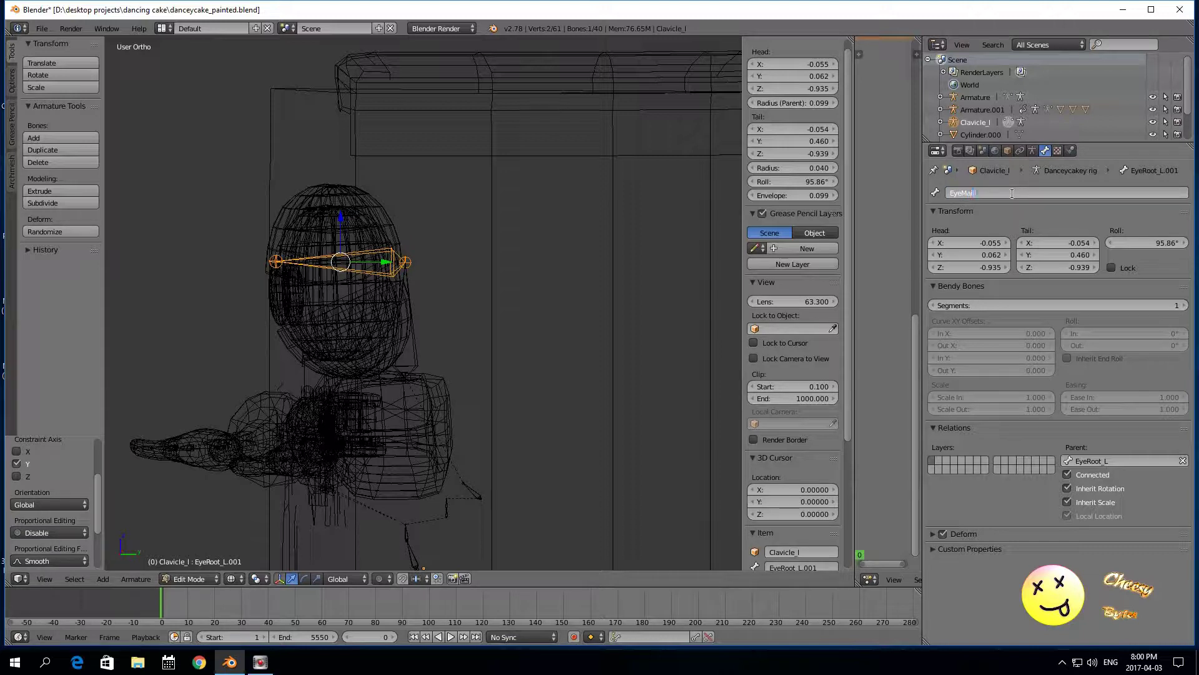
{"action": "type", "text": "n_L"}
{"action": "key", "text": "Return"}
{"action": "left_click", "coordinate": [1139, 244]}
{"action": "type", "text": "90"}
{"action": "key", "text": "Return"}
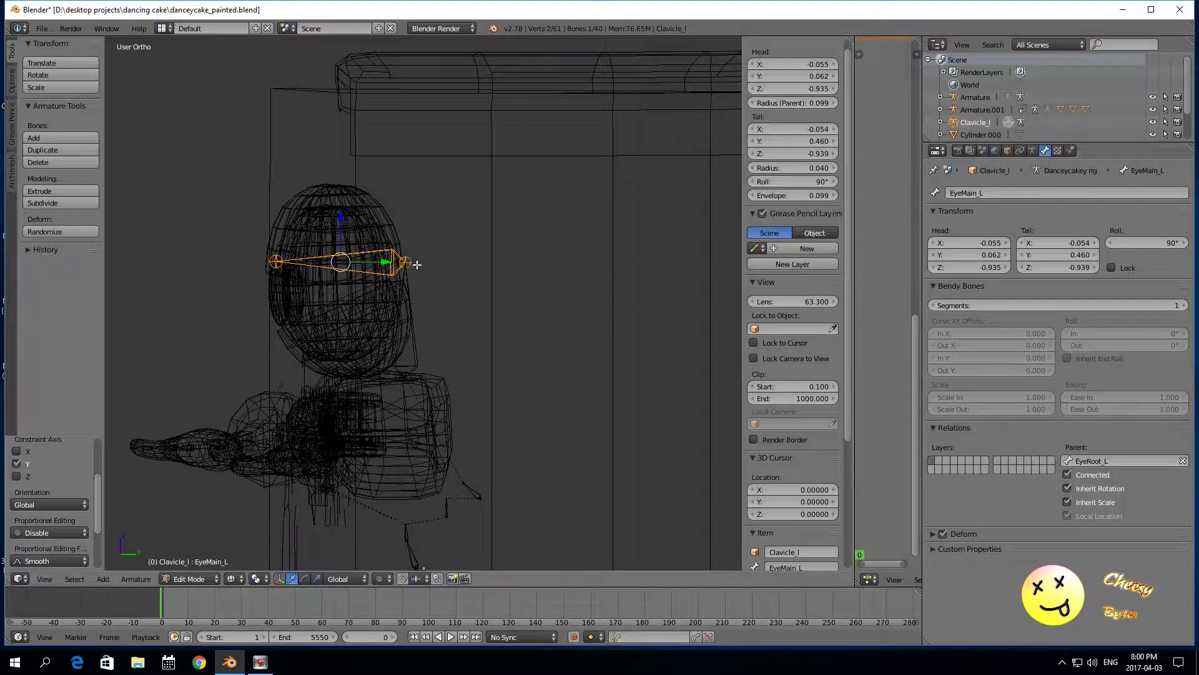
Step: Lower EyeMain_L along Z to pupil height, with its base at Z -0.856 and its tip at Z -0.859
{"action": "right_click", "coordinate": [407, 287]}
{"action": "right_click", "coordinate": [403, 261]}
{"action": "right_click", "coordinate": [385, 261]}
{"action": "left_click_drag", "start_coordinate": [341, 217], "coordinate": [343, 234]}
{"action": "scroll", "coordinate": [343, 235], "scroll_direction": "down", "scroll_amount": 2}
{"action": "middle_click_drag", "start_coordinate": [279, 249], "coordinate": [424, 247]}
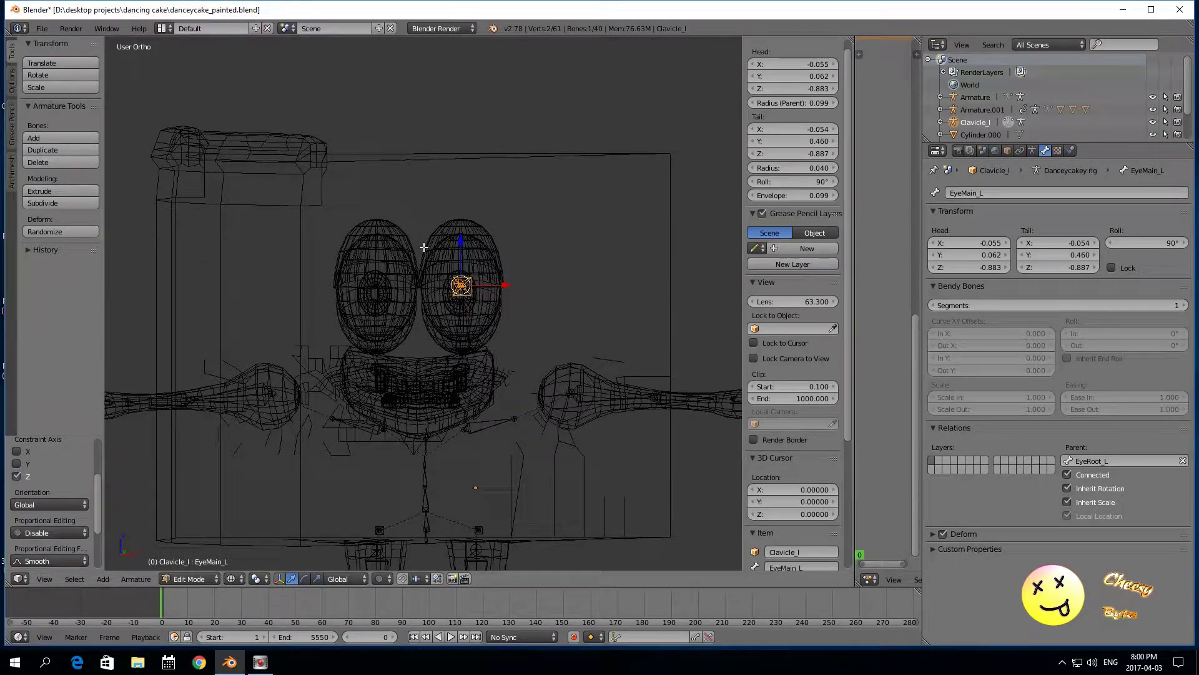
{"action": "left_click_drag", "start_coordinate": [458, 240], "coordinate": [457, 246]}
{"action": "scroll", "coordinate": [458, 247], "scroll_direction": "up", "scroll_amount": 1}
{"action": "scroll", "coordinate": [459, 247], "scroll_direction": "down", "scroll_amount": 1}
{"action": "scroll", "coordinate": [460, 248], "scroll_direction": "up", "scroll_amount": 3}
{"action": "scroll", "coordinate": [459, 248], "scroll_direction": "down", "scroll_amount": 2}
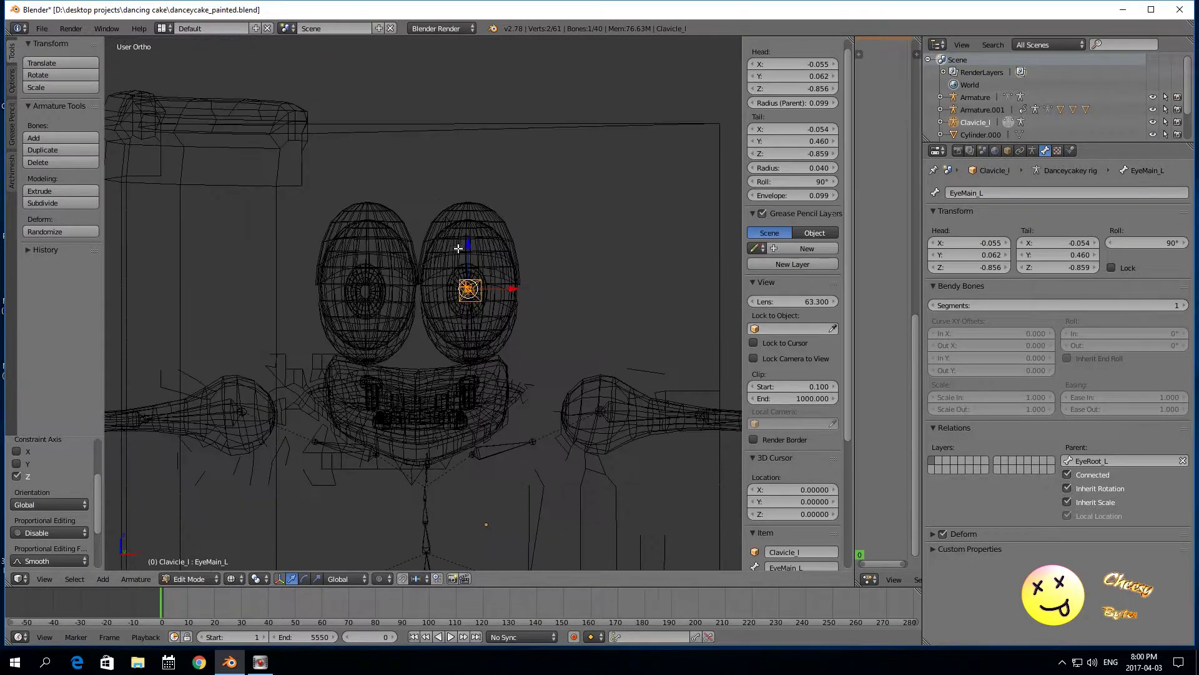
{"action": "scroll", "coordinate": [521, 240], "scroll_direction": "down", "scroll_amount": 2}
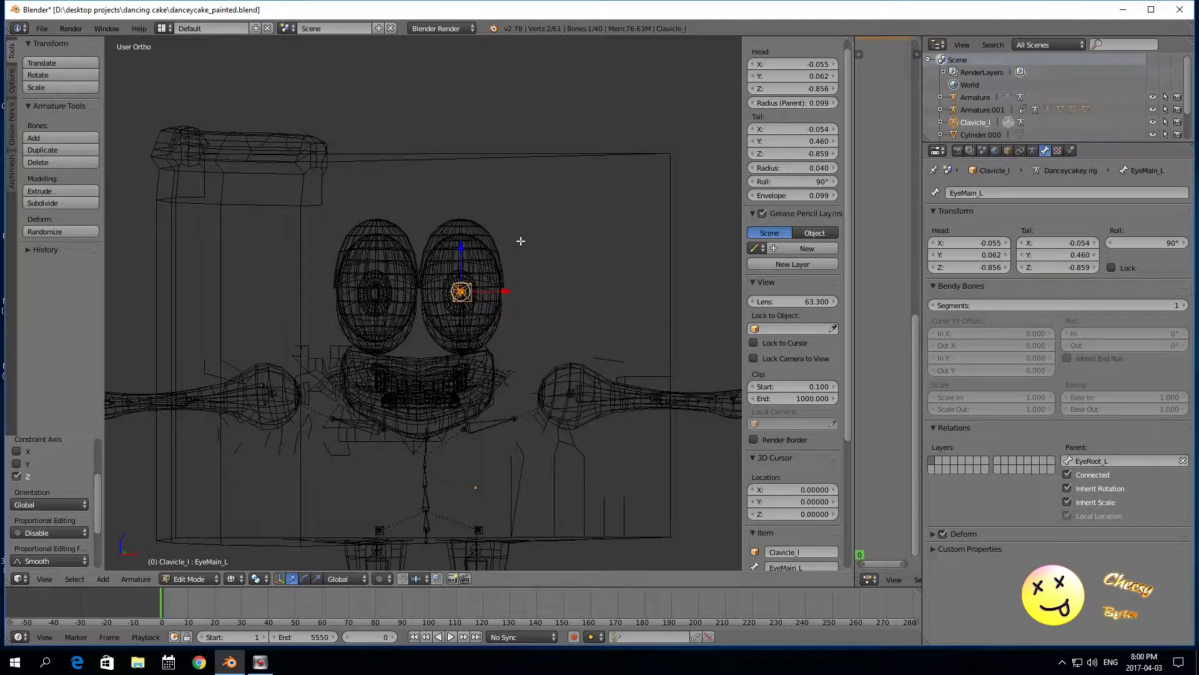
Step: Duplicate EyeRoot_L and EyeMain_L together and move the copies along X to X -0.427, onto the other eye
{"action": "middle_click_drag", "start_coordinate": [510, 144], "coordinate": [407, 331]}
{"action": "right_click", "coordinate": [409, 330]}
{"action": "right_click", "coordinate": [384, 296], "text": "shift"}
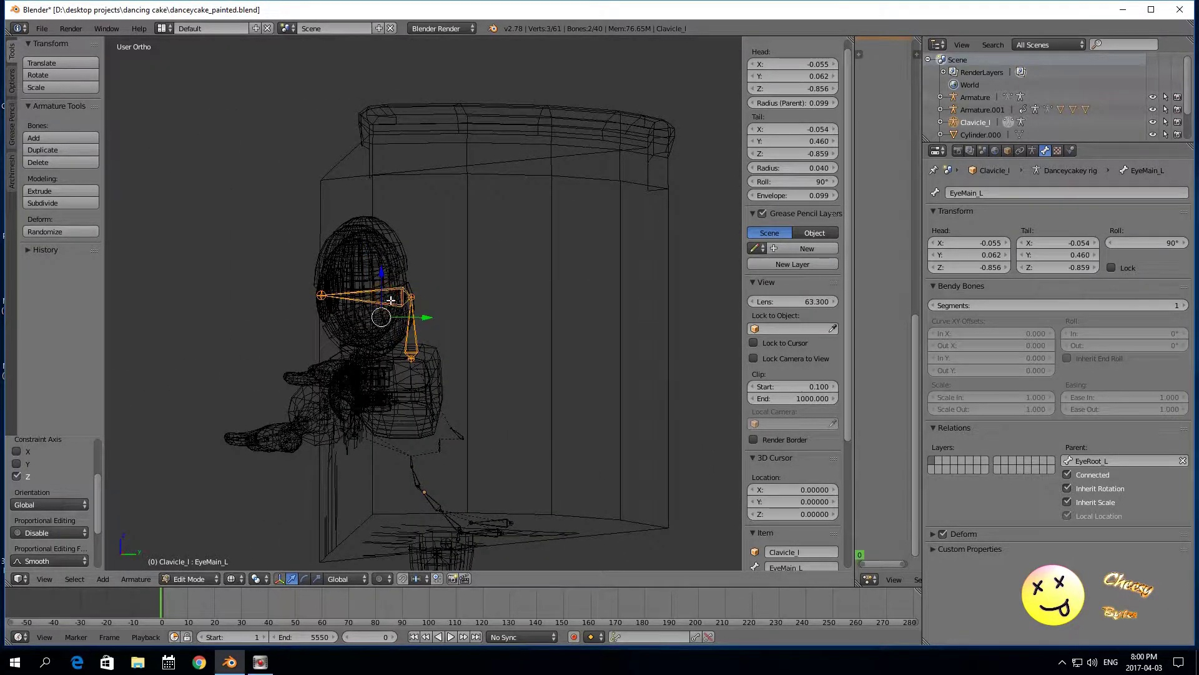
{"action": "scroll", "coordinate": [250, 309], "scroll_direction": "up", "scroll_amount": 2, "text": "shift"}
{"action": "scroll", "coordinate": [255, 306], "scroll_direction": "up", "scroll_amount": 3}
{"action": "scroll", "coordinate": [255, 306], "scroll_direction": "down", "scroll_amount": 3}
{"action": "scroll", "coordinate": [258, 318], "scroll_direction": "up", "scroll_amount": 2, "text": "shift"}
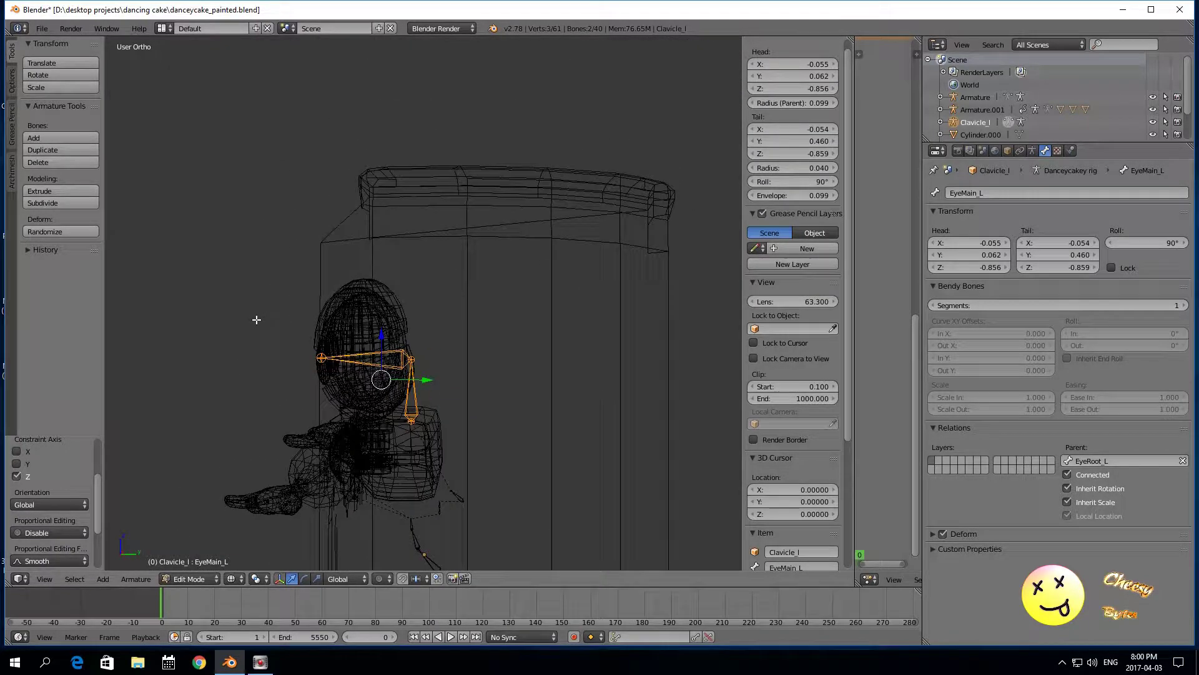
{"action": "middle_click_drag", "start_coordinate": [258, 326], "coordinate": [385, 292]}
{"action": "scroll", "coordinate": [406, 308], "scroll_direction": "down", "scroll_amount": 1}
{"action": "scroll", "coordinate": [405, 308], "scroll_direction": "up", "scroll_amount": 2}
{"action": "scroll", "coordinate": [405, 308], "scroll_direction": "down", "scroll_amount": 1}
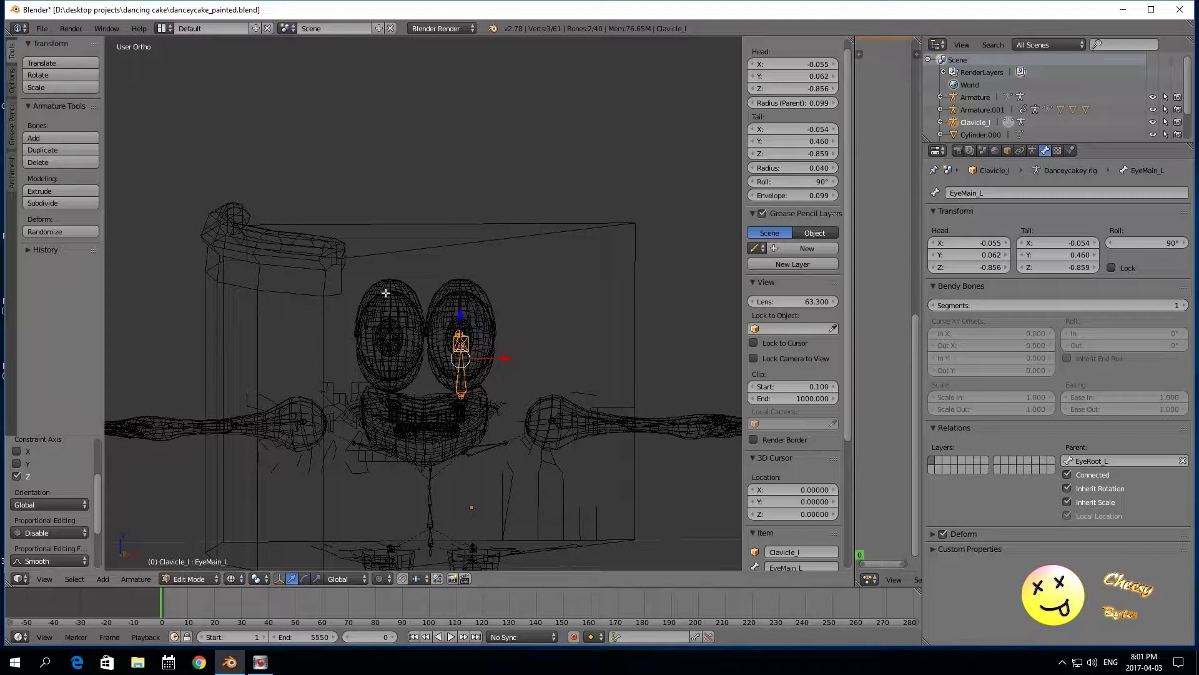
{"action": "key", "text": "shift+d"}
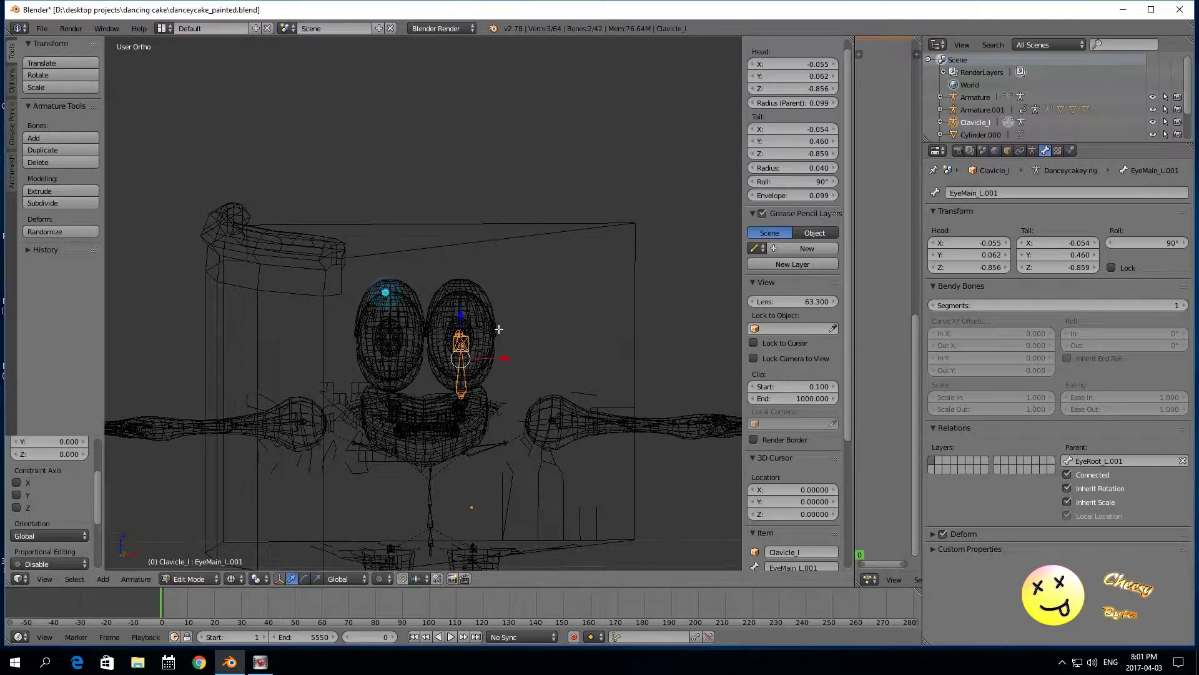
{"action": "key", "text": "x"}
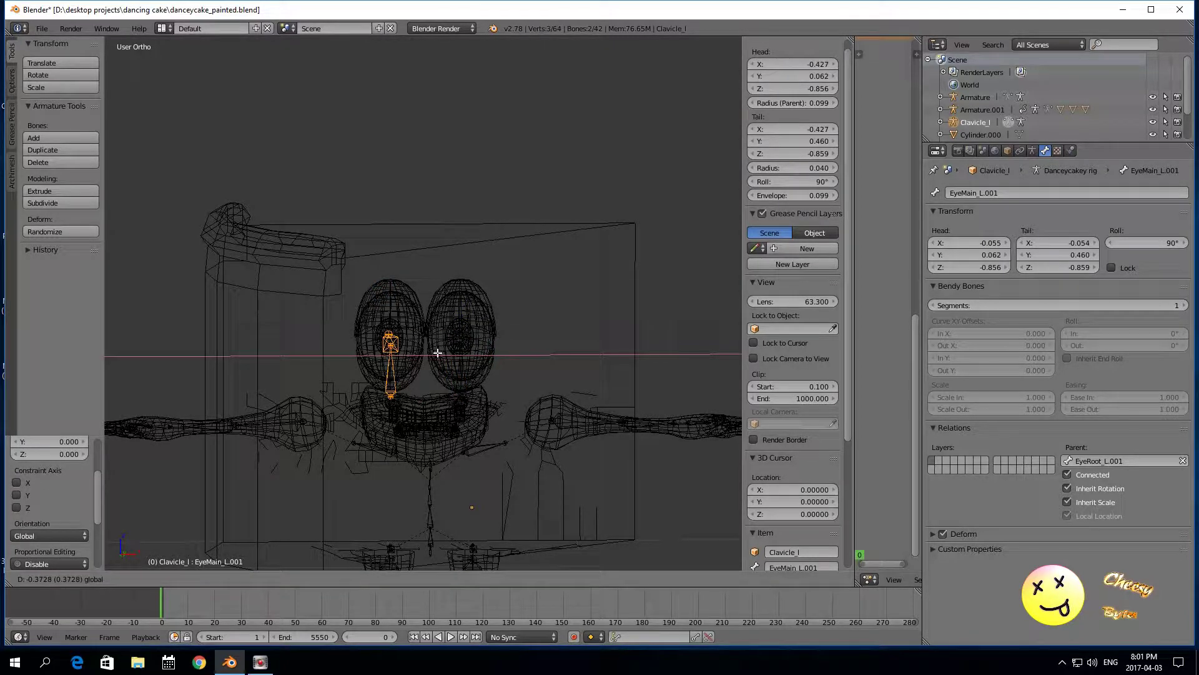
{"action": "left_click", "coordinate": [438, 353]}
Step: Apply an X Local mirror to the duplicated eye bones and flip their names to the _R side
{"action": "left_click", "coordinate": [142, 579]}
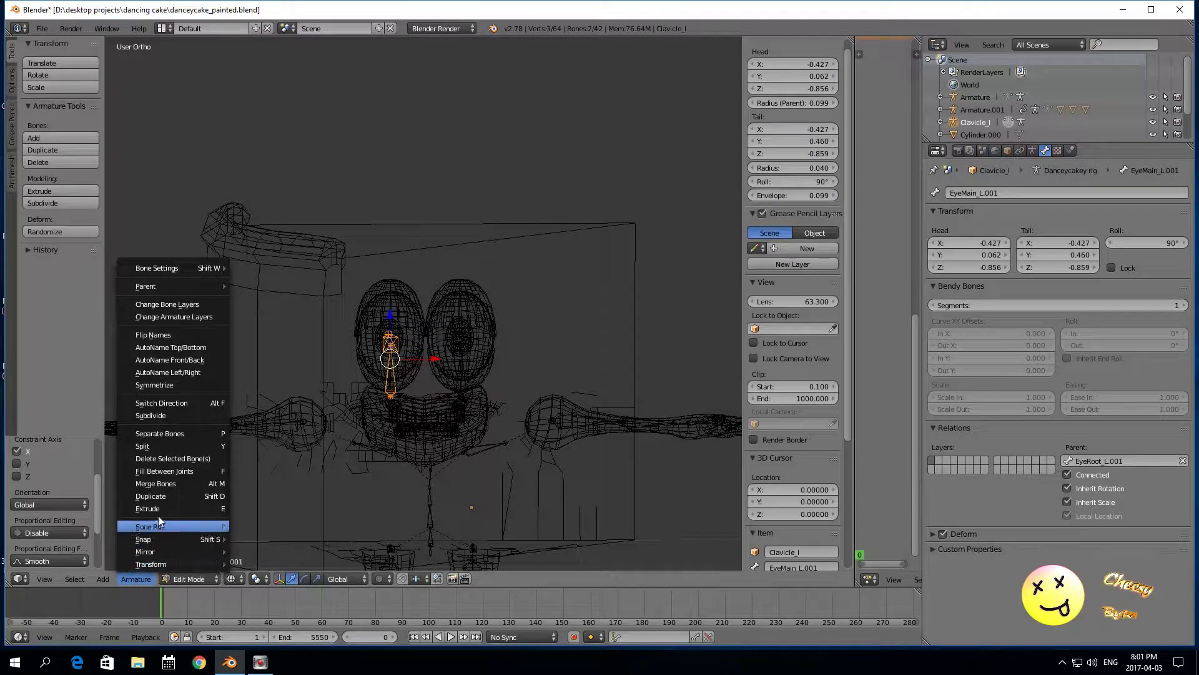
{"action": "mouse_move", "coordinate": [158, 552]}
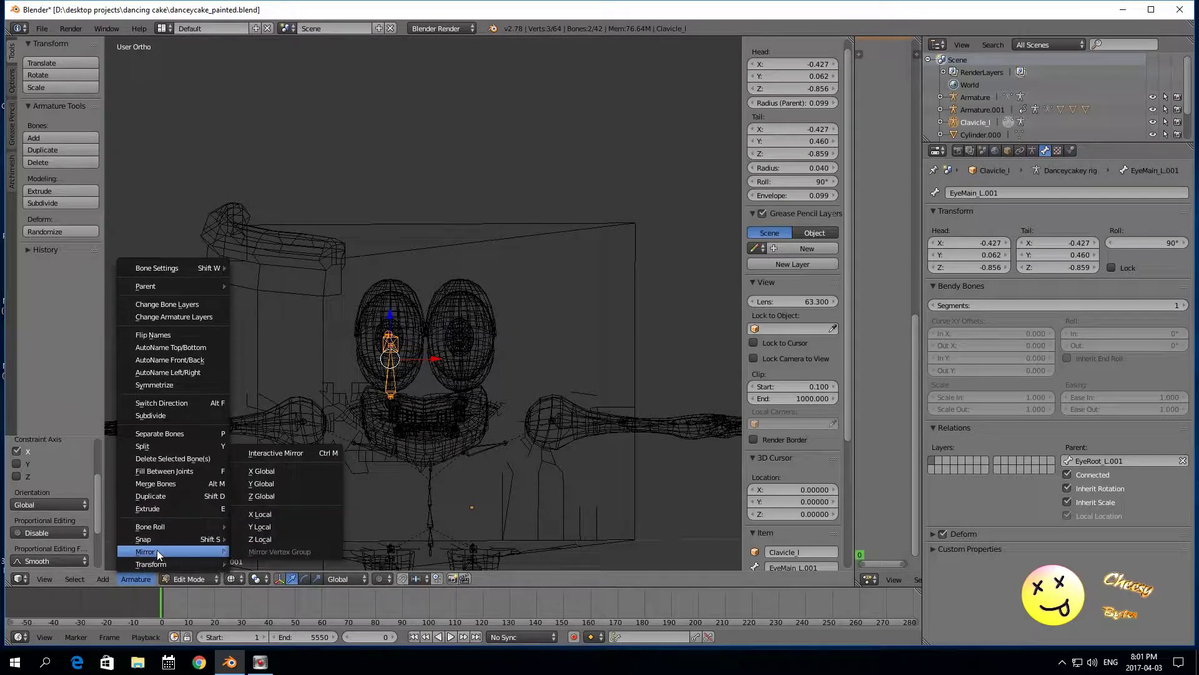
{"action": "left_click", "coordinate": [259, 514]}
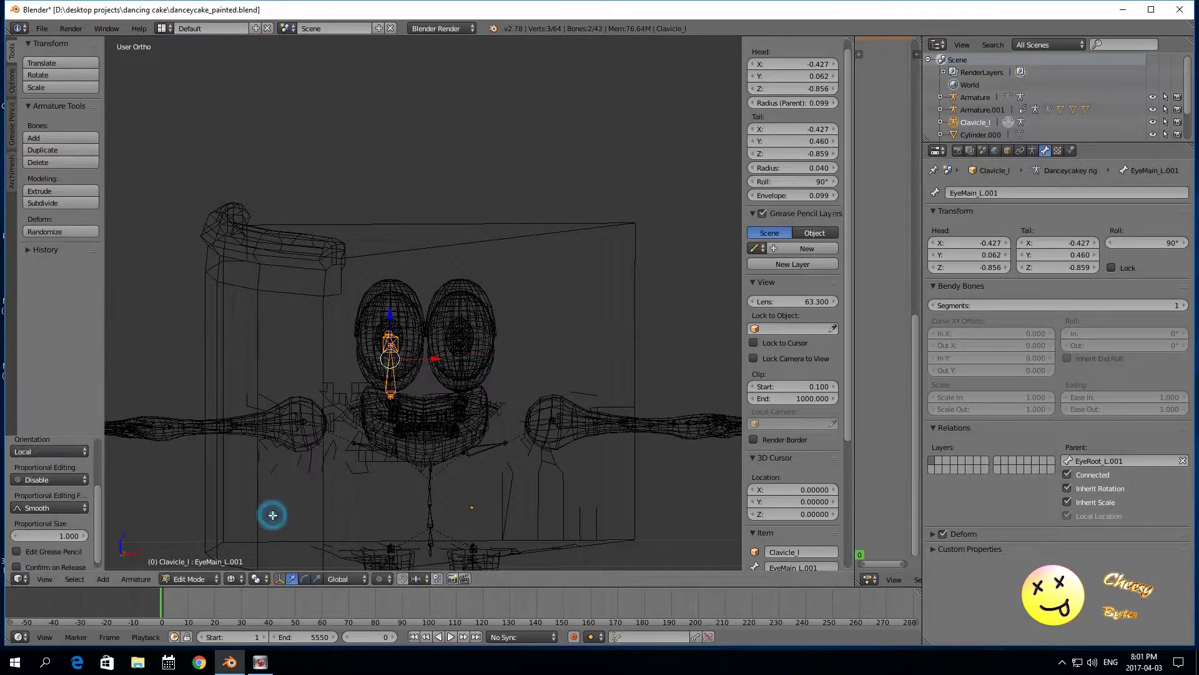
{"action": "left_click", "coordinate": [149, 579]}
{"action": "left_click", "coordinate": [159, 335]}
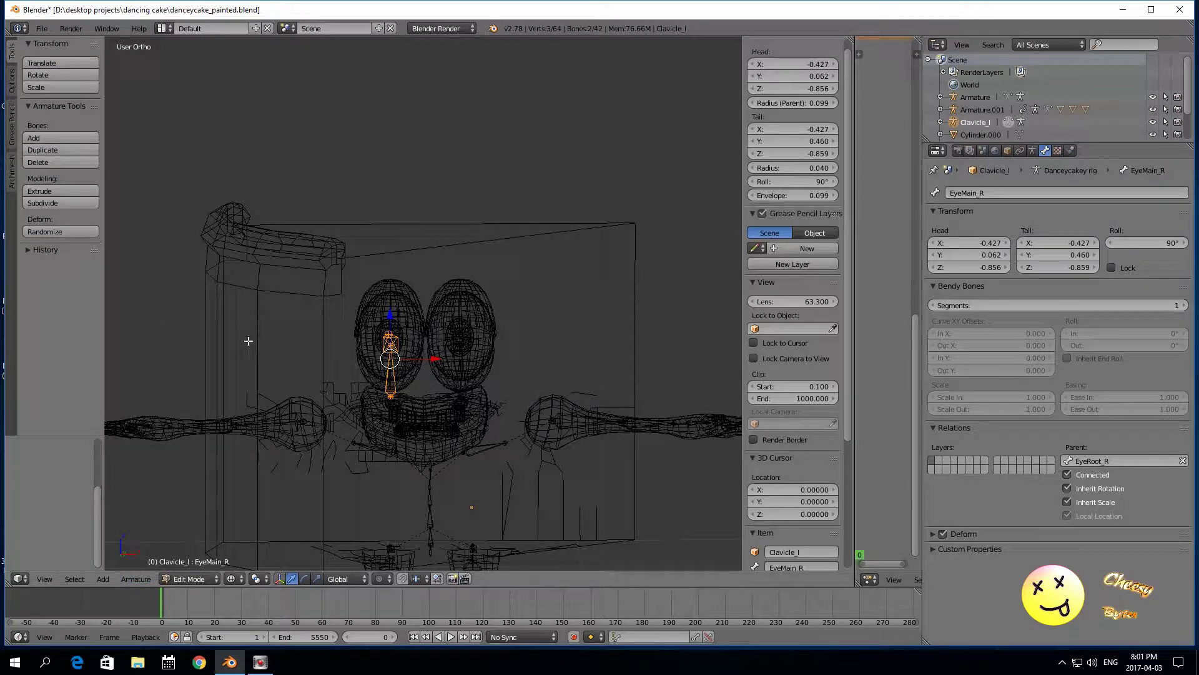
Step: Scale up the Bonefacialhead bone so its base is at Y -0.163, Z -0.203 and its tip at Y -0.085, Z -0.273
{"action": "scroll", "coordinate": [244, 337], "scroll_direction": "up", "scroll_amount": 3}
{"action": "middle_click_drag", "start_coordinate": [238, 394], "coordinate": [726, 411]}
{"action": "scroll", "coordinate": [813, 420], "scroll_direction": "down", "scroll_amount": 4}
{"action": "scroll", "coordinate": [560, 396], "scroll_direction": "up", "scroll_amount": 1}
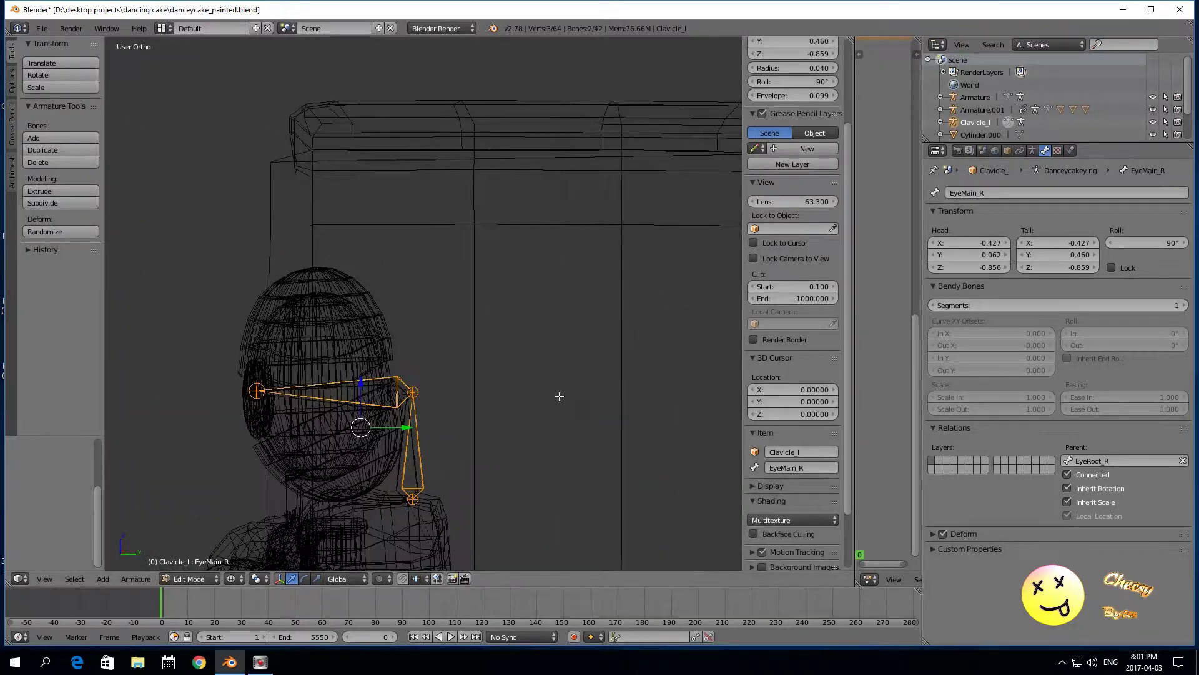
{"action": "scroll", "coordinate": [560, 396], "scroll_direction": "down", "scroll_amount": 4}
{"action": "middle_click_drag", "start_coordinate": [231, 478], "coordinate": [186, 470]}
{"action": "scroll", "coordinate": [207, 468], "scroll_direction": "up", "scroll_amount": 2}
{"action": "right_click", "coordinate": [441, 464]}
{"action": "scroll", "coordinate": [449, 475], "scroll_direction": "up", "scroll_amount": 1}
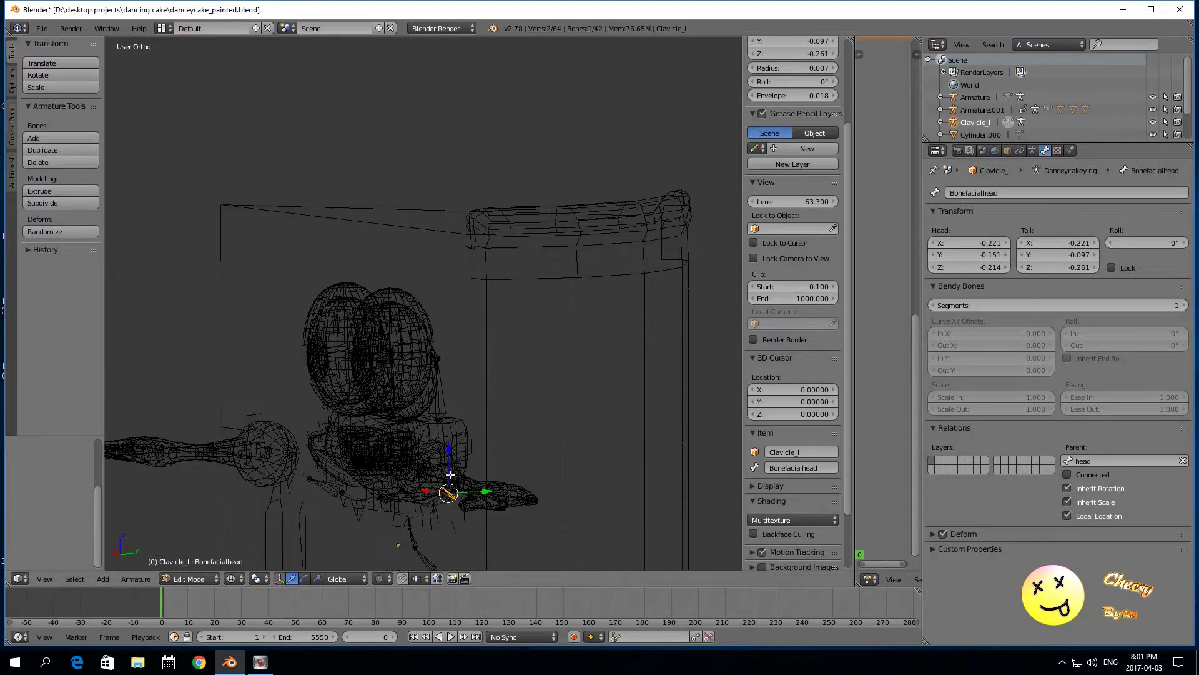
{"action": "scroll", "coordinate": [448, 479], "scroll_direction": "down", "scroll_amount": 3}
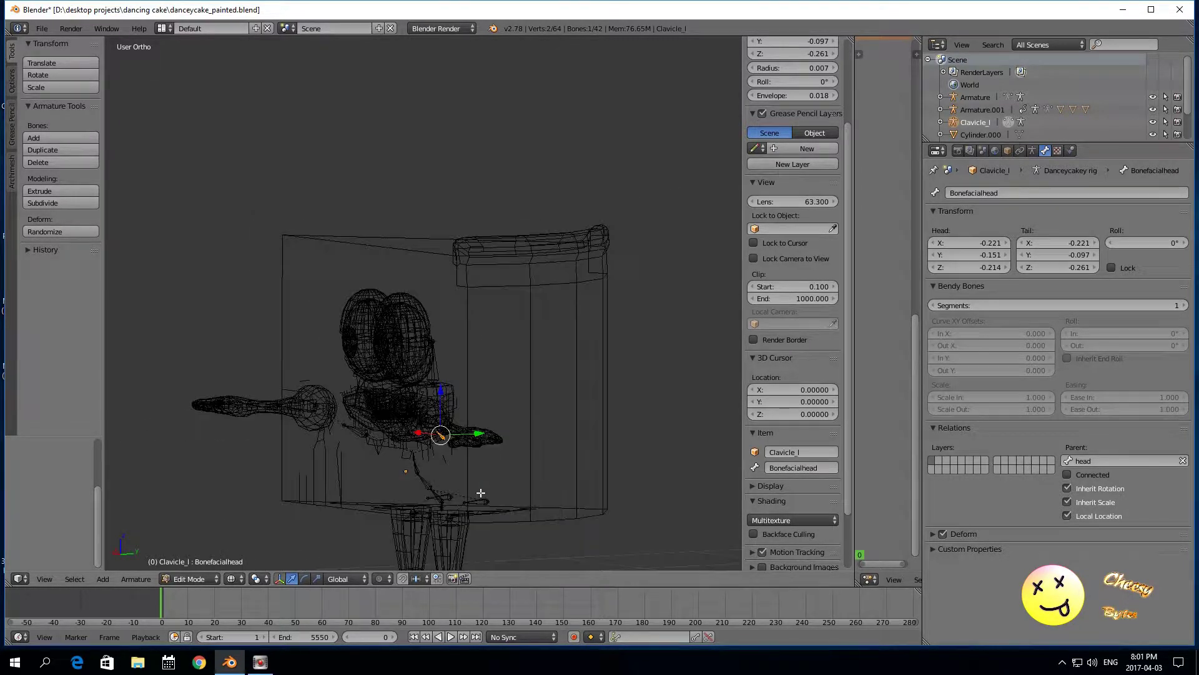
{"action": "scroll", "coordinate": [245, 511], "scroll_direction": "down", "scroll_amount": 1}
{"action": "middle_click_drag", "start_coordinate": [250, 512], "coordinate": [276, 519]}
{"action": "key", "text": "r"}
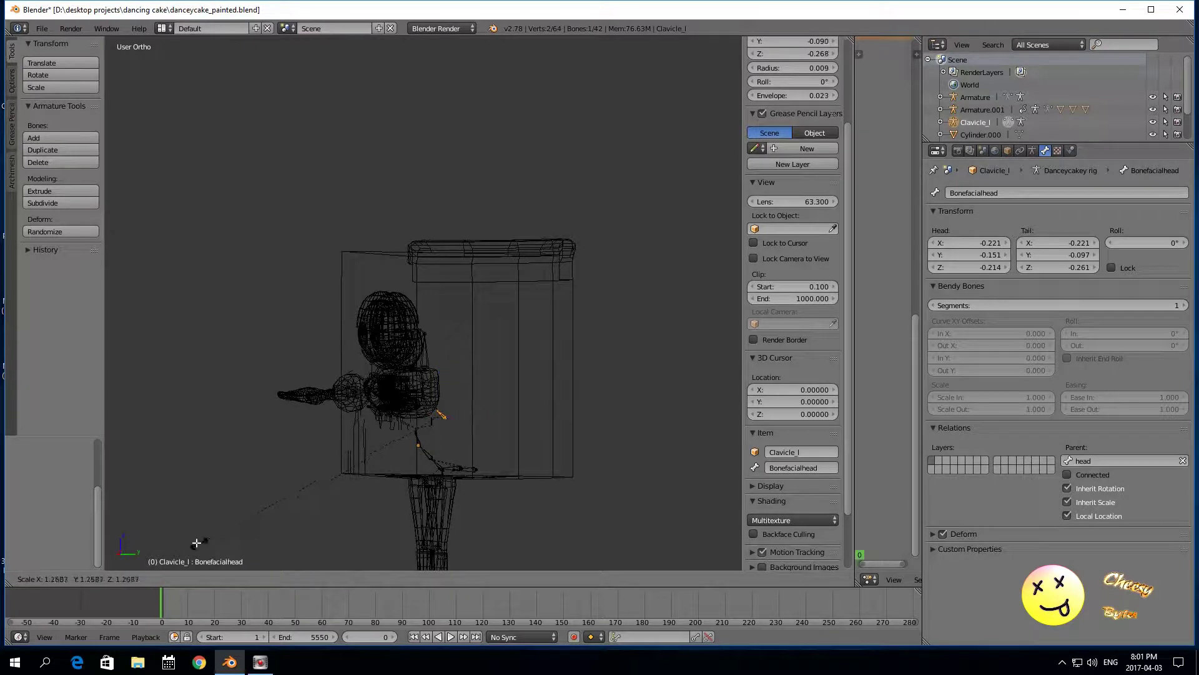
{"action": "left_click", "coordinate": [146, 533]}
Step: Examine the scaled Bonefacialhead bone against the eye and mouth meshes from the side and the front
{"action": "scroll", "coordinate": [244, 518], "scroll_direction": "up", "scroll_amount": 3}
{"action": "scroll", "coordinate": [244, 518], "scroll_direction": "down", "scroll_amount": 2}
{"action": "middle_click_drag", "start_coordinate": [244, 519], "coordinate": [246, 521]}
{"action": "scroll", "coordinate": [246, 520], "scroll_direction": "up", "scroll_amount": 3}
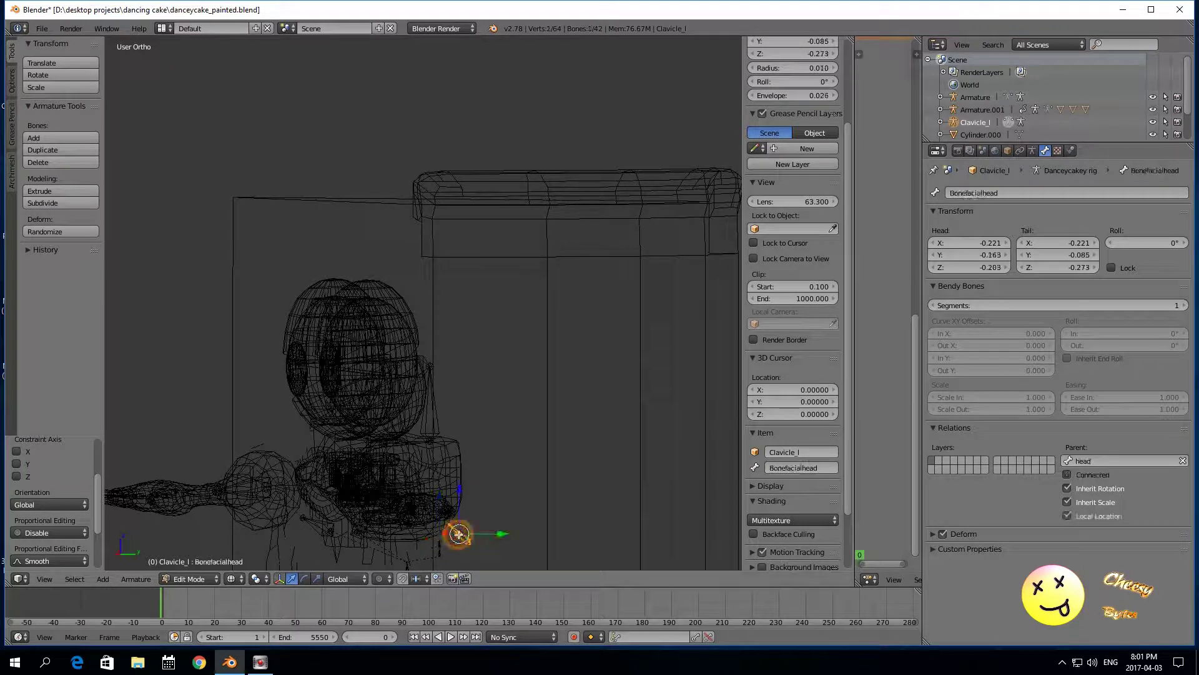
{"action": "scroll", "coordinate": [356, 511], "scroll_direction": "down", "scroll_amount": 4}
{"action": "scroll", "coordinate": [284, 487], "scroll_direction": "up", "scroll_amount": 1}
{"action": "middle_click_drag", "start_coordinate": [267, 488], "coordinate": [454, 493]}
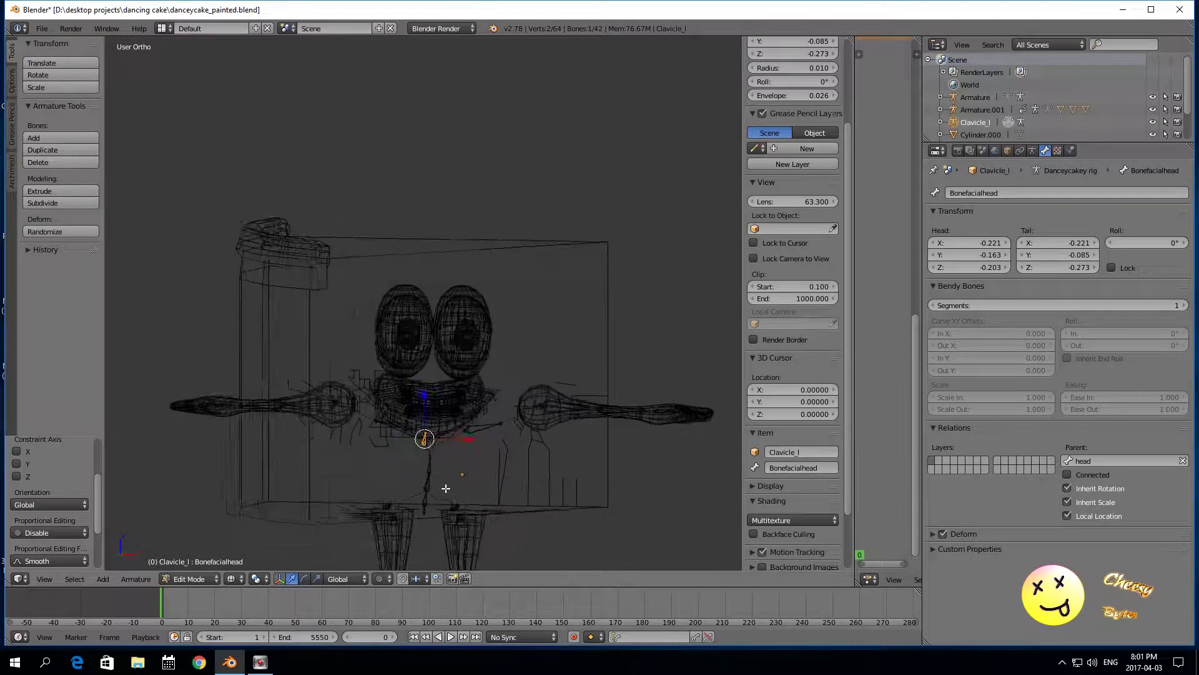
{"action": "scroll", "coordinate": [454, 493], "scroll_direction": "up", "scroll_amount": 4}
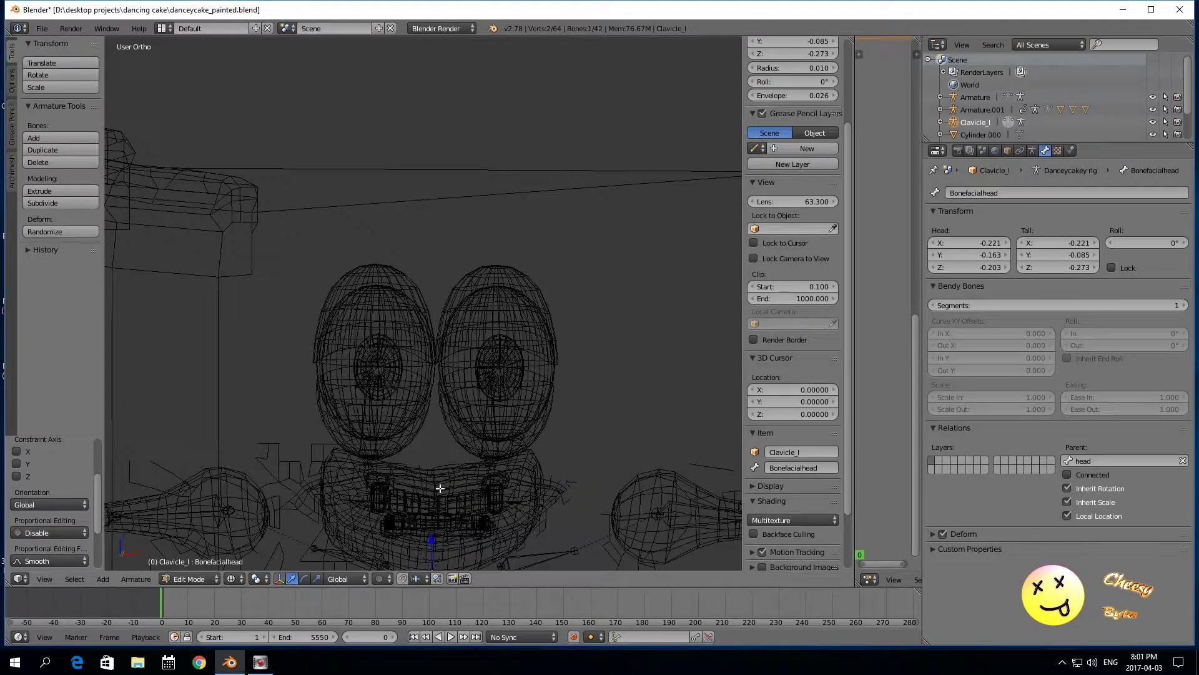
{"action": "scroll", "coordinate": [441, 487], "scroll_direction": "down", "scroll_amount": 6}
{"action": "middle_click_drag", "start_coordinate": [244, 478], "coordinate": [284, 433]}
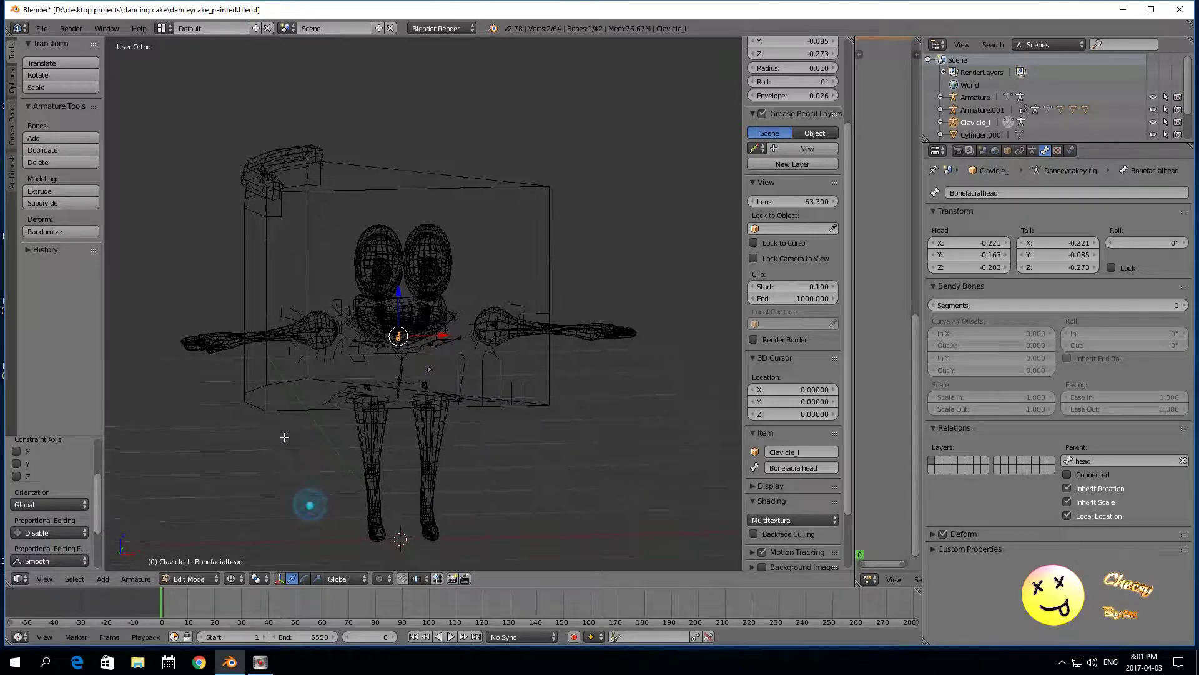
{"action": "scroll", "coordinate": [290, 433], "scroll_direction": "up", "scroll_amount": 6}
Step: Switch the viewport shading to Solid and view the facial bones from the side
{"action": "left_click", "coordinate": [230, 578]}
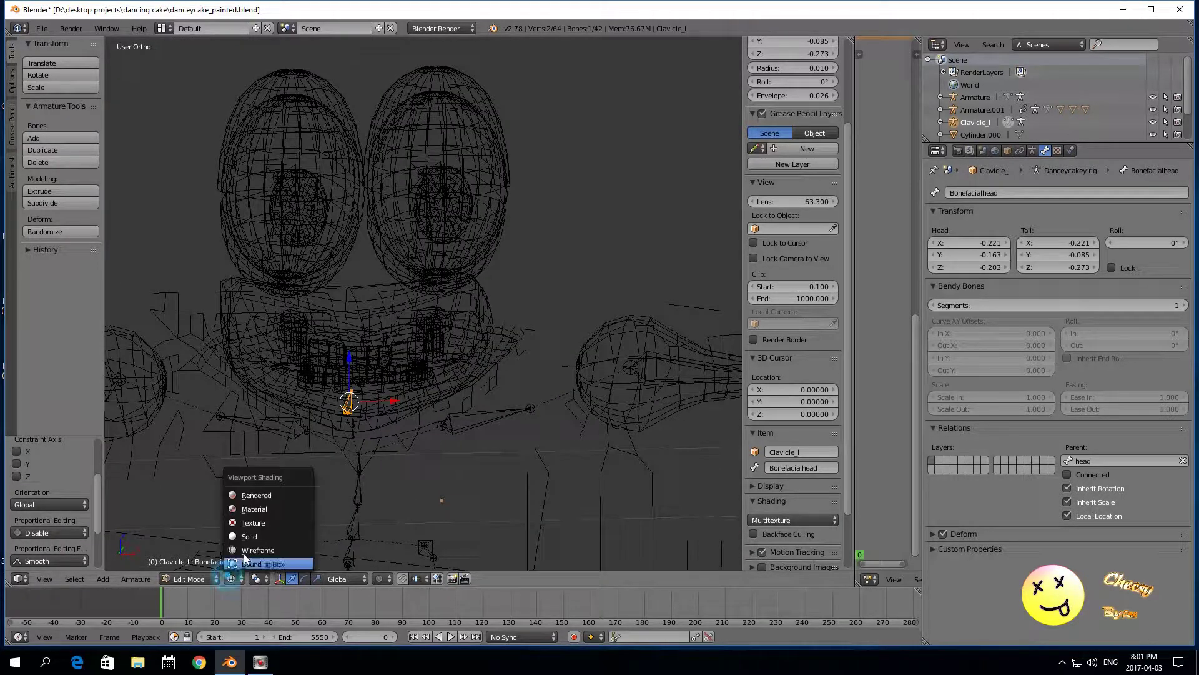
{"action": "left_click", "coordinate": [250, 538]}
{"action": "scroll", "coordinate": [318, 488], "scroll_direction": "down", "scroll_amount": 5}
{"action": "middle_click_drag", "start_coordinate": [322, 487], "coordinate": [242, 476]}
{"action": "scroll", "coordinate": [506, 412], "scroll_direction": "up", "scroll_amount": 1}
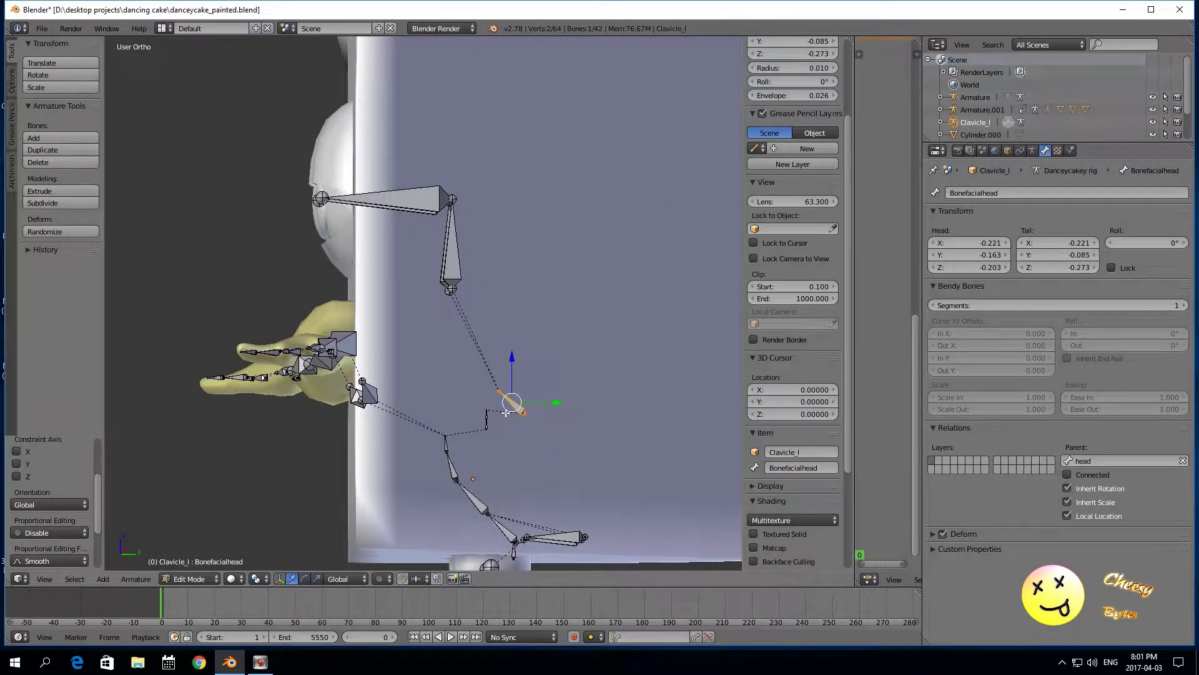
{"action": "scroll", "coordinate": [513, 403], "scroll_direction": "down", "scroll_amount": 1}
{"action": "scroll", "coordinate": [515, 407], "scroll_direction": "up", "scroll_amount": 2}
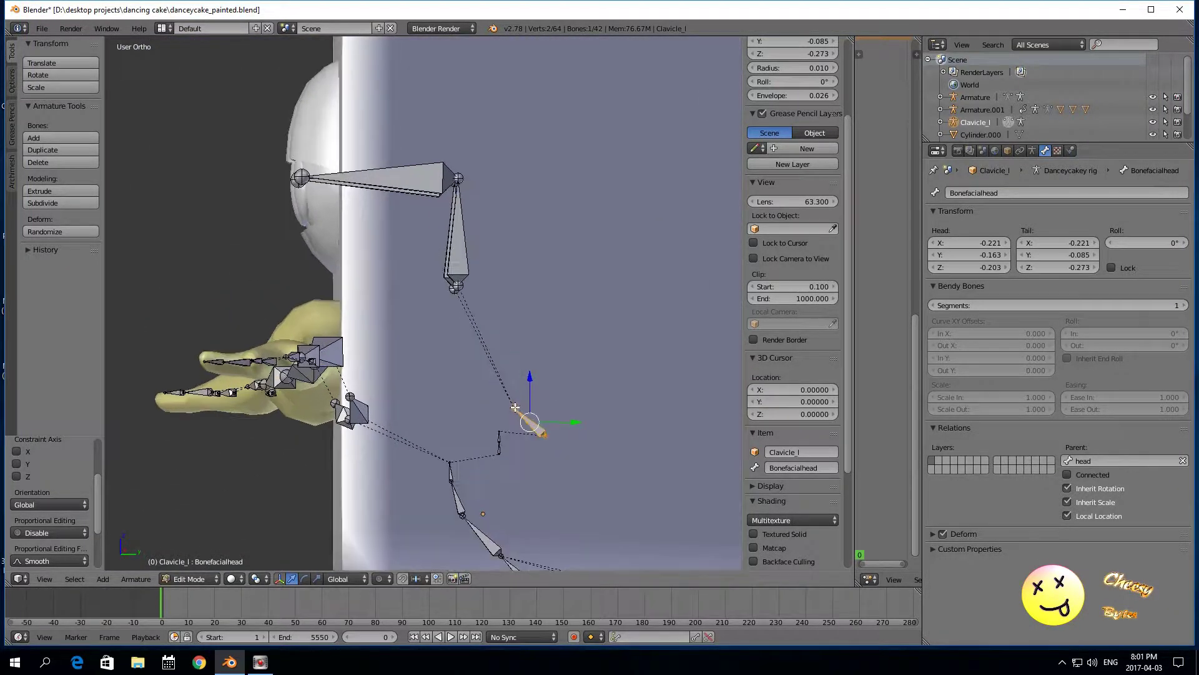
Step: Duplicate the Bonefacialhead bone and raise the copy along Z, with its base at Z -0.364 and its tip at Z -0.433
{"action": "key", "text": "shift+d"}
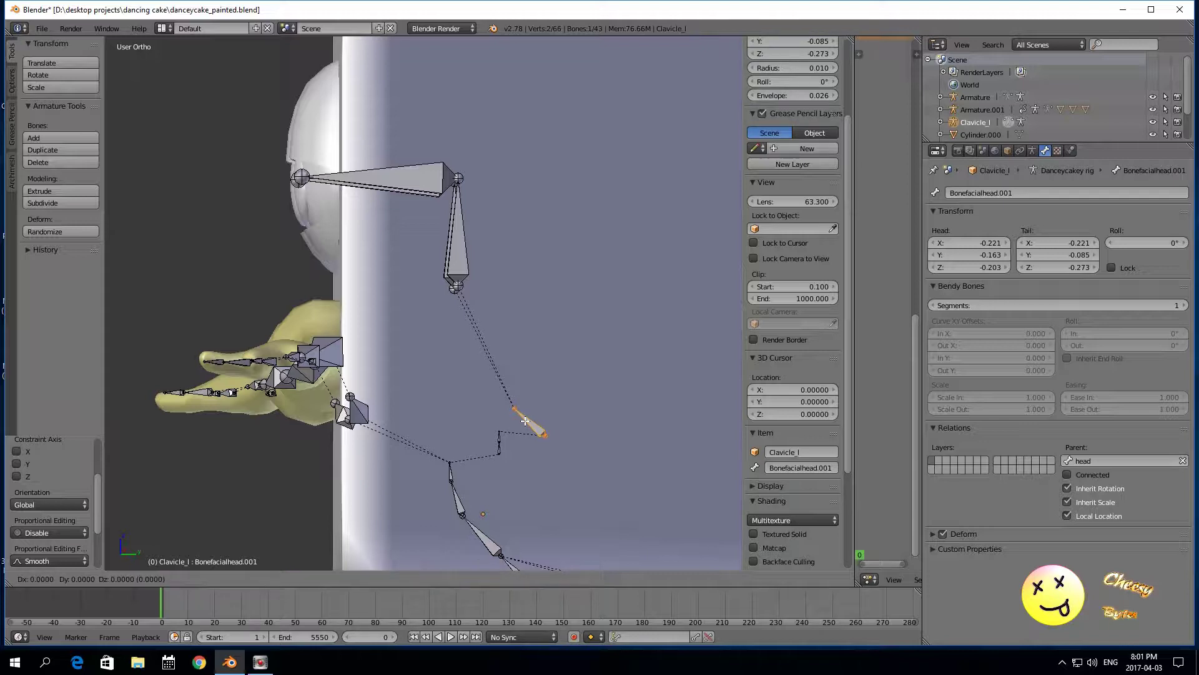
{"action": "left_click", "coordinate": [525, 421]}
{"action": "left_click_drag", "start_coordinate": [528, 380], "coordinate": [531, 317]}
{"action": "left_click", "coordinate": [971, 192]}
{"action": "key", "text": "BackSpace"}
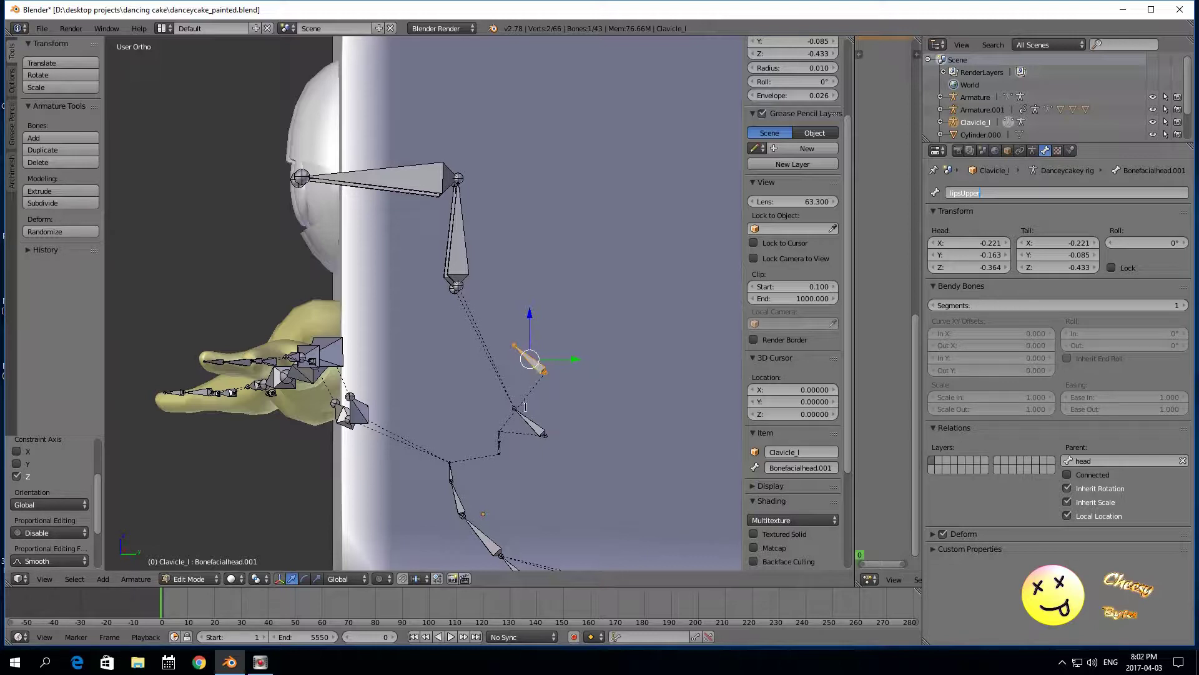
{"action": "right_click", "coordinate": [528, 413]}
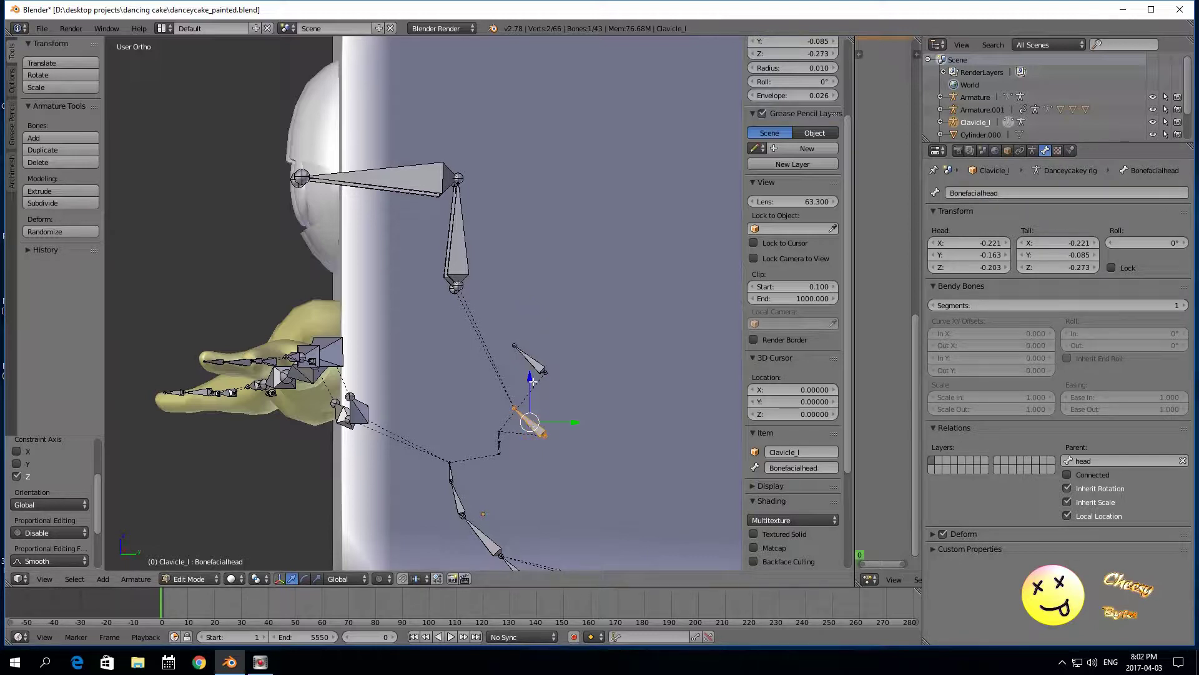
{"action": "right_click", "coordinate": [539, 361]}
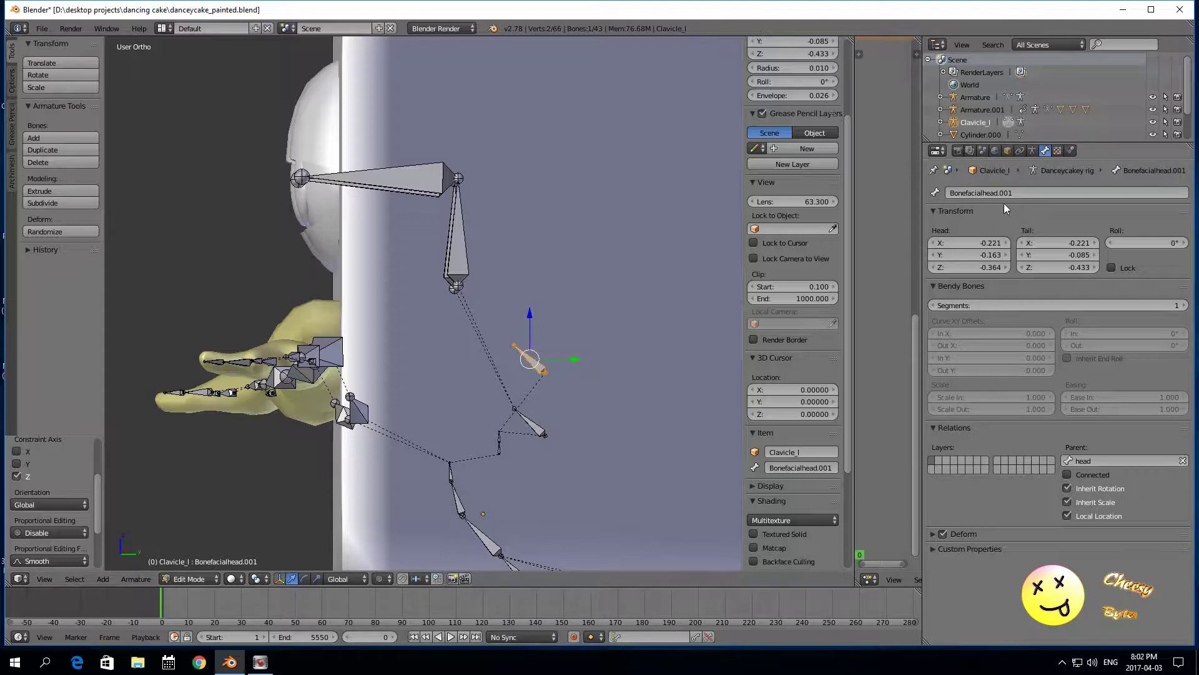
{"action": "right_click", "coordinate": [528, 419]}
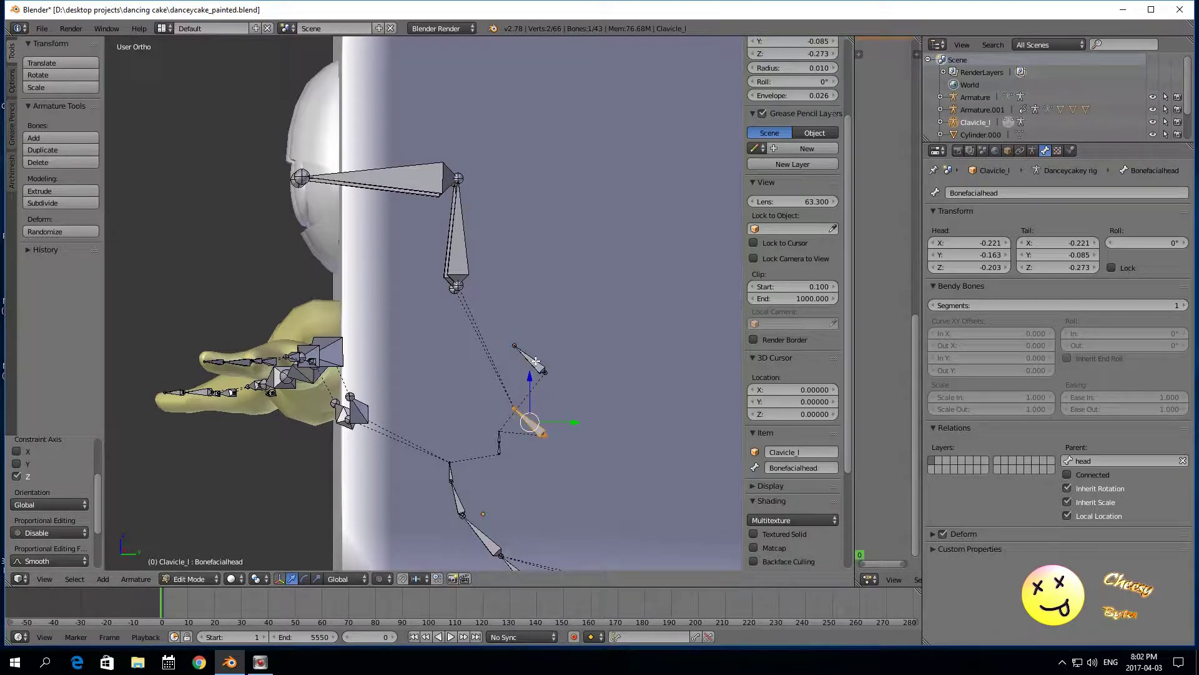
{"action": "right_click", "coordinate": [535, 361]}
{"action": "right_click", "coordinate": [528, 424]}
{"action": "right_click", "coordinate": [536, 364]}
Step: Rename the duplicated bone Lipupper and move it along Y so its base is at Y 0.284 and its tip at Y 0.362
{"action": "left_click", "coordinate": [982, 192]}
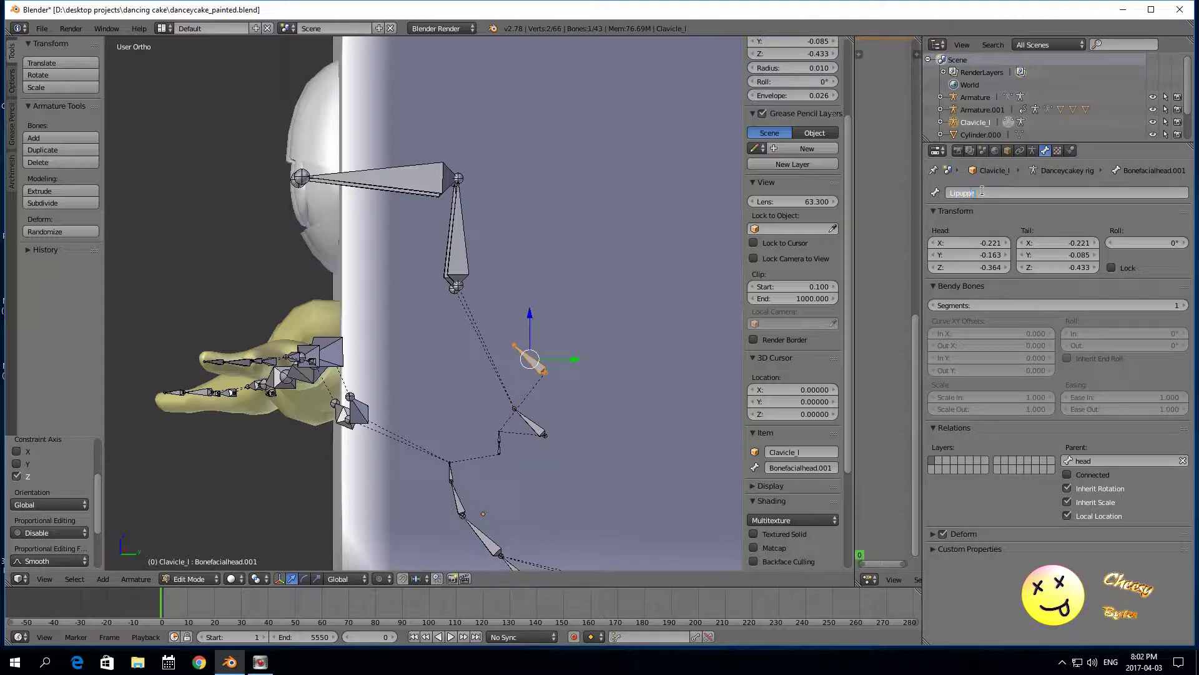
{"action": "key", "text": "Return"}
{"action": "key", "text": "g"}
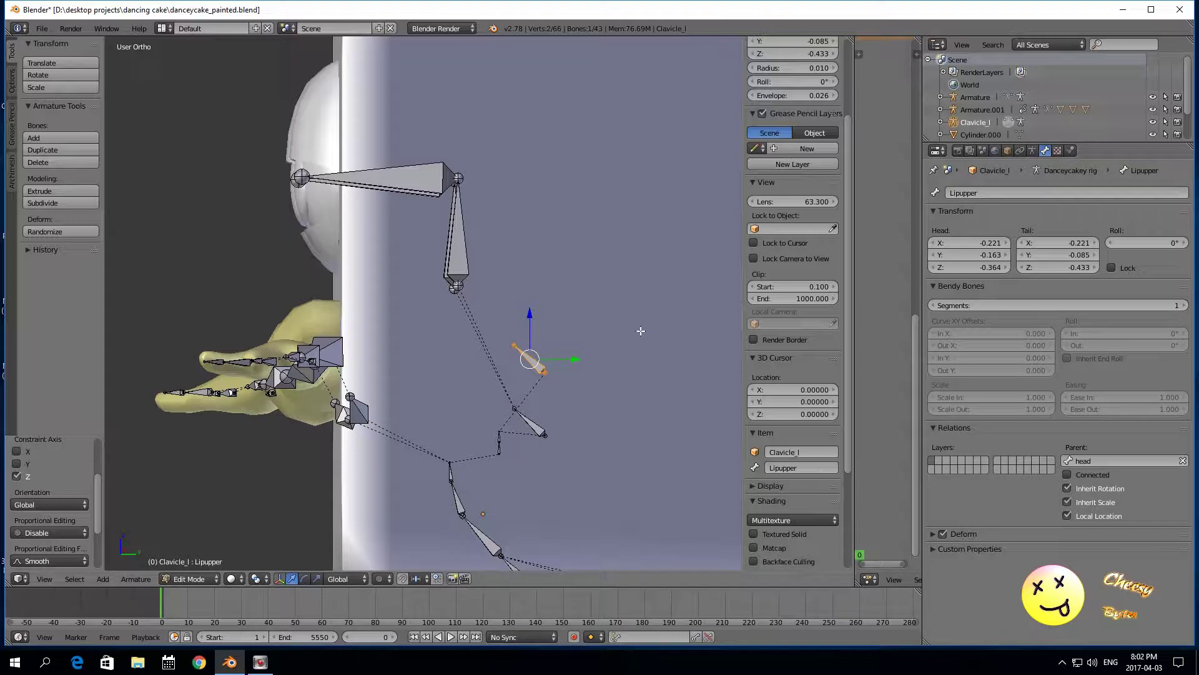
{"action": "key", "text": "y"}
{"action": "left_click_drag", "start_coordinate": [468, 338], "coordinate": [398, 334]}
Step: Set the parent of the Lipupper bone to Bonefacialhead
{"action": "scroll", "coordinate": [395, 337], "scroll_direction": "down", "scroll_amount": 3}
{"action": "middle_click_drag", "start_coordinate": [283, 411], "coordinate": [415, 416]}
{"action": "left_click", "coordinate": [1066, 460]}
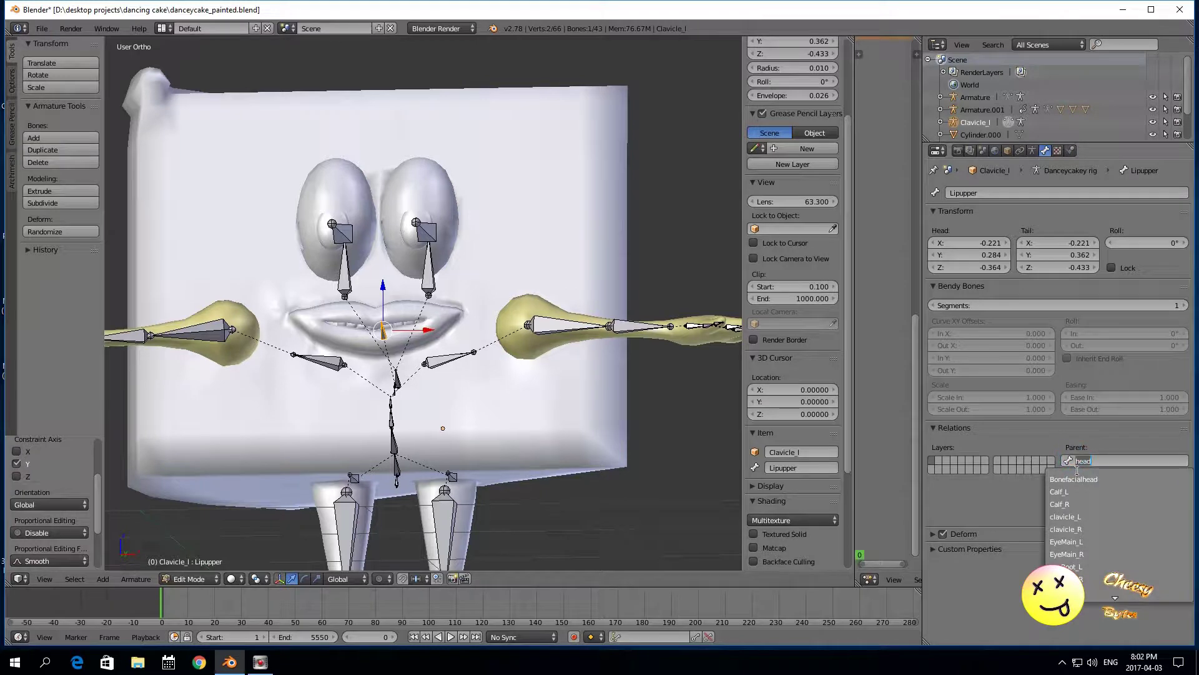
{"action": "left_click", "coordinate": [1087, 470]}
{"action": "scroll", "coordinate": [403, 358], "scroll_direction": "up", "scroll_amount": 2}
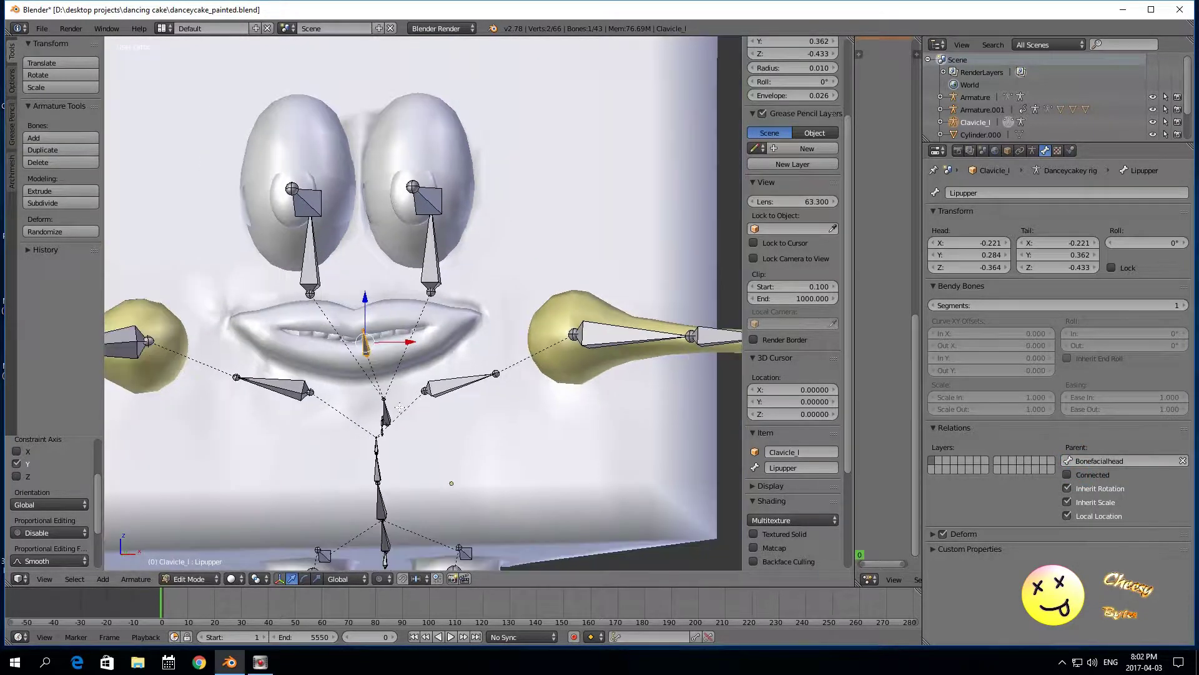
{"action": "right_click", "coordinate": [385, 415]}
{"action": "right_click", "coordinate": [353, 362]}
Step: In wireframe, raise the Lipupper bone along Z into the upper lip, with its base at Z -0.452 and its tip at Z -0.521
{"action": "middle_click_drag", "start_coordinate": [335, 430], "coordinate": [250, 462]}
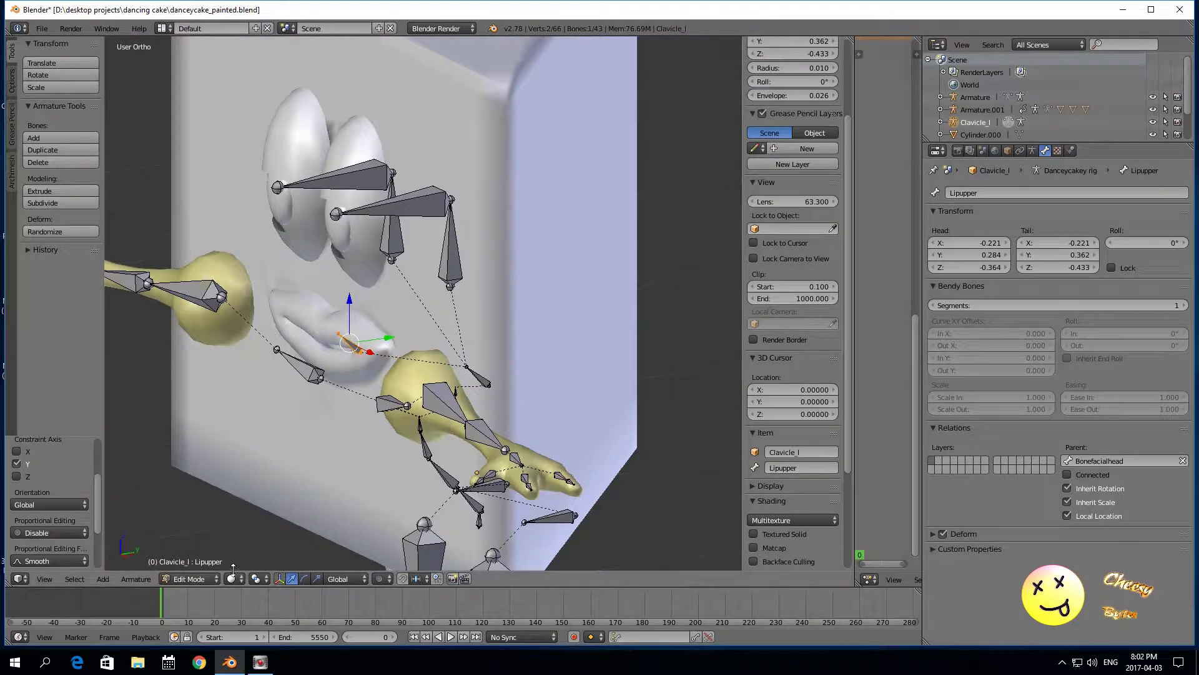
{"action": "key", "text": "z"}
{"action": "scroll", "coordinate": [232, 444], "scroll_direction": "up", "scroll_amount": 3}
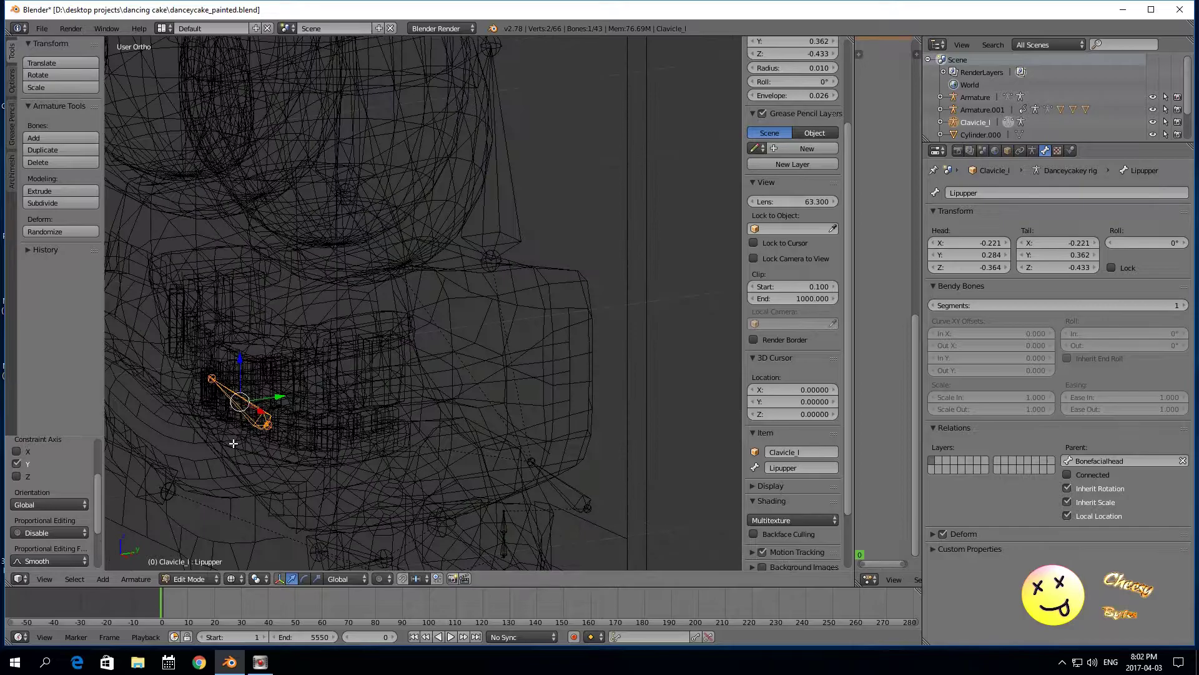
{"action": "middle_click_drag", "start_coordinate": [224, 461], "coordinate": [348, 409]}
{"action": "left_click_drag", "start_coordinate": [352, 336], "coordinate": [351, 295]}
{"action": "middle_click_drag", "start_coordinate": [386, 392], "coordinate": [300, 379]}
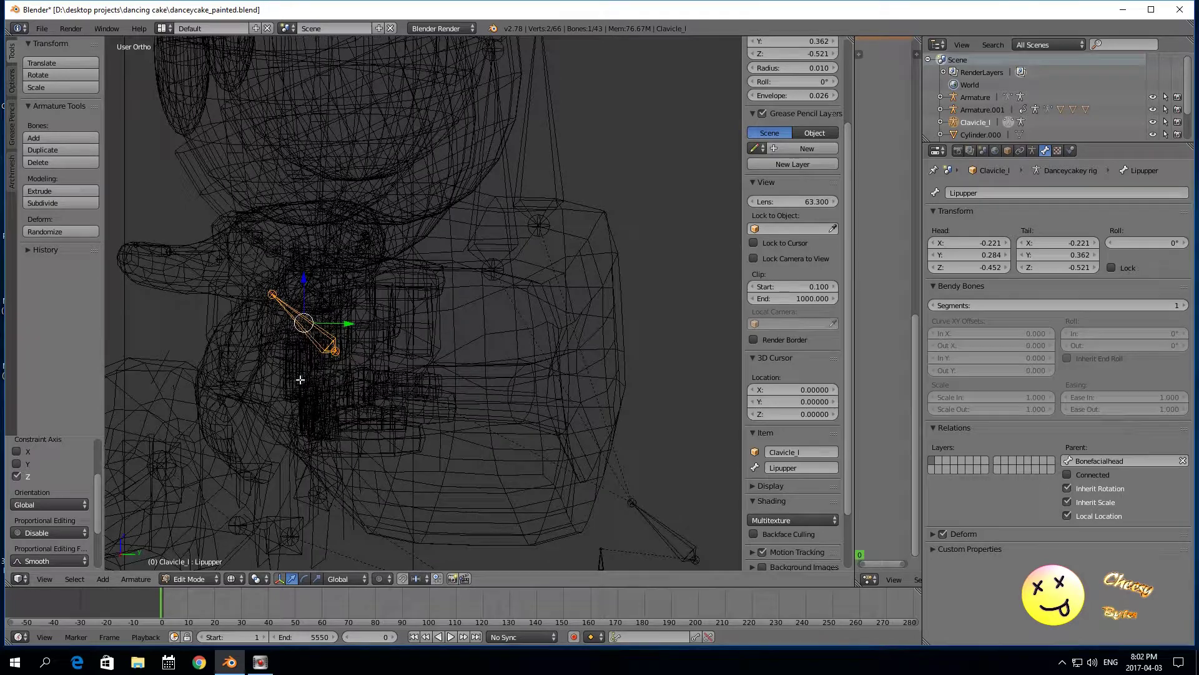
Step: Raise only the base joint of the Lipupper bone along Z to Z -0.503
{"action": "right_click", "coordinate": [332, 354]}
{"action": "left_click_drag", "start_coordinate": [333, 304], "coordinate": [347, 263]}
{"action": "middle_click_drag", "start_coordinate": [342, 284], "coordinate": [356, 311]}
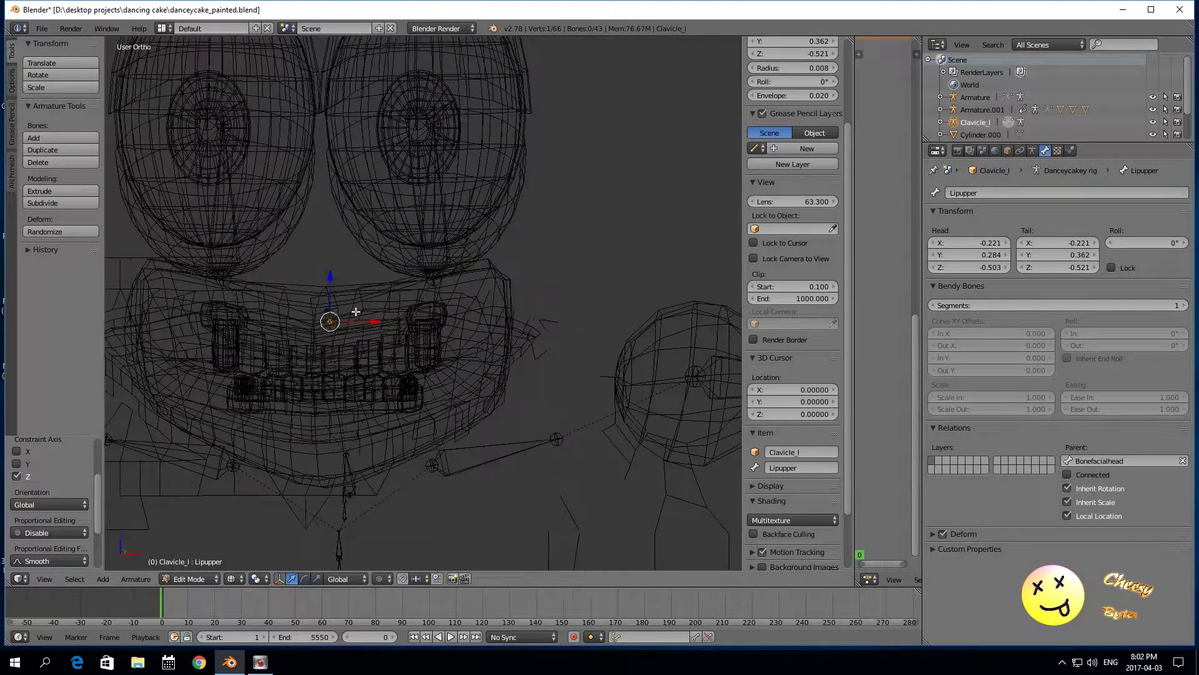
Step: Return the viewport to Solid shading and view the mouth straight from the front
{"action": "left_click", "coordinate": [238, 581]}
{"action": "left_click", "coordinate": [246, 537]}
{"action": "scroll", "coordinate": [316, 459], "scroll_direction": "up", "scroll_amount": 1}
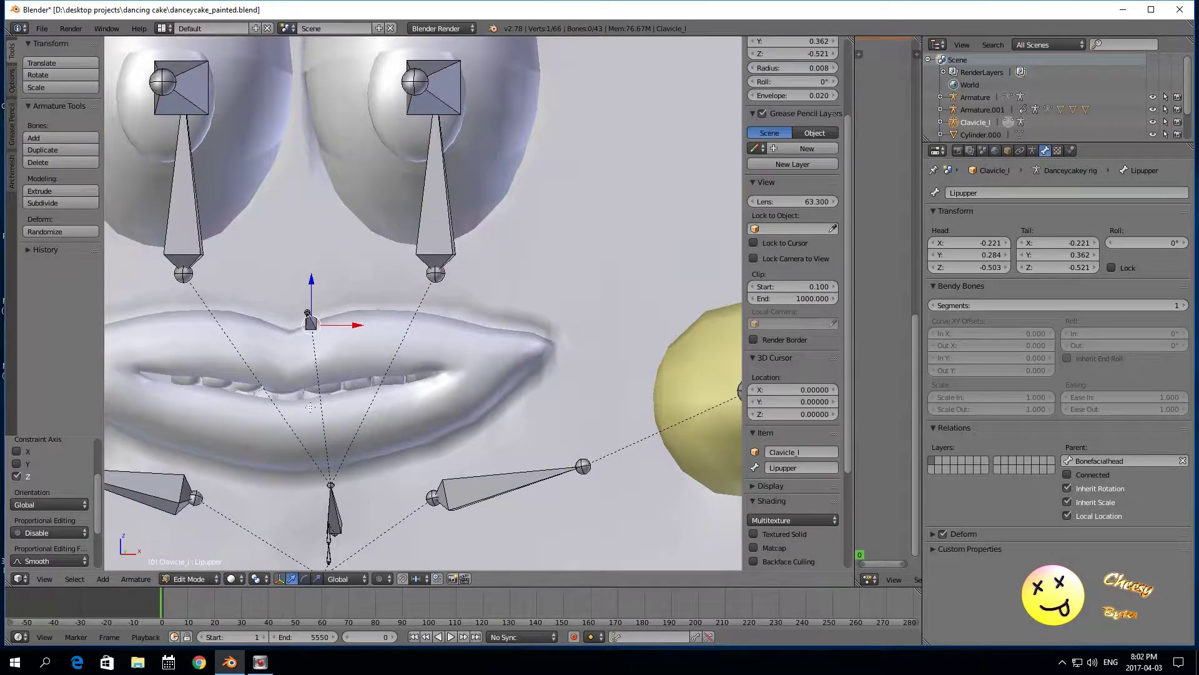
{"action": "scroll", "coordinate": [322, 376], "scroll_direction": "down", "scroll_amount": 2}
{"action": "key", "text": "KP_1"}
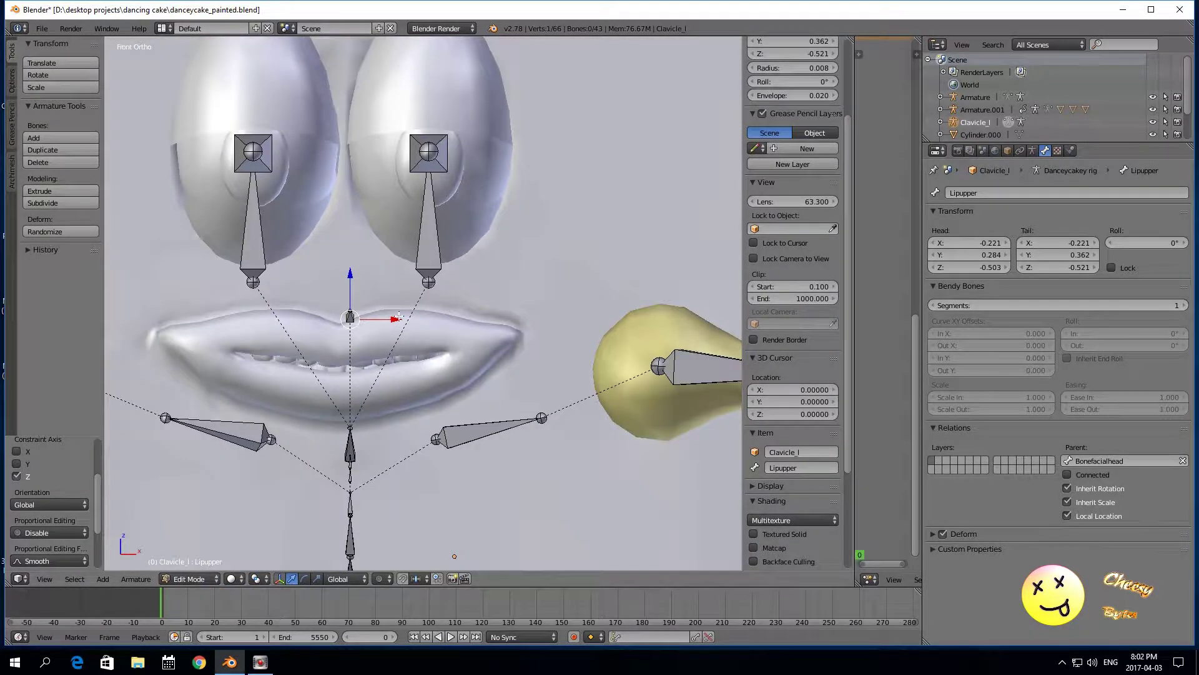
Step: Move the whole Lipupper bone along X to X -0.241, under the dip of the upper lip
{"action": "left_click_drag", "start_coordinate": [399, 316], "coordinate": [384, 319]}
{"action": "key", "text": "Escape"}
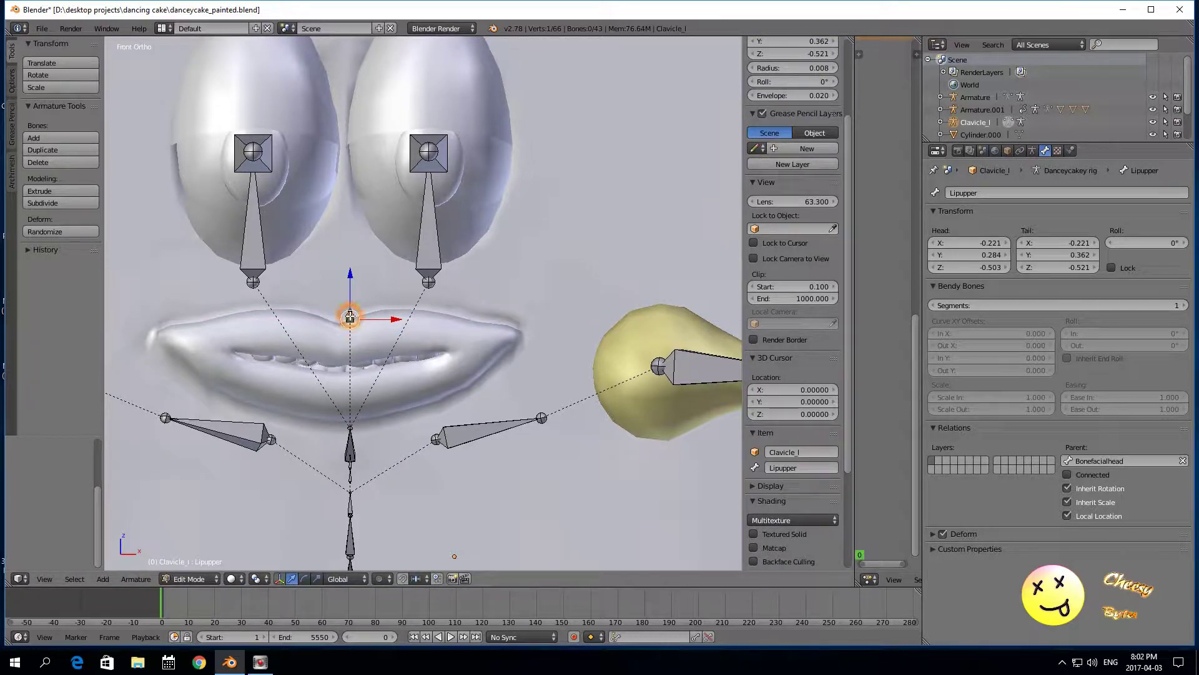
{"action": "scroll", "coordinate": [350, 317], "scroll_direction": "up", "scroll_amount": 2}
{"action": "middle_click_drag", "start_coordinate": [287, 343], "coordinate": [326, 365]}
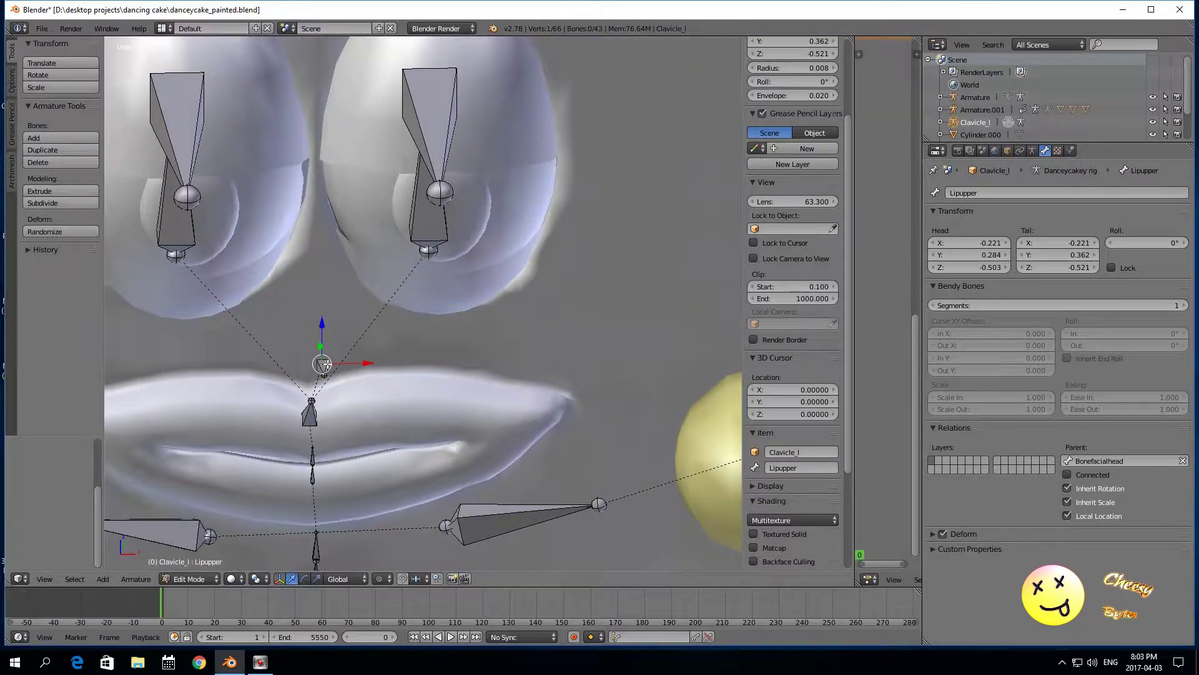
{"action": "right_click", "coordinate": [320, 369]}
{"action": "right_click", "coordinate": [319, 368]}
{"action": "key", "text": "KP_1"}
{"action": "scroll", "coordinate": [449, 512], "scroll_direction": "down", "scroll_amount": 3}
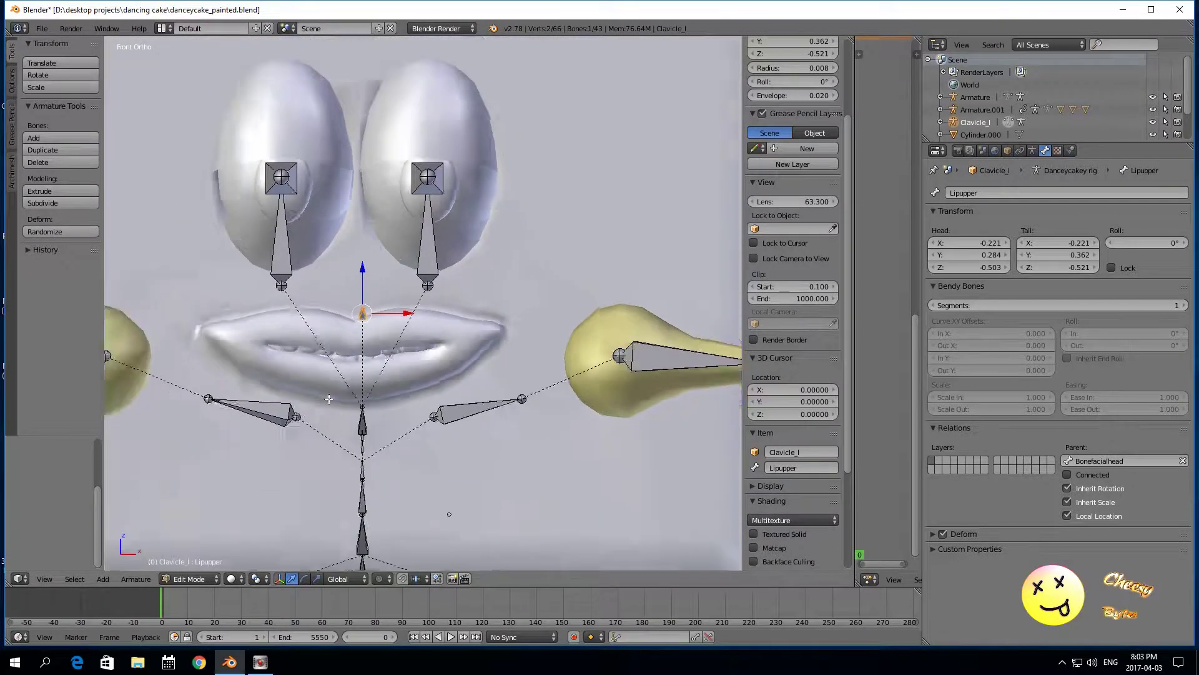
{"action": "scroll", "coordinate": [455, 543], "scroll_direction": "up", "scroll_amount": 2}
{"action": "left_click_drag", "start_coordinate": [386, 320], "coordinate": [371, 321]}
Step: Compare the Lipupper bone's placement with the Bonefacialhead bone and the lip mesh
{"action": "right_click", "coordinate": [336, 464]}
{"action": "scroll", "coordinate": [335, 473], "scroll_direction": "down", "scroll_amount": 4}
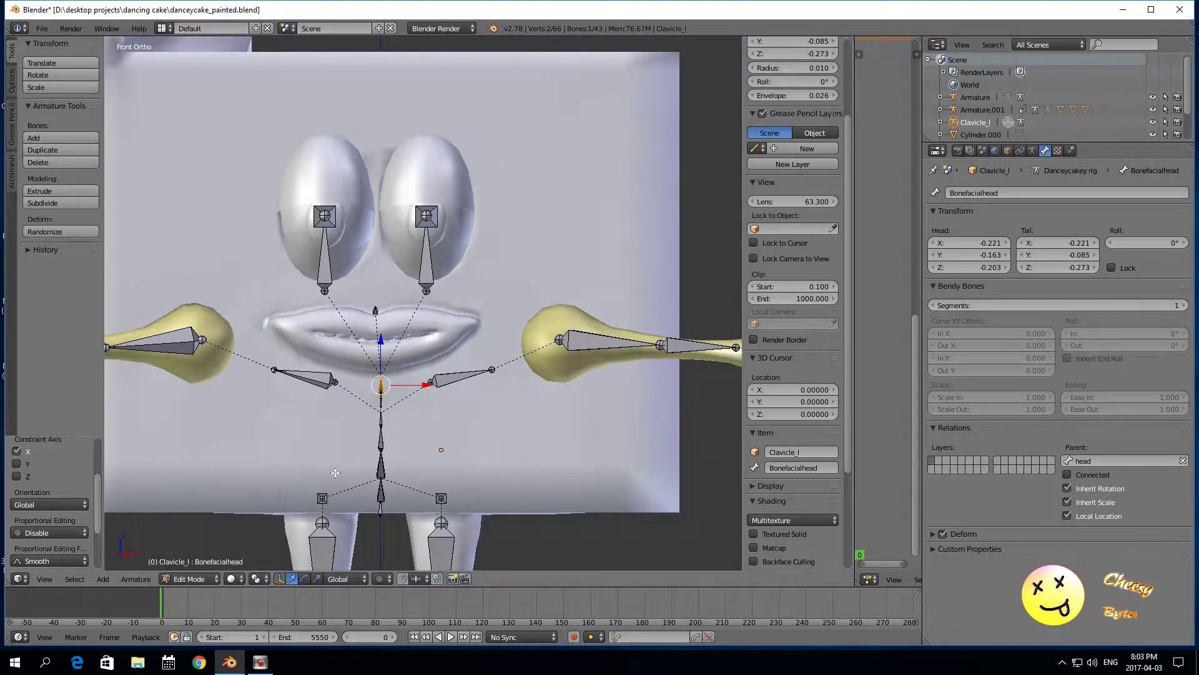
{"action": "scroll", "coordinate": [336, 473], "scroll_direction": "down", "scroll_amount": 3}
{"action": "scroll", "coordinate": [343, 451], "scroll_direction": "up", "scroll_amount": 7}
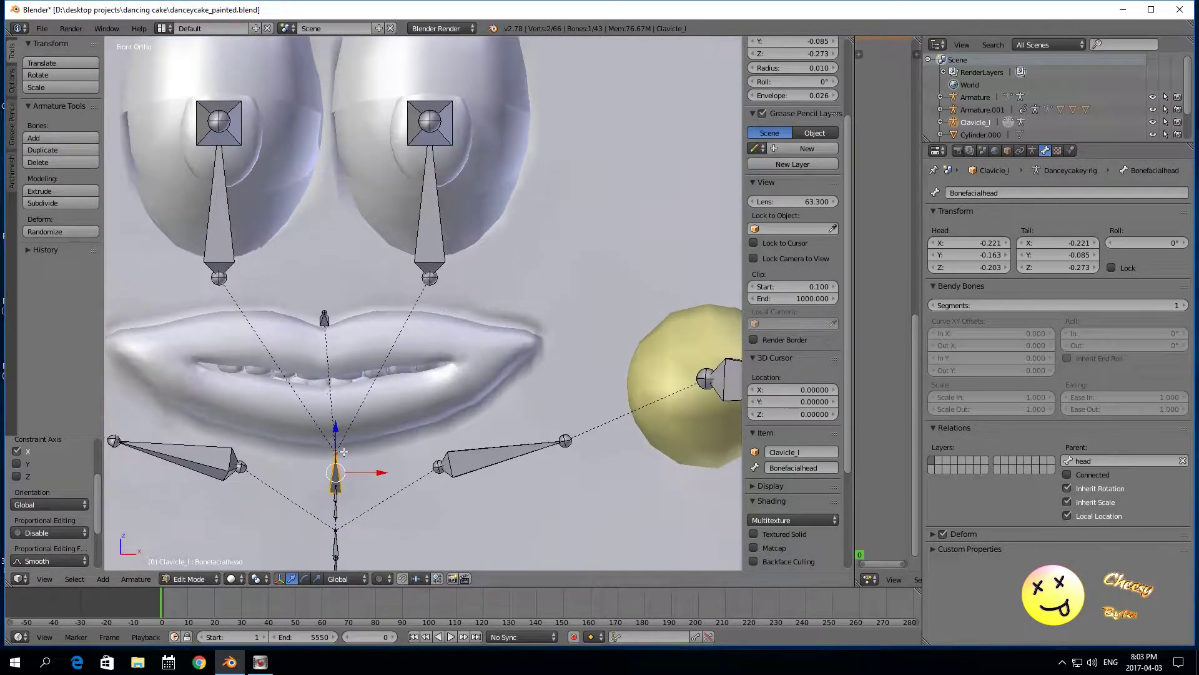
{"action": "right_click", "coordinate": [325, 320]}
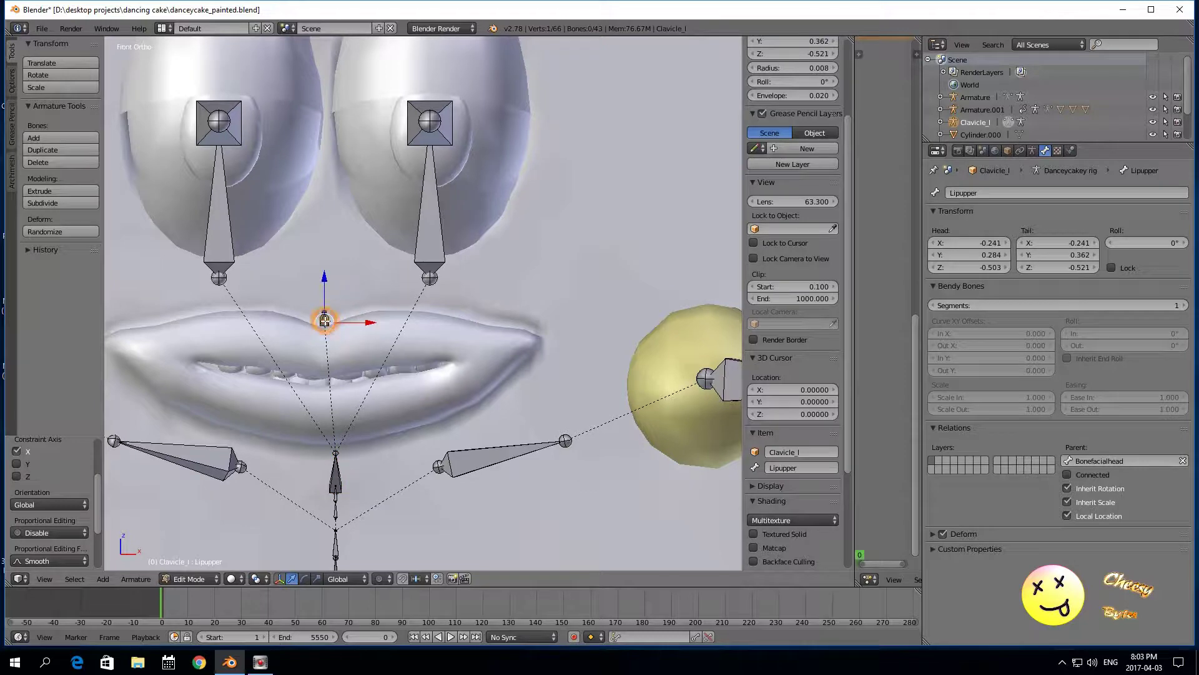
{"action": "middle_click_drag", "start_coordinate": [303, 385], "coordinate": [354, 380]}
{"action": "right_click", "coordinate": [367, 368]}
{"action": "middle_click_drag", "start_coordinate": [371, 433], "coordinate": [323, 388]}
{"action": "scroll", "coordinate": [437, 317], "scroll_direction": "up", "scroll_amount": 1}
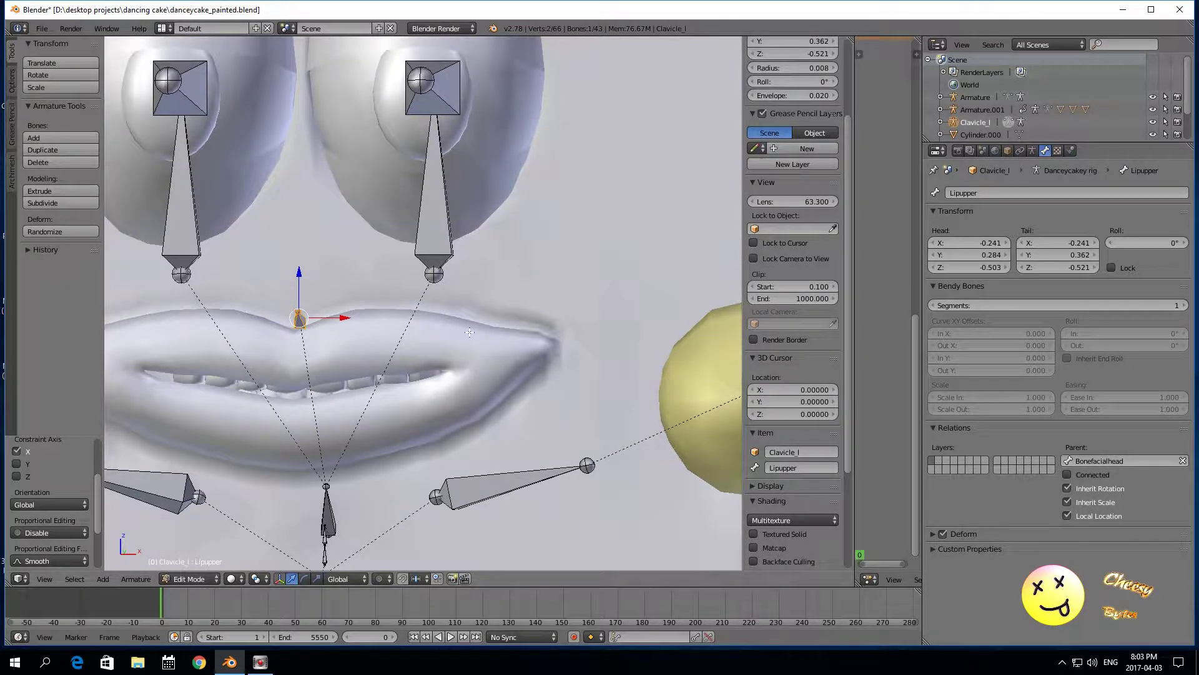
{"action": "middle_click_drag", "start_coordinate": [551, 335], "coordinate": [544, 354]}
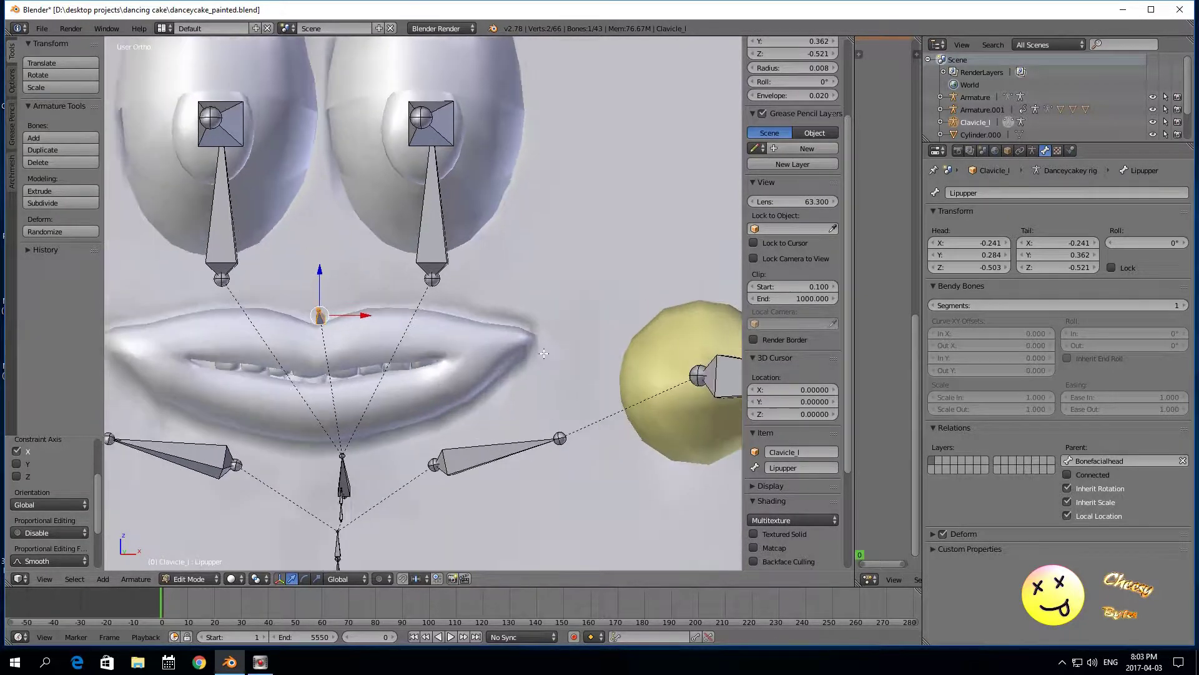
Step: Duplicate the Lipupper bone, move the copy along X to X -0.013, and rename it Lipupper_L
{"action": "key", "text": "shift+d"}
{"action": "left_click", "coordinate": [299, 395]}
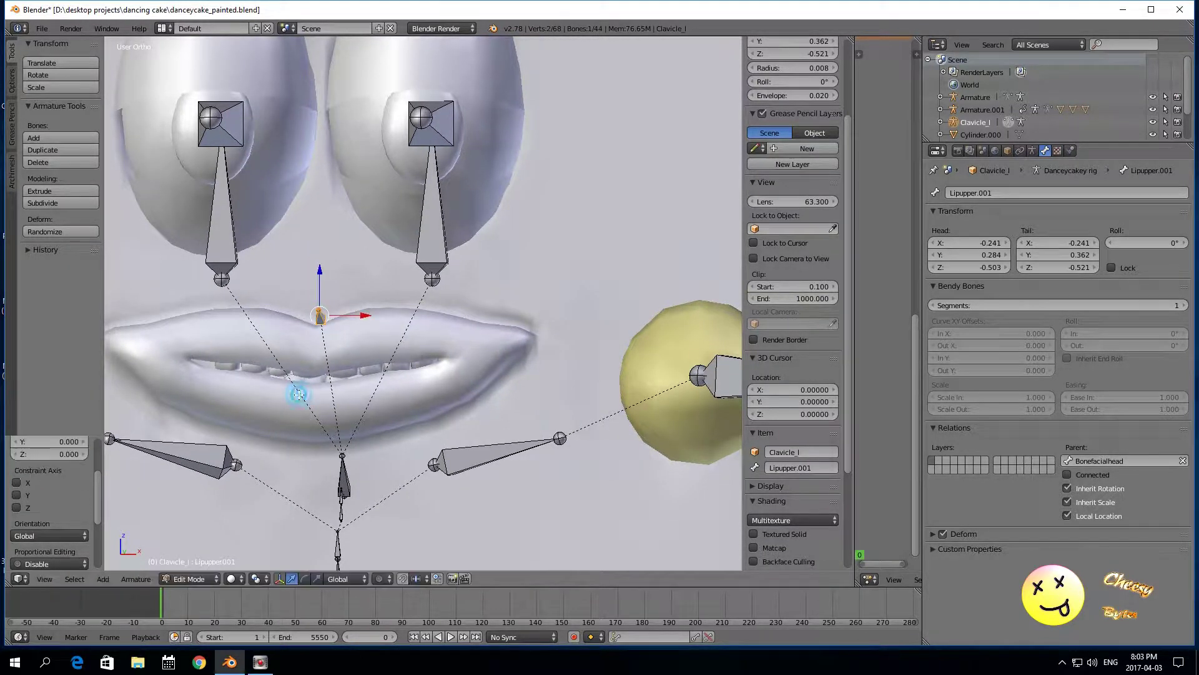
{"action": "left_click_drag", "start_coordinate": [358, 318], "coordinate": [488, 317]}
{"action": "left_click", "coordinate": [967, 194]}
{"action": "left_click_drag", "start_coordinate": [978, 193], "coordinate": [1014, 192]}
{"action": "key", "text": "BackSpace"}
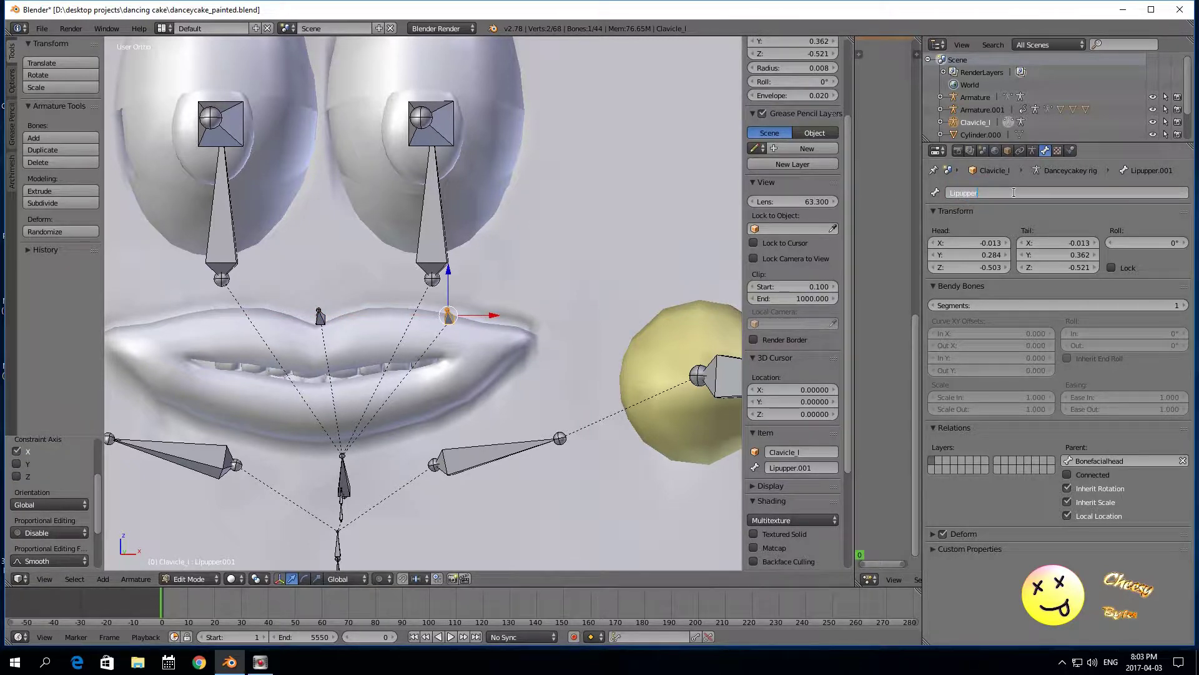
{"action": "key", "text": "Return"}
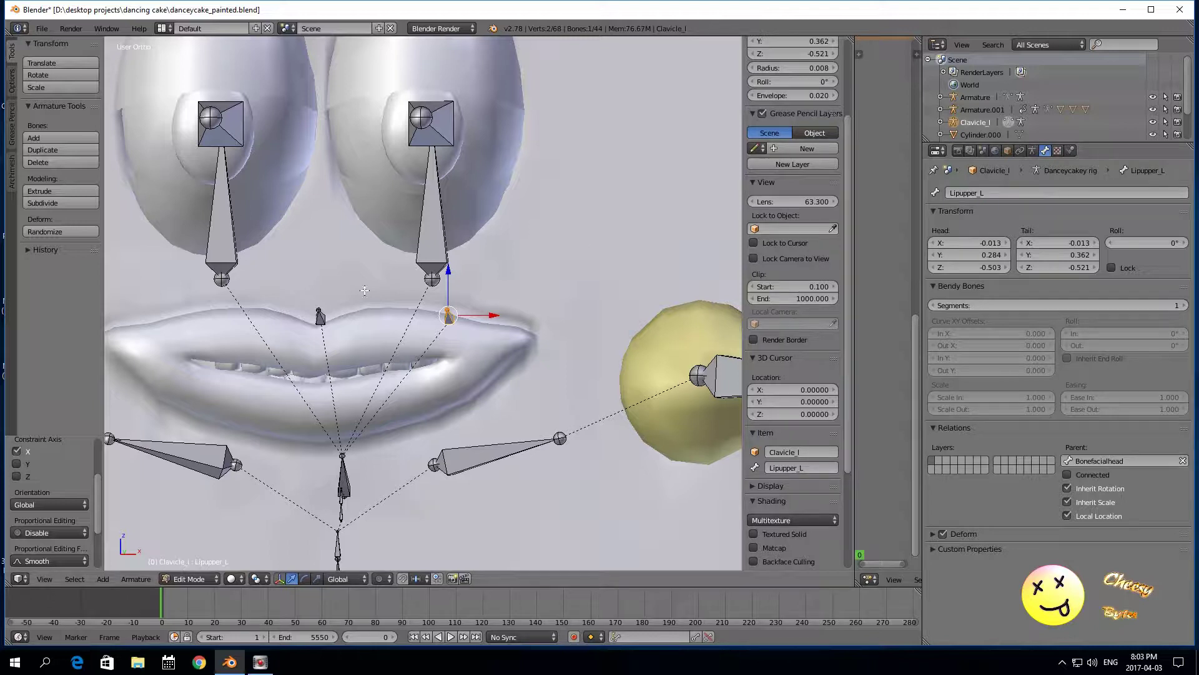
Step: Duplicate Lipupper_L and move the copy along X to X -0.488, onto the opposite side of the upper lip
{"action": "key", "text": "shift+d"}
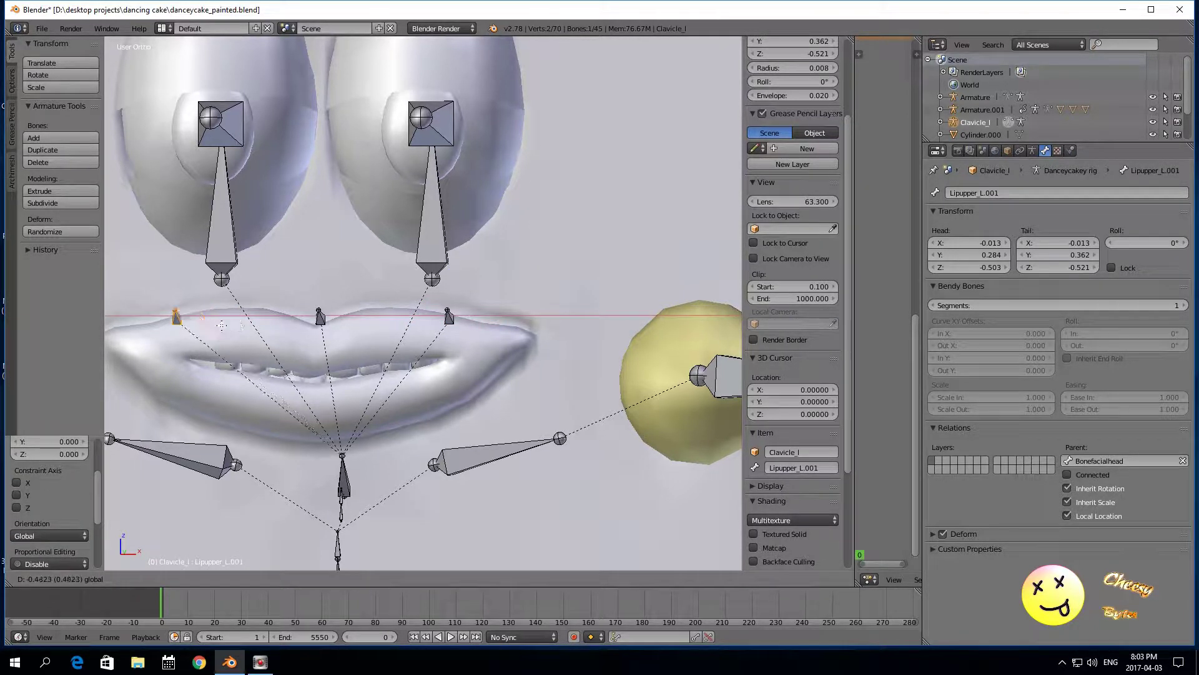
{"action": "left_click", "coordinate": [225, 323]}
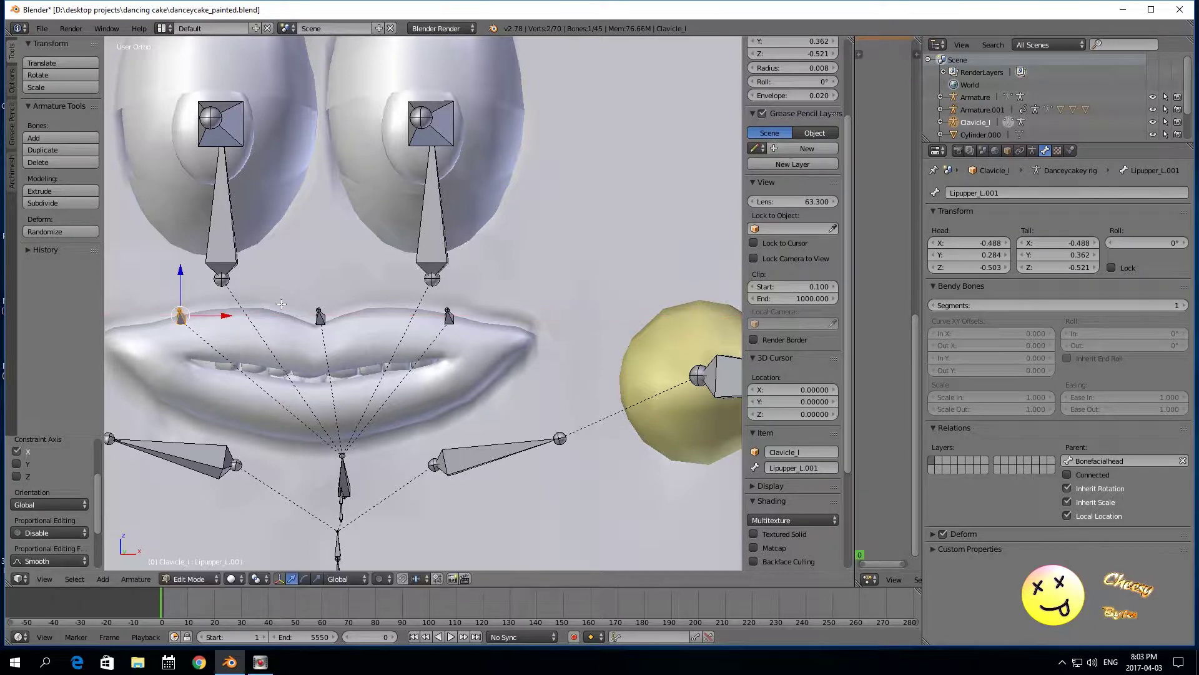
Step: Rename the duplicated bone on the opposite side of the upper lip to Lipupper_R
{"action": "left_click", "coordinate": [977, 193]}
{"action": "left_click_drag", "start_coordinate": [979, 192], "coordinate": [1012, 193]}
{"action": "key", "text": "BackSpace"}
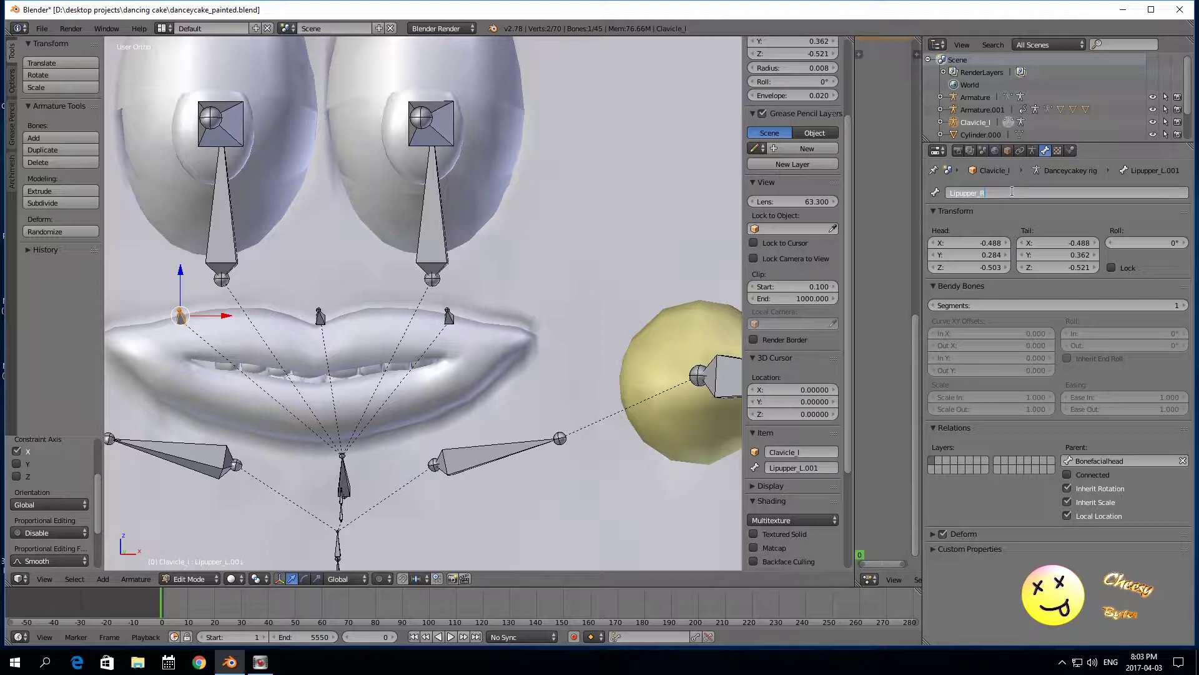
{"action": "type", "text": "R"}
{"action": "key", "text": "Return"}
Step: Select the three upper lip bones and move them along Y to head Y 0.302 in wireframe shading, returning to solid shading
{"action": "right_click", "coordinate": [448, 318]}
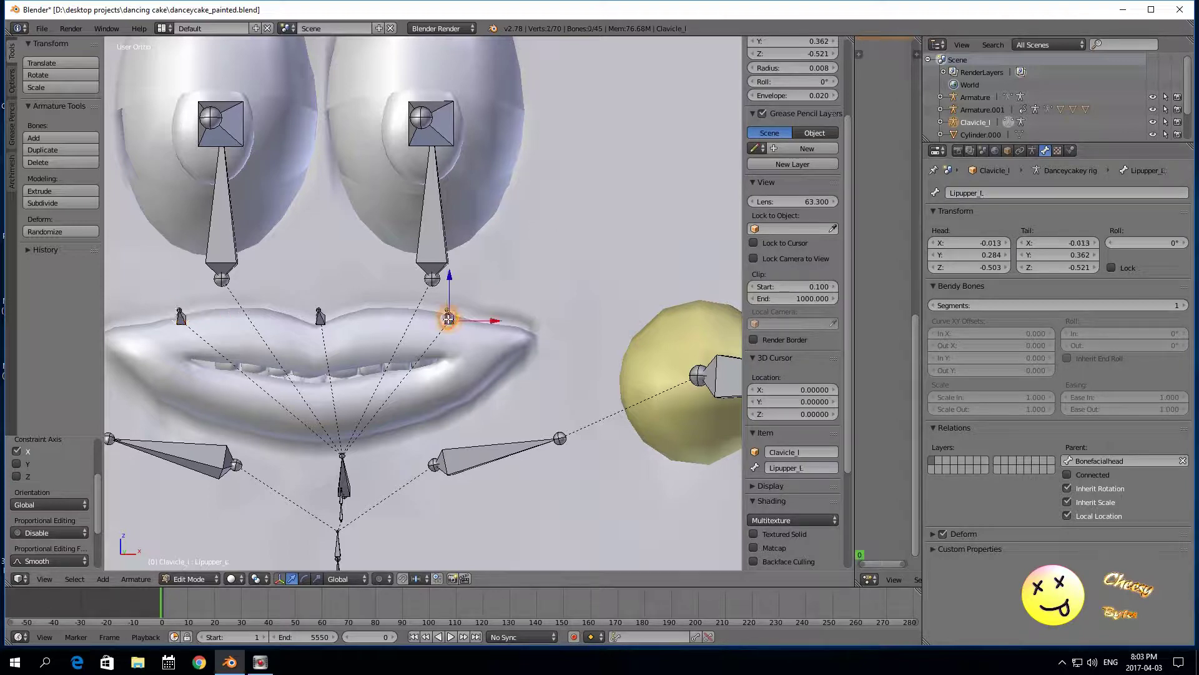
{"action": "right_click", "coordinate": [446, 320]}
{"action": "scroll", "coordinate": [446, 323], "scroll_direction": "up", "scroll_amount": 2}
{"action": "scroll", "coordinate": [446, 325], "scroll_direction": "down", "scroll_amount": 3}
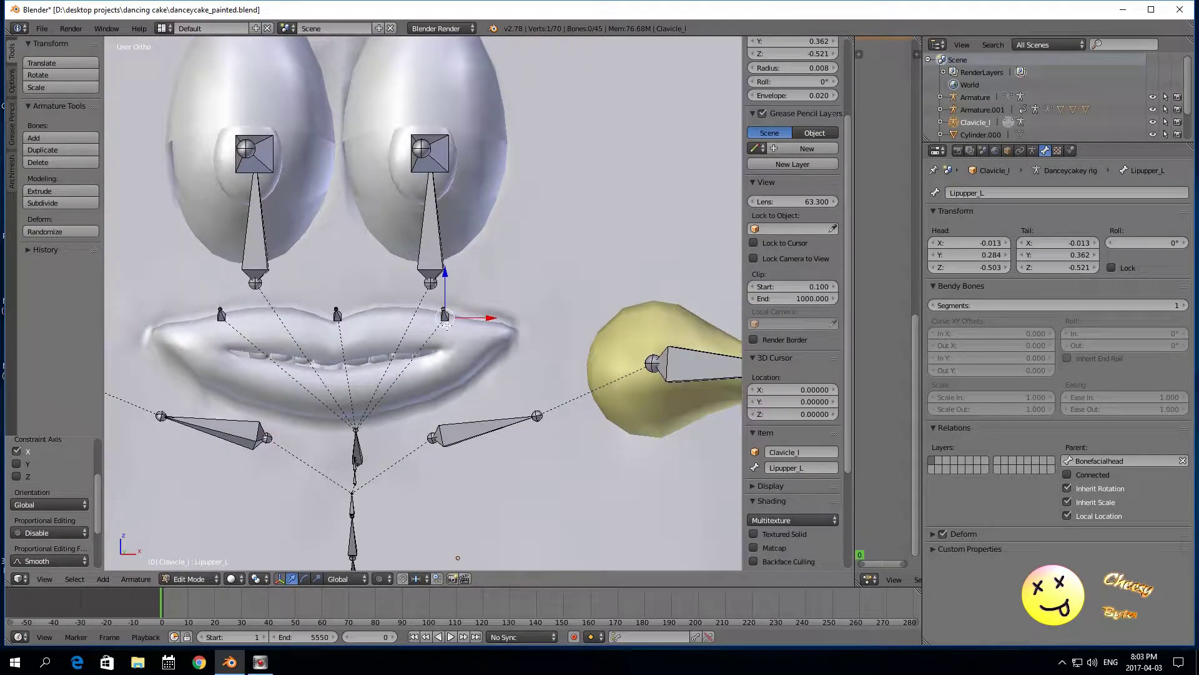
{"action": "middle_click_drag", "start_coordinate": [517, 276], "coordinate": [586, 335]}
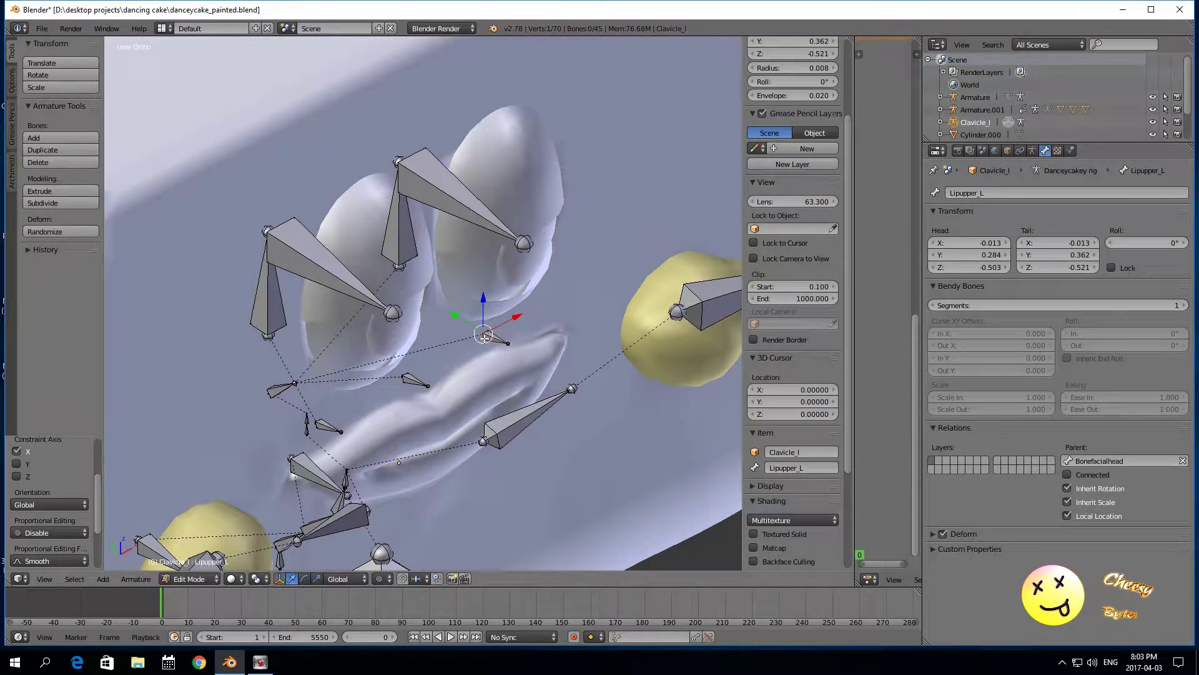
{"action": "scroll", "coordinate": [494, 338], "scroll_direction": "up", "scroll_amount": 2}
{"action": "right_click", "coordinate": [406, 414], "text": "shift"}
{"action": "right_click", "coordinate": [286, 482], "text": "shift"}
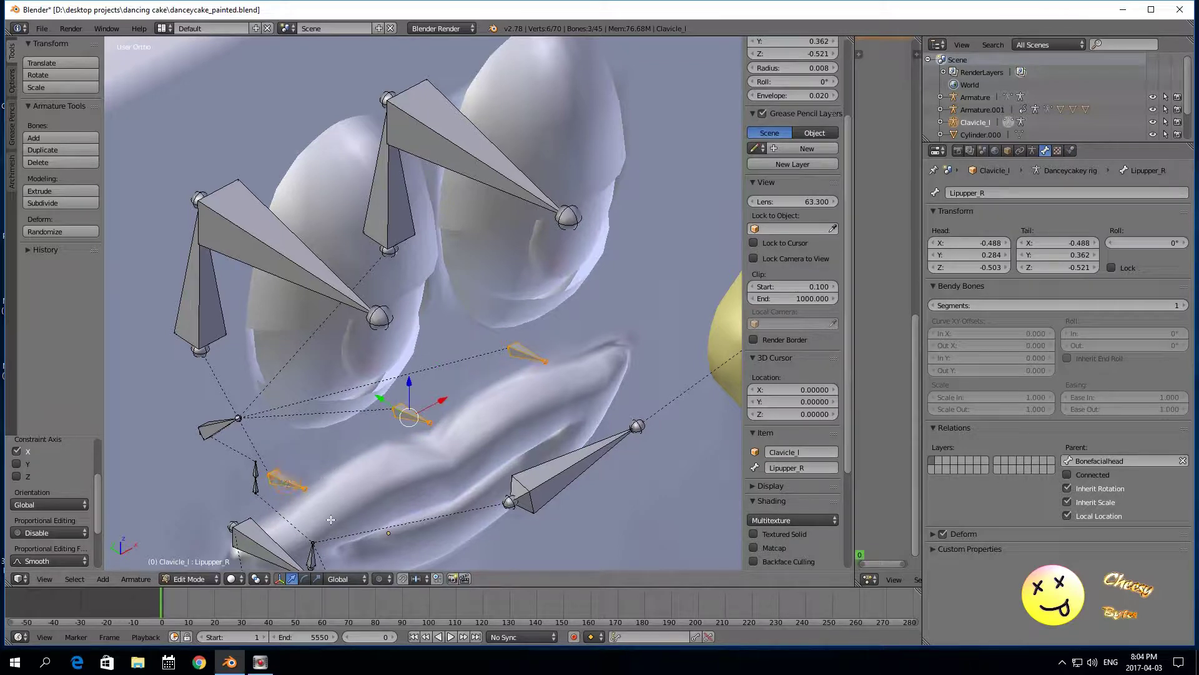
{"action": "left_click", "coordinate": [234, 579]}
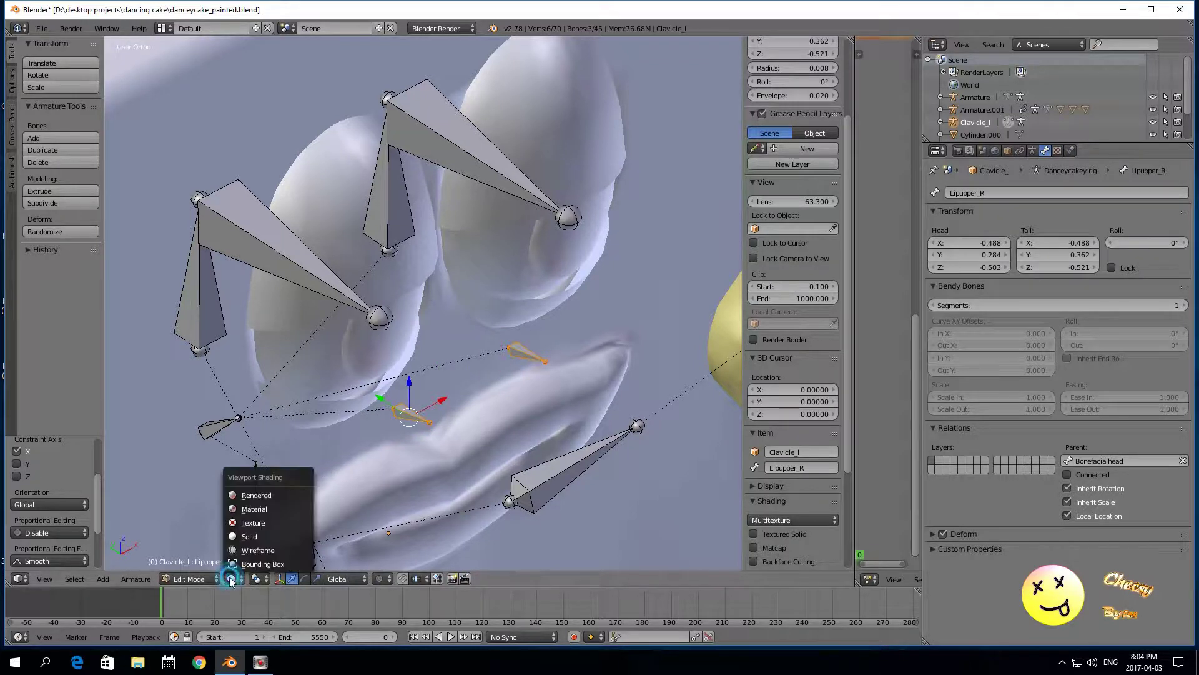
{"action": "left_click", "coordinate": [248, 550]}
{"action": "left_click_drag", "start_coordinate": [380, 398], "coordinate": [389, 403]}
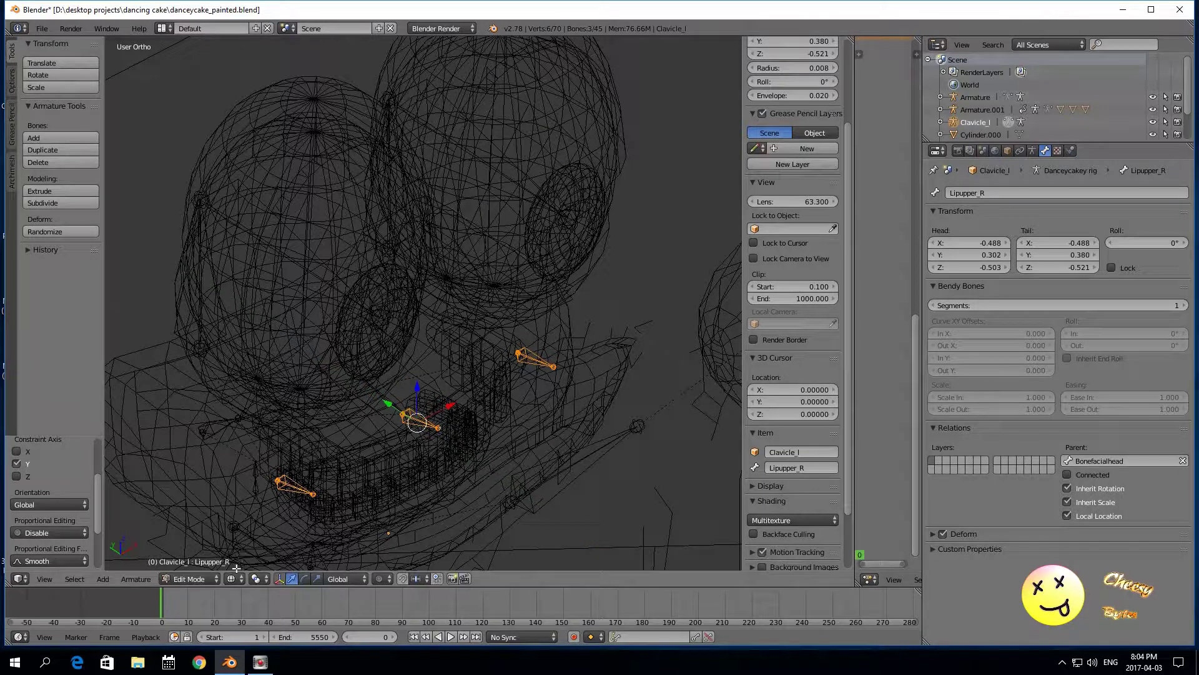
{"action": "left_click", "coordinate": [235, 579]}
{"action": "left_click", "coordinate": [246, 537]}
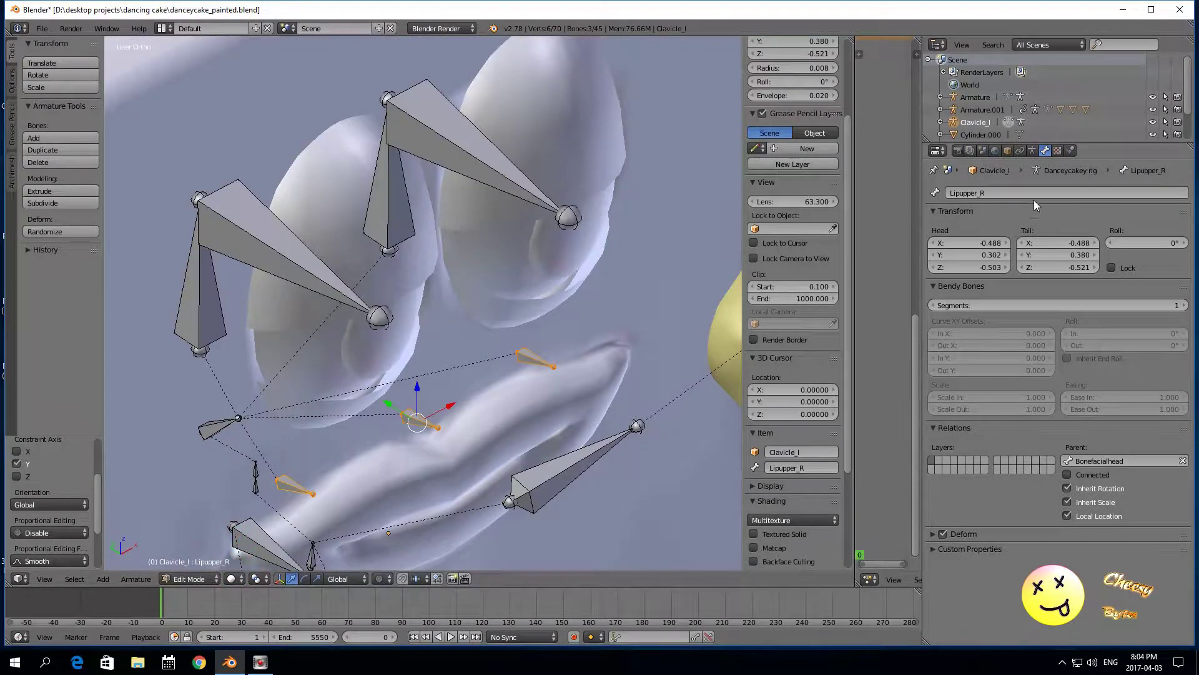
Step: Turn off the armature's X-Ray display, move the three upper lip bones along Y to head Y 0.289, and restore X-Ray
{"action": "left_click", "coordinate": [1020, 152]}
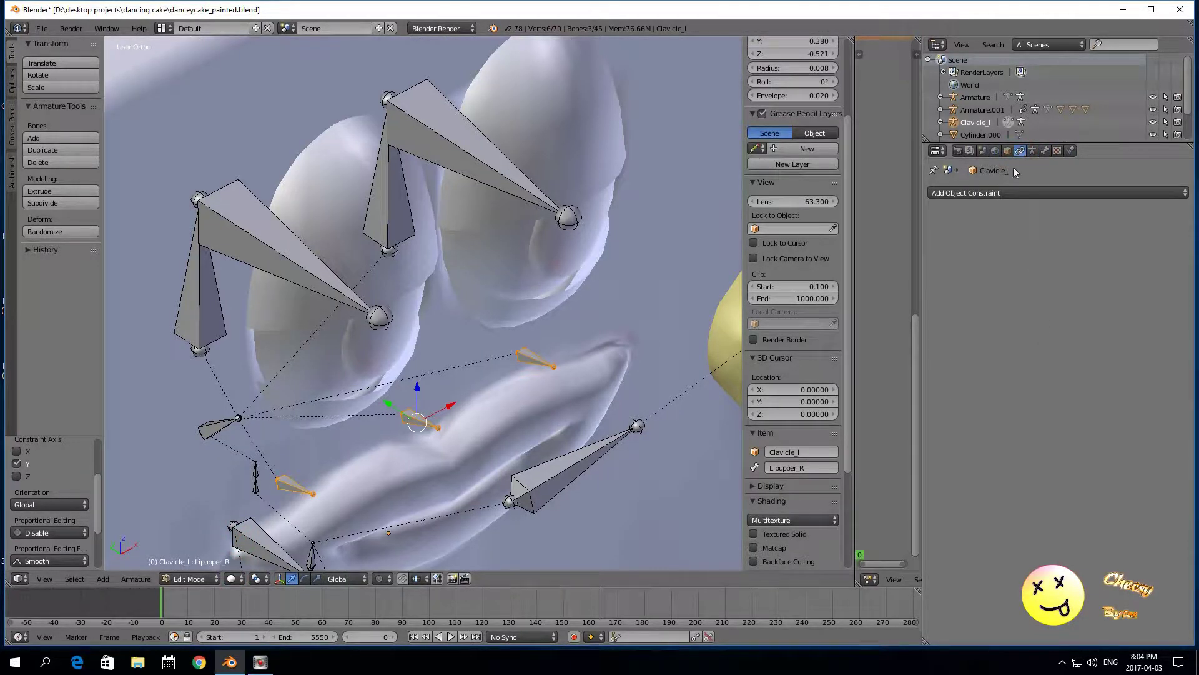
{"action": "left_click", "coordinate": [1007, 151]}
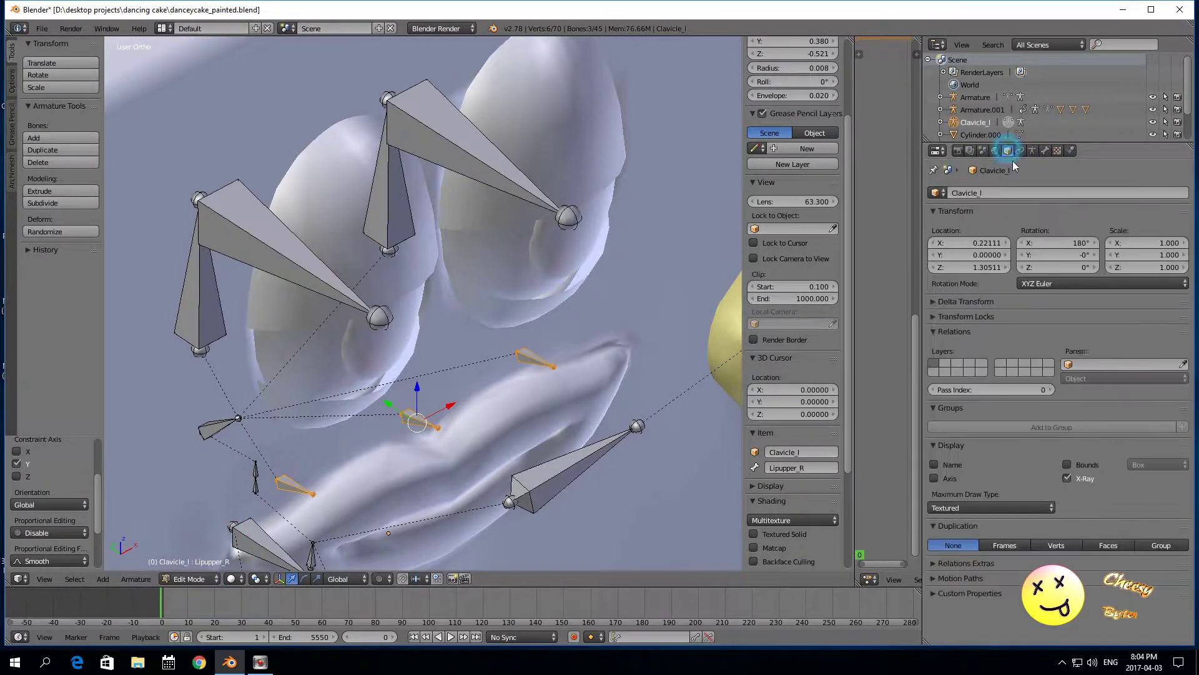
{"action": "left_click", "coordinate": [1066, 478]}
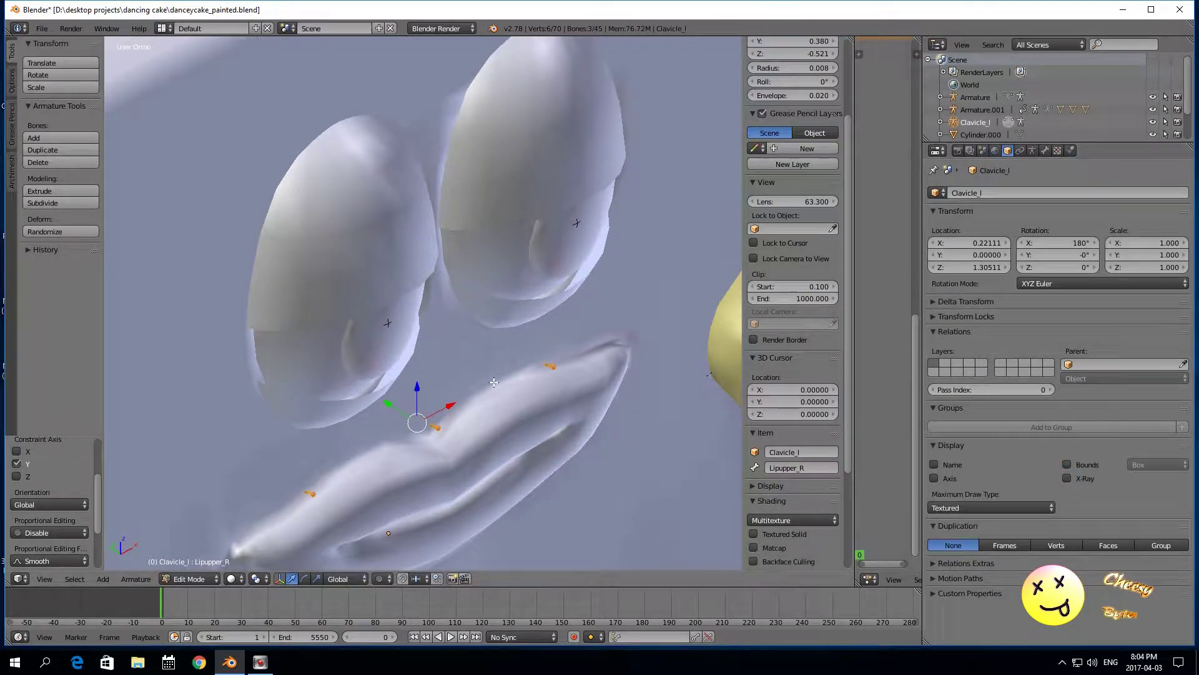
{"action": "middle_click_drag", "start_coordinate": [461, 403], "coordinate": [375, 399]}
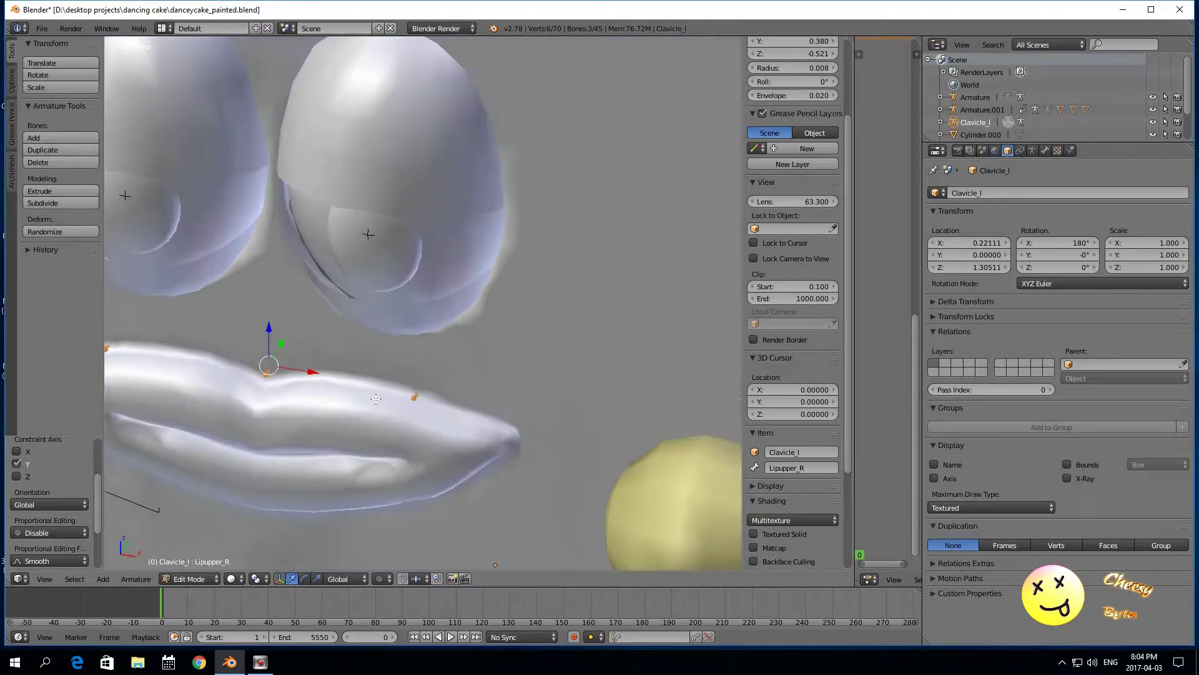
{"action": "left_click_drag", "start_coordinate": [275, 339], "coordinate": [281, 337]}
{"action": "left_click", "coordinate": [1067, 478]}
{"action": "key", "text": "KP_5"}
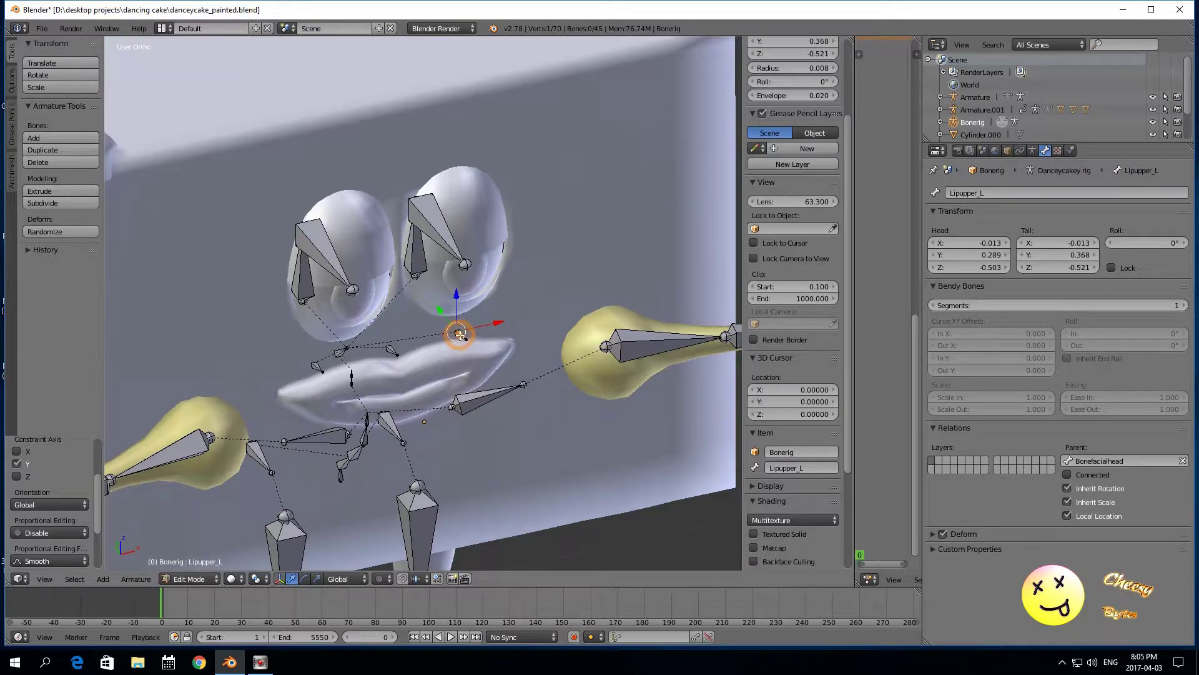
Step: Check the placement of Lipupper_L, Lipupper and Lipupper_R against the upper lip from an angled view and the front
{"action": "scroll", "coordinate": [465, 353], "scroll_direction": "up", "scroll_amount": 4}
{"action": "right_click", "coordinate": [482, 356]}
{"action": "scroll", "coordinate": [485, 366], "scroll_direction": "up", "scroll_amount": 2}
{"action": "right_click", "coordinate": [356, 401]}
{"action": "scroll", "coordinate": [244, 412], "scroll_direction": "down", "scroll_amount": 1}
{"action": "right_click", "coordinate": [237, 411]}
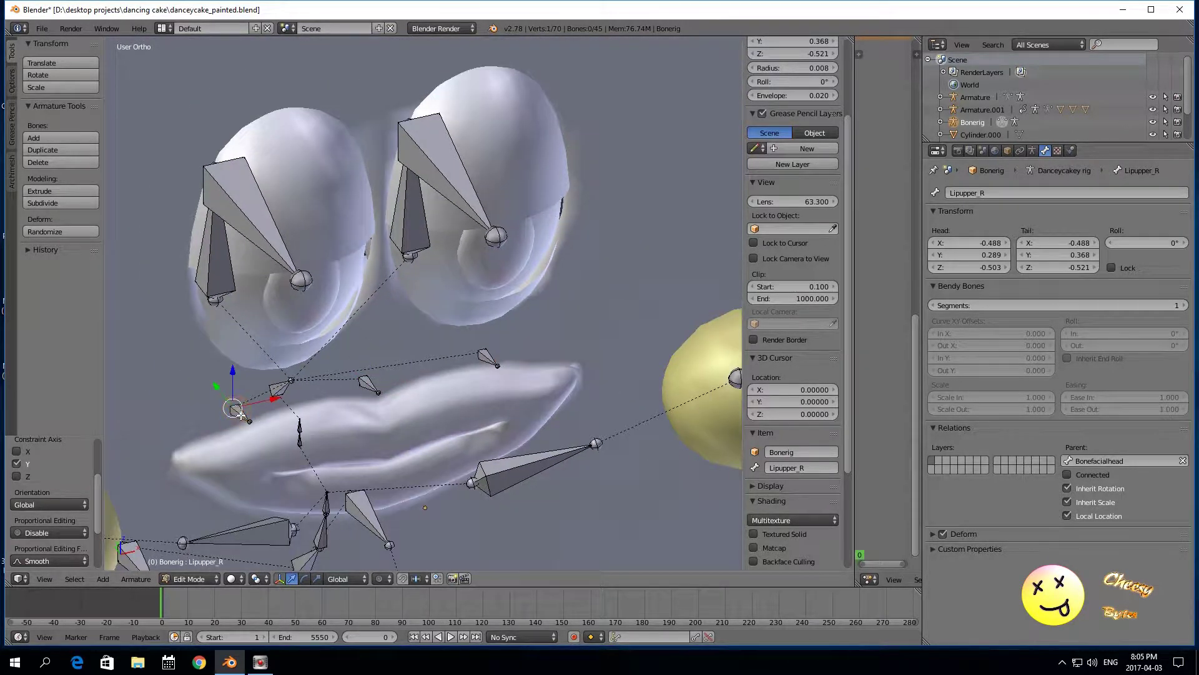
{"action": "scroll", "coordinate": [312, 418], "scroll_direction": "down", "scroll_amount": 5}
{"action": "middle_click_drag", "start_coordinate": [521, 479], "coordinate": [484, 435]}
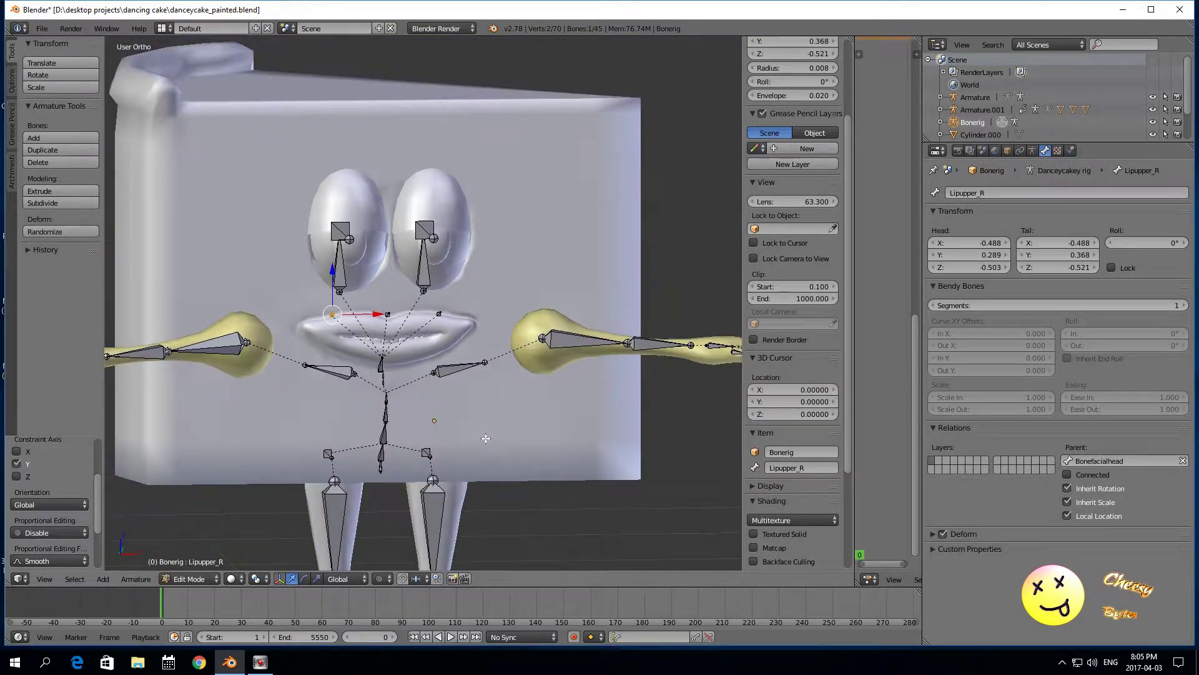
{"action": "scroll", "coordinate": [483, 434], "scroll_direction": "up", "scroll_amount": 4}
{"action": "scroll", "coordinate": [473, 415], "scroll_direction": "down", "scroll_amount": 2}
{"action": "scroll", "coordinate": [467, 400], "scroll_direction": "up", "scroll_amount": 2}
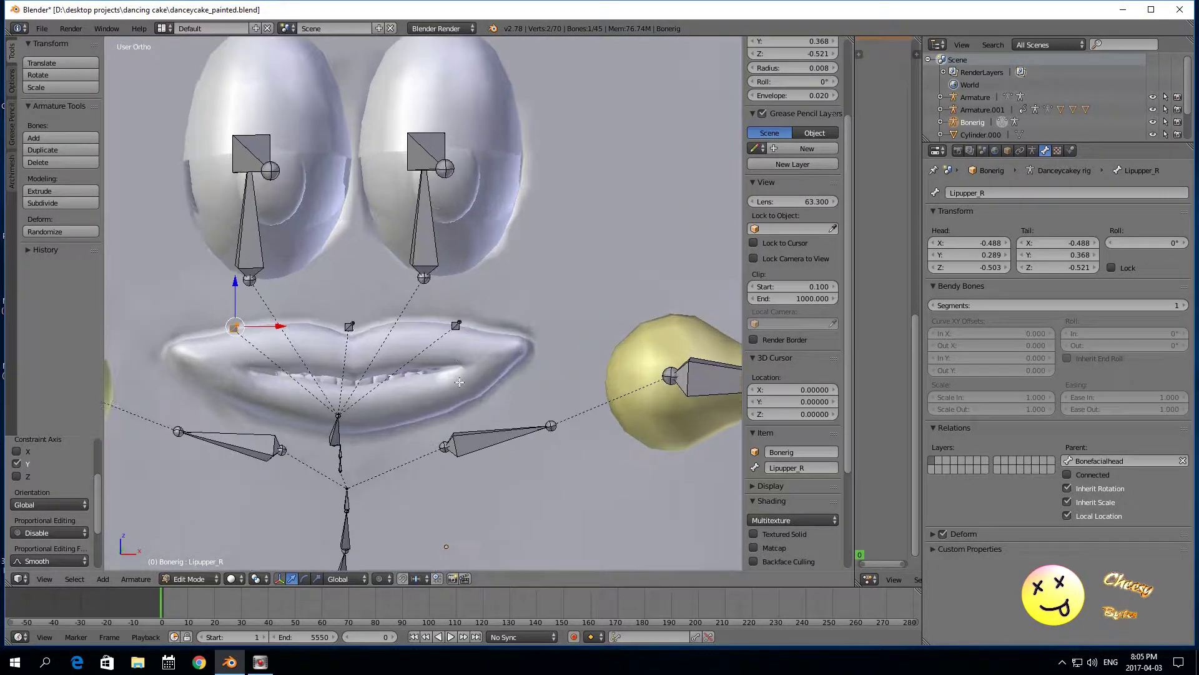
Step: Duplicate the three upper lip bones together and move the copies along Z to head Z -0.318, onto the lower lip
{"action": "right_click", "coordinate": [456, 325]}
{"action": "middle_click_drag", "start_coordinate": [577, 302], "coordinate": [479, 358]}
{"action": "scroll", "coordinate": [468, 348], "scroll_direction": "up", "scroll_amount": 3}
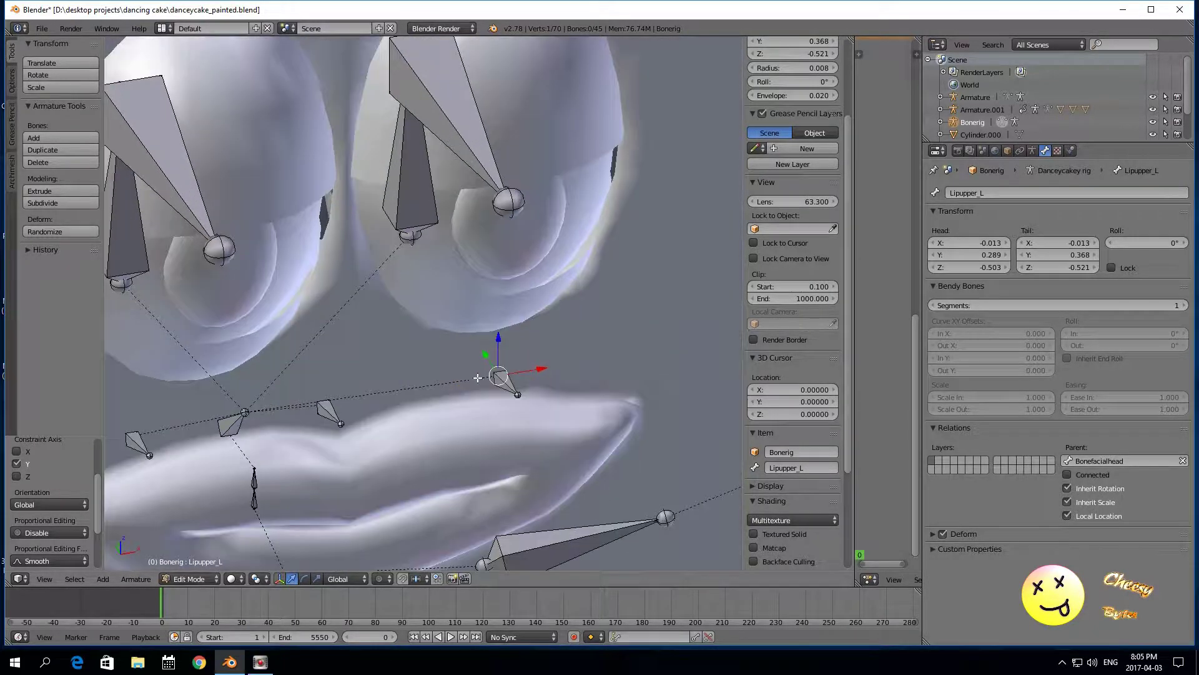
{"action": "right_click", "coordinate": [329, 410], "text": "shift"}
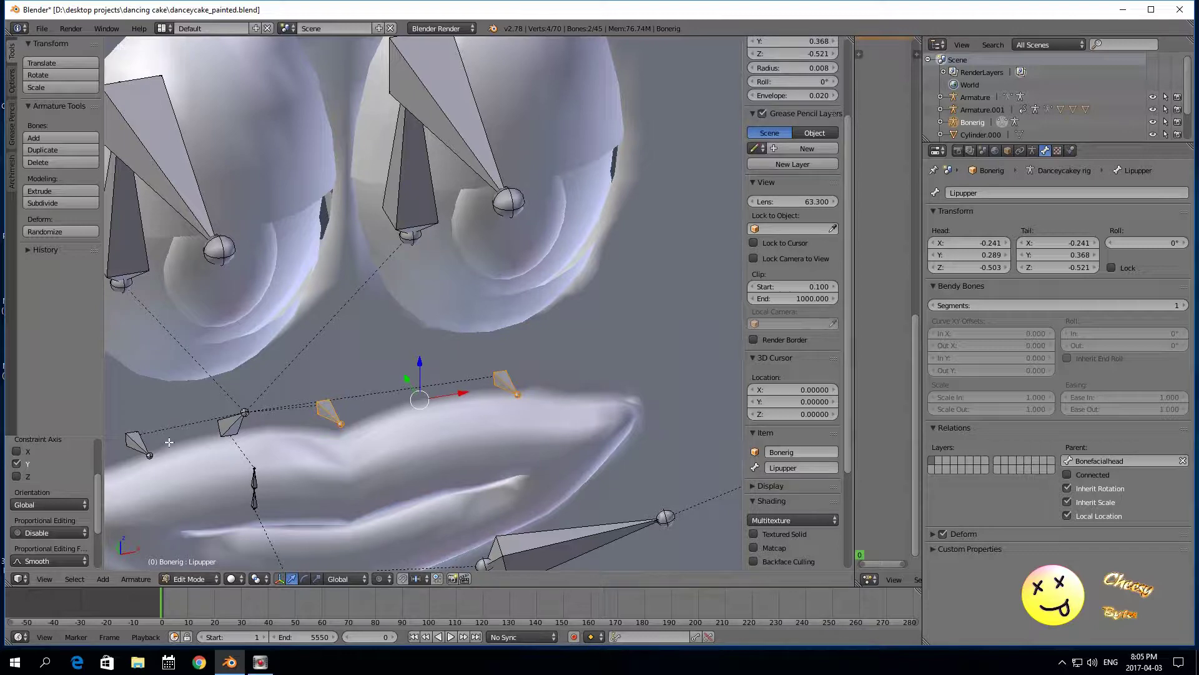
{"action": "right_click", "coordinate": [145, 450], "text": "shift"}
{"action": "scroll", "coordinate": [278, 441], "scroll_direction": "down", "scroll_amount": 7}
{"action": "middle_click_drag", "start_coordinate": [519, 473], "coordinate": [502, 437]}
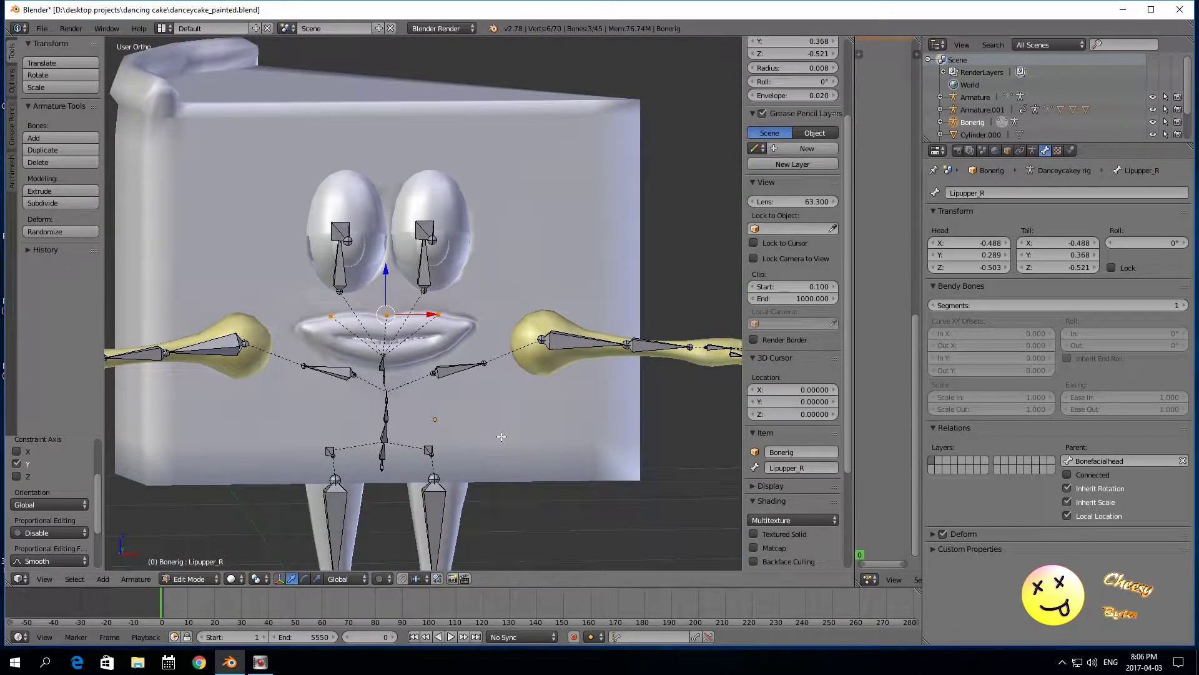
{"action": "key", "text": "shift+d"}
{"action": "left_click", "coordinate": [501, 436]}
{"action": "left_click_drag", "start_coordinate": [384, 271], "coordinate": [386, 312]}
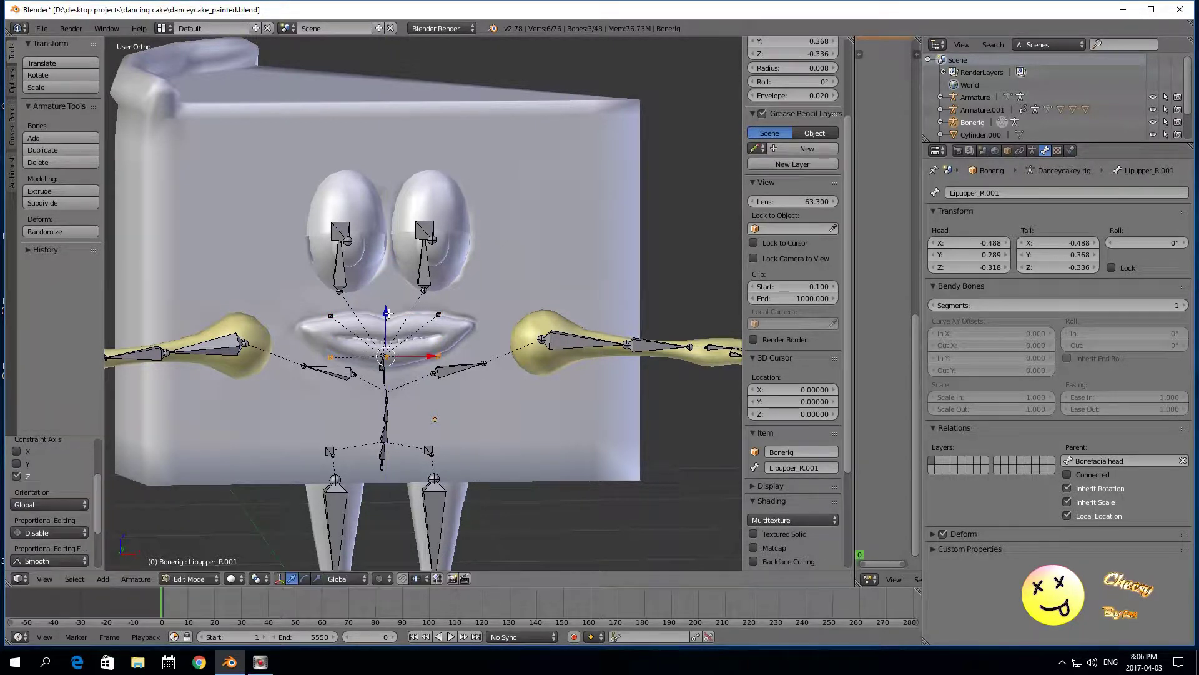
Step: Mirror the three lower lip bones on the local Z axis
{"action": "left_click", "coordinate": [140, 577]}
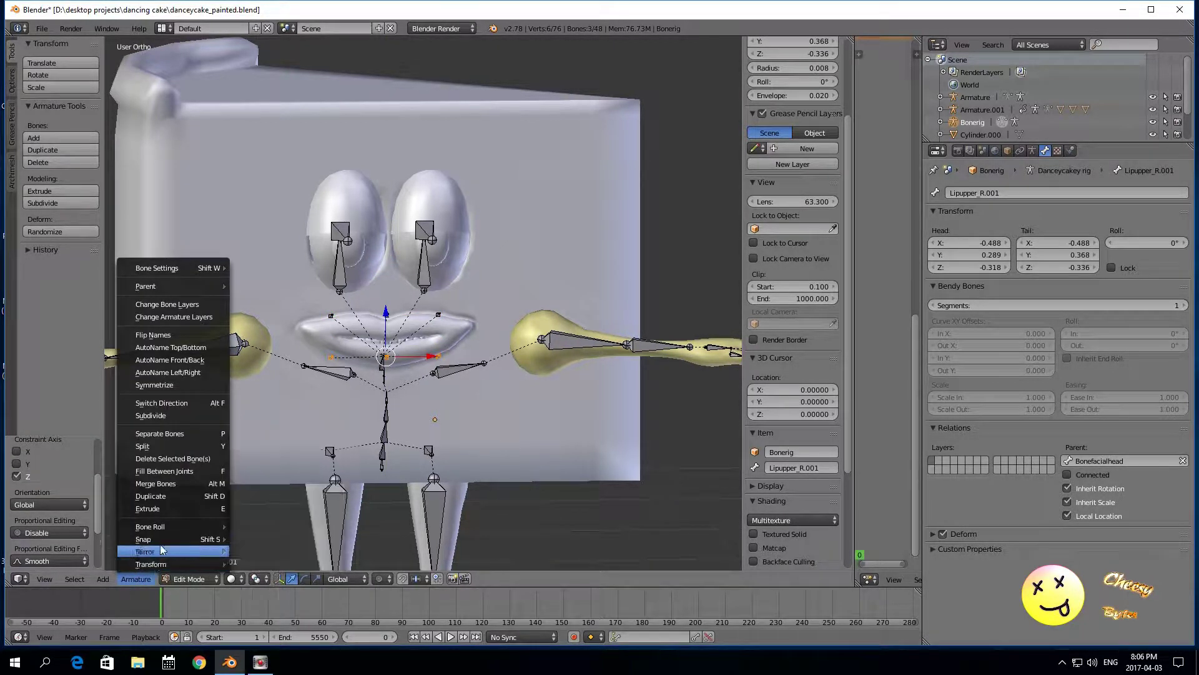
{"action": "mouse_move", "coordinate": [163, 548]}
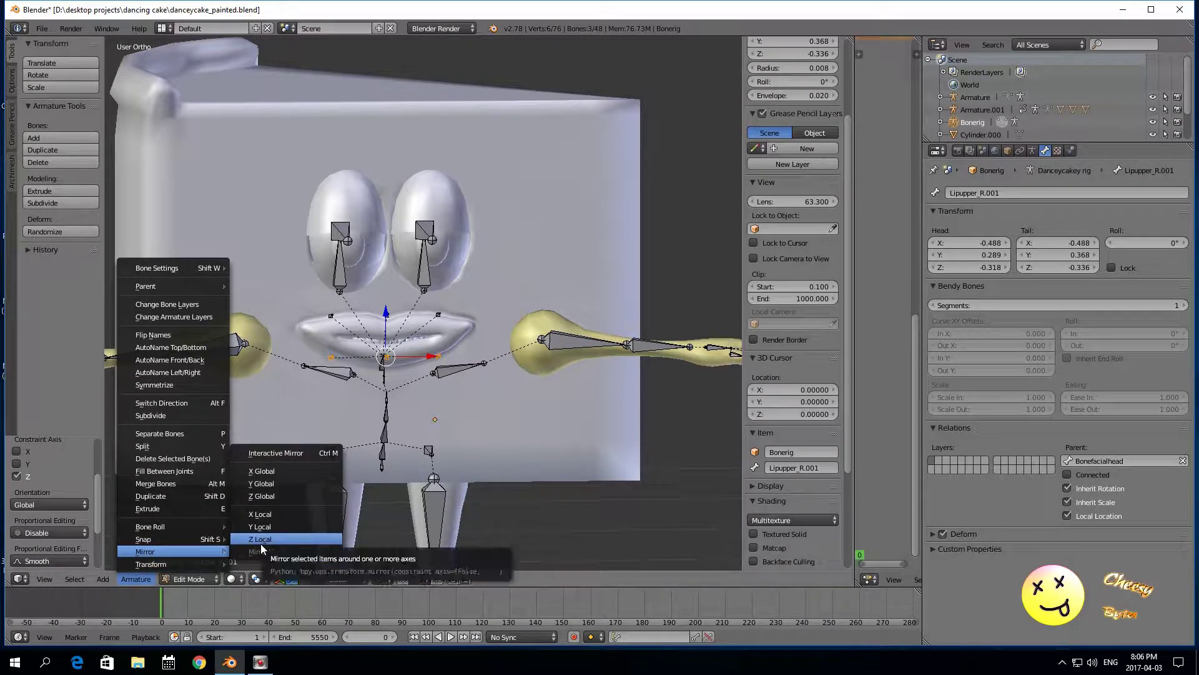
{"action": "left_click", "coordinate": [261, 539]}
{"action": "scroll", "coordinate": [266, 532], "scroll_direction": "up", "scroll_amount": 3}
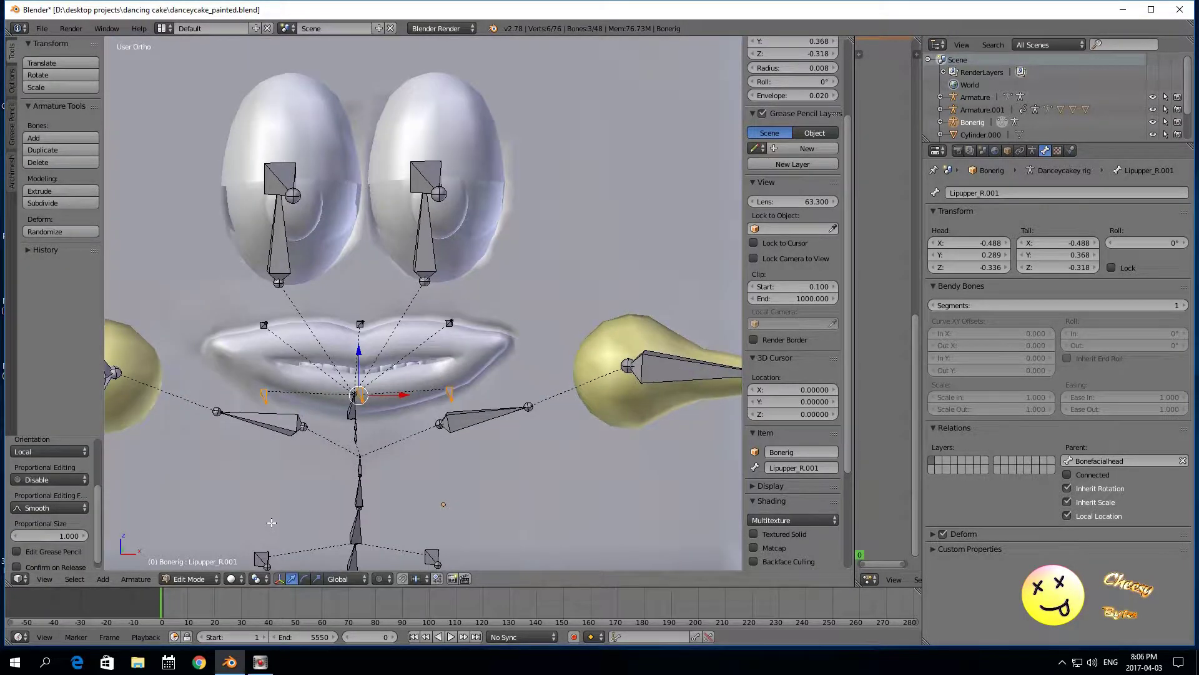
{"action": "scroll", "coordinate": [272, 523], "scroll_direction": "up", "scroll_amount": 2}
Step: Select the head joints of the three lower lip bones and move them along Z to Z -0.298
{"action": "middle_click_drag", "start_coordinate": [420, 527], "coordinate": [502, 465]}
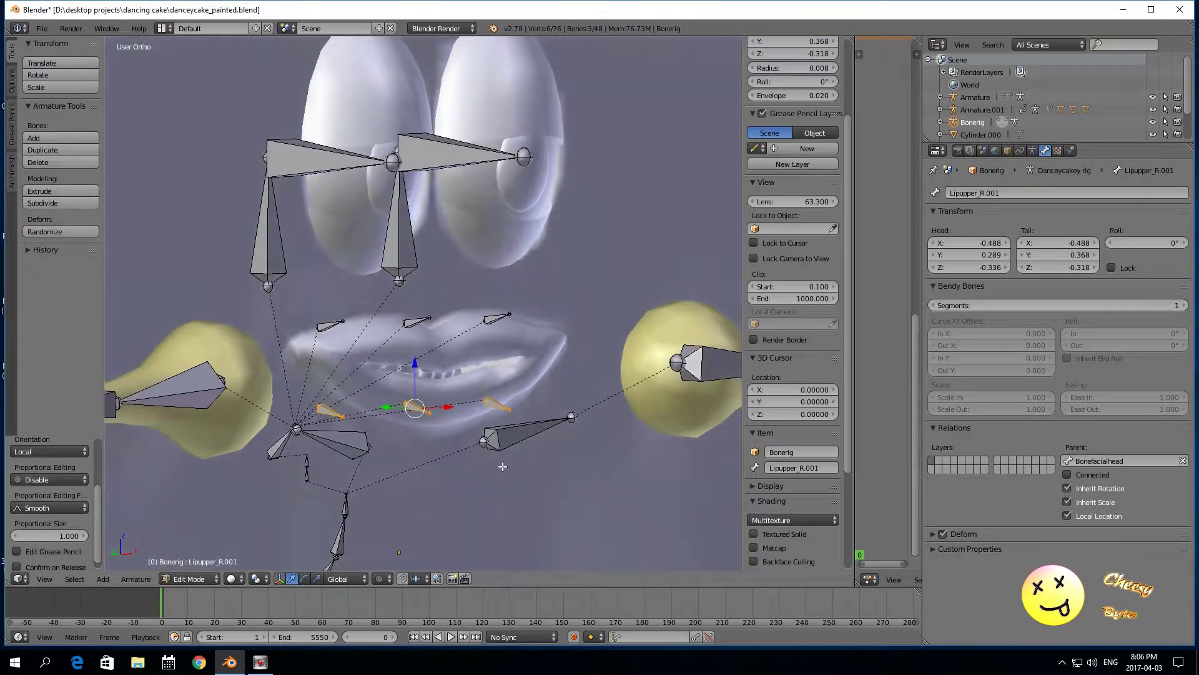
{"action": "right_click", "coordinate": [403, 403]}
{"action": "right_click", "coordinate": [316, 409]}
{"action": "right_click", "coordinate": [484, 401], "text": "shift"}
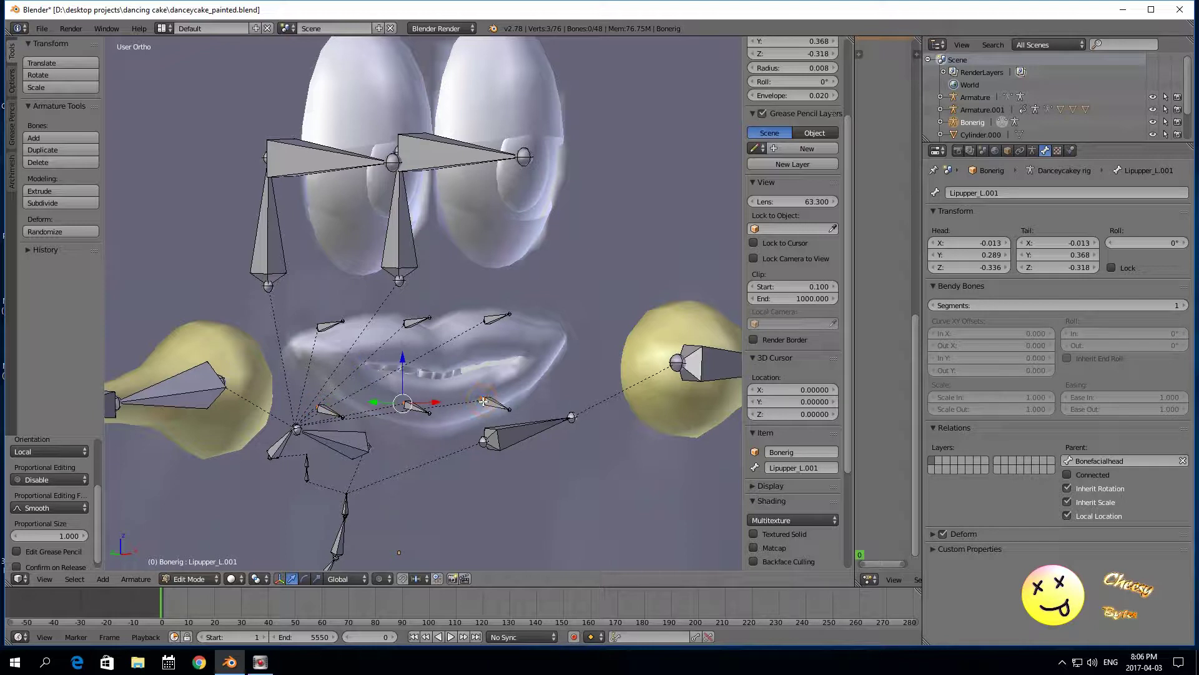
{"action": "key", "text": "g"}
{"action": "key", "text": "z"}
{"action": "left_click", "coordinate": [404, 379]}
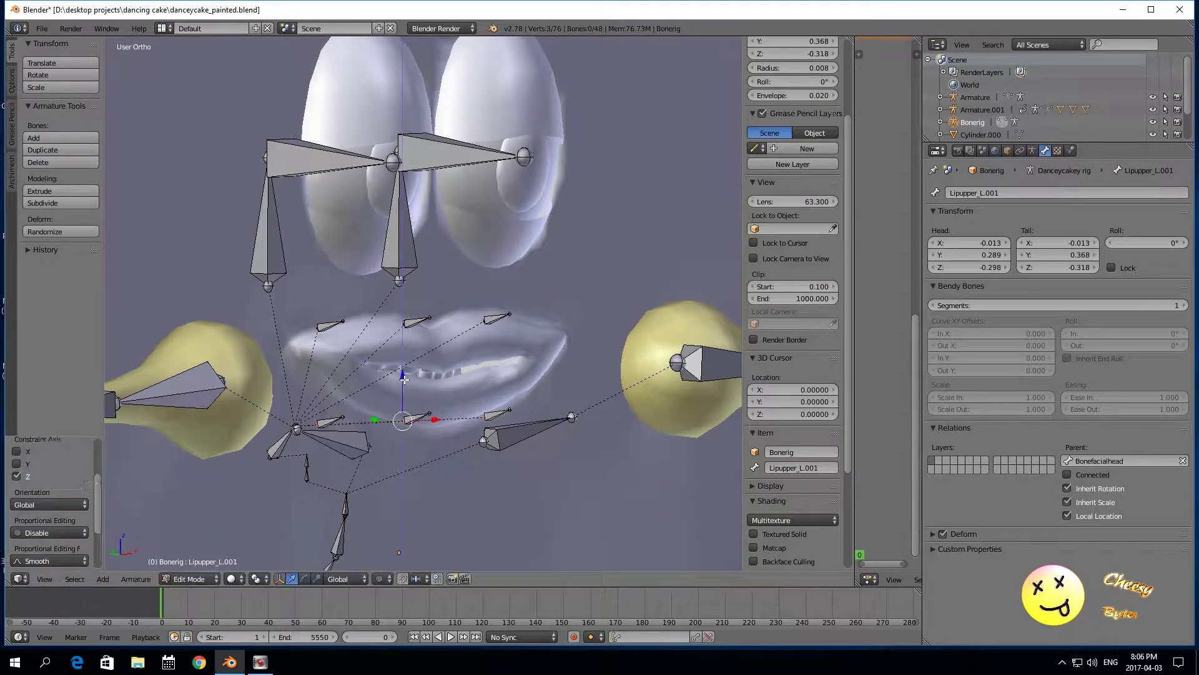
Step: Rename the lower lip bone below Lipupper_L to Liplower
{"action": "right_click", "coordinate": [486, 416]}
{"action": "scroll", "coordinate": [523, 517], "scroll_direction": "down", "scroll_amount": 1}
{"action": "middle_click_drag", "start_coordinate": [524, 517], "coordinate": [447, 507]}
{"action": "scroll", "coordinate": [456, 524], "scroll_direction": "up", "scroll_amount": 2}
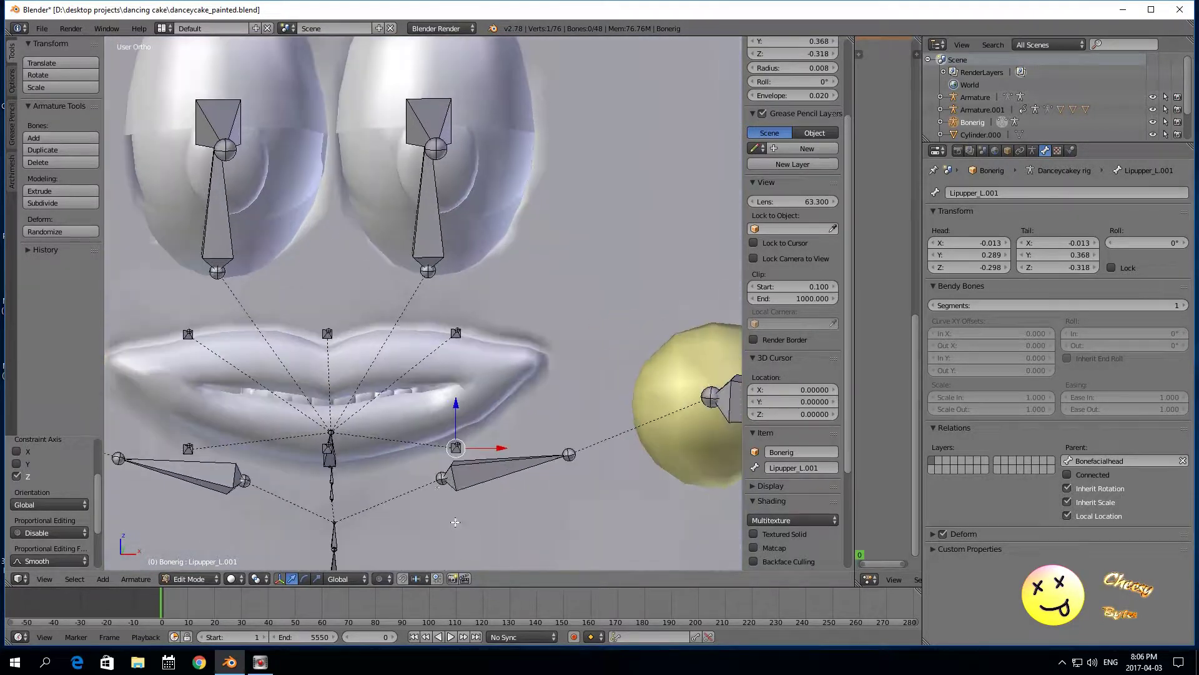
{"action": "right_click", "coordinate": [454, 450]}
{"action": "middle_click_drag", "start_coordinate": [447, 470], "coordinate": [505, 475]}
{"action": "right_click", "coordinate": [508, 425]}
{"action": "left_click", "coordinate": [962, 193]}
{"action": "left_click_drag", "start_coordinate": [1003, 191], "coordinate": [942, 194]}
{"action": "type", "text": "Lip"}
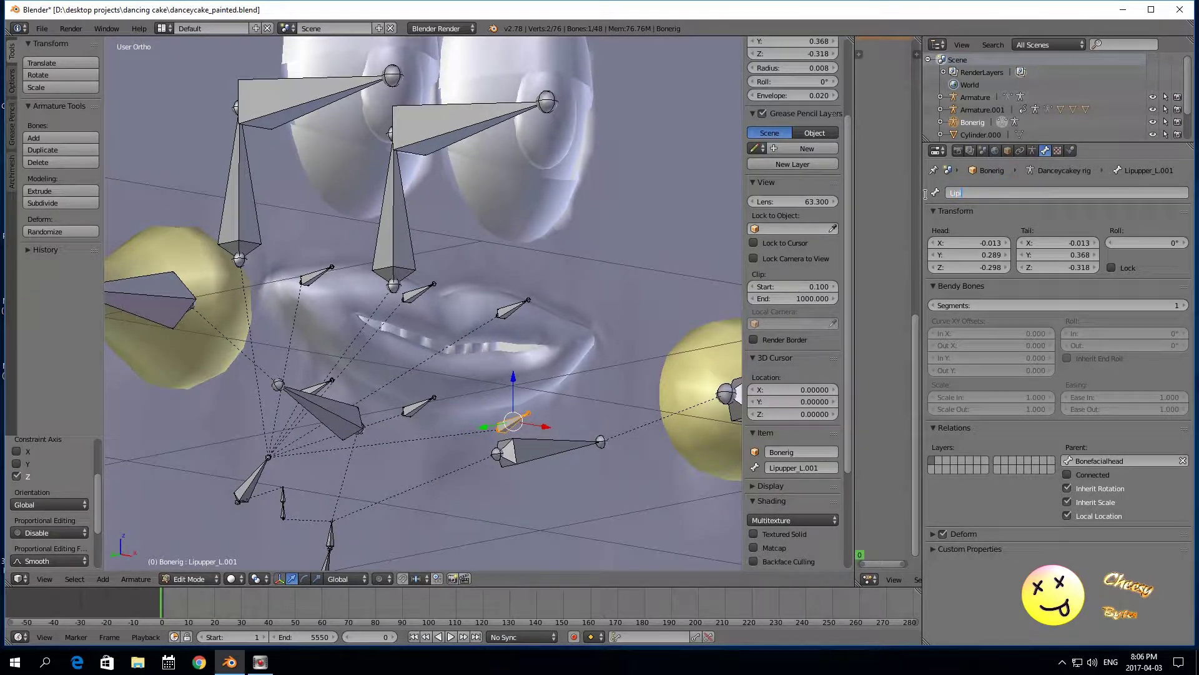
{"action": "type", "text": "lower"}
{"action": "left_click", "coordinate": [992, 193]}
{"action": "left_click", "coordinate": [986, 195]}
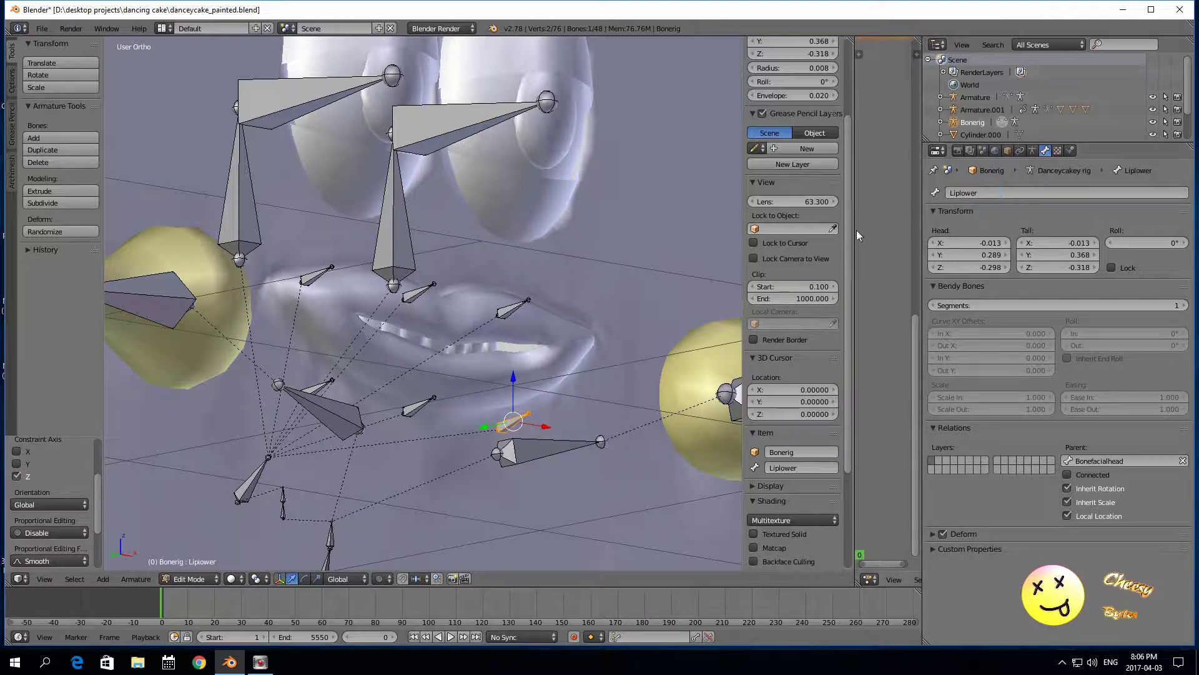
Step: Give the middle lower lip bone the Liplower name as well
{"action": "right_click", "coordinate": [421, 405]}
{"action": "left_click", "coordinate": [950, 192]}
{"action": "left_click", "coordinate": [978, 190]}
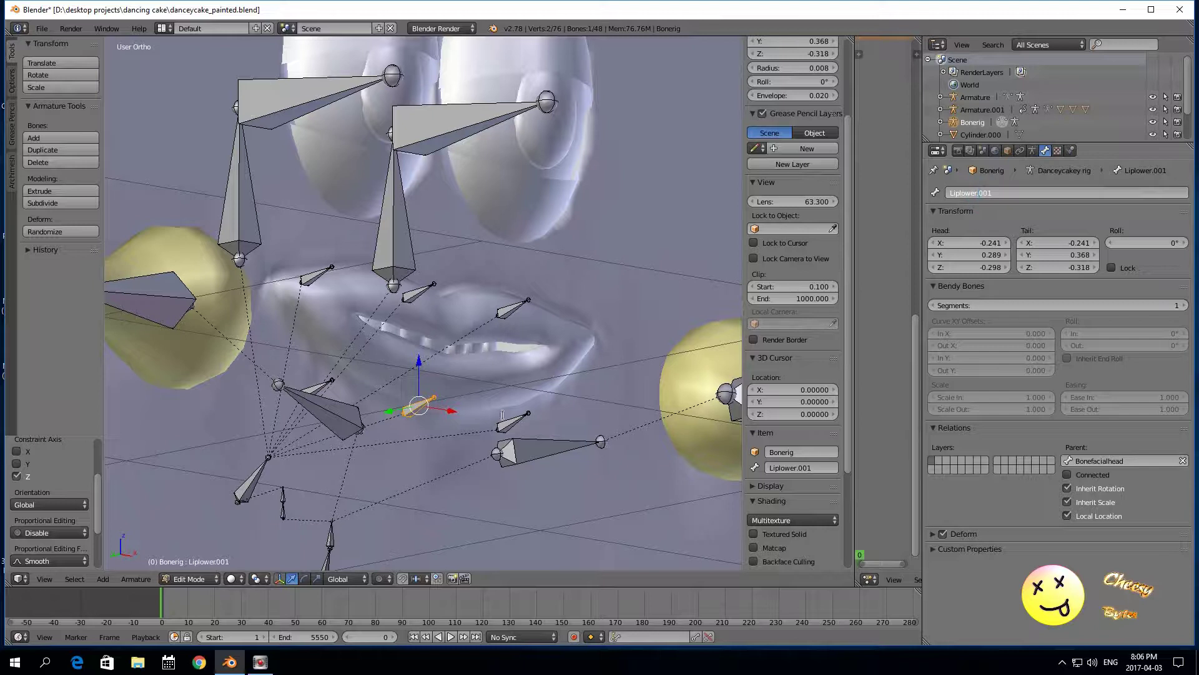
Step: Copy the name of the lower lip bone below Lipupper_L and rename that bone Liplower_L
{"action": "right_click", "coordinate": [502, 415]}
{"action": "left_click", "coordinate": [1005, 192]}
{"action": "key", "text": "ctrl+c"}
{"action": "left_click", "coordinate": [1005, 192]}
{"action": "type", "text": "_L"}
{"action": "key", "text": "Return"}
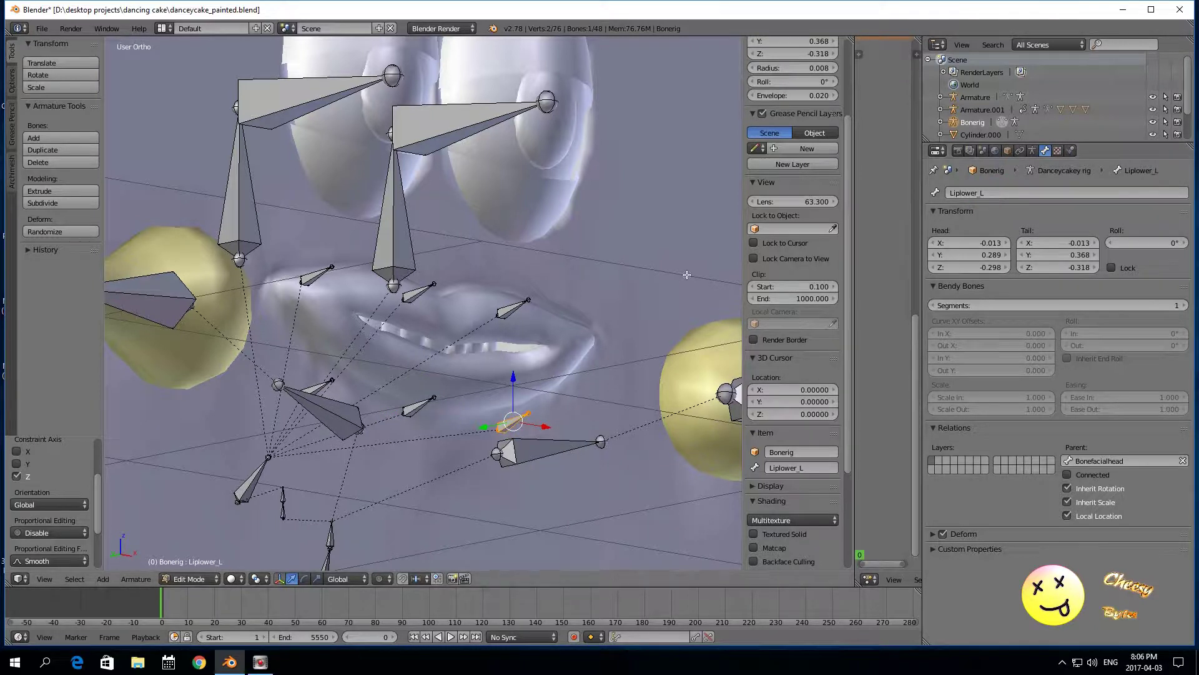
Step: Rename the lower lip bone below Lipupper_R using the copied lower lip name
{"action": "right_click", "coordinate": [319, 388]}
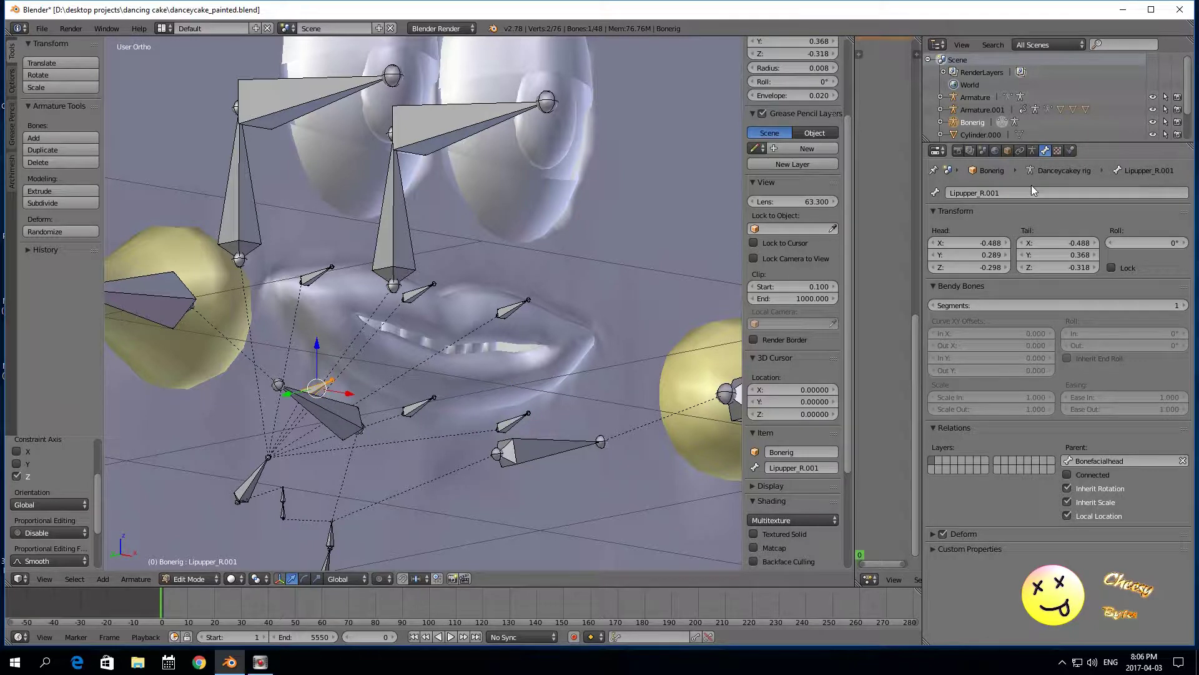
{"action": "double_click", "coordinate": [1011, 194]}
{"action": "key", "text": "ctrl+v"}
{"action": "key", "text": "Return"}
Step: Rename the middle lower lip bone to Liplower and review the lip bones around the mouth
{"action": "right_click", "coordinate": [424, 404]}
{"action": "double_click", "coordinate": [996, 193]}
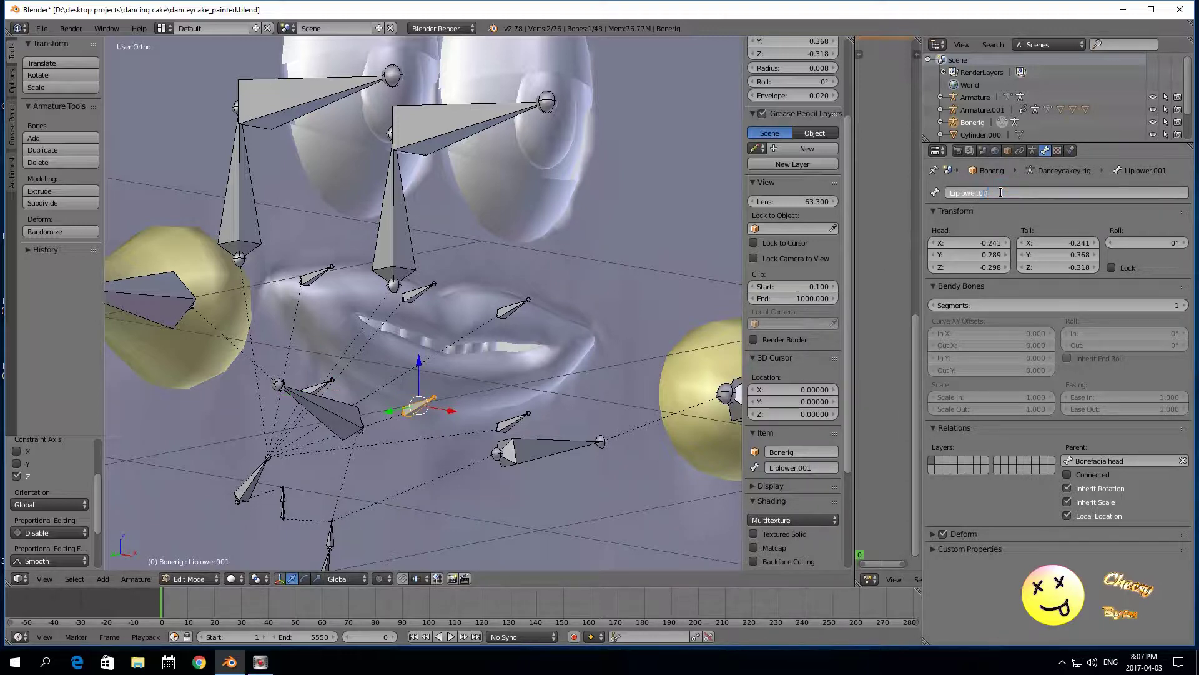
{"action": "key", "text": "Return"}
{"action": "scroll", "coordinate": [484, 339], "scroll_direction": "down", "scroll_amount": 5}
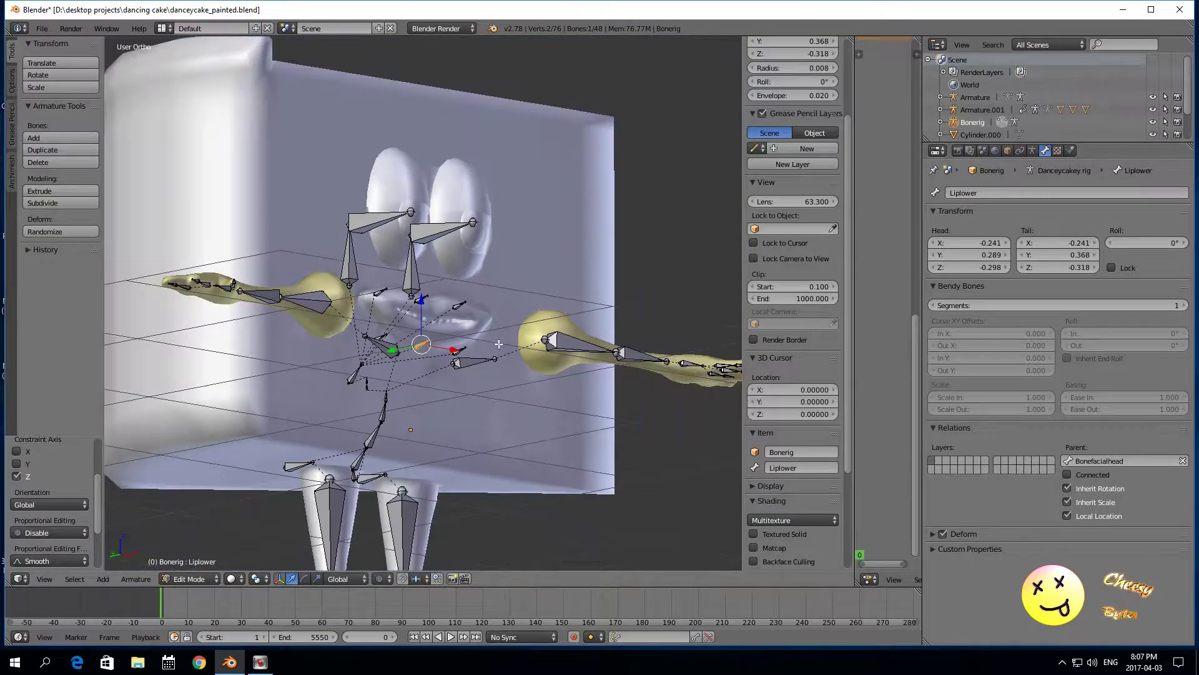
{"action": "scroll", "coordinate": [661, 224], "scroll_direction": "up", "scroll_amount": 1}
{"action": "middle_click_drag", "start_coordinate": [663, 242], "coordinate": [619, 273]}
{"action": "scroll", "coordinate": [619, 274], "scroll_direction": "up", "scroll_amount": 2}
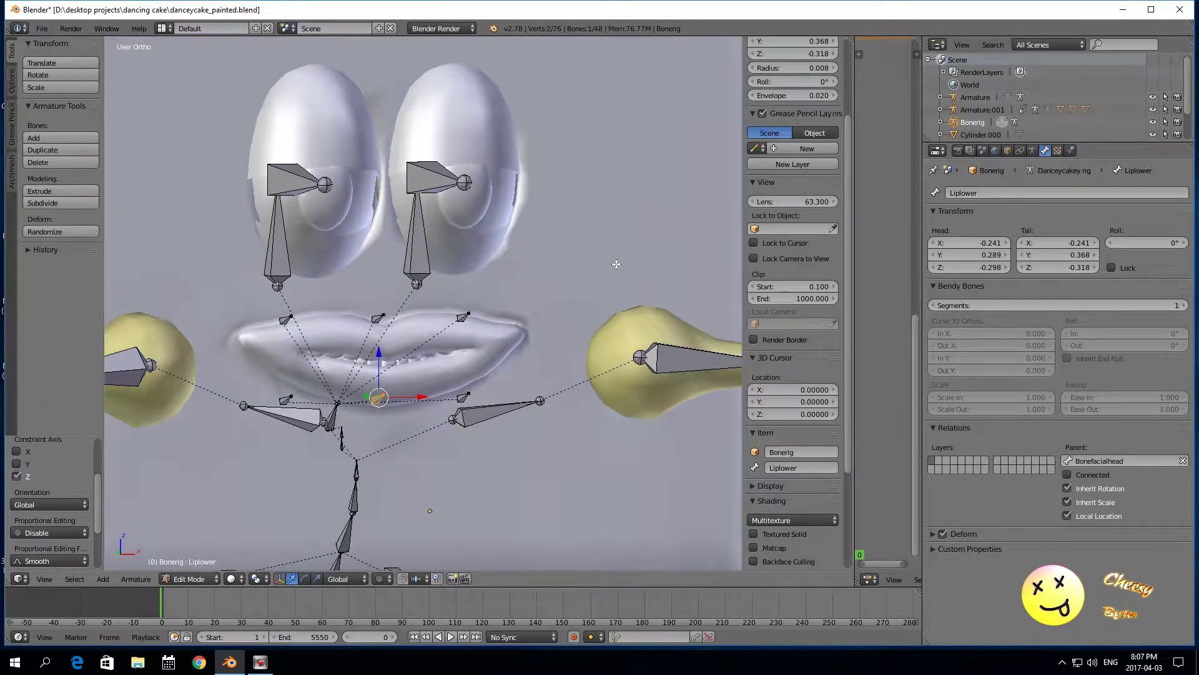
Step: Change the parent of the Lipupper_L bone from the facial head bone to the middle upper lip bone Lipupper
{"action": "right_click", "coordinate": [455, 319]}
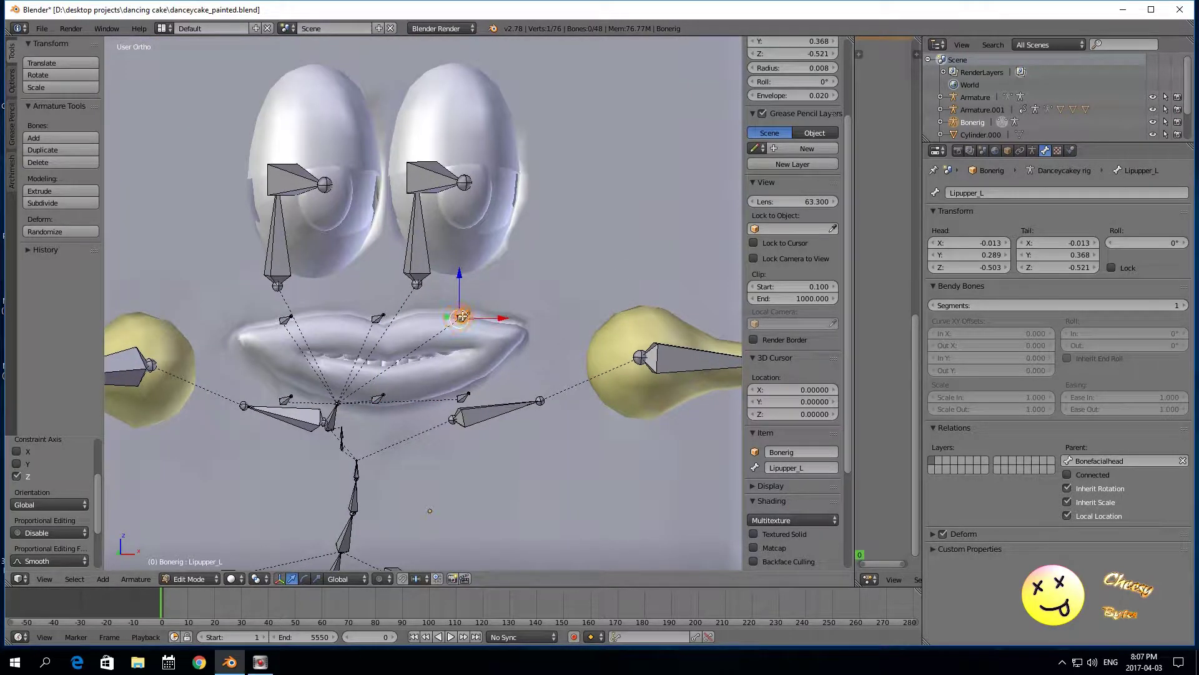
{"action": "scroll", "coordinate": [500, 319], "scroll_direction": "up", "scroll_amount": 2}
{"action": "scroll", "coordinate": [520, 317], "scroll_direction": "down", "scroll_amount": 2}
{"action": "middle_click_drag", "start_coordinate": [536, 303], "coordinate": [564, 309]}
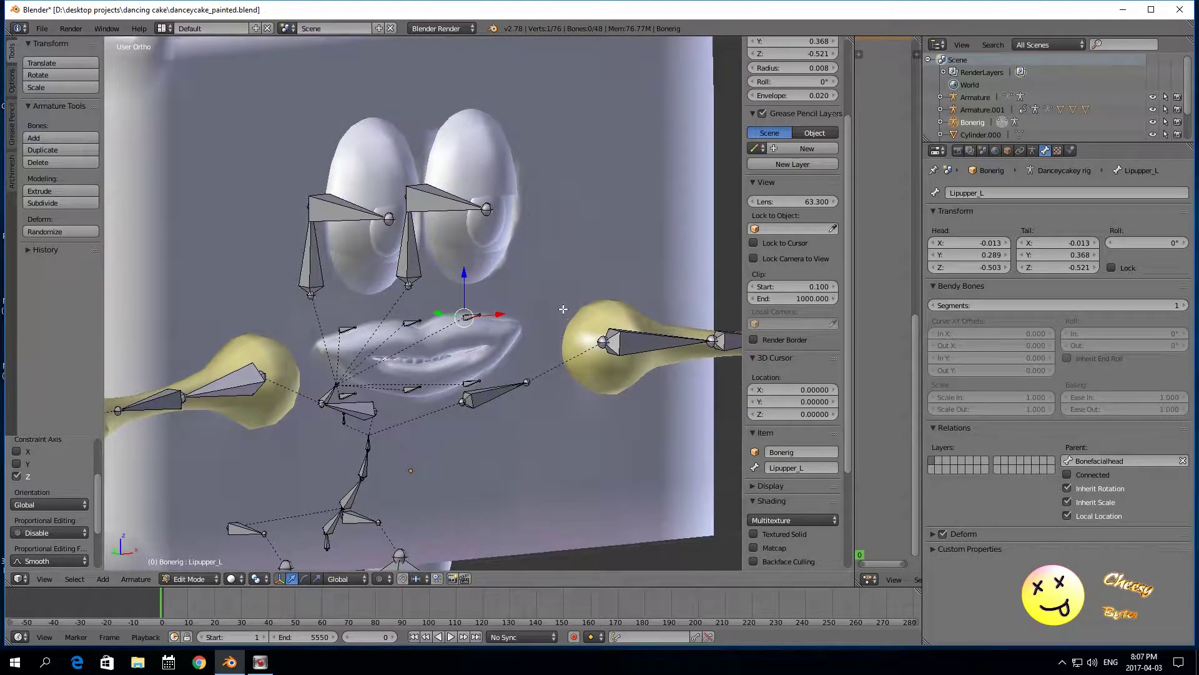
{"action": "scroll", "coordinate": [564, 309], "scroll_direction": "up", "scroll_amount": 2}
{"action": "right_click", "coordinate": [488, 323]}
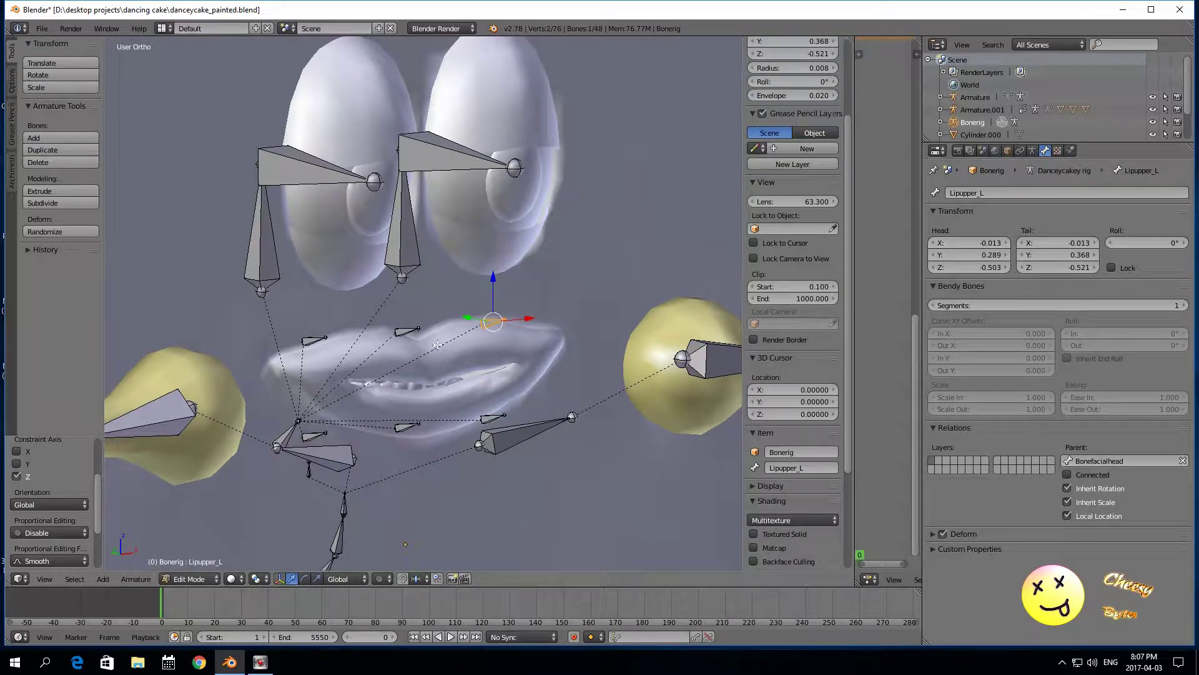
{"action": "left_click", "coordinate": [1112, 461]}
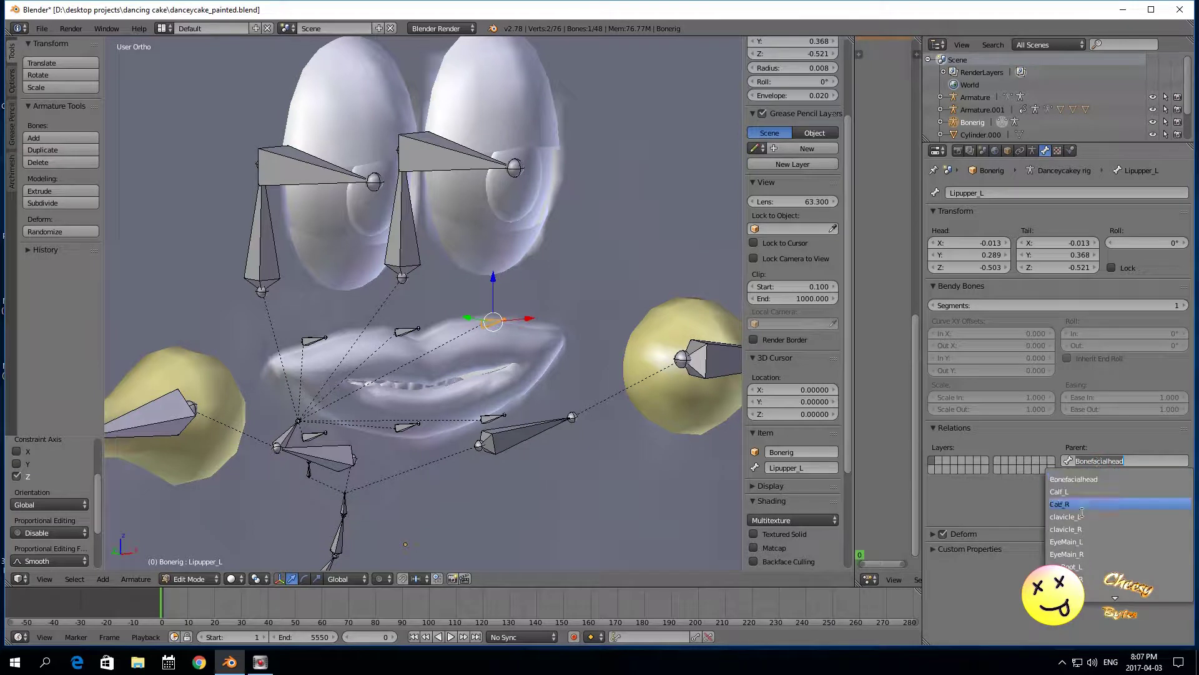
{"action": "scroll", "coordinate": [1093, 590], "scroll_direction": "down", "scroll_amount": 8}
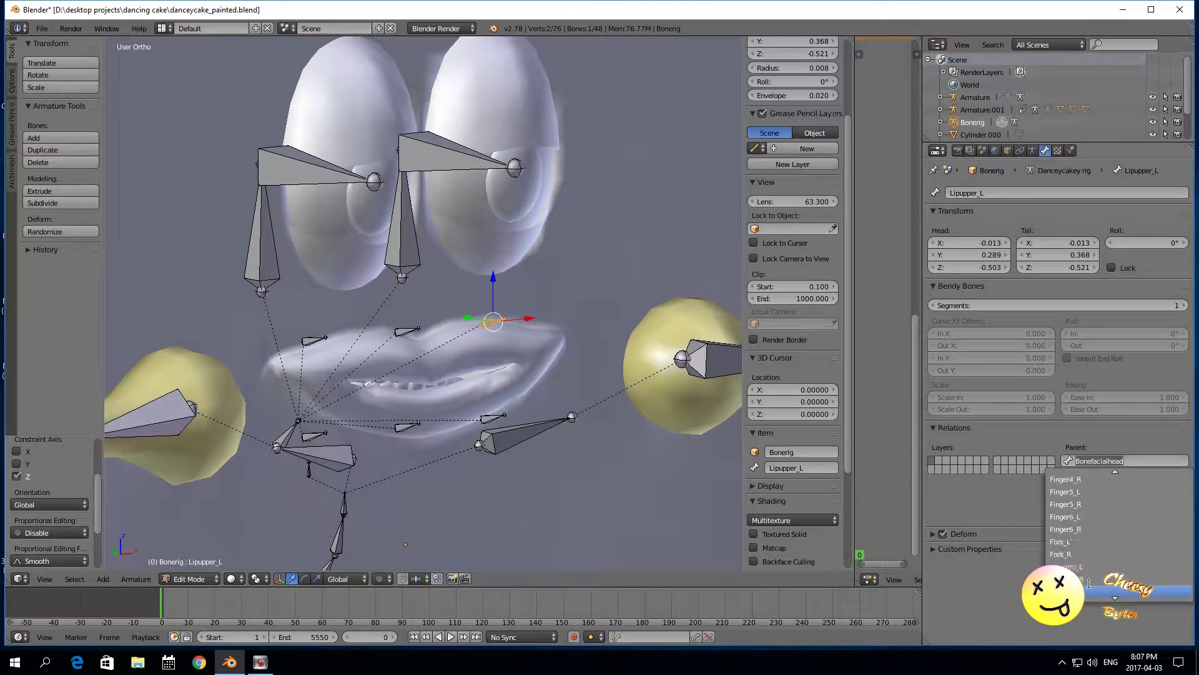
{"action": "scroll", "coordinate": [1089, 583], "scroll_direction": "down", "scroll_amount": 7}
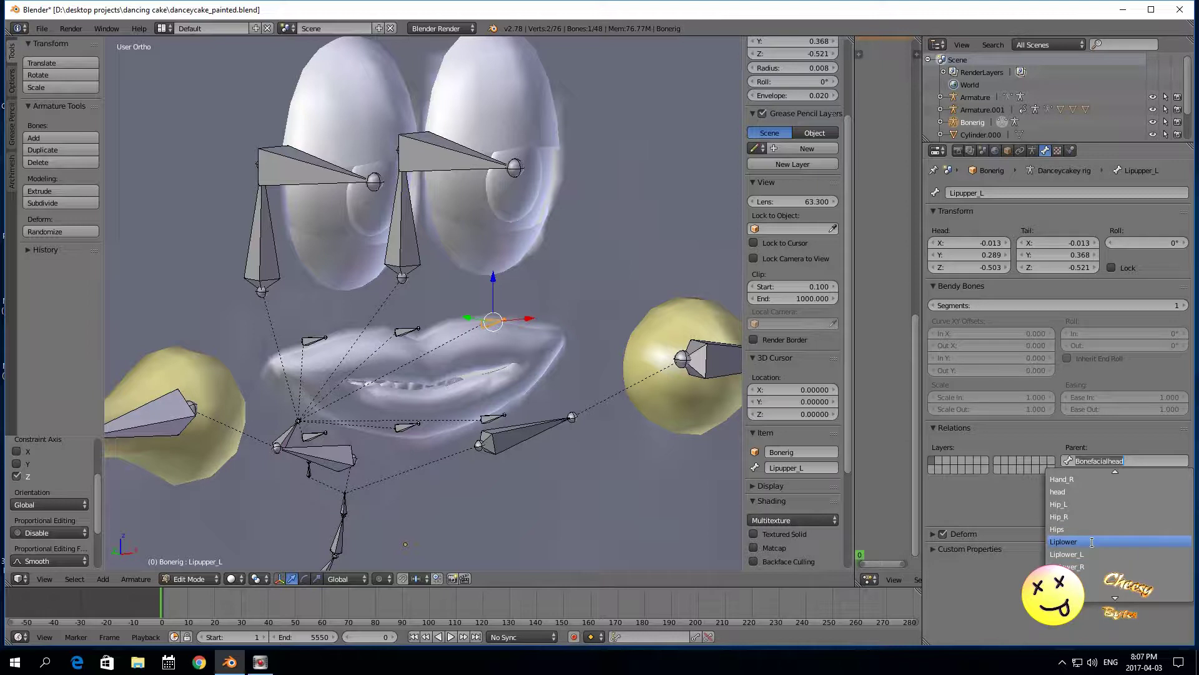
{"action": "left_click", "coordinate": [1089, 581]}
Step: Parent the Lipupper_R bone to the middle upper lip bone Lipupper
{"action": "right_click", "coordinate": [309, 342]}
{"action": "left_click", "coordinate": [1096, 461]}
{"action": "scroll", "coordinate": [1083, 575], "scroll_direction": "down", "scroll_amount": 11}
{"action": "scroll", "coordinate": [1093, 580], "scroll_direction": "down", "scroll_amount": 8}
{"action": "scroll", "coordinate": [1091, 581], "scroll_direction": "down", "scroll_amount": 2}
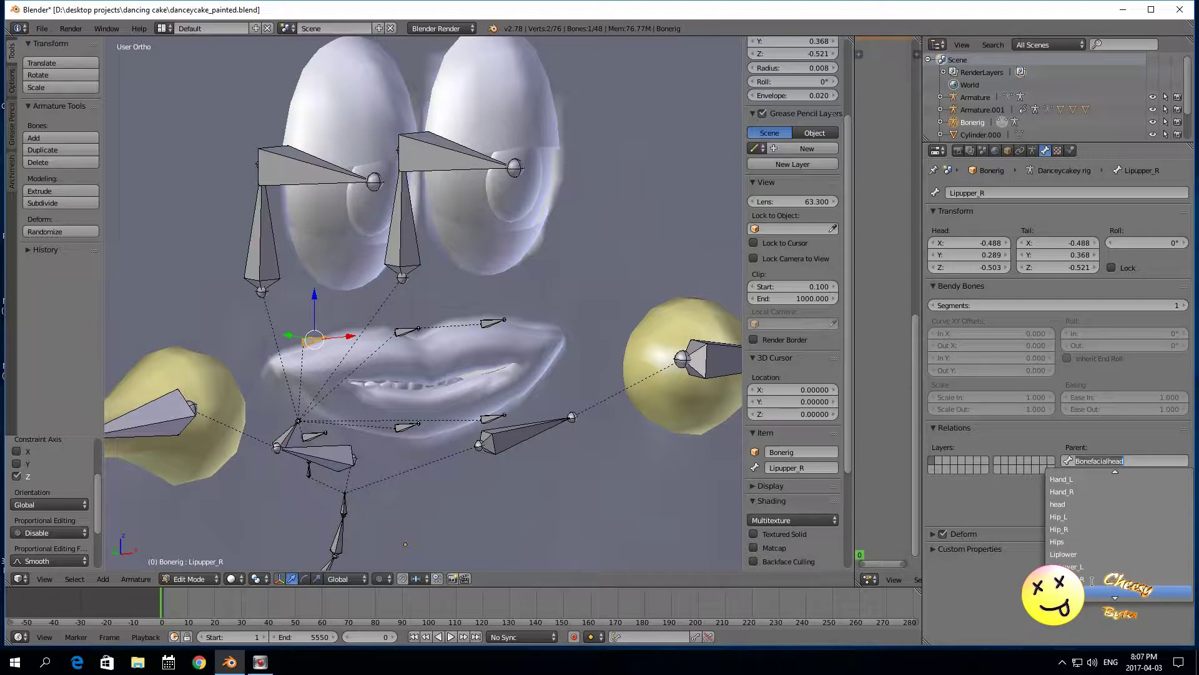
{"action": "left_click", "coordinate": [1092, 590]}
Step: Set the parent of the Liplower_L bone to Liplower
{"action": "right_click", "coordinate": [484, 419]}
{"action": "right_click", "coordinate": [500, 419]}
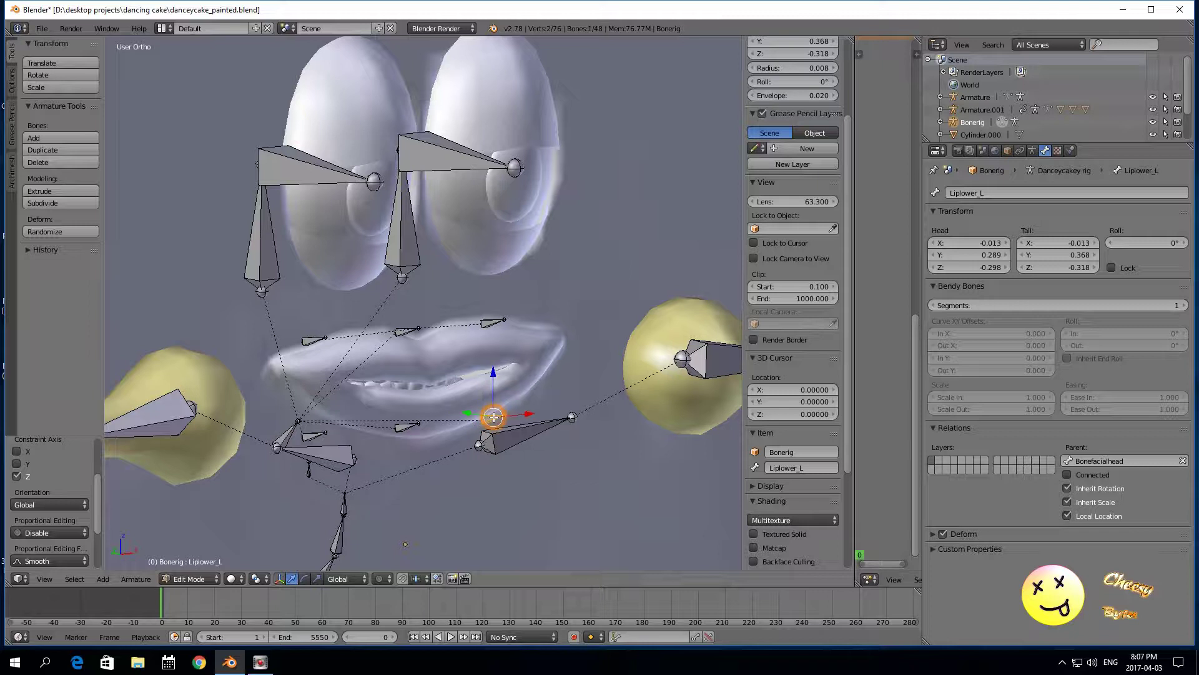
{"action": "left_click", "coordinate": [1077, 461]}
{"action": "scroll", "coordinate": [1096, 586], "scroll_direction": "down", "scroll_amount": 11}
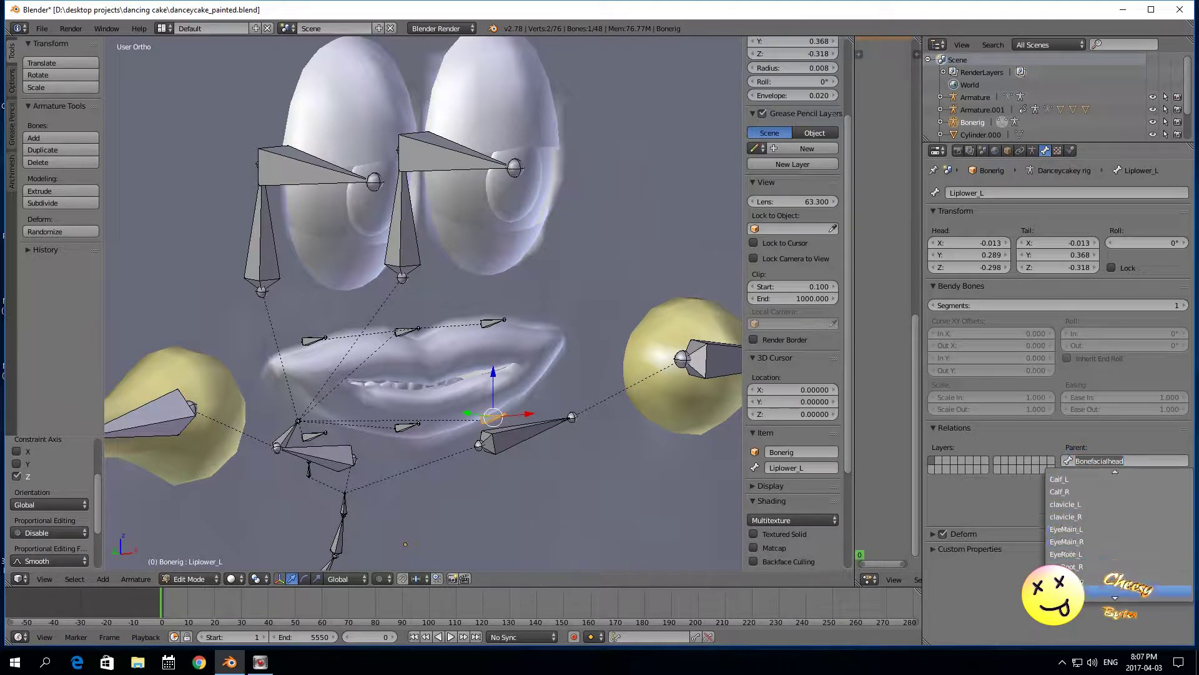
{"action": "scroll", "coordinate": [1096, 586], "scroll_direction": "down", "scroll_amount": 9}
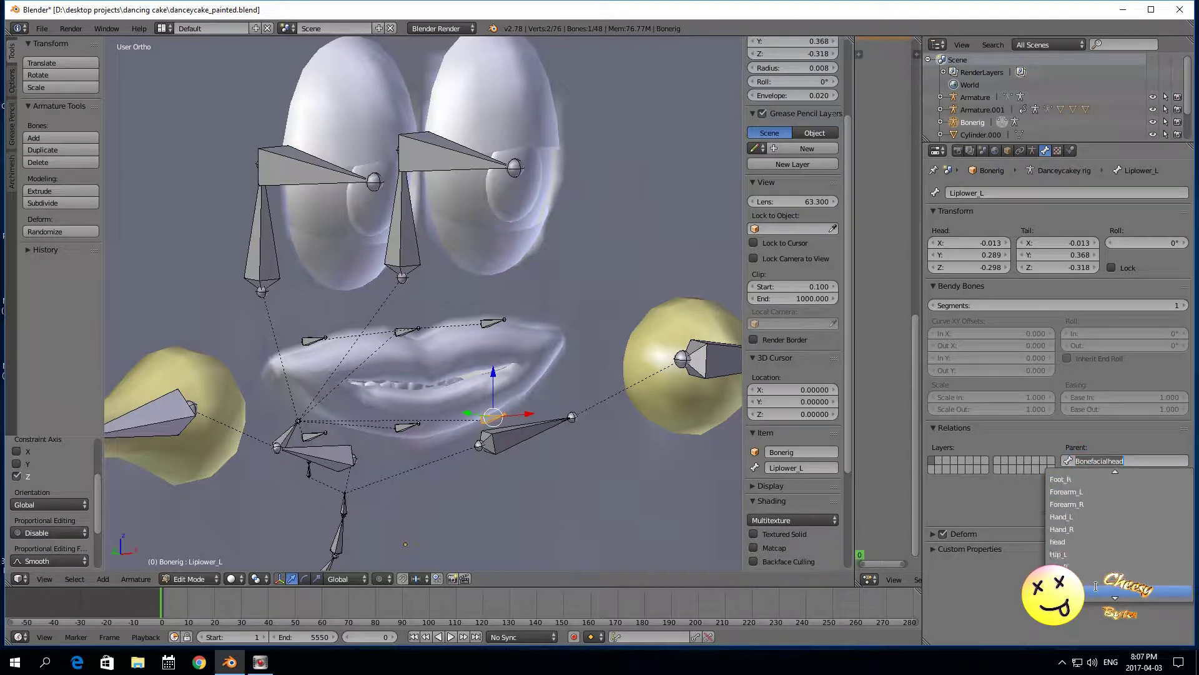
{"action": "left_click", "coordinate": [1096, 587]}
Step: Select the Liplower_R bone and set its parent to Liplower
{"action": "scroll", "coordinate": [417, 423], "scroll_direction": "down", "scroll_amount": 4}
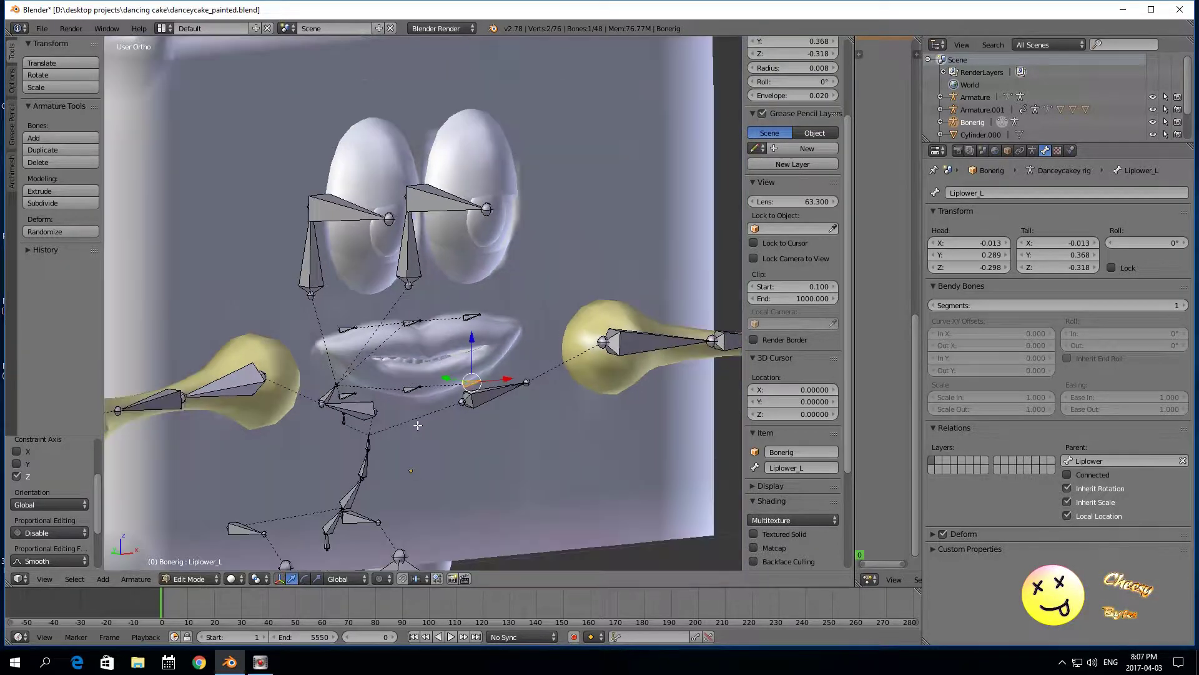
{"action": "middle_click_drag", "start_coordinate": [469, 456], "coordinate": [556, 506]}
{"action": "scroll", "coordinate": [556, 506], "scroll_direction": "up", "scroll_amount": 3}
{"action": "right_click", "coordinate": [377, 431]}
{"action": "left_click", "coordinate": [1082, 462]}
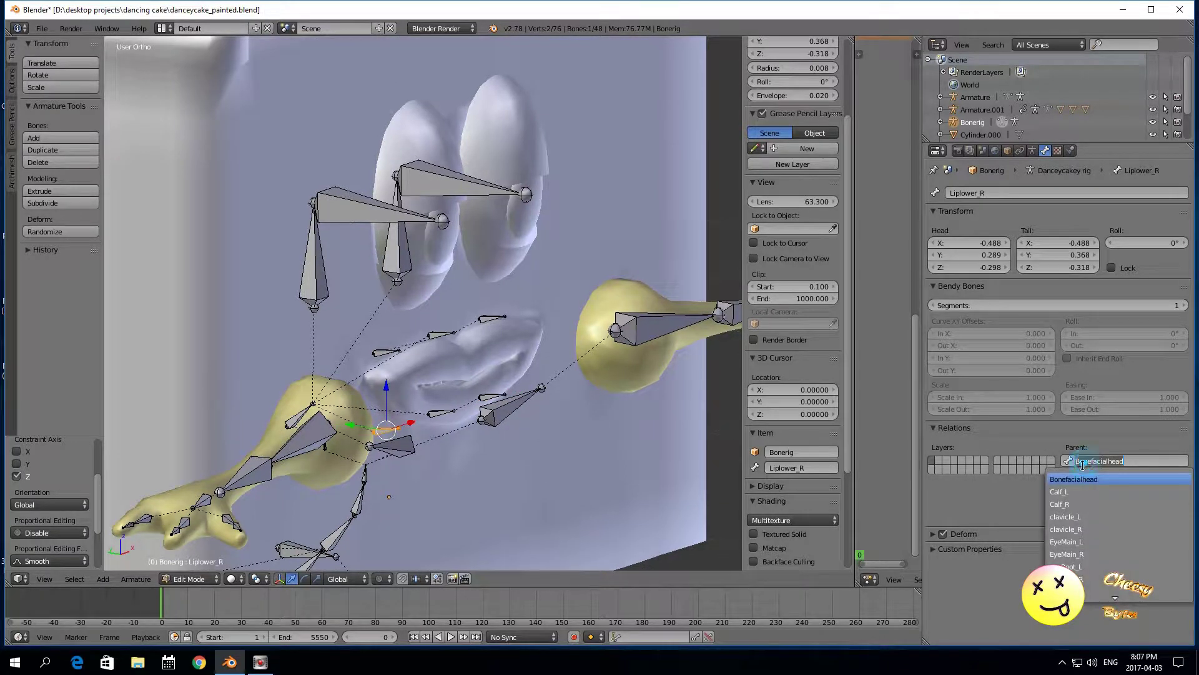
{"action": "scroll", "coordinate": [1085, 584], "scroll_direction": "down", "scroll_amount": 11}
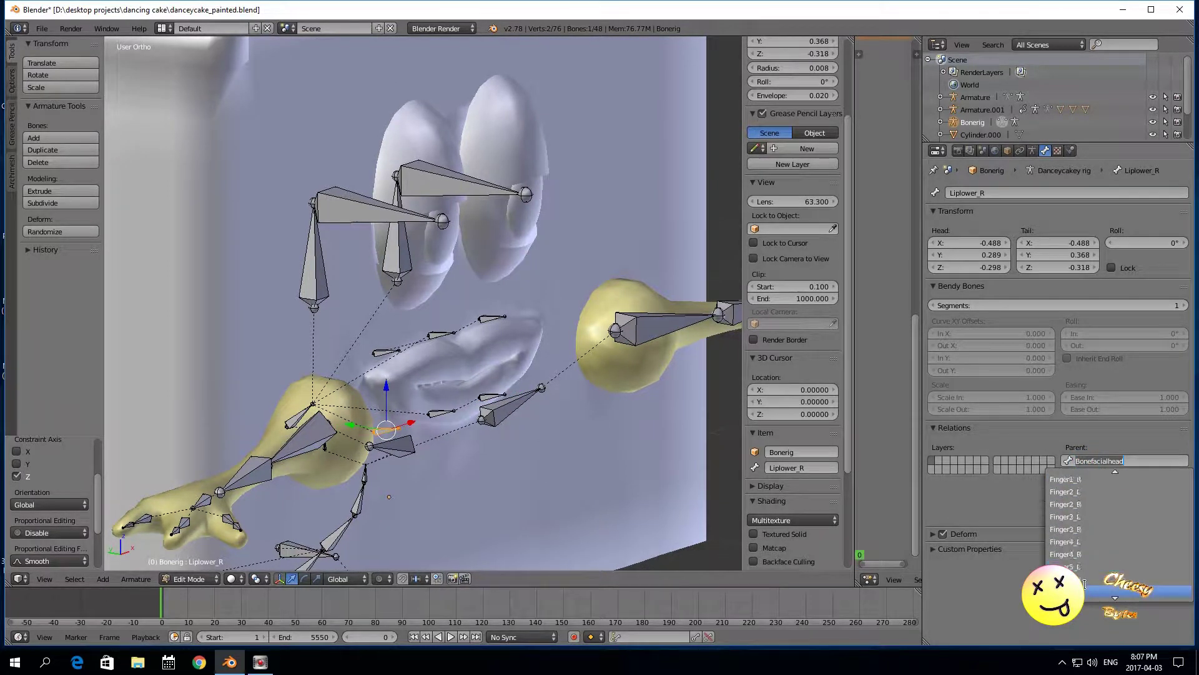
{"action": "scroll", "coordinate": [1085, 584], "scroll_direction": "down", "scroll_amount": 8}
{"action": "left_click", "coordinate": [1088, 584]}
Step: Select Liplower_L and Liplower_R together and raise them along Z to follow the curve of the lower lip
{"action": "middle_click_drag", "start_coordinate": [649, 409], "coordinate": [594, 407]}
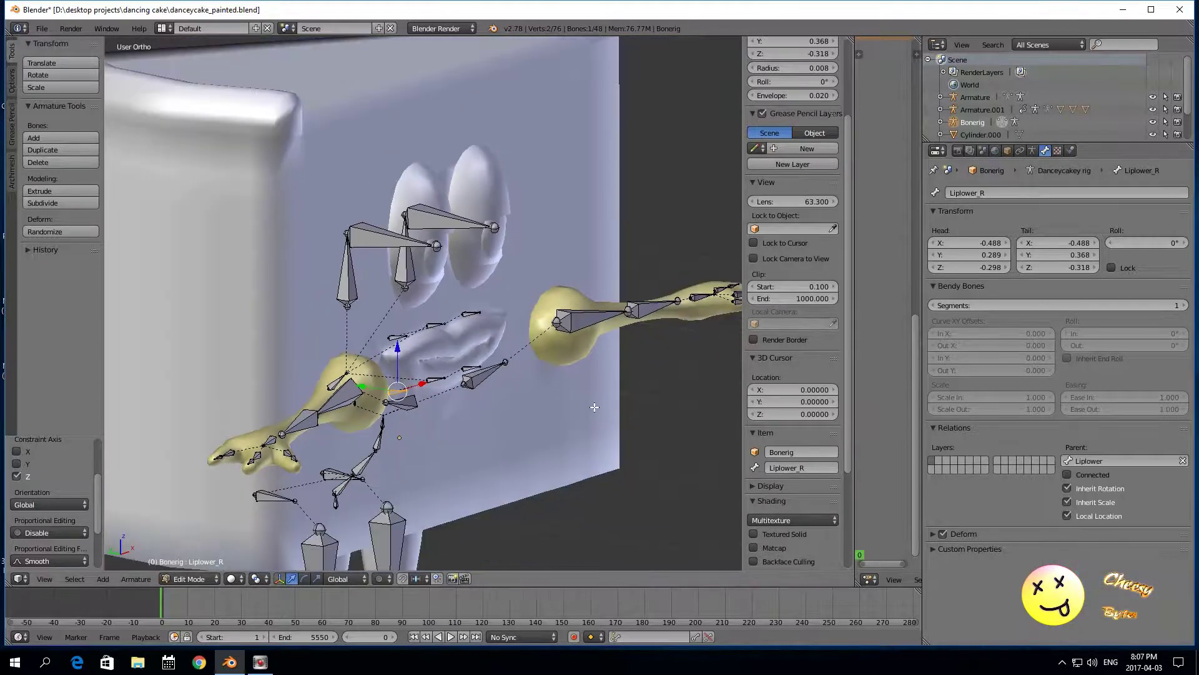
{"action": "middle_click_drag", "start_coordinate": [548, 446], "coordinate": [456, 415]}
{"action": "scroll", "coordinate": [441, 407], "scroll_direction": "up", "scroll_amount": 3}
{"action": "right_click", "coordinate": [454, 408]}
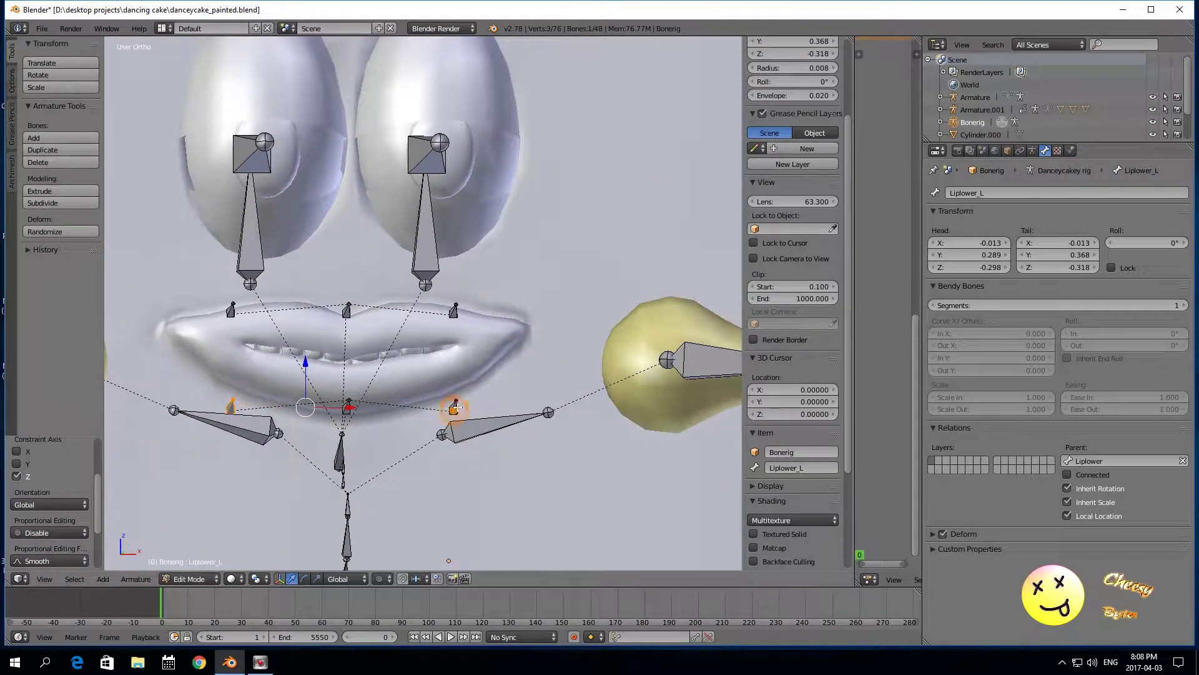
{"action": "middle_click_drag", "start_coordinate": [475, 490], "coordinate": [464, 371]}
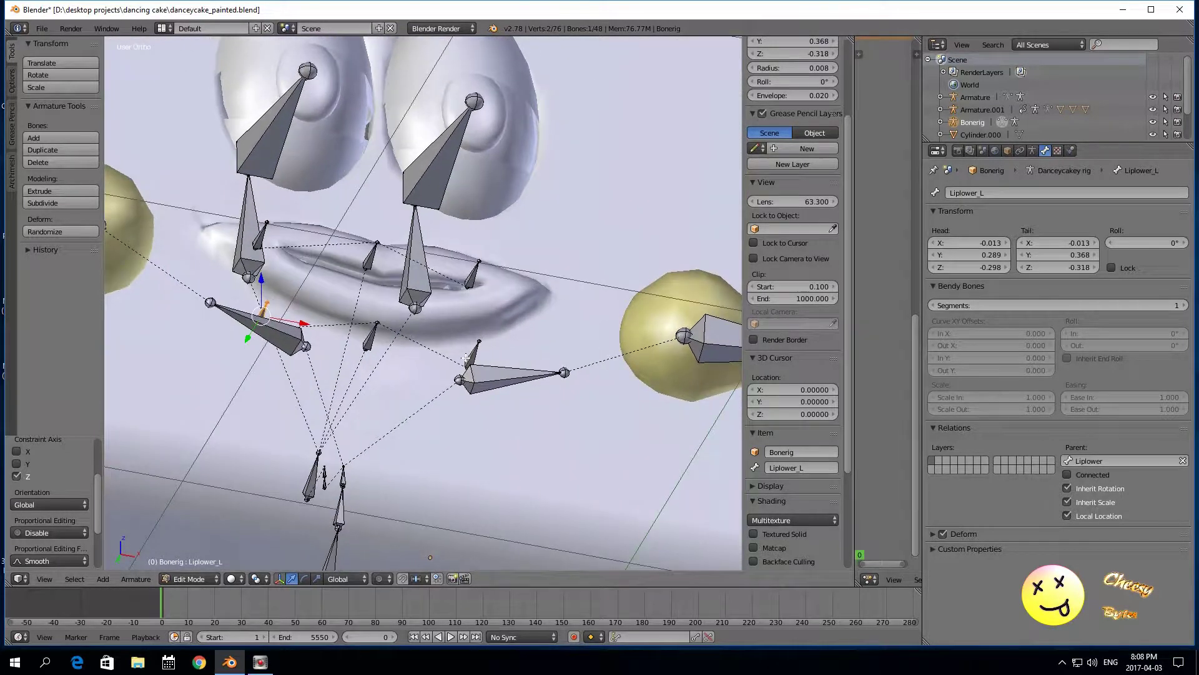
{"action": "right_click", "coordinate": [467, 348]}
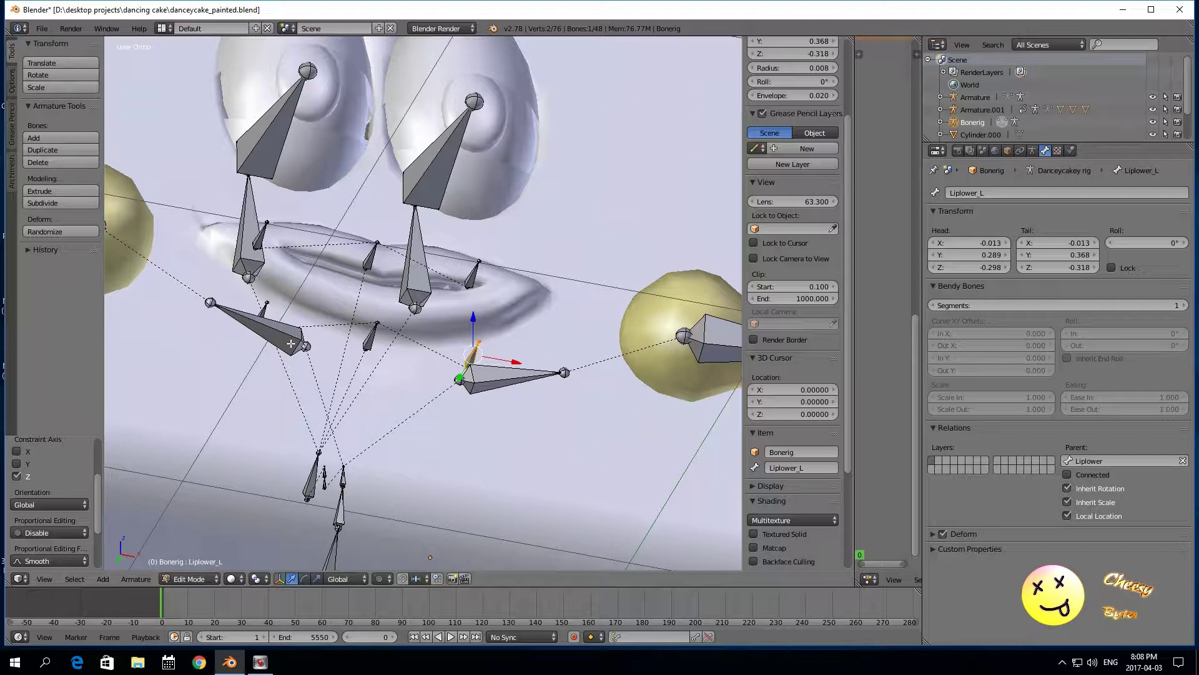
{"action": "scroll", "coordinate": [343, 351], "scroll_direction": "up", "scroll_amount": 1}
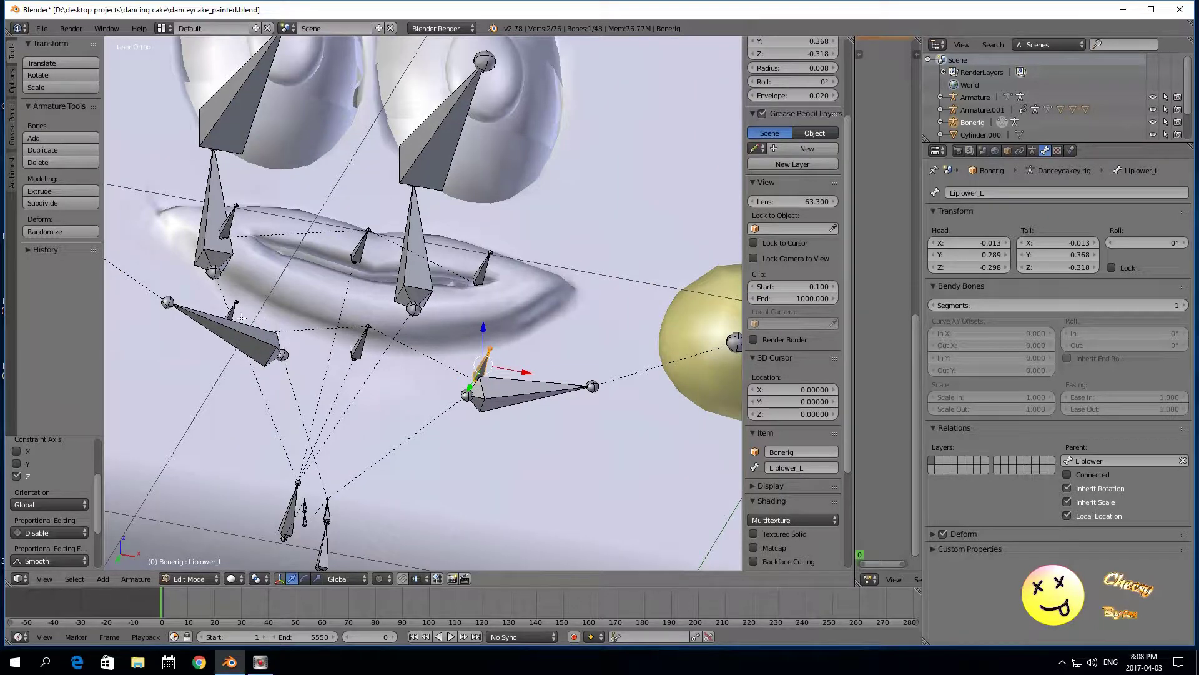
{"action": "right_click", "coordinate": [231, 308], "text": "shift"}
{"action": "middle_click_drag", "start_coordinate": [356, 304], "coordinate": [467, 487]}
{"action": "left_click_drag", "start_coordinate": [358, 375], "coordinate": [357, 349]}
Step: Move both outer lower lip bones forward along Y to the lip surface, temporarily disabling the rig's X-Ray display to judge their depth
{"action": "scroll", "coordinate": [378, 416], "scroll_direction": "down", "scroll_amount": 1}
{"action": "middle_click_drag", "start_coordinate": [379, 419], "coordinate": [446, 444]}
{"action": "key", "text": "g"}
{"action": "left_click", "coordinate": [413, 395]}
{"action": "left_click", "coordinate": [1009, 151]}
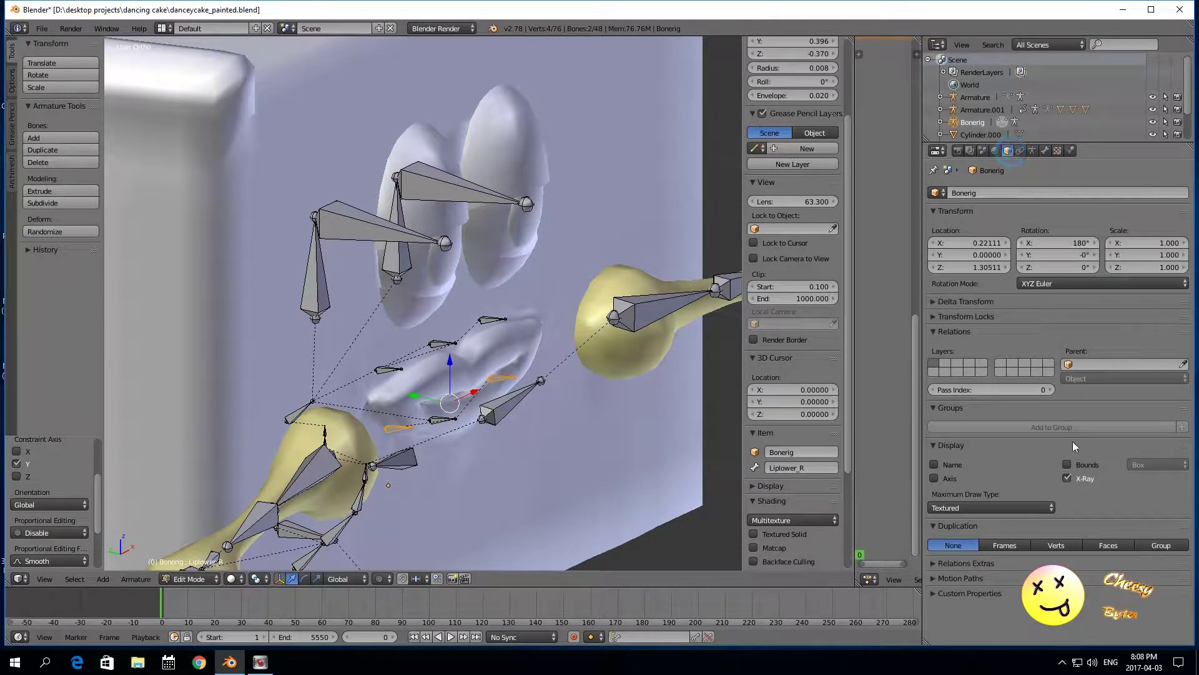
{"action": "left_click", "coordinate": [1067, 477]}
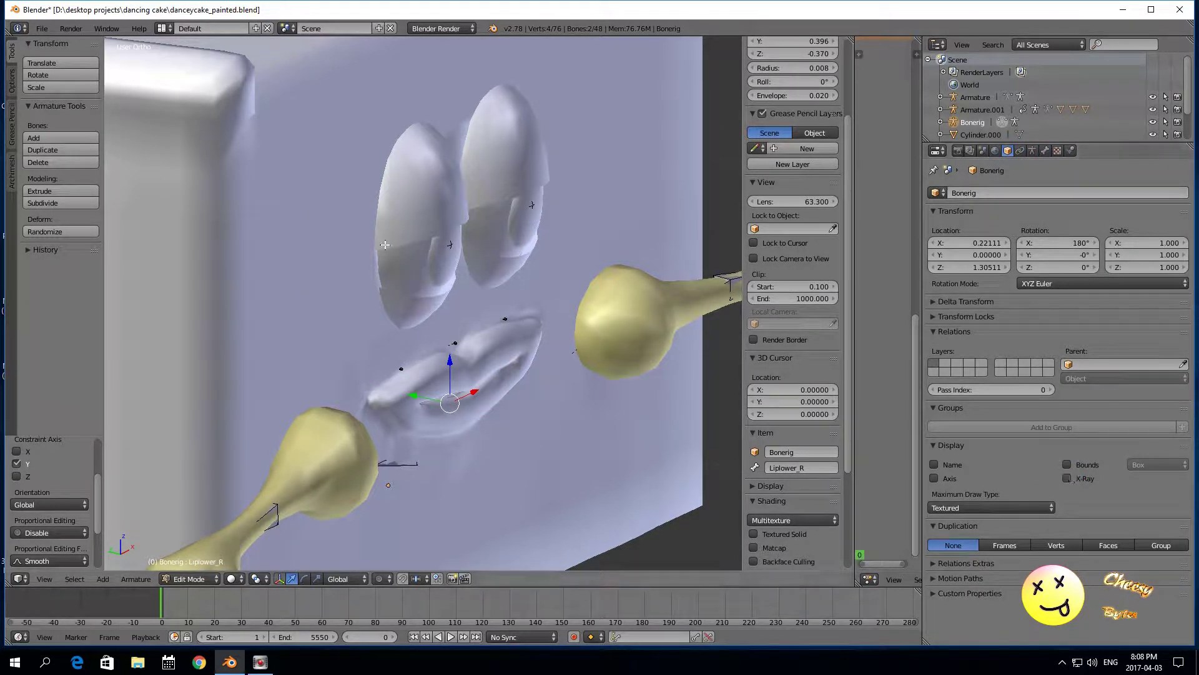
{"action": "left_click_drag", "start_coordinate": [413, 397], "coordinate": [424, 398]}
{"action": "middle_click_drag", "start_coordinate": [496, 438], "coordinate": [368, 406]}
{"action": "left_click", "coordinate": [1067, 478]}
Step: Move the middle Liplower bone forward along Y to the lip surface, temporarily disabling the rig's X-Ray display to judge its depth
{"action": "scroll", "coordinate": [465, 405], "scroll_direction": "up", "scroll_amount": 2}
{"action": "right_click", "coordinate": [310, 419]}
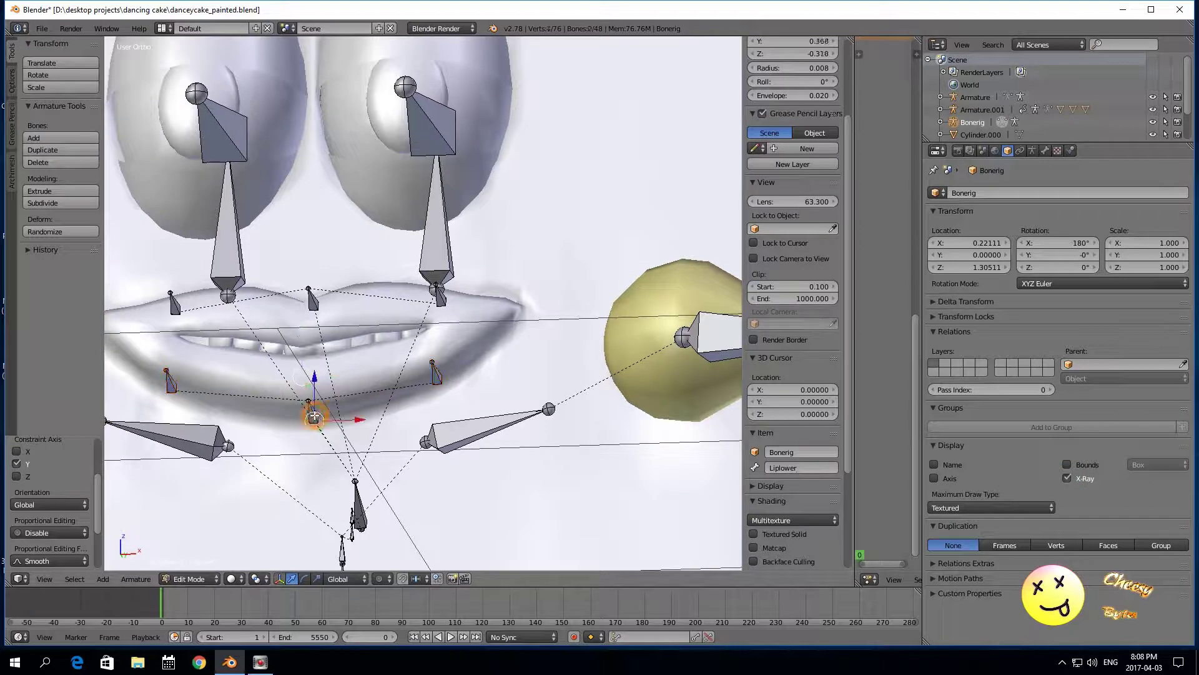
{"action": "scroll", "coordinate": [313, 419], "scroll_direction": "down", "scroll_amount": 3}
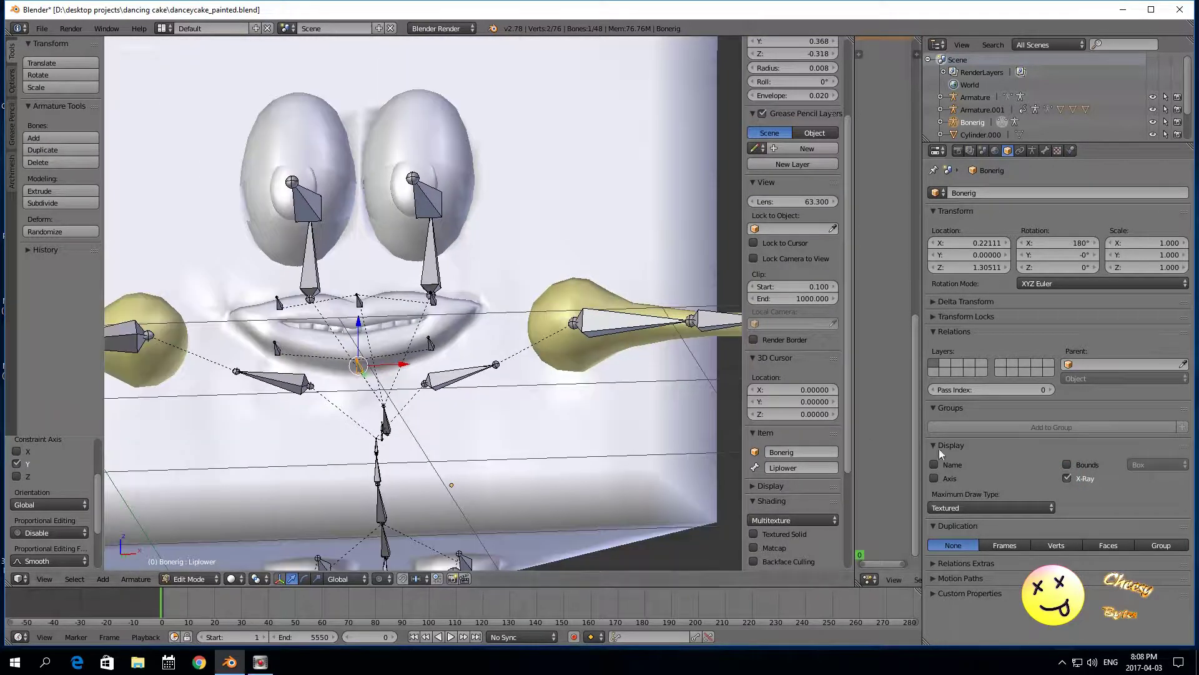
{"action": "left_click", "coordinate": [1067, 478]}
{"action": "middle_click_drag", "start_coordinate": [369, 351], "coordinate": [354, 385]}
{"action": "left_click_drag", "start_coordinate": [368, 370], "coordinate": [354, 376]}
{"action": "middle_click_drag", "start_coordinate": [348, 415], "coordinate": [398, 368]}
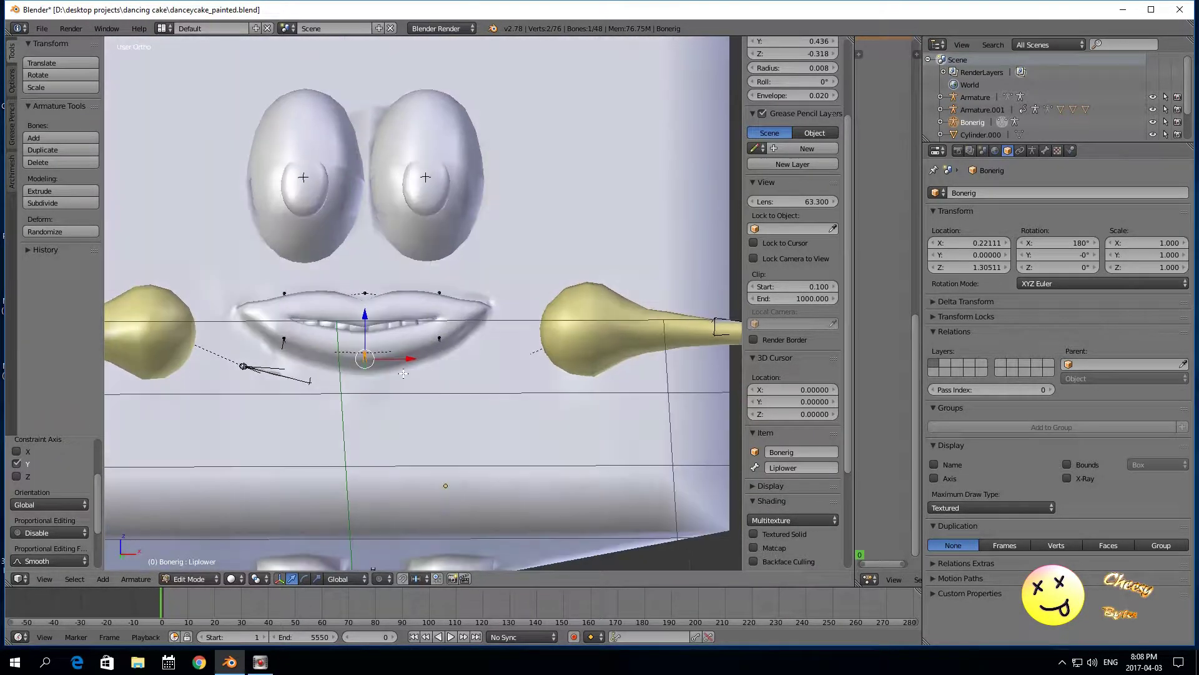
{"action": "left_click", "coordinate": [1071, 481]}
Step: Examine the placement of the lower lip bones against the mouth from the front
{"action": "scroll", "coordinate": [332, 316], "scroll_direction": "down", "scroll_amount": 3}
{"action": "scroll", "coordinate": [333, 315], "scroll_direction": "up", "scroll_amount": 4}
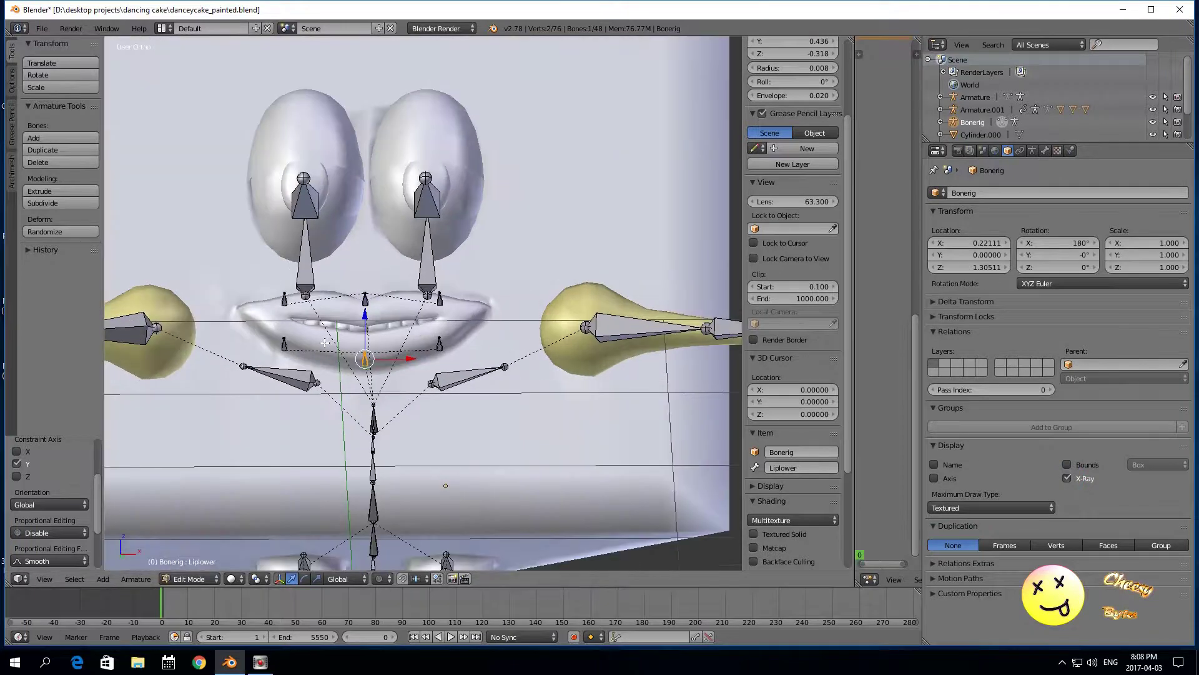
{"action": "right_click", "coordinate": [259, 357]}
{"action": "scroll", "coordinate": [379, 388], "scroll_direction": "down", "scroll_amount": 4}
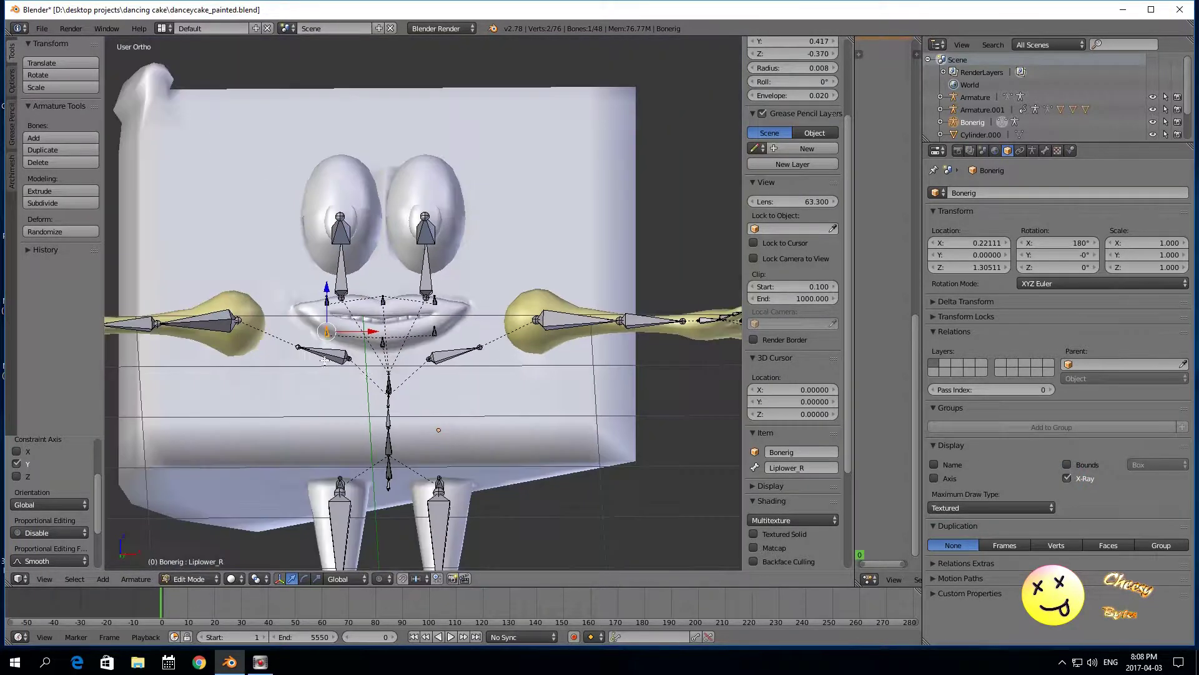
{"action": "scroll", "coordinate": [379, 387], "scroll_direction": "up", "scroll_amount": 4}
{"action": "scroll", "coordinate": [487, 306], "scroll_direction": "up", "scroll_amount": 2}
{"action": "scroll", "coordinate": [487, 306], "scroll_direction": "down", "scroll_amount": 2}
{"action": "scroll", "coordinate": [493, 300], "scroll_direction": "up", "scroll_amount": 1}
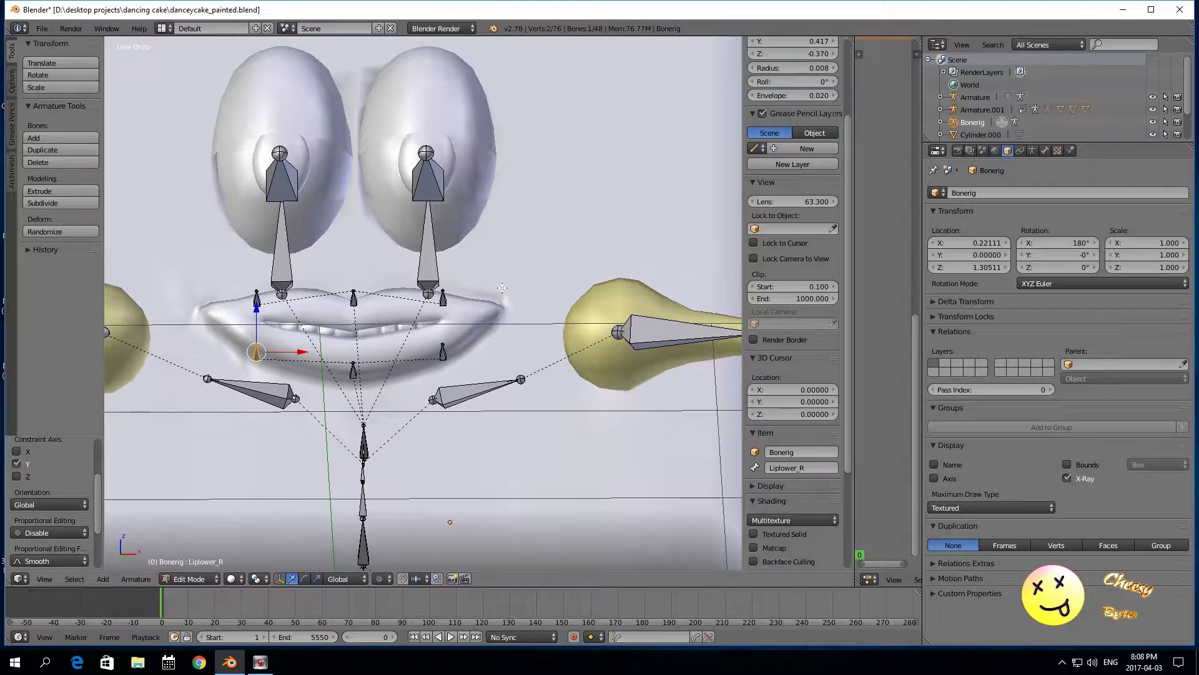
Step: Duplicate the Liplower_L bone and place the copy at the adjacent mouth corner by moving it along X and Z
{"action": "right_click", "coordinate": [443, 362]}
{"action": "scroll", "coordinate": [484, 335], "scroll_direction": "down", "scroll_amount": 1}
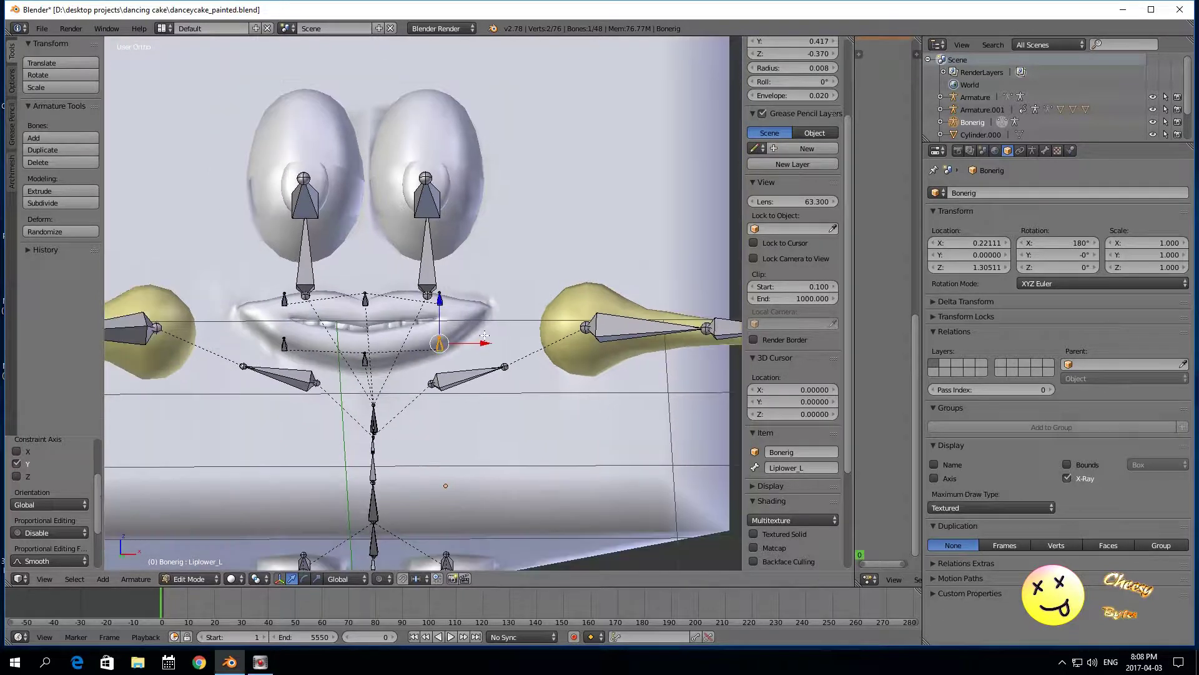
{"action": "key", "text": "shift+d"}
{"action": "key", "text": "x"}
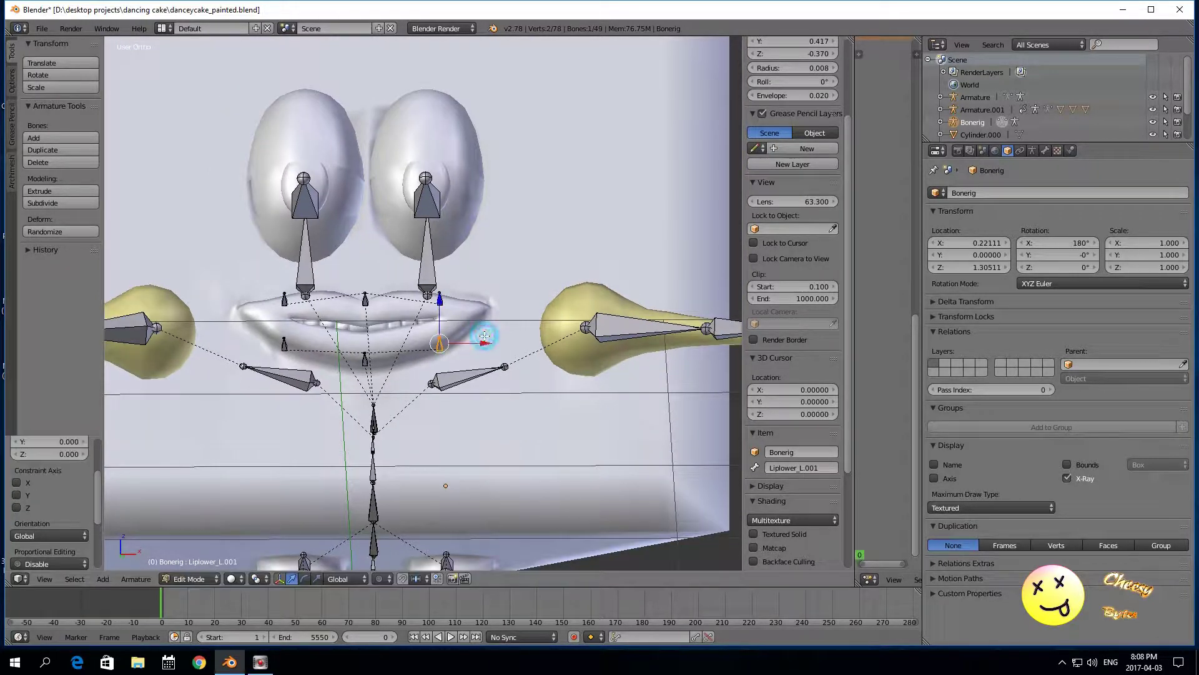
{"action": "left_click", "coordinate": [516, 324]}
{"action": "left_click_drag", "start_coordinate": [479, 300], "coordinate": [485, 262]}
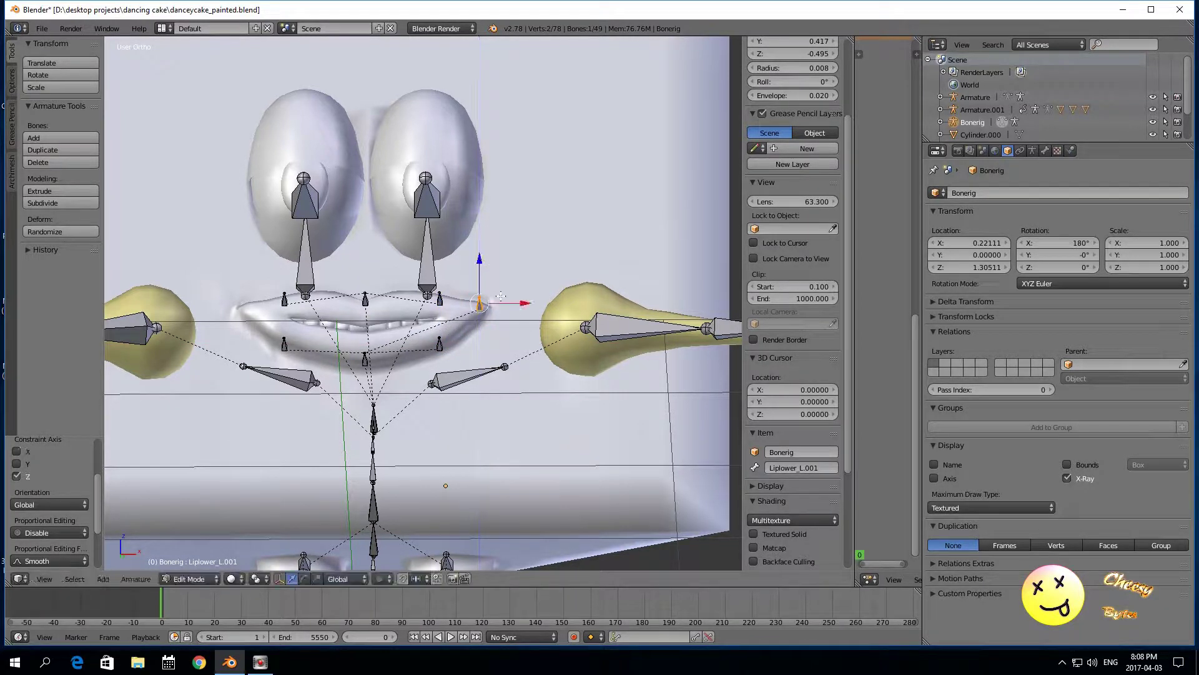
{"action": "left_click_drag", "start_coordinate": [518, 303], "coordinate": [525, 304]}
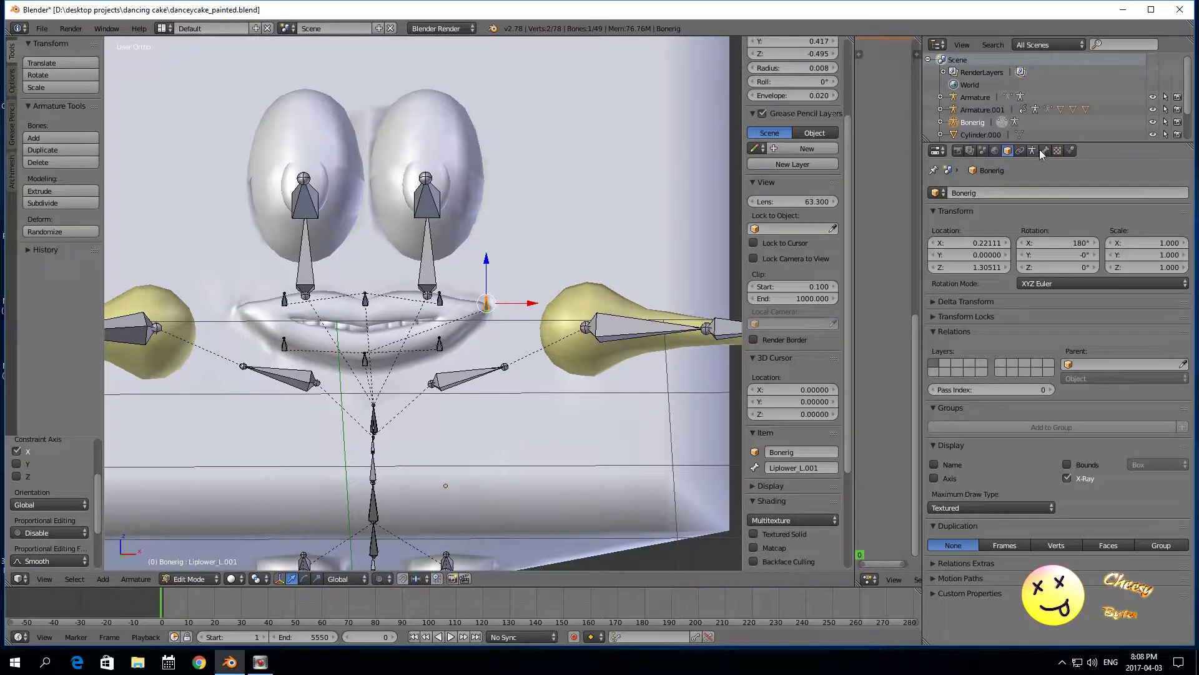
Step: Rename the new mouth corner bone lipcorner_L
{"action": "left_click", "coordinate": [1044, 150]}
{"action": "left_click", "coordinate": [1004, 193]}
{"action": "key", "text": "BackSpace"}
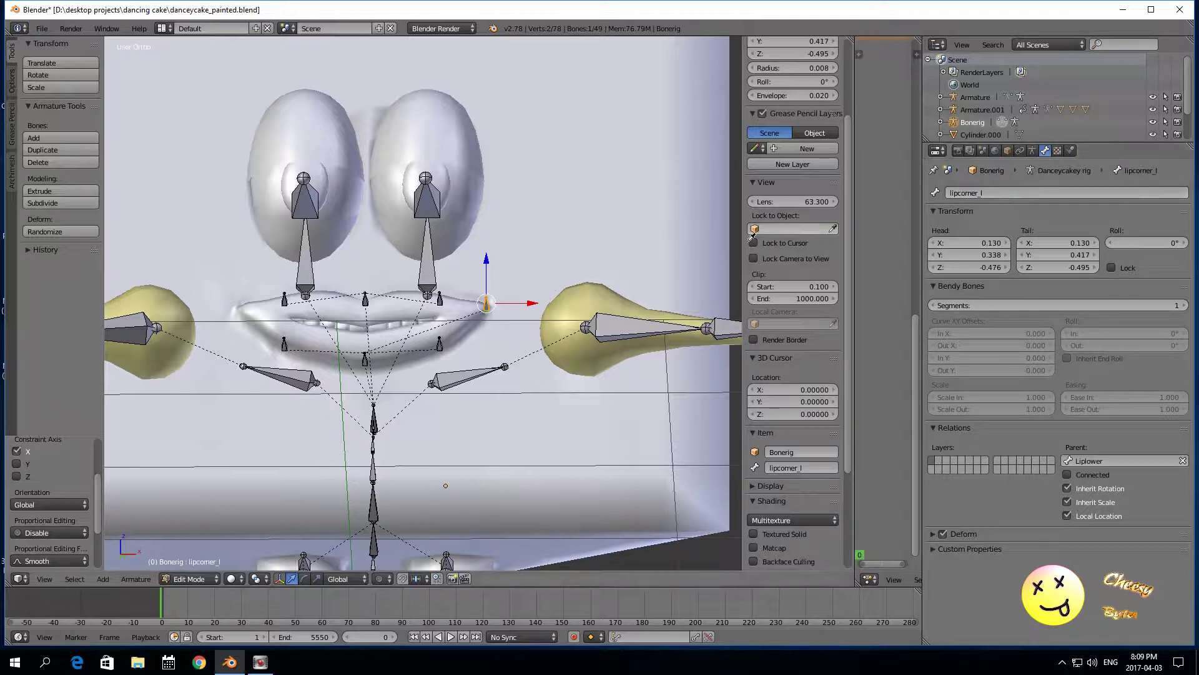
{"action": "left_click", "coordinate": [995, 191]}
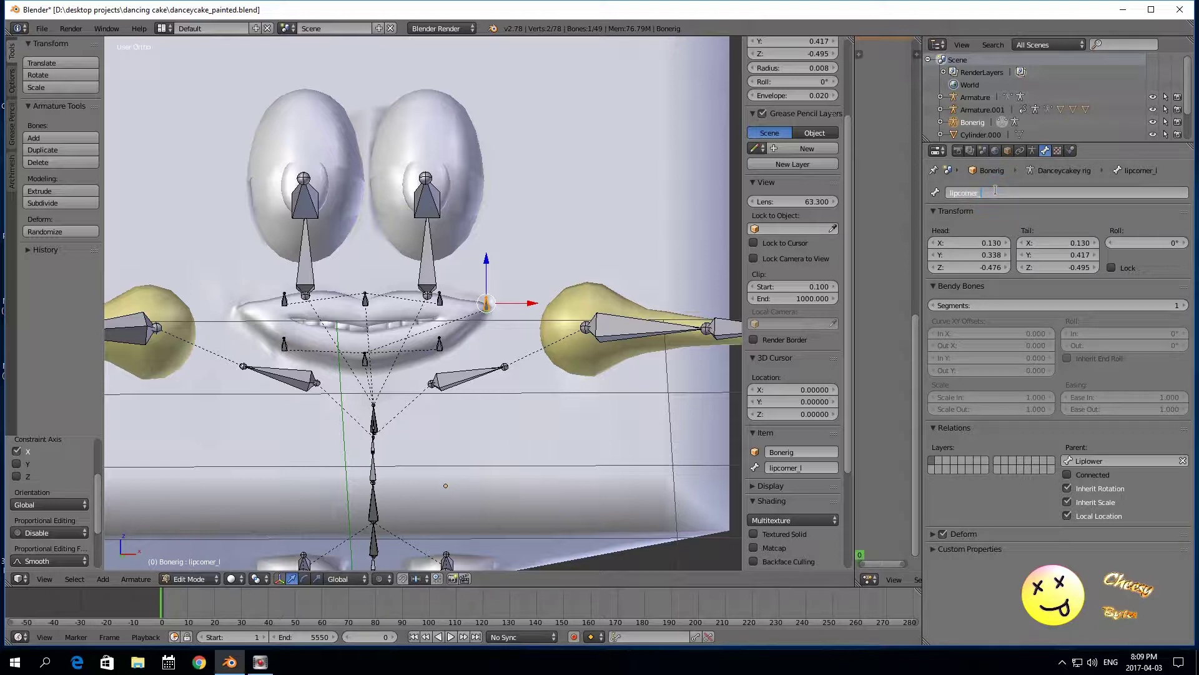
{"action": "key", "text": "Return"}
Step: Duplicate the lipcorner_L bone and move the copy along X to the opposite mouth corner
{"action": "scroll", "coordinate": [281, 341], "scroll_direction": "up", "scroll_amount": 1}
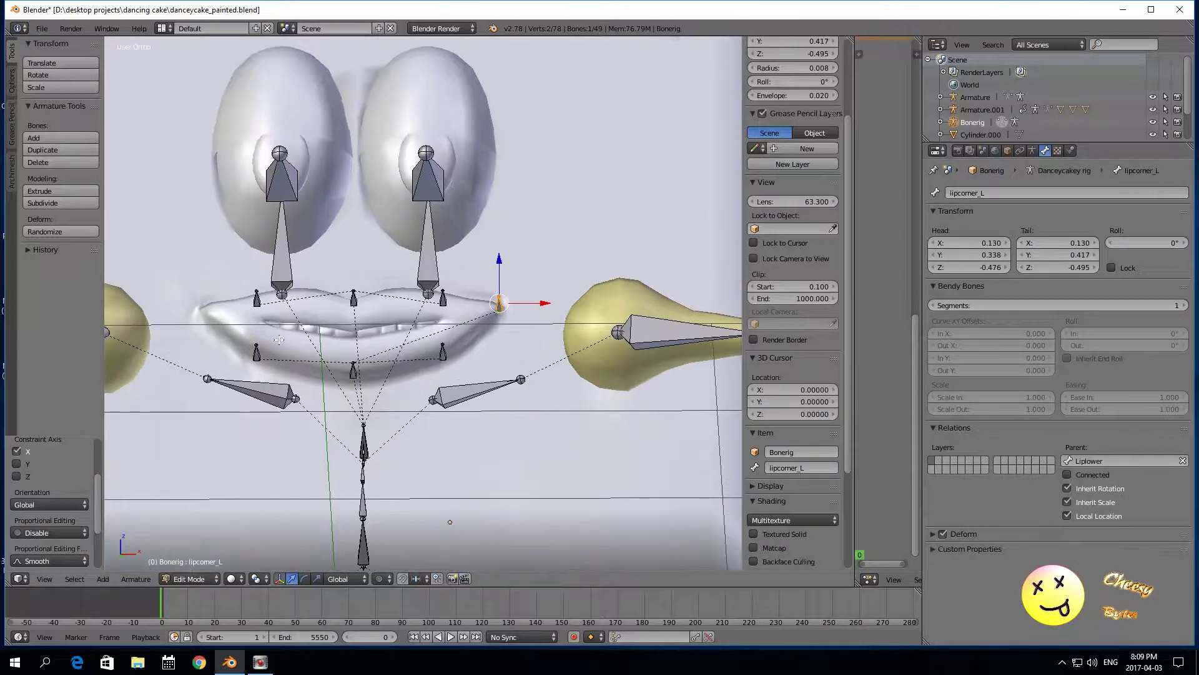
{"action": "right_click", "coordinate": [257, 353]}
{"action": "right_click", "coordinate": [500, 305]}
{"action": "key", "text": "shift+d"}
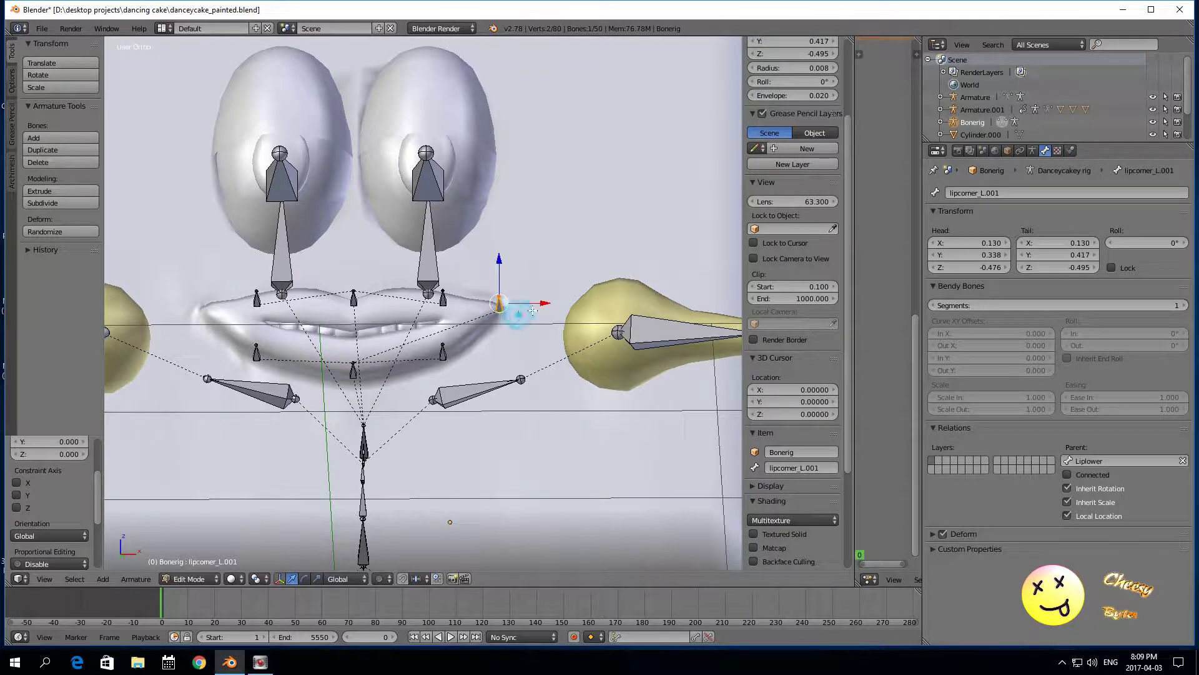
{"action": "key", "text": "x"}
{"action": "left_click", "coordinate": [253, 310]}
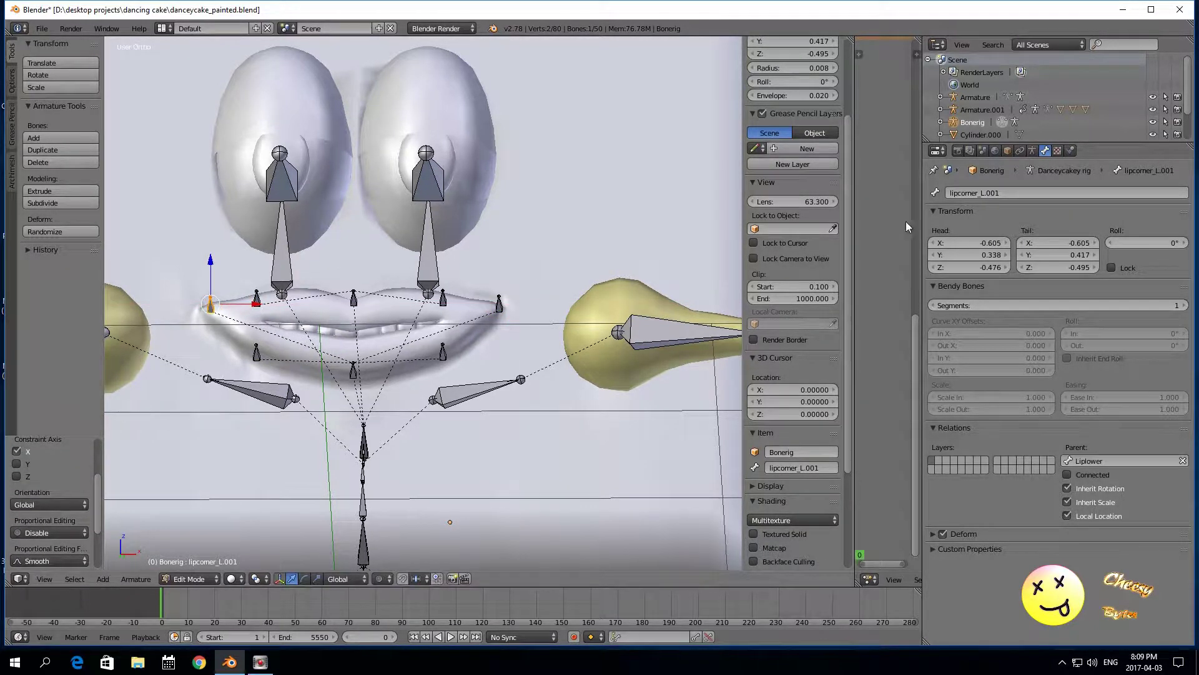
Step: Rename the duplicated mouth corner bone lipcorner_R
{"action": "left_click", "coordinate": [1023, 189]}
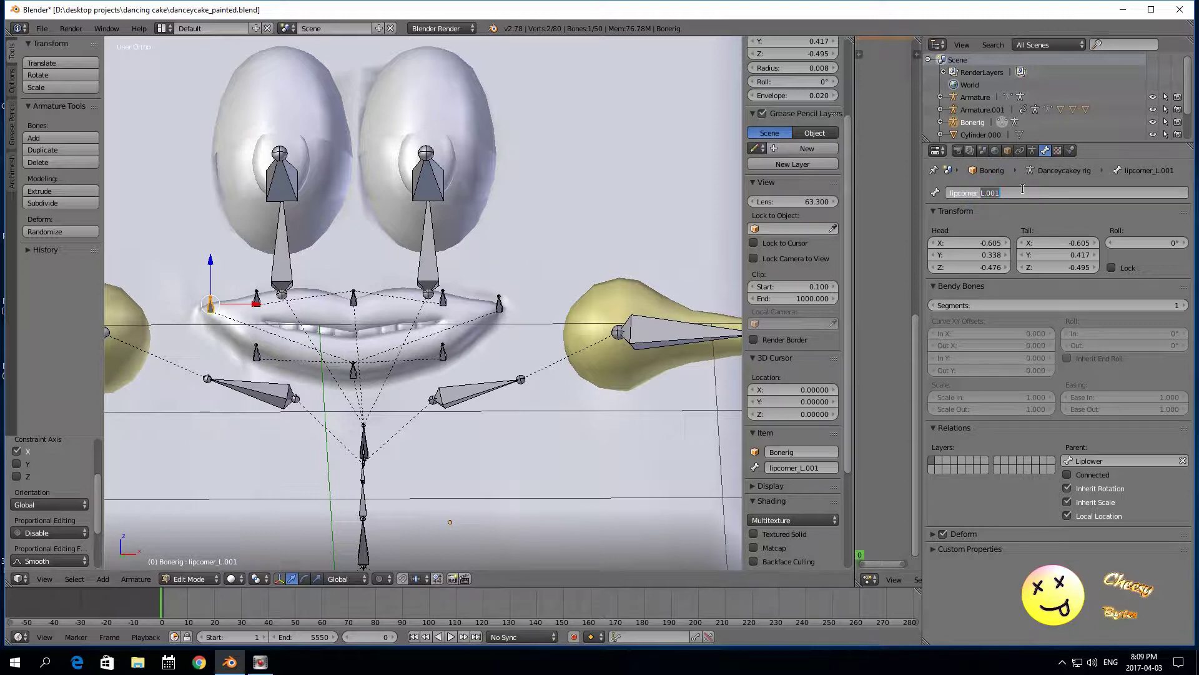
{"action": "type", "text": "R"}
{"action": "key", "text": "Return"}
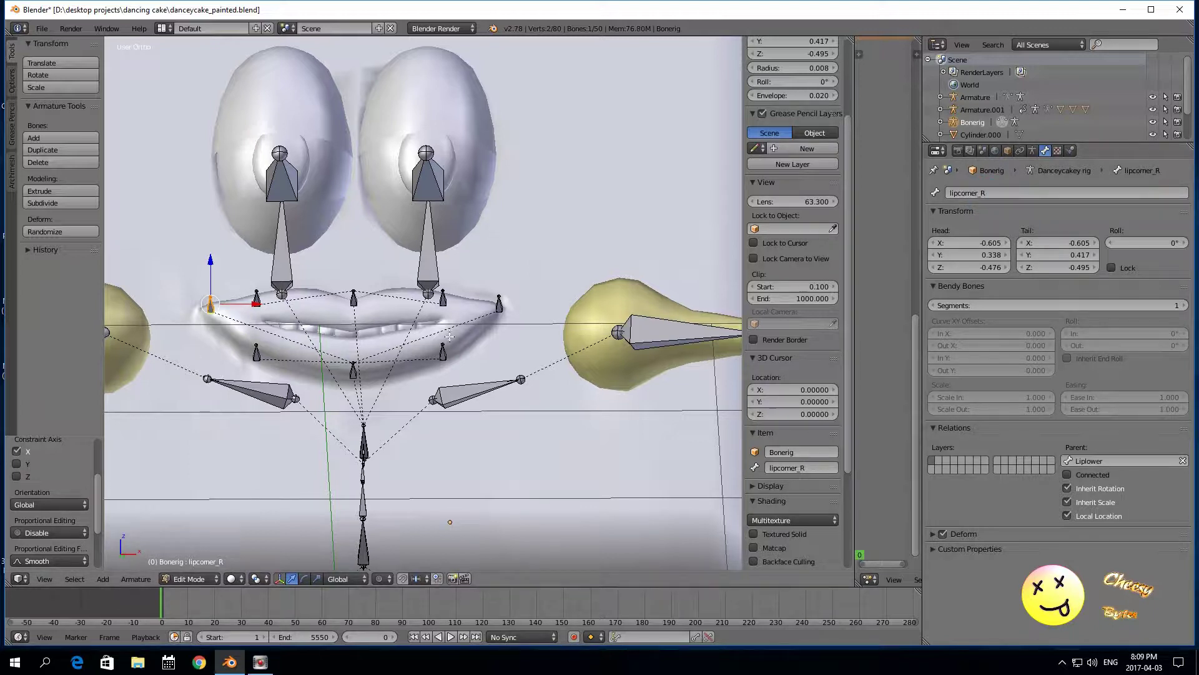
Step: Check the names of the lower lip bones and the original mouth corner bone by selecting each one
{"action": "right_click", "coordinate": [444, 355]}
{"action": "right_click", "coordinate": [442, 352]}
{"action": "right_click", "coordinate": [355, 373]}
{"action": "right_click", "coordinate": [256, 355]}
{"action": "right_click", "coordinate": [498, 306]}
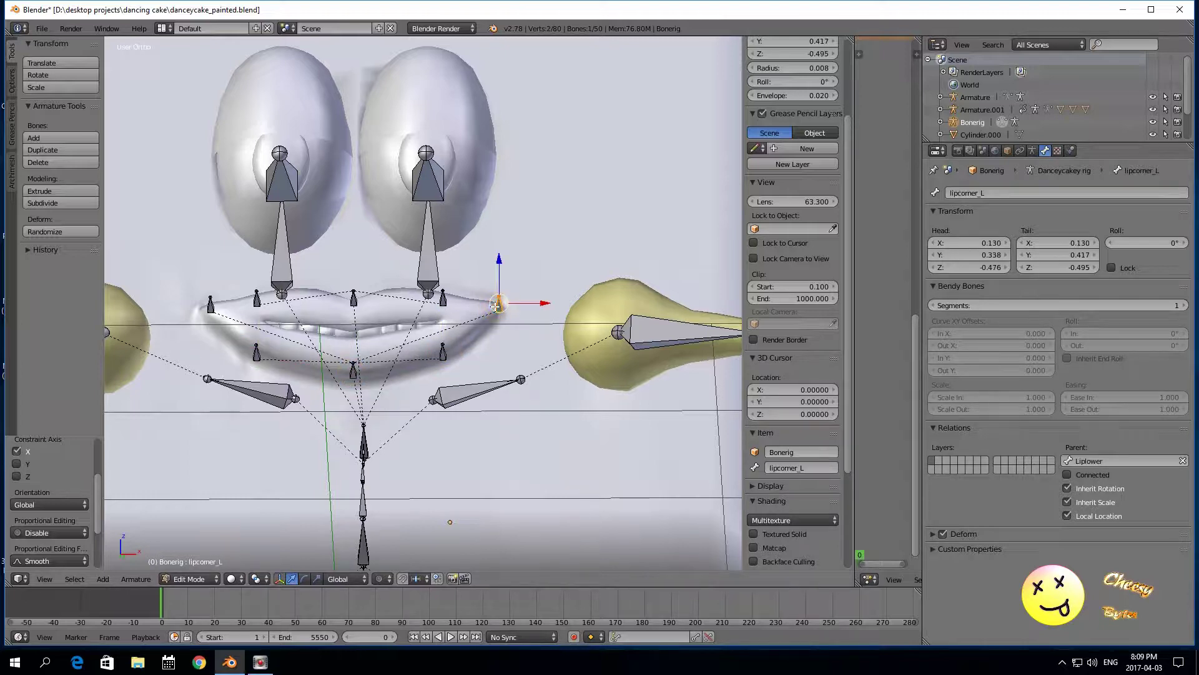
{"action": "scroll", "coordinate": [500, 309], "scroll_direction": "down", "scroll_amount": 3}
{"action": "middle_click_drag", "start_coordinate": [521, 456], "coordinate": [551, 485]}
{"action": "scroll", "coordinate": [489, 467], "scroll_direction": "up", "scroll_amount": 3}
Step: Duplicate the Bonefacialhead bone and move the copy along Y toward the mouth
{"action": "left_click", "coordinate": [196, 581]}
{"action": "scroll", "coordinate": [466, 487], "scroll_direction": "down", "scroll_amount": 2}
{"action": "middle_click_drag", "start_coordinate": [593, 508], "coordinate": [415, 504]}
{"action": "scroll", "coordinate": [484, 456], "scroll_direction": "up", "scroll_amount": 4}
{"action": "right_click", "coordinate": [556, 444]}
{"action": "scroll", "coordinate": [560, 443], "scroll_direction": "down", "scroll_amount": 1}
{"action": "scroll", "coordinate": [569, 451], "scroll_direction": "up", "scroll_amount": 2}
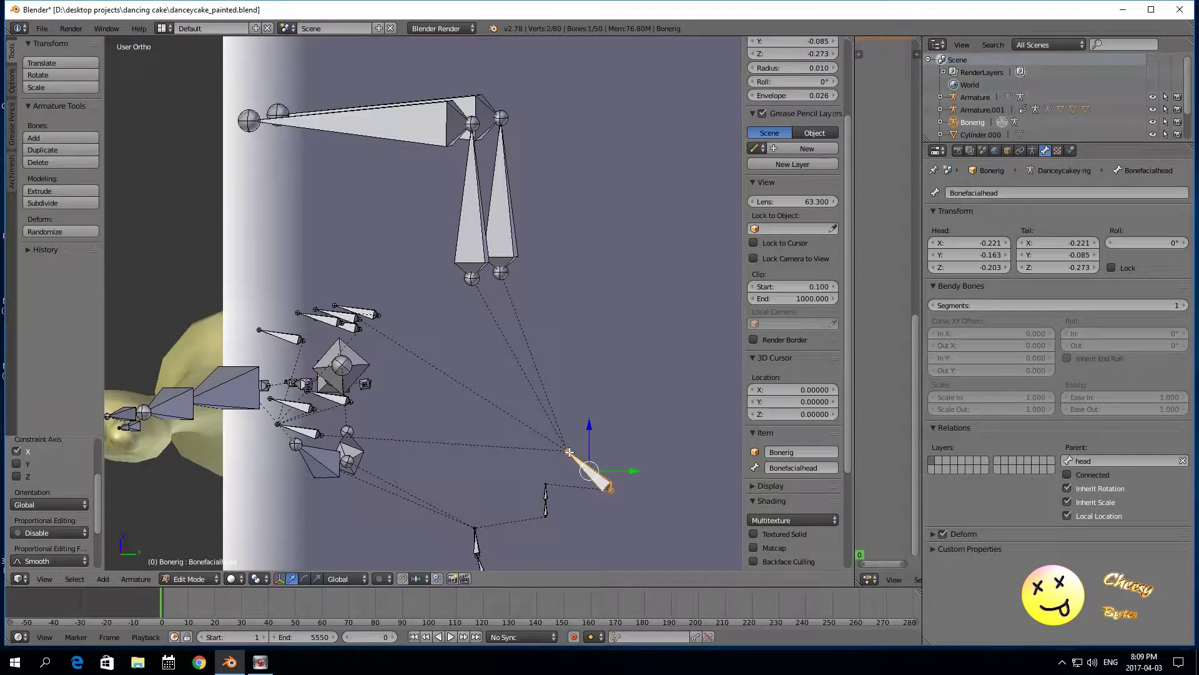
{"action": "scroll", "coordinate": [569, 452], "scroll_direction": "down", "scroll_amount": 2}
{"action": "key", "text": "shift+d"}
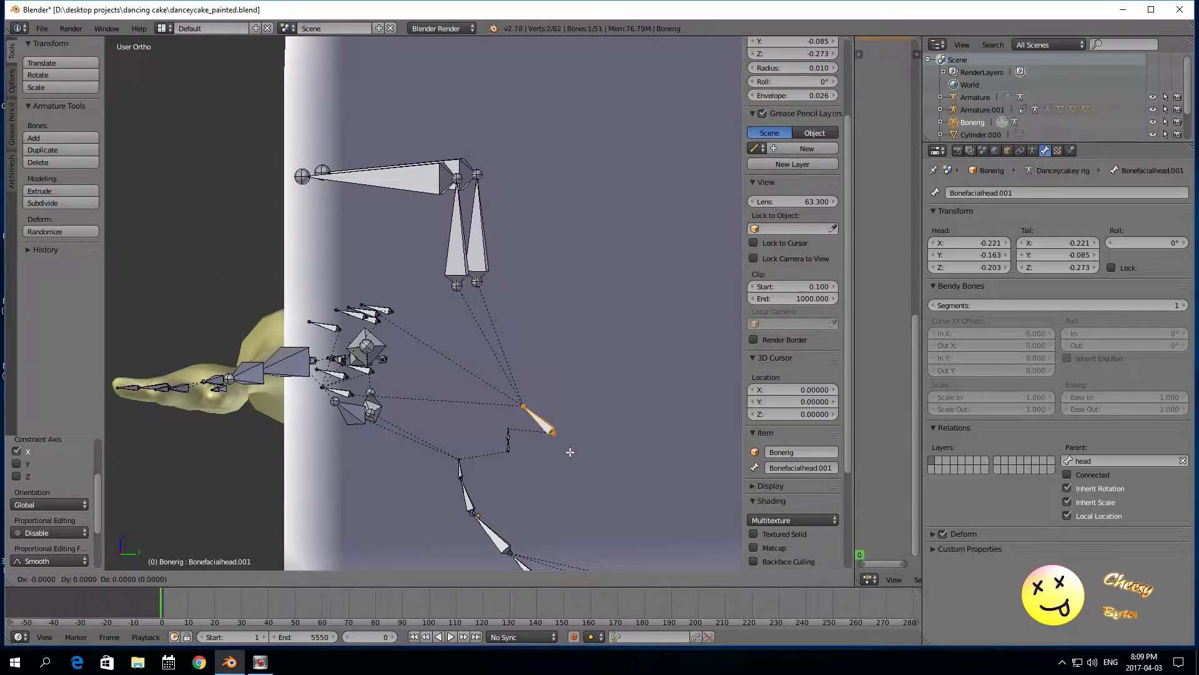
{"action": "right_click", "coordinate": [570, 452]}
{"action": "left_click_drag", "start_coordinate": [588, 419], "coordinate": [499, 418]}
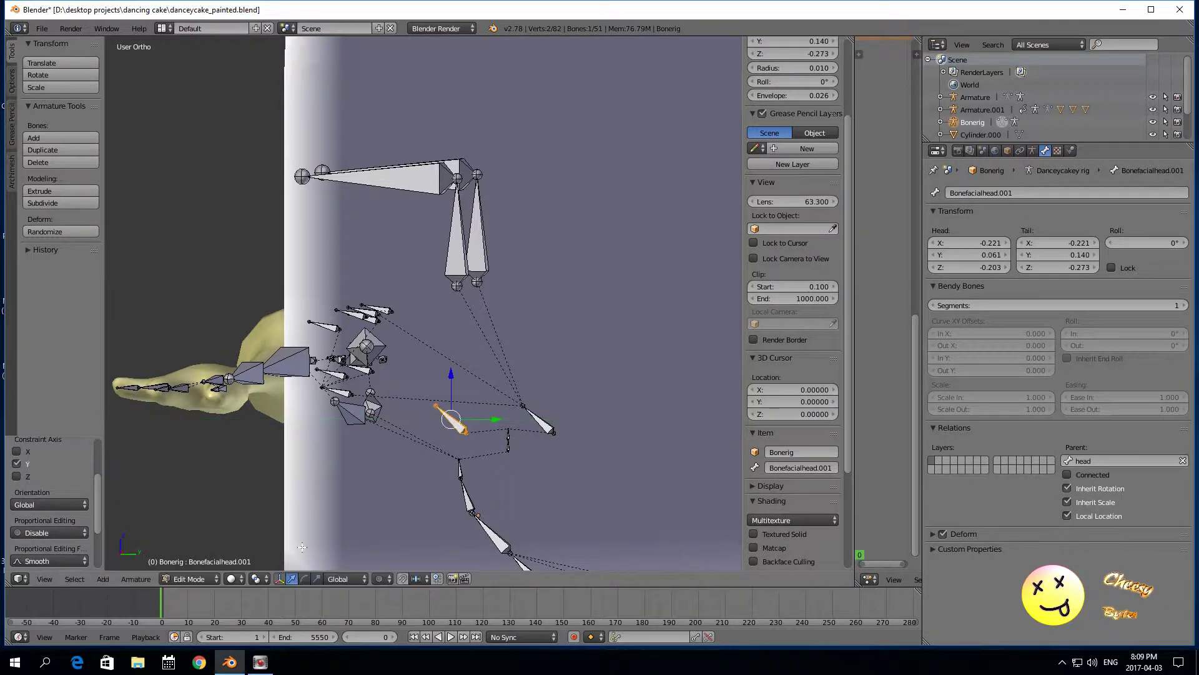
Step: Show the model in wireframe and move the duplicated bone along Z and Y to the back of the mouth
{"action": "left_click", "coordinate": [237, 578]}
{"action": "left_click", "coordinate": [265, 550]}
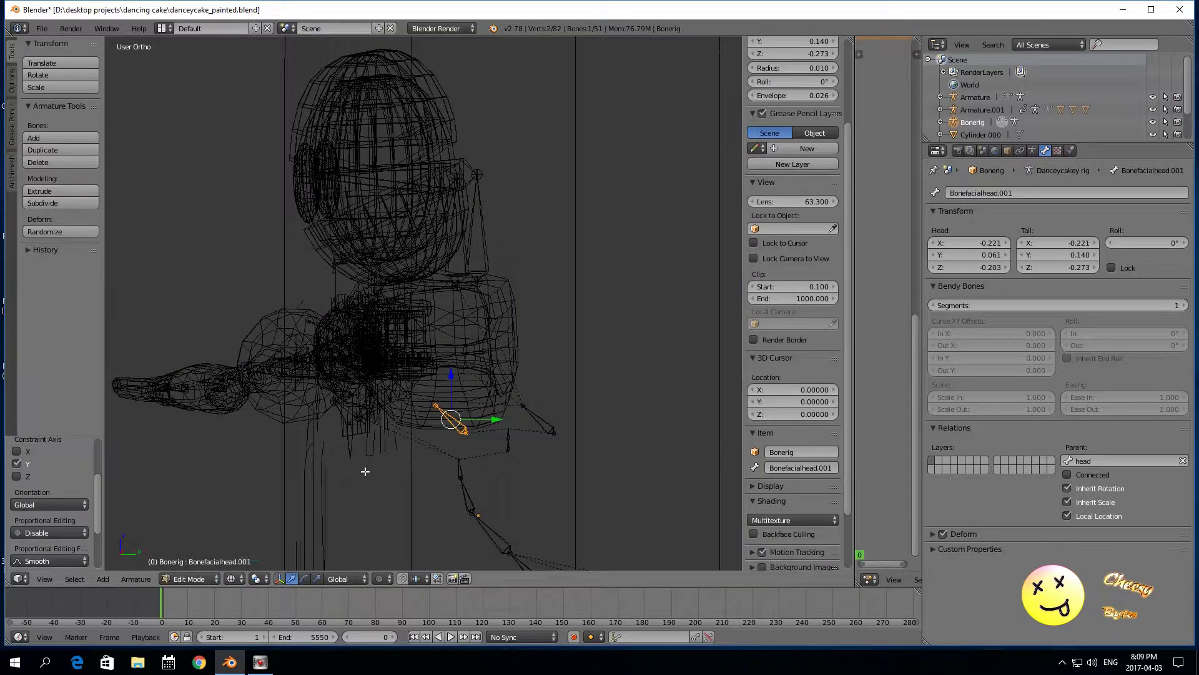
{"action": "left_click_drag", "start_coordinate": [462, 425], "coordinate": [465, 379]}
{"action": "left_click_drag", "start_coordinate": [501, 423], "coordinate": [574, 415]}
{"action": "middle_click_drag", "start_coordinate": [574, 415], "coordinate": [562, 477]}
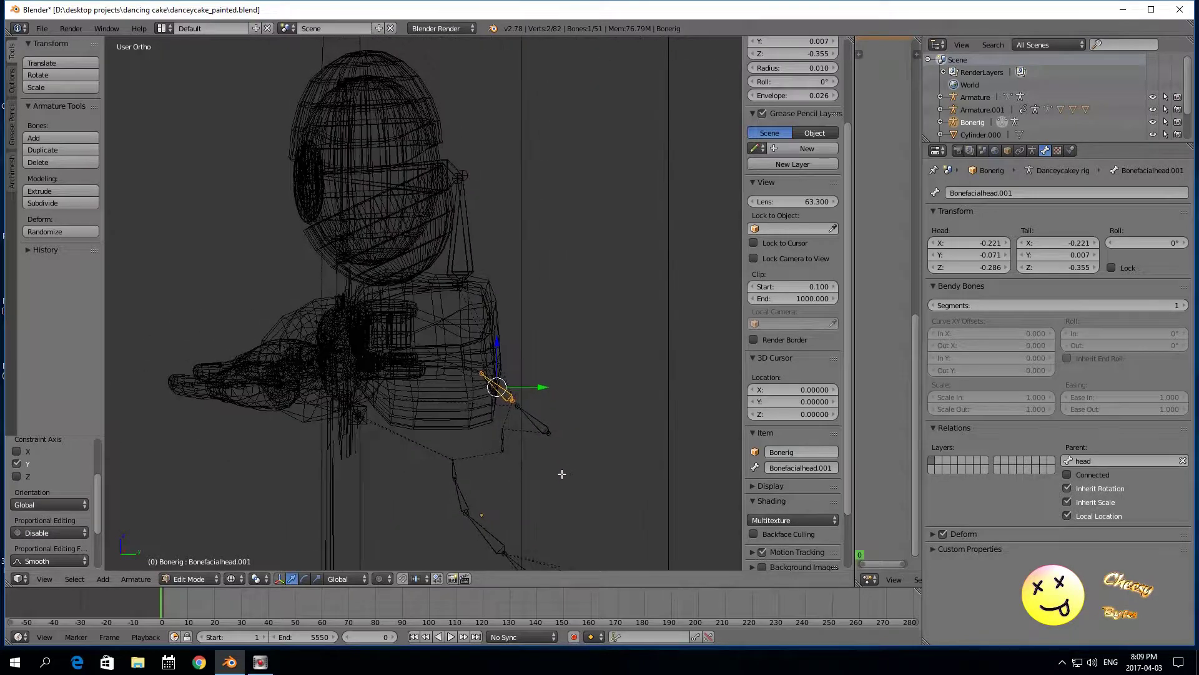
Step: Rename the duplicated bone JawRoot and set its parent to Bonefacialhead
{"action": "left_click", "coordinate": [1017, 192]}
{"action": "key", "text": "BackSpace"}
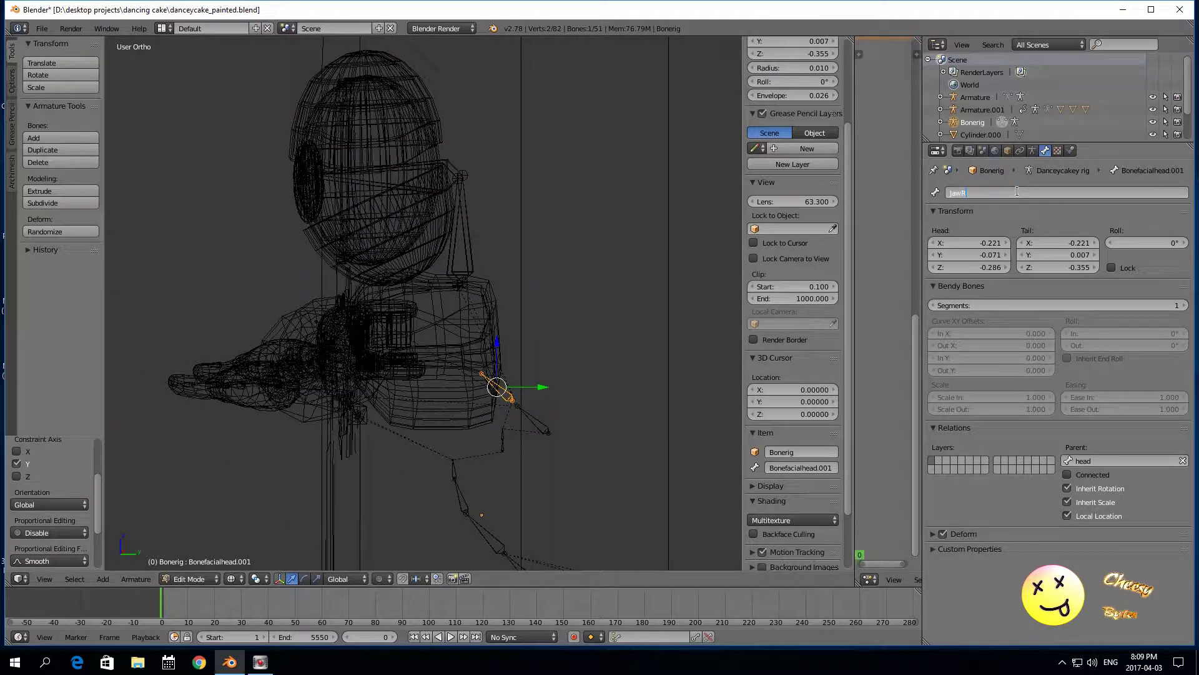
{"action": "key", "text": "Return"}
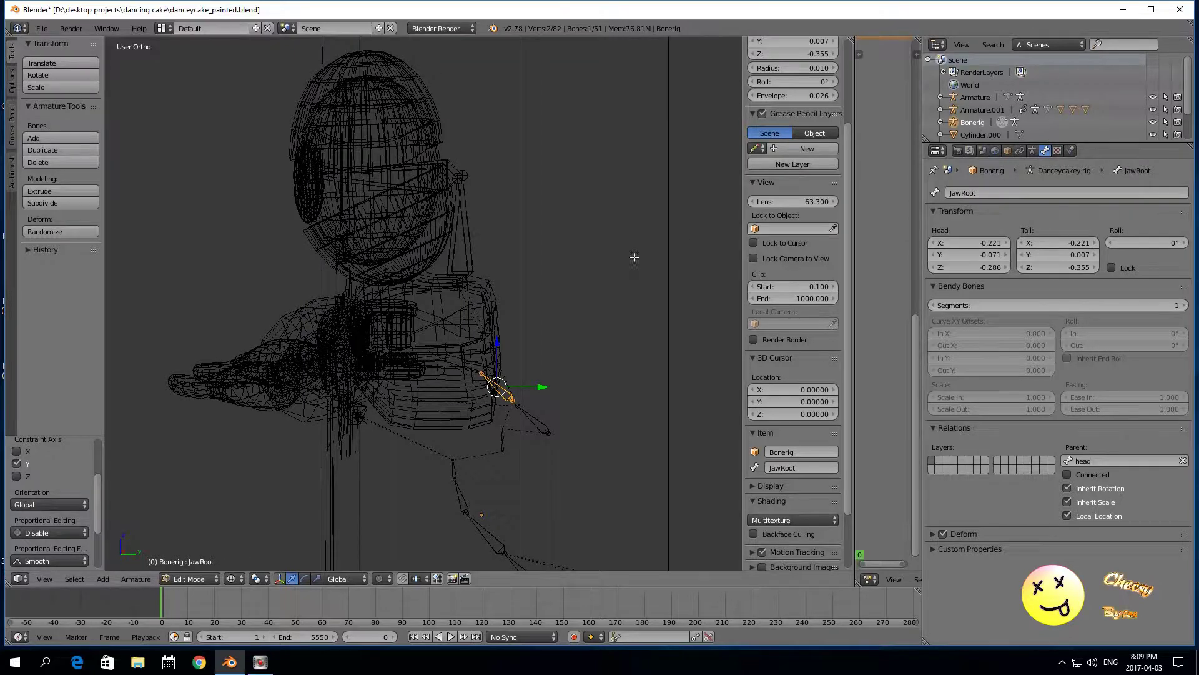
{"action": "scroll", "coordinate": [616, 299], "scroll_direction": "up", "scroll_amount": 5}
{"action": "scroll", "coordinate": [585, 477], "scroll_direction": "down", "scroll_amount": 2}
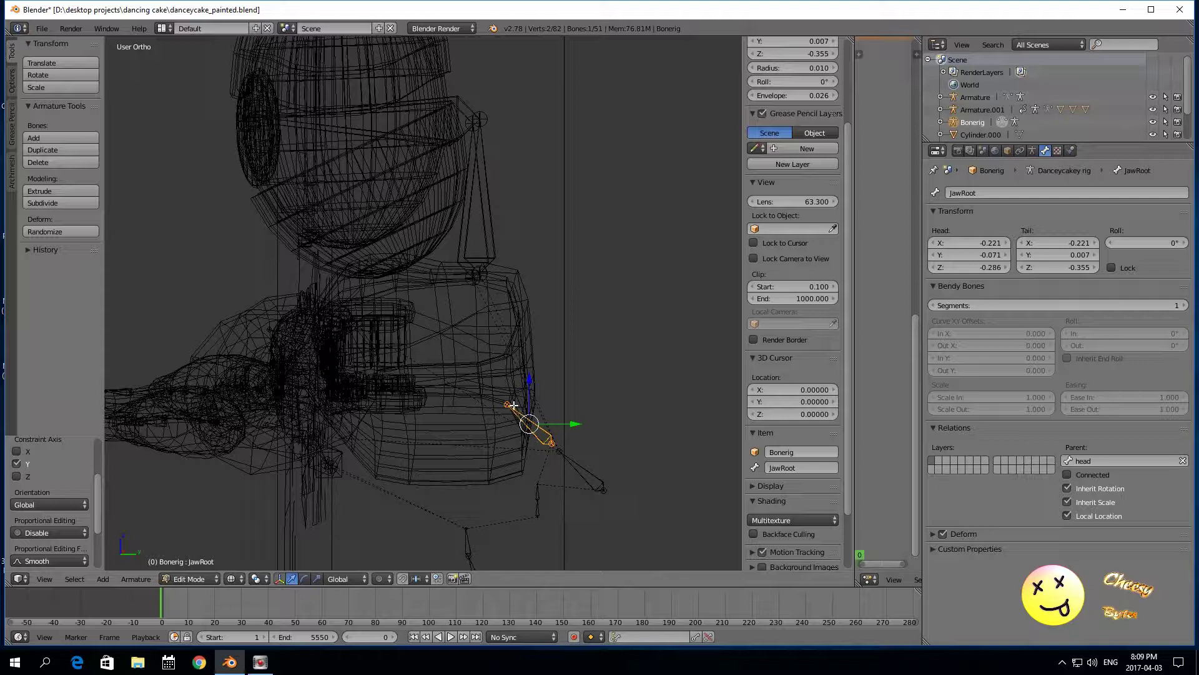
{"action": "left_click", "coordinate": [1069, 461]}
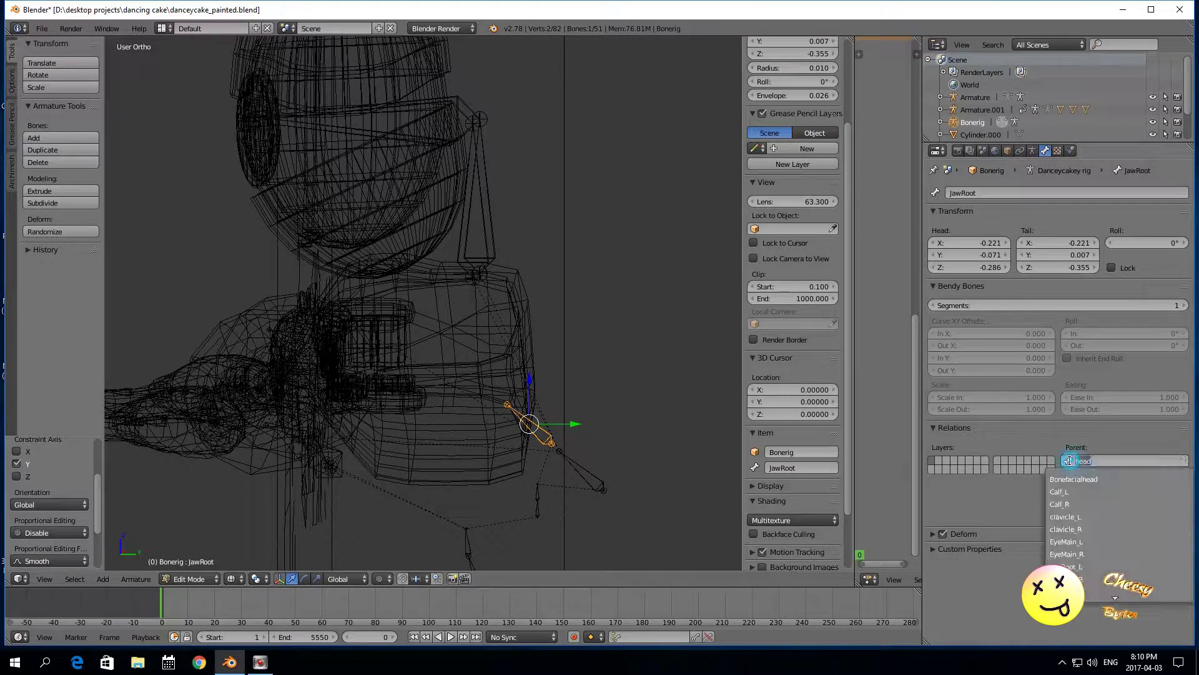
{"action": "left_click", "coordinate": [1073, 479]}
Step: Extrude a short bone about 0.07 long from the JawRoot tip along Y toward the mouth
{"action": "right_click", "coordinate": [507, 404]}
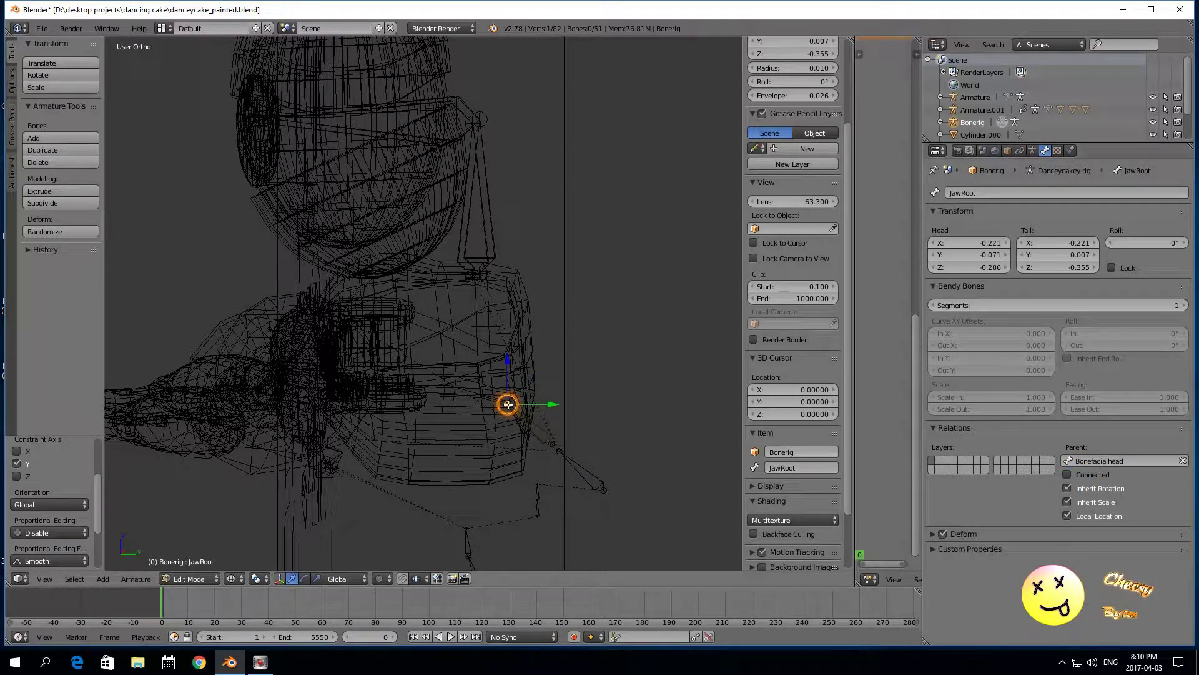
{"action": "key", "text": "e"}
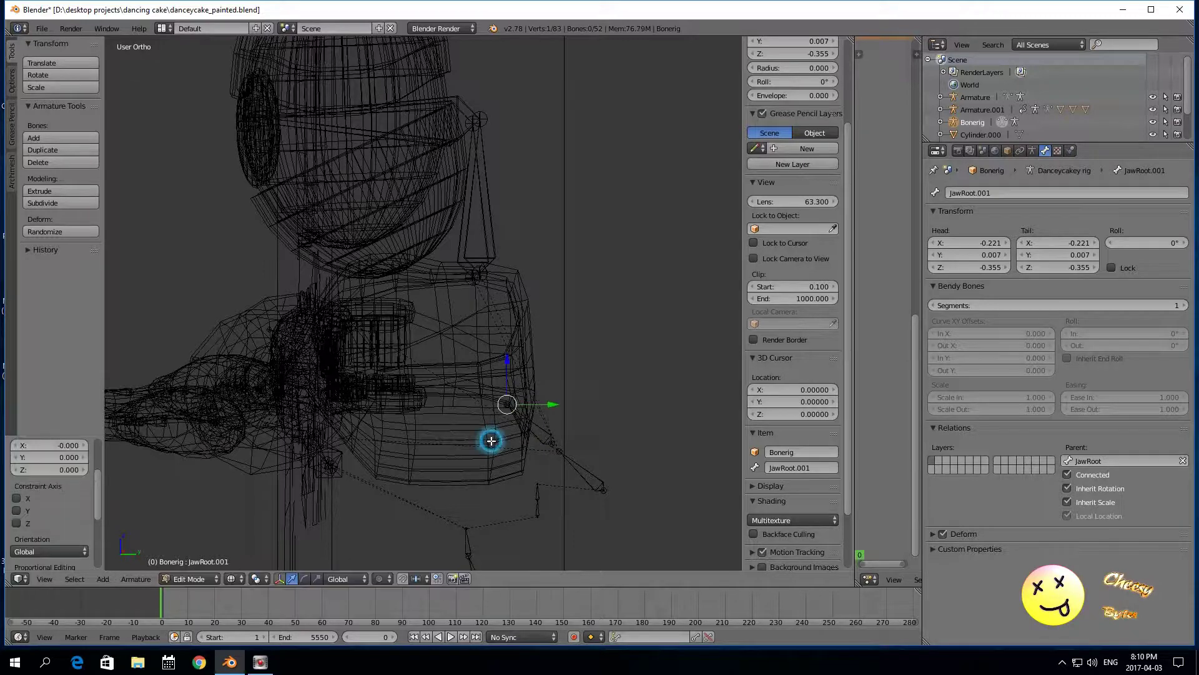
{"action": "key", "text": "y"}
{"action": "left_click", "coordinate": [496, 404]}
{"action": "right_click", "coordinate": [496, 405]}
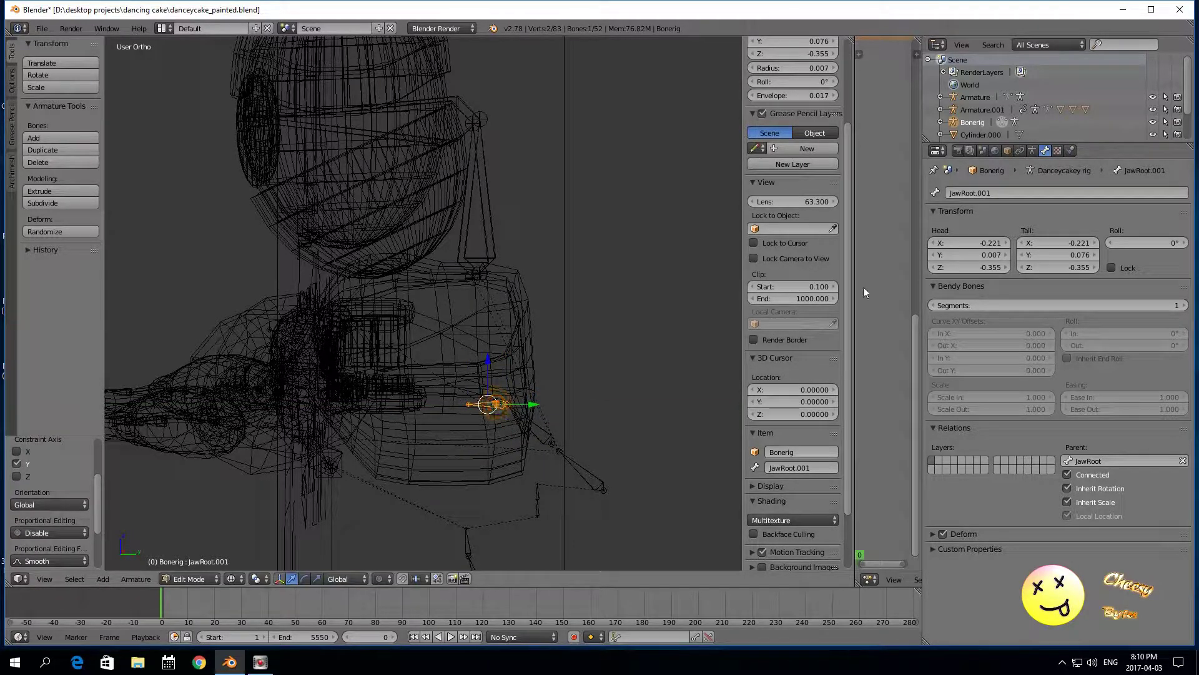
Step: Rename the extruded bone Jaw
{"action": "left_click", "coordinate": [983, 193]}
{"action": "type", "text": "Jaw"}
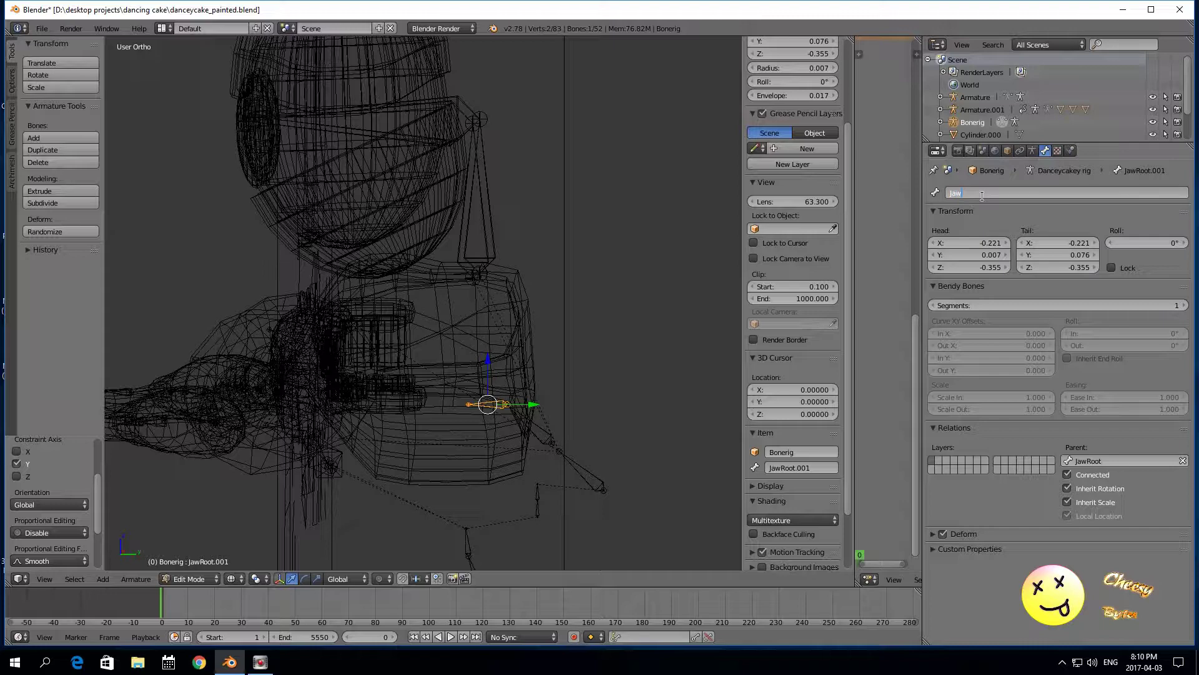
{"action": "key", "text": "Return"}
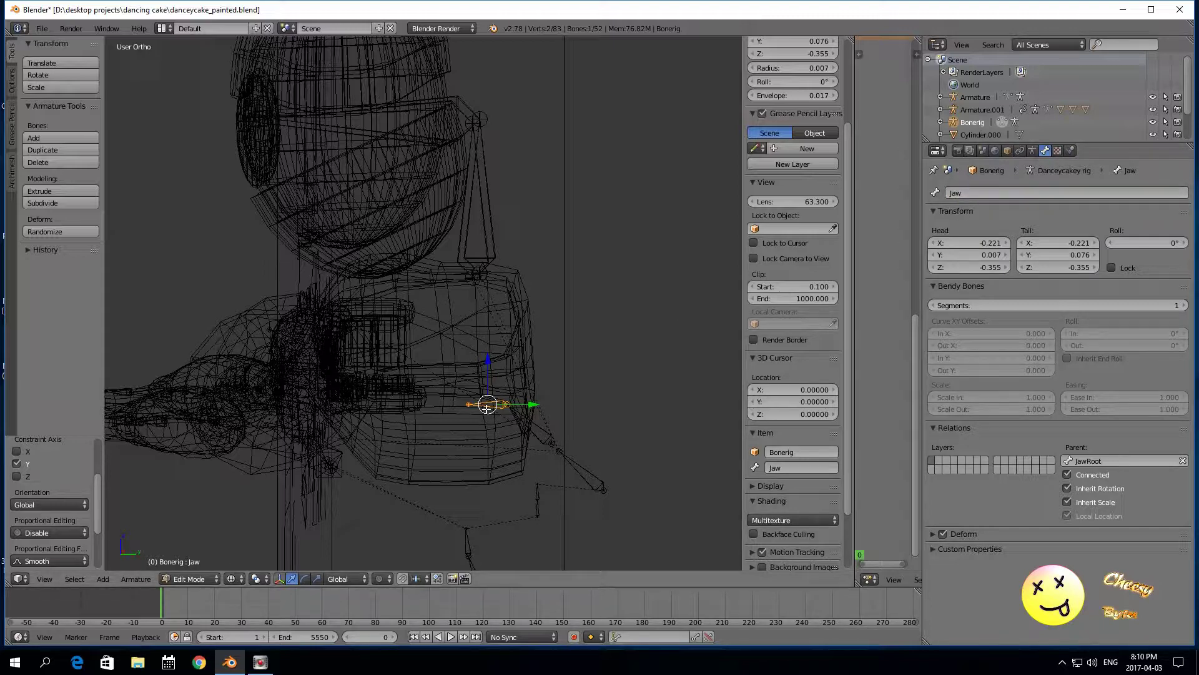
Step: Raise the tip of the Jaw bone slightly along Z so the bone tilts upward
{"action": "right_click", "coordinate": [469, 406]}
{"action": "key", "text": "g"}
{"action": "key", "text": "z"}
{"action": "left_click", "coordinate": [485, 380]}
Step: Raise the whole Jaw bone along Z, placing its head at about Z -0.403
{"action": "right_click", "coordinate": [495, 398]}
{"action": "scroll", "coordinate": [518, 463], "scroll_direction": "down", "scroll_amount": 3}
{"action": "scroll", "coordinate": [589, 437], "scroll_direction": "up", "scroll_amount": 4}
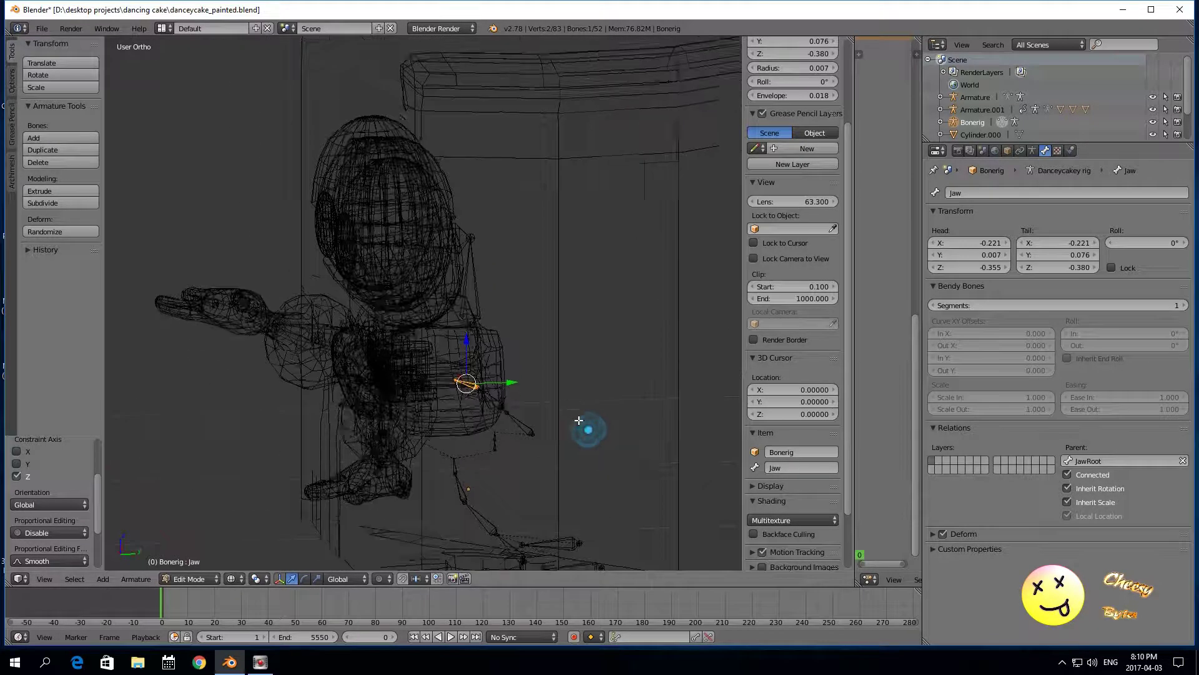
{"action": "key", "text": "g"}
{"action": "key", "text": "z"}
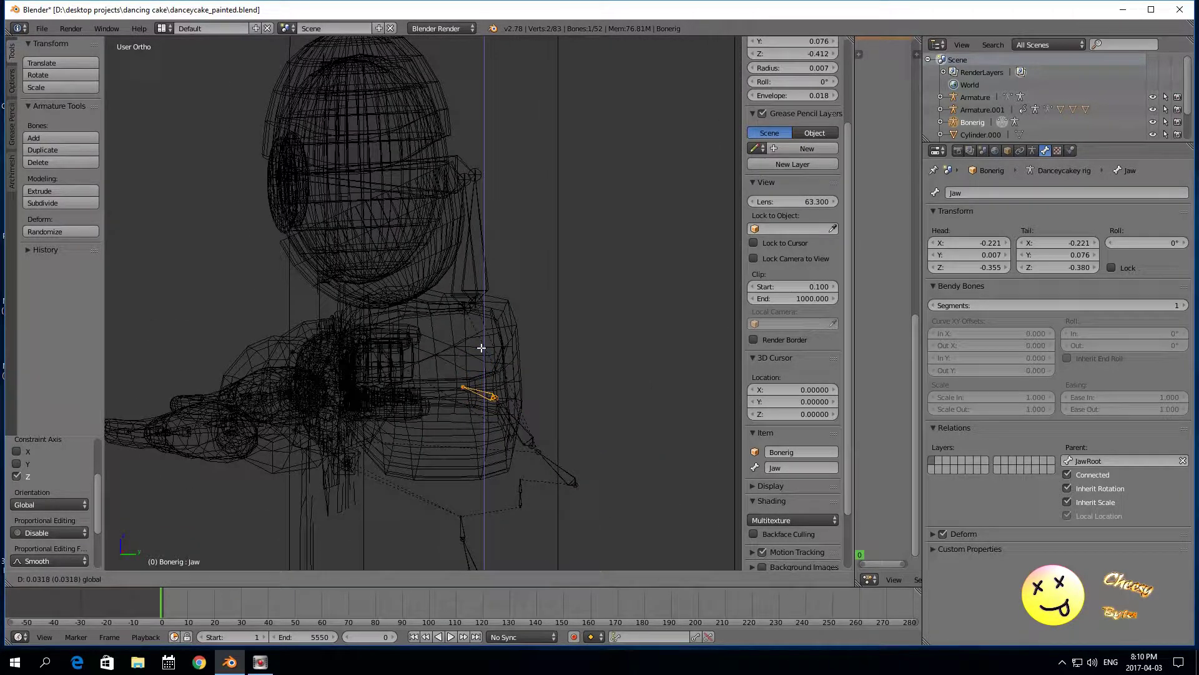
{"action": "left_click", "coordinate": [483, 341]}
{"action": "right_click", "coordinate": [495, 398]}
{"action": "right_click", "coordinate": [480, 385]}
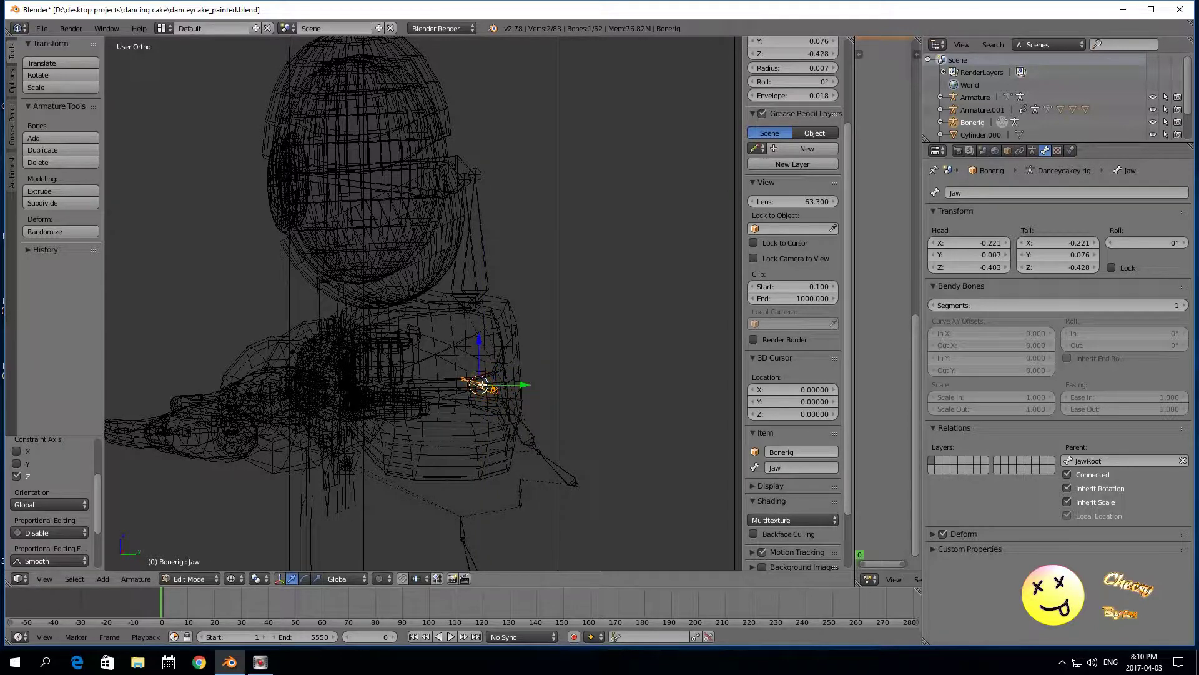
Step: Duplicate the Jaw bone and move the copy down along Z below the original
{"action": "key", "text": "shift+d"}
{"action": "left_click", "coordinate": [483, 384]}
{"action": "left_click_drag", "start_coordinate": [481, 343], "coordinate": [481, 361]}
{"action": "scroll", "coordinate": [485, 414], "scroll_direction": "up", "scroll_amount": 2}
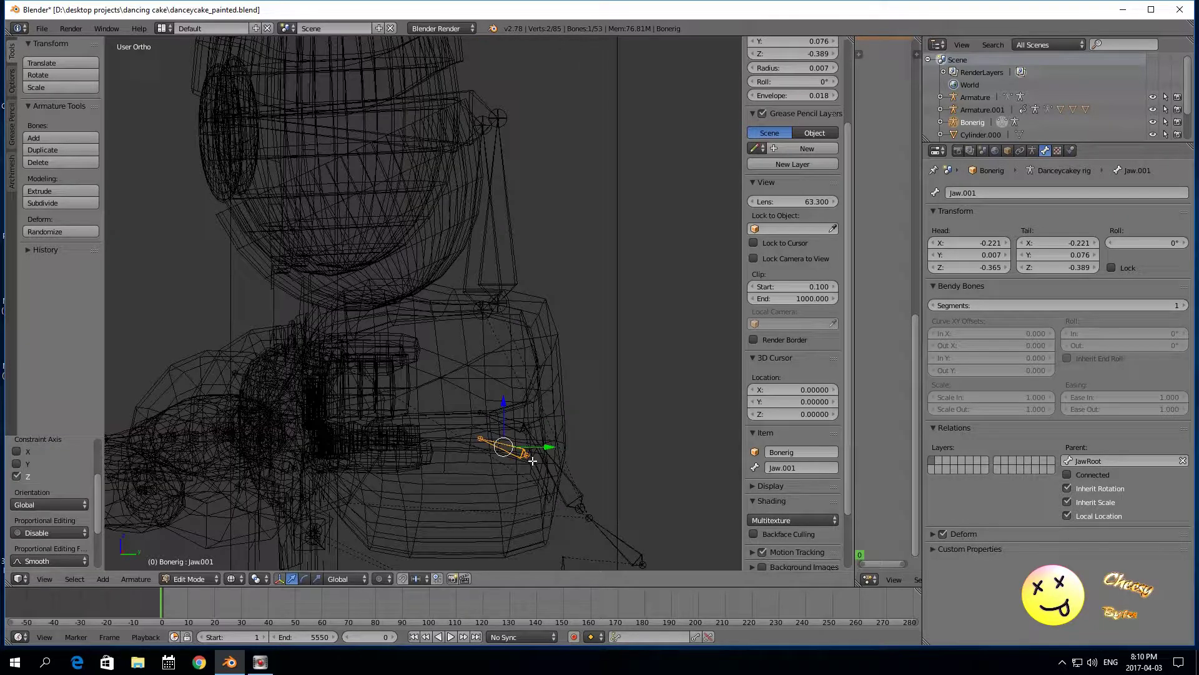
Step: Rename the duplicated jaw bone Jawlower
{"action": "left_click", "coordinate": [983, 194]}
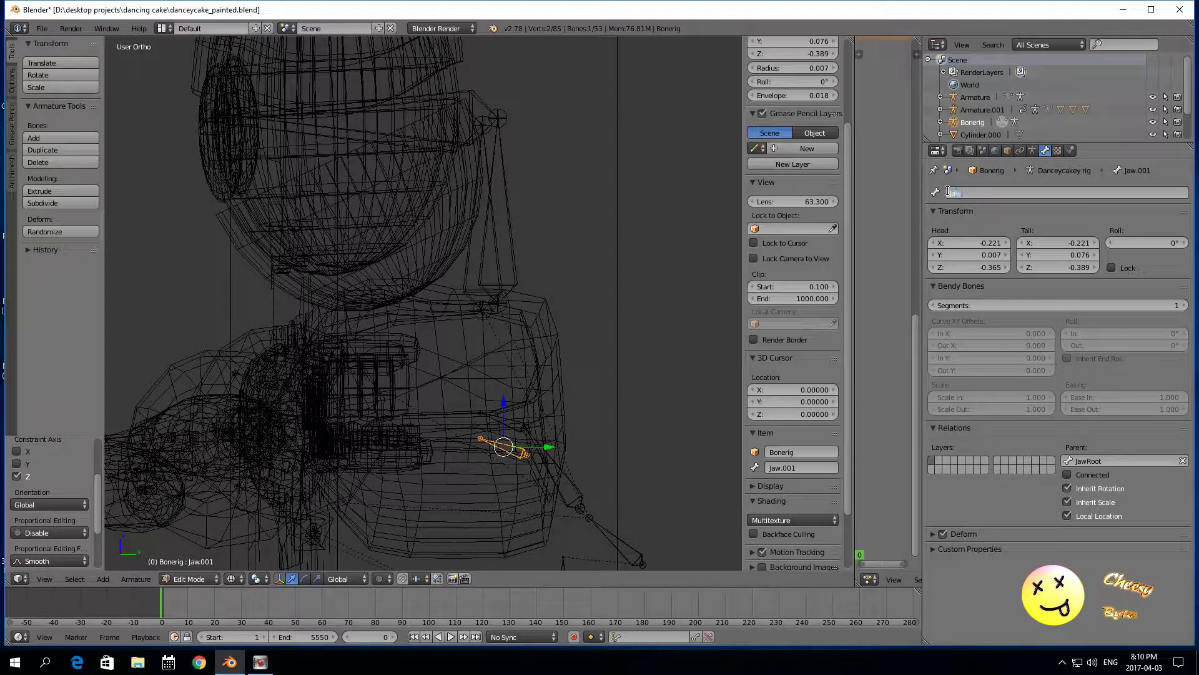
{"action": "type", "text": "Jawlower"}
{"action": "key", "text": "Return"}
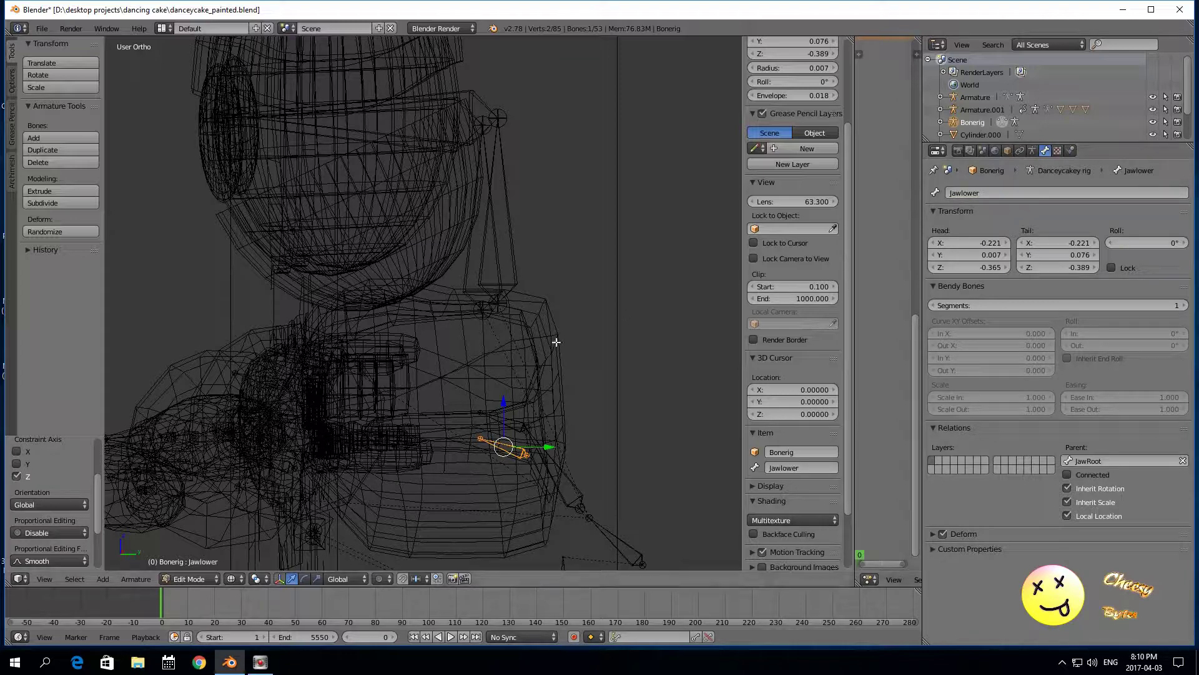
Step: Lower the Jawlower bone along Z and shift it slightly along Y, placing its head at about Y 0.005, Z -0.257
{"action": "middle_click_drag", "start_coordinate": [513, 465], "coordinate": [503, 440]}
{"action": "left_click_drag", "start_coordinate": [491, 378], "coordinate": [469, 441]}
{"action": "right_click", "coordinate": [470, 446]}
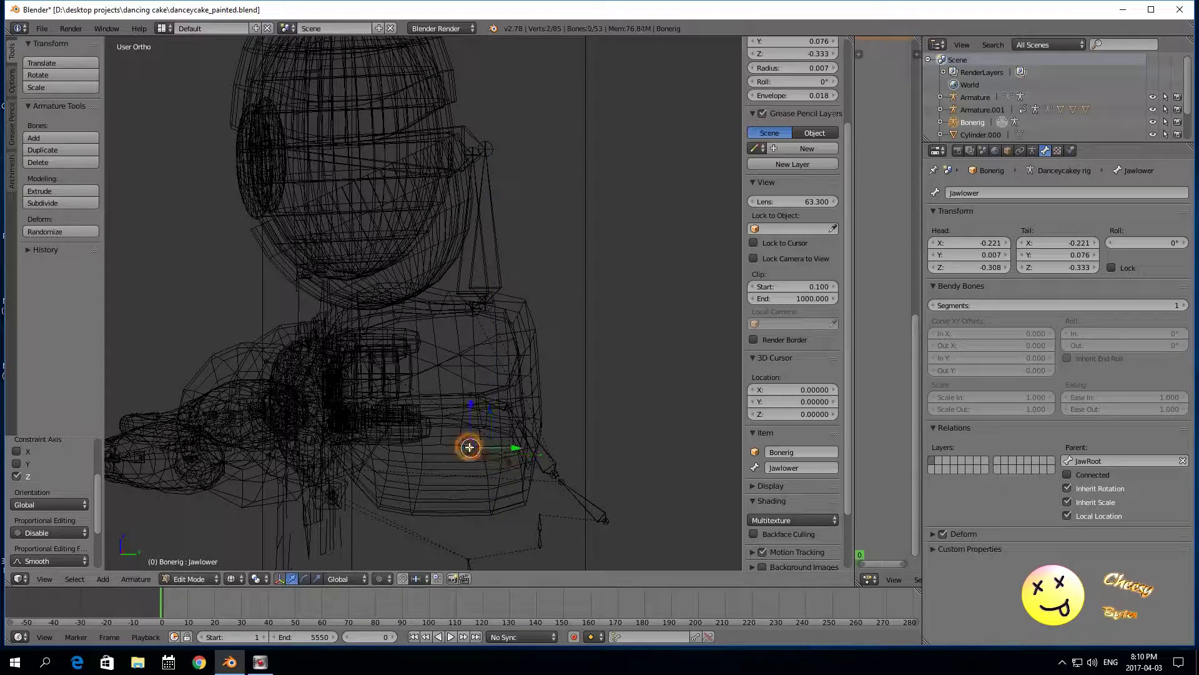
{"action": "scroll", "coordinate": [431, 464], "scroll_direction": "down", "scroll_amount": 2}
{"action": "scroll", "coordinate": [350, 481], "scroll_direction": "up", "scroll_amount": 1}
{"action": "middle_click_drag", "start_coordinate": [170, 294], "coordinate": [224, 308]}
{"action": "scroll", "coordinate": [502, 492], "scroll_direction": "up", "scroll_amount": 3}
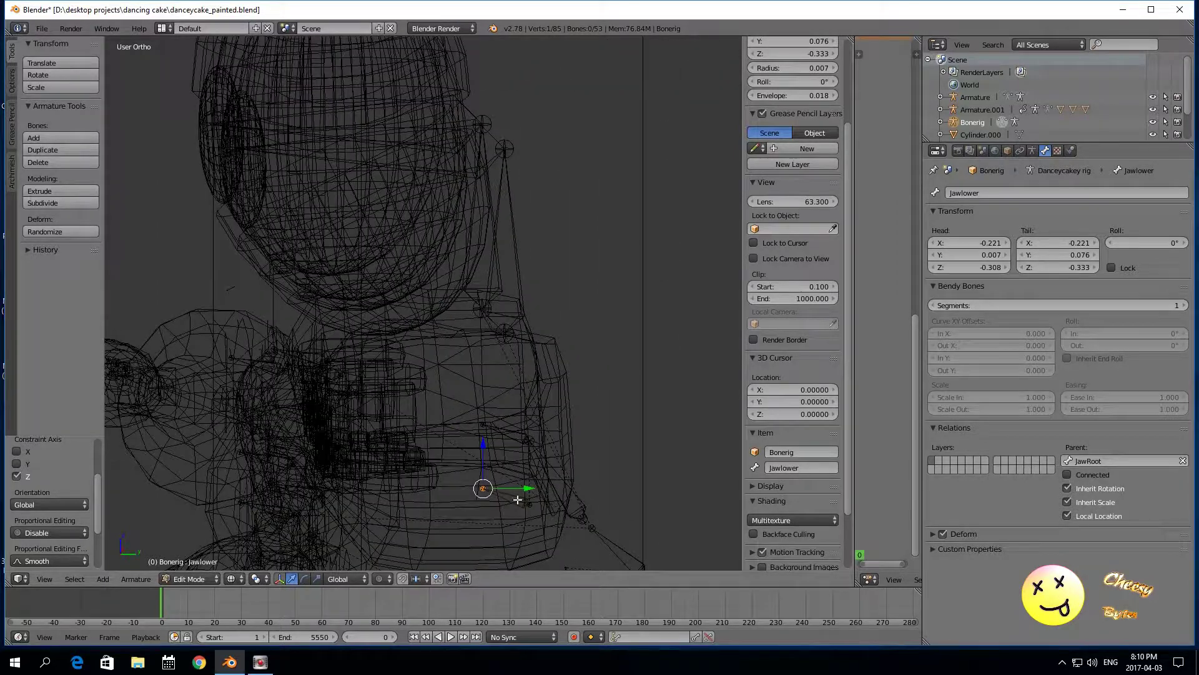
{"action": "right_click", "coordinate": [512, 498]}
{"action": "scroll", "coordinate": [497, 486], "scroll_direction": "down", "scroll_amount": 1}
{"action": "mouse_move", "coordinate": [531, 462]}
{"action": "left_mouse_down"}
{"action": "mouse_move", "coordinate": [519, 458]}
{"action": "mouse_move", "coordinate": [530, 459]}
{"action": "left_mouse_up"}
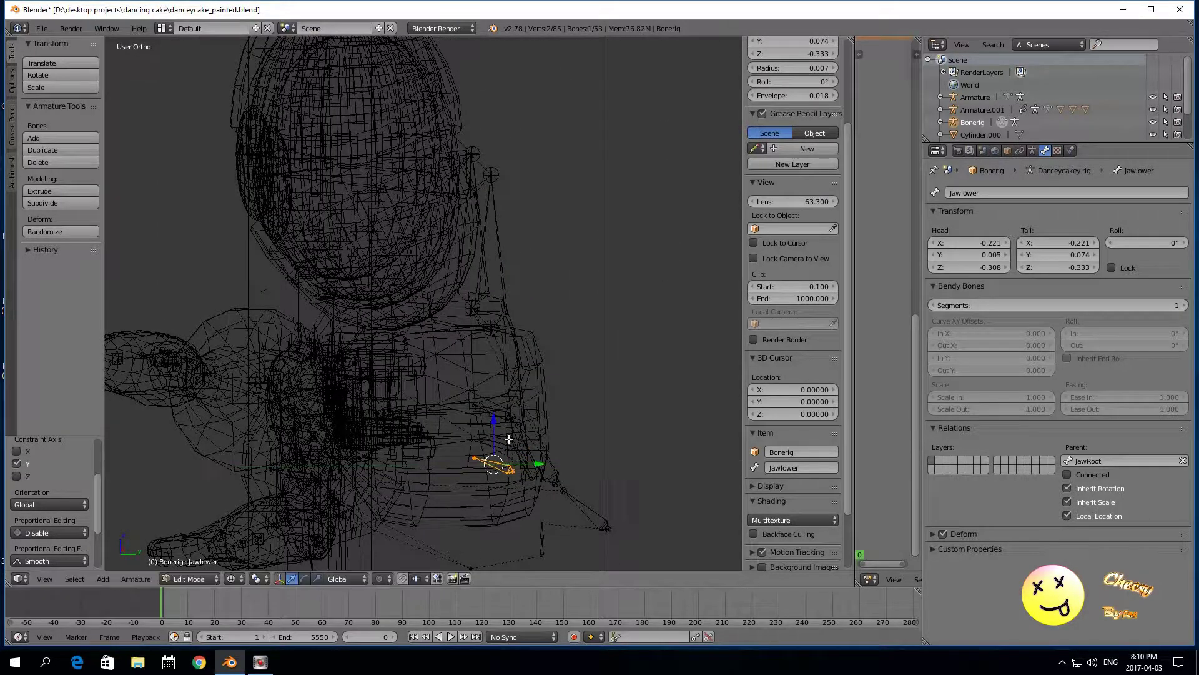
{"action": "left_click_drag", "start_coordinate": [495, 418], "coordinate": [504, 444]}
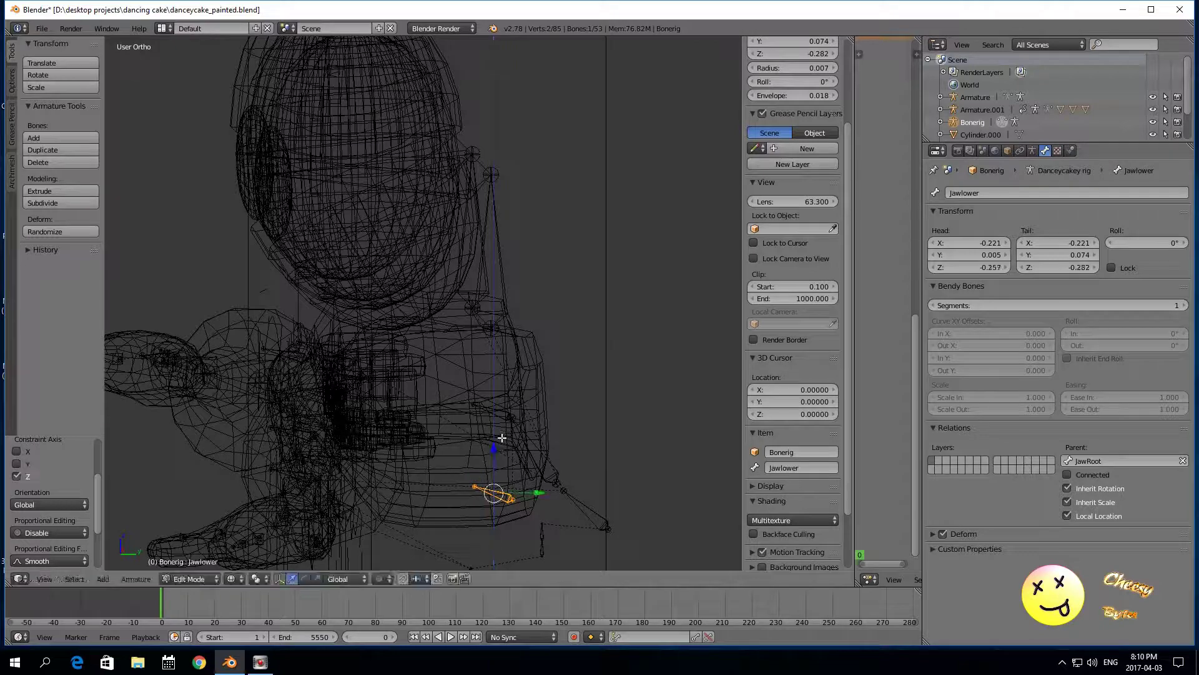
Step: Select the Jaw bone, inspect its placement in the mouth, and return the viewport to solid shading
{"action": "right_click", "coordinate": [497, 412]}
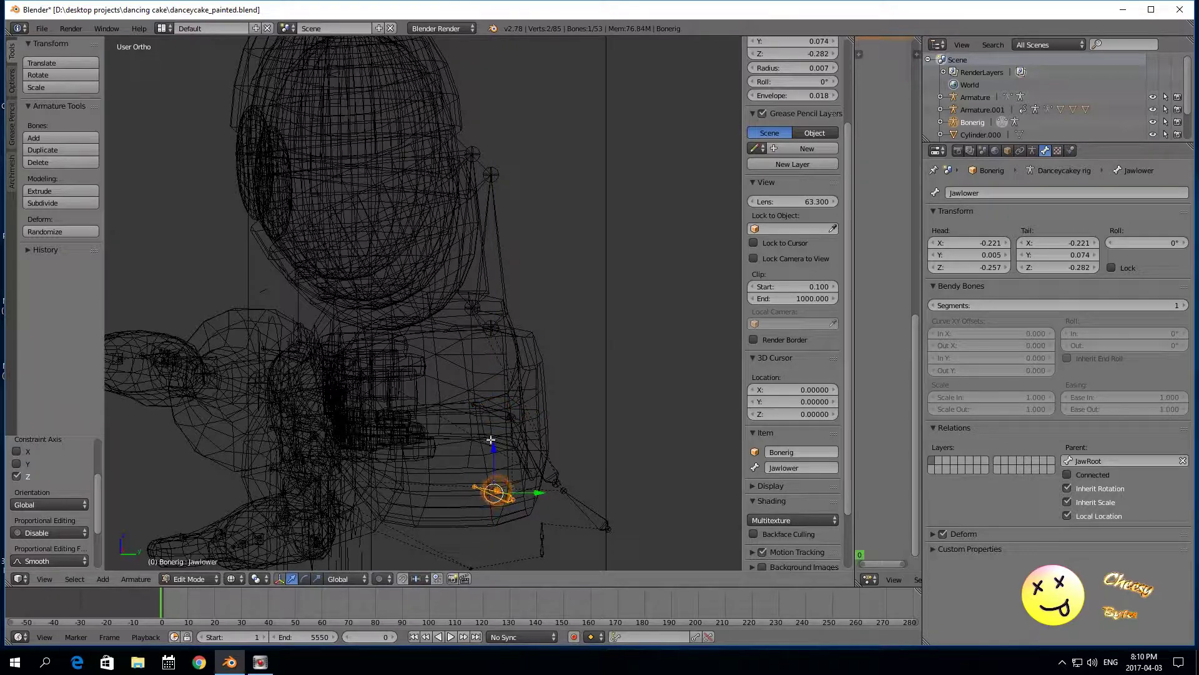
{"action": "scroll", "coordinate": [497, 412], "scroll_direction": "up", "scroll_amount": 2}
{"action": "scroll", "coordinate": [505, 426], "scroll_direction": "down", "scroll_amount": 5}
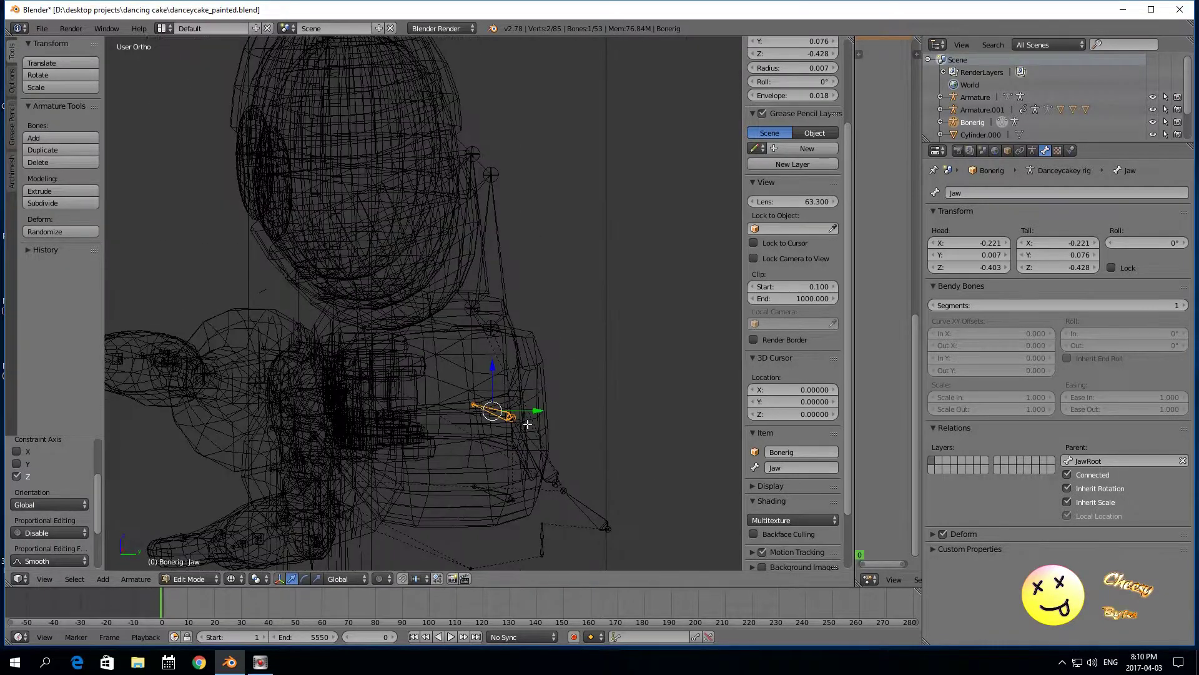
{"action": "scroll", "coordinate": [542, 414], "scroll_direction": "up", "scroll_amount": 2}
{"action": "scroll", "coordinate": [541, 414], "scroll_direction": "down", "scroll_amount": 2}
{"action": "scroll", "coordinate": [376, 416], "scroll_direction": "up", "scroll_amount": 1}
{"action": "middle_click_drag", "start_coordinate": [212, 275], "coordinate": [421, 304]}
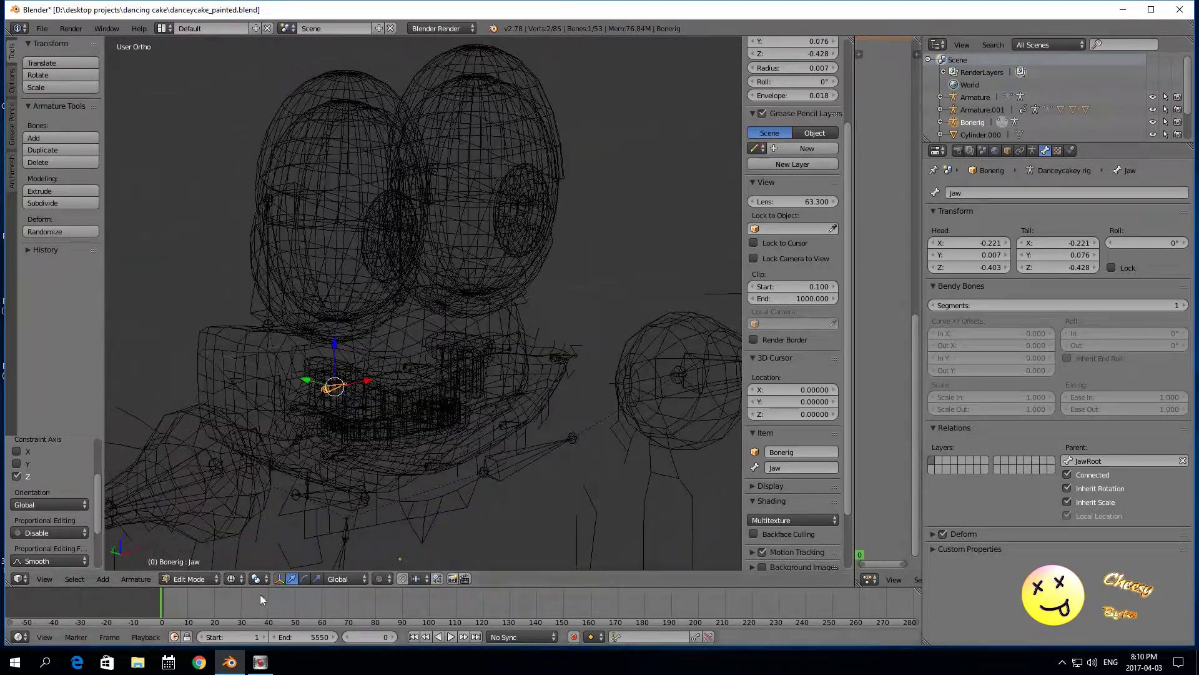
{"action": "left_click", "coordinate": [231, 579]}
{"action": "left_click", "coordinate": [240, 537]}
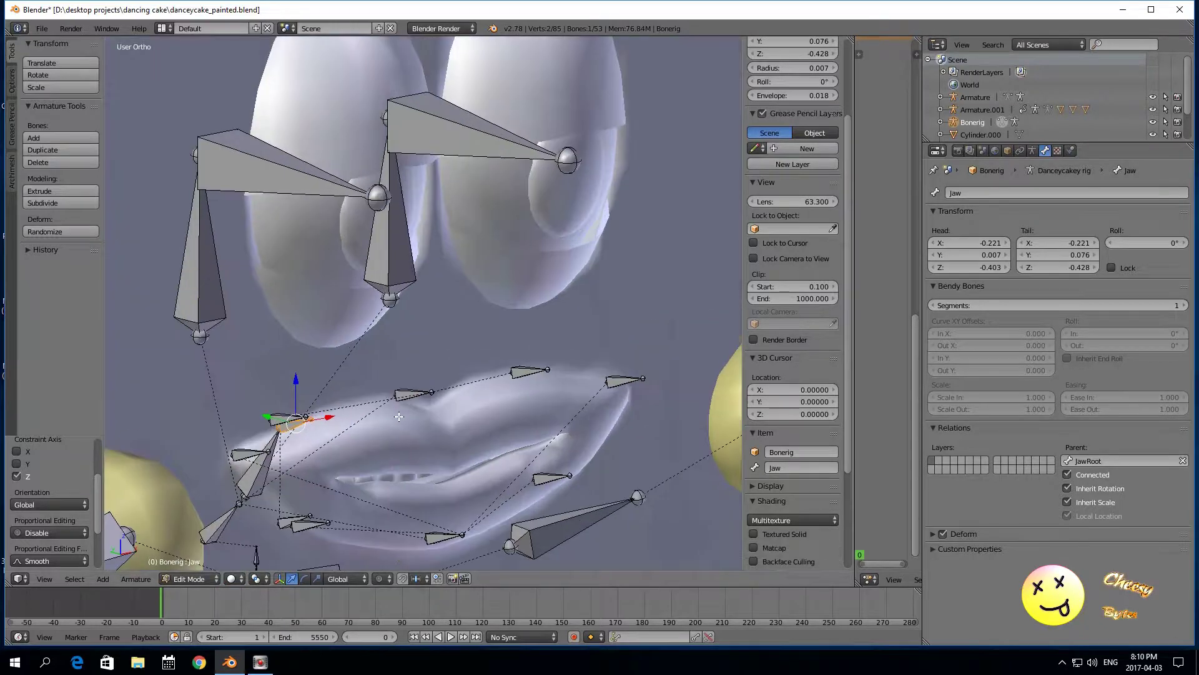
Step: Set the parent of the Lipupper bone in the middle of the upper lip to JawRoot
{"action": "right_click", "coordinate": [398, 395]}
{"action": "right_click", "coordinate": [415, 393]}
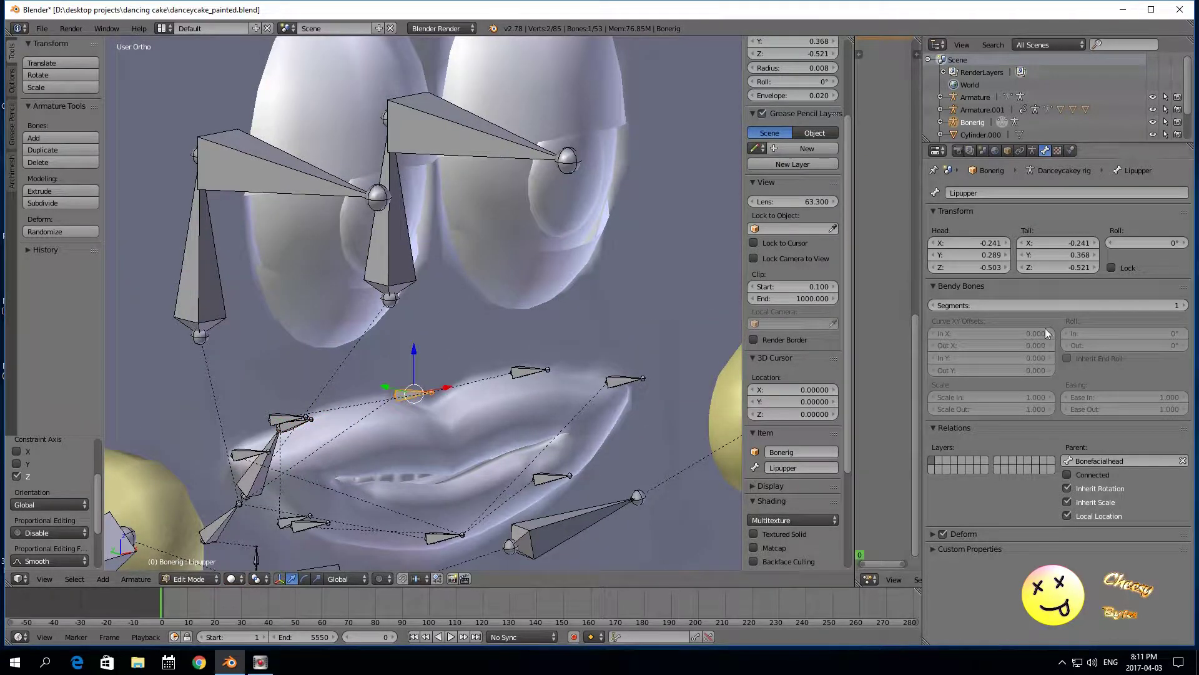
{"action": "left_click", "coordinate": [1094, 460]}
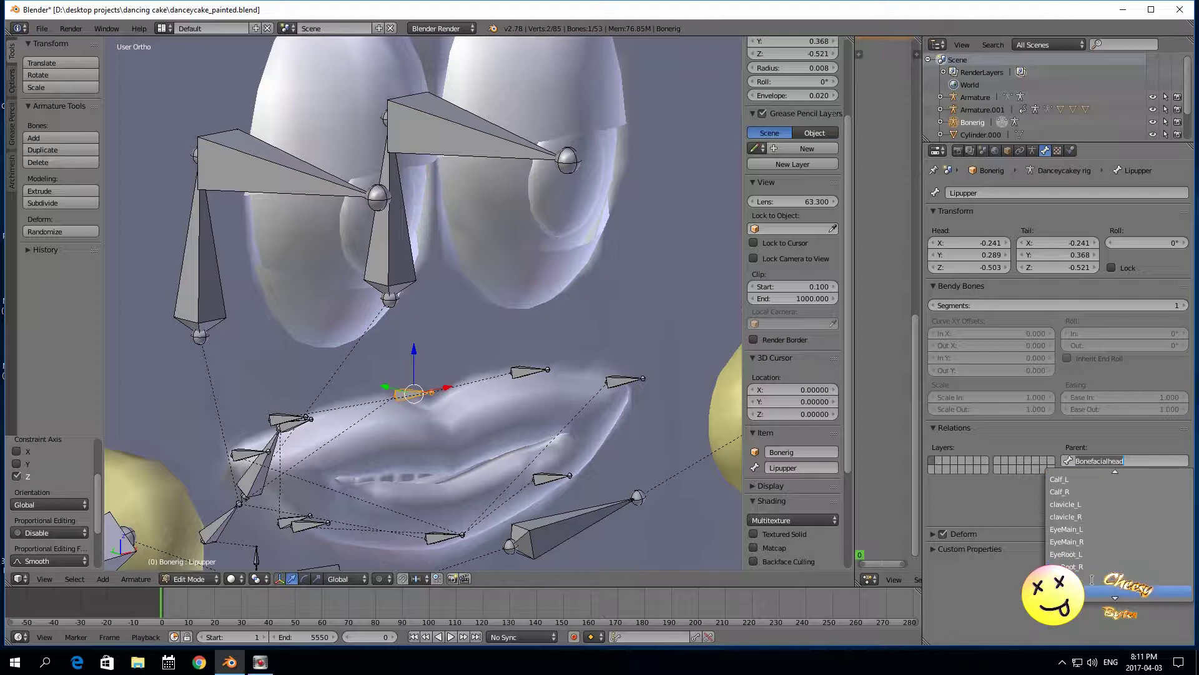
{"action": "scroll", "coordinate": [1091, 580], "scroll_direction": "down", "scroll_amount": 5}
{"action": "scroll", "coordinate": [1091, 580], "scroll_direction": "down", "scroll_amount": 2}
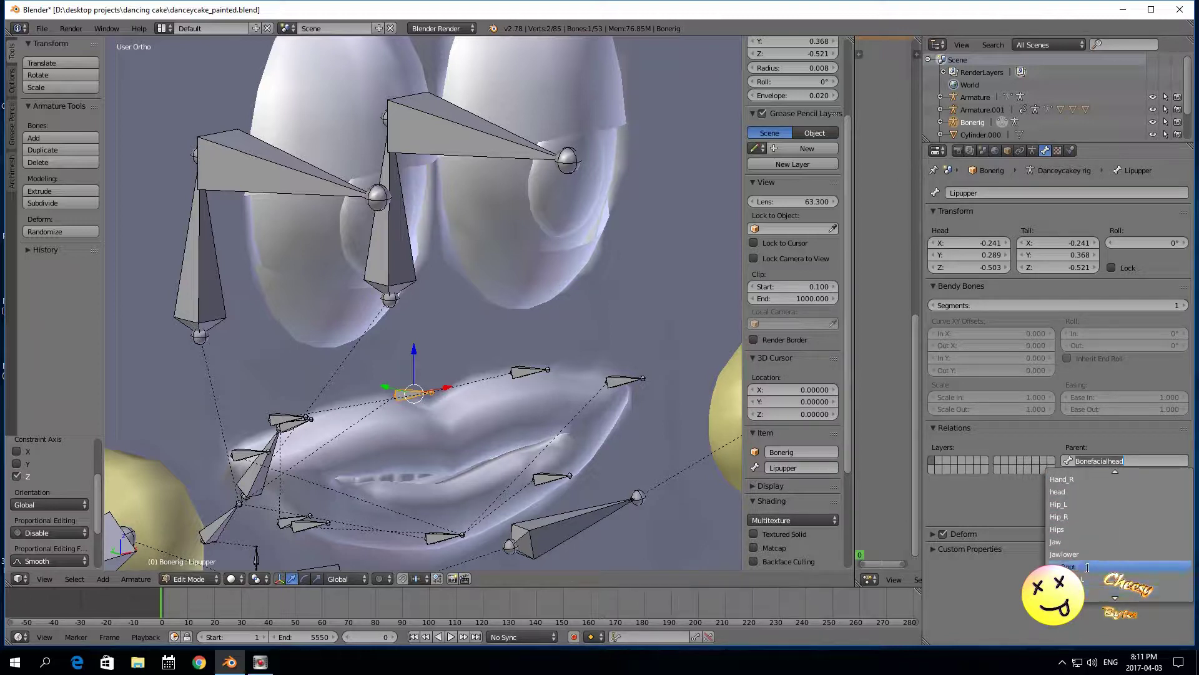
{"action": "left_click", "coordinate": [1084, 567]}
Step: Set the parent of the mouth corner bone lipcorner_L to JawRoot
{"action": "right_click", "coordinate": [619, 379]}
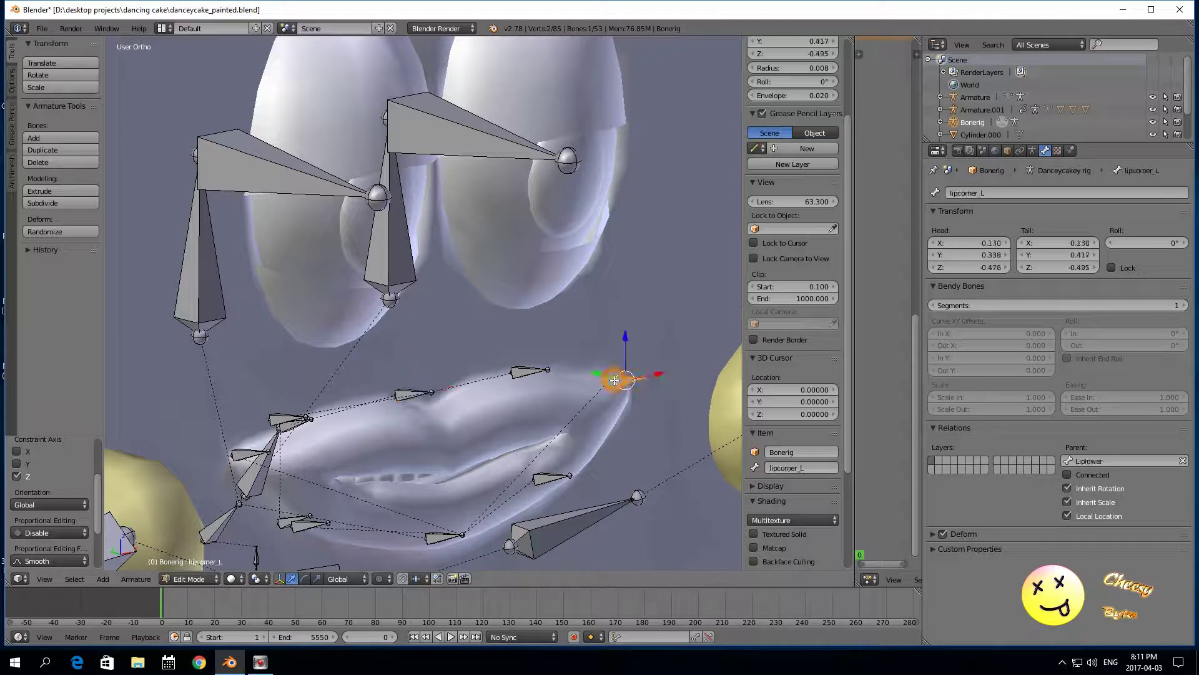
{"action": "left_click", "coordinate": [1089, 460]}
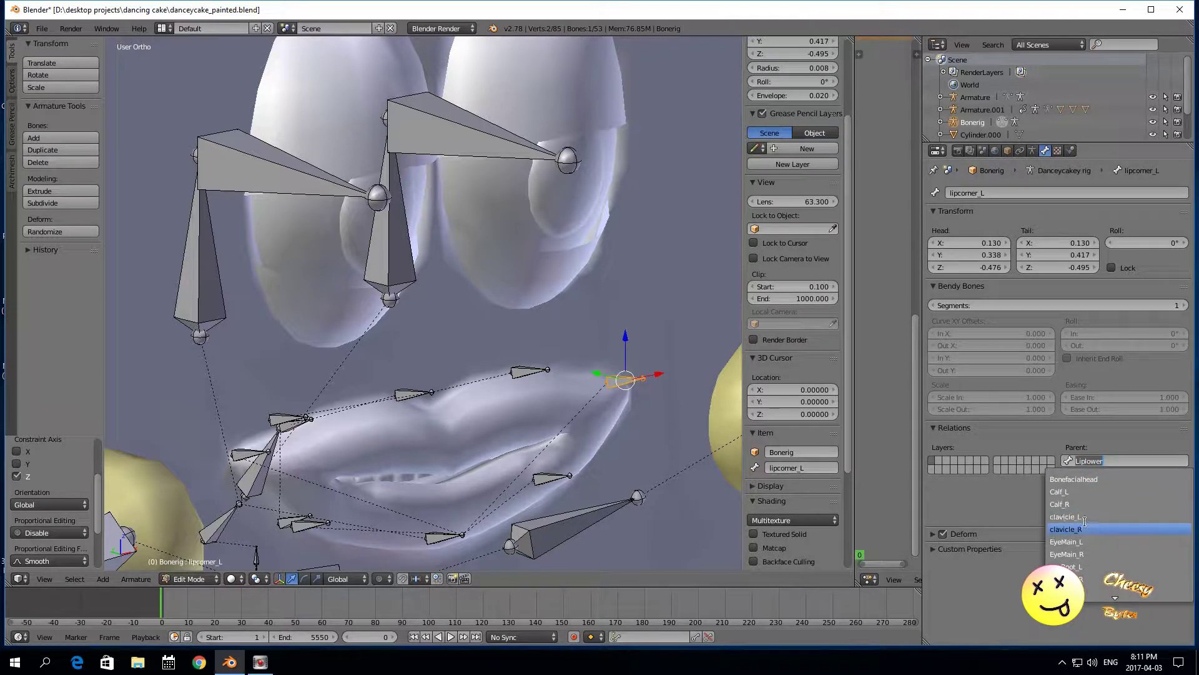
{"action": "scroll", "coordinate": [1085, 569], "scroll_direction": "down", "scroll_amount": 5}
{"action": "scroll", "coordinate": [1084, 568], "scroll_direction": "down", "scroll_amount": 7}
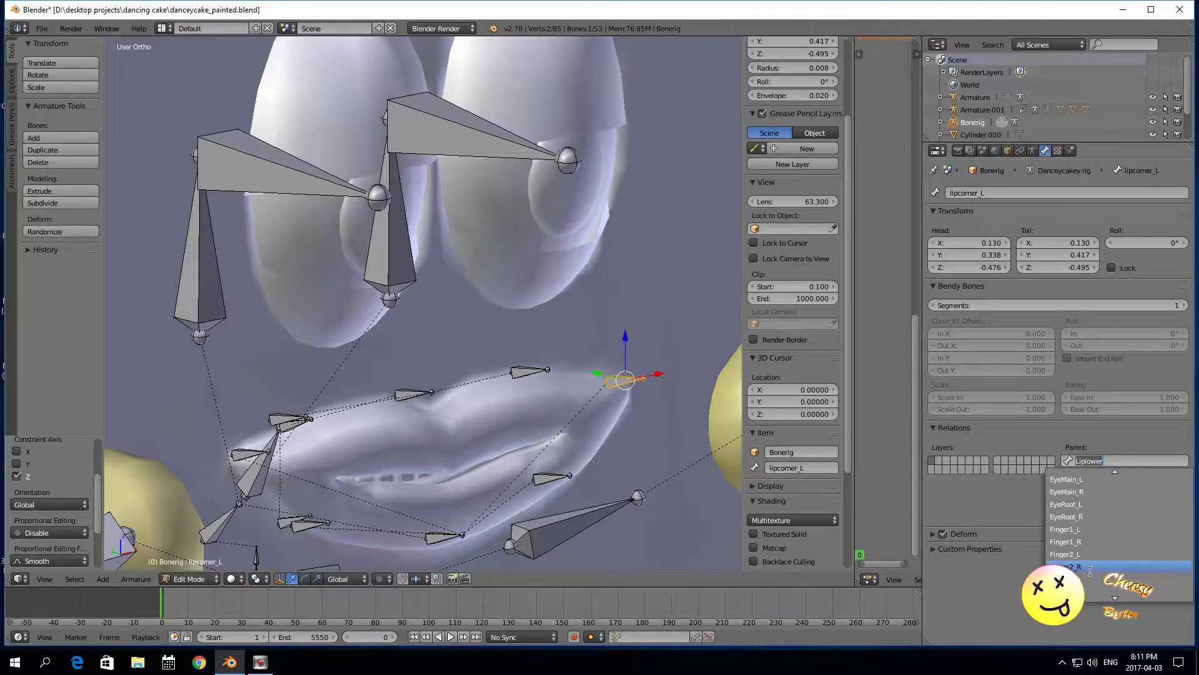
{"action": "scroll", "coordinate": [1083, 569], "scroll_direction": "down", "scroll_amount": 6}
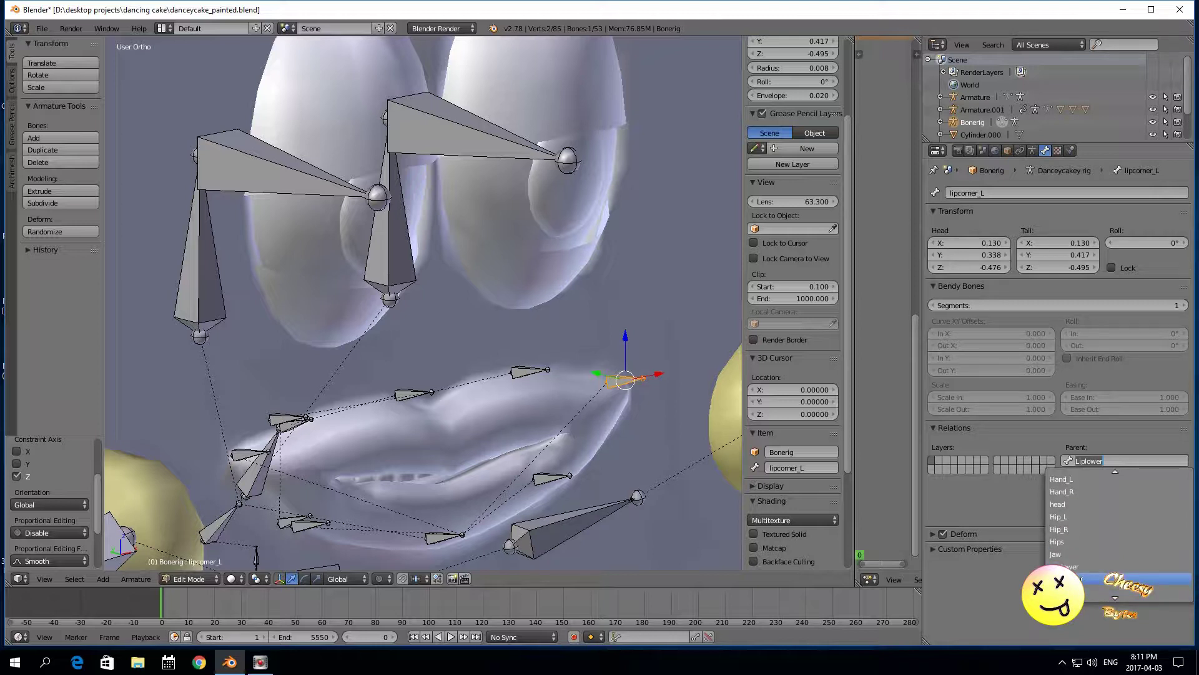
{"action": "left_click", "coordinate": [1084, 580]}
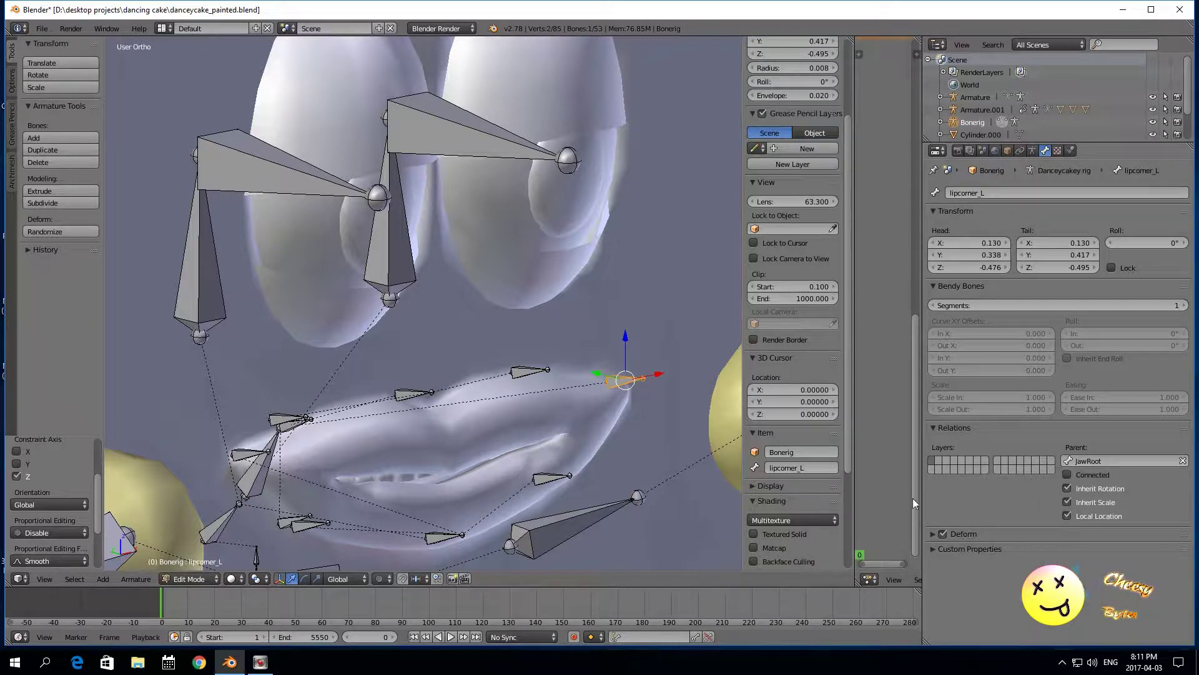
Step: Set the parent of the opposite mouth corner bone lipcorner_R to JawRoot
{"action": "right_click", "coordinate": [242, 454]}
{"action": "left_click", "coordinate": [1100, 460]}
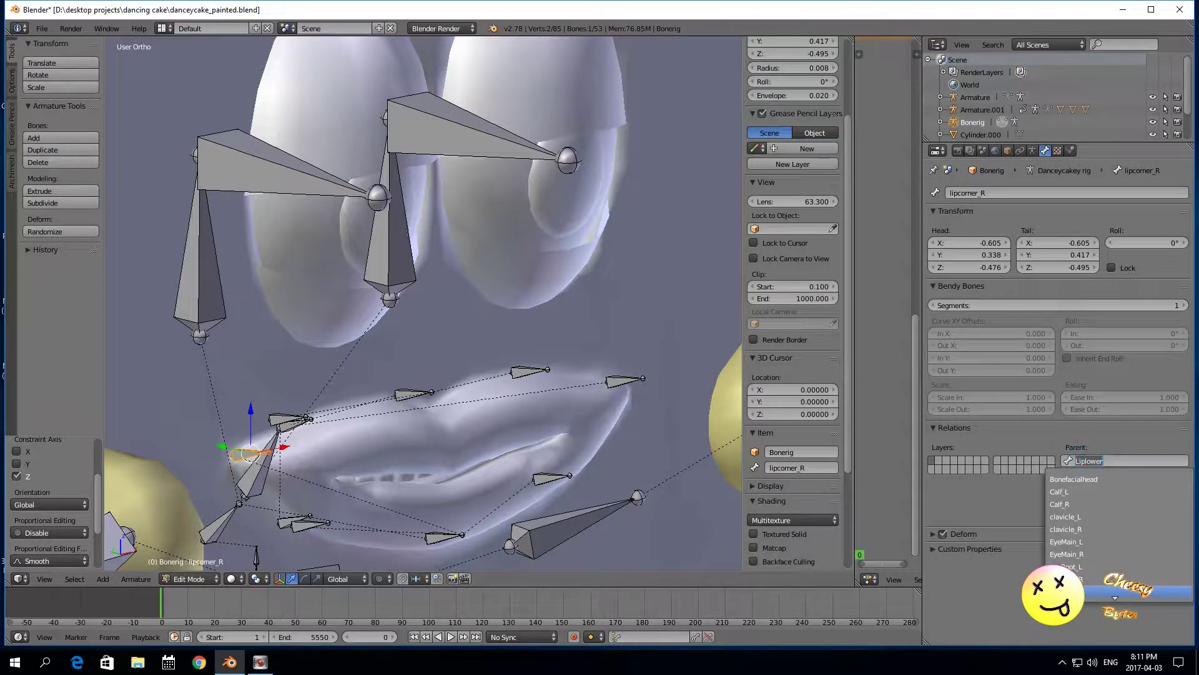
{"action": "scroll", "coordinate": [1083, 581], "scroll_direction": "down", "scroll_amount": 5}
{"action": "scroll", "coordinate": [1087, 583], "scroll_direction": "down", "scroll_amount": 5}
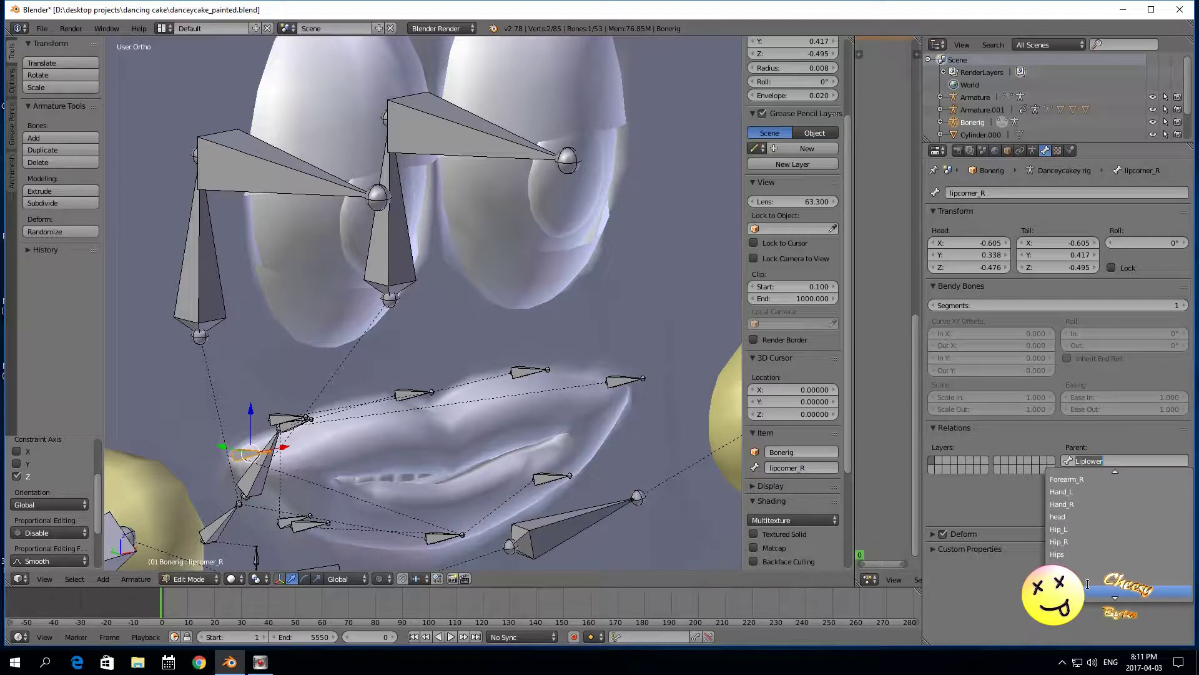
{"action": "left_click", "coordinate": [1087, 584]}
Step: Set the parent of the Liplower bone in the middle of the lower lip to JawRoot
{"action": "scroll", "coordinate": [404, 489], "scroll_direction": "down", "scroll_amount": 2}
{"action": "right_click", "coordinate": [426, 465]}
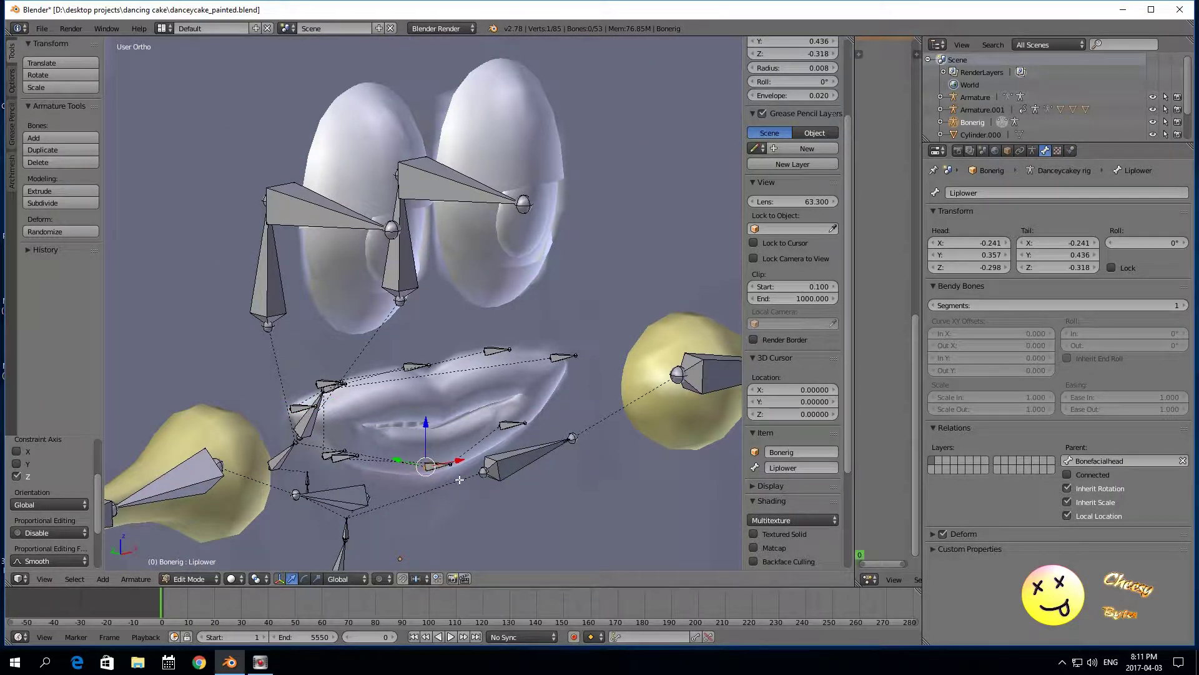
{"action": "left_click", "coordinate": [1090, 461]}
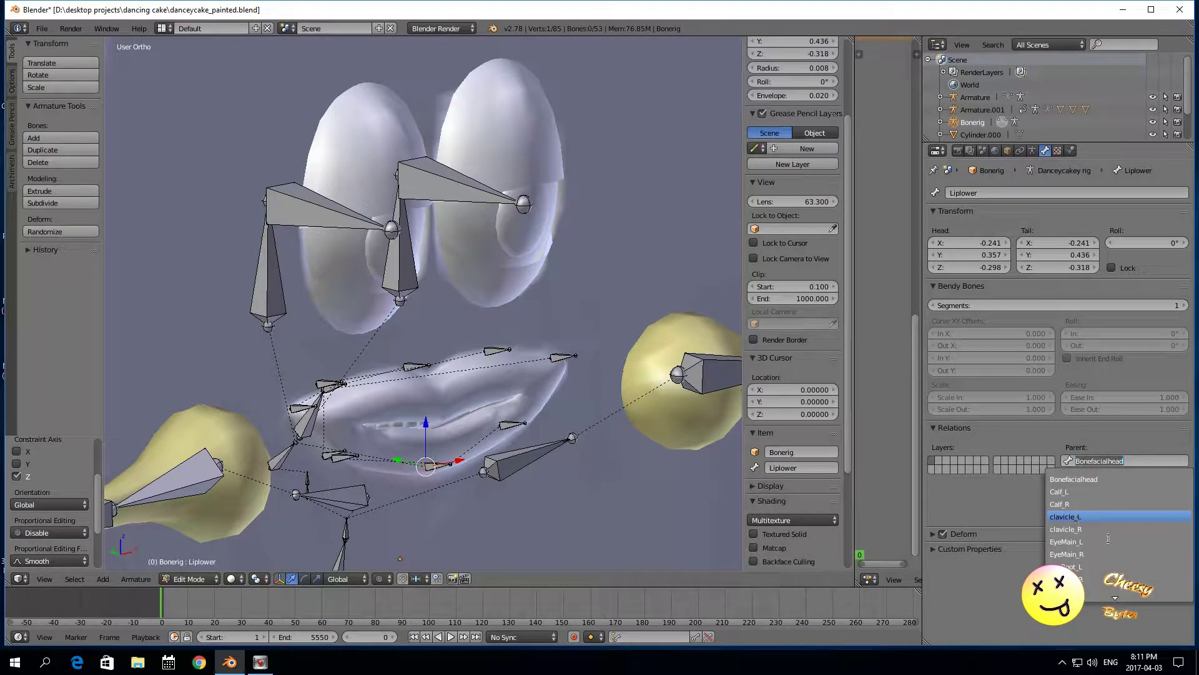
{"action": "scroll", "coordinate": [1085, 589], "scroll_direction": "down", "scroll_amount": 5}
{"action": "scroll", "coordinate": [1086, 589], "scroll_direction": "down", "scroll_amount": 3}
{"action": "left_click", "coordinate": [1086, 589]}
Step: Inspect the JawRoot and Jawlower bones from the side and check which bones they are parented to
{"action": "scroll", "coordinate": [657, 464], "scroll_direction": "down", "scroll_amount": 2}
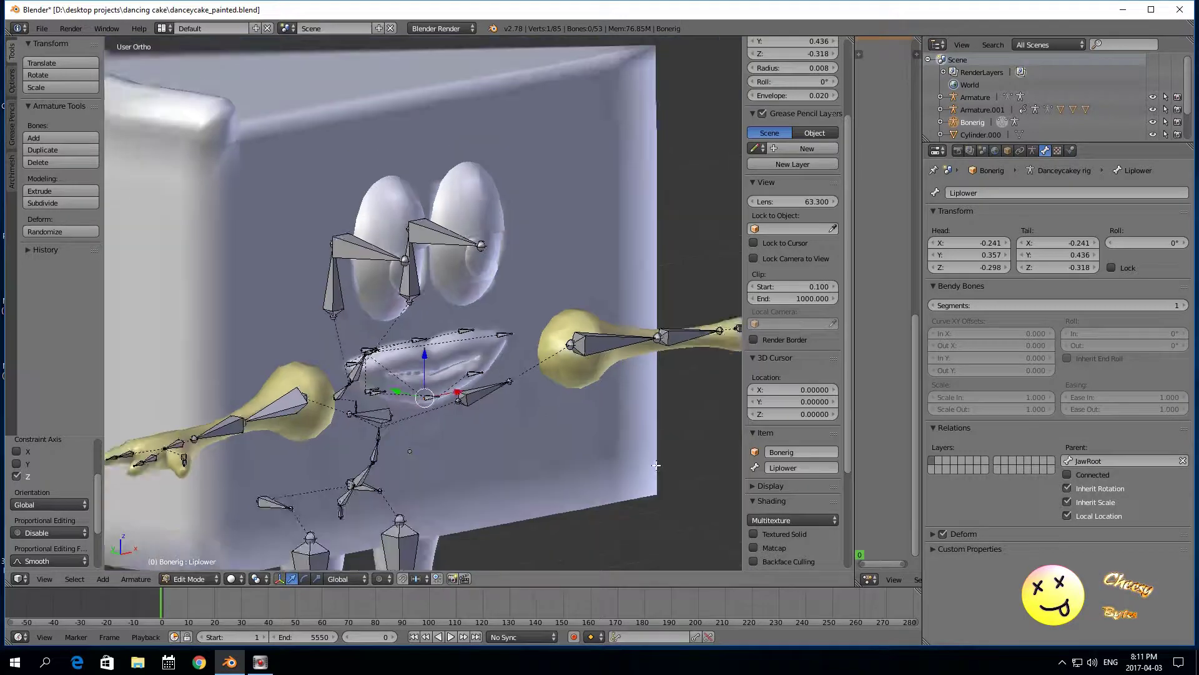
{"action": "scroll", "coordinate": [657, 465], "scroll_direction": "down", "scroll_amount": 2}
{"action": "middle_click_drag", "start_coordinate": [598, 506], "coordinate": [362, 491]}
{"action": "scroll", "coordinate": [437, 431], "scroll_direction": "up", "scroll_amount": 2}
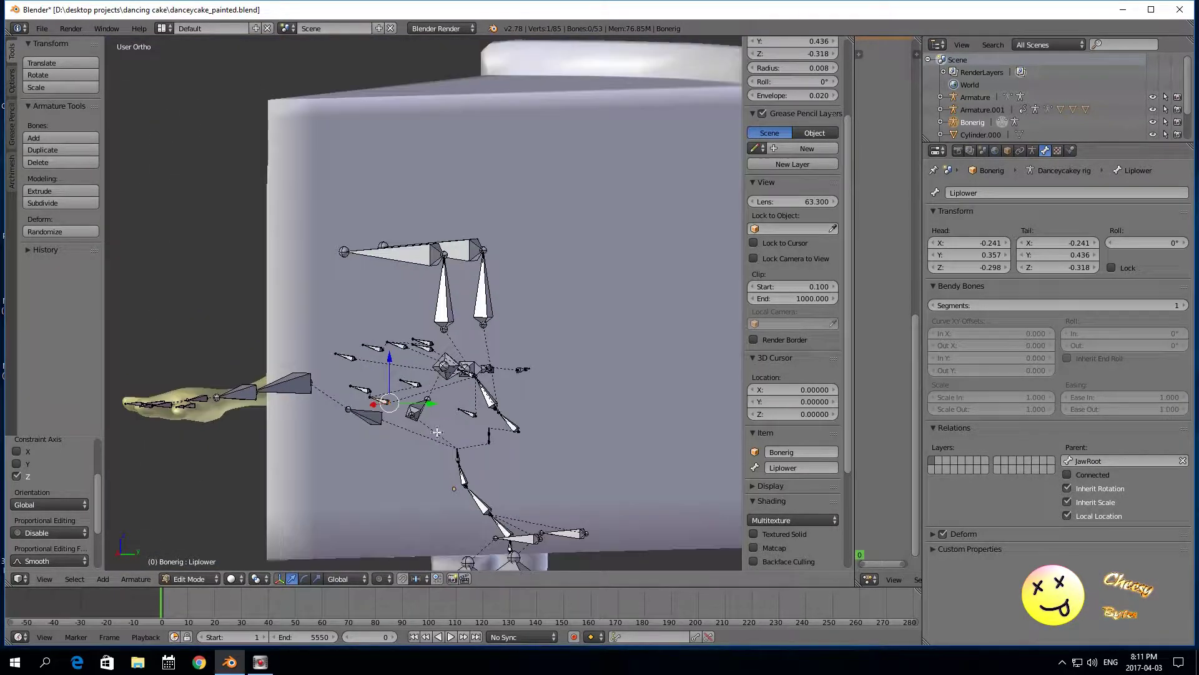
{"action": "right_click", "coordinate": [491, 402]}
{"action": "scroll", "coordinate": [491, 403], "scroll_direction": "up", "scroll_amount": 2}
{"action": "scroll", "coordinate": [518, 404], "scroll_direction": "down", "scroll_amount": 3}
{"action": "scroll", "coordinate": [500, 416], "scroll_direction": "up", "scroll_amount": 3}
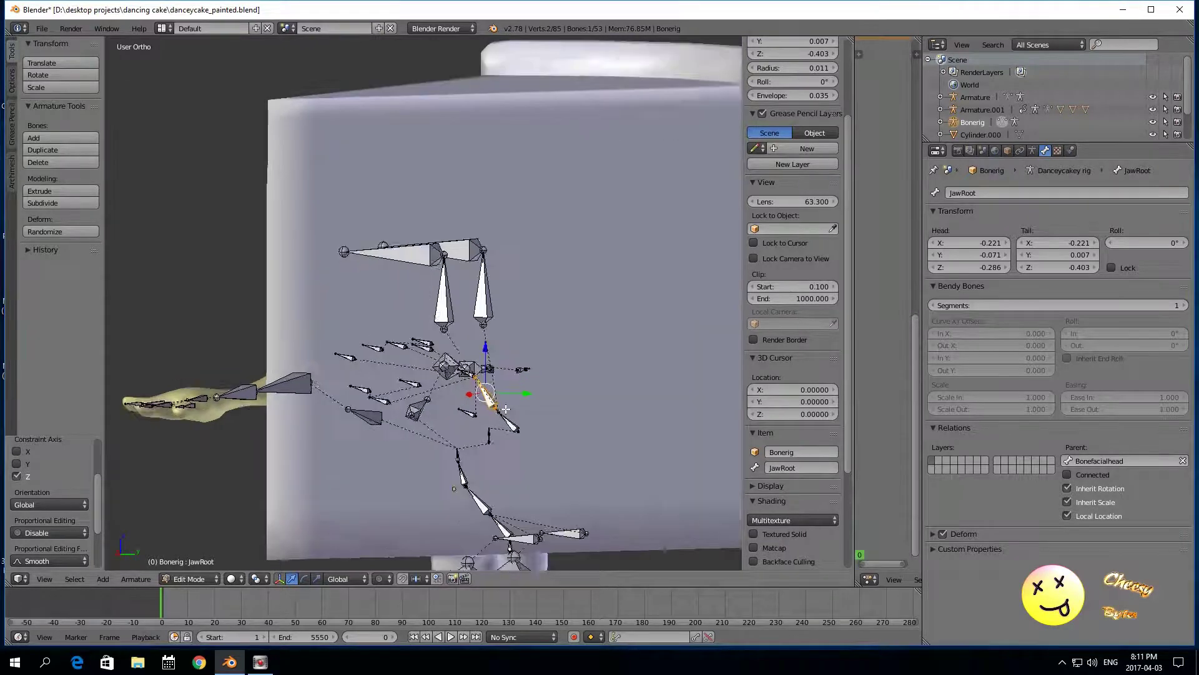
{"action": "right_click", "coordinate": [480, 433]}
{"action": "scroll", "coordinate": [494, 443], "scroll_direction": "up", "scroll_amount": 1}
{"action": "scroll", "coordinate": [497, 446], "scroll_direction": "down", "scroll_amount": 2}
{"action": "scroll", "coordinate": [498, 446], "scroll_direction": "up", "scroll_amount": 3}
{"action": "scroll", "coordinate": [498, 445], "scroll_direction": "down", "scroll_amount": 3}
Step: Check the parent of the Liplower_L bone from the front of the face
{"action": "middle_click_drag", "start_coordinate": [227, 484], "coordinate": [421, 482]}
{"action": "scroll", "coordinate": [427, 461], "scroll_direction": "up", "scroll_amount": 2}
{"action": "scroll", "coordinate": [427, 461], "scroll_direction": "down", "scroll_amount": 2}
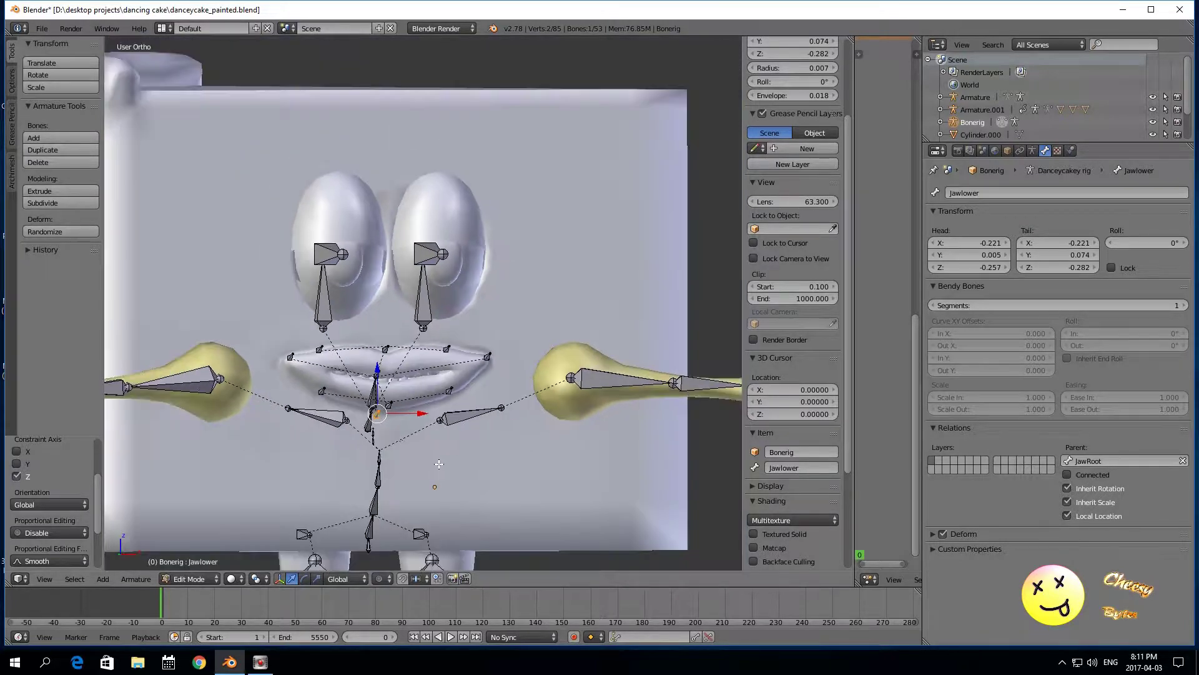
{"action": "scroll", "coordinate": [442, 466], "scroll_direction": "up", "scroll_amount": 3}
{"action": "right_click", "coordinate": [469, 455]}
{"action": "scroll", "coordinate": [488, 494], "scroll_direction": "down", "scroll_amount": 4}
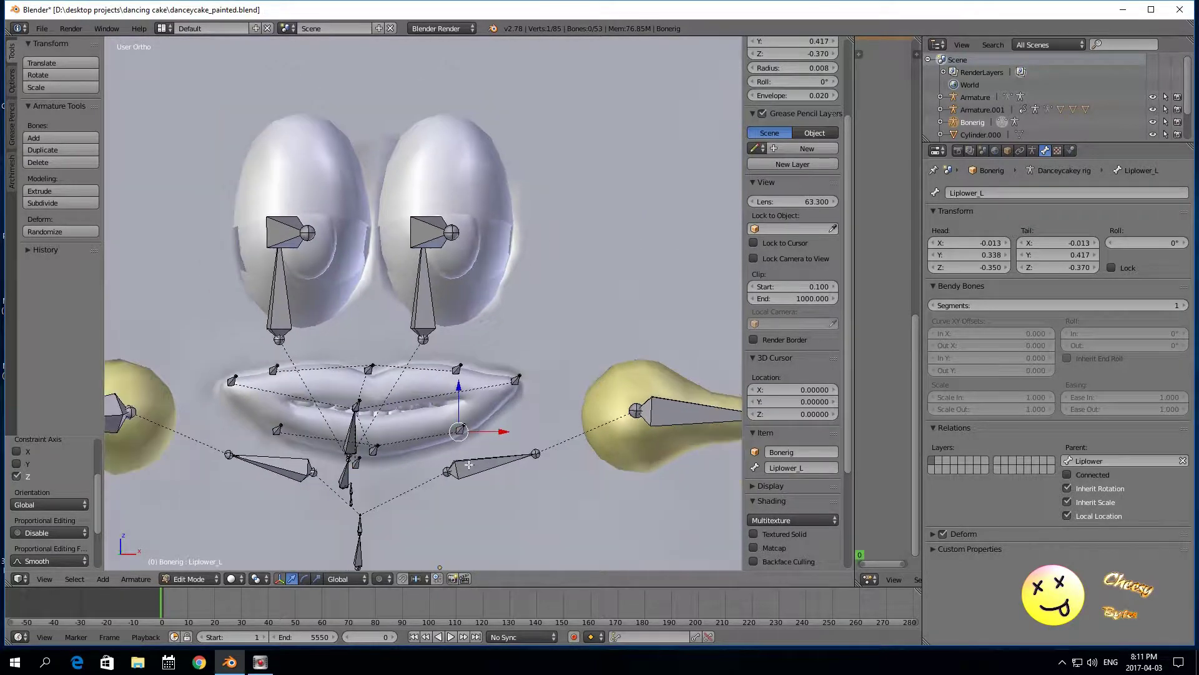
{"action": "scroll", "coordinate": [530, 498], "scroll_direction": "down", "scroll_amount": 1}
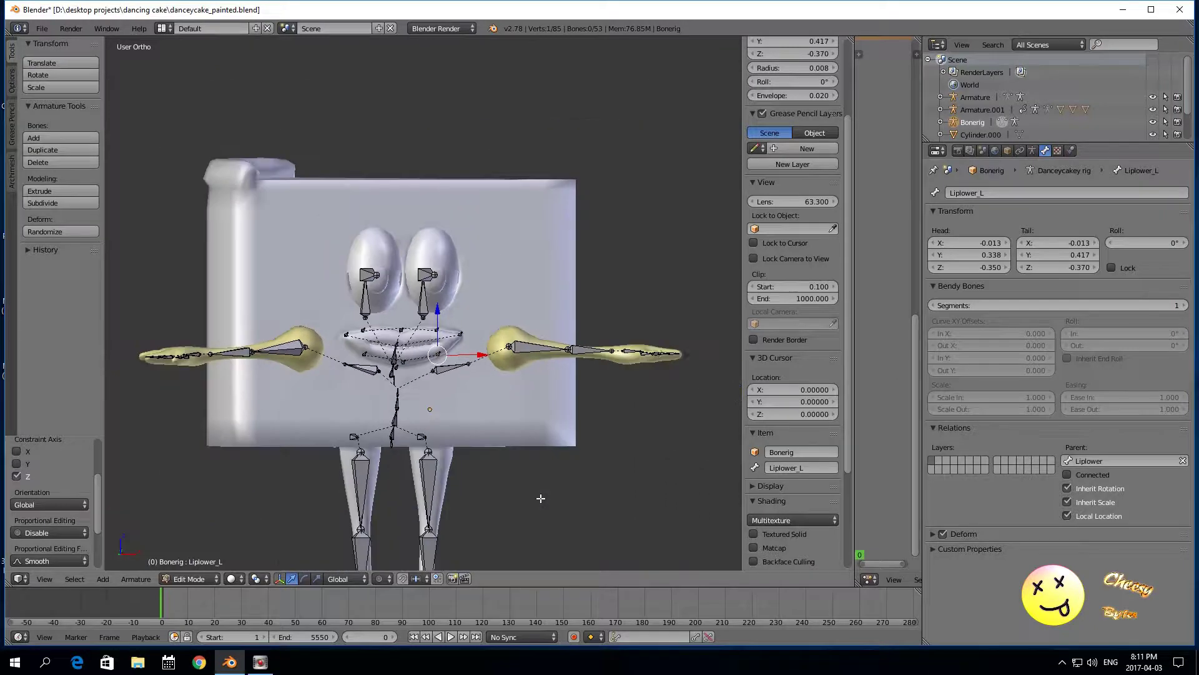
Step: View the face from the side in wireframe shading and examine where the Jaw bone sits inside the mouth
{"action": "middle_click_drag", "start_coordinate": [538, 498], "coordinate": [375, 495]}
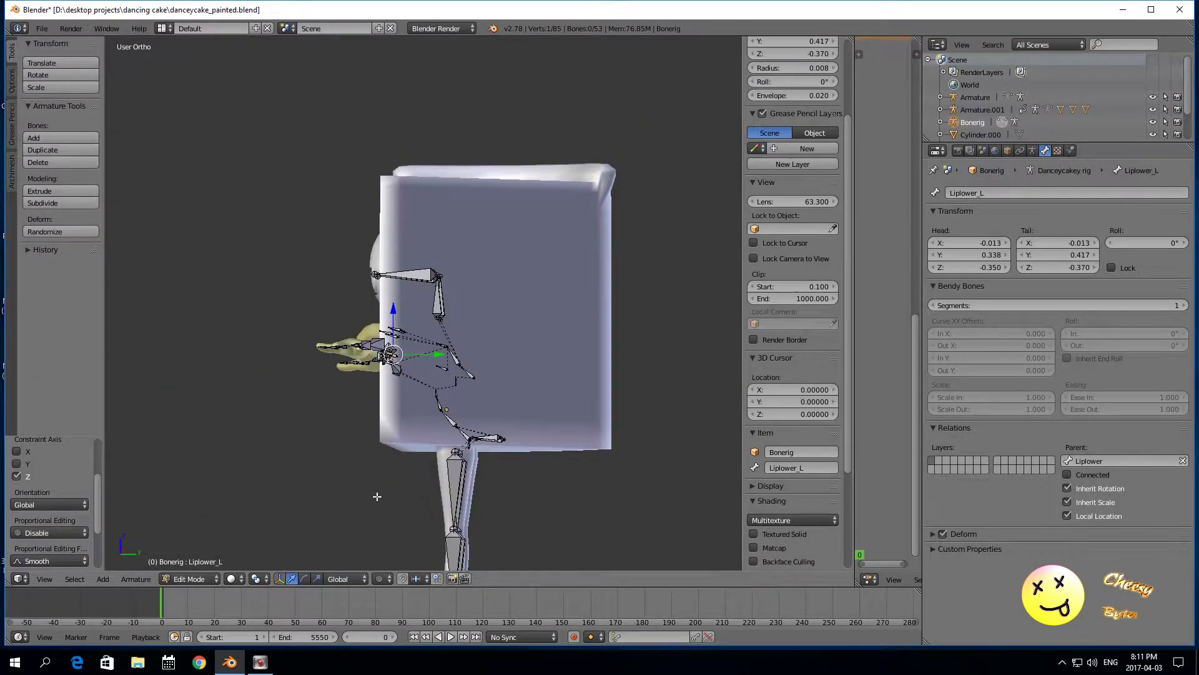
{"action": "scroll", "coordinate": [378, 494], "scroll_direction": "up", "scroll_amount": 4}
{"action": "left_click", "coordinate": [230, 578]}
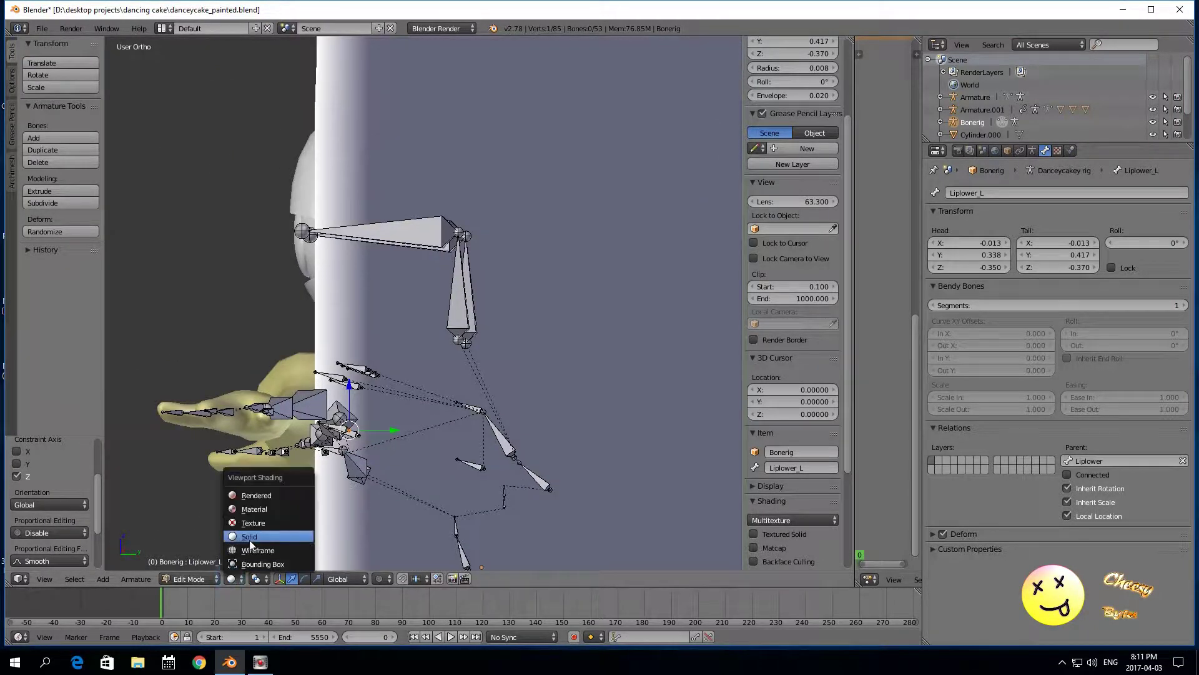
{"action": "left_click", "coordinate": [253, 546]}
{"action": "right_click", "coordinate": [505, 486]}
{"action": "right_click", "coordinate": [480, 477]}
{"action": "scroll", "coordinate": [487, 485], "scroll_direction": "down", "scroll_amount": 2}
{"action": "scroll", "coordinate": [487, 486], "scroll_direction": "up", "scroll_amount": 2}
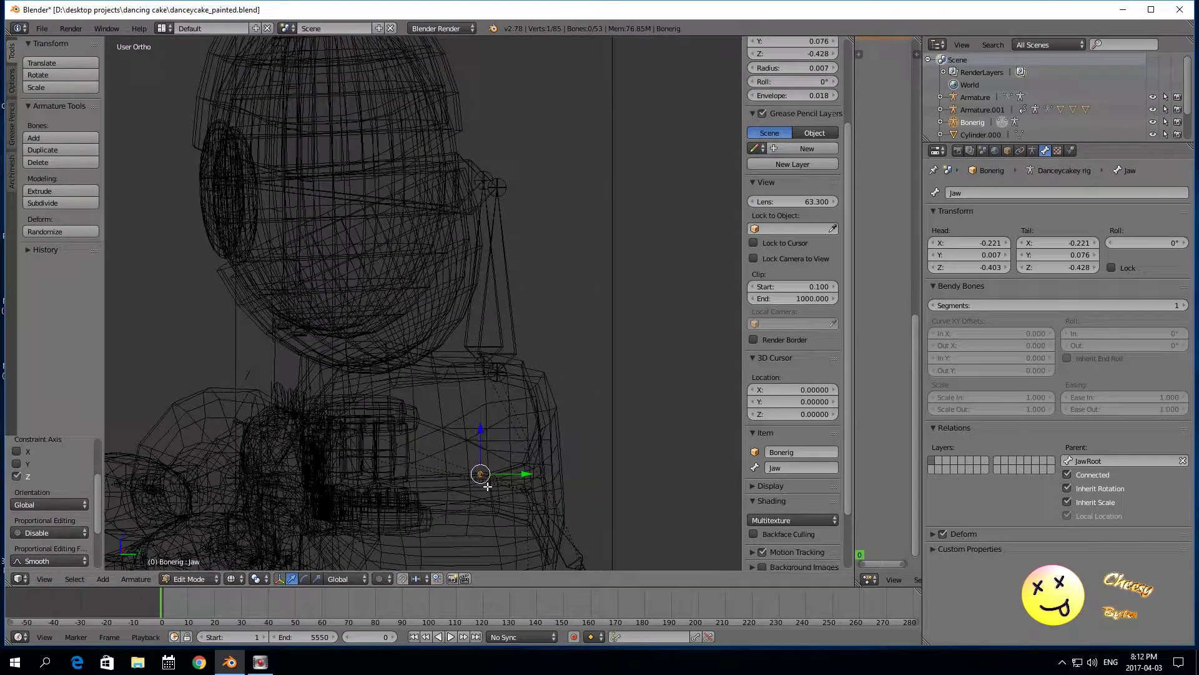
{"action": "scroll", "coordinate": [474, 487], "scroll_direction": "down", "scroll_amount": 5}
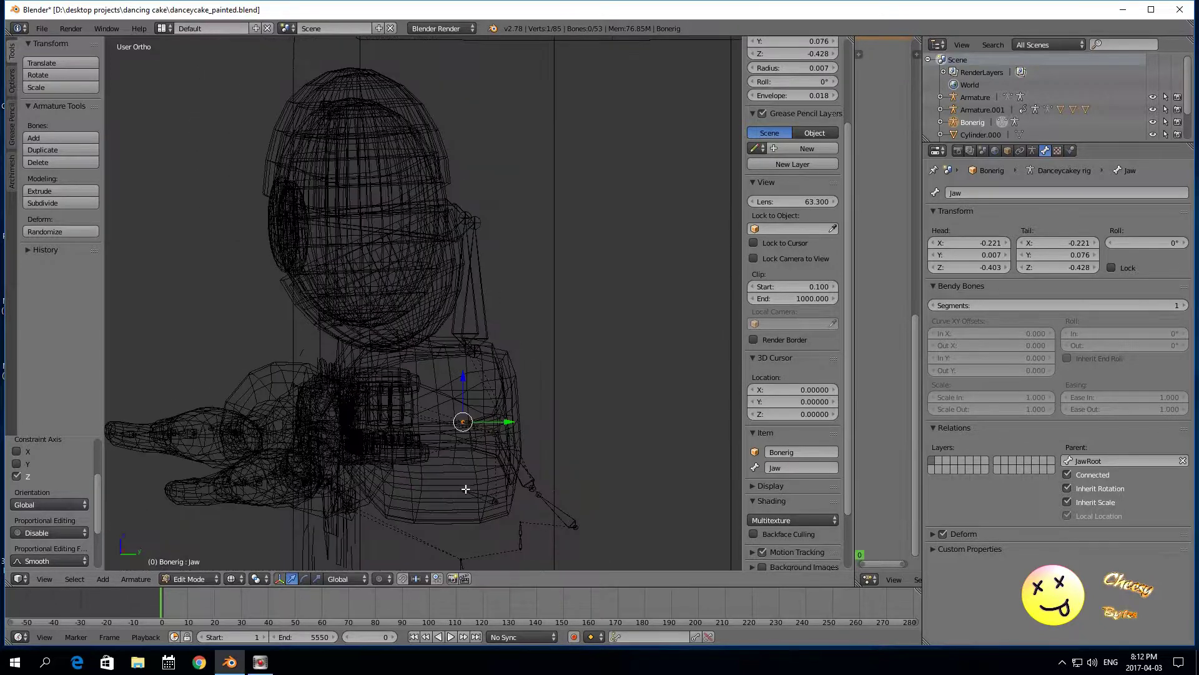
{"action": "scroll", "coordinate": [431, 493], "scroll_direction": "up", "scroll_amount": 4}
{"action": "scroll", "coordinate": [481, 447], "scroll_direction": "down", "scroll_amount": 1}
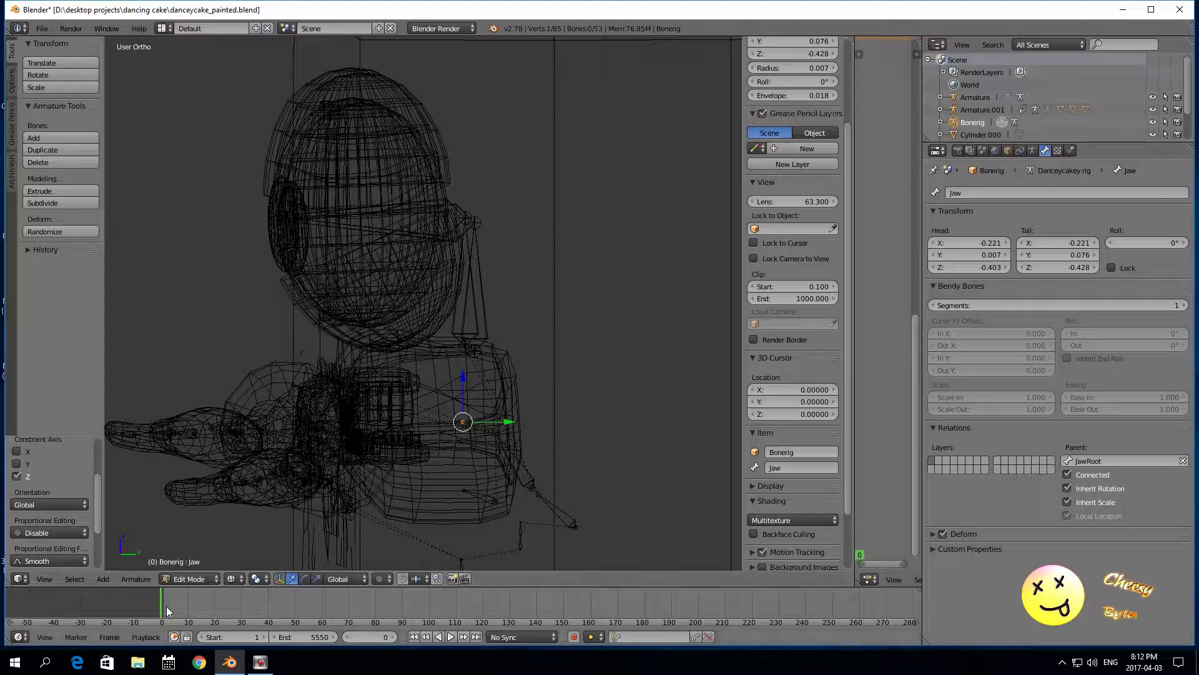
Step: Leave Edit Mode, show layer 16 with the reference rig, and select Armature.001 in solid shading
{"action": "left_click", "coordinate": [186, 580]}
{"action": "left_click", "coordinate": [193, 568]}
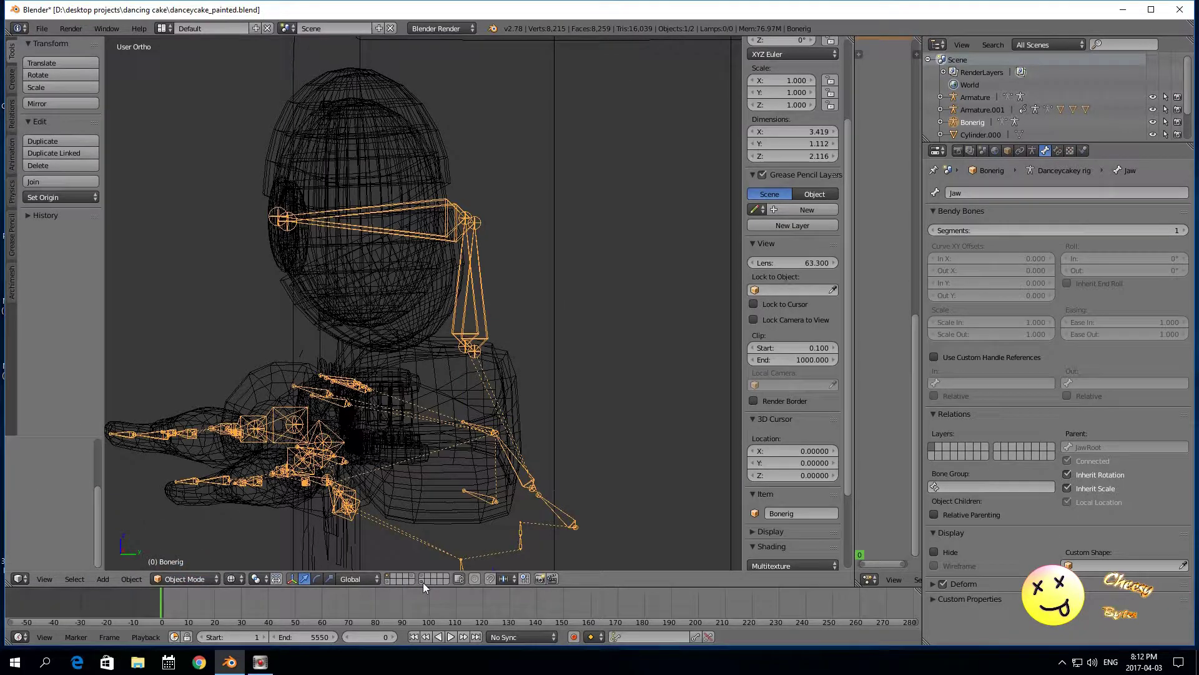
{"action": "left_click", "coordinate": [423, 581]}
{"action": "right_click", "coordinate": [519, 494]}
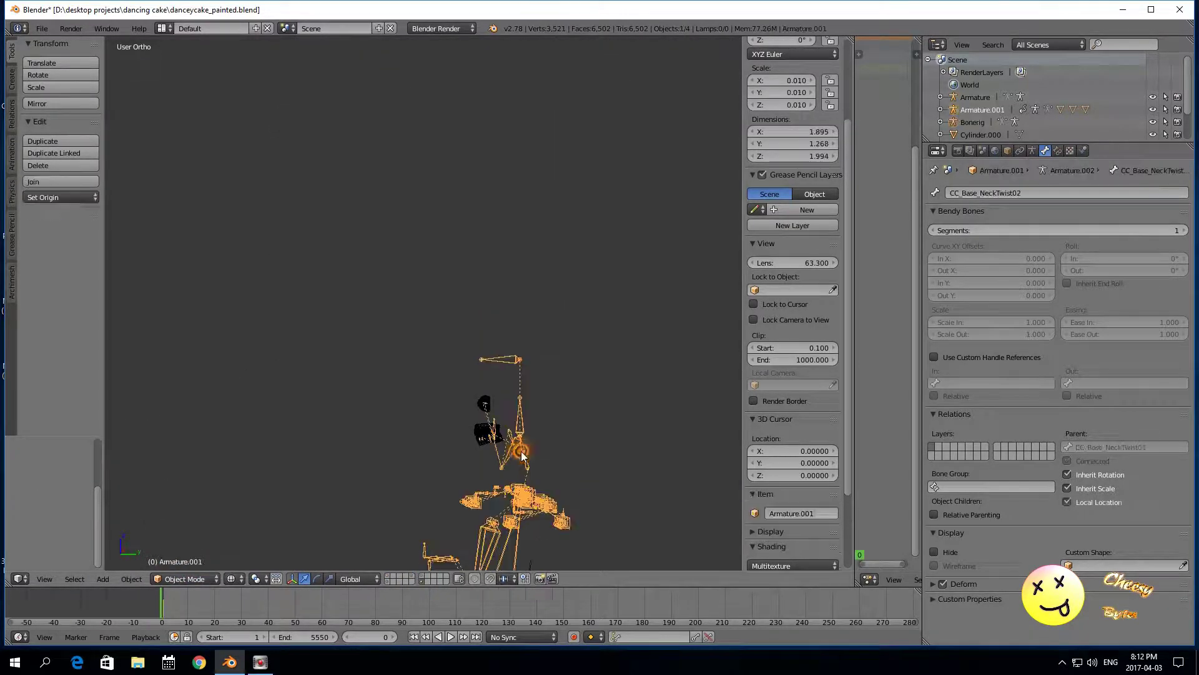
{"action": "left_click", "coordinate": [233, 579]}
{"action": "left_click", "coordinate": [250, 537]}
{"action": "scroll", "coordinate": [494, 492], "scroll_direction": "up", "scroll_amount": 2}
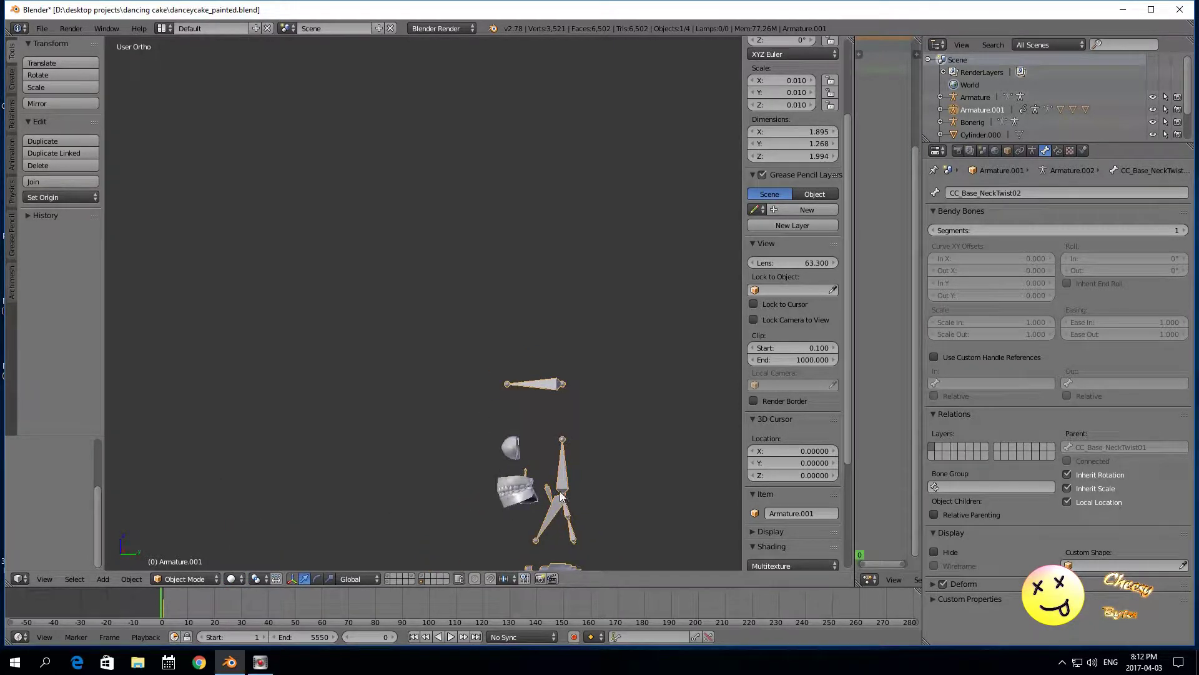
Step: Hide the reference character's teeth mesh and the CC_Base_Tongue mesh
{"action": "right_click", "coordinate": [525, 490]}
{"action": "key", "text": "h"}
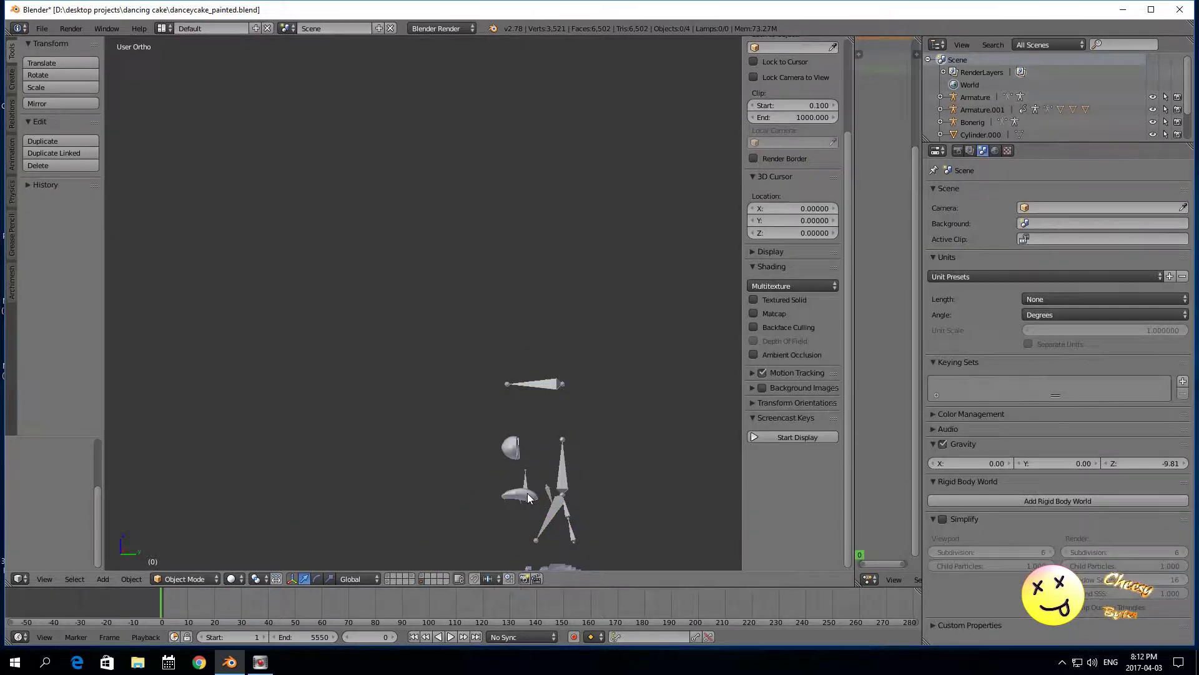
{"action": "right_click", "coordinate": [523, 497]}
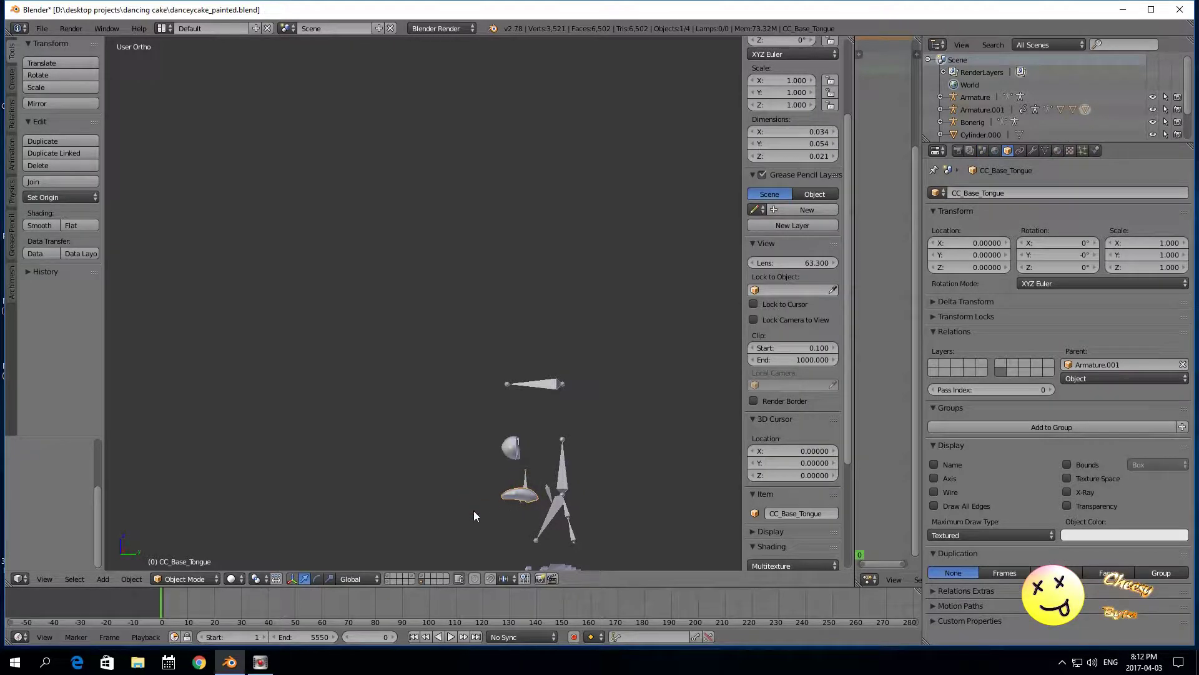
{"action": "key", "text": "h"}
Step: Put Armature.001 in Edit Mode, select the CC_Base_Tongue02 bone and frame it in the view
{"action": "right_click", "coordinate": [518, 499]}
{"action": "left_click", "coordinate": [185, 579]}
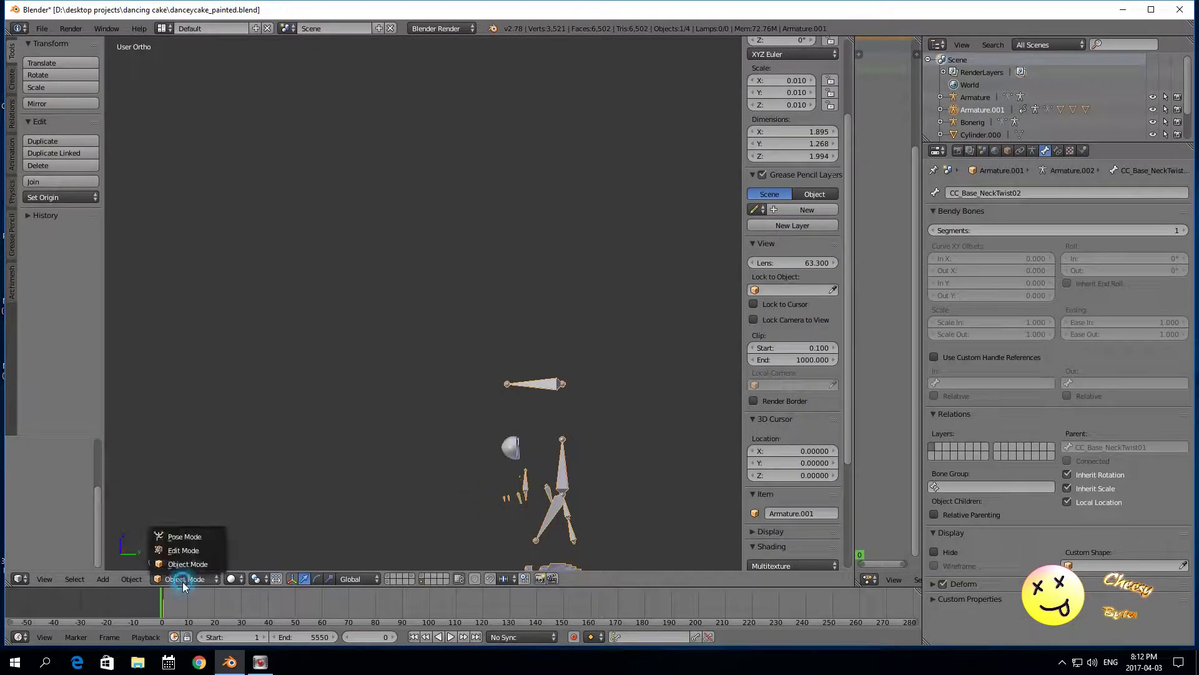
{"action": "left_click", "coordinate": [185, 548]}
{"action": "right_click", "coordinate": [521, 497]}
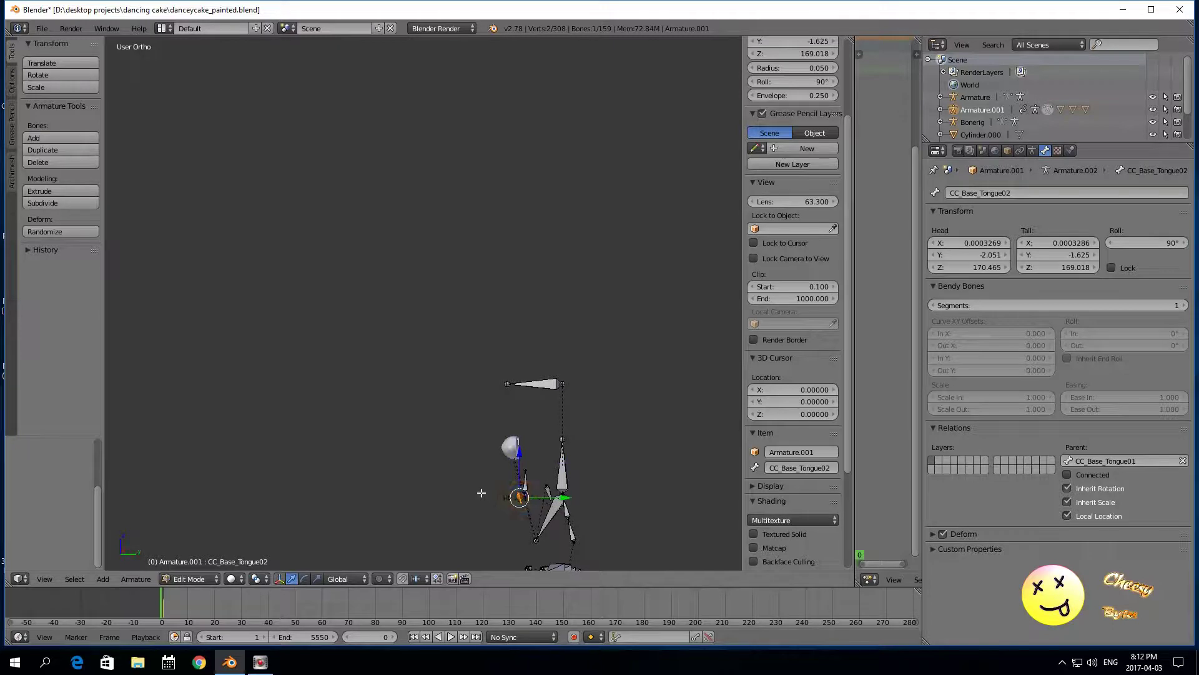
{"action": "scroll", "coordinate": [447, 438], "scroll_direction": "down", "scroll_amount": 2}
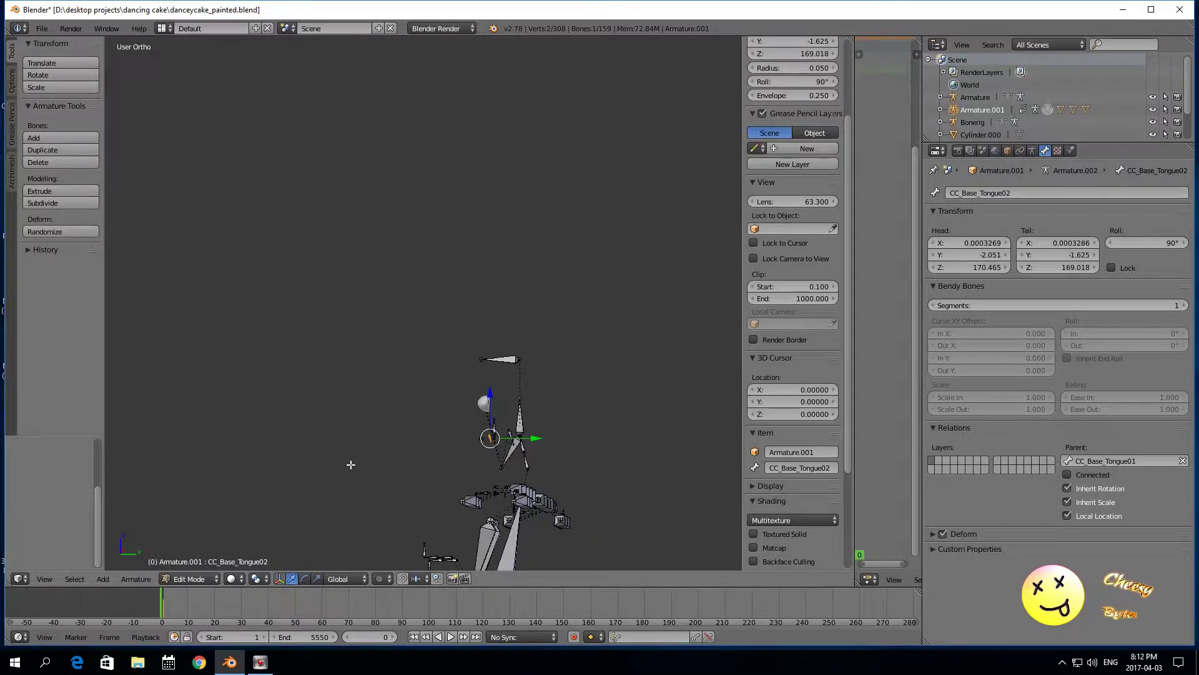
{"action": "scroll", "coordinate": [350, 465], "scroll_direction": "up", "scroll_amount": 1}
{"action": "left_click", "coordinate": [46, 578]}
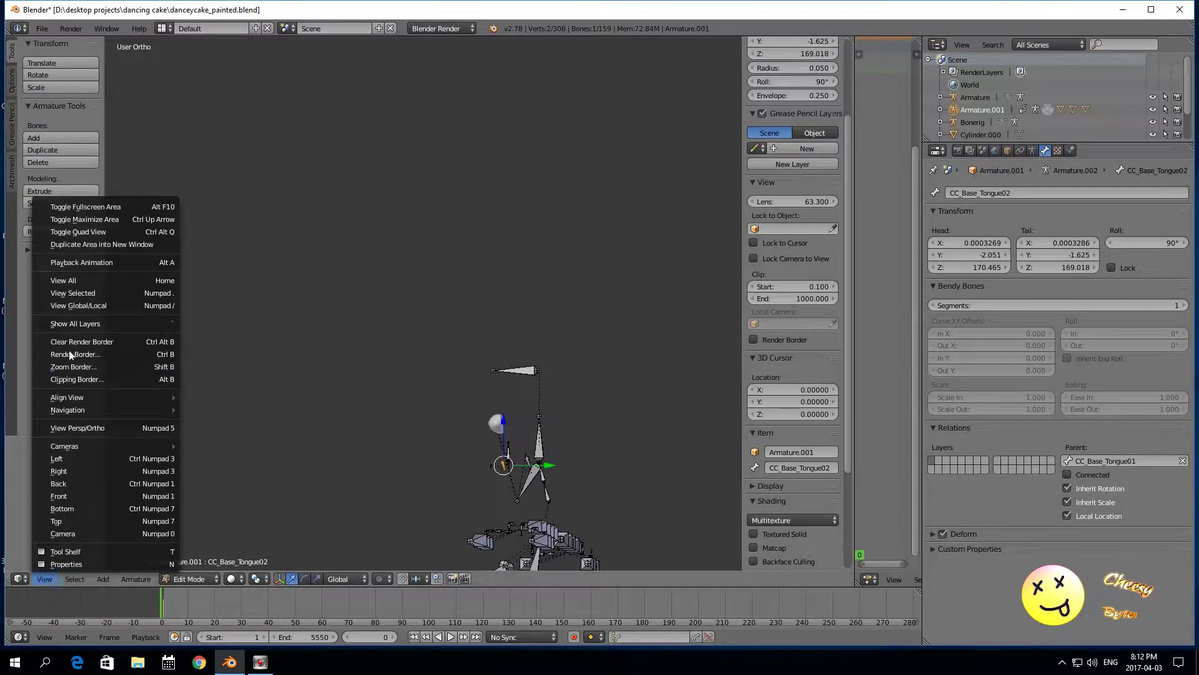
{"action": "left_click", "coordinate": [66, 292]}
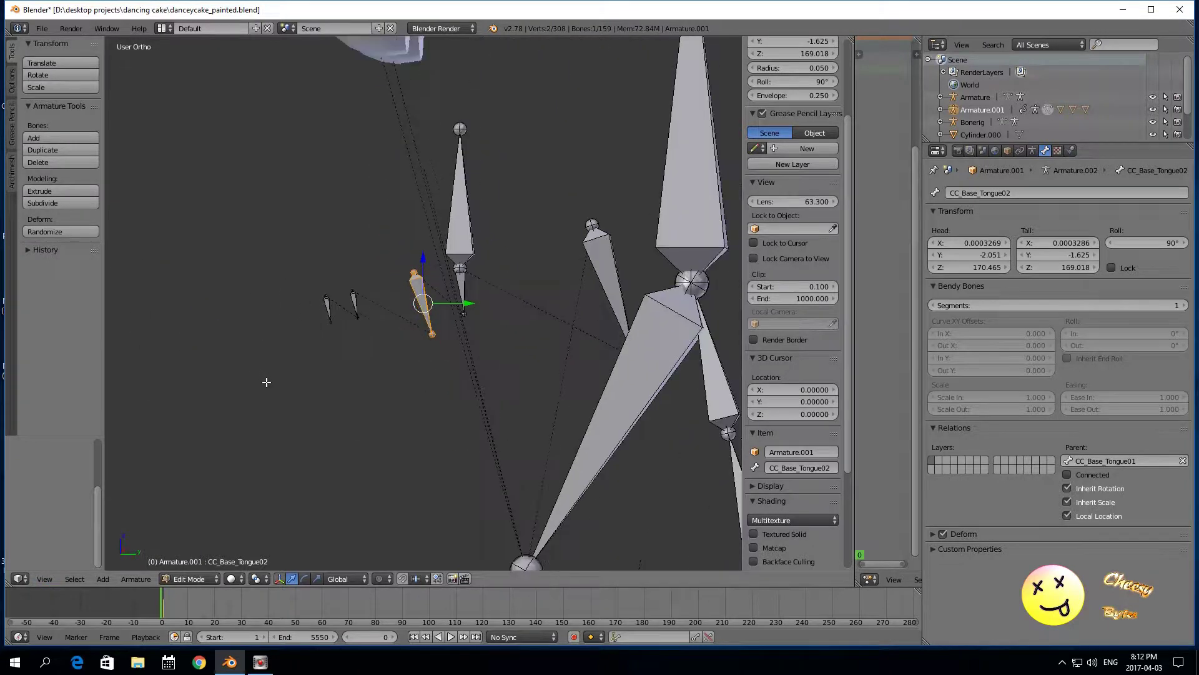
Step: Check the parents of the CC_Base_Tongue01 and CC_Base_Teeth02 bones in the reference rig
{"action": "right_click", "coordinate": [459, 283]}
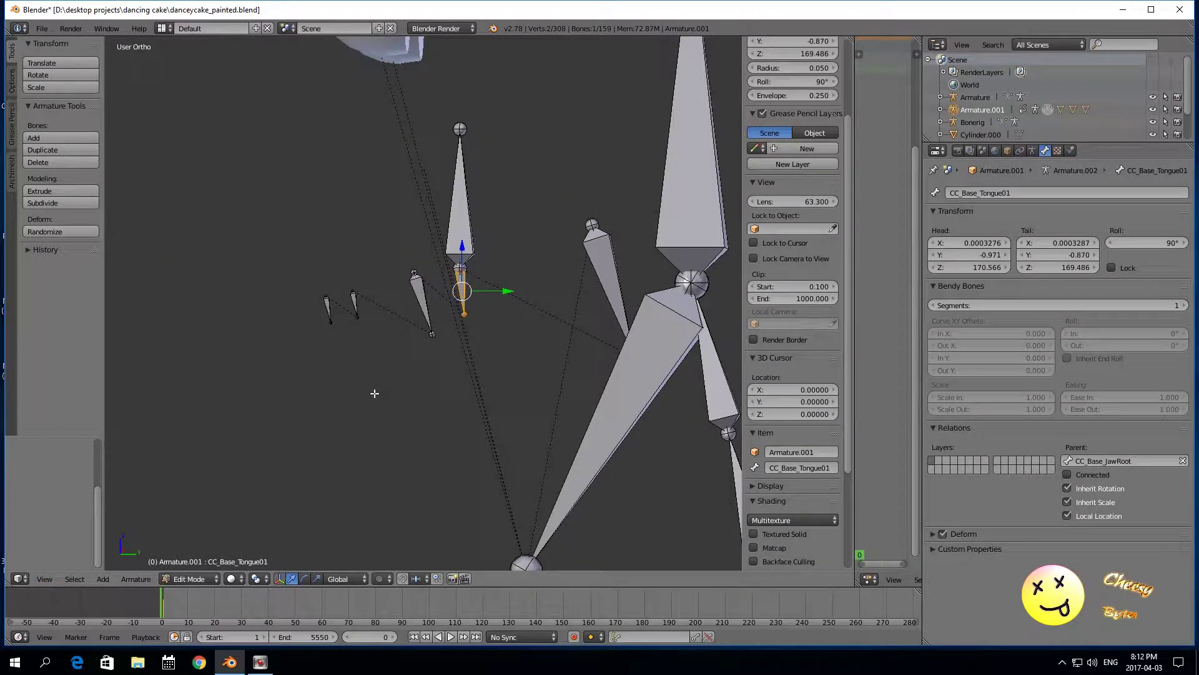
{"action": "right_click", "coordinate": [449, 230]}
{"action": "scroll", "coordinate": [461, 323], "scroll_direction": "down", "scroll_amount": 1}
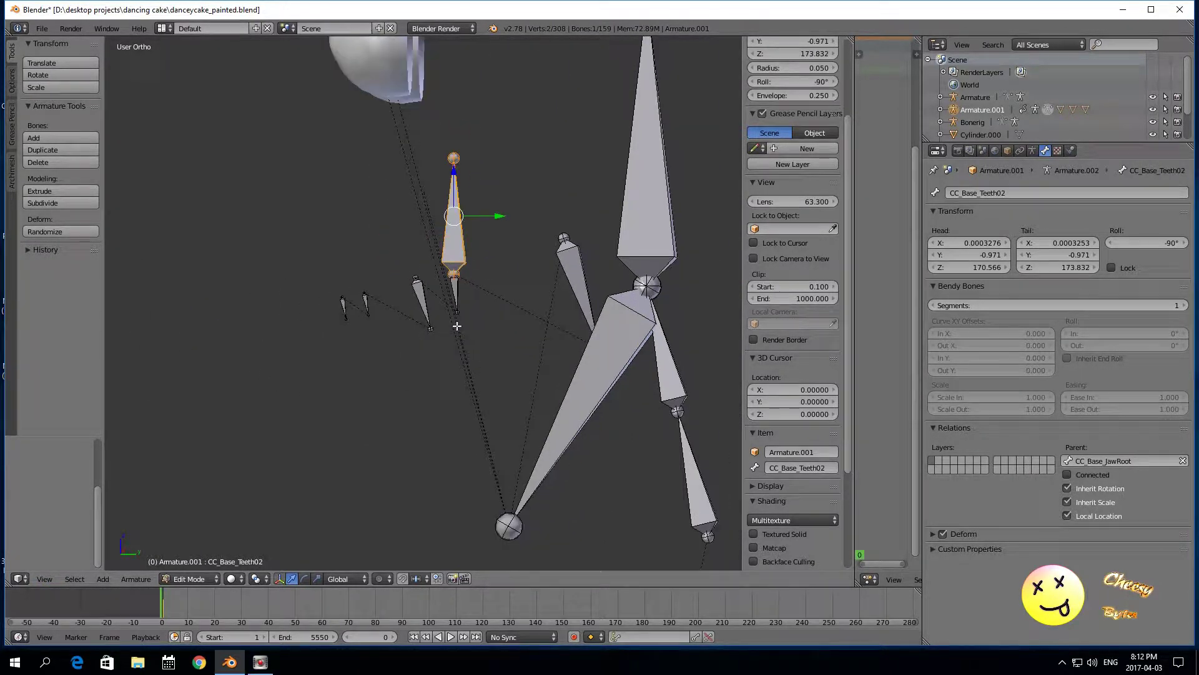
Step: Check the parents of the CC_Base_JawRoot, CC_Base_FacialBone and CC_Base_Head bones in the reference rig
{"action": "mouse_move", "coordinate": [329, 391]}
{"action": "middle_mouse_down"}
{"action": "mouse_move", "coordinate": [454, 390]}
{"action": "mouse_move", "coordinate": [365, 391]}
{"action": "mouse_move", "coordinate": [350, 302]}
{"action": "mouse_move", "coordinate": [306, 411]}
{"action": "mouse_move", "coordinate": [317, 395]}
{"action": "middle_mouse_up"}
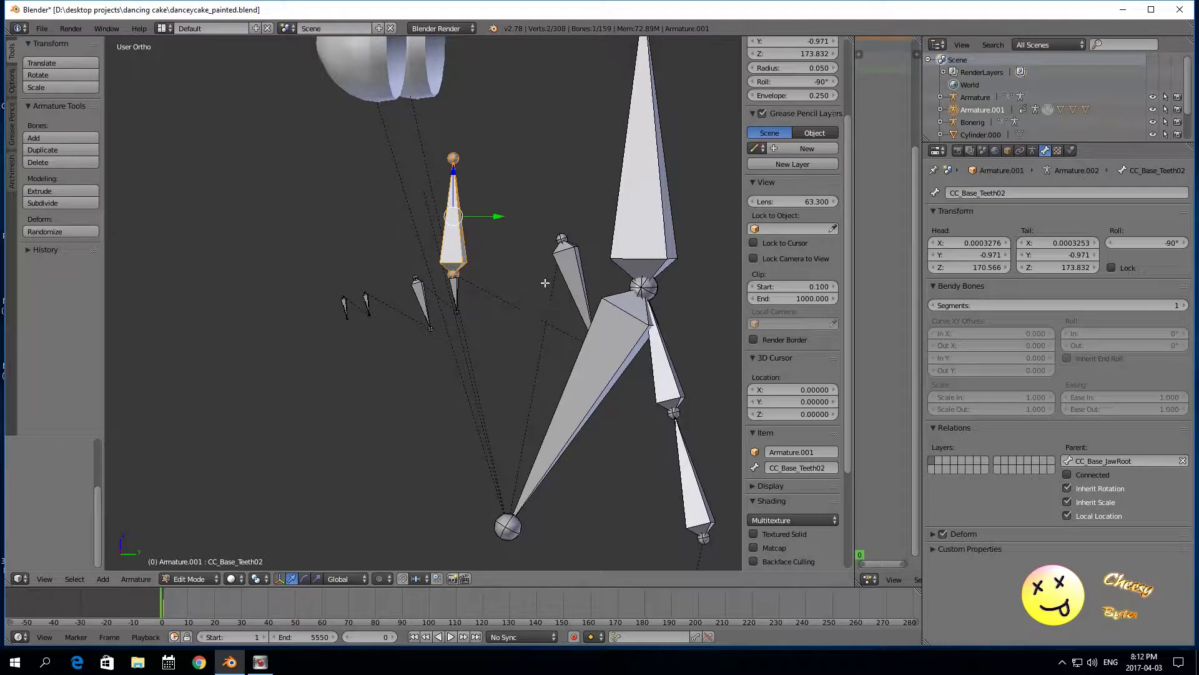
{"action": "right_click", "coordinate": [563, 258]}
{"action": "scroll", "coordinate": [431, 372], "scroll_direction": "down", "scroll_amount": 3}
{"action": "scroll", "coordinate": [406, 380], "scroll_direction": "up", "scroll_amount": 2}
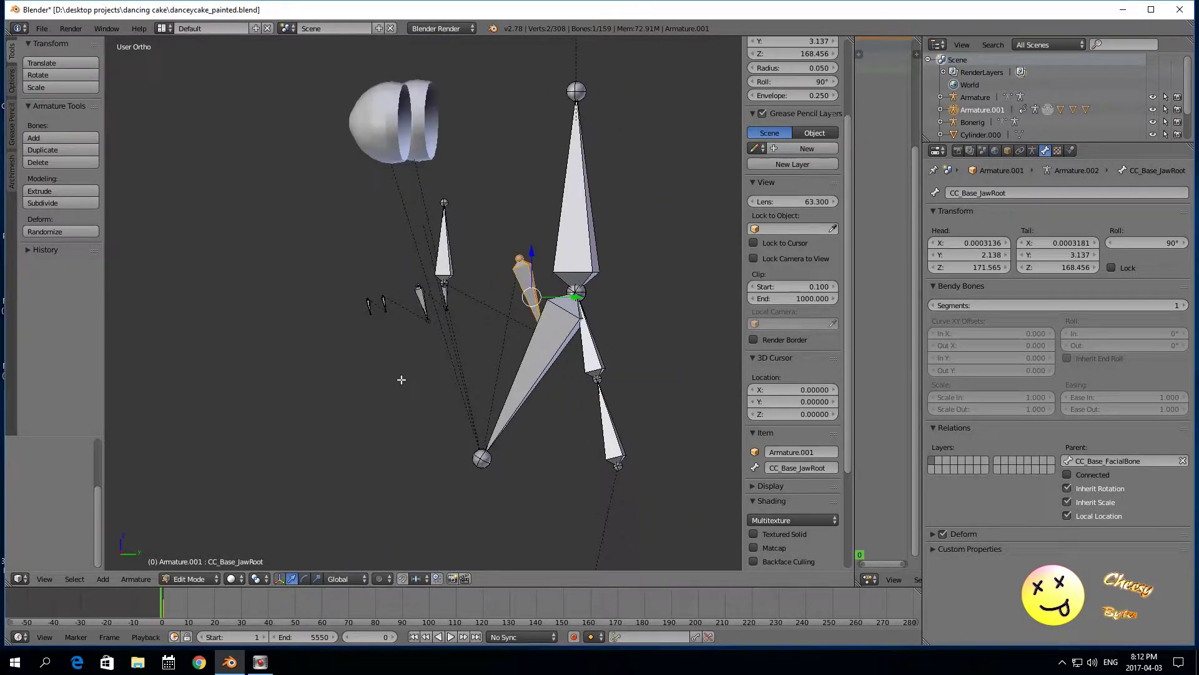
{"action": "right_click", "coordinate": [563, 375]}
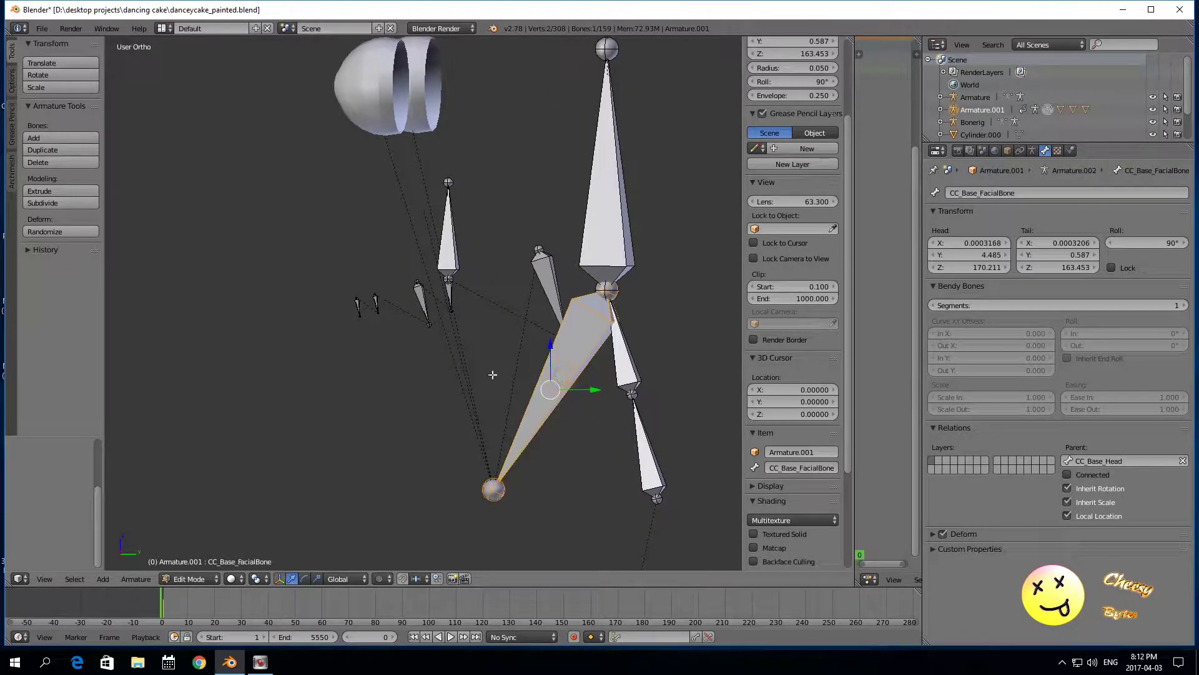
{"action": "scroll", "coordinate": [443, 390], "scroll_direction": "down", "scroll_amount": 2}
{"action": "scroll", "coordinate": [443, 390], "scroll_direction": "up", "scroll_amount": 1}
{"action": "right_click", "coordinate": [585, 247]}
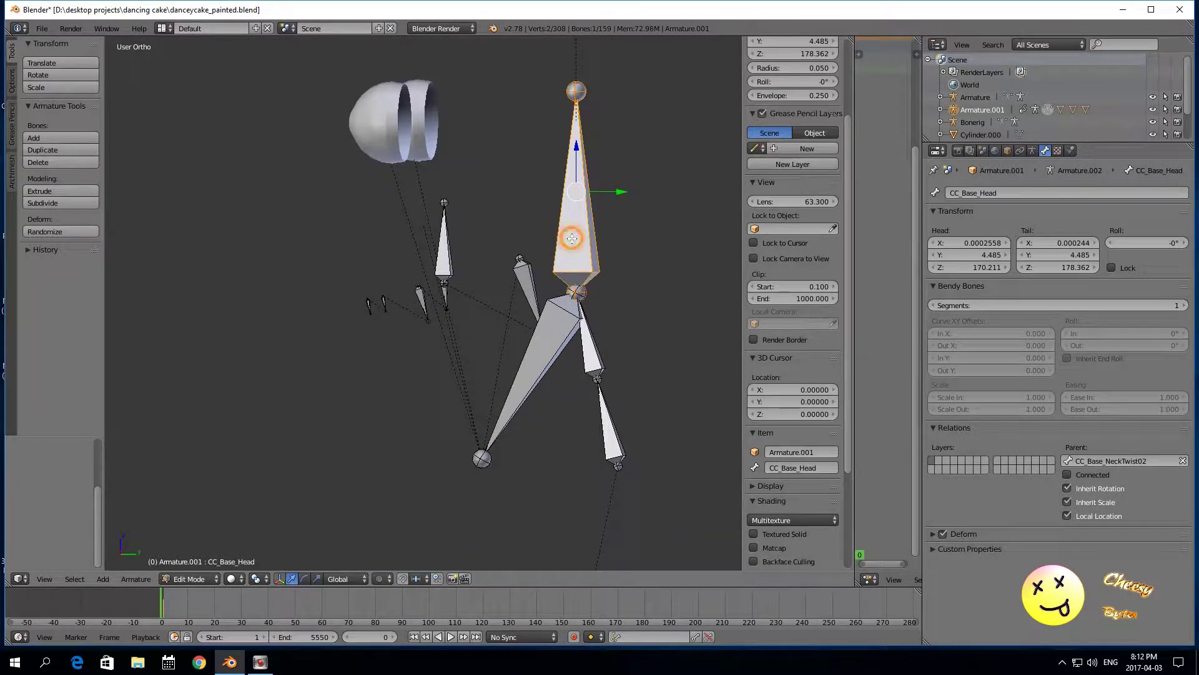
Step: Check the parent of the CC_Base_HeadNub bone above the reference character's head
{"action": "scroll", "coordinate": [424, 303], "scroll_direction": "down", "scroll_amount": 4}
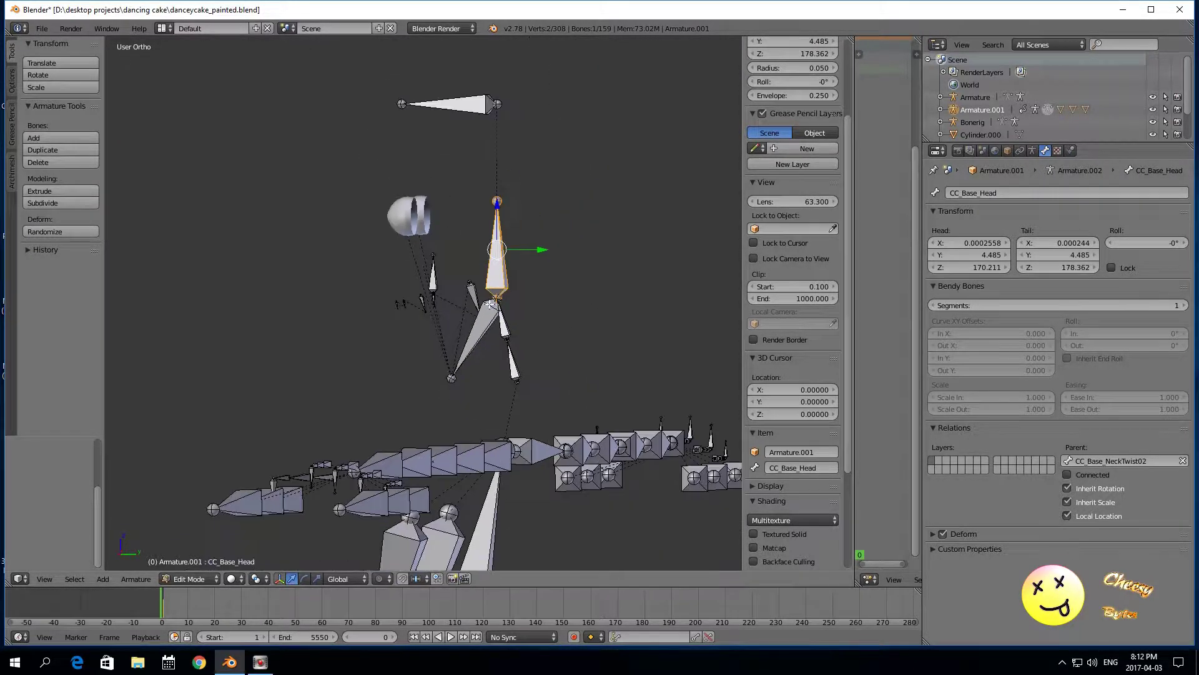
{"action": "scroll", "coordinate": [491, 249], "scroll_direction": "down", "scroll_amount": 2}
{"action": "right_click", "coordinate": [463, 160]}
{"action": "scroll", "coordinate": [461, 192], "scroll_direction": "up", "scroll_amount": 2}
{"action": "scroll", "coordinate": [445, 172], "scroll_direction": "down", "scroll_amount": 2}
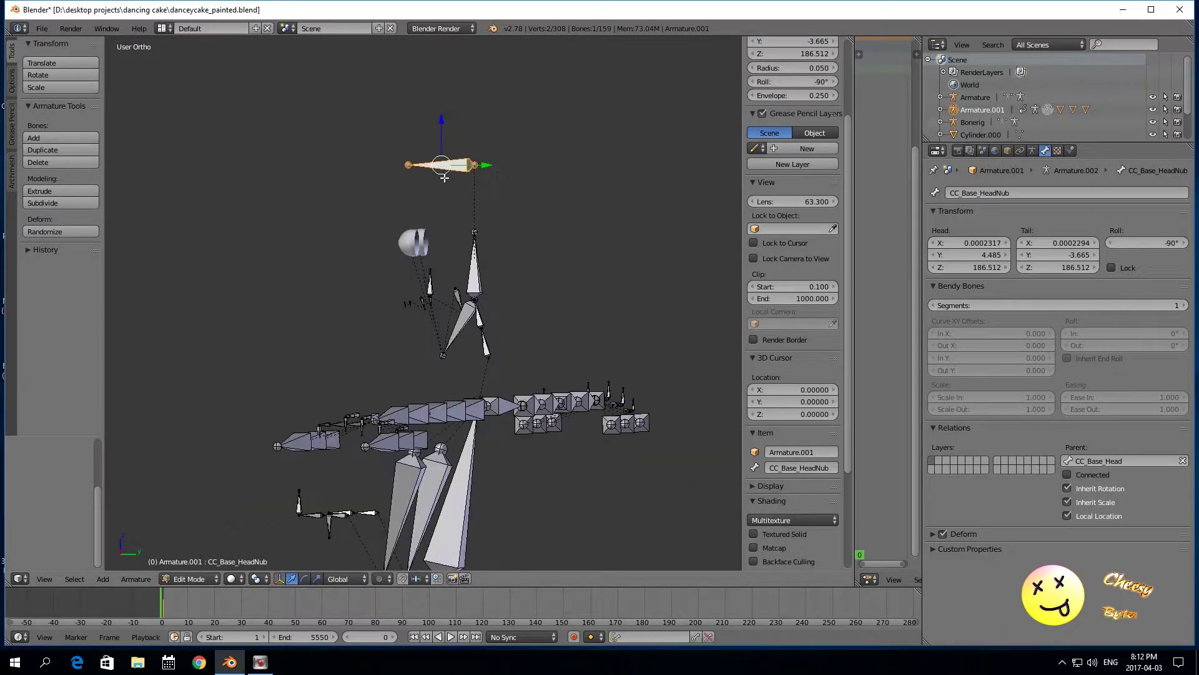
{"action": "scroll", "coordinate": [459, 196], "scroll_direction": "up", "scroll_amount": 2}
{"action": "right_click", "coordinate": [502, 259]}
{"action": "right_click", "coordinate": [464, 103]}
{"action": "scroll", "coordinate": [459, 181], "scroll_direction": "up", "scroll_amount": 3}
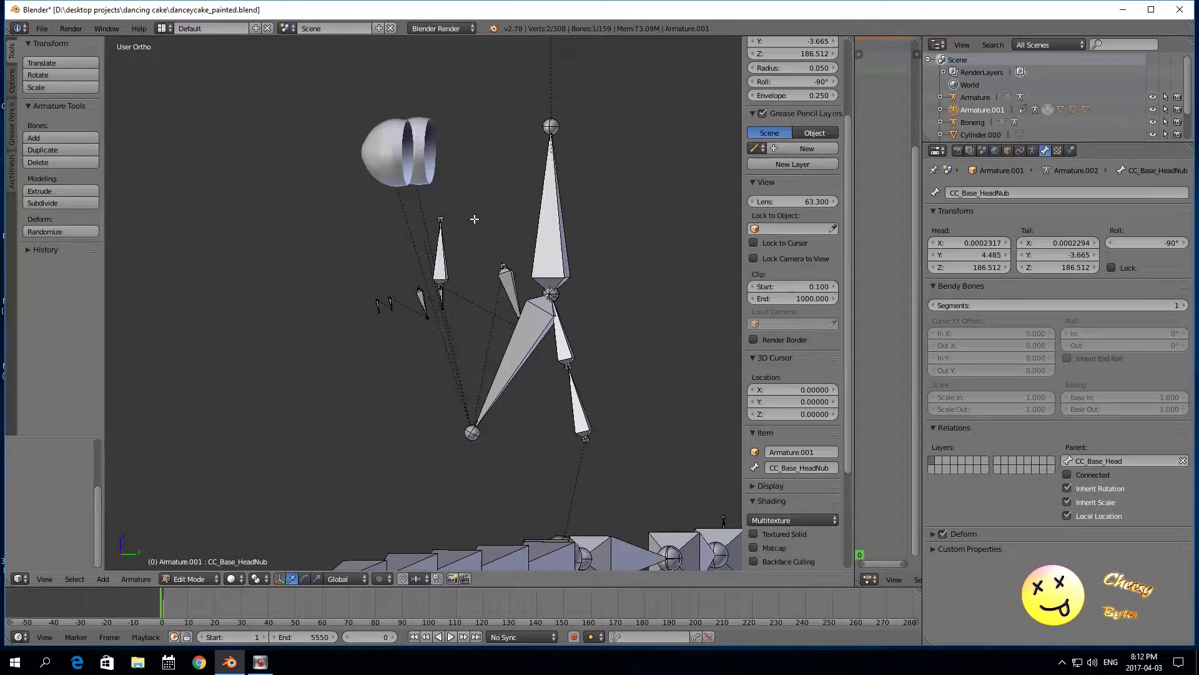
Step: Select the CC_Base_Head bone in the reference rig and hide it
{"action": "right_click", "coordinate": [550, 242]}
{"action": "scroll", "coordinate": [548, 241], "scroll_direction": "up", "scroll_amount": 1}
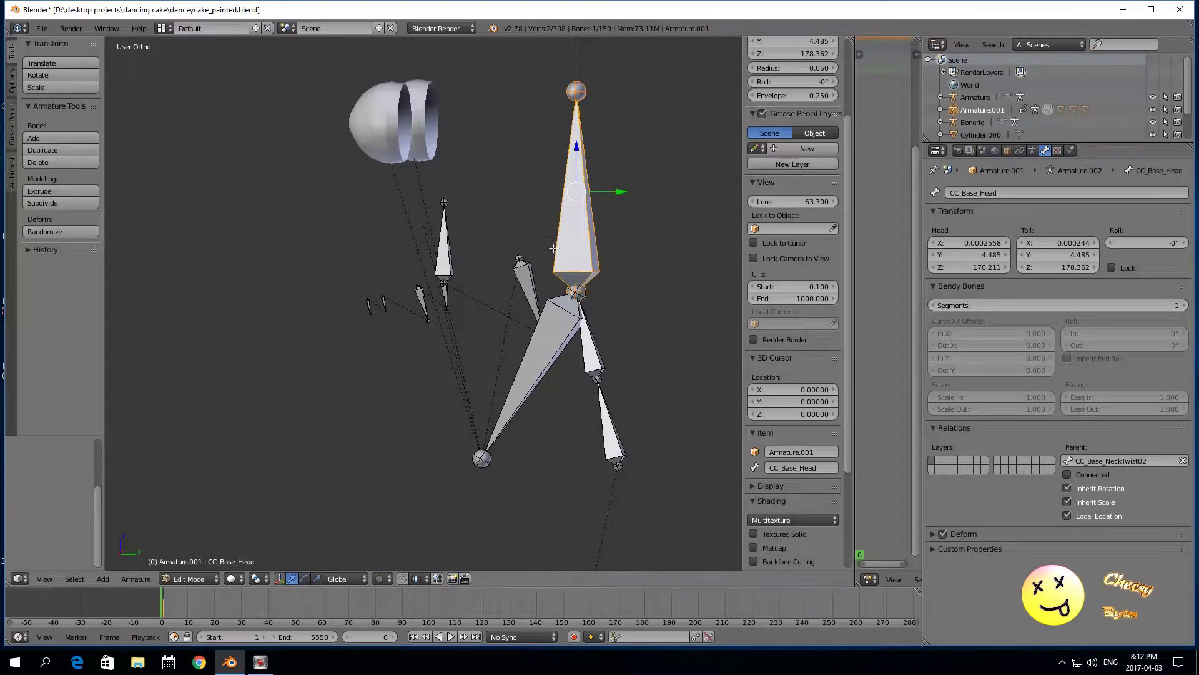
{"action": "key", "text": "h"}
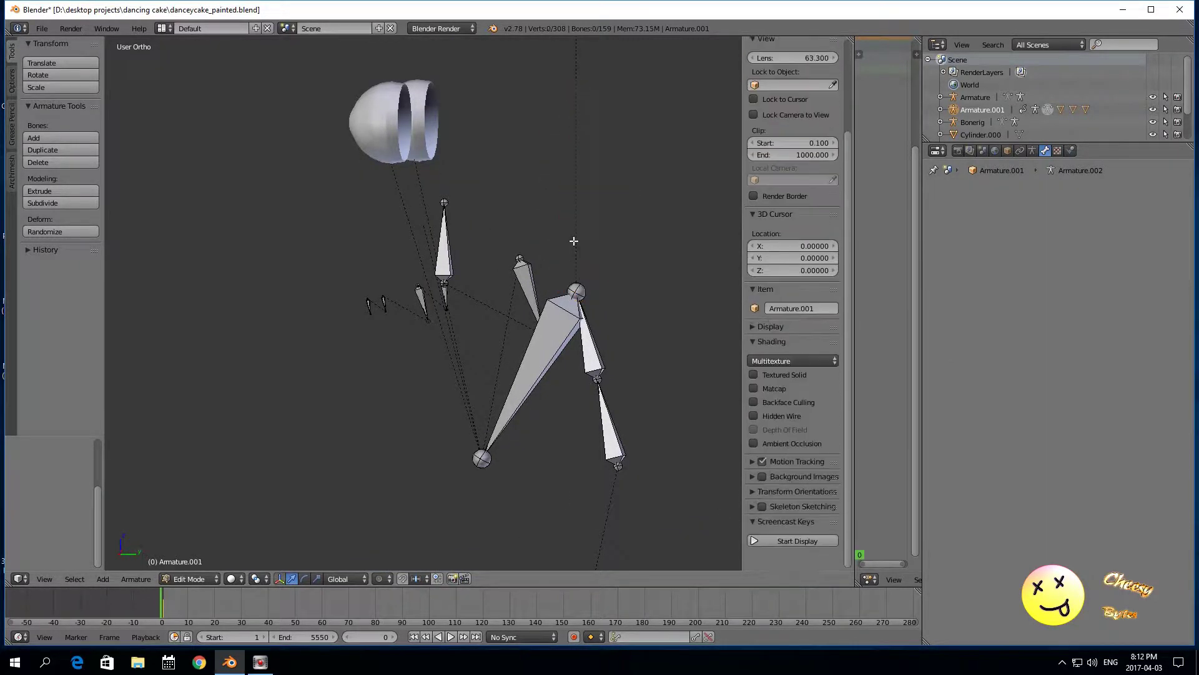
Step: Select the CC_Base_FacialBone bone and examine its relation to the neighbouring jaw and head bones
{"action": "right_click", "coordinate": [578, 284]}
{"action": "scroll", "coordinate": [577, 274], "scroll_direction": "down", "scroll_amount": 4}
{"action": "scroll", "coordinate": [577, 274], "scroll_direction": "up", "scroll_amount": 3}
{"action": "scroll", "coordinate": [562, 279], "scroll_direction": "down", "scroll_amount": 2}
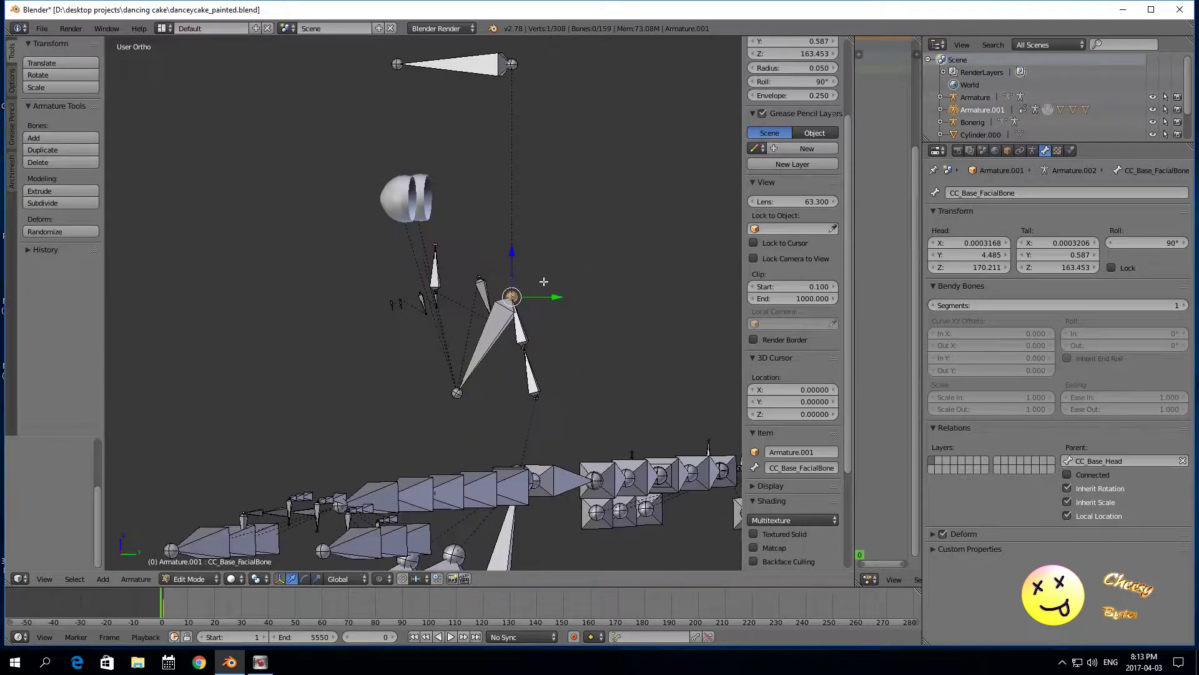
{"action": "right_click", "coordinate": [482, 293]}
{"action": "scroll", "coordinate": [488, 294], "scroll_direction": "up", "scroll_amount": 1}
{"action": "right_click", "coordinate": [515, 316]}
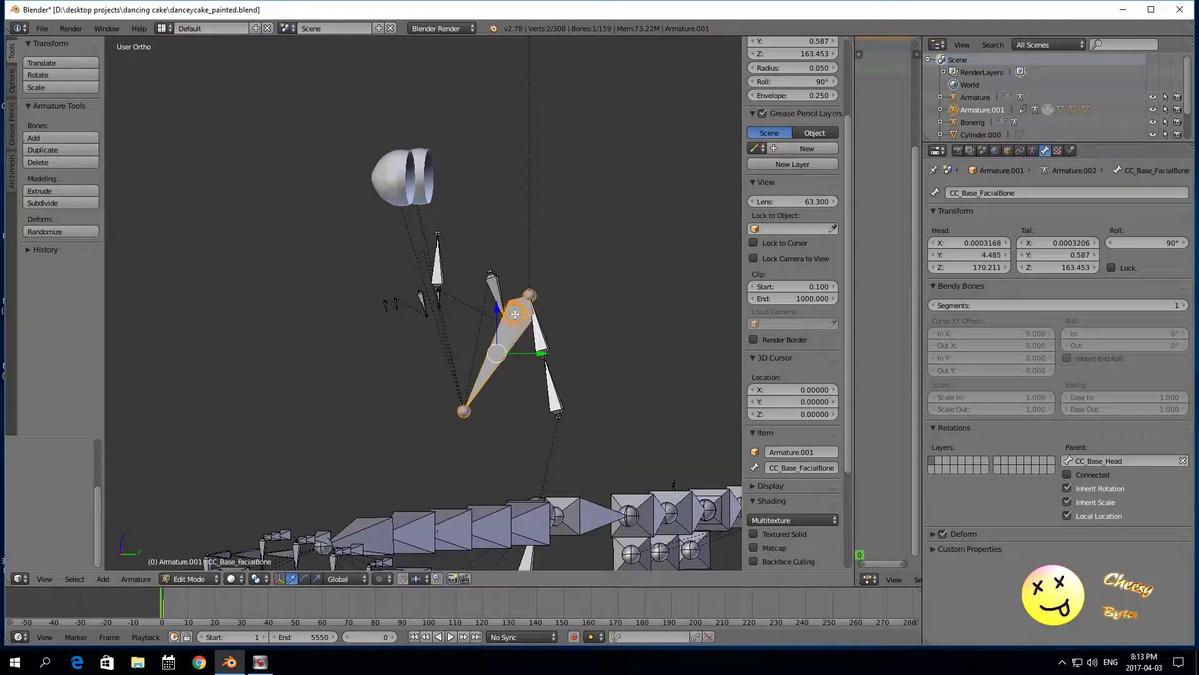
{"action": "scroll", "coordinate": [512, 306], "scroll_direction": "up", "scroll_amount": 1}
Step: Trace the parent chain from the CC_Base_Tongue01 bone through CC_Base_JawRoot and over to the CC_Base_NeckTwist02 bone
{"action": "right_click", "coordinate": [507, 285]}
{"action": "right_click", "coordinate": [552, 322]}
{"action": "right_click", "coordinate": [443, 268]}
{"action": "scroll", "coordinate": [442, 268], "scroll_direction": "up", "scroll_amount": 2}
{"action": "right_click", "coordinate": [448, 290]}
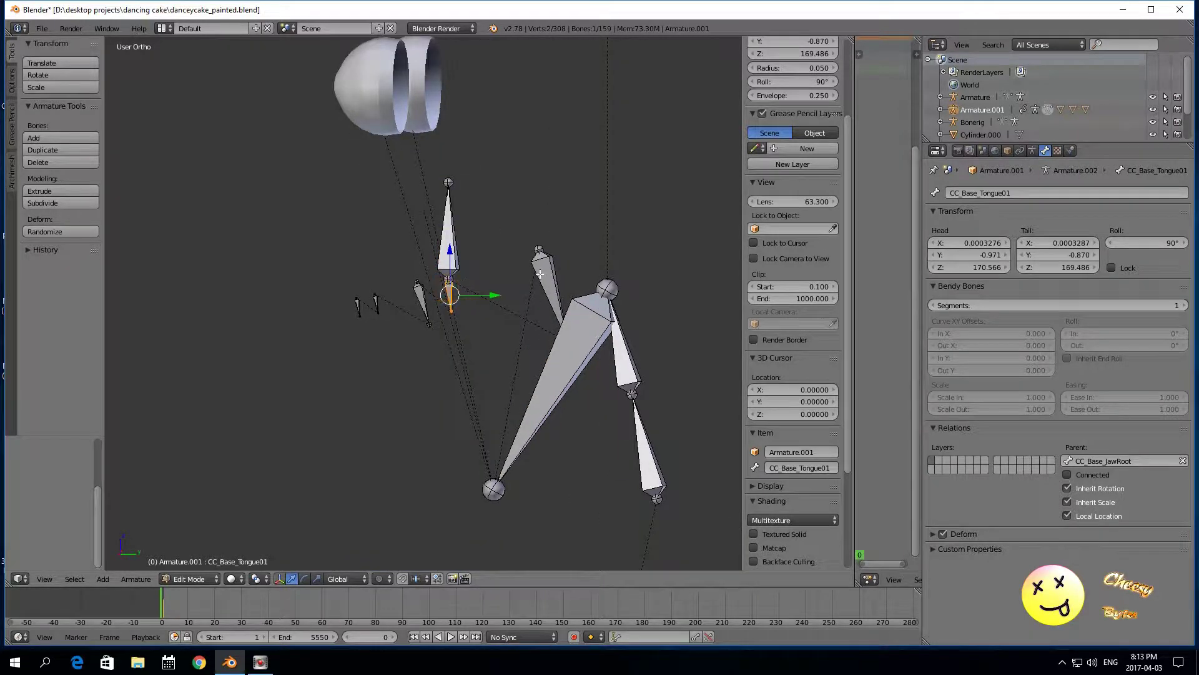
{"action": "right_click", "coordinate": [540, 275]}
{"action": "right_click", "coordinate": [617, 342]}
{"action": "scroll", "coordinate": [615, 342], "scroll_direction": "down", "scroll_amount": 5}
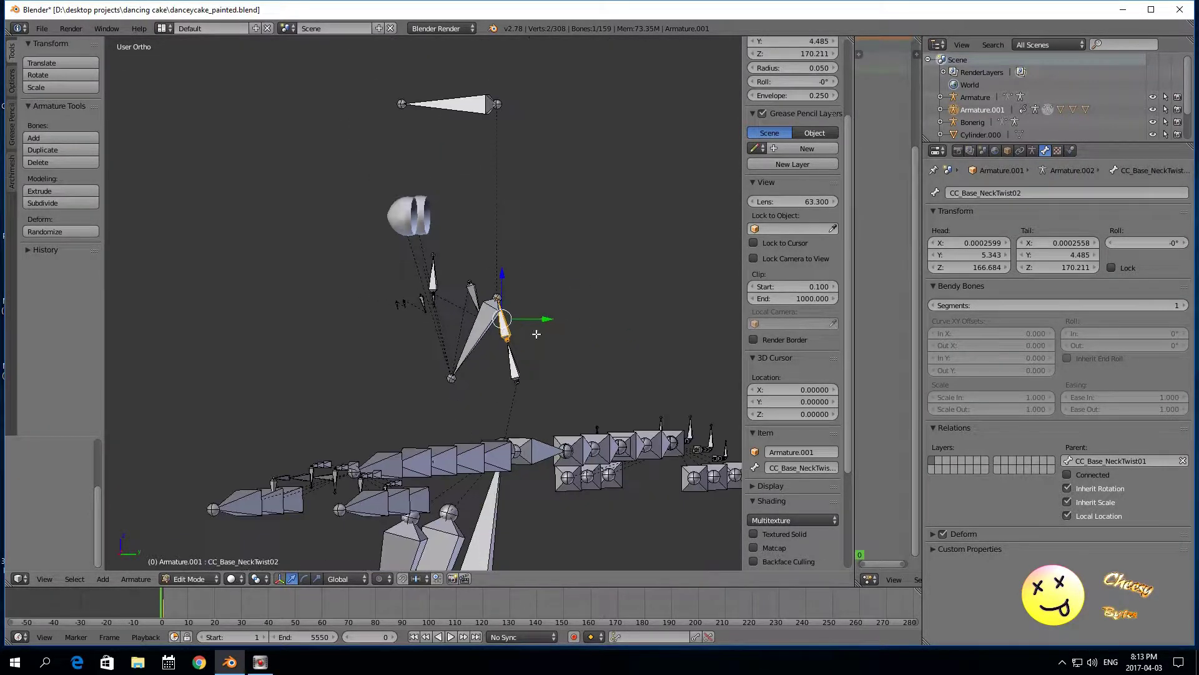
Step: Compare the parents of the CC_Base_FacialBone bone and the tongue bones from a different view angle
{"action": "scroll", "coordinate": [535, 332], "scroll_direction": "up", "scroll_amount": 2}
{"action": "right_click", "coordinate": [497, 288]}
{"action": "right_click", "coordinate": [524, 318]}
{"action": "scroll", "coordinate": [521, 318], "scroll_direction": "up", "scroll_amount": 2}
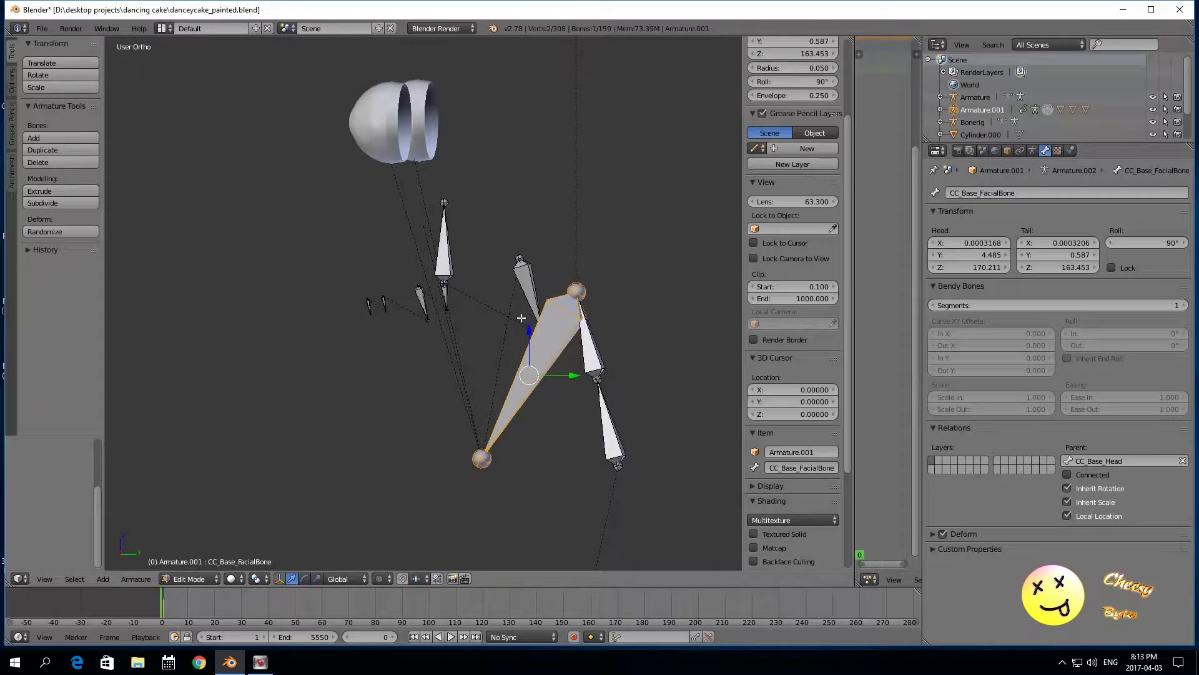
{"action": "mouse_move", "coordinate": [329, 364]}
{"action": "middle_mouse_down"}
{"action": "mouse_move", "coordinate": [394, 373]}
{"action": "mouse_move", "coordinate": [326, 356]}
{"action": "mouse_move", "coordinate": [348, 364]}
{"action": "middle_mouse_up"}
{"action": "right_click", "coordinate": [427, 295]}
{"action": "right_click", "coordinate": [445, 293]}
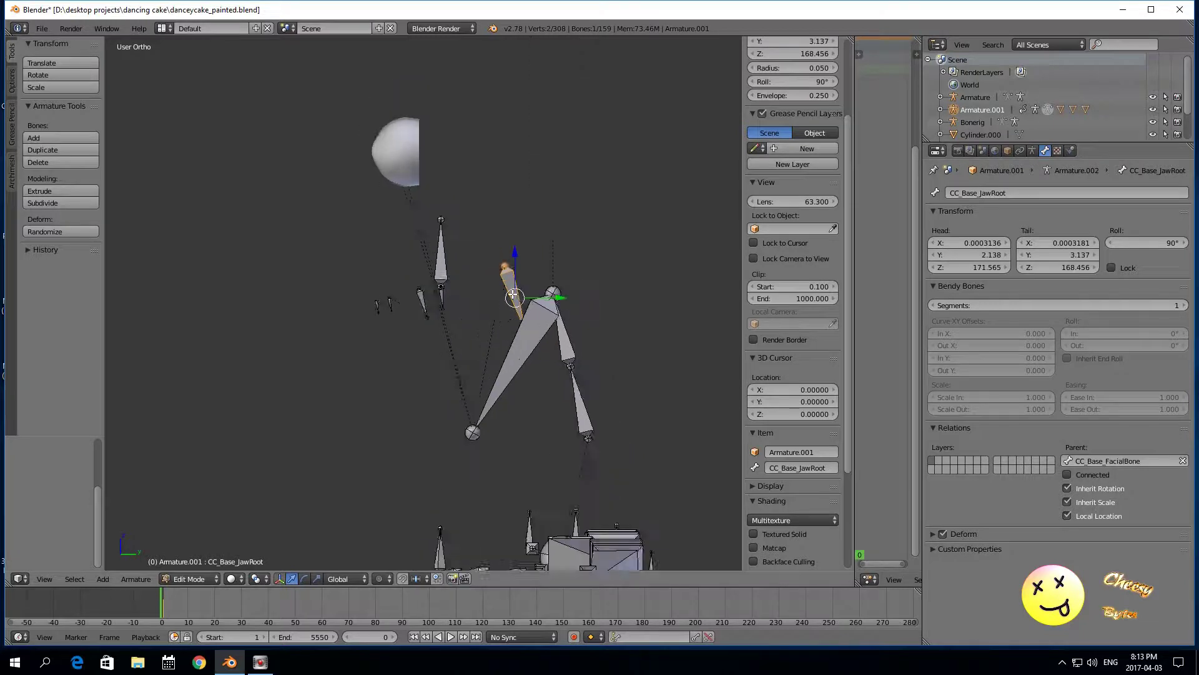
Step: Check the parents of the CC_Base_NeckTwist02, CC_Base_NeckTwist01 and CC_Base_HeadNub bones
{"action": "right_click", "coordinate": [546, 339]}
{"action": "right_click", "coordinate": [594, 342]}
{"action": "scroll", "coordinate": [593, 343], "scroll_direction": "down", "scroll_amount": 3}
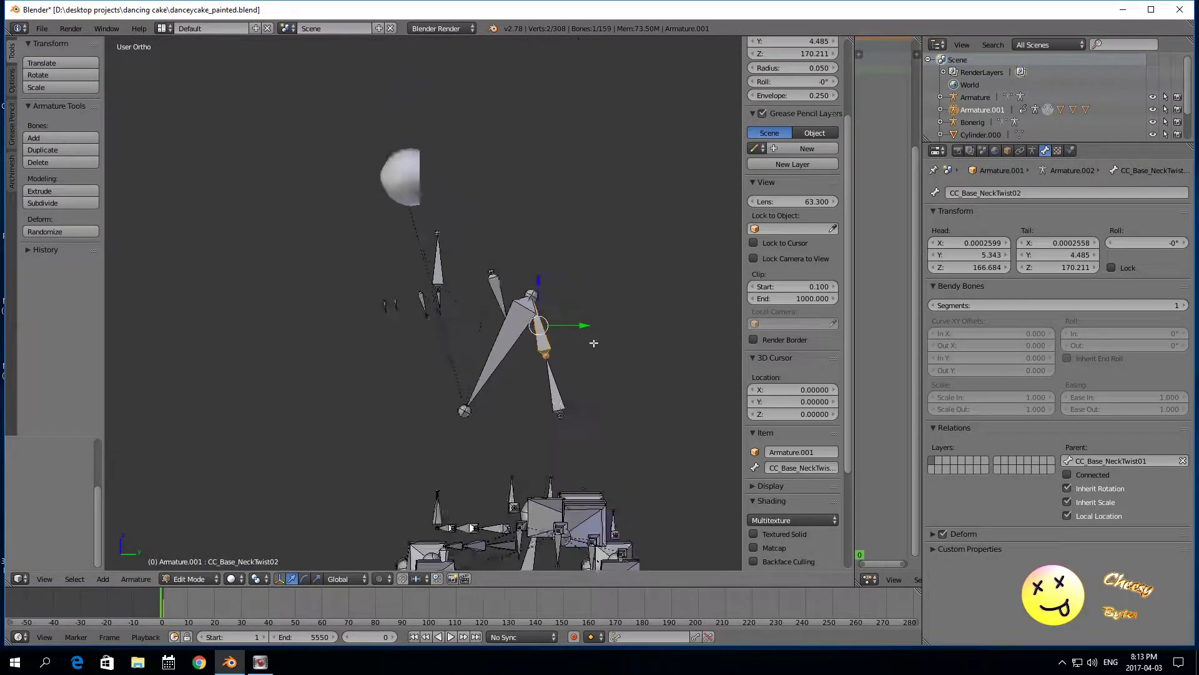
{"action": "right_click", "coordinate": [534, 377]}
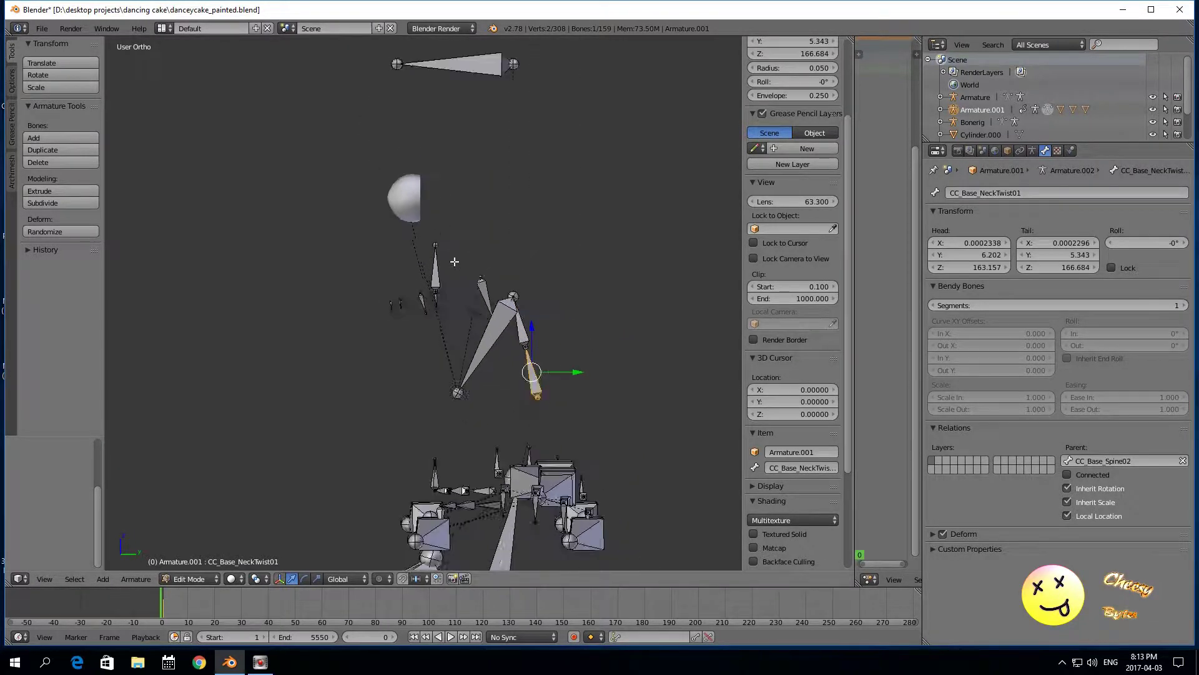
{"action": "scroll", "coordinate": [456, 250], "scroll_direction": "down", "scroll_amount": 3}
{"action": "right_click", "coordinate": [459, 166]}
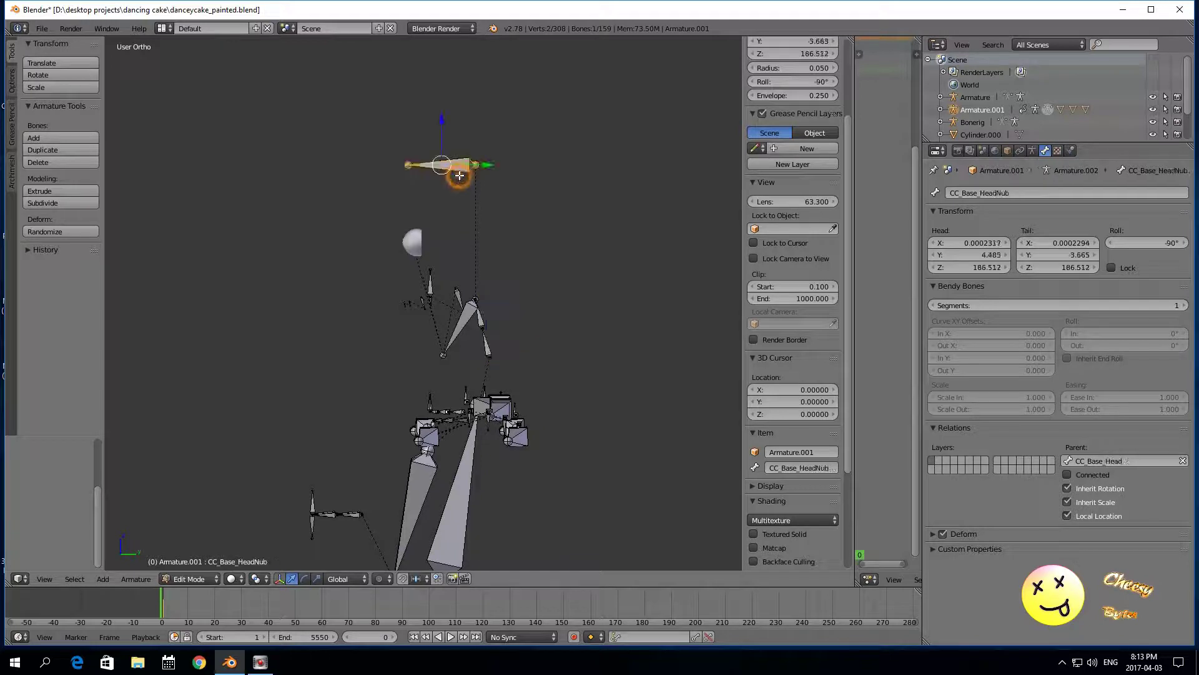
{"action": "left_click", "coordinate": [193, 580]}
{"action": "left_click", "coordinate": [193, 562]}
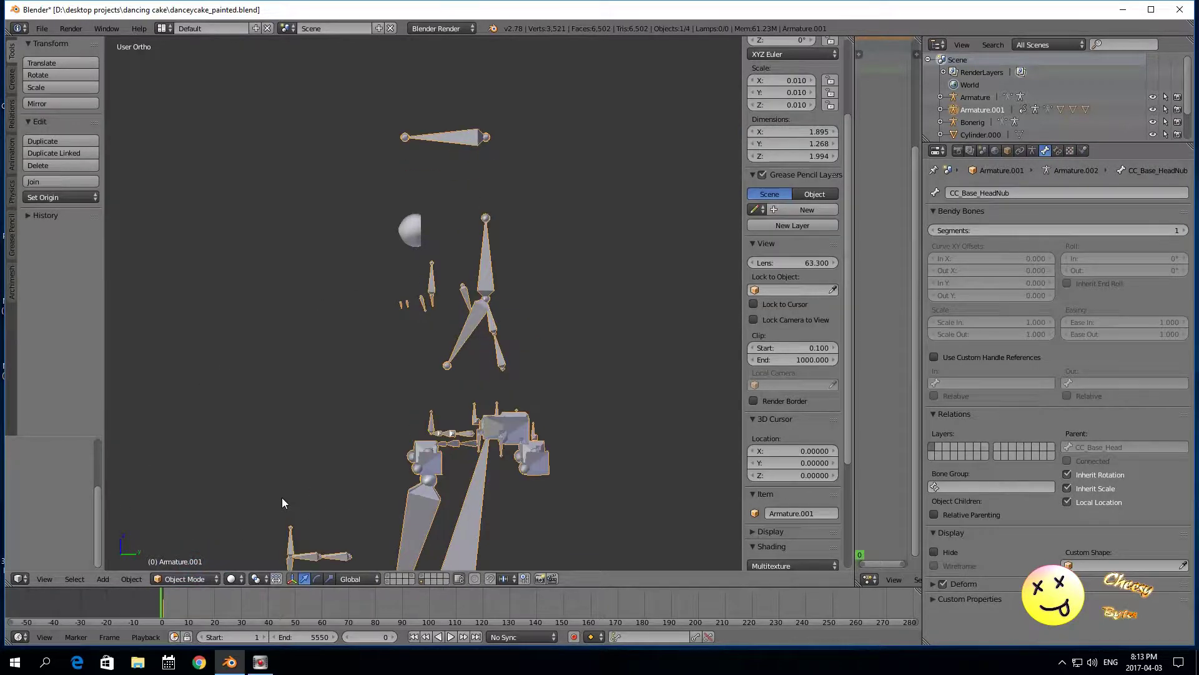
{"action": "left_click", "coordinate": [184, 579]}
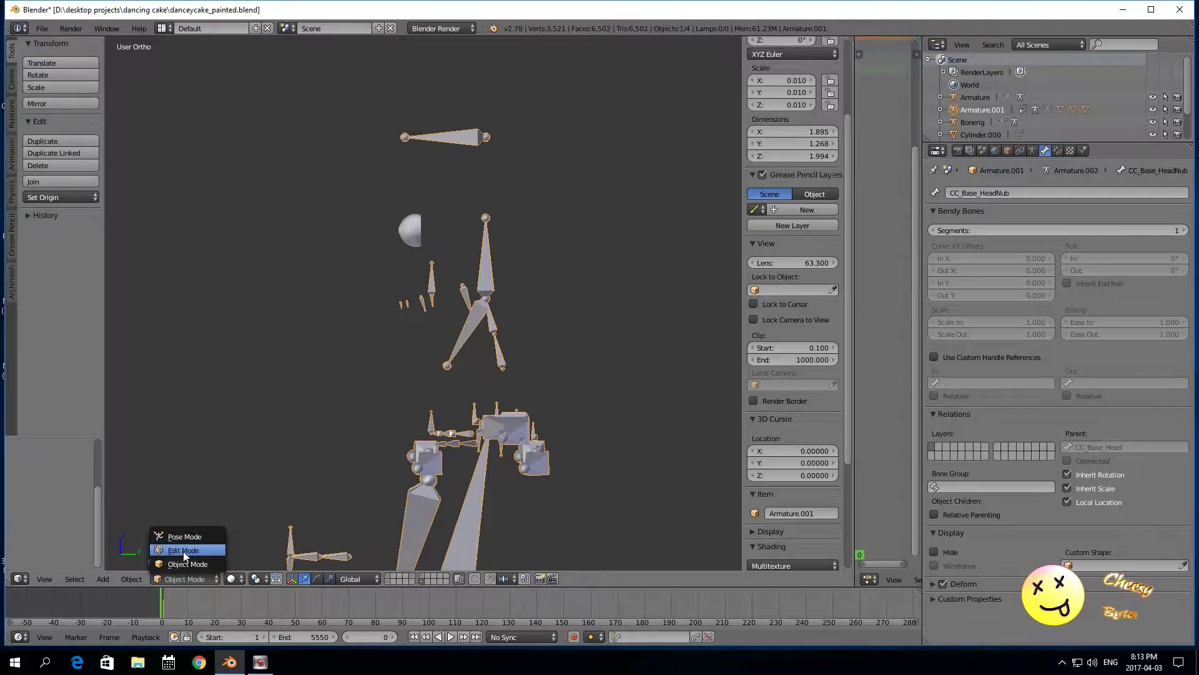
{"action": "left_click", "coordinate": [182, 551]}
Step: Review the parents of the CC_Base_Tongue02, CC_Base_Tongue01, CC_Base_Teeth02 and CC_Base_JawRoot bones
{"action": "scroll", "coordinate": [386, 399], "scroll_direction": "up", "scroll_amount": 2}
{"action": "right_click", "coordinate": [419, 302]}
{"action": "scroll", "coordinate": [431, 325], "scroll_direction": "up", "scroll_amount": 2}
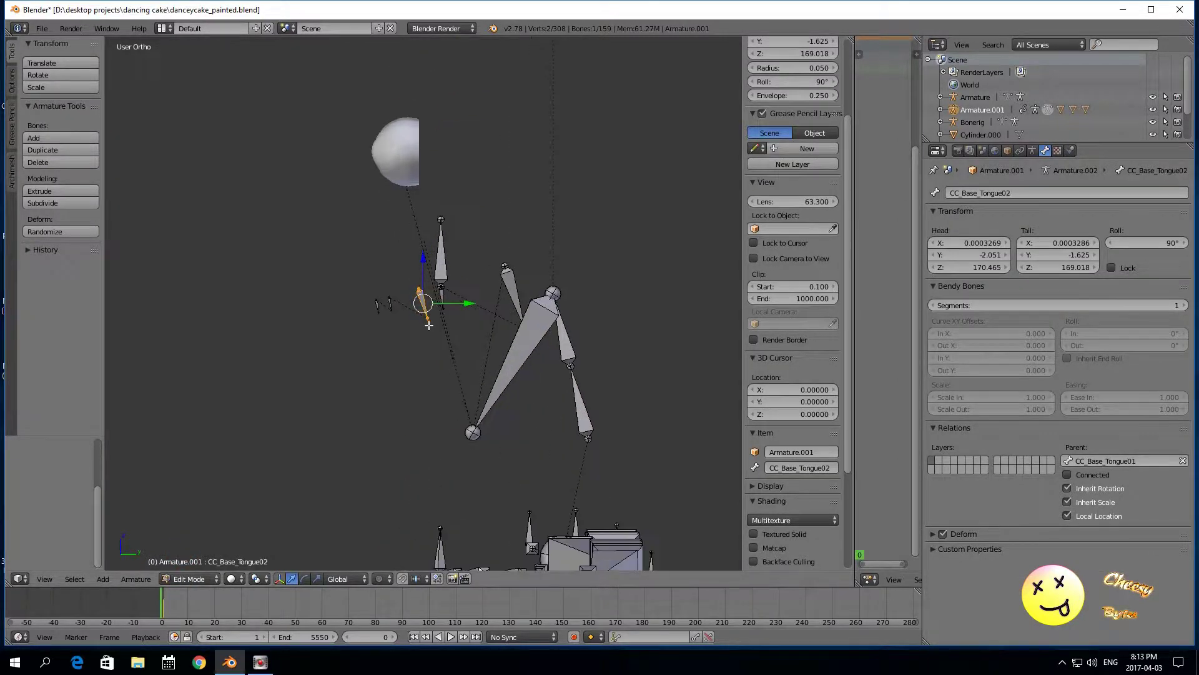
{"action": "right_click", "coordinate": [443, 291]}
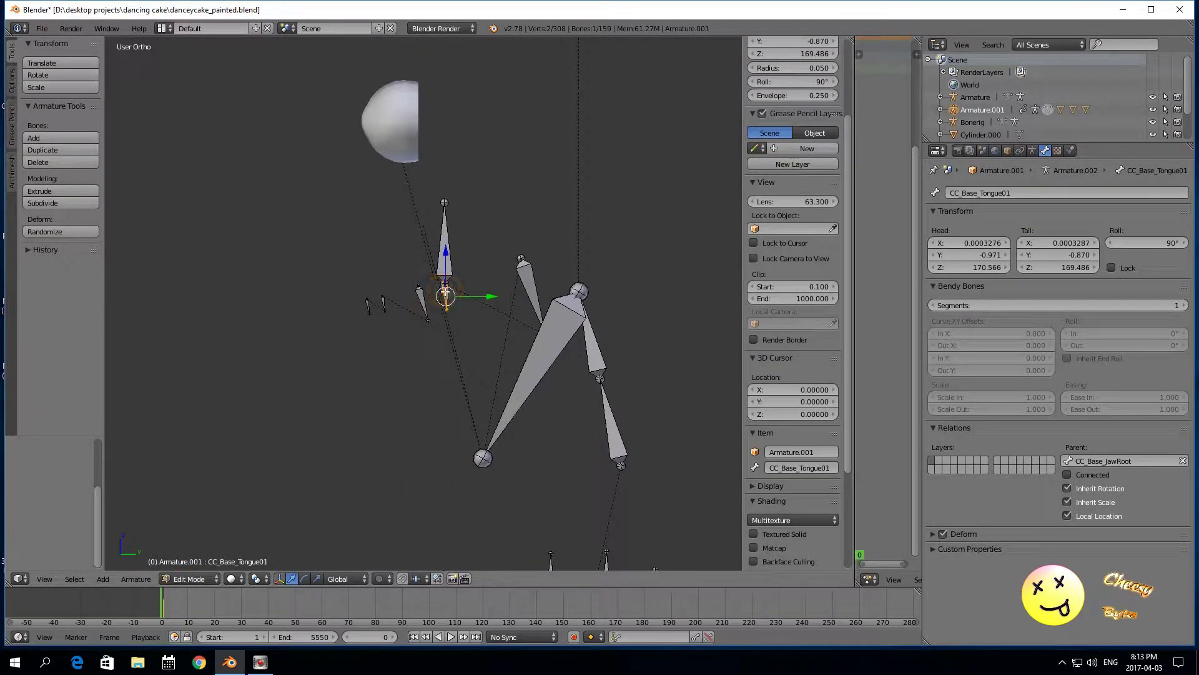
{"action": "scroll", "coordinate": [446, 292], "scroll_direction": "up", "scroll_amount": 1}
{"action": "right_click", "coordinate": [450, 248]}
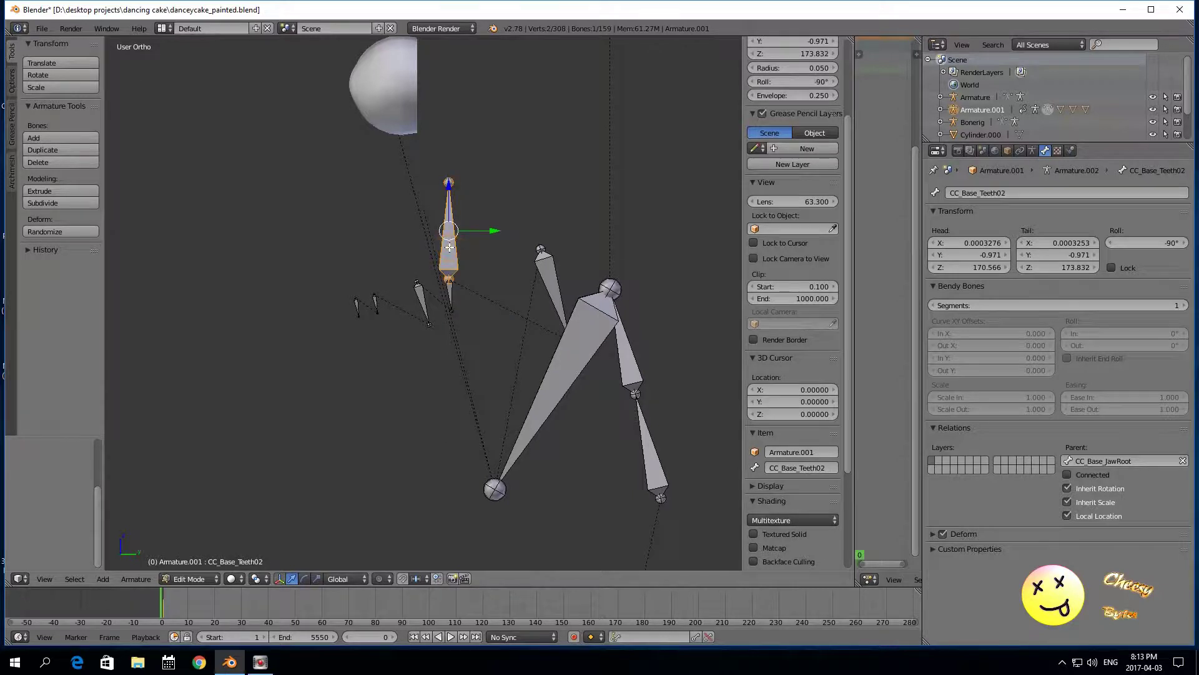
{"action": "right_click", "coordinate": [452, 291]}
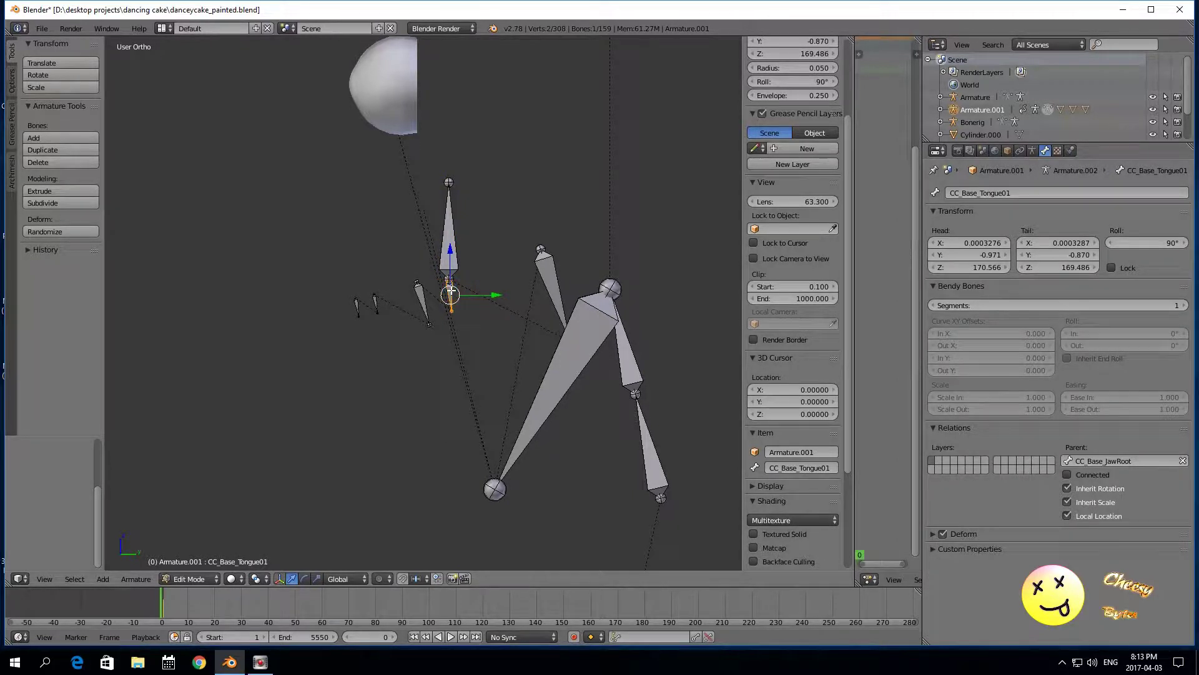
{"action": "right_click", "coordinate": [527, 289]}
Step: Examine the neck, facial, jaw root and CC_Base_Teeth02 bones and their parent links from the opposite side of the rig
{"action": "scroll", "coordinate": [521, 345], "scroll_direction": "down", "scroll_amount": 5}
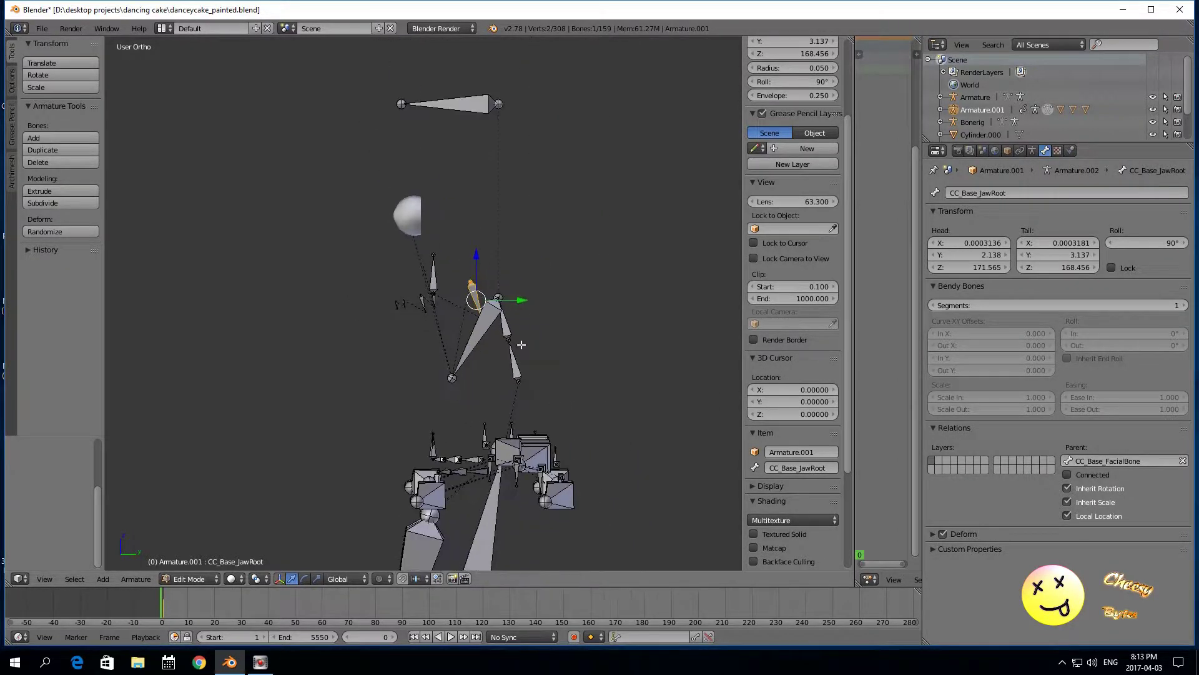
{"action": "right_click", "coordinate": [511, 358]}
{"action": "middle_click_drag", "start_coordinate": [511, 358], "coordinate": [499, 293]}
{"action": "right_click", "coordinate": [502, 287]}
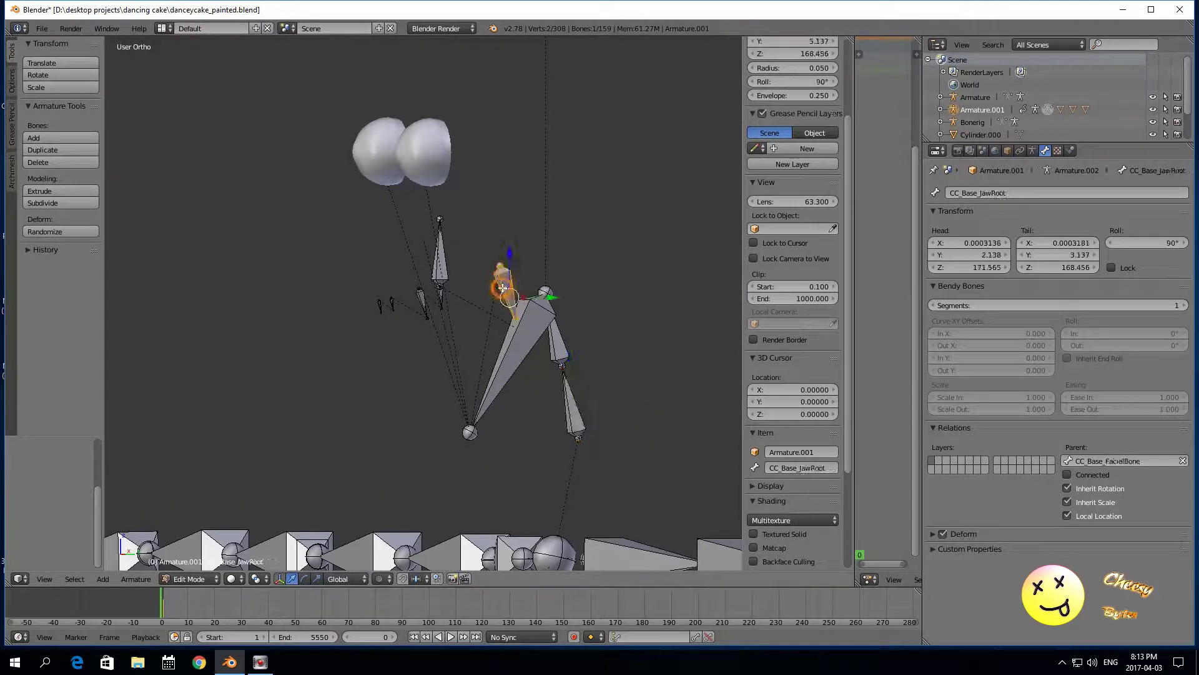
{"action": "scroll", "coordinate": [507, 297], "scroll_direction": "down", "scroll_amount": 2}
{"action": "scroll", "coordinate": [506, 312], "scroll_direction": "up", "scroll_amount": 2}
{"action": "middle_click_drag", "start_coordinate": [384, 397], "coordinate": [421, 393]}
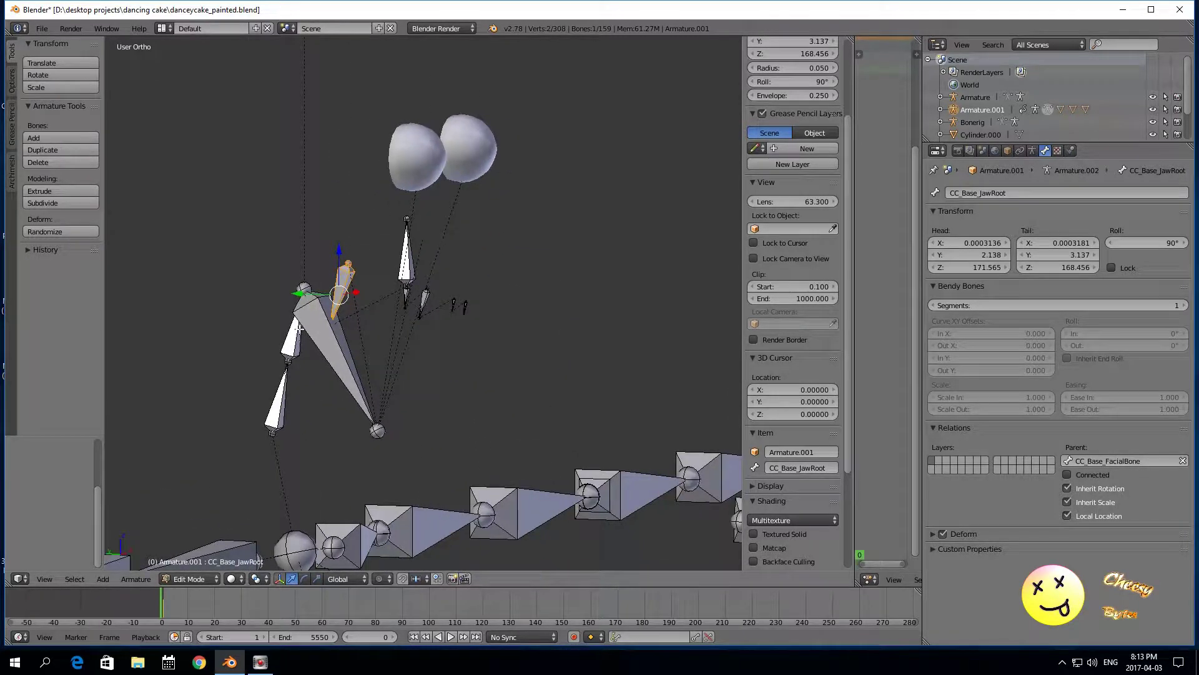
{"action": "right_click", "coordinate": [297, 327]}
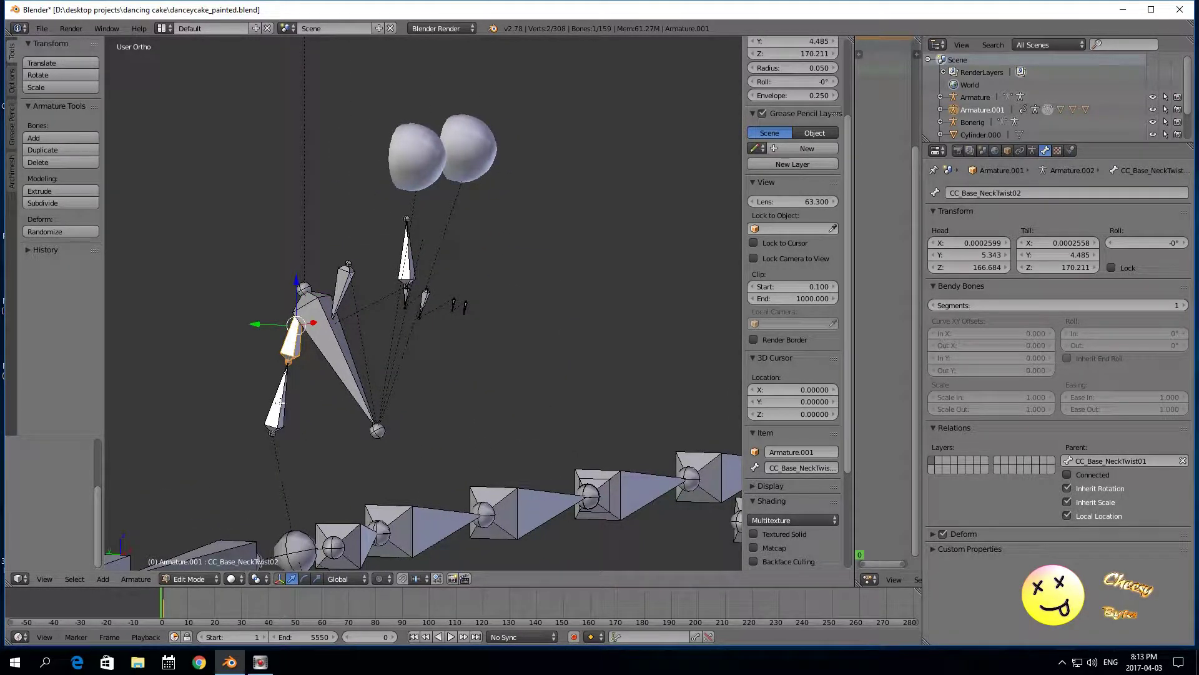
{"action": "right_click", "coordinate": [323, 351]}
{"action": "right_click", "coordinate": [340, 298]}
{"action": "middle_click_drag", "start_coordinate": [340, 298], "coordinate": [365, 293]}
{"action": "right_click", "coordinate": [410, 268]}
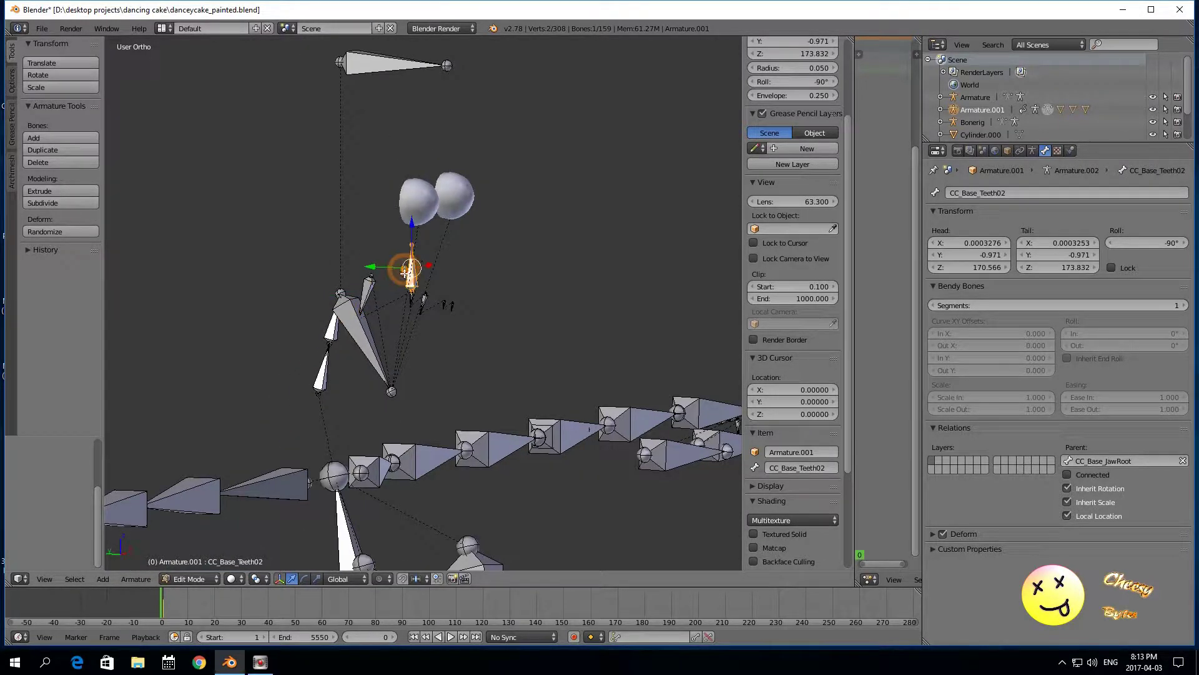
Step: Leave Edit Mode and show the layer holding the dancing cake character, with its facial bones in view
{"action": "left_click", "coordinate": [189, 579]}
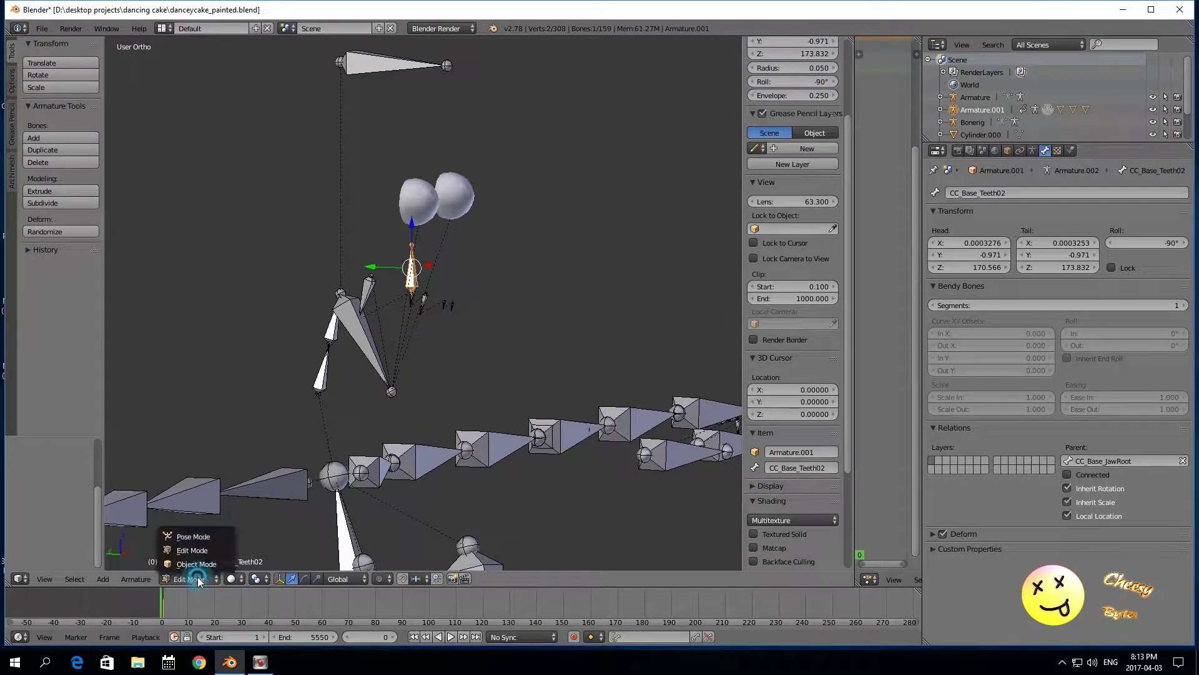
{"action": "left_click", "coordinate": [188, 565]}
{"action": "left_click", "coordinate": [387, 576]}
{"action": "scroll", "coordinate": [402, 396], "scroll_direction": "down", "scroll_amount": 9}
{"action": "scroll", "coordinate": [453, 417], "scroll_direction": "up", "scroll_amount": 3}
{"action": "middle_click_drag", "start_coordinate": [452, 418], "coordinate": [273, 427]}
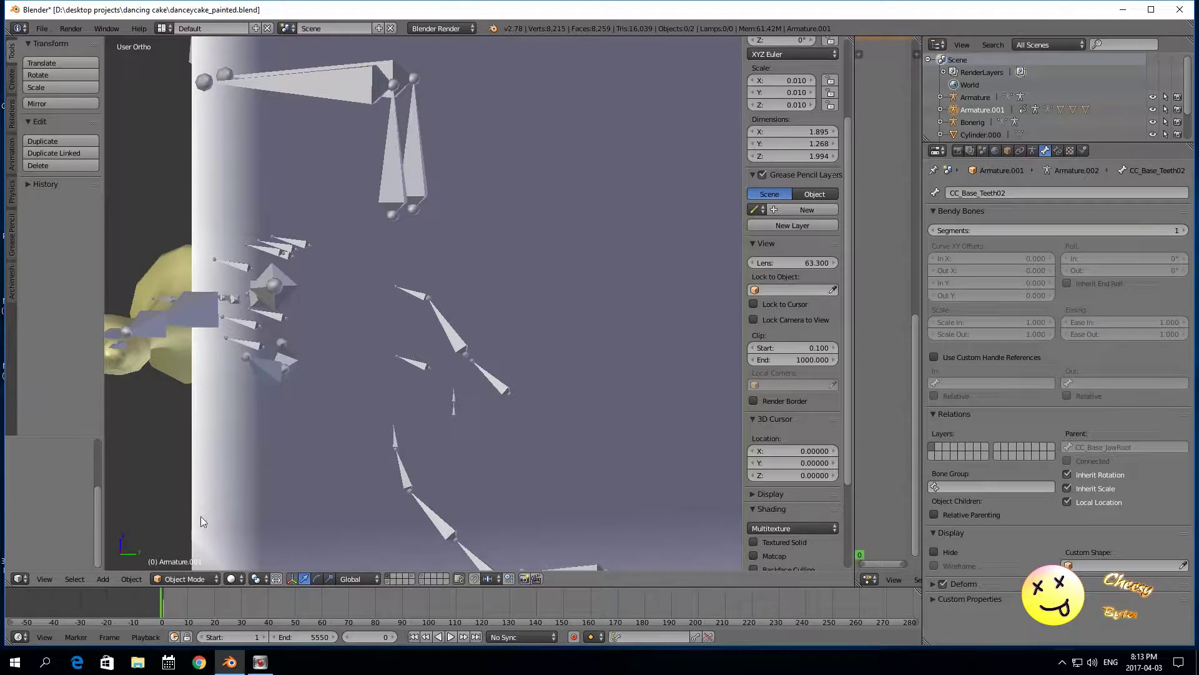
Step: Select the Bonerig armature in wireframe shading and return the viewport to solid shading
{"action": "left_click", "coordinate": [232, 579]}
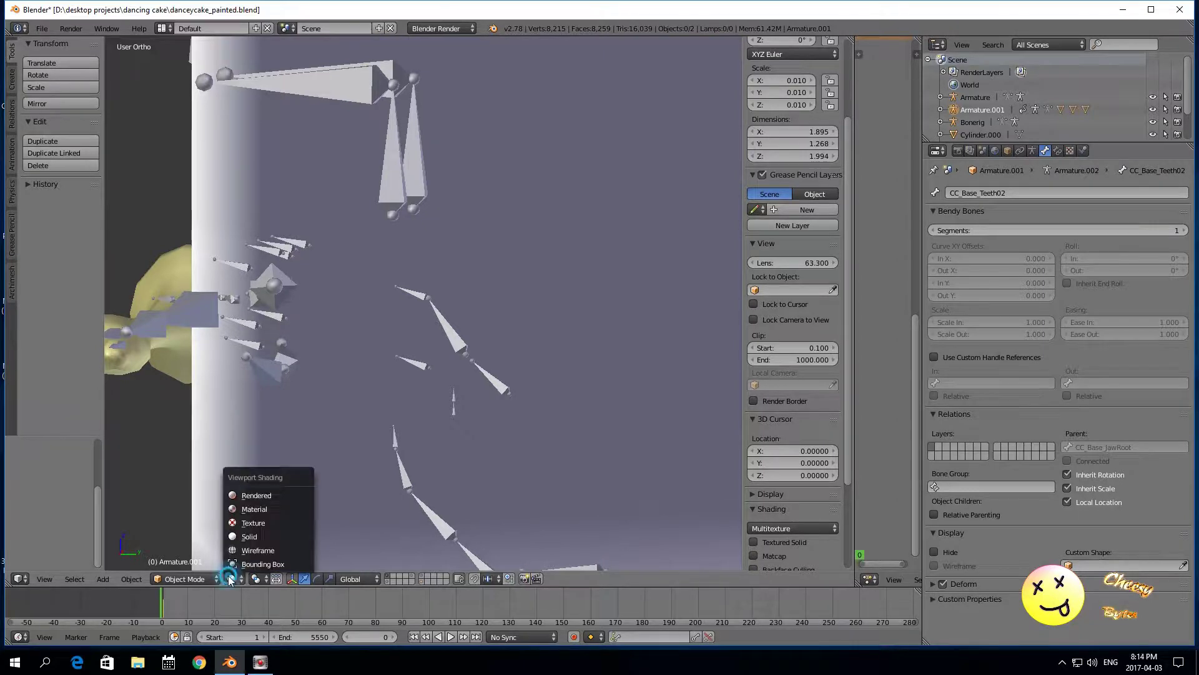
{"action": "left_click", "coordinate": [253, 549]}
{"action": "right_click", "coordinate": [410, 362]}
{"action": "scroll", "coordinate": [404, 372], "scroll_direction": "up", "scroll_amount": 1}
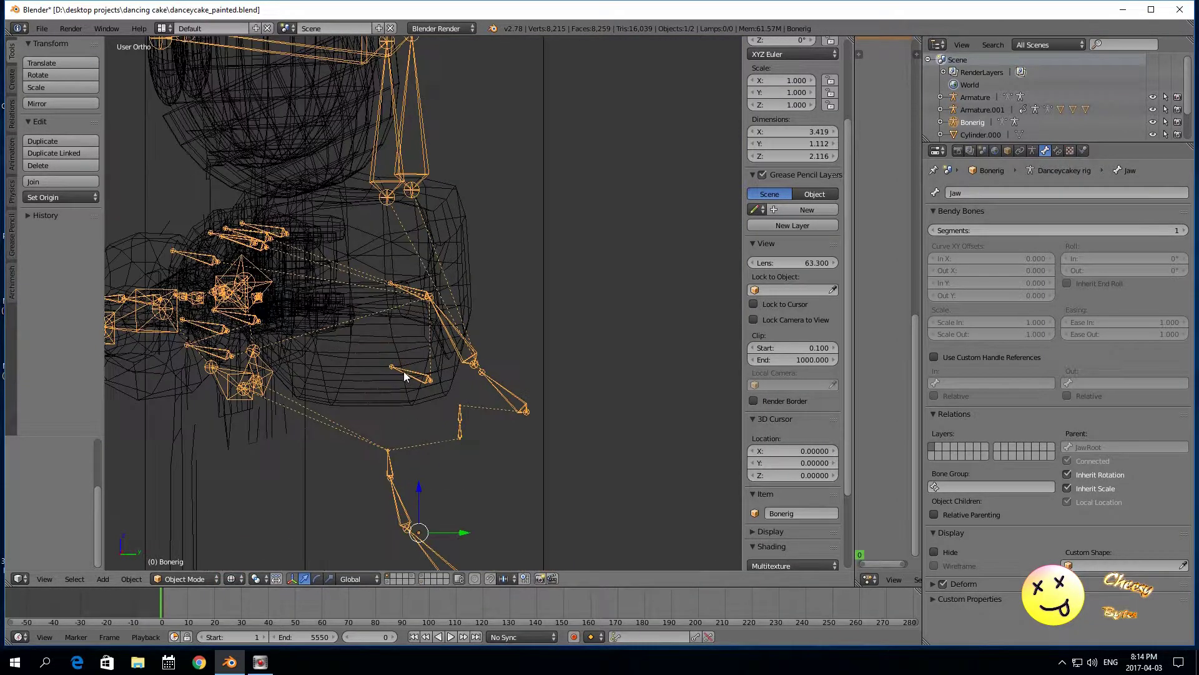
{"action": "right_click", "coordinate": [418, 296]}
{"action": "right_click", "coordinate": [419, 294]}
{"action": "left_click", "coordinate": [232, 578]}
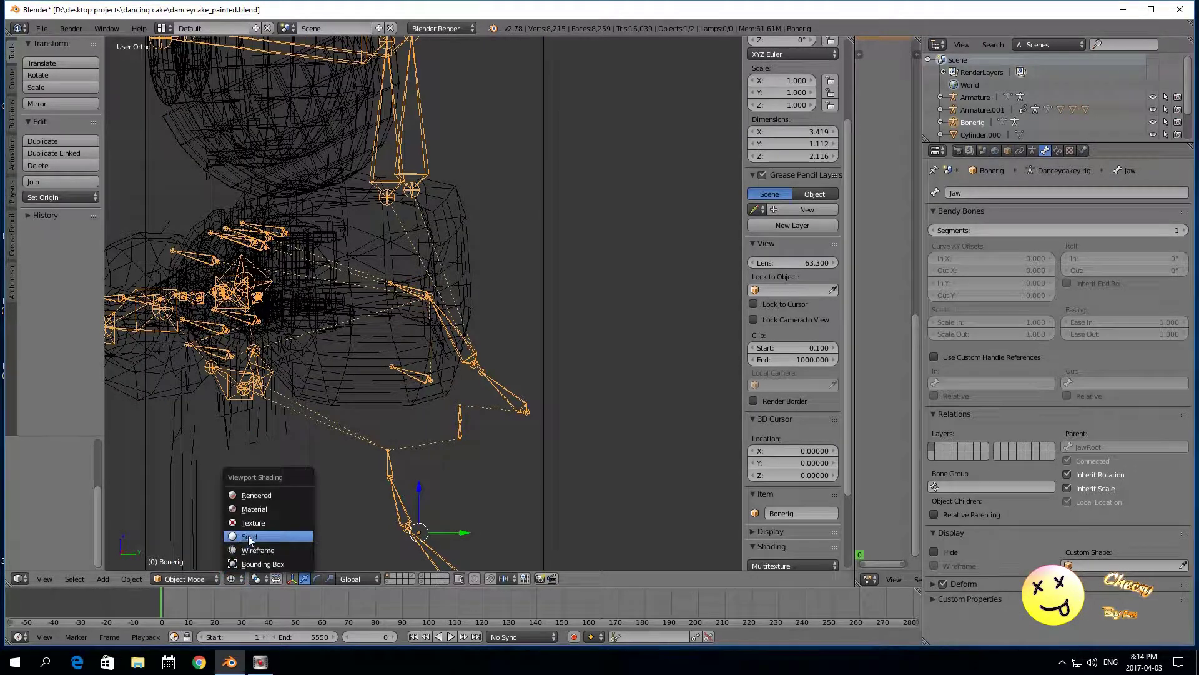
{"action": "left_click", "coordinate": [246, 537]}
Step: Put Bonerig in Edit Mode, select the Jawlower bone and frame it in the view
{"action": "middle_click_drag", "start_coordinate": [383, 355], "coordinate": [354, 388]}
{"action": "left_click", "coordinate": [181, 580]}
{"action": "left_click", "coordinate": [188, 551]}
{"action": "right_click", "coordinate": [418, 345]}
{"action": "key", "text": "KP_Decimal"}
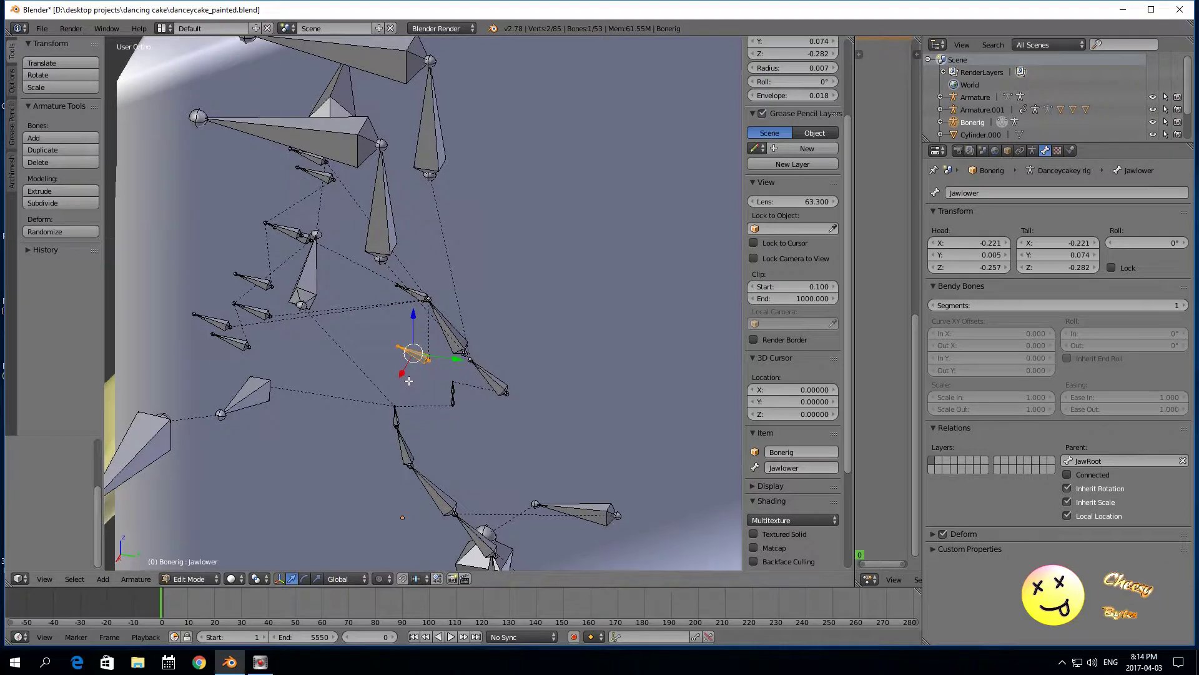
Step: Extrude a new bone forward along the Y axis from the tip of the JawRoot bone
{"action": "right_click", "coordinate": [408, 291]}
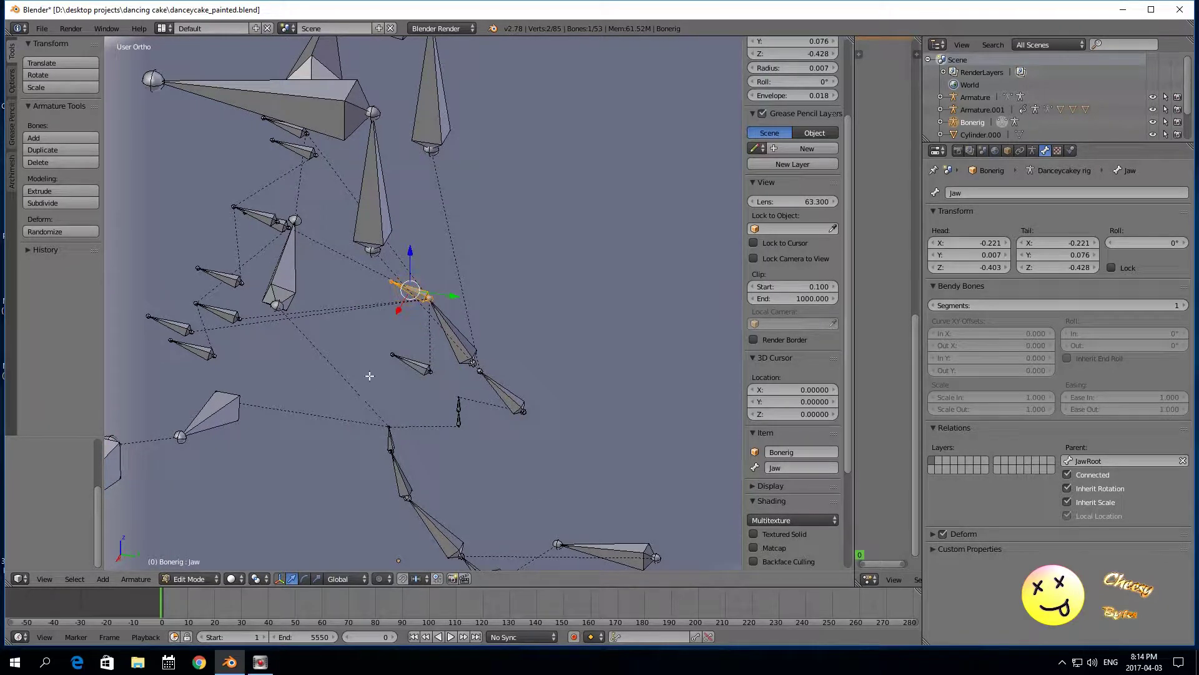
{"action": "key", "text": "KP_Decimal"}
{"action": "right_click", "coordinate": [444, 336]}
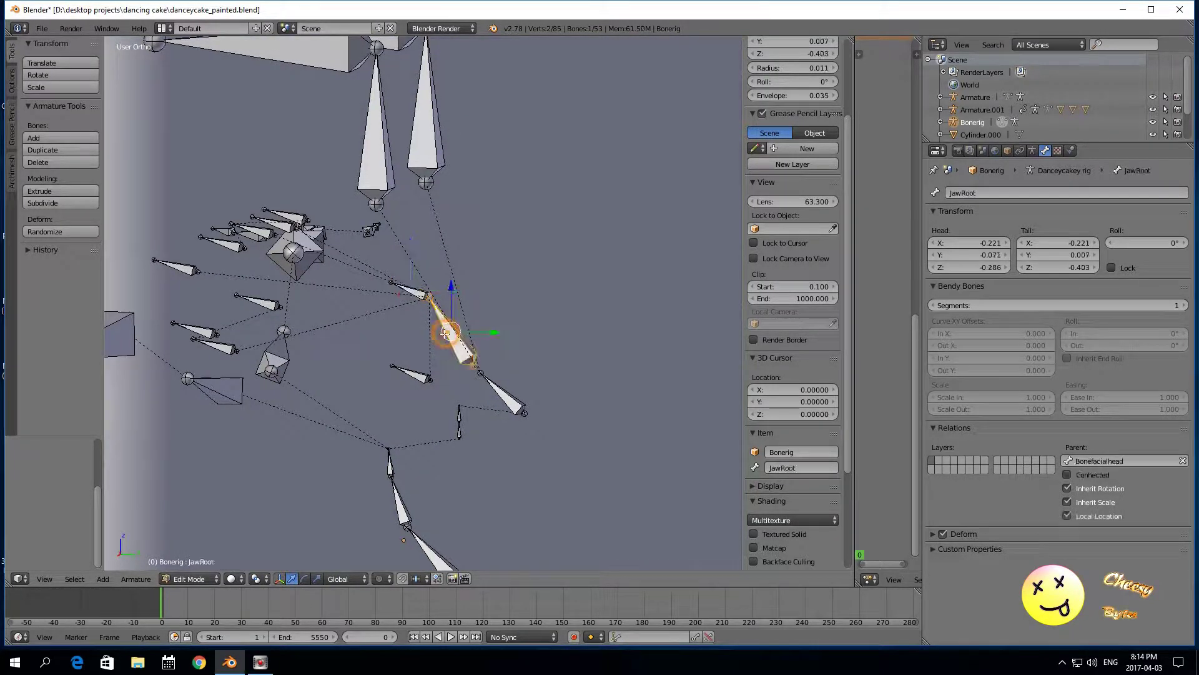
{"action": "key", "text": "KP_Decimal"}
{"action": "middle_click_drag", "start_coordinate": [396, 329], "coordinate": [349, 353]}
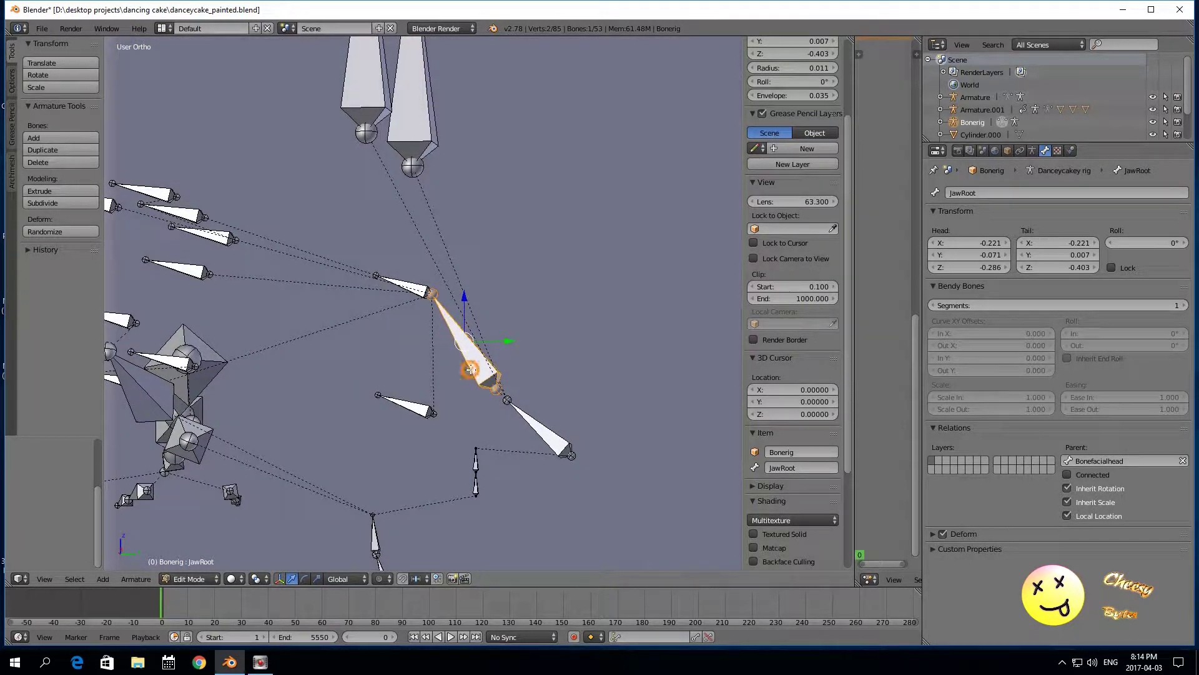
{"action": "right_click", "coordinate": [432, 298]}
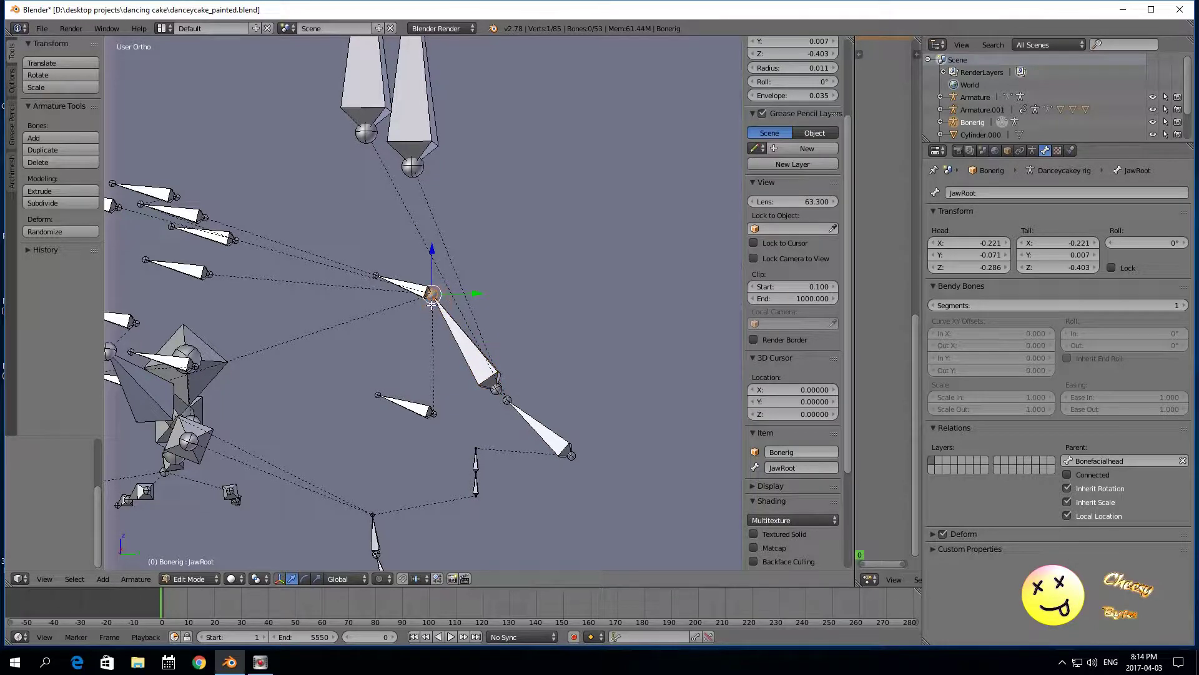
{"action": "key", "text": "e"}
{"action": "left_click", "coordinate": [407, 343]}
{"action": "left_click_drag", "start_coordinate": [464, 294], "coordinate": [380, 294]}
Step: Rename the newly extruded bone as Tongue
{"action": "left_click", "coordinate": [987, 192]}
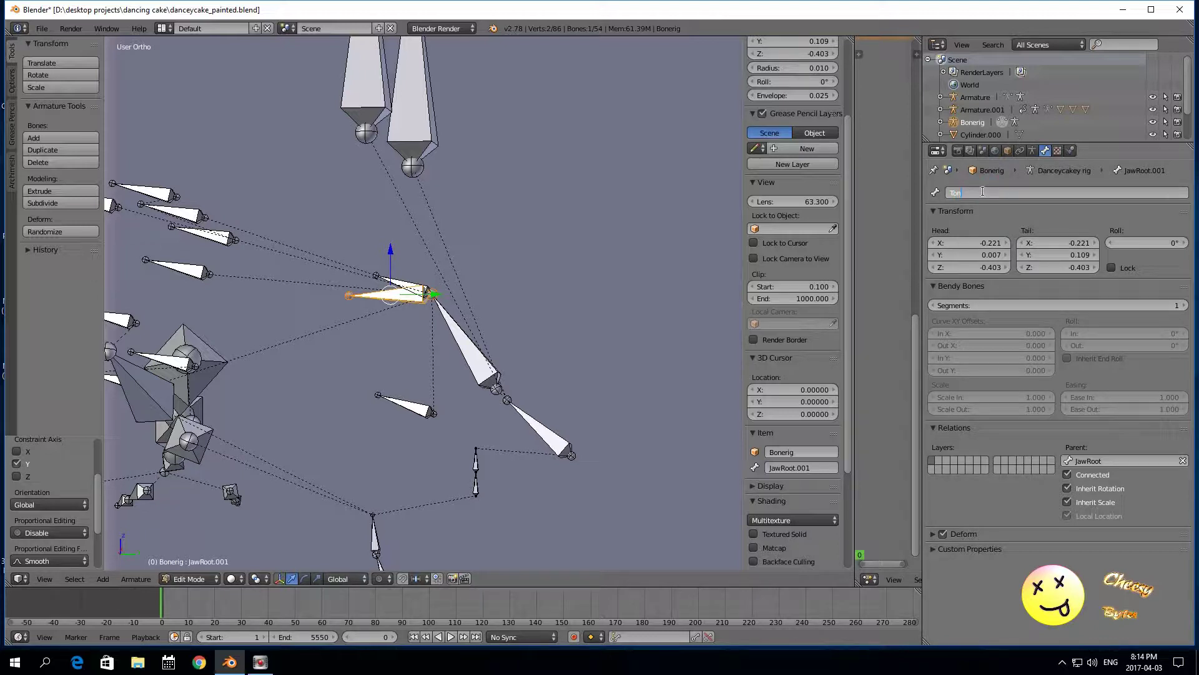
{"action": "type", "text": "Tongue"}
{"action": "key", "text": "Return"}
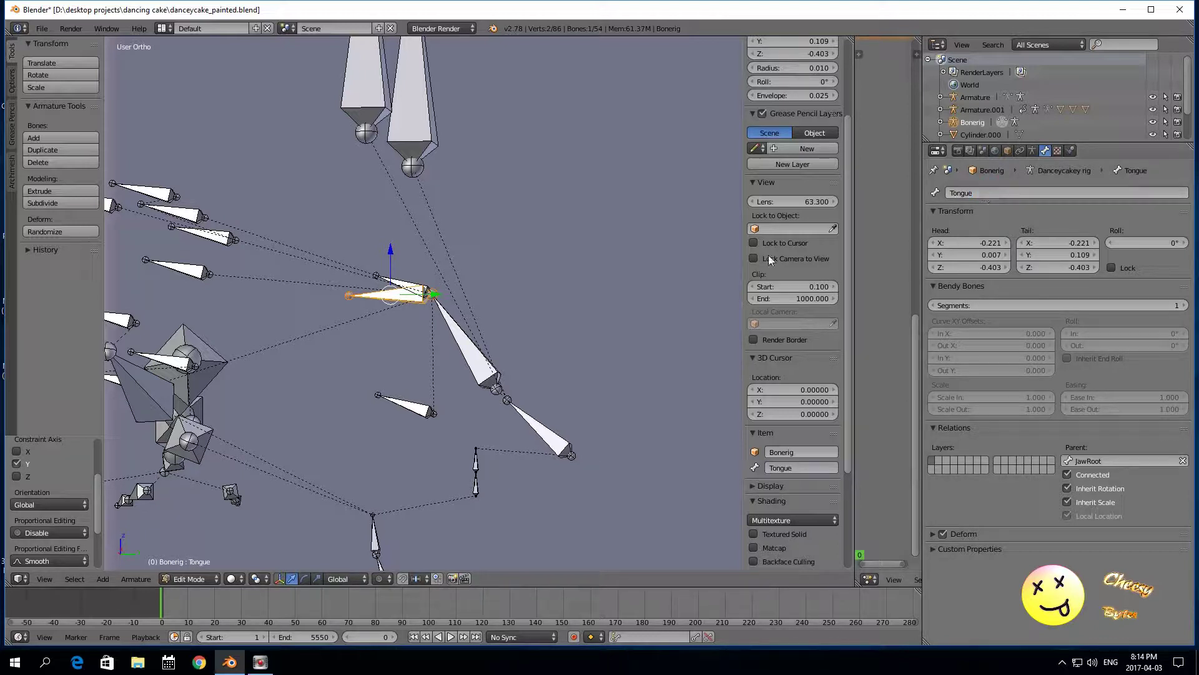
Step: Switch the viewport to wireframe shading and select the Tongue bone inside the mouth
{"action": "right_click", "coordinate": [348, 296]}
{"action": "left_click", "coordinate": [232, 579]}
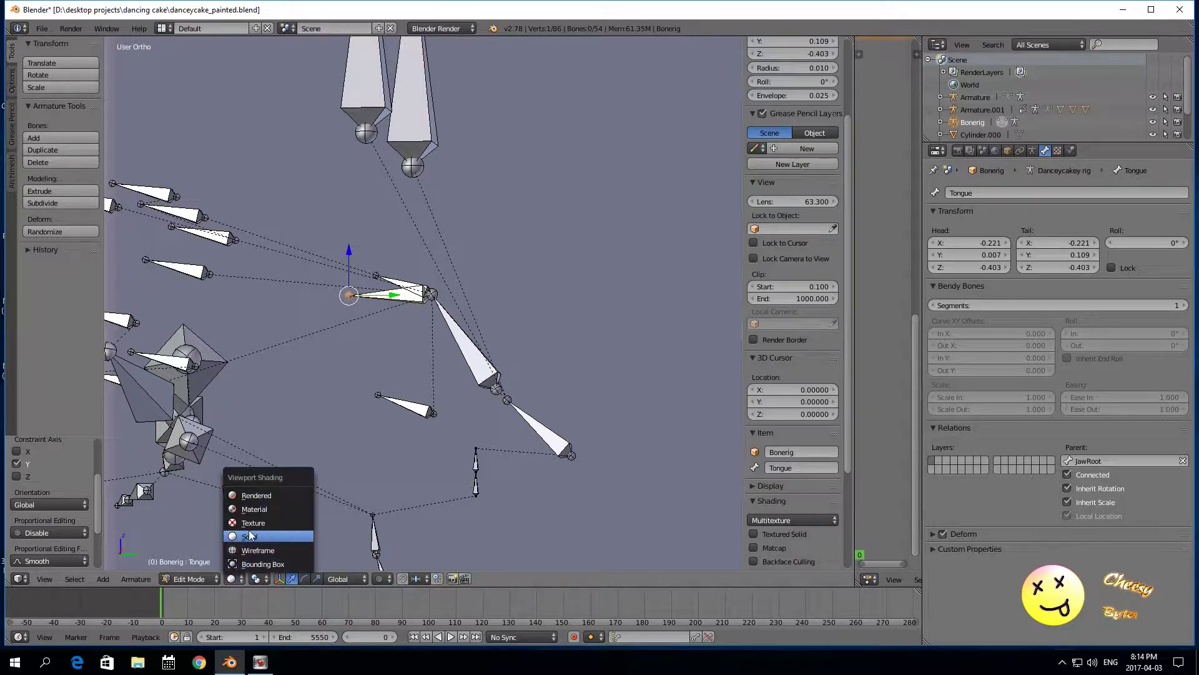
{"action": "left_click", "coordinate": [263, 551]}
{"action": "right_click", "coordinate": [413, 296]}
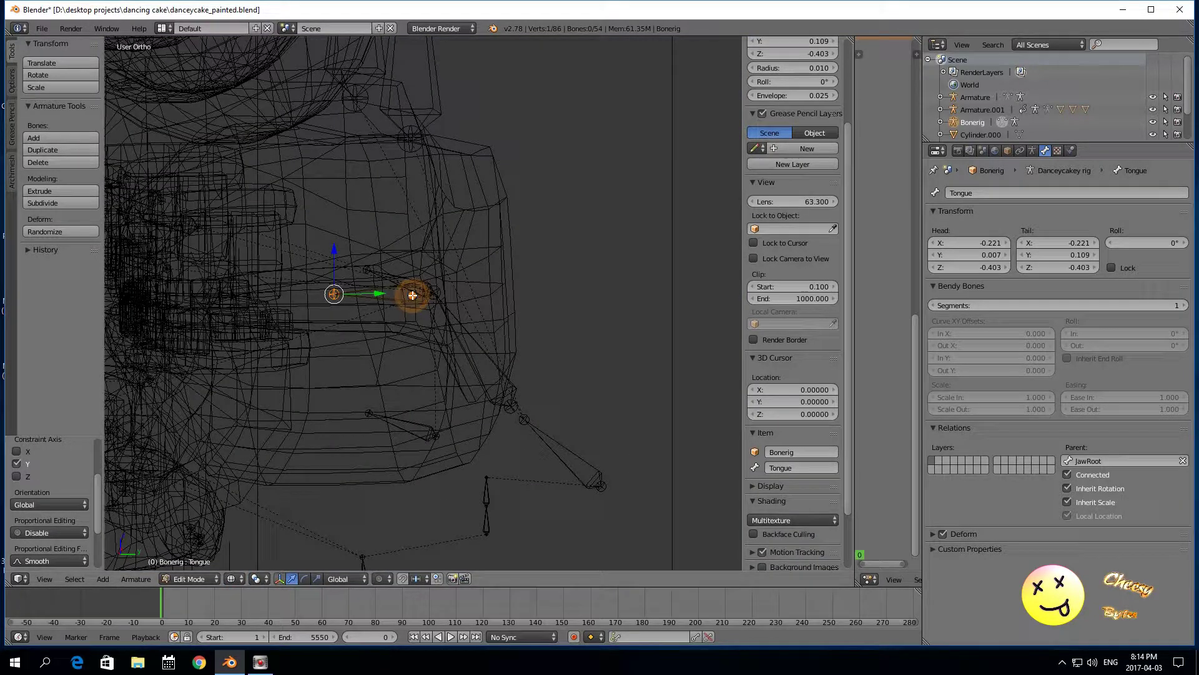
{"action": "middle_click_drag", "start_coordinate": [572, 373], "coordinate": [581, 406]}
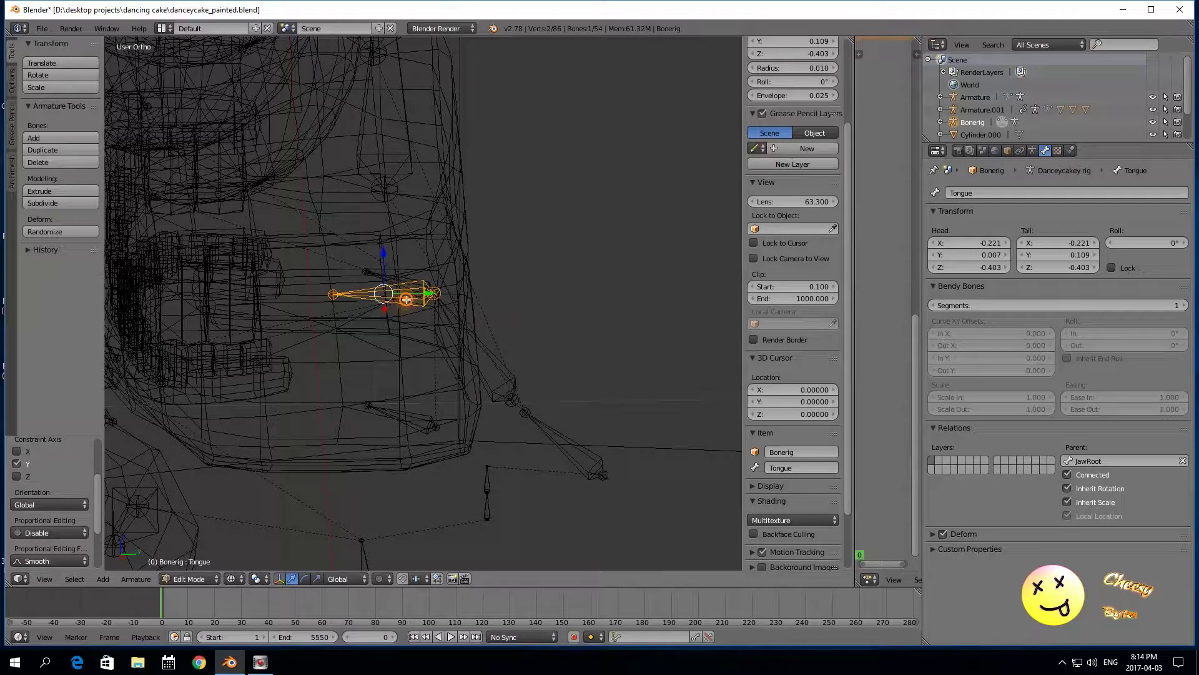
{"action": "middle_click_drag", "start_coordinate": [407, 300], "coordinate": [369, 304]}
Step: Extrude two more connected tongue bones forward along Y from the Tongue bone's tip, ending the chain at Y 0.226
{"action": "left_click_drag", "start_coordinate": [384, 298], "coordinate": [292, 302]}
{"action": "key", "text": "e"}
{"action": "left_click", "coordinate": [338, 314]}
{"action": "key", "text": "e"}
{"action": "left_click", "coordinate": [316, 310]}
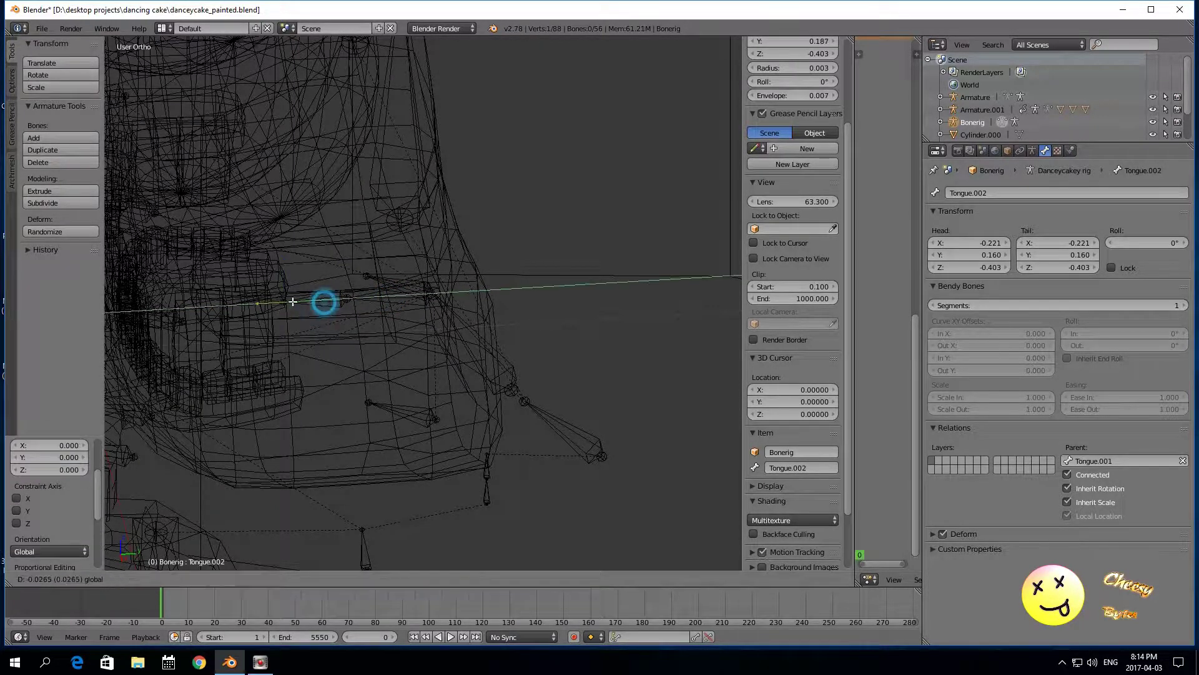
{"action": "left_click", "coordinate": [259, 303]}
Step: Examine the tongue chain and the JawRoot bone against the teeth and lip meshes from the front in wireframe
{"action": "middle_click_drag", "start_coordinate": [259, 303], "coordinate": [466, 363]}
{"action": "scroll", "coordinate": [472, 367], "scroll_direction": "up", "scroll_amount": 3}
{"action": "scroll", "coordinate": [471, 367], "scroll_direction": "down", "scroll_amount": 3}
{"action": "scroll", "coordinate": [471, 366], "scroll_direction": "up", "scroll_amount": 3}
{"action": "scroll", "coordinate": [472, 366], "scroll_direction": "down", "scroll_amount": 2}
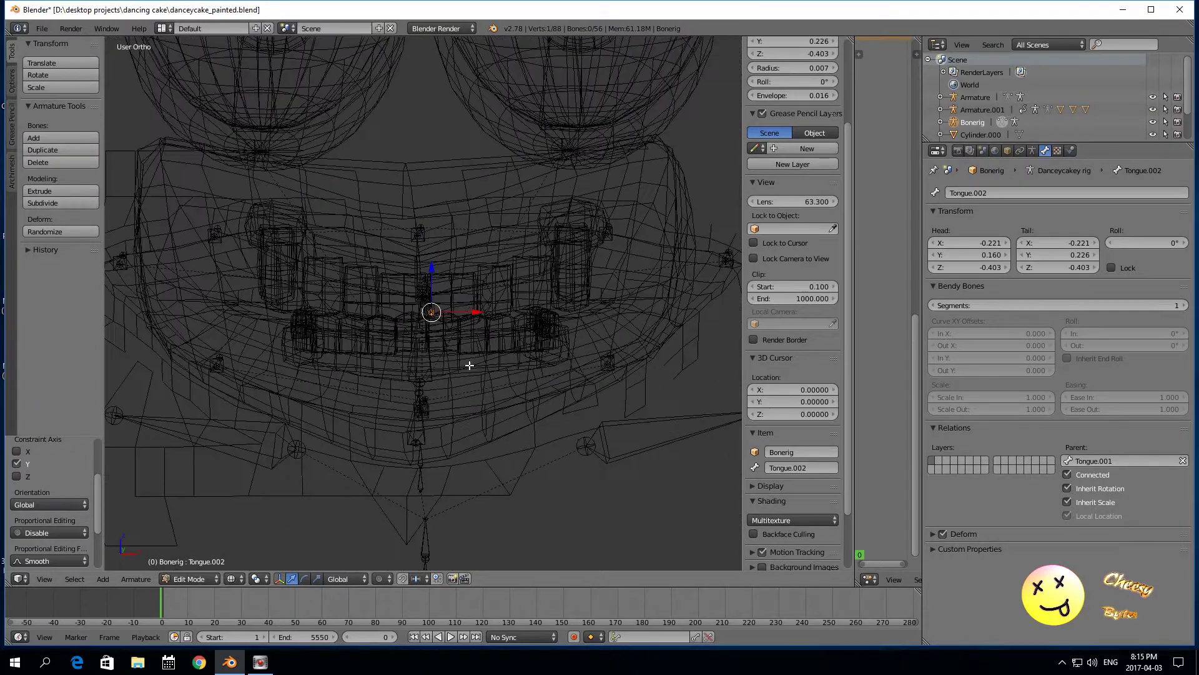
{"action": "scroll", "coordinate": [456, 358], "scroll_direction": "up", "scroll_amount": 3}
{"action": "scroll", "coordinate": [456, 359], "scroll_direction": "up", "scroll_amount": 2}
{"action": "scroll", "coordinate": [456, 358], "scroll_direction": "down", "scroll_amount": 2}
{"action": "scroll", "coordinate": [434, 357], "scroll_direction": "up", "scroll_amount": 2}
{"action": "right_click", "coordinate": [432, 360]}
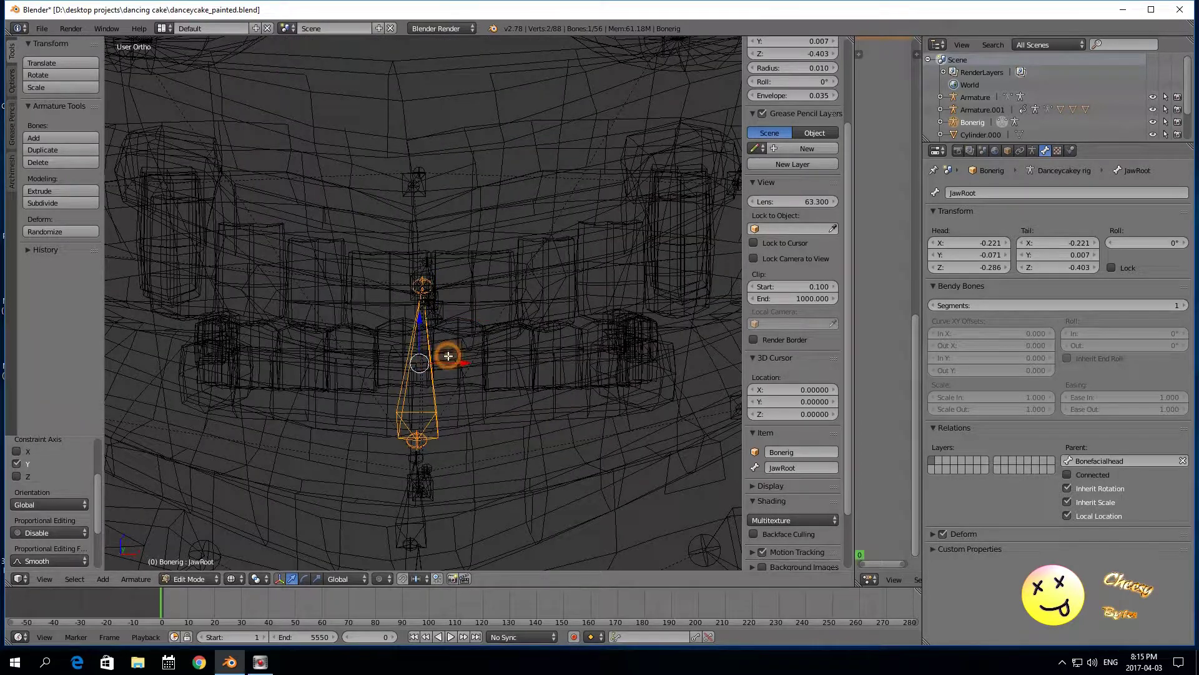
{"action": "scroll", "coordinate": [384, 300], "scroll_direction": "down", "scroll_amount": 4}
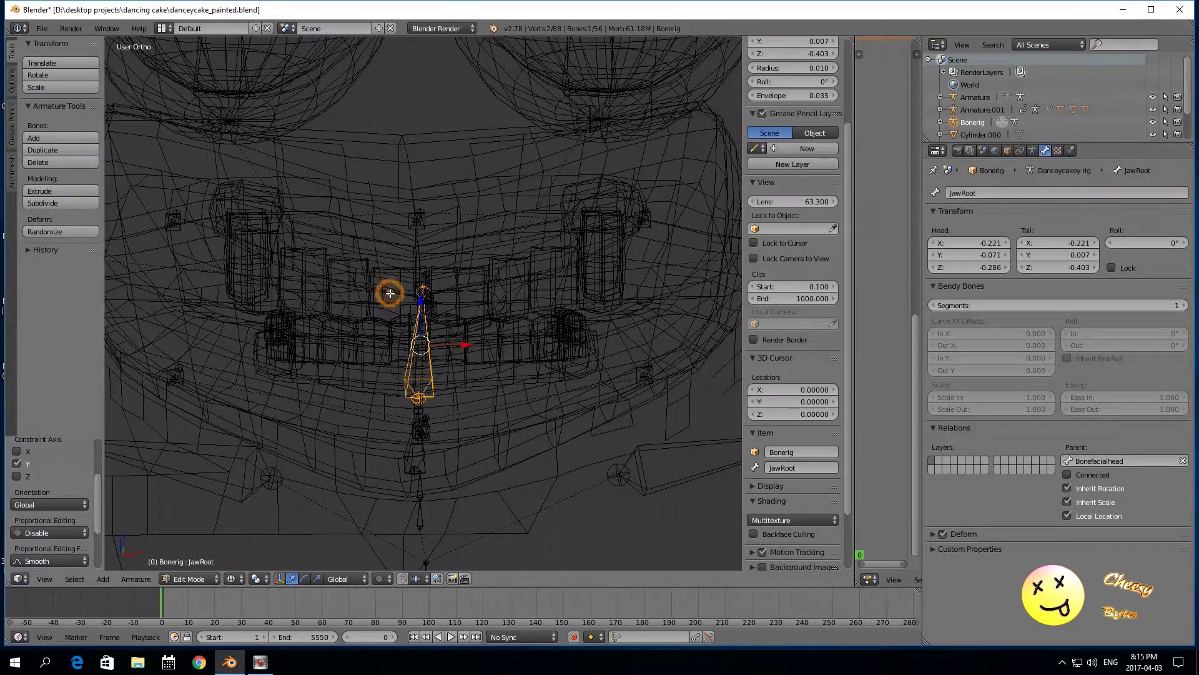
{"action": "scroll", "coordinate": [397, 293], "scroll_direction": "down", "scroll_amount": 1}
{"action": "scroll", "coordinate": [405, 292], "scroll_direction": "up", "scroll_amount": 2}
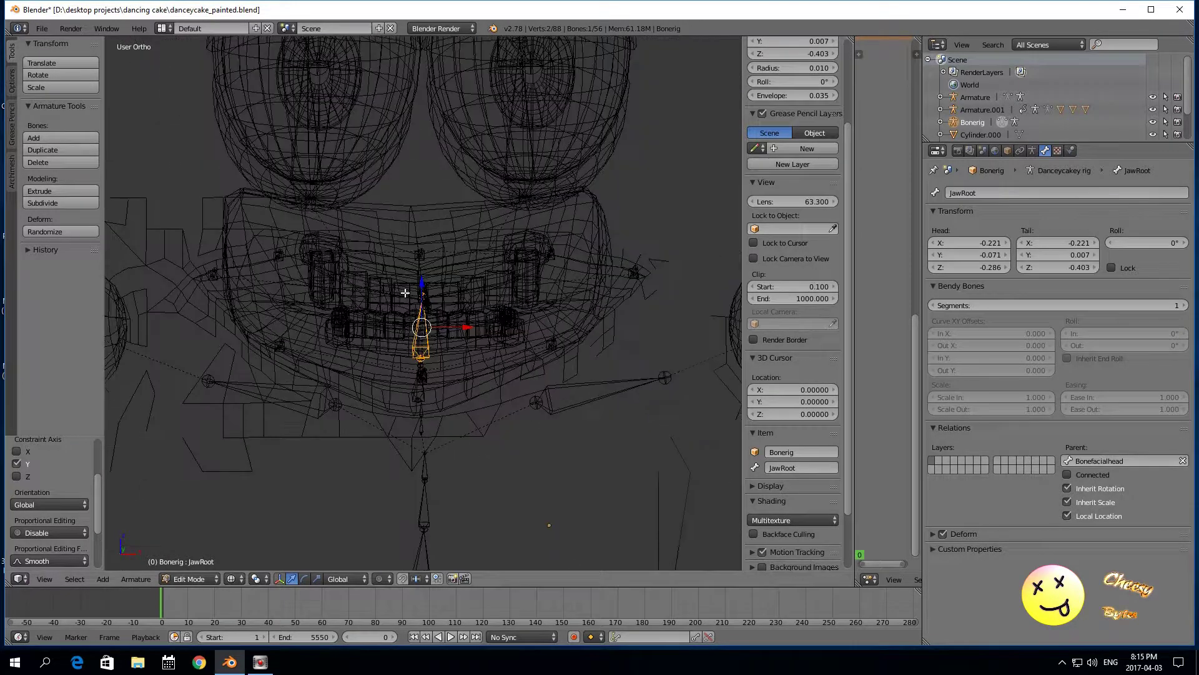
{"action": "scroll", "coordinate": [279, 228], "scroll_direction": "down", "scroll_amount": 1}
{"action": "scroll", "coordinate": [340, 369], "scroll_direction": "up", "scroll_amount": 2}
{"action": "scroll", "coordinate": [391, 292], "scroll_direction": "down", "scroll_amount": 3}
{"action": "scroll", "coordinate": [314, 497], "scroll_direction": "up", "scroll_amount": 2}
Step: Leave Edit Mode and select the Bonerig armature with the whole textured cake character in view
{"action": "left_click", "coordinate": [202, 580]}
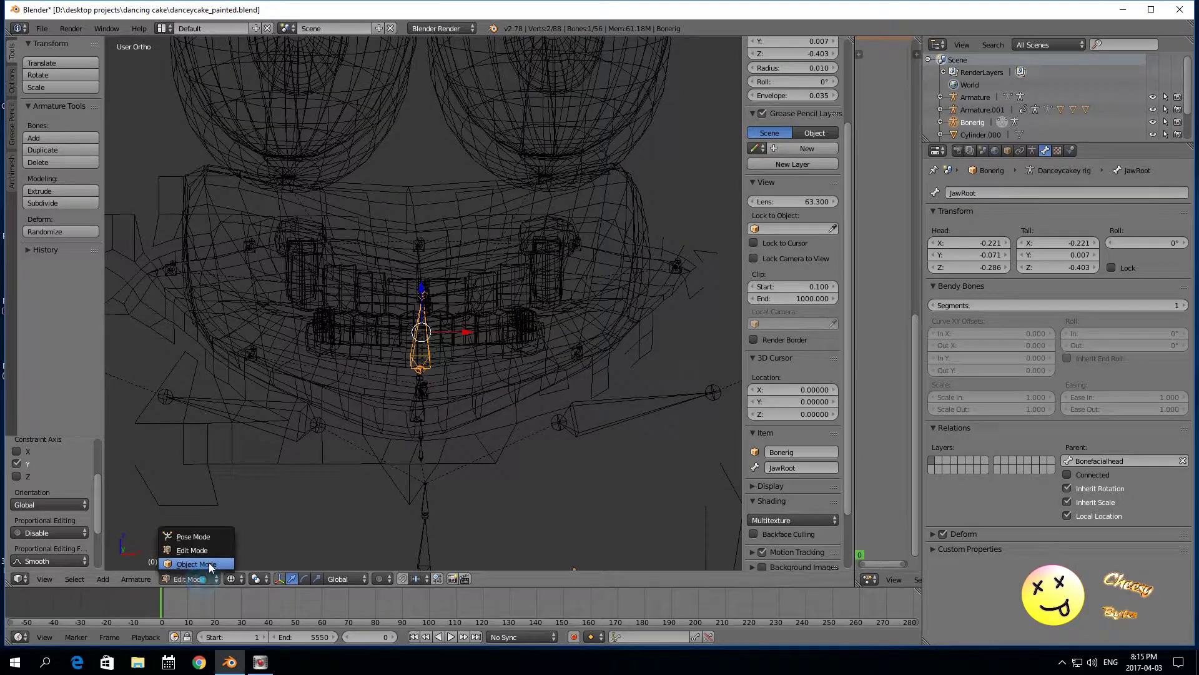
{"action": "left_click", "coordinate": [209, 562]}
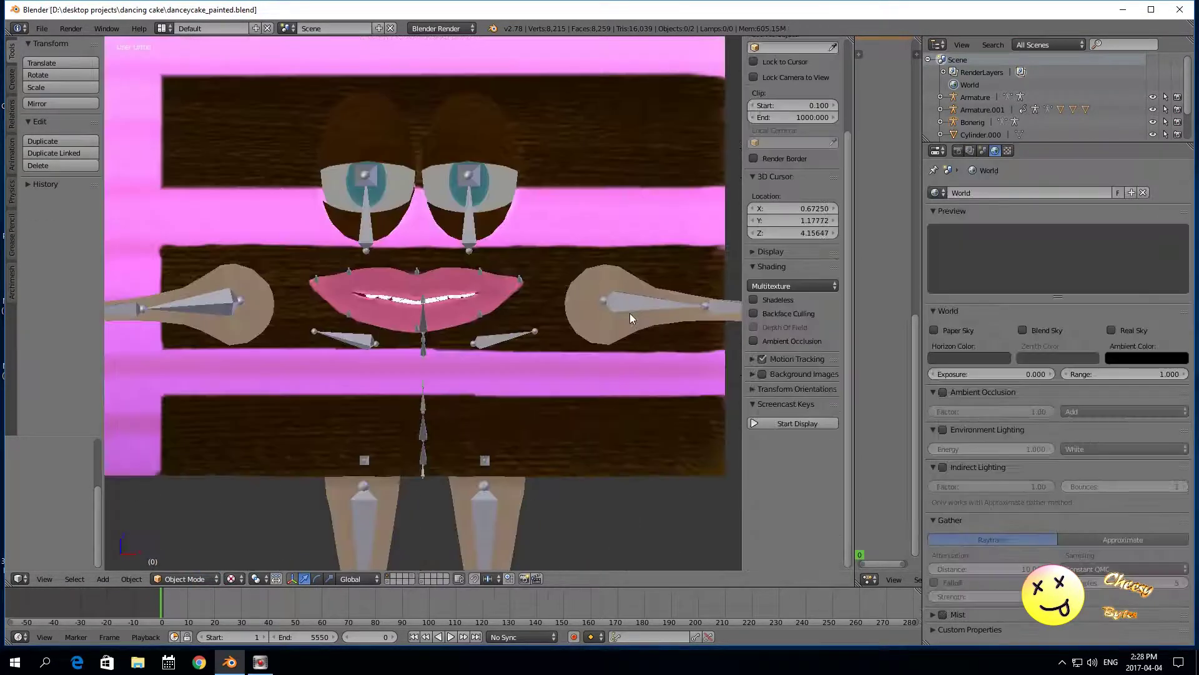
{"action": "scroll", "coordinate": [620, 345], "scroll_direction": "down", "scroll_amount": 2}
{"action": "scroll", "coordinate": [553, 352], "scroll_direction": "up", "scroll_amount": 1}
{"action": "right_click", "coordinate": [564, 307]}
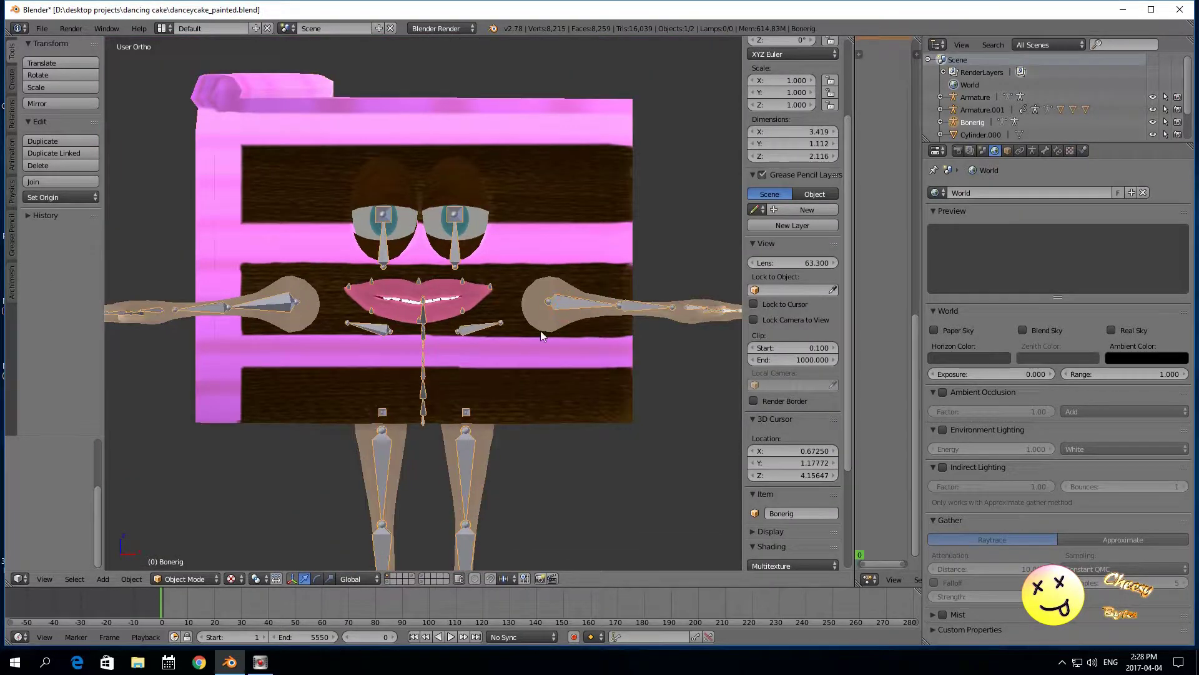
{"action": "scroll", "coordinate": [524, 347], "scroll_direction": "down", "scroll_amount": 3}
{"action": "scroll", "coordinate": [509, 361], "scroll_direction": "up", "scroll_amount": 2}
{"action": "scroll", "coordinate": [509, 361], "scroll_direction": "down", "scroll_amount": 2}
{"action": "mouse_move", "coordinate": [512, 432]}
{"action": "middle_mouse_down"}
{"action": "mouse_move", "coordinate": [534, 427]}
{"action": "mouse_move", "coordinate": [393, 428]}
{"action": "mouse_move", "coordinate": [496, 427]}
{"action": "middle_mouse_up"}
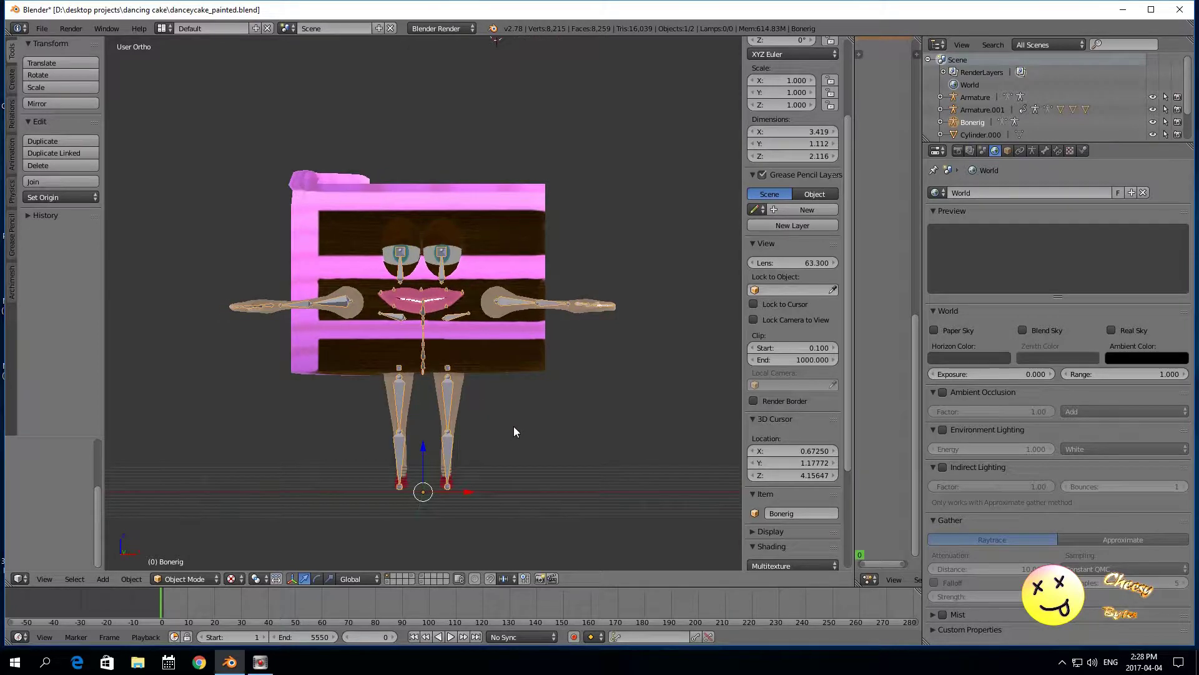
{"action": "scroll", "coordinate": [516, 429], "scroll_direction": "up", "scroll_amount": 2}
Step: Hide the dancycakey.001 mesh to examine the Bonerig armature on its own, and unhide the mesh
{"action": "right_click", "coordinate": [513, 393]}
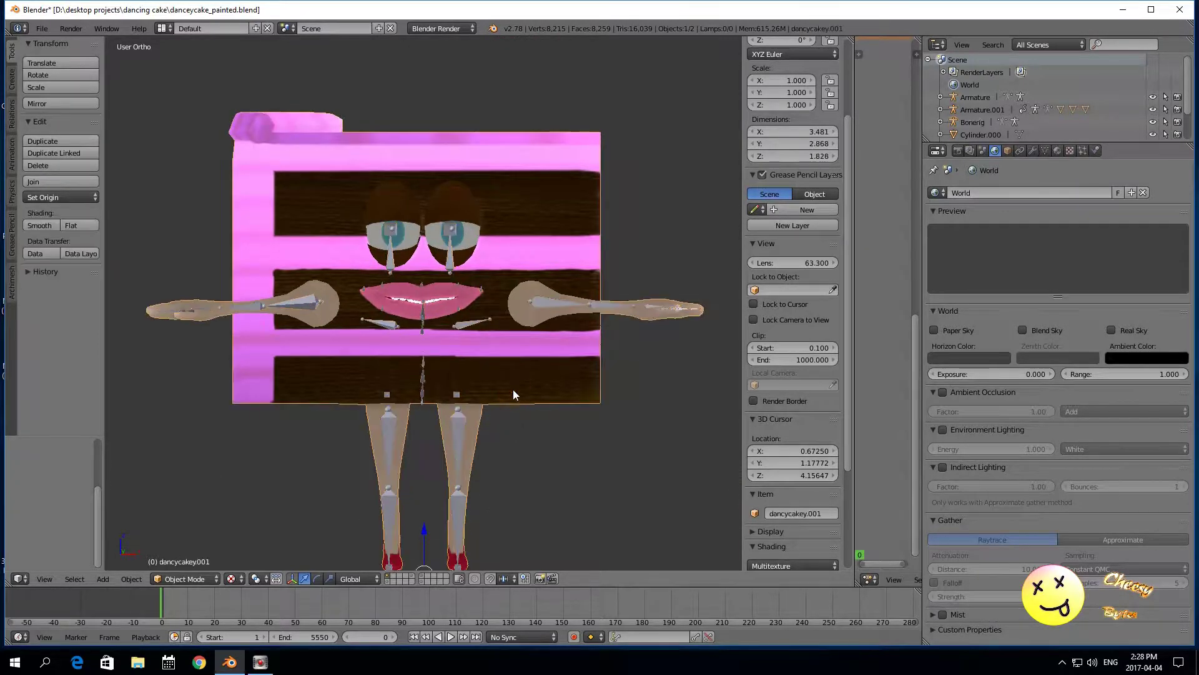
{"action": "key", "text": "h"}
{"action": "right_click", "coordinate": [450, 261]}
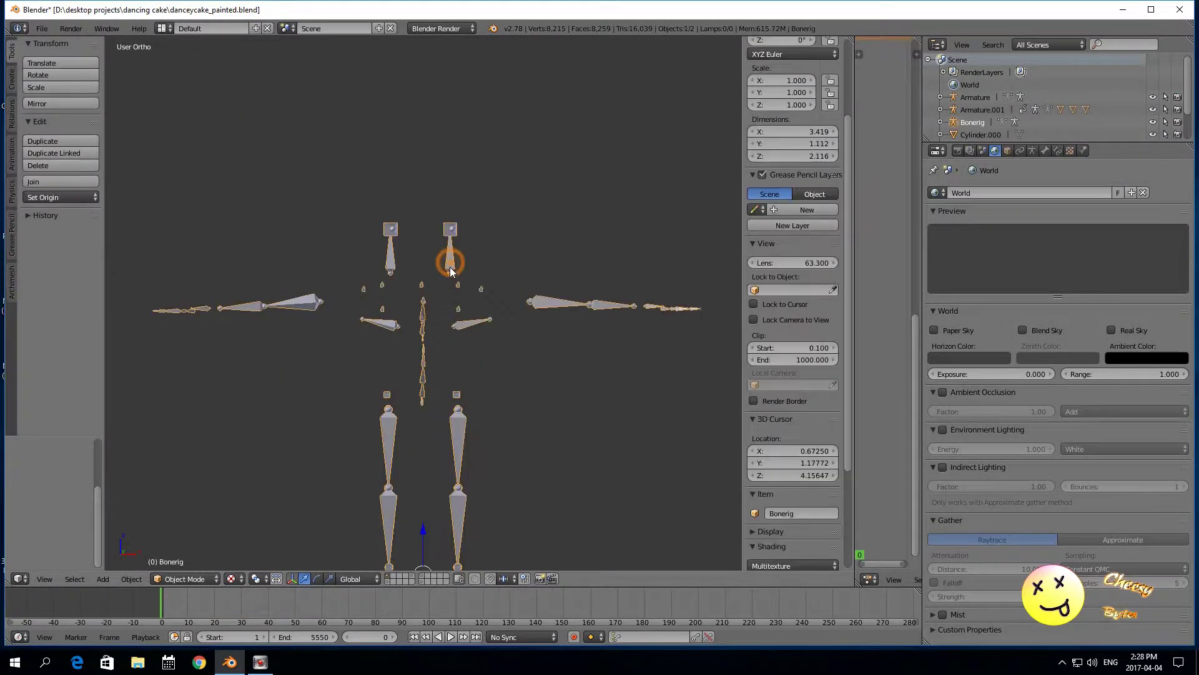
{"action": "scroll", "coordinate": [316, 380], "scroll_direction": "down", "scroll_amount": 2}
{"action": "middle_click_drag", "start_coordinate": [326, 394], "coordinate": [355, 403]}
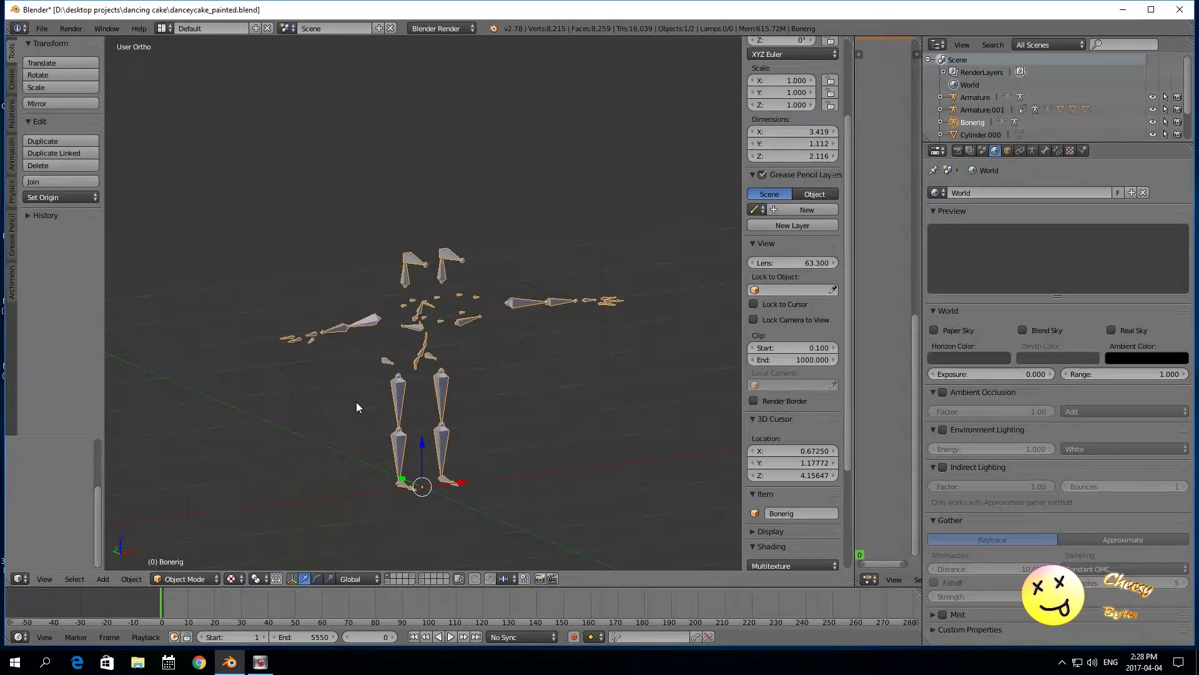
{"action": "key", "text": "alt+h"}
Step: Select the Bonerig armature alone, checking it against the dancycakey.001 cake mesh
{"action": "scroll", "coordinate": [436, 357], "scroll_direction": "up", "scroll_amount": 3}
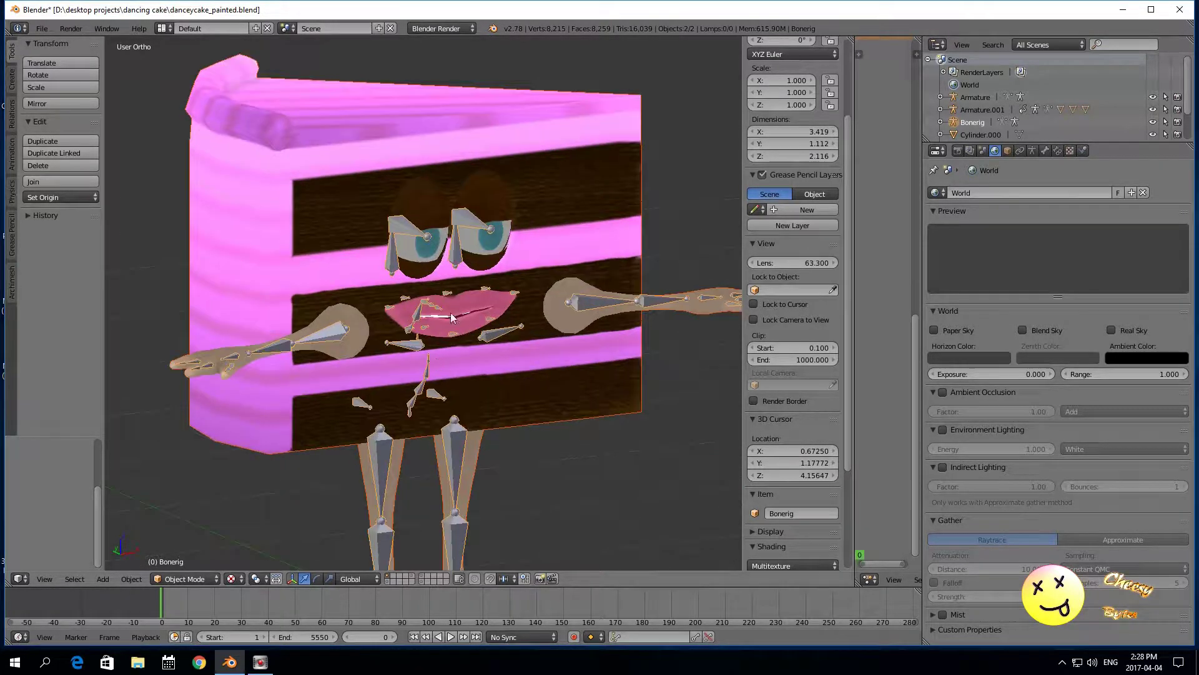
{"action": "right_click", "coordinate": [448, 255]}
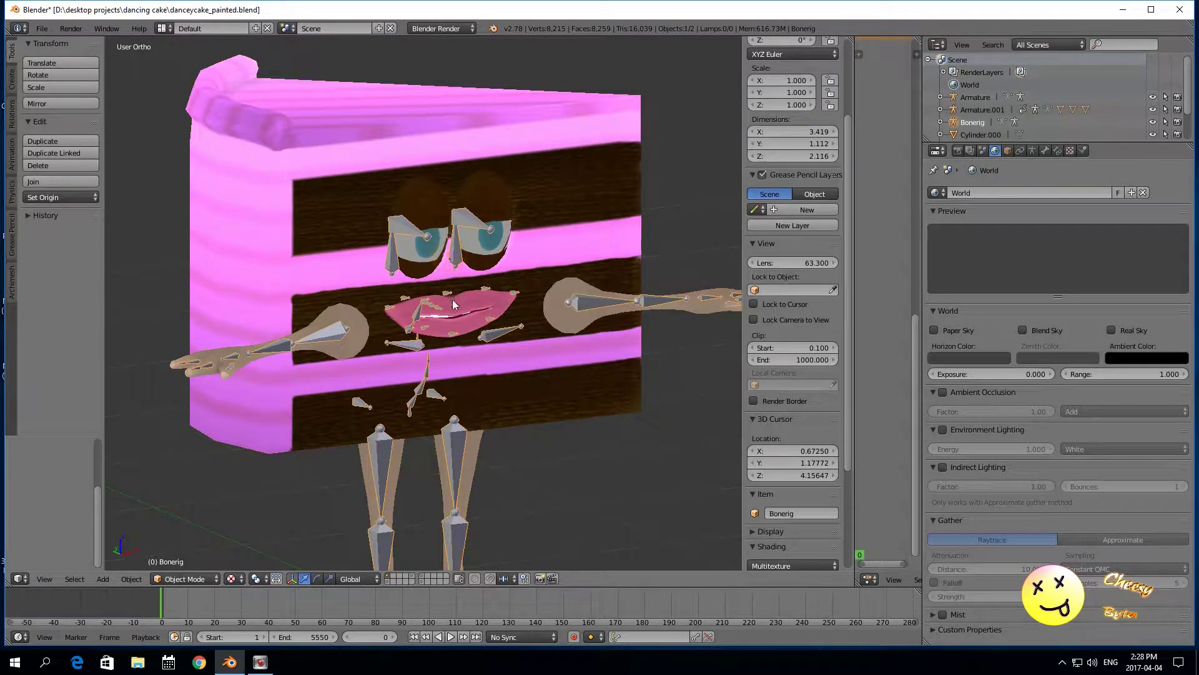
{"action": "right_click", "coordinate": [503, 333]}
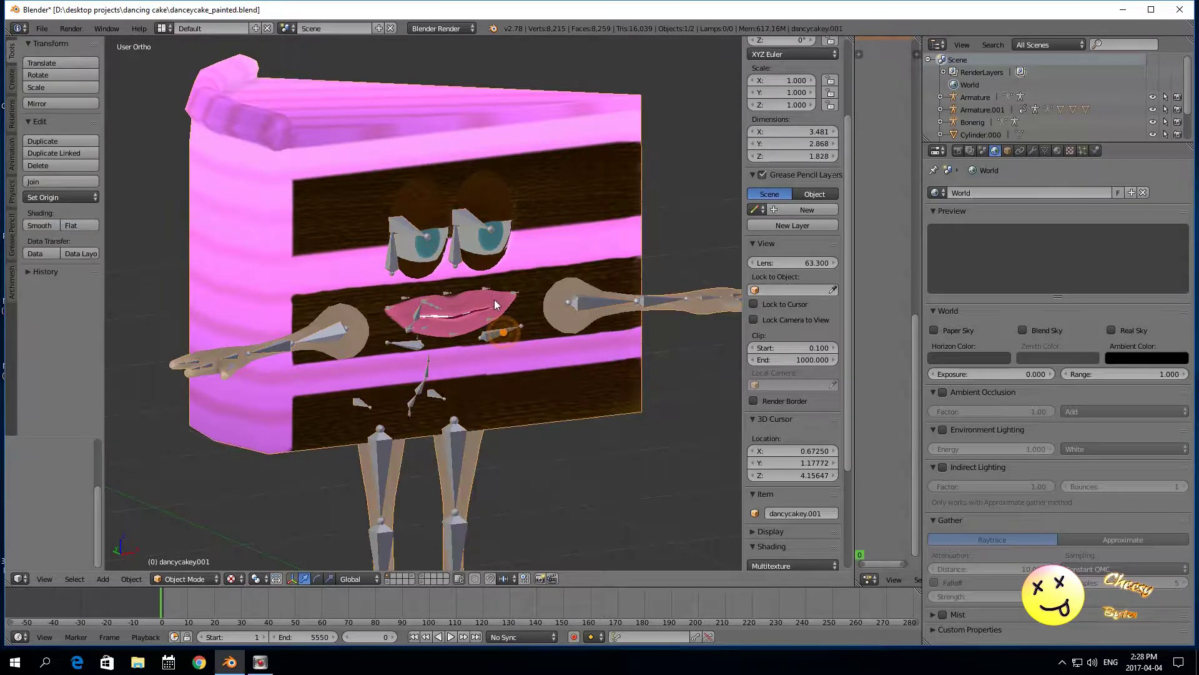
{"action": "right_click", "coordinate": [453, 248]}
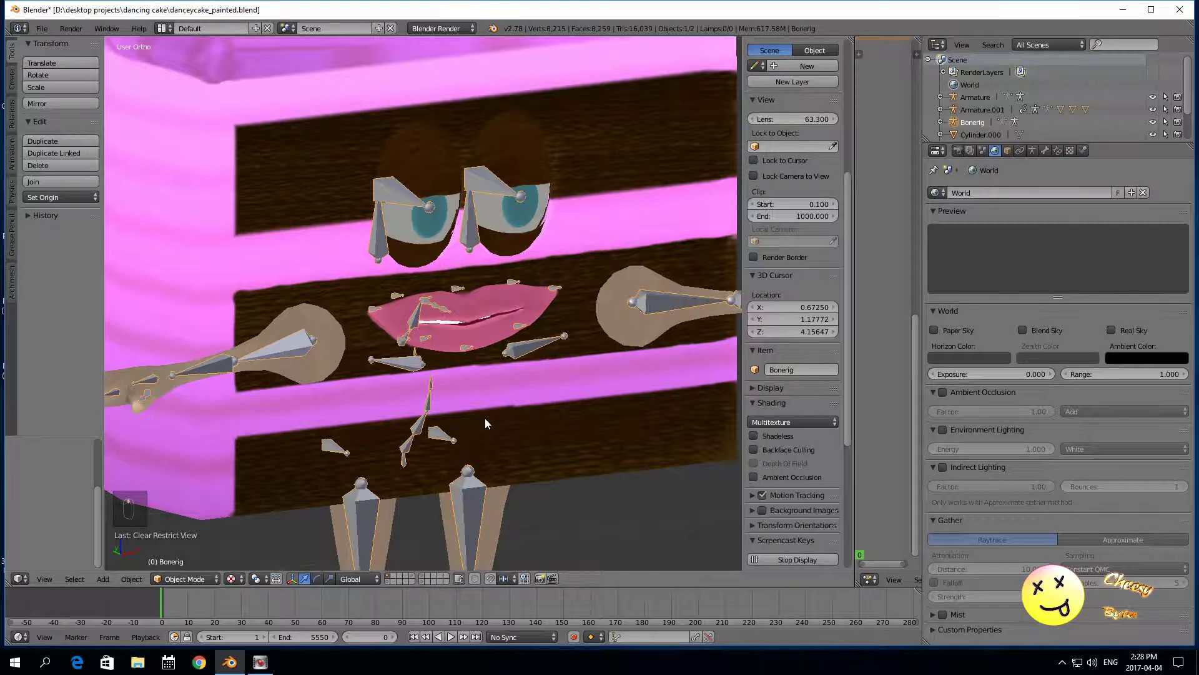
Step: Examine how the Bonerig bones line up with the textured cake's eyes, mouth, arms and legs from several angles
{"action": "scroll", "coordinate": [485, 418], "scroll_direction": "down", "scroll_amount": 1}
{"action": "middle_click_drag", "start_coordinate": [490, 444], "coordinate": [440, 436]}
{"action": "scroll", "coordinate": [440, 437], "scroll_direction": "down", "scroll_amount": 3}
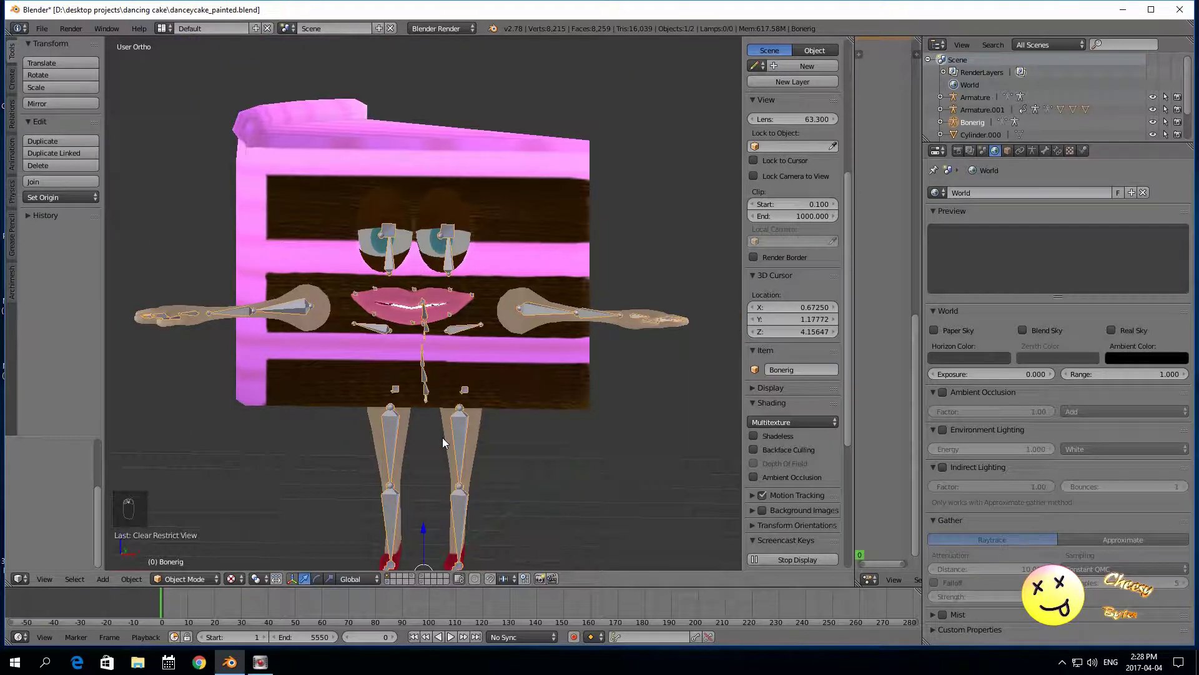
{"action": "scroll", "coordinate": [443, 437], "scroll_direction": "up", "scroll_amount": 1}
{"action": "scroll", "coordinate": [546, 431], "scroll_direction": "up", "scroll_amount": 1}
{"action": "scroll", "coordinate": [545, 431], "scroll_direction": "down", "scroll_amount": 2}
{"action": "mouse_move", "coordinate": [547, 432]}
{"action": "middle_mouse_down"}
{"action": "mouse_move", "coordinate": [556, 456]}
{"action": "mouse_move", "coordinate": [519, 441]}
{"action": "mouse_move", "coordinate": [556, 424]}
{"action": "mouse_move", "coordinate": [560, 436]}
{"action": "mouse_move", "coordinate": [537, 444]}
{"action": "mouse_move", "coordinate": [549, 452]}
{"action": "middle_mouse_up"}
{"action": "scroll", "coordinate": [559, 436], "scroll_direction": "up", "scroll_amount": 2}
{"action": "scroll", "coordinate": [559, 436], "scroll_direction": "down", "scroll_amount": 2}
{"action": "scroll", "coordinate": [552, 455], "scroll_direction": "up", "scroll_amount": 2}
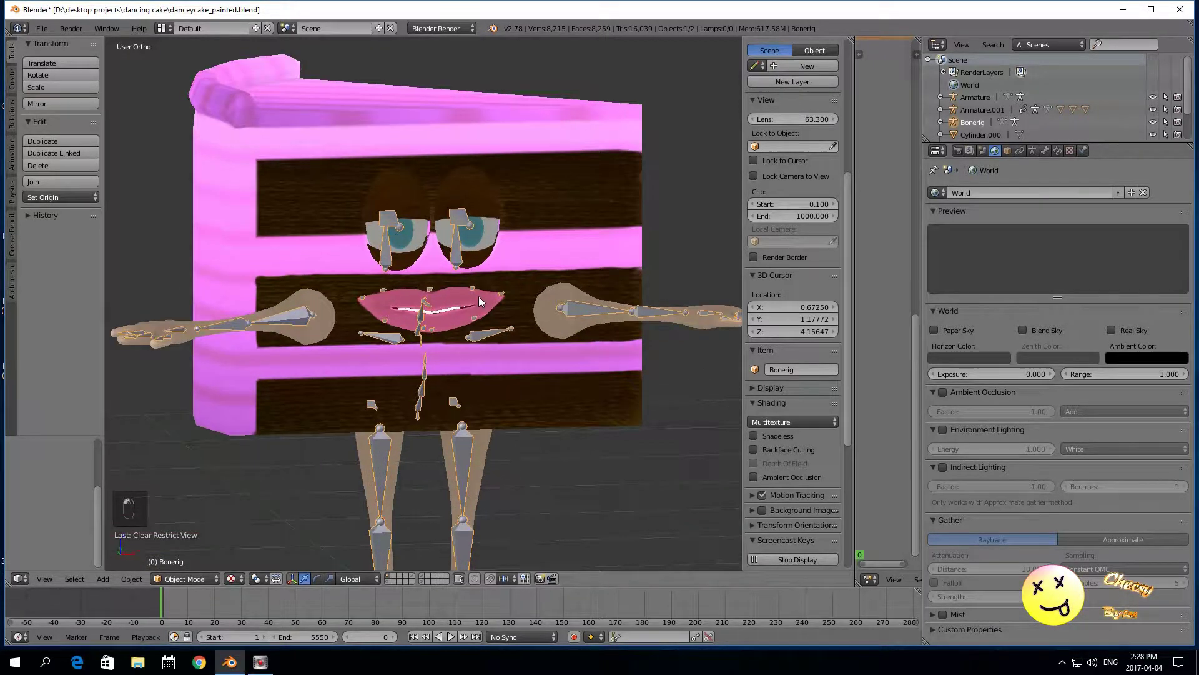
{"action": "right_click", "coordinate": [457, 256]}
{"action": "right_click", "coordinate": [456, 253]}
{"action": "scroll", "coordinate": [462, 319], "scroll_direction": "up", "scroll_amount": 2}
{"action": "scroll", "coordinate": [463, 321], "scroll_direction": "down", "scroll_amount": 2}
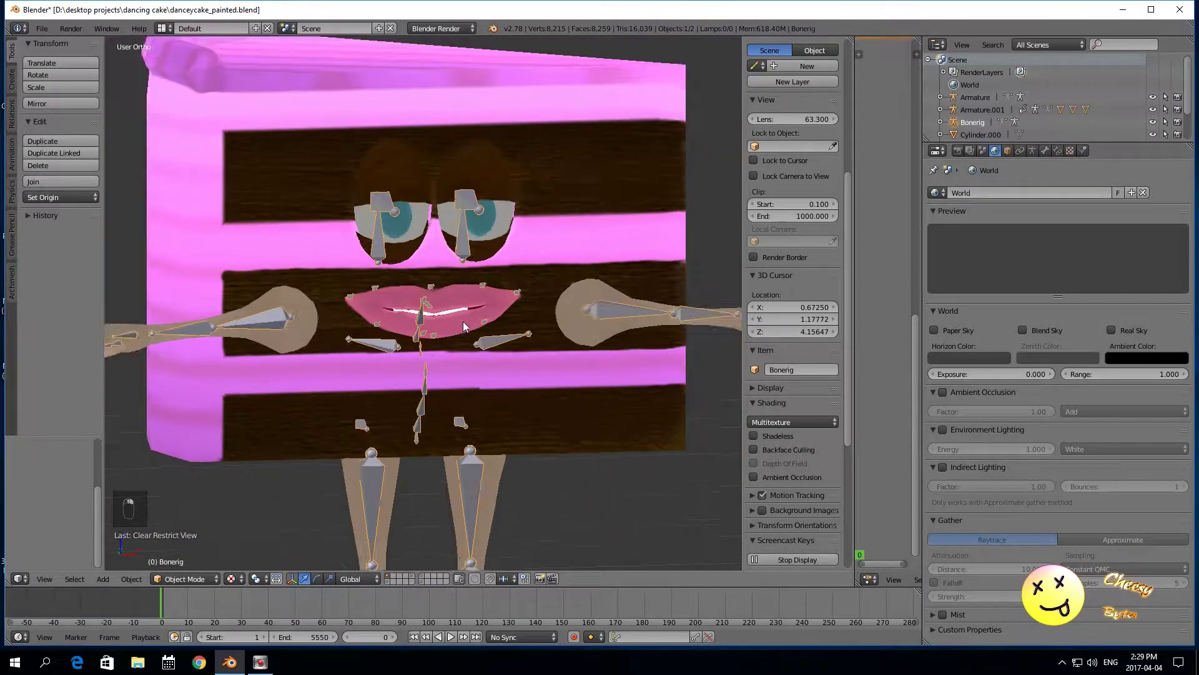
{"action": "scroll", "coordinate": [454, 359], "scroll_direction": "up", "scroll_amount": 2}
{"action": "mouse_move", "coordinate": [452, 363]}
{"action": "middle_mouse_down"}
{"action": "mouse_move", "coordinate": [504, 377]}
{"action": "mouse_move", "coordinate": [259, 364]}
{"action": "mouse_move", "coordinate": [448, 358]}
{"action": "mouse_move", "coordinate": [455, 400]}
{"action": "mouse_move", "coordinate": [433, 361]}
{"action": "middle_mouse_up"}
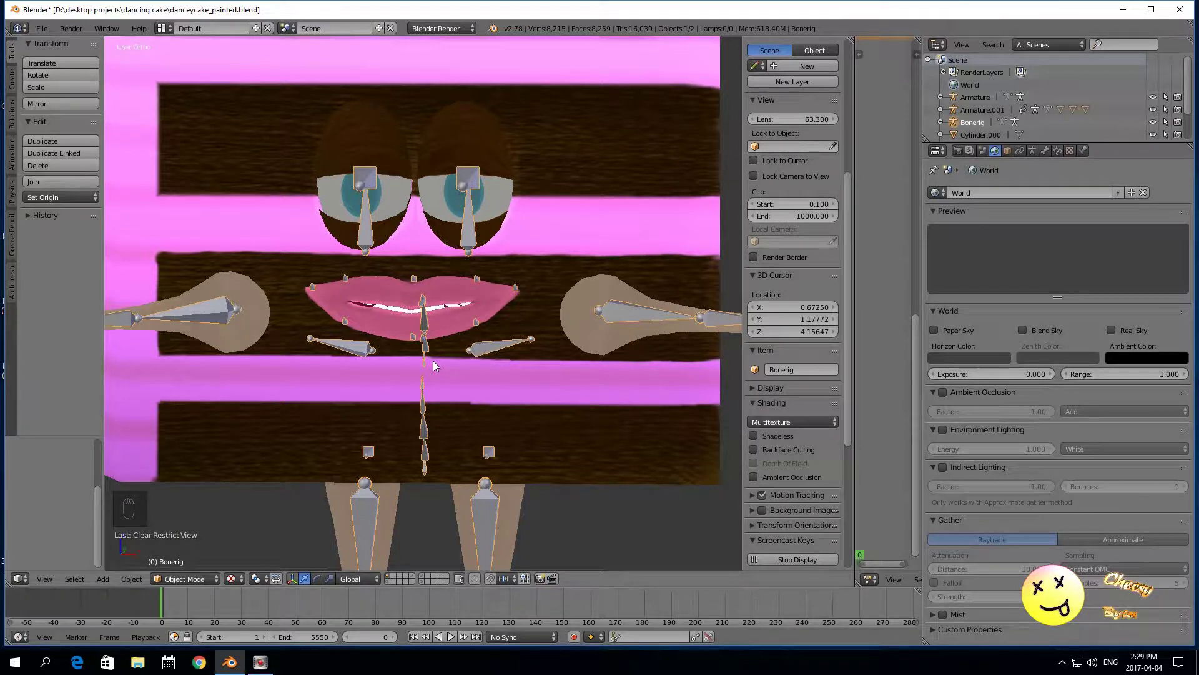
{"action": "scroll", "coordinate": [432, 361], "scroll_direction": "down", "scroll_amount": 2}
{"action": "scroll", "coordinate": [433, 361], "scroll_direction": "up", "scroll_amount": 1}
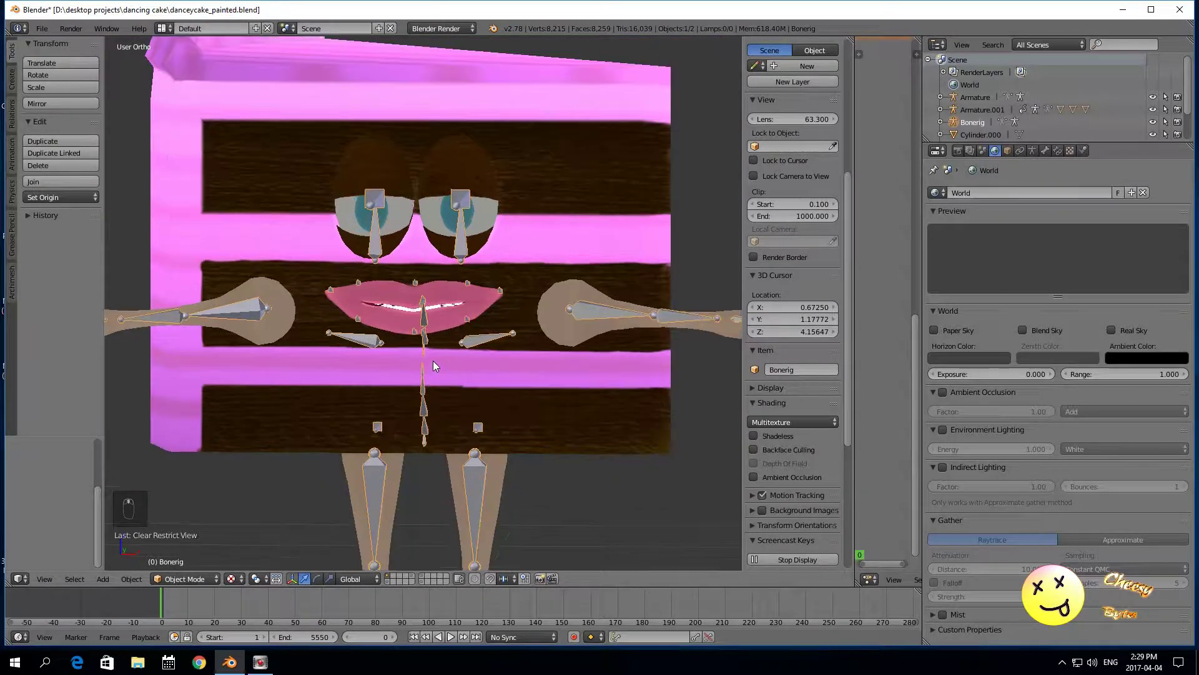
Step: Switch the viewport to solid shading and put the Bonerig armature in Edit Mode
{"action": "left_click", "coordinate": [231, 578]}
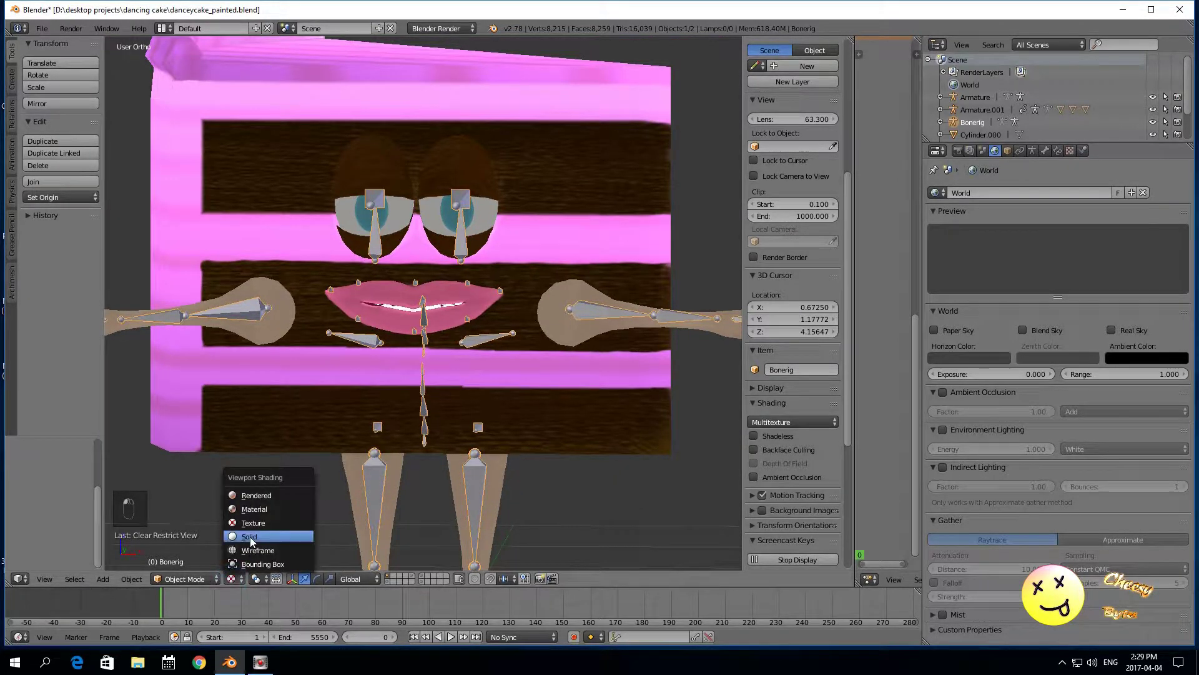
{"action": "left_click", "coordinate": [250, 536]}
{"action": "scroll", "coordinate": [387, 377], "scroll_direction": "down", "scroll_amount": 1}
{"action": "scroll", "coordinate": [388, 374], "scroll_direction": "up", "scroll_amount": 1}
{"action": "scroll", "coordinate": [389, 369], "scroll_direction": "down", "scroll_amount": 1}
{"action": "middle_click_drag", "start_coordinate": [369, 375], "coordinate": [458, 388]}
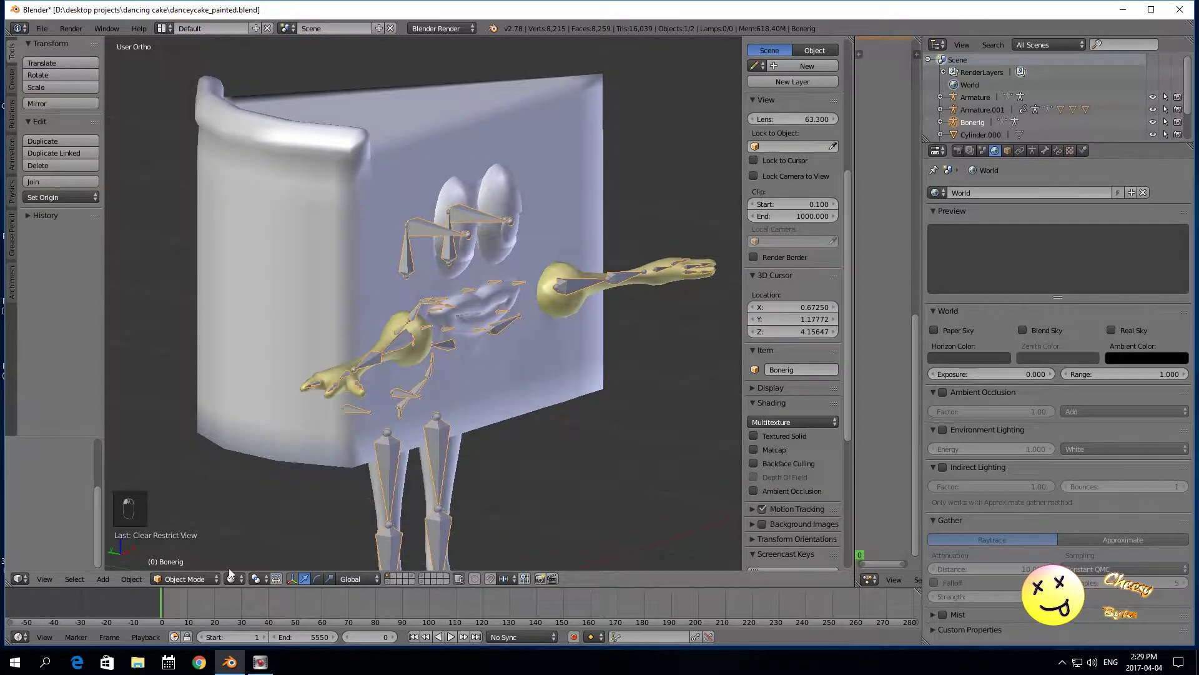
{"action": "left_click", "coordinate": [185, 578]}
{"action": "left_click", "coordinate": [187, 549]}
Step: Examine the facial bones and their parent links from front and side, selecting EyeRoot_L and EyeRoot_R in turn
{"action": "scroll", "coordinate": [316, 493], "scroll_direction": "down", "scroll_amount": 1}
{"action": "middle_click_drag", "start_coordinate": [316, 494], "coordinate": [544, 478]}
{"action": "scroll", "coordinate": [490, 469], "scroll_direction": "up", "scroll_amount": 4}
{"action": "middle_click_drag", "start_coordinate": [333, 471], "coordinate": [363, 467]}
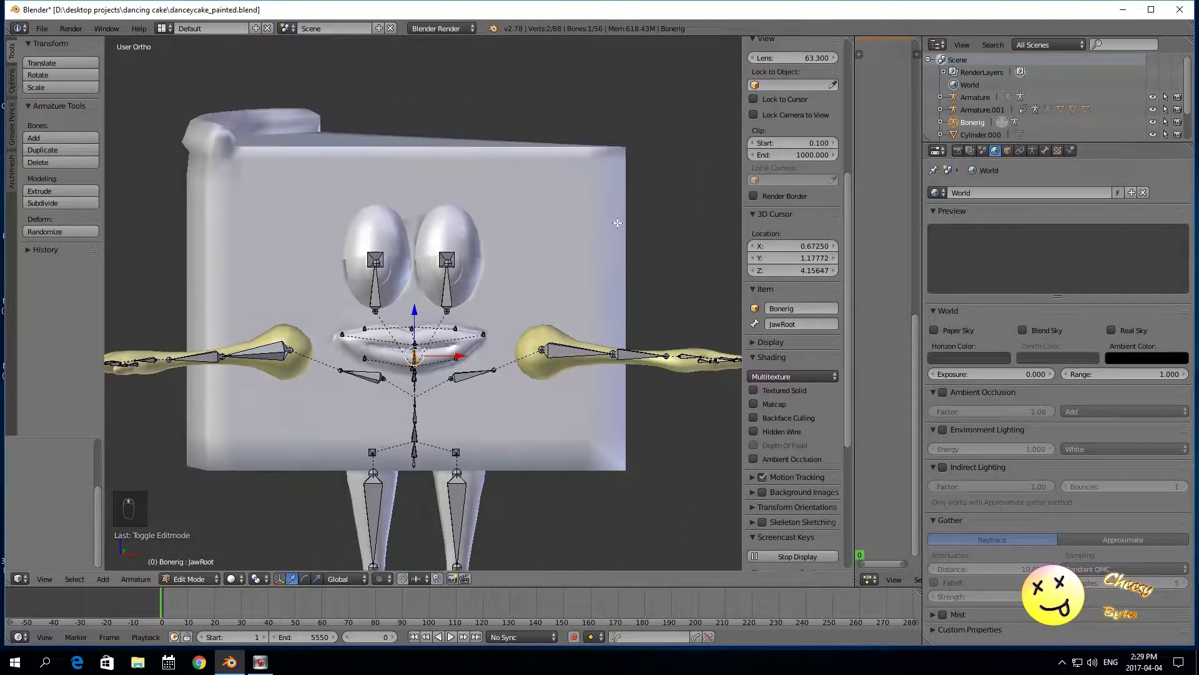
{"action": "middle_click_drag", "start_coordinate": [626, 226], "coordinate": [462, 242]}
{"action": "scroll", "coordinate": [463, 241], "scroll_direction": "up", "scroll_amount": 2}
{"action": "right_click", "coordinate": [392, 284]}
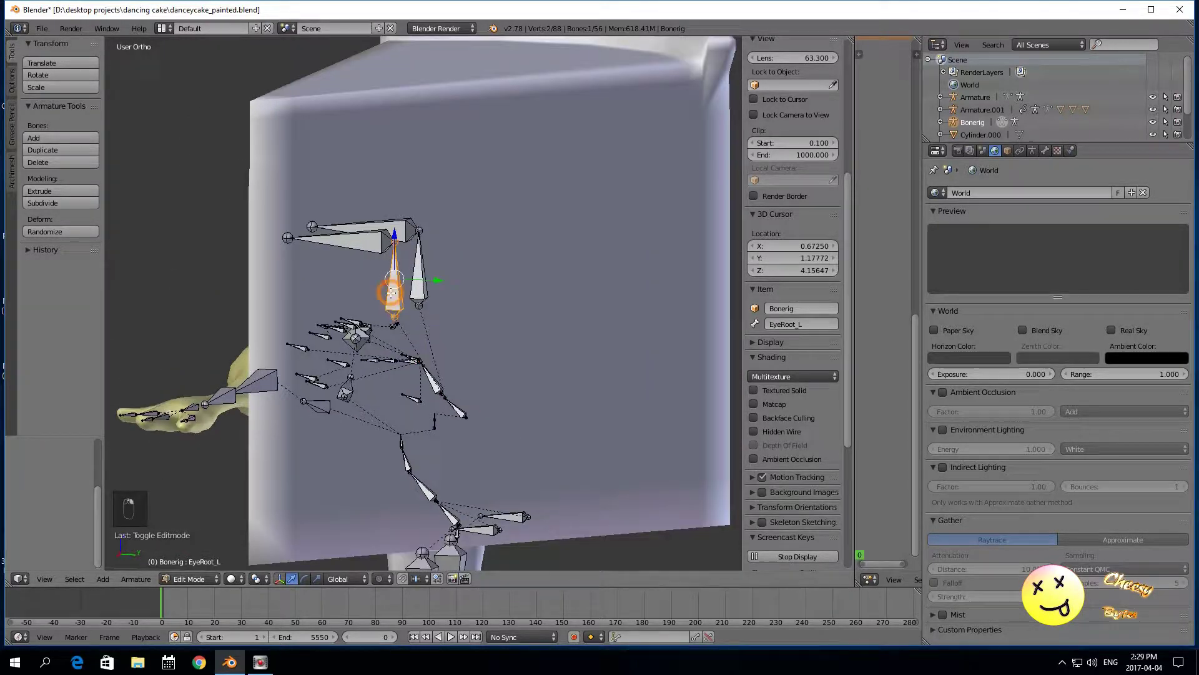
{"action": "right_click", "coordinate": [417, 277]}
{"action": "scroll", "coordinate": [418, 277], "scroll_direction": "down", "scroll_amount": 2}
{"action": "middle_click_drag", "start_coordinate": [417, 277], "coordinate": [455, 428]}
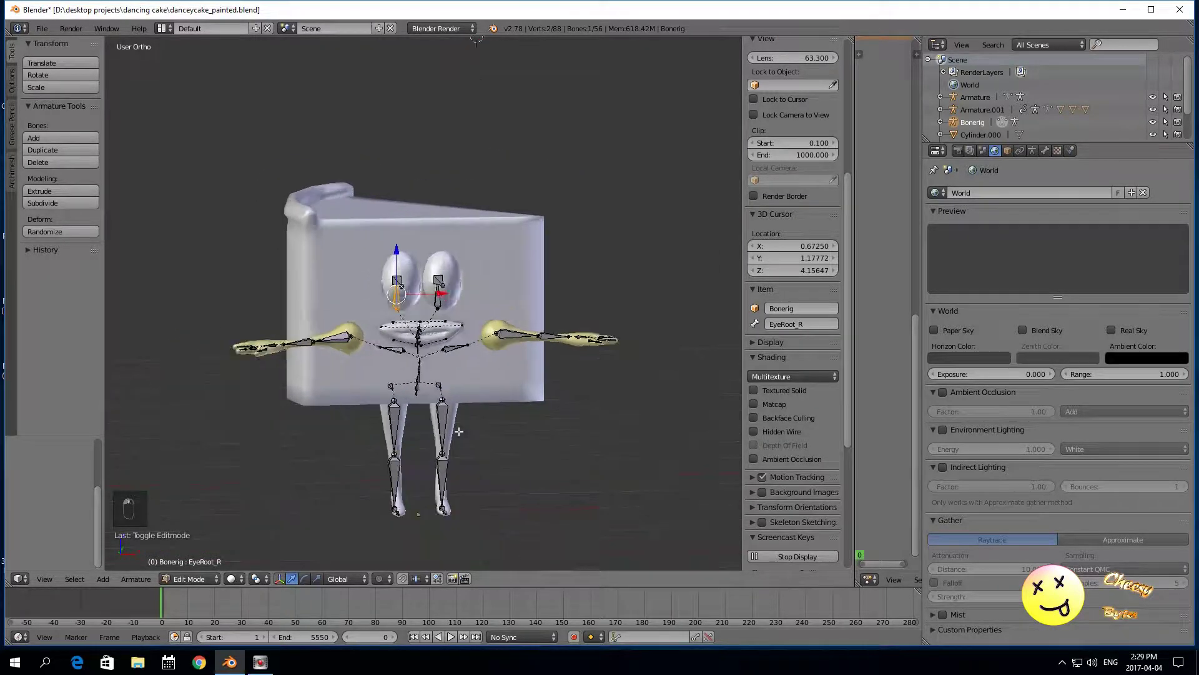
Step: Duplicate the Hips bone of the Bonerig armature in place, working from the front view
{"action": "scroll", "coordinate": [437, 431], "scroll_direction": "up", "scroll_amount": 1}
{"action": "right_click", "coordinate": [409, 416]}
{"action": "right_click", "coordinate": [413, 431]}
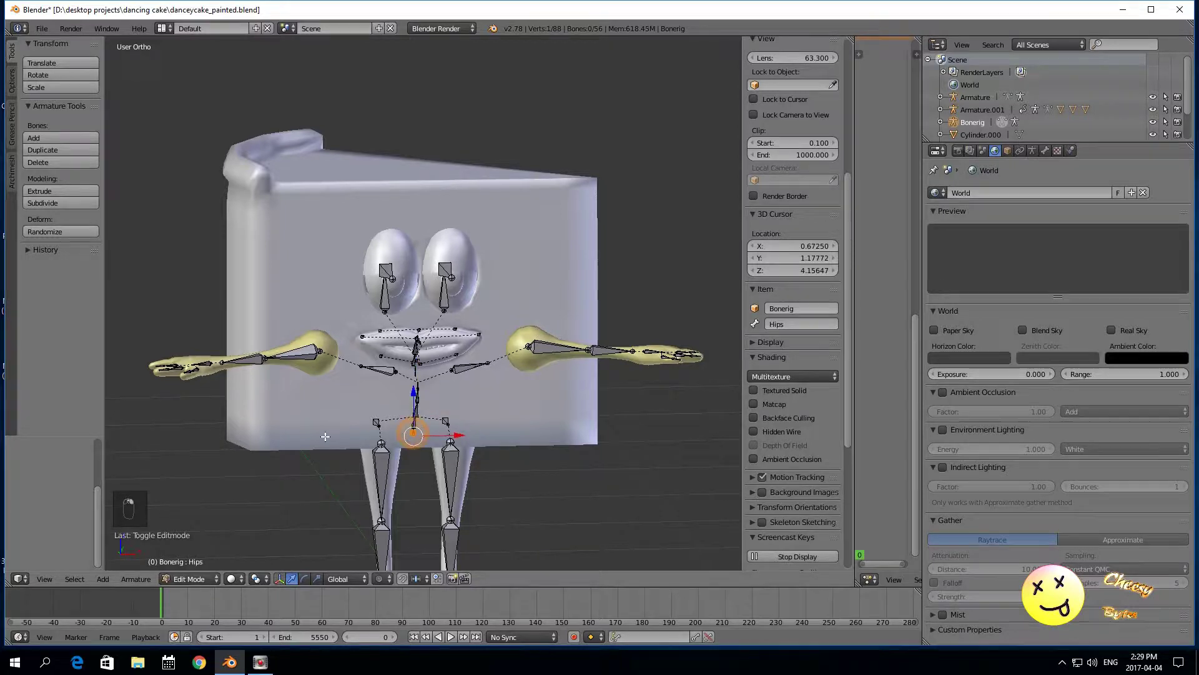
{"action": "scroll", "coordinate": [325, 436], "scroll_direction": "up", "scroll_amount": 1}
{"action": "right_click", "coordinate": [412, 454]}
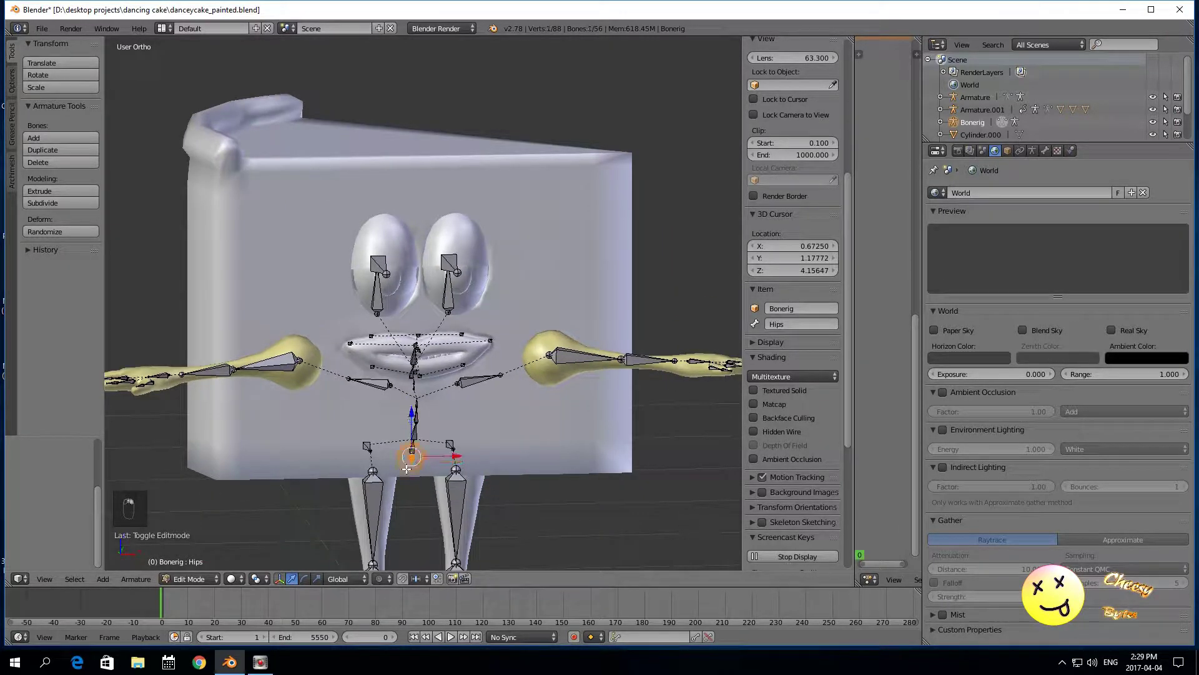
{"action": "scroll", "coordinate": [414, 461], "scroll_direction": "down", "scroll_amount": 3}
{"action": "mouse_move", "coordinate": [300, 460]}
{"action": "middle_mouse_down"}
{"action": "mouse_move", "coordinate": [446, 480]}
{"action": "mouse_move", "coordinate": [527, 466]}
{"action": "mouse_move", "coordinate": [535, 450]}
{"action": "mouse_move", "coordinate": [307, 449]}
{"action": "middle_mouse_up"}
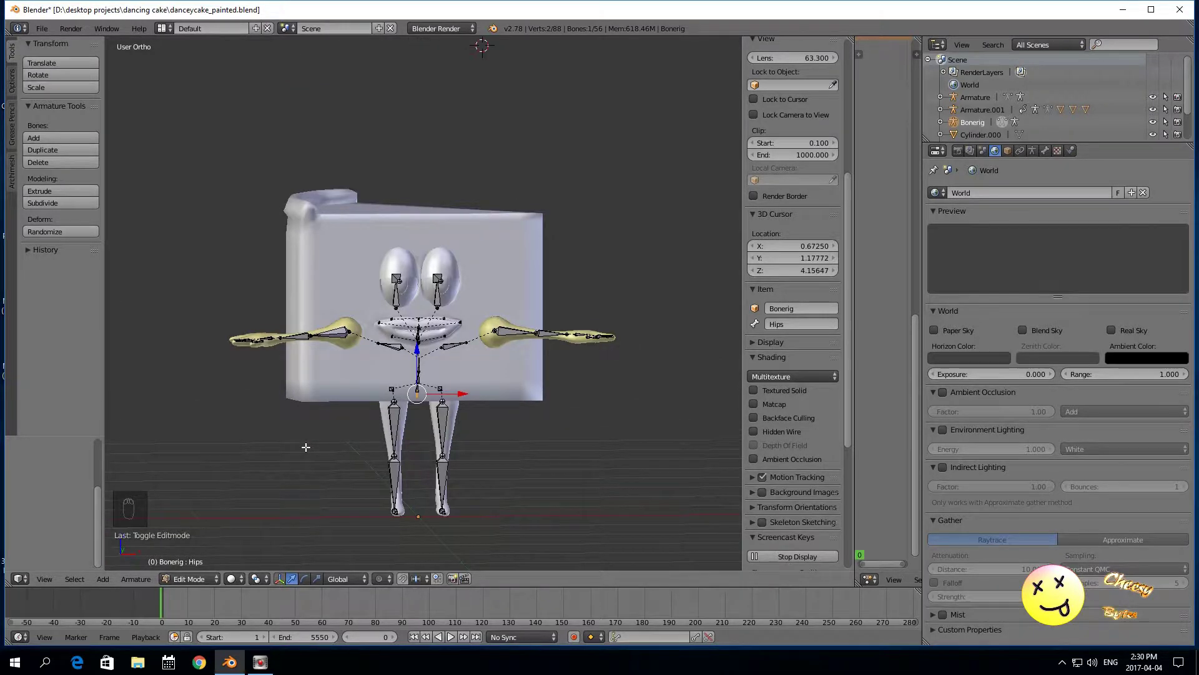
{"action": "key", "text": "KP_1"}
{"action": "scroll", "coordinate": [306, 447], "scroll_direction": "up", "scroll_amount": 1}
{"action": "scroll", "coordinate": [307, 445], "scroll_direction": "up", "scroll_amount": 1}
{"action": "scroll", "coordinate": [307, 444], "scroll_direction": "down", "scroll_amount": 2}
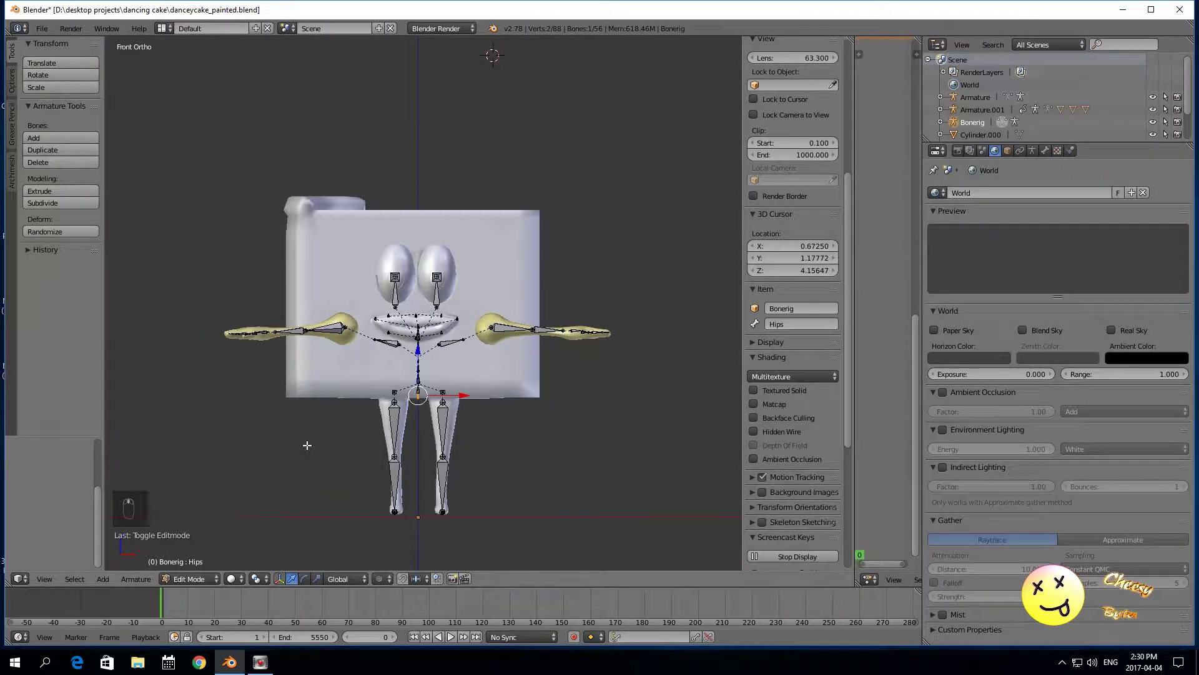
{"action": "scroll", "coordinate": [307, 444], "scroll_direction": "up", "scroll_amount": 1}
{"action": "scroll", "coordinate": [307, 445], "scroll_direction": "down", "scroll_amount": 1}
{"action": "scroll", "coordinate": [306, 445], "scroll_direction": "up", "scroll_amount": 1}
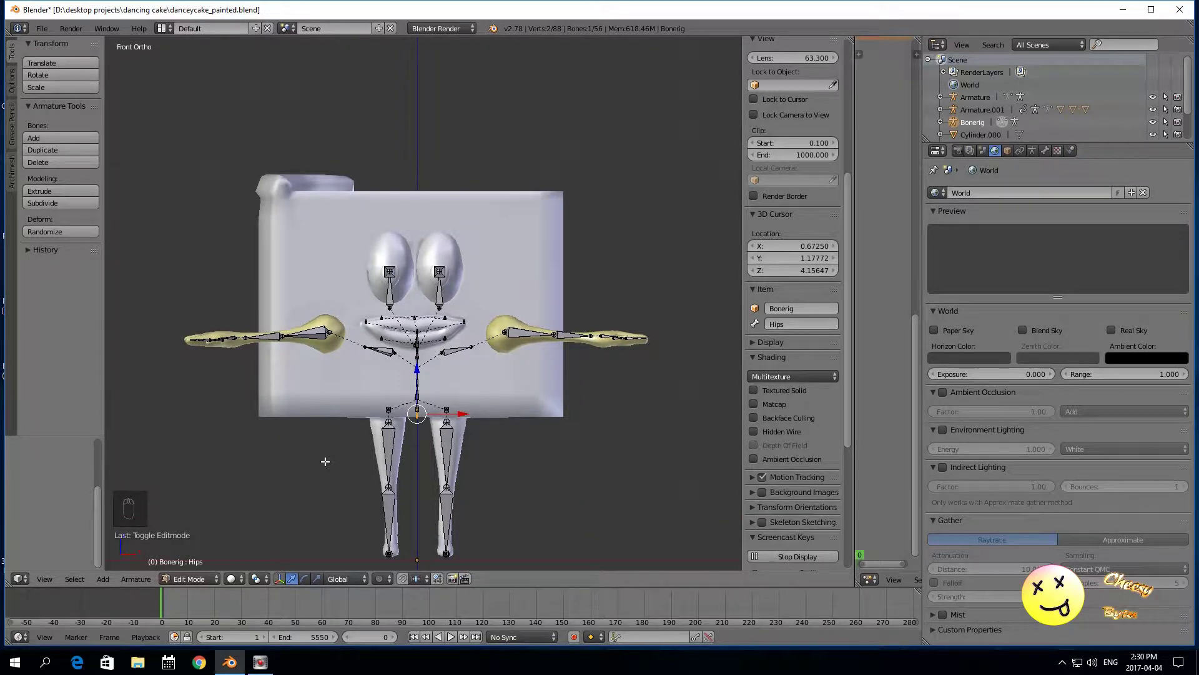
{"action": "key", "text": "shift+d"}
{"action": "left_click", "coordinate": [325, 461]}
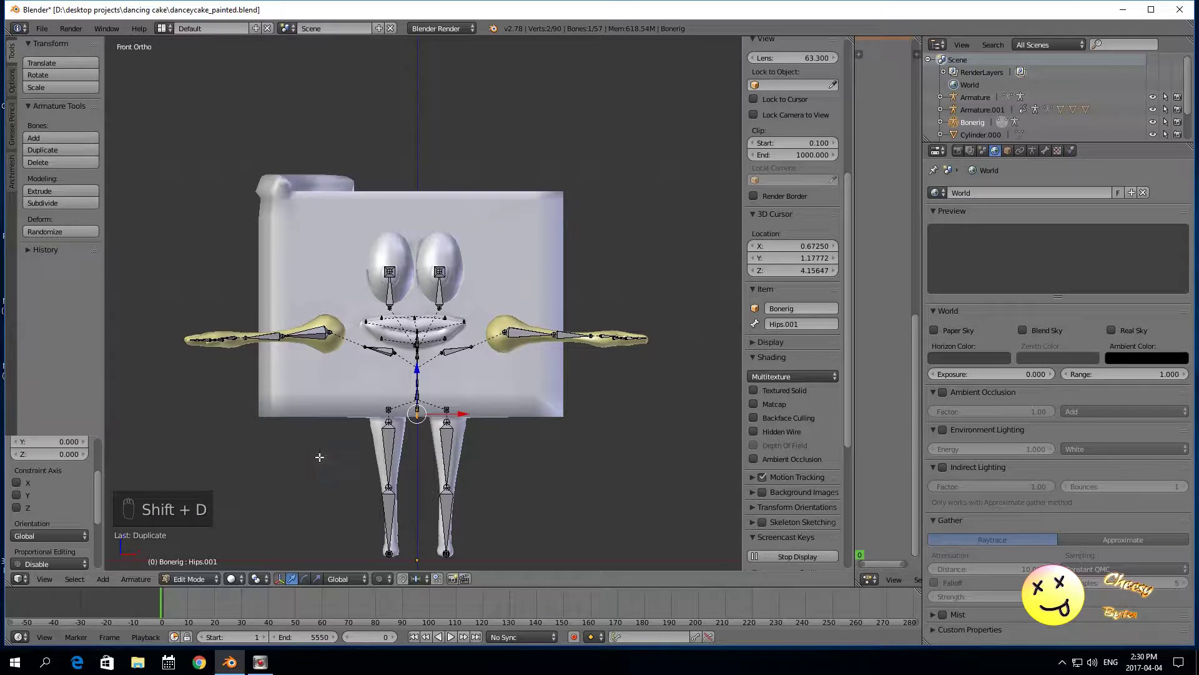
Step: Reset the 3D cursor to the world origin and snap the duplicated Hips bone to it
{"action": "key", "text": "shift+c"}
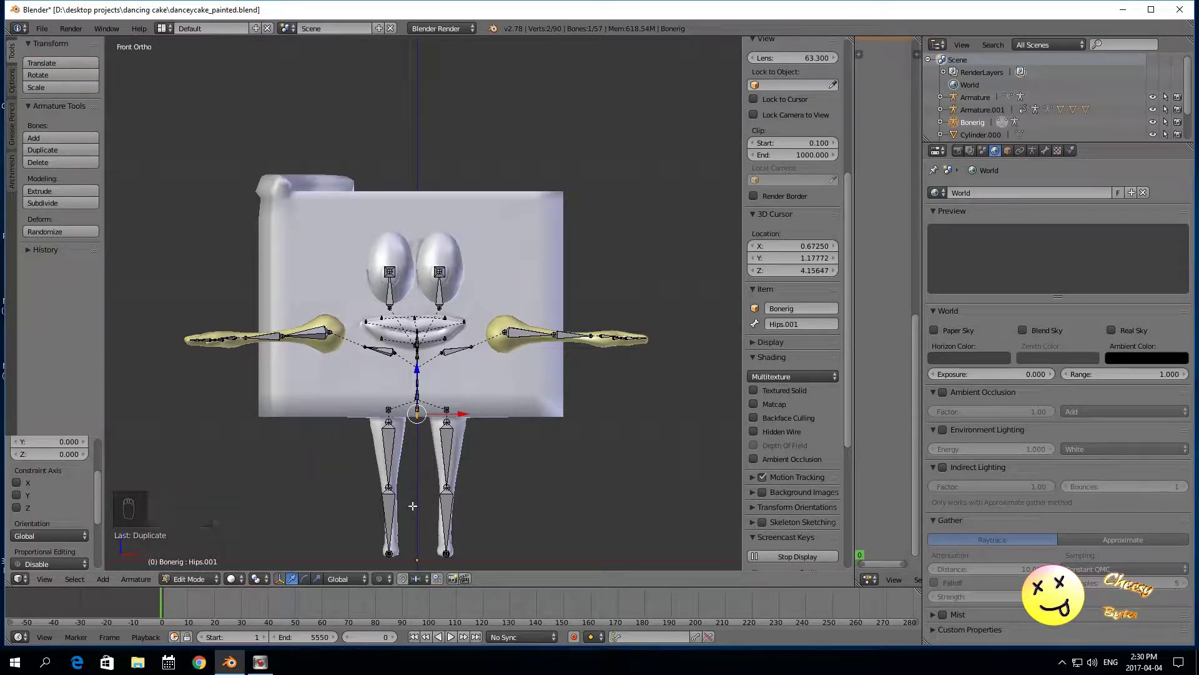
{"action": "left_click", "coordinate": [135, 578]}
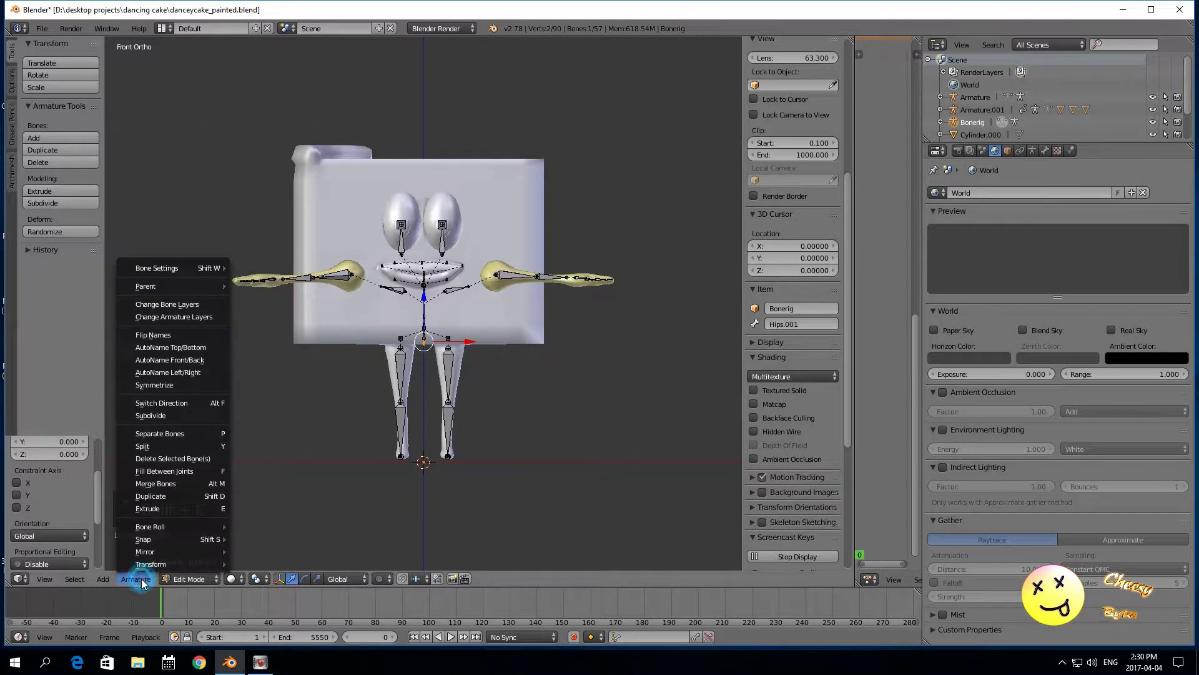
{"action": "mouse_move", "coordinate": [156, 536]}
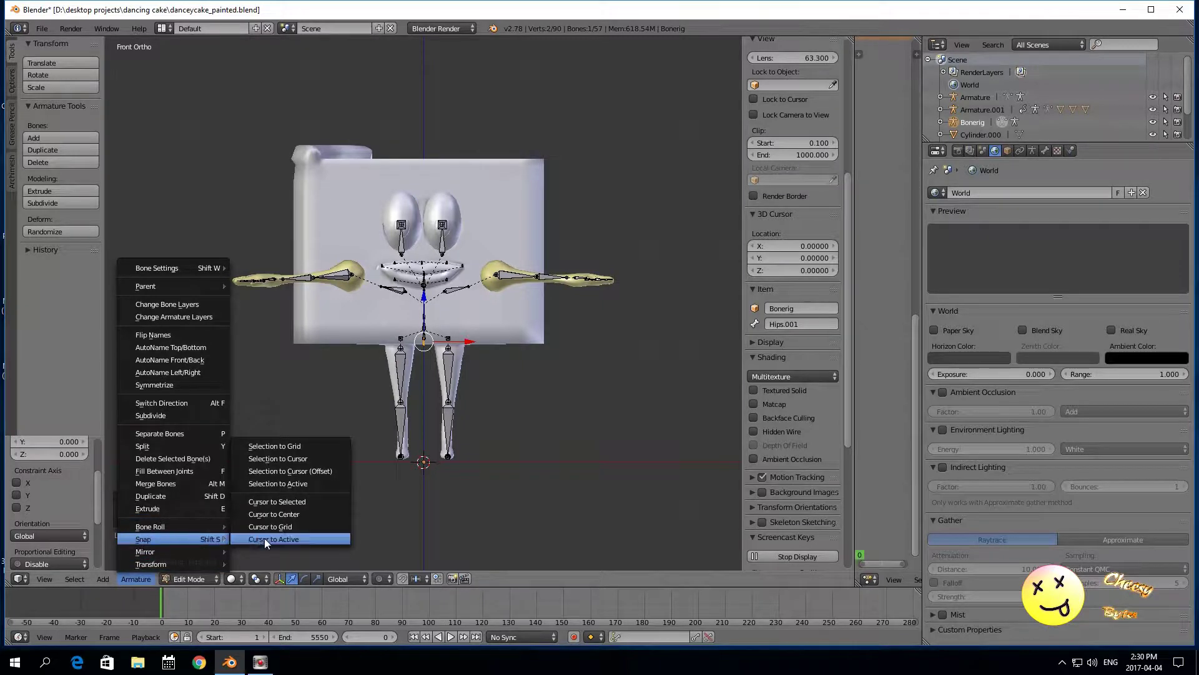
{"action": "left_click", "coordinate": [276, 461]}
{"action": "scroll", "coordinate": [288, 468], "scroll_direction": "up", "scroll_amount": 2}
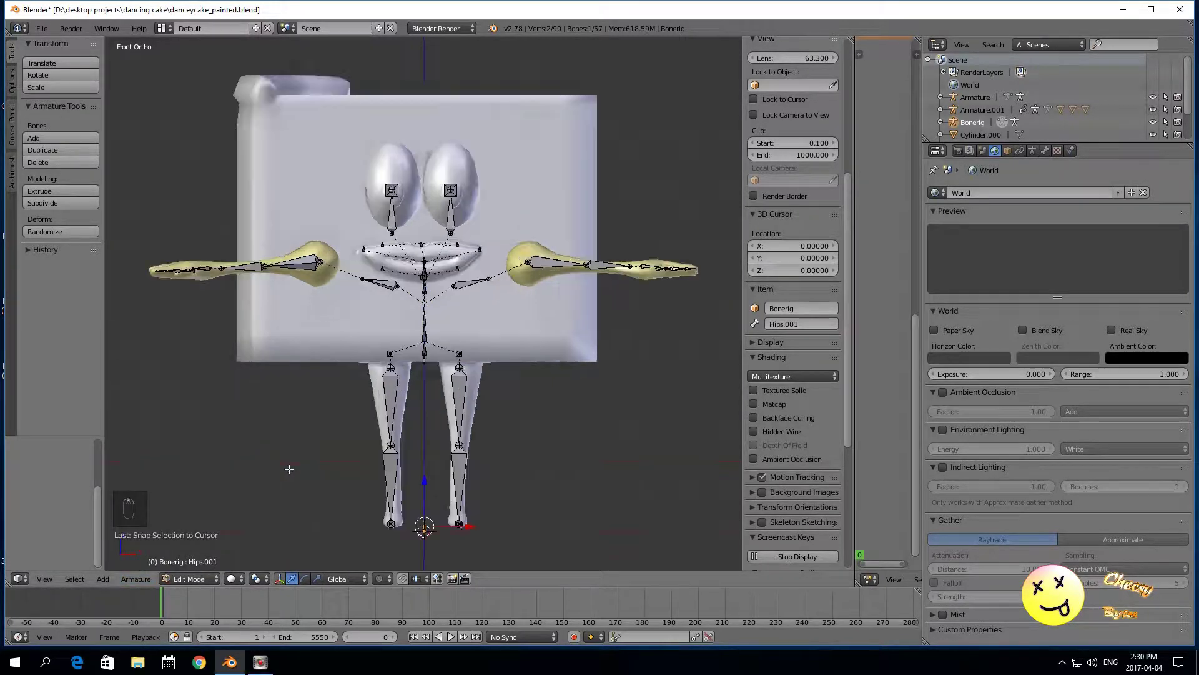
Step: Raise the duplicated bone along Z to between the two EyeRoot bones, just above the mouth
{"action": "key", "text": "g"}
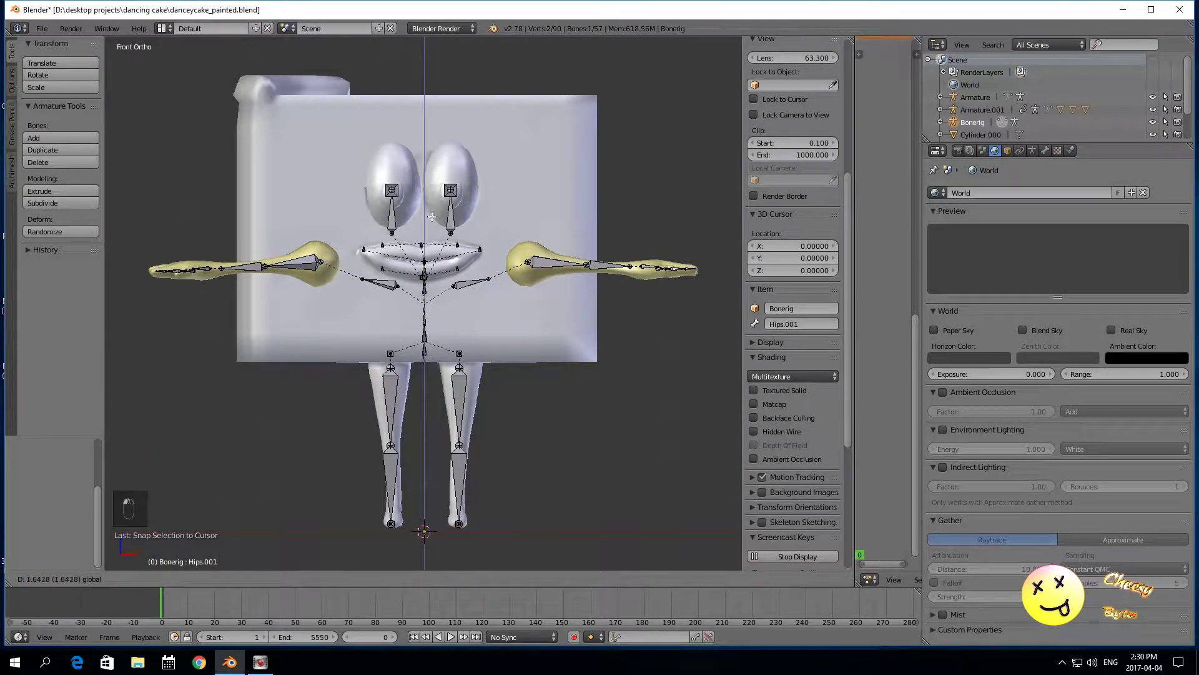
{"action": "left_click", "coordinate": [429, 181]}
{"action": "scroll", "coordinate": [430, 180], "scroll_direction": "up", "scroll_amount": 2}
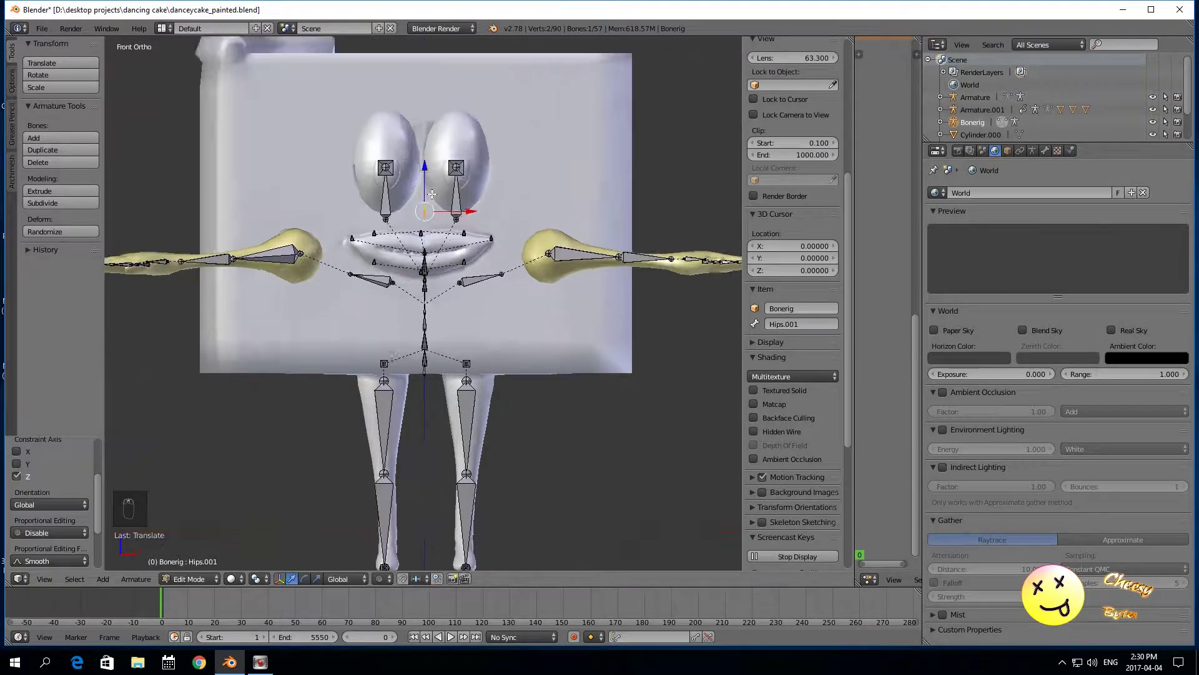
Step: Set the duplicated bone's head Z to -1.888, taking the value from the EyeRoot bones' coordinates
{"action": "right_click", "coordinate": [462, 202]}
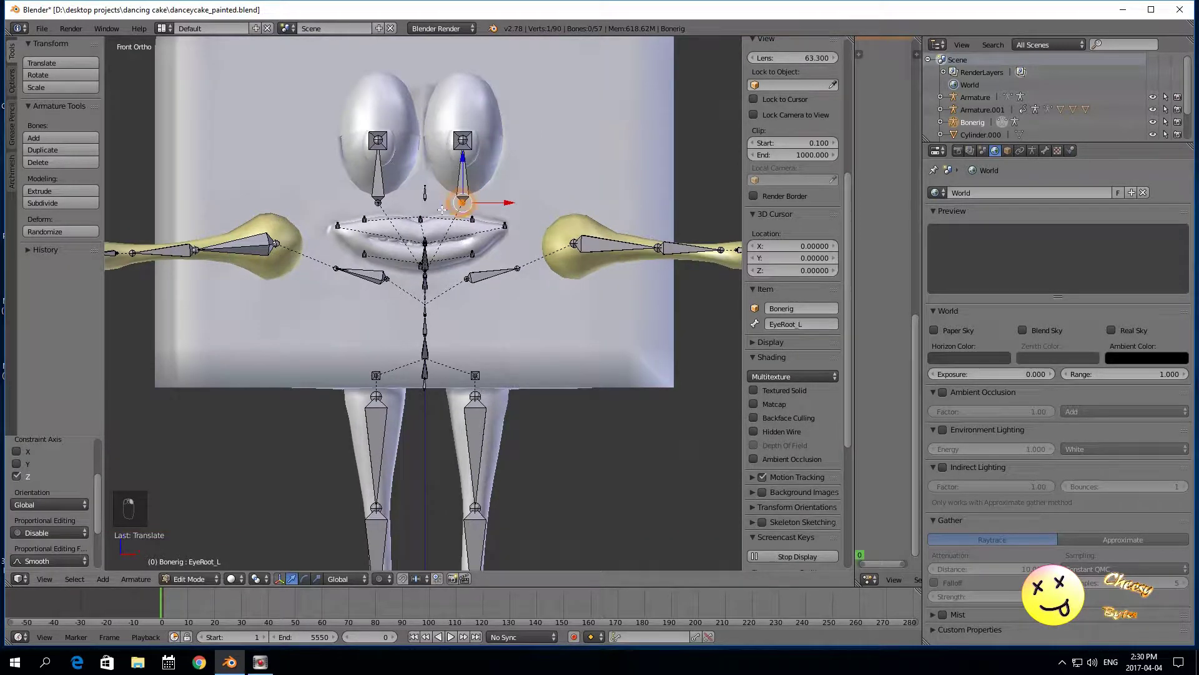
{"action": "left_click_drag", "start_coordinate": [849, 234], "coordinate": [863, 94]}
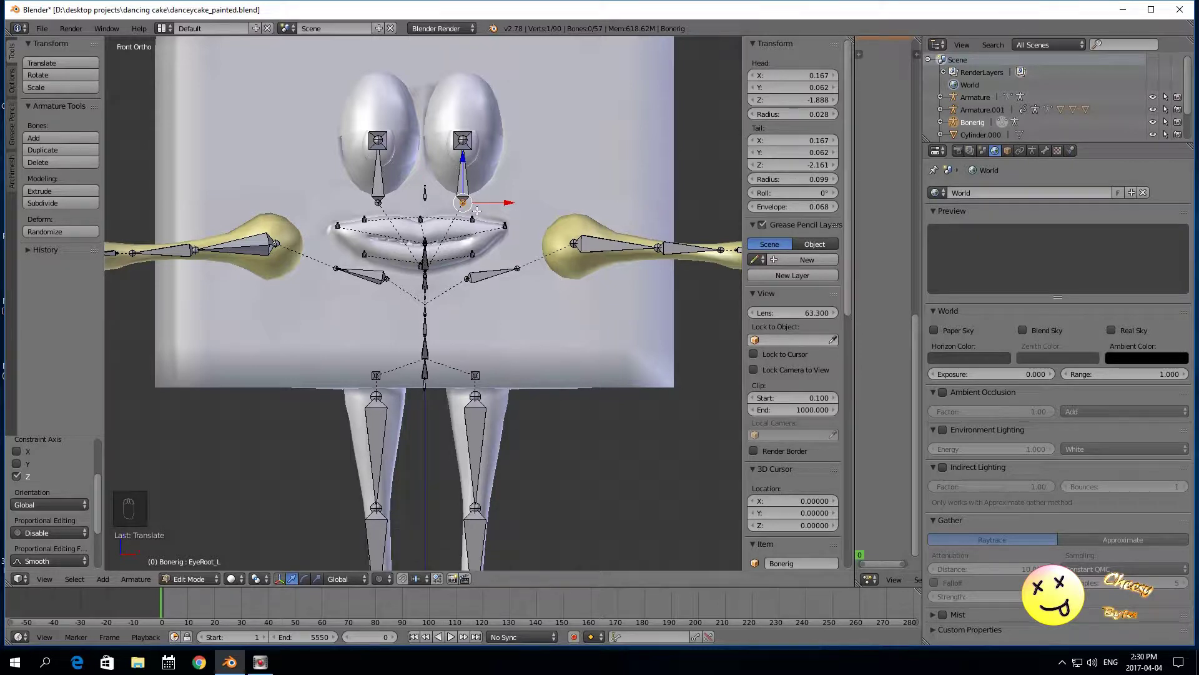
{"action": "right_click", "coordinate": [378, 201]}
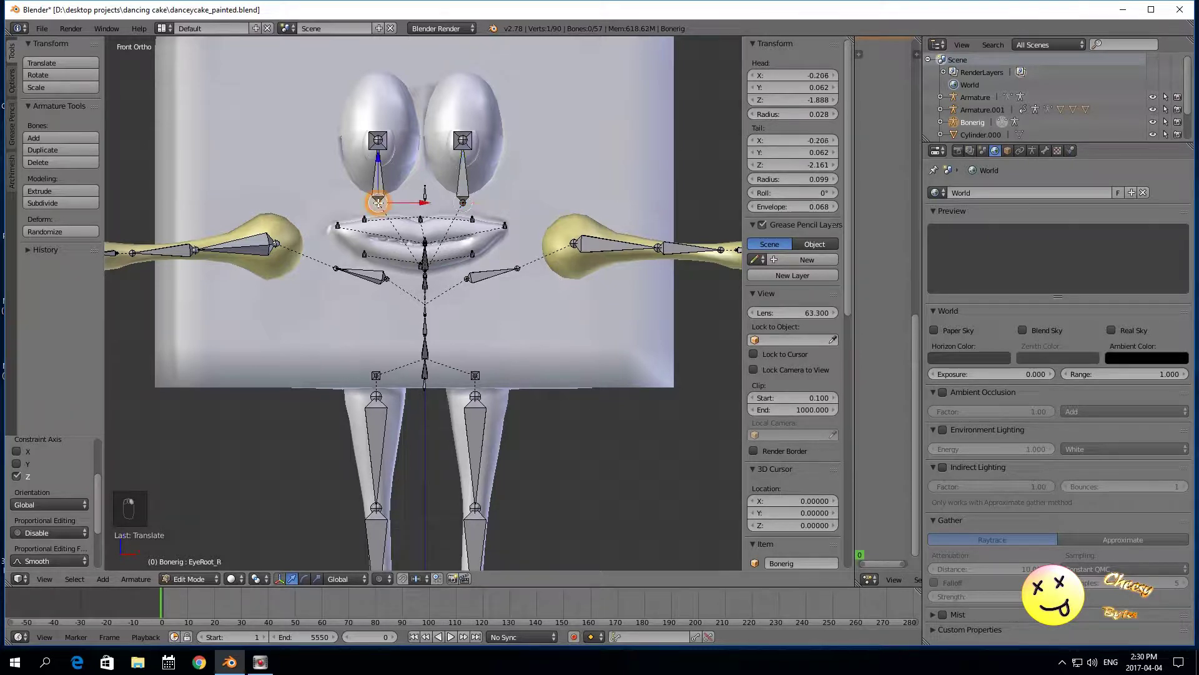
{"action": "right_click", "coordinate": [462, 201]}
{"action": "scroll", "coordinate": [459, 203], "scroll_direction": "up", "scroll_amount": 1}
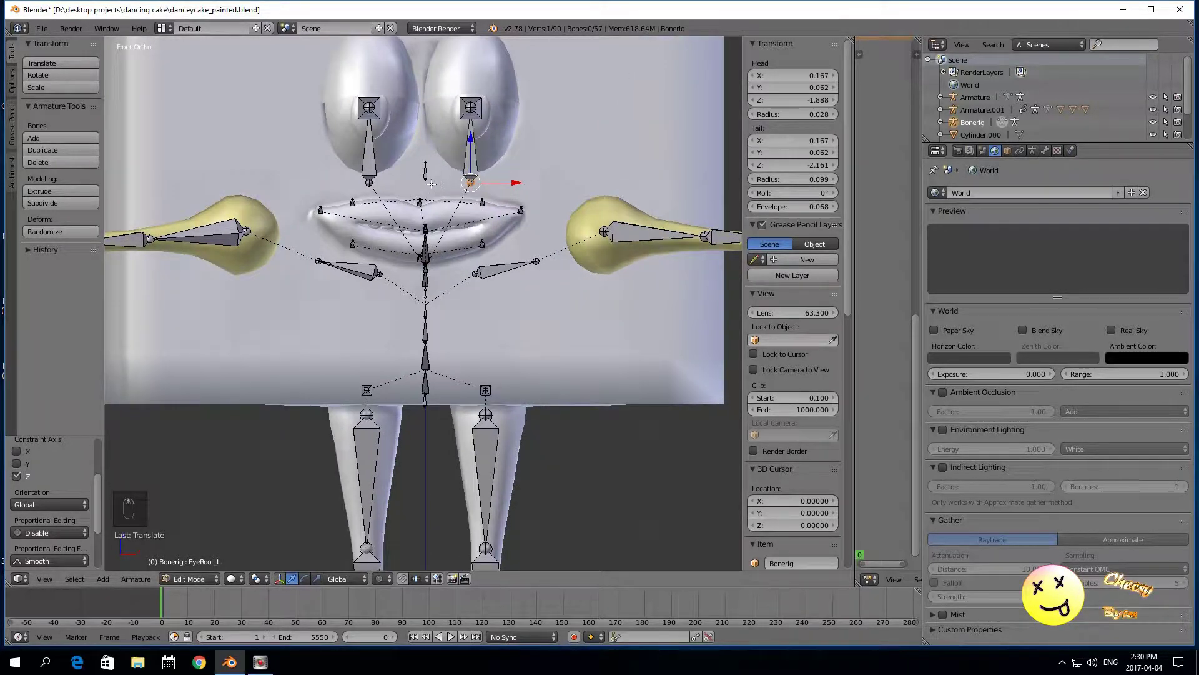
{"action": "right_click", "coordinate": [425, 178]}
{"action": "right_click", "coordinate": [471, 183]}
{"action": "left_click", "coordinate": [799, 101]}
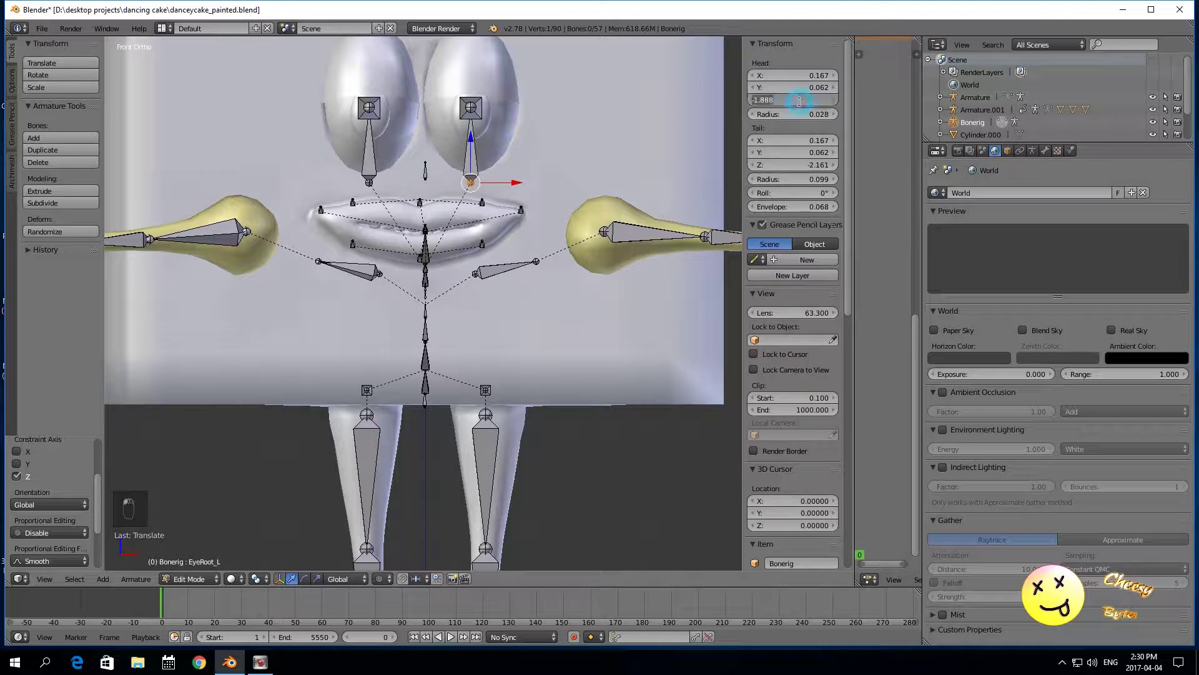
{"action": "left_click", "coordinate": [390, 201]}
{"action": "right_click", "coordinate": [424, 172]}
{"action": "left_click", "coordinate": [788, 100]}
{"action": "type", "text": "-1."}
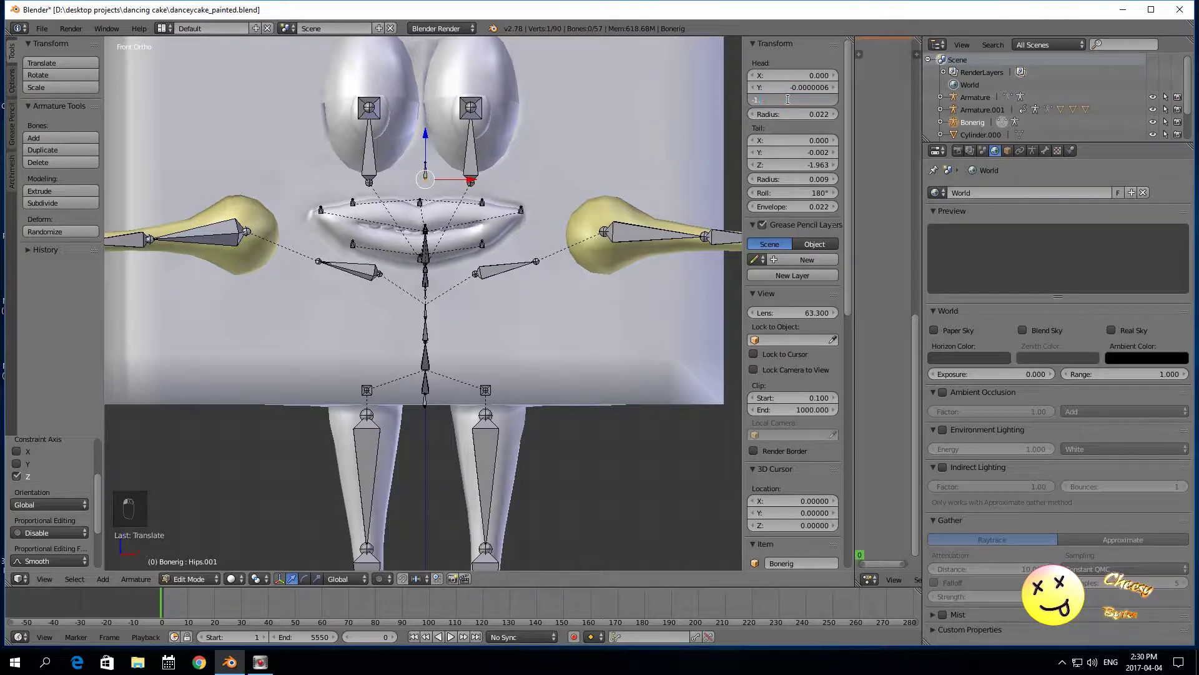
{"action": "type", "text": "888"}
{"action": "key", "text": "Return"}
Step: Lengthen the duplicated bone by raising its tail to about Z -2.106
{"action": "scroll", "coordinate": [479, 195], "scroll_direction": "up", "scroll_amount": 1}
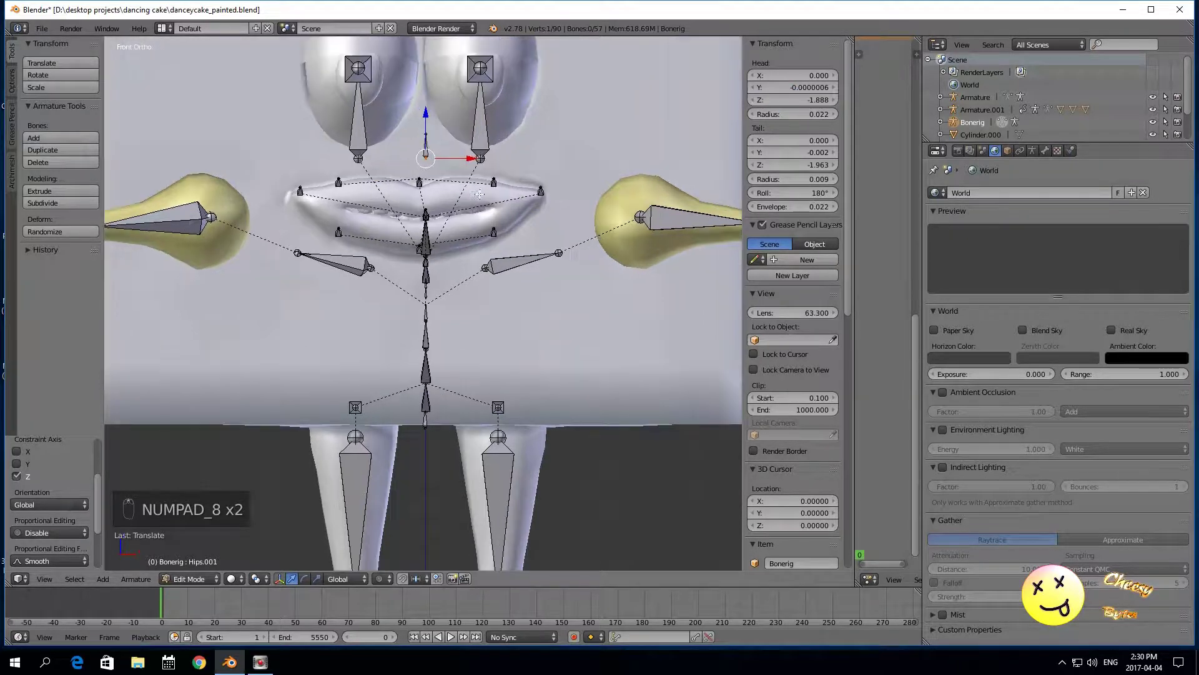
{"action": "left_click_drag", "start_coordinate": [429, 134], "coordinate": [436, 48]}
{"action": "scroll", "coordinate": [450, 156], "scroll_direction": "down", "scroll_amount": 3}
Step: Move the whole duplicated bone along Y behind the EyeRoot bones, with its head at about Y -0.069
{"action": "middle_click_drag", "start_coordinate": [475, 215], "coordinate": [311, 223]}
{"action": "scroll", "coordinate": [396, 123], "scroll_direction": "up", "scroll_amount": 3}
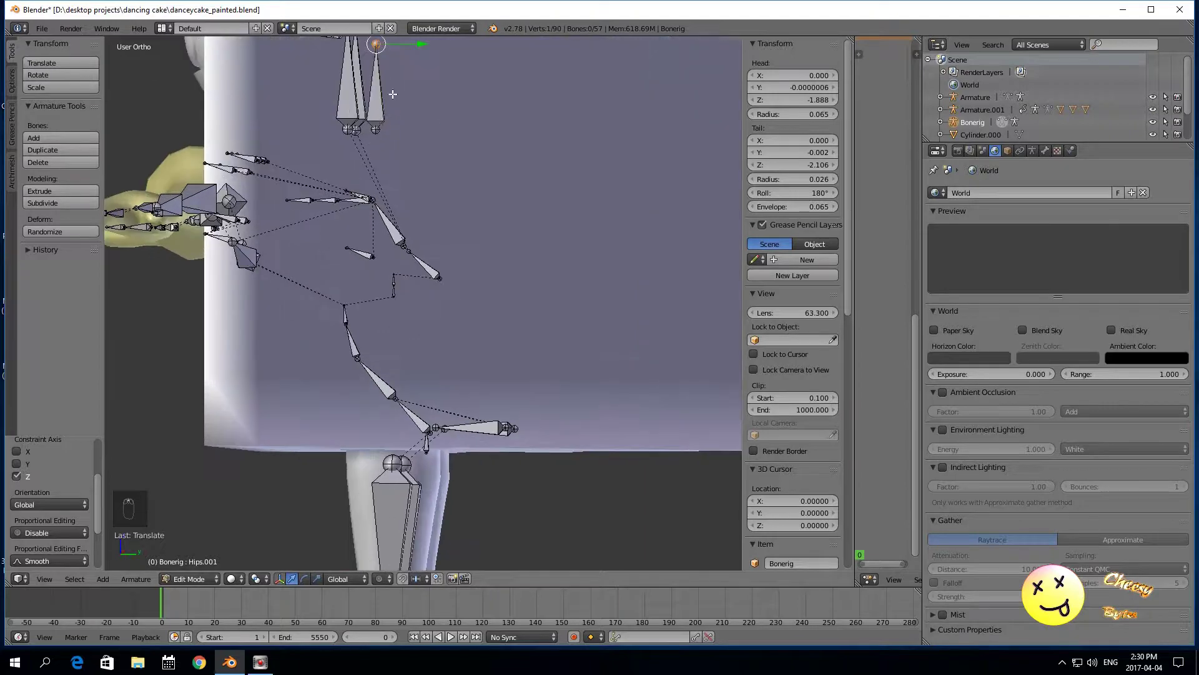
{"action": "left_click", "coordinate": [391, 123]}
{"action": "key", "text": "g"}
{"action": "key", "text": "y"}
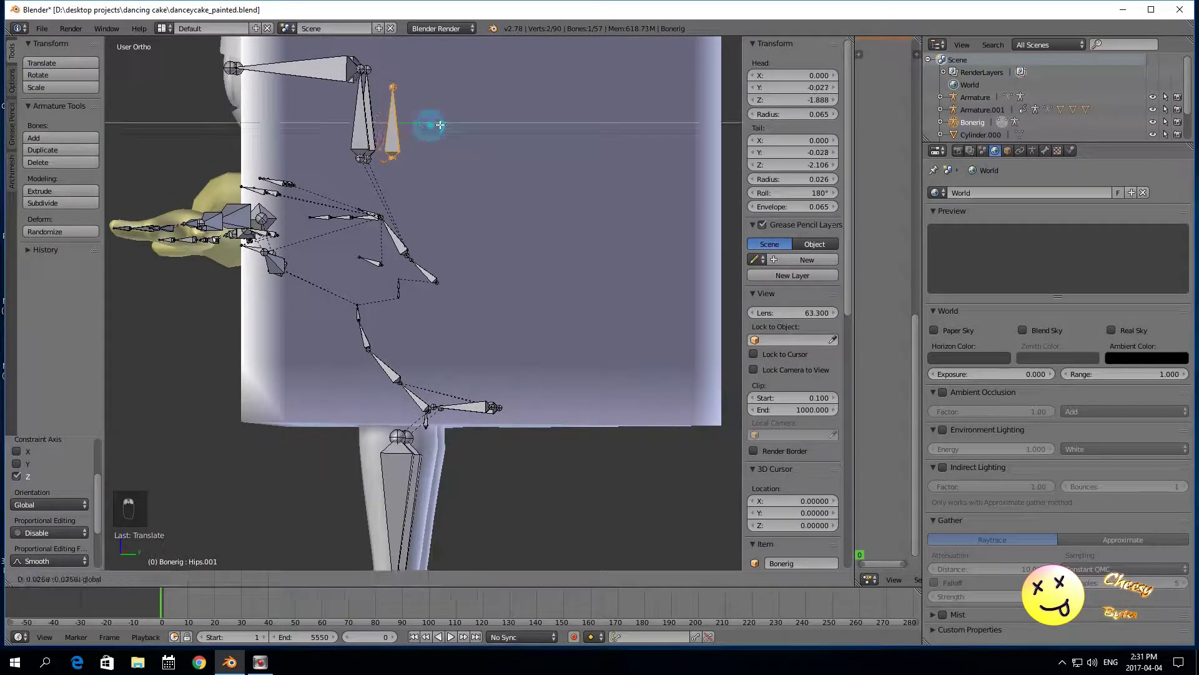
{"action": "left_click", "coordinate": [450, 129]}
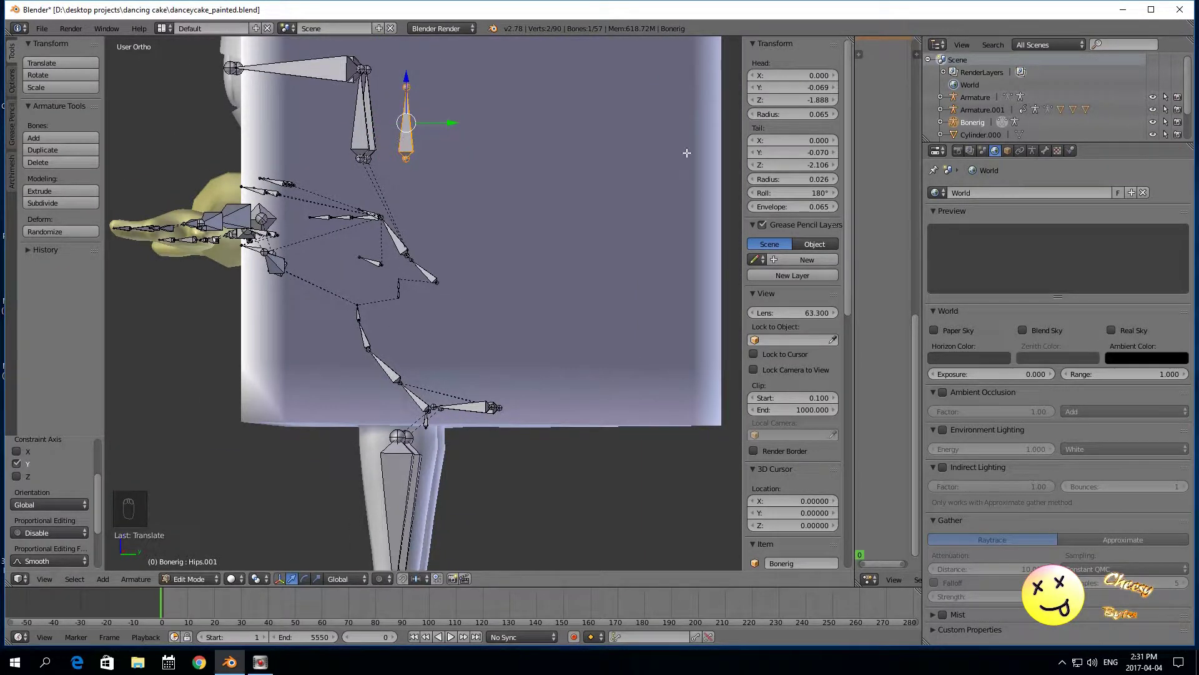
Step: Rename the duplicated bone as Eyes and set Bonefacialhead as its parent
{"action": "left_click", "coordinate": [1045, 151]}
{"action": "left_click", "coordinate": [981, 192]}
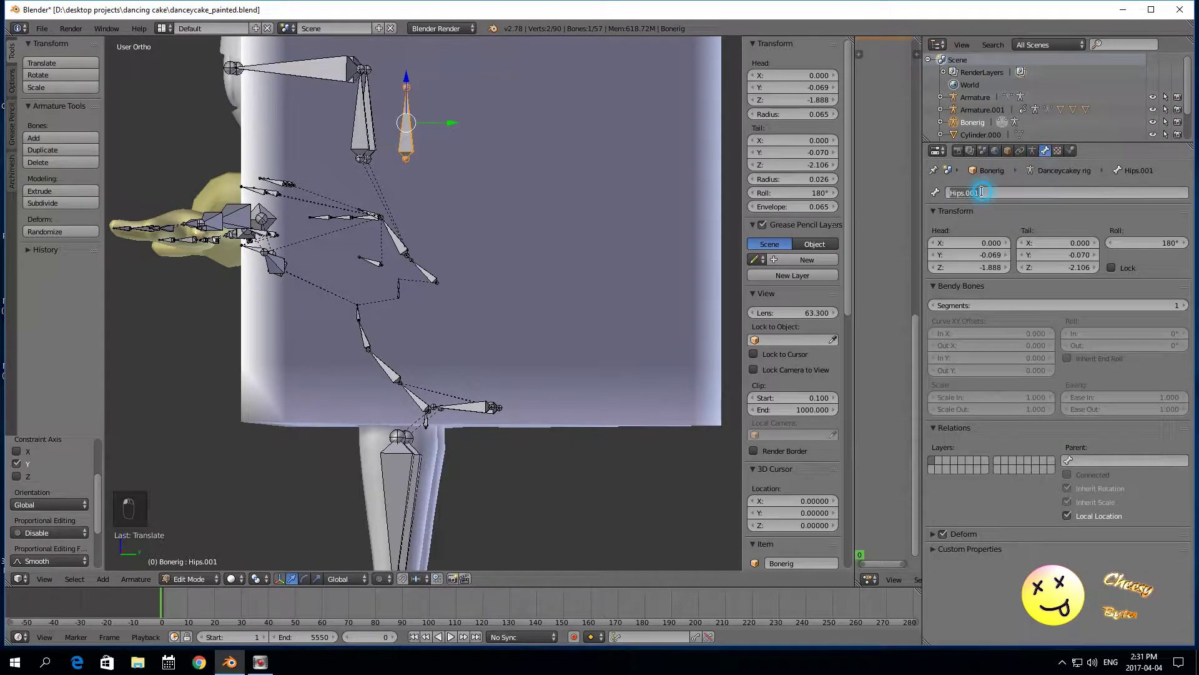
{"action": "key", "text": "BackSpace"}
{"action": "key", "text": "Return"}
{"action": "left_click", "coordinate": [1075, 459]}
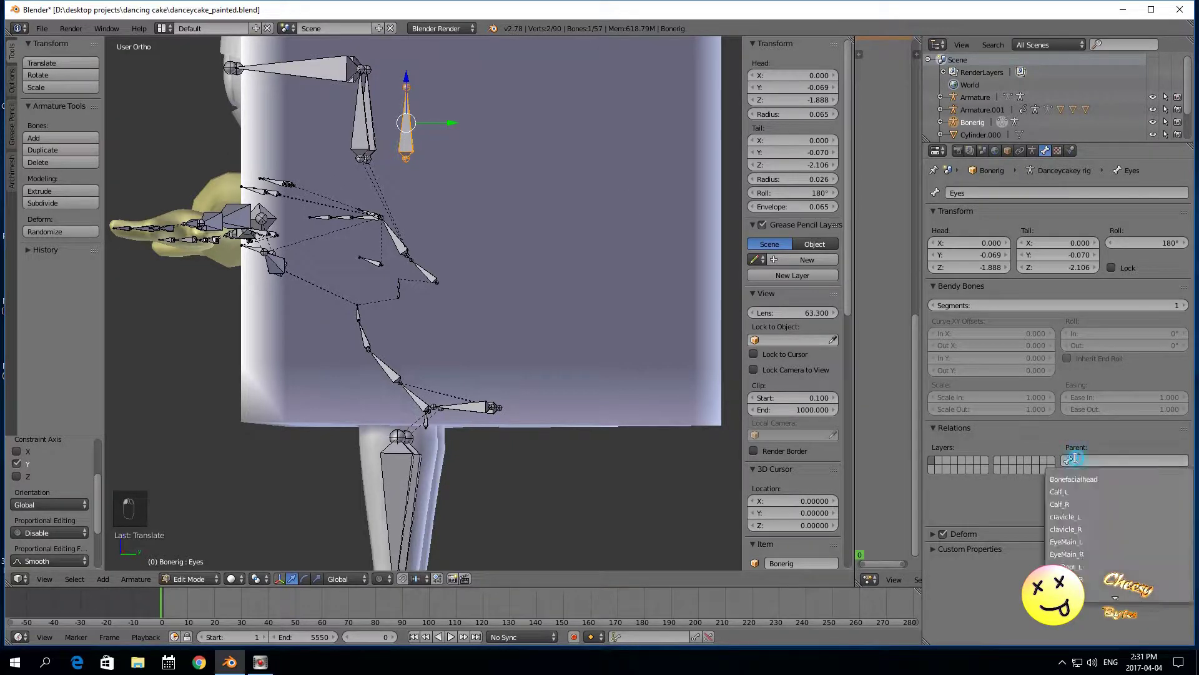
{"action": "left_click", "coordinate": [1087, 478]}
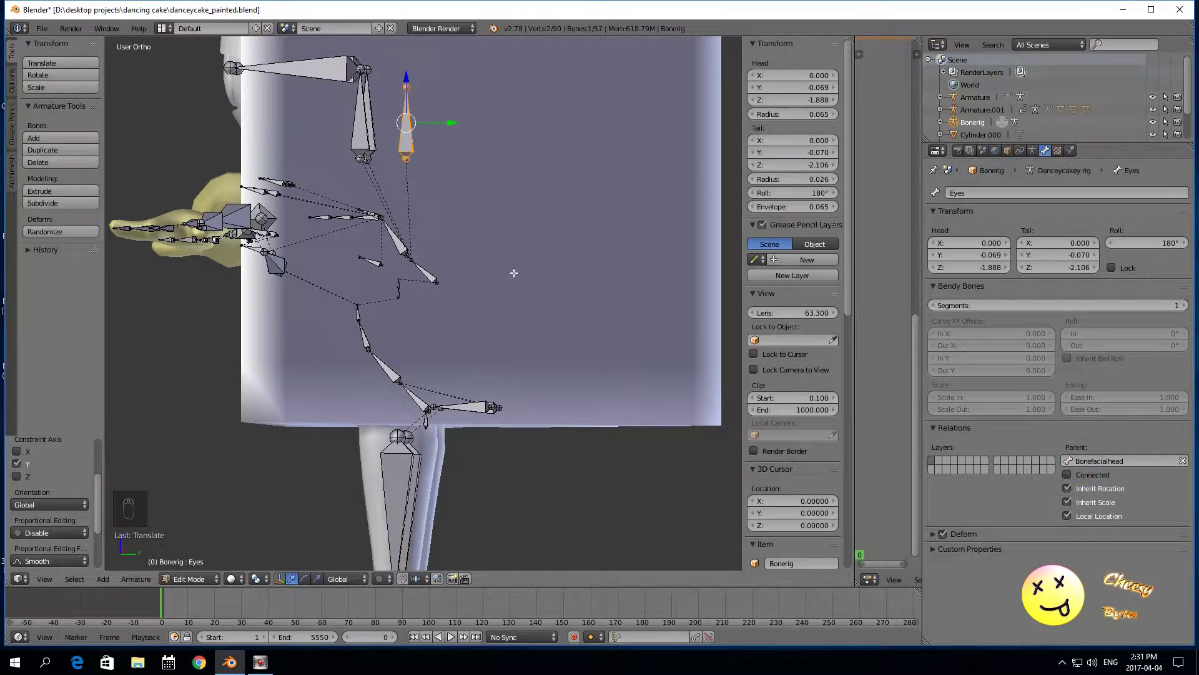
Step: Change the parent of both EyeRoot_L and EyeRoot_R to the Eyes bone
{"action": "right_click", "coordinate": [366, 153]}
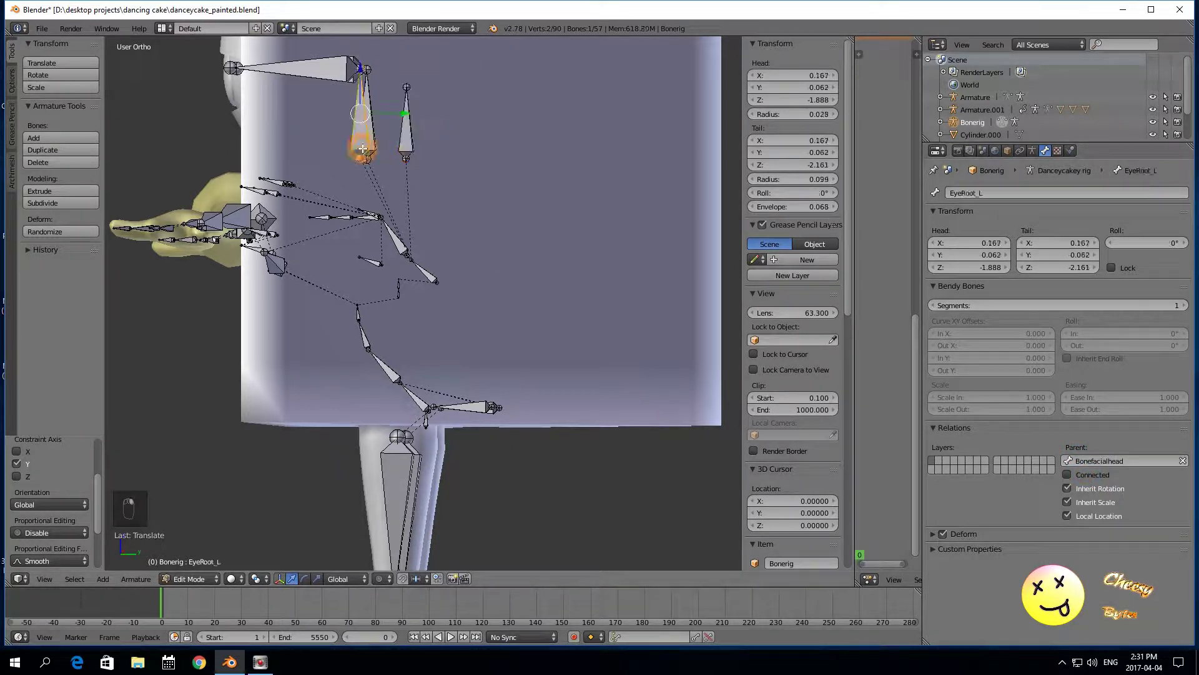
{"action": "left_click", "coordinate": [1093, 461]}
{"action": "left_click", "coordinate": [1091, 591]}
{"action": "right_click", "coordinate": [371, 141]}
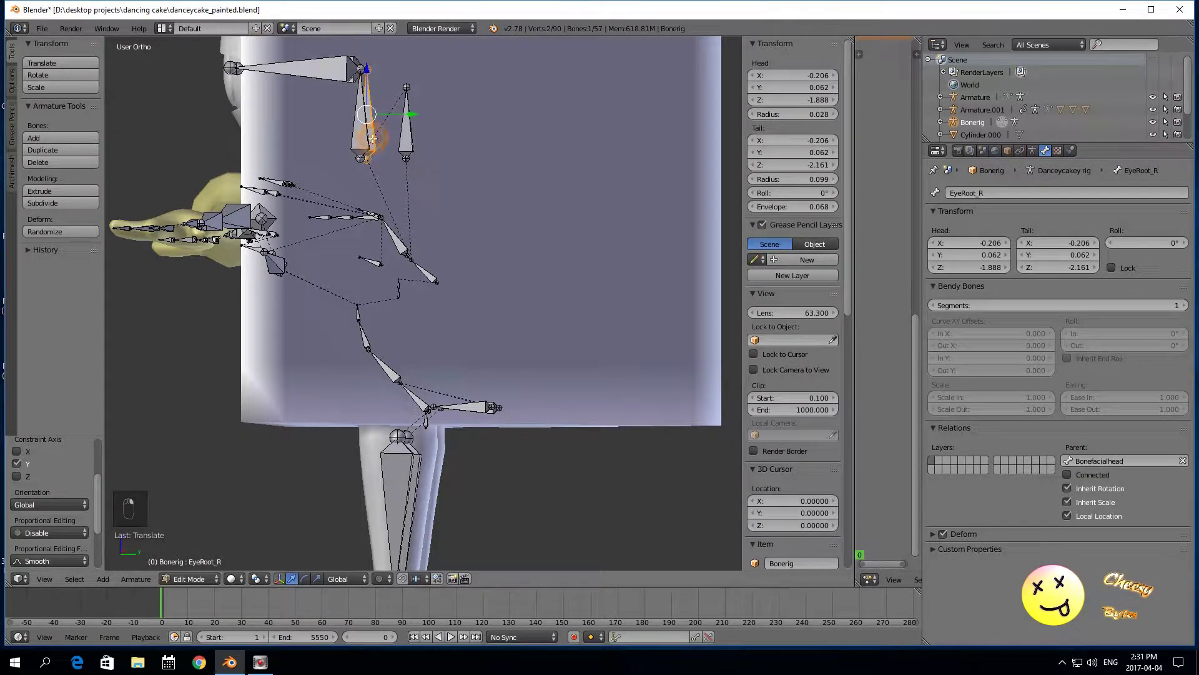
{"action": "left_click", "coordinate": [1104, 461]}
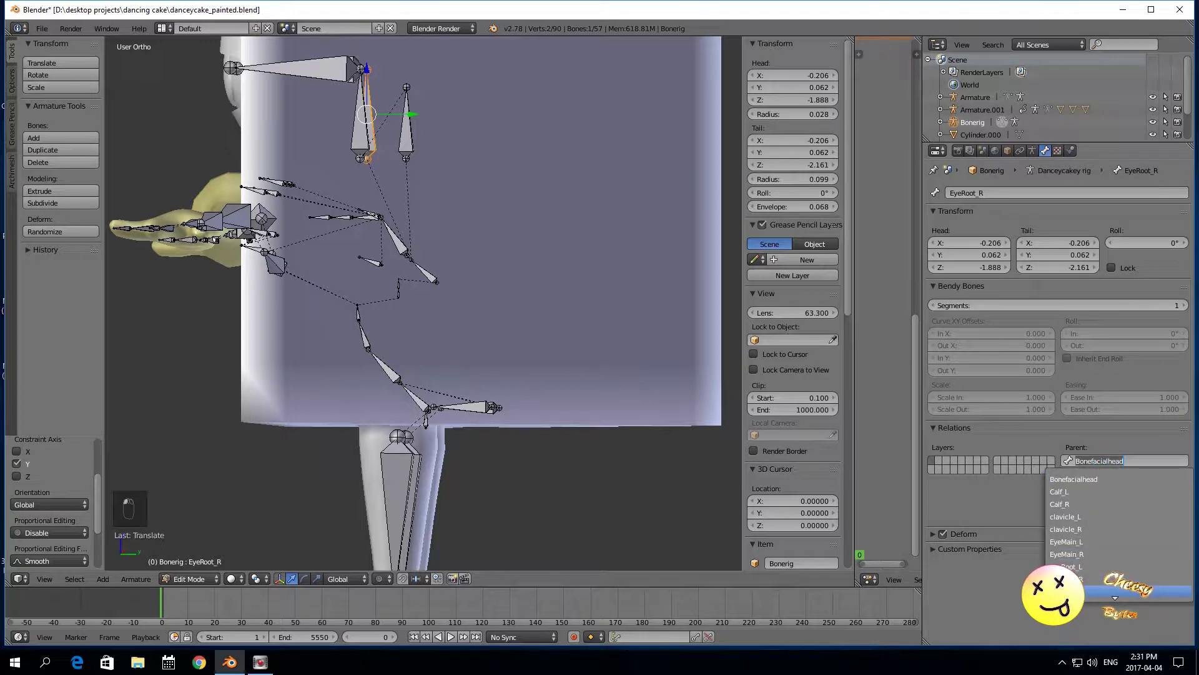
{"action": "left_click", "coordinate": [1090, 591]}
Step: Lower the Eyes bone along Z so its head sits at about Z -1.858 and its tail at about -2.076
{"action": "right_click", "coordinate": [401, 147]}
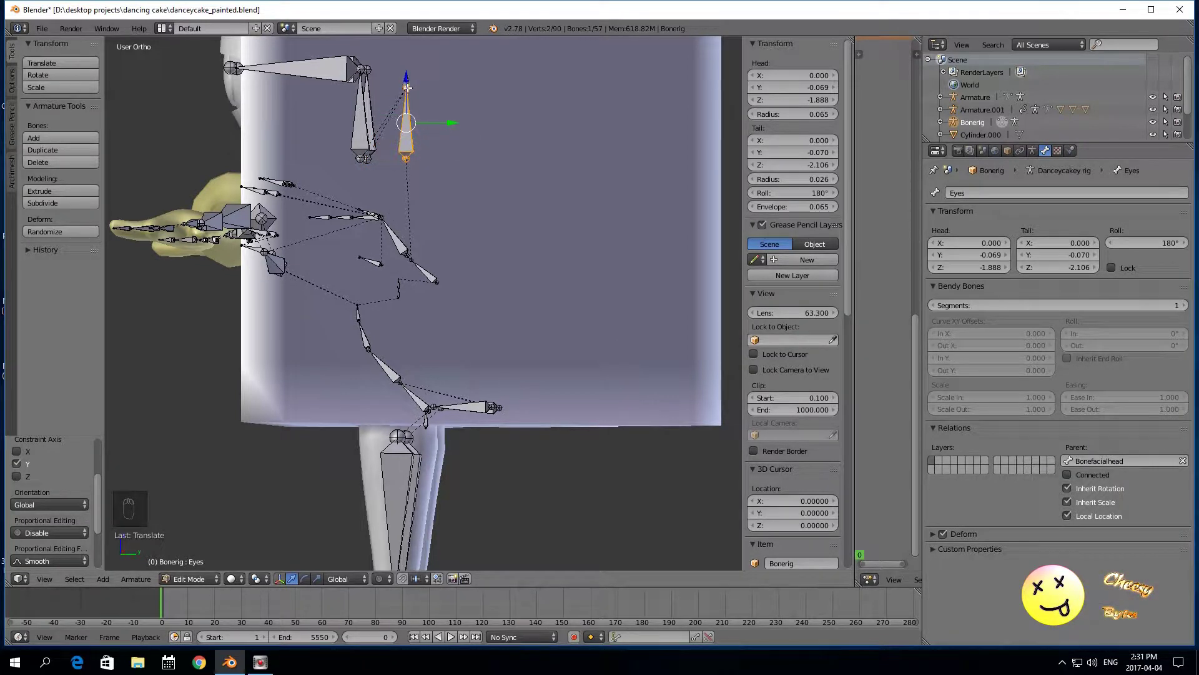
{"action": "scroll", "coordinate": [408, 103], "scroll_direction": "up", "scroll_amount": 1}
{"action": "scroll", "coordinate": [410, 117], "scroll_direction": "down", "scroll_amount": 3}
{"action": "scroll", "coordinate": [410, 123], "scroll_direction": "up", "scroll_amount": 1}
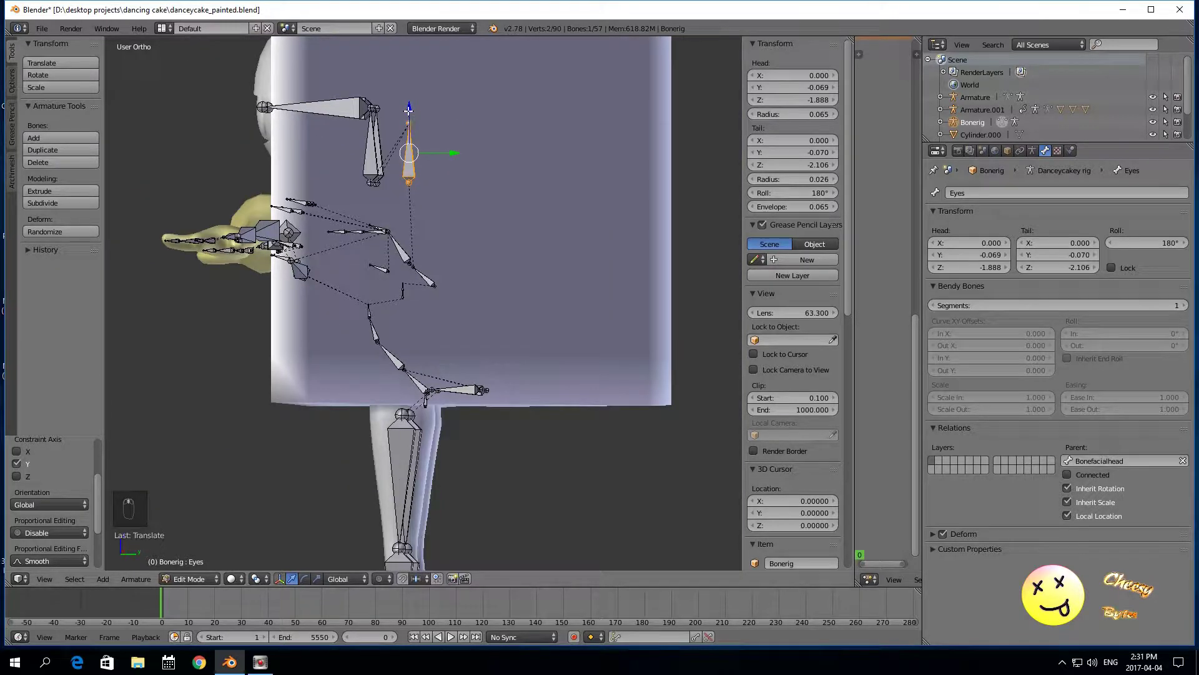
{"action": "key", "text": "g"}
{"action": "key", "text": "z"}
{"action": "left_click_drag", "start_coordinate": [412, 115], "coordinate": [412, 118]}
Step: Move only the head of the Eyes bone backward along Y to about -0.468
{"action": "right_click", "coordinate": [406, 191]}
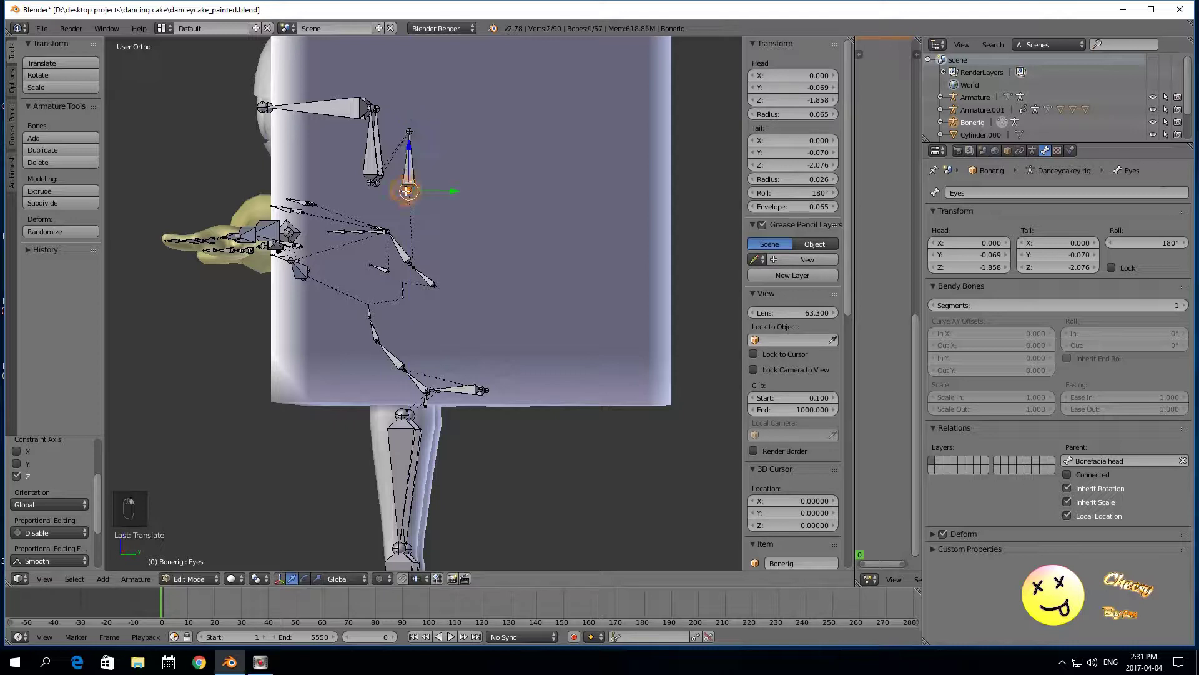
{"action": "right_click", "coordinate": [408, 173]}
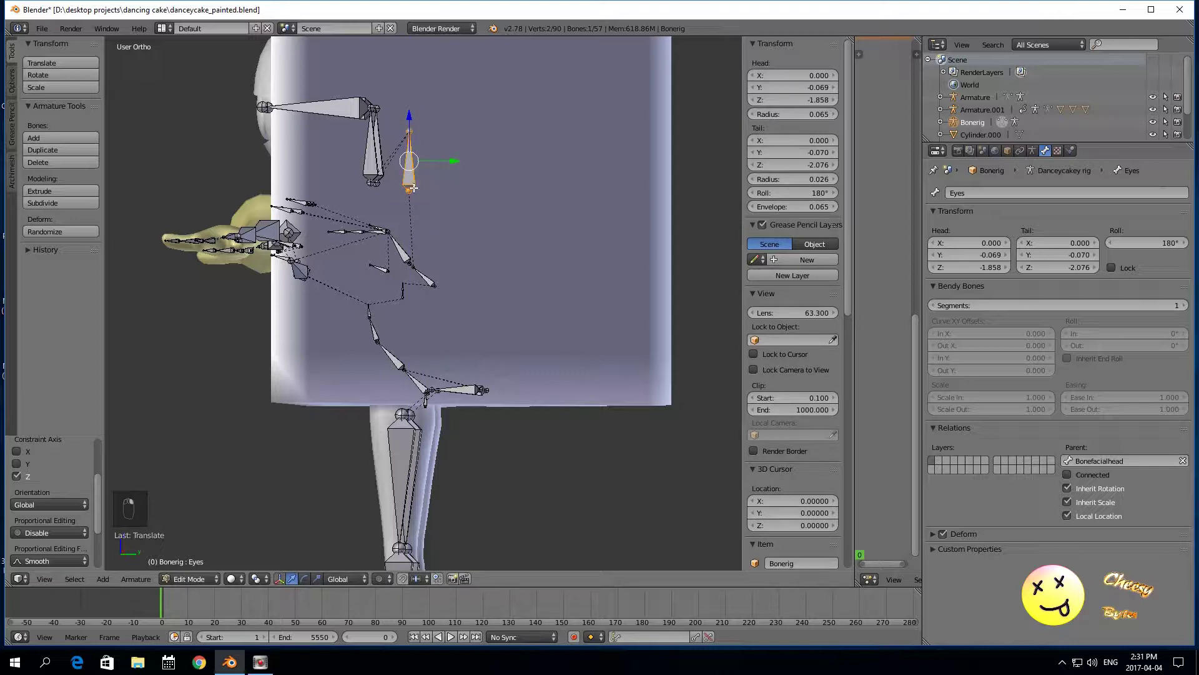
{"action": "right_click", "coordinate": [375, 172]}
{"action": "right_click", "coordinate": [407, 166]}
{"action": "right_click", "coordinate": [371, 155]}
{"action": "right_click", "coordinate": [414, 135]}
{"action": "right_click", "coordinate": [412, 182]}
{"action": "right_click", "coordinate": [413, 191]}
{"action": "left_click_drag", "start_coordinate": [444, 191], "coordinate": [553, 158]}
Step: Level and shorten the Eyes bone with its tail at about Z -1.877 and its head at about Y -0.223, Z -1.879
{"action": "right_click", "coordinate": [413, 136]}
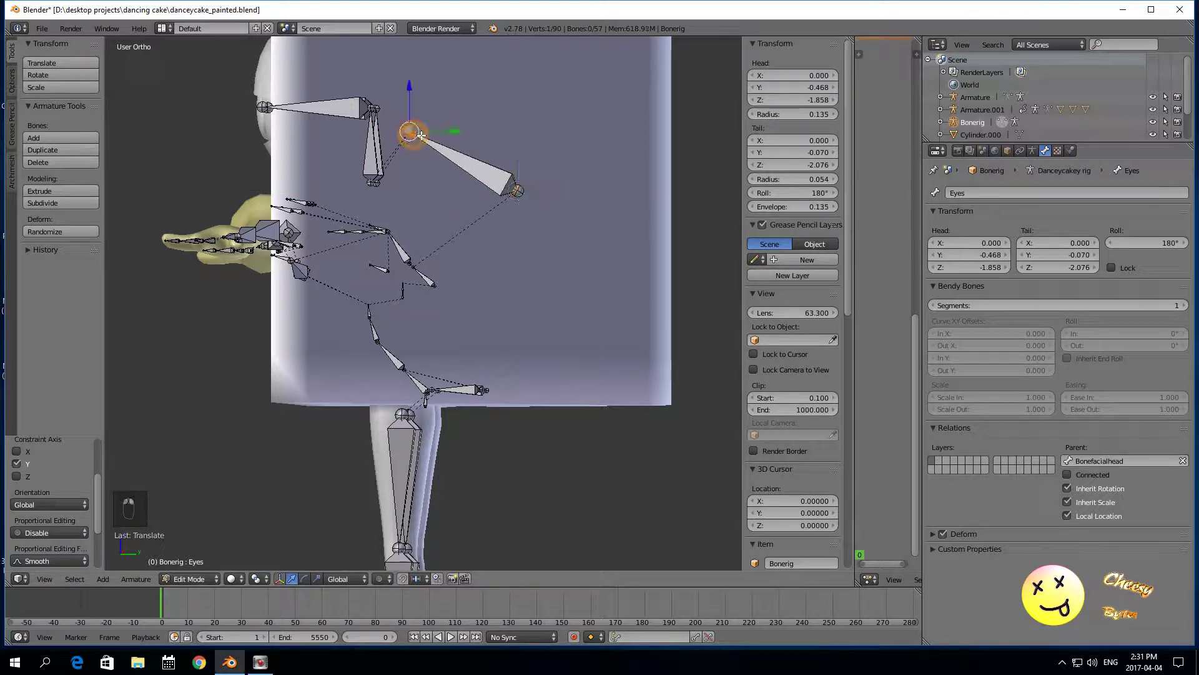
{"action": "key", "text": "g"}
{"action": "key", "text": "z"}
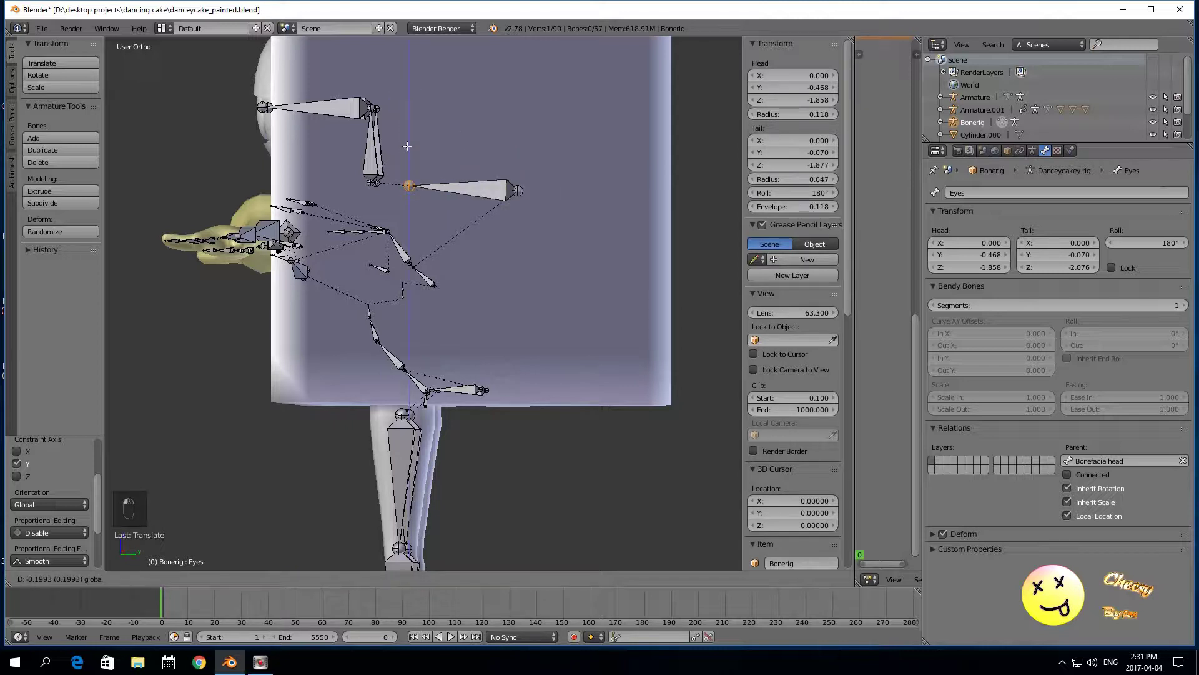
{"action": "left_click_drag", "start_coordinate": [407, 146], "coordinate": [407, 146]}
{"action": "right_click", "coordinate": [523, 186]}
{"action": "left_click_drag", "start_coordinate": [550, 188], "coordinate": [453, 142]}
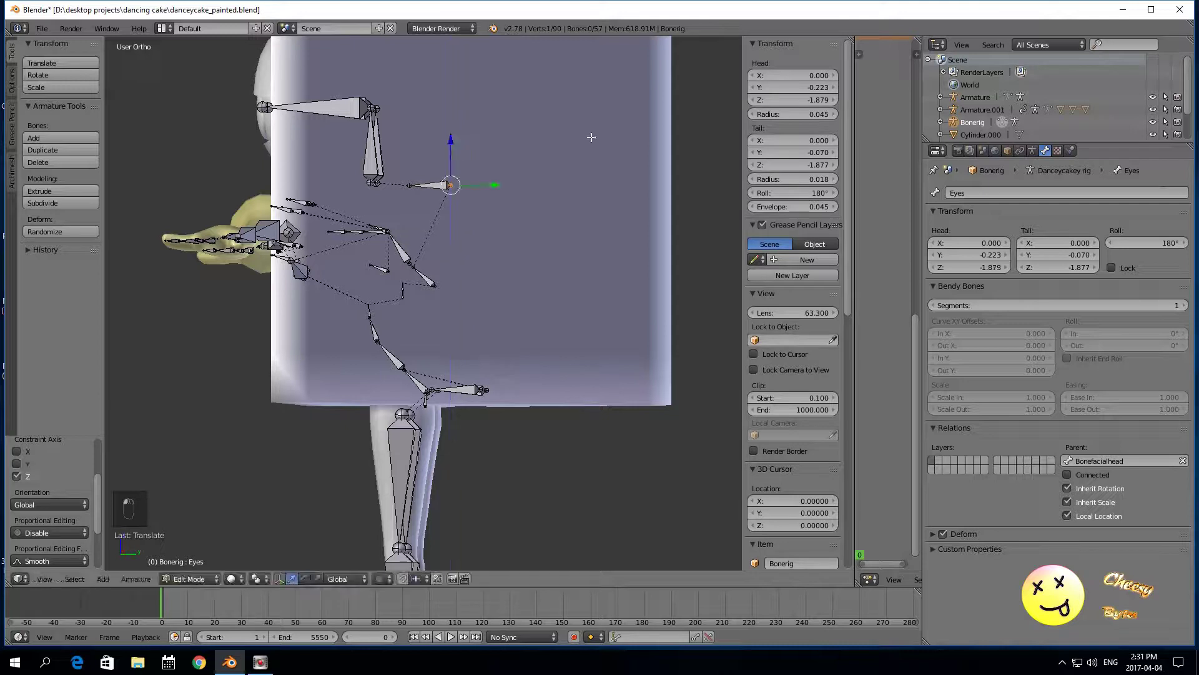
Step: Set the Z coordinate of the Eyes bone's head to -1.888
{"action": "right_click", "coordinate": [437, 188]}
{"action": "scroll", "coordinate": [437, 188], "scroll_direction": "up", "scroll_amount": 2}
{"action": "right_click", "coordinate": [400, 136]}
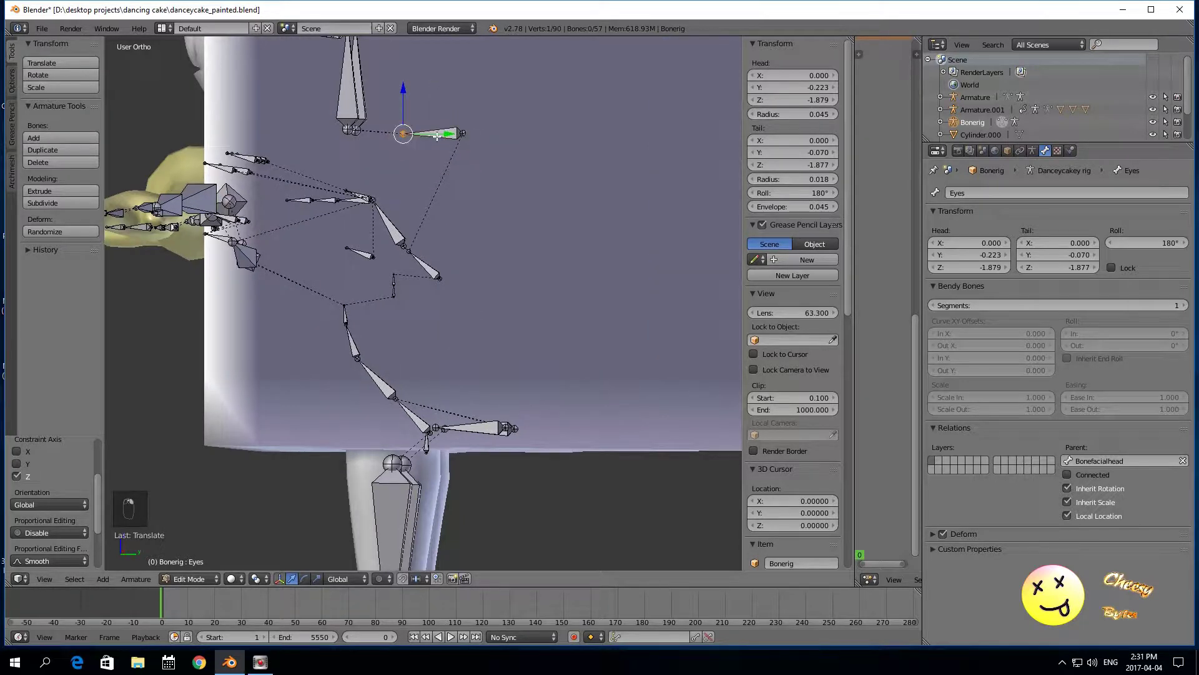
{"action": "left_click", "coordinate": [809, 100]}
{"action": "type", "text": "-1.779"}
{"action": "key", "text": "Return"}
{"action": "left_click", "coordinate": [815, 101]}
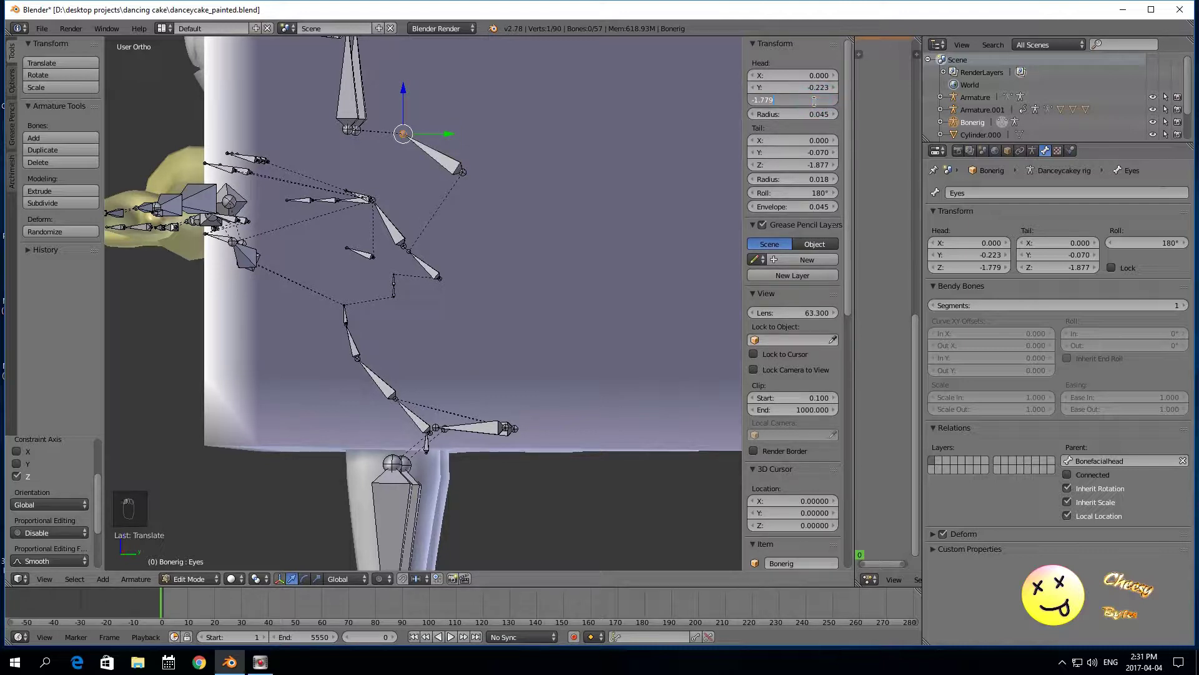
{"action": "key", "text": "BackSpace"}
{"action": "key", "text": "BackSpace"}
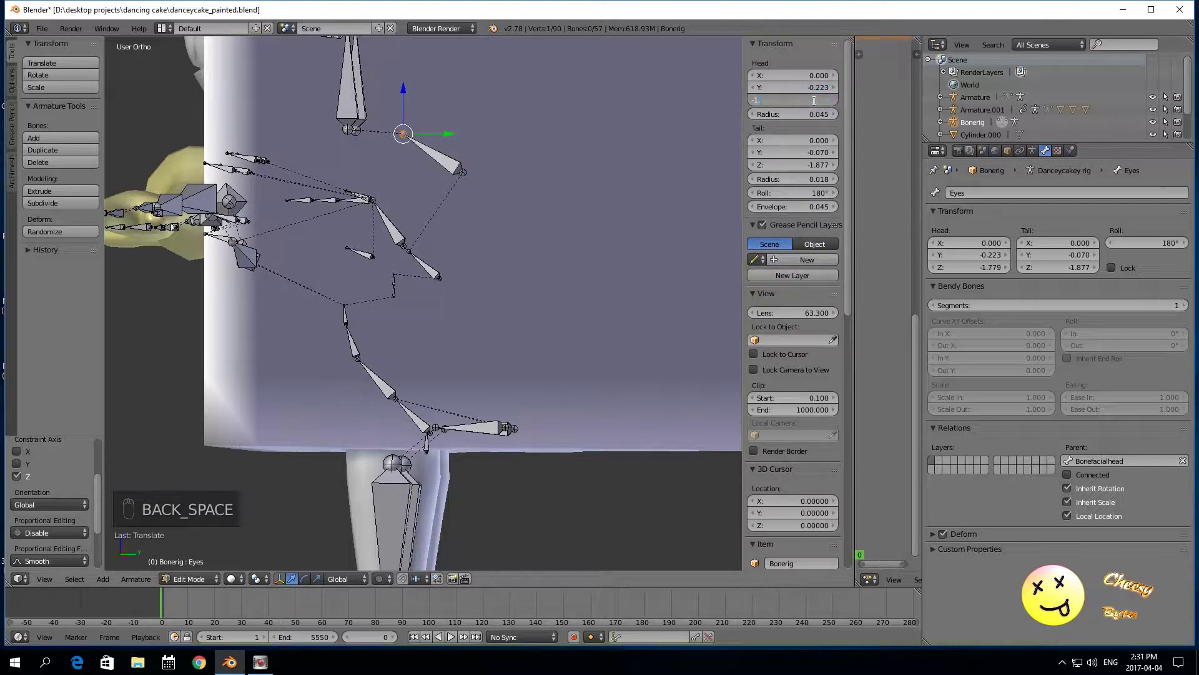
{"action": "type", "text": "888"}
{"action": "key", "text": "Return"}
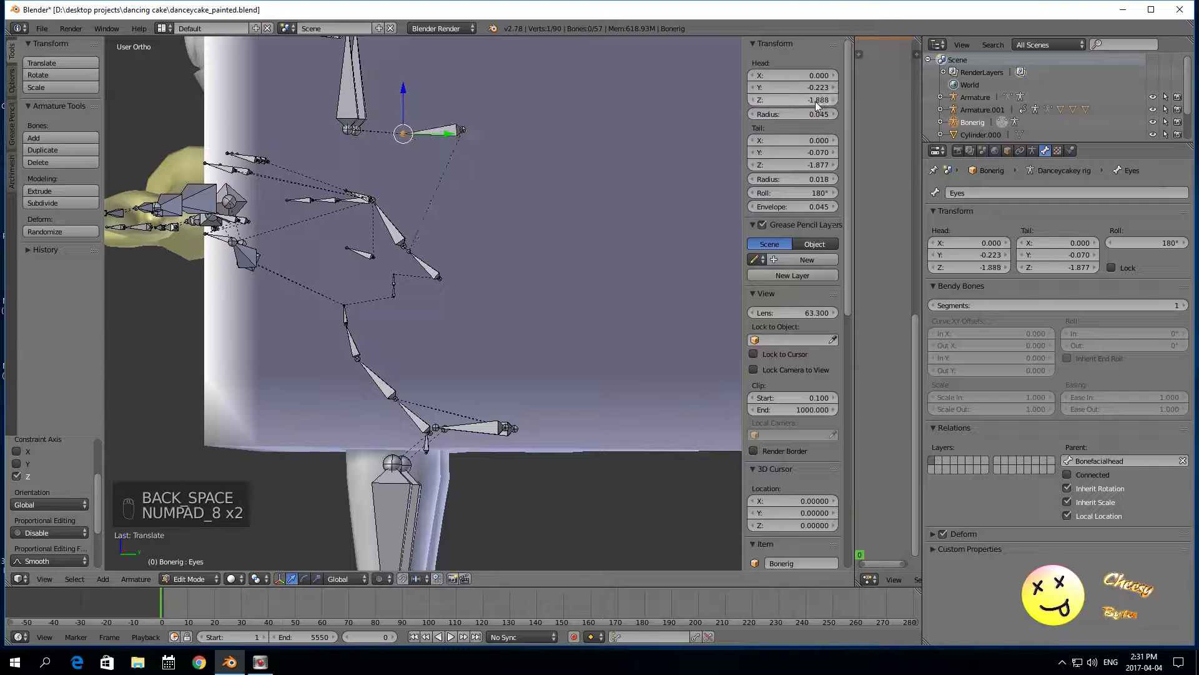
Step: Set the Z coordinate of the Eyes bone's tail to -1.888
{"action": "left_click", "coordinate": [808, 163]}
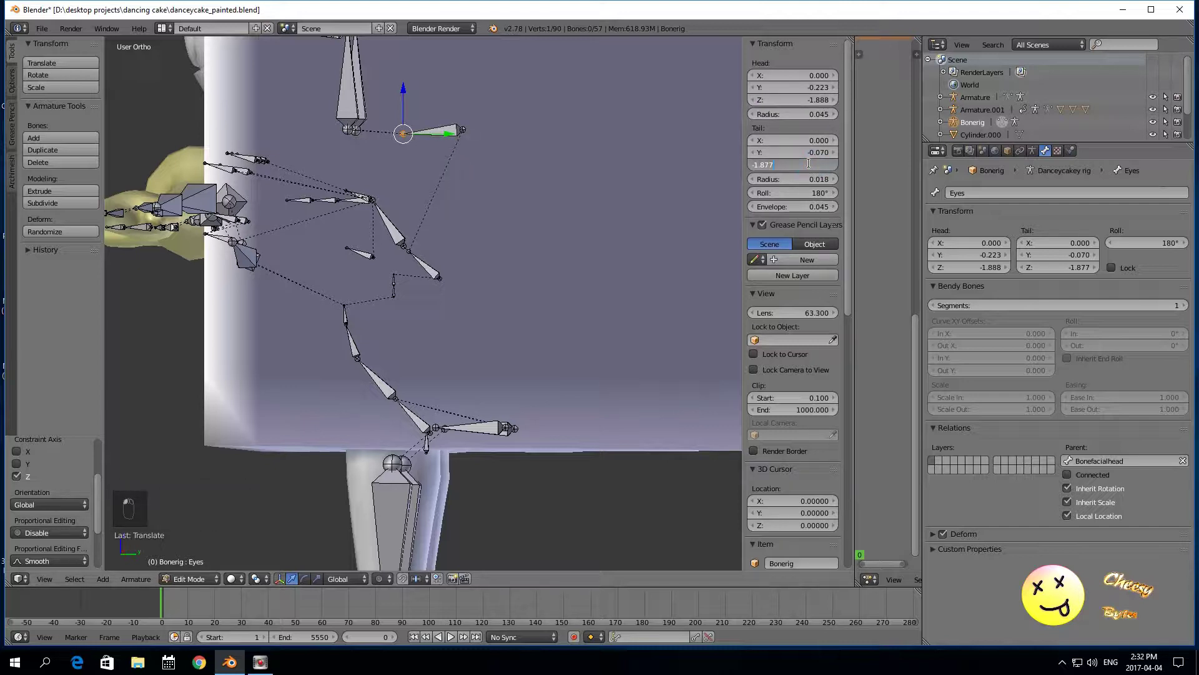
{"action": "key", "text": "BackSpace"}
{"action": "type", "text": "88"}
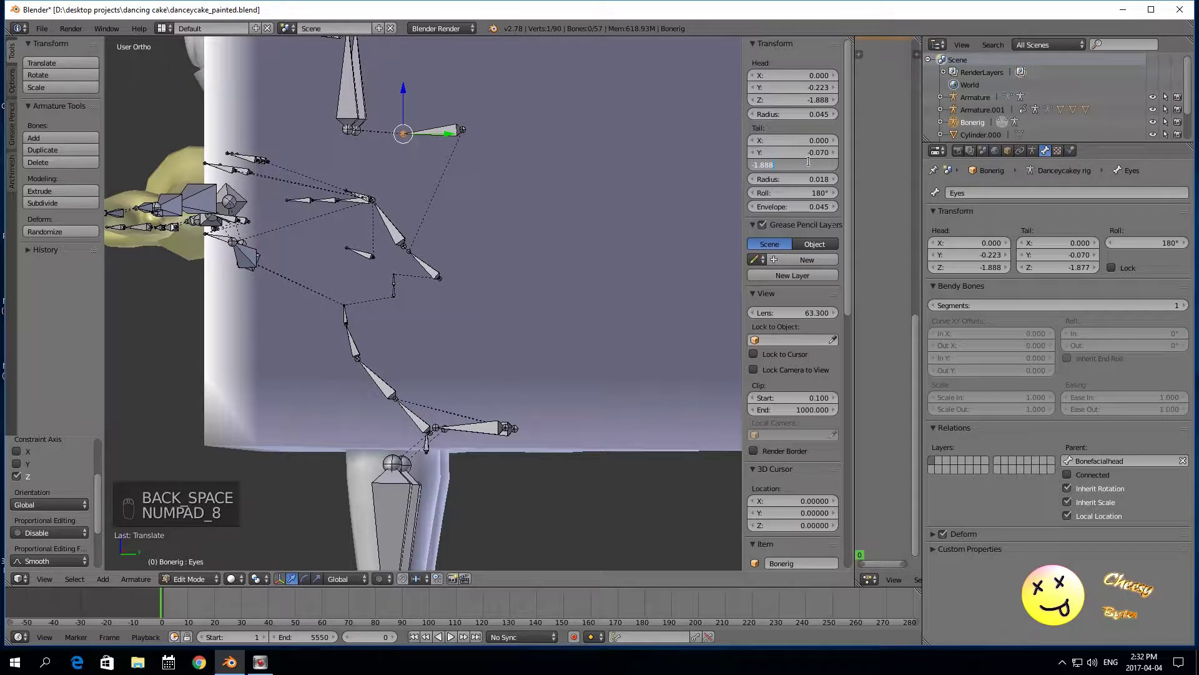
{"action": "key", "text": "Return"}
Step: Move the whole Eyes bone so its head sits at about Y -0.186, its tail at about Y -0.034, and both at Z -1.881
{"action": "right_click", "coordinate": [434, 134]}
{"action": "scroll", "coordinate": [455, 141], "scroll_direction": "down", "scroll_amount": 1}
{"action": "scroll", "coordinate": [457, 150], "scroll_direction": "up", "scroll_amount": 1}
{"action": "scroll", "coordinate": [462, 161], "scroll_direction": "down", "scroll_amount": 2}
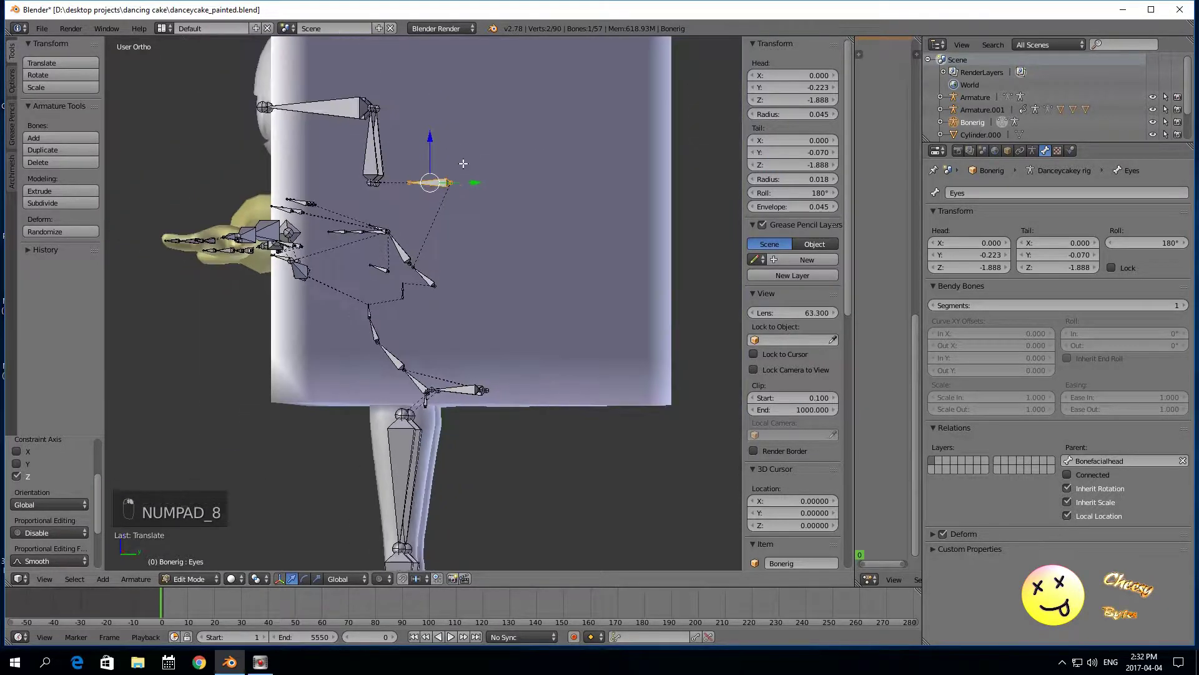
{"action": "scroll", "coordinate": [459, 193], "scroll_direction": "up", "scroll_amount": 2}
{"action": "scroll", "coordinate": [459, 194], "scroll_direction": "down", "scroll_amount": 2}
{"action": "mouse_move", "coordinate": [460, 232]}
{"action": "middle_mouse_down"}
{"action": "mouse_move", "coordinate": [426, 245]}
{"action": "mouse_move", "coordinate": [461, 235]}
{"action": "middle_mouse_up"}
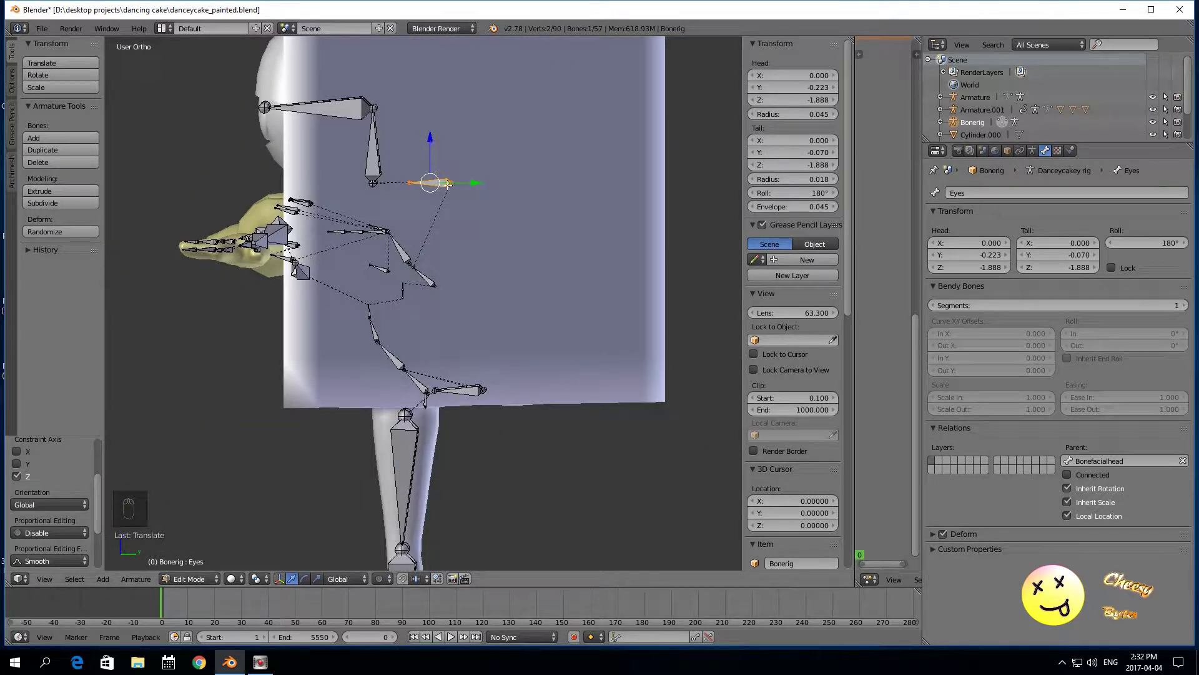
{"action": "left_click_drag", "start_coordinate": [471, 182], "coordinate": [459, 180]}
{"action": "mouse_move", "coordinate": [421, 144]}
{"action": "left_mouse_down"}
{"action": "mouse_move", "coordinate": [420, 126]}
{"action": "mouse_move", "coordinate": [419, 146]}
{"action": "left_mouse_up"}
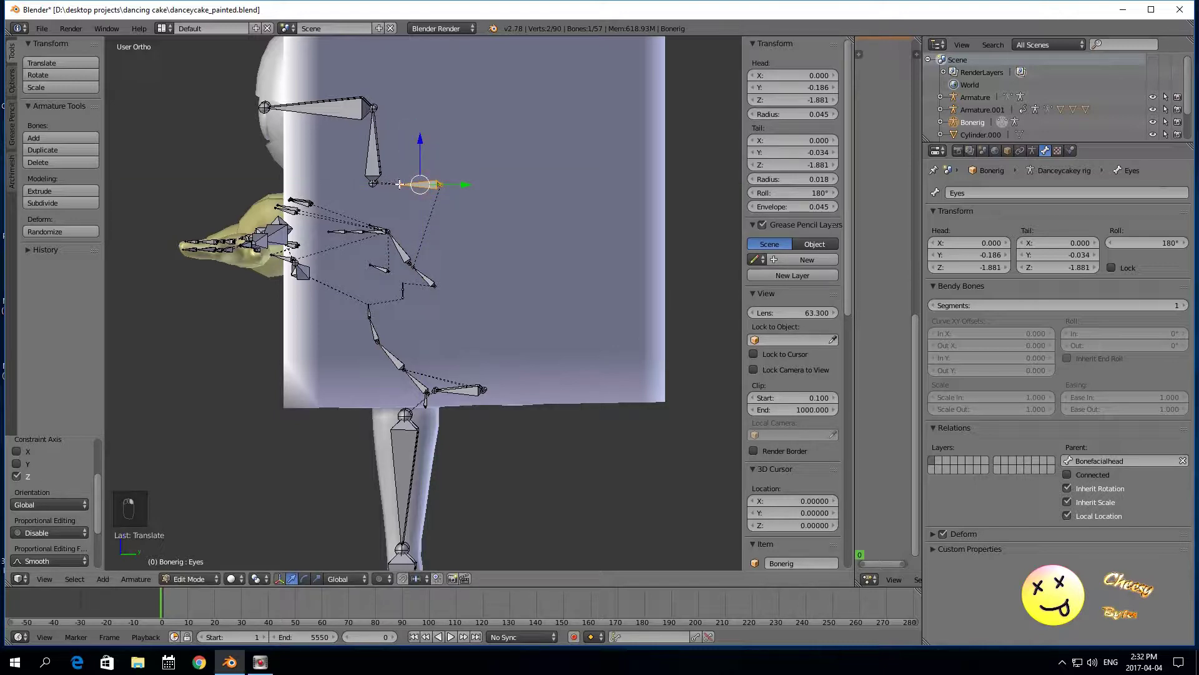
Step: Examine the Eyes bone's placement relative to the eye root bones and face from the front and side
{"action": "scroll", "coordinate": [416, 185], "scroll_direction": "up", "scroll_amount": 1}
{"action": "scroll", "coordinate": [416, 184], "scroll_direction": "down", "scroll_amount": 2}
{"action": "scroll", "coordinate": [478, 236], "scroll_direction": "up", "scroll_amount": 2}
{"action": "scroll", "coordinate": [474, 242], "scroll_direction": "down", "scroll_amount": 1}
{"action": "scroll", "coordinate": [333, 306], "scroll_direction": "down", "scroll_amount": 3}
{"action": "middle_click_drag", "start_coordinate": [260, 441], "coordinate": [382, 429]}
{"action": "scroll", "coordinate": [382, 428], "scroll_direction": "up", "scroll_amount": 1}
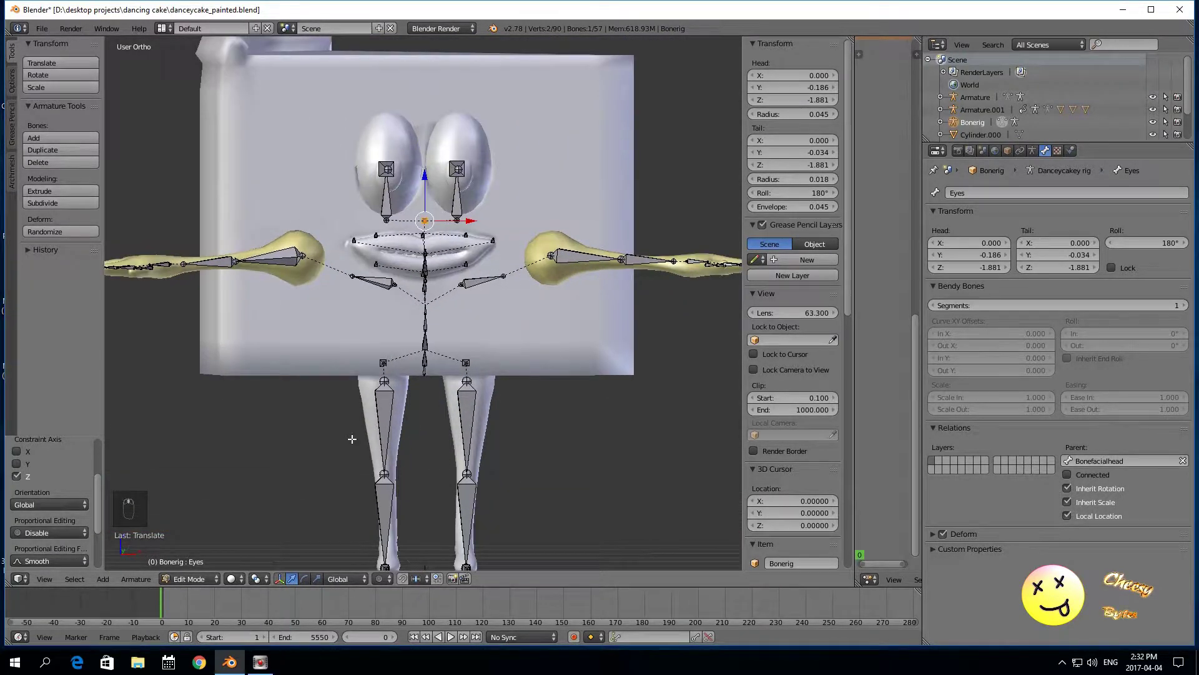
{"action": "scroll", "coordinate": [352, 440], "scroll_direction": "down", "scroll_amount": 1}
{"action": "middle_click_drag", "start_coordinate": [350, 439], "coordinate": [226, 437]}
{"action": "scroll", "coordinate": [389, 338], "scroll_direction": "up", "scroll_amount": 2}
{"action": "scroll", "coordinate": [443, 153], "scroll_direction": "down", "scroll_amount": 3}
{"action": "scroll", "coordinate": [440, 178], "scroll_direction": "up", "scroll_amount": 3}
{"action": "right_click", "coordinate": [391, 192]}
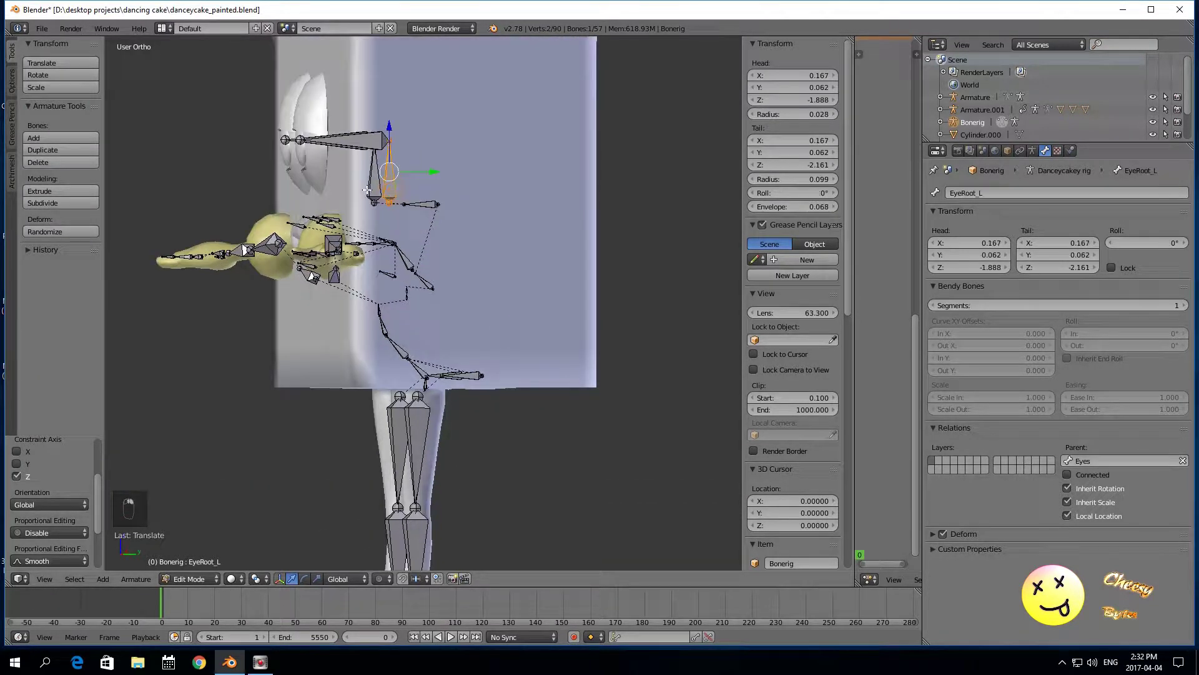
Step: Duplicate the Eyes bone and move the copy up along Z to about -2.621, near the top of the cake
{"action": "right_click", "coordinate": [417, 204]}
{"action": "scroll", "coordinate": [422, 200], "scroll_direction": "down", "scroll_amount": 4}
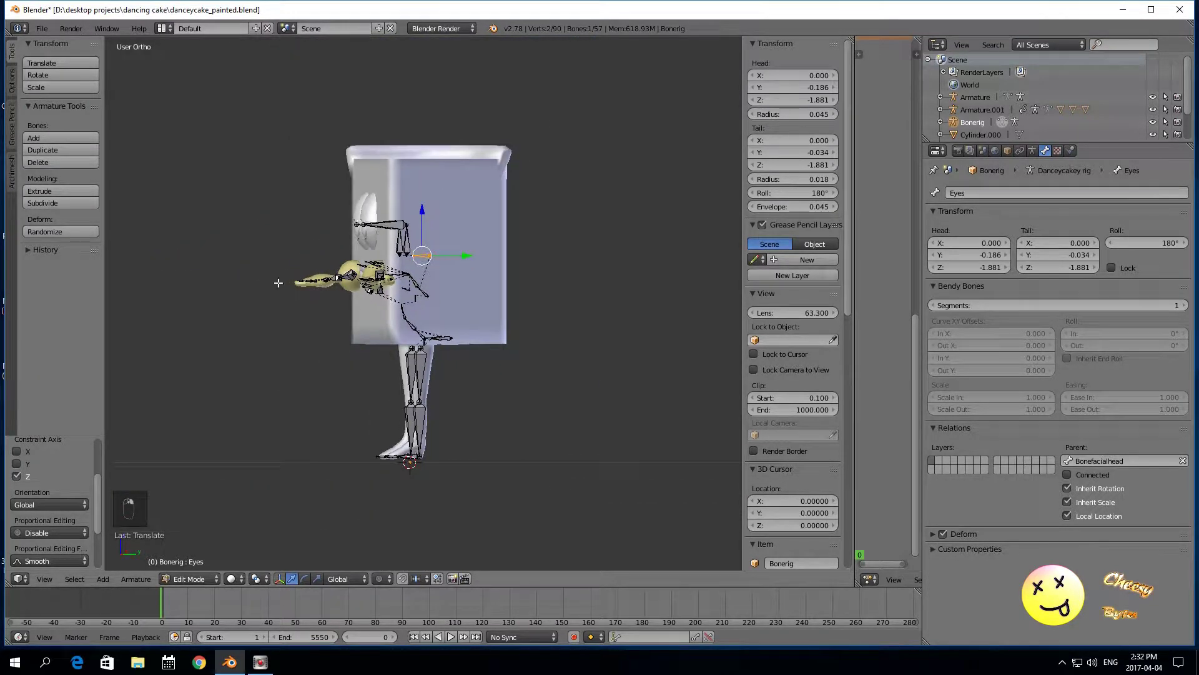
{"action": "middle_click_drag", "start_coordinate": [252, 294], "coordinate": [384, 309]}
{"action": "scroll", "coordinate": [399, 281], "scroll_direction": "up", "scroll_amount": 2}
{"action": "scroll", "coordinate": [403, 273], "scroll_direction": "down", "scroll_amount": 2}
{"action": "scroll", "coordinate": [405, 271], "scroll_direction": "up", "scroll_amount": 2}
{"action": "key", "text": "shift+d"}
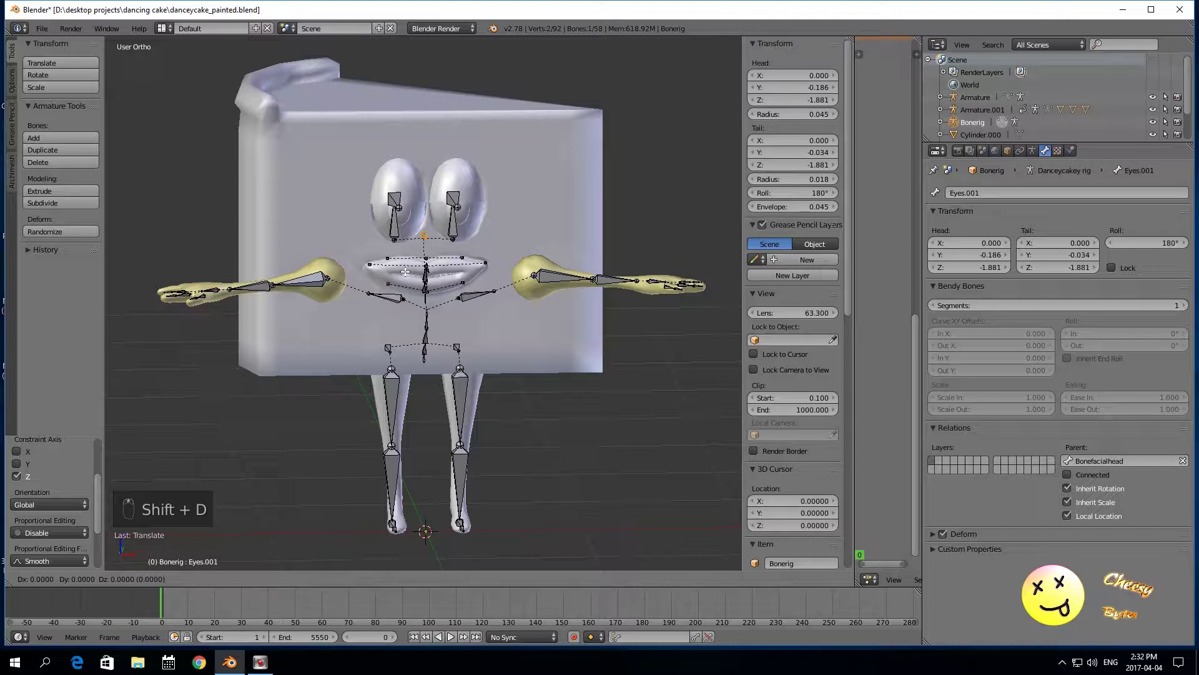
{"action": "key", "text": "z"}
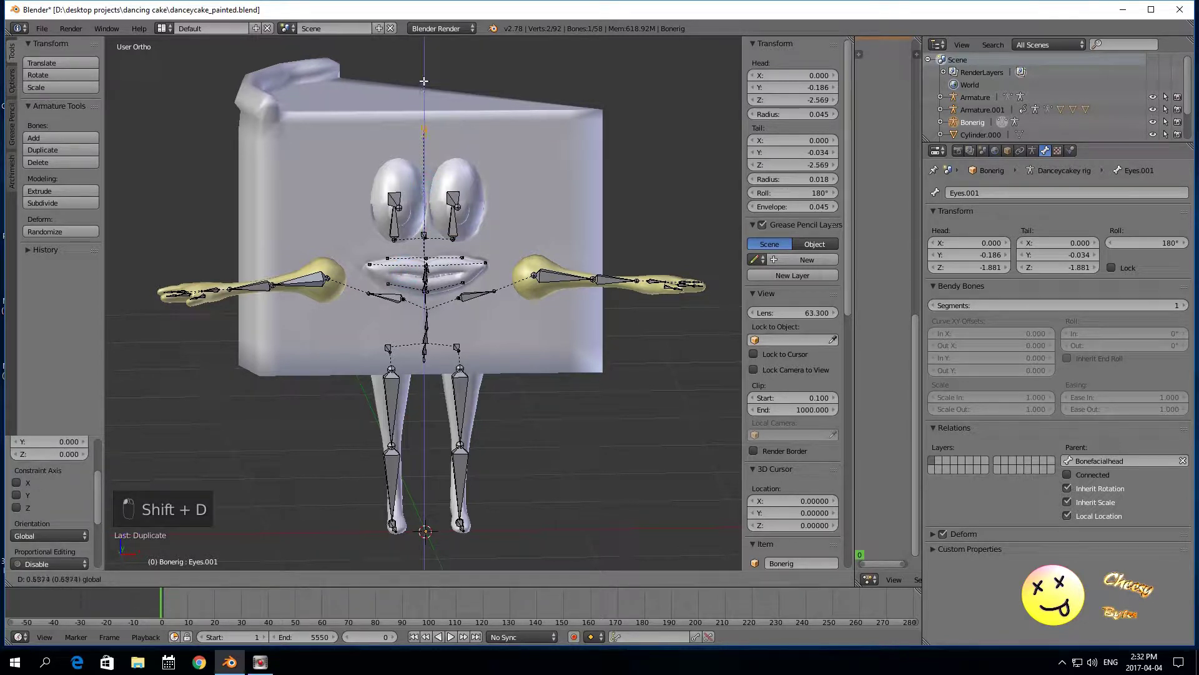
{"action": "left_click", "coordinate": [423, 83]}
Step: Rename the duplicated bone near the top of the cake as headnub
{"action": "left_click", "coordinate": [974, 187]}
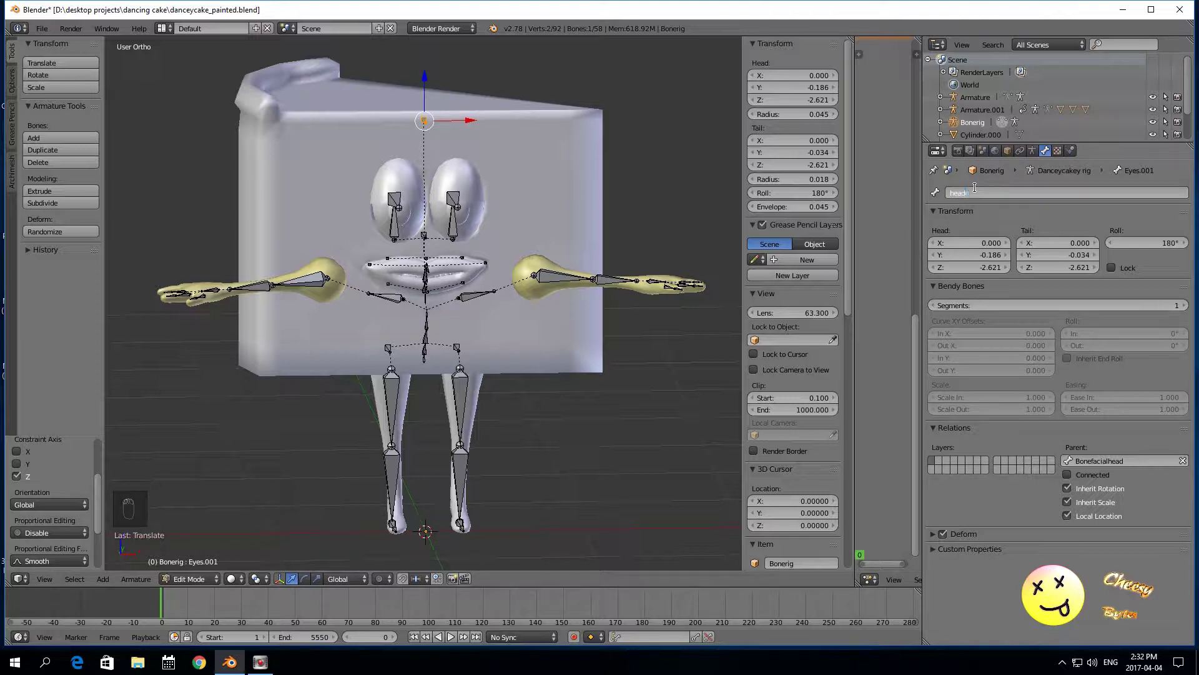
{"action": "type", "text": "headnub"}
{"action": "key", "text": "Return"}
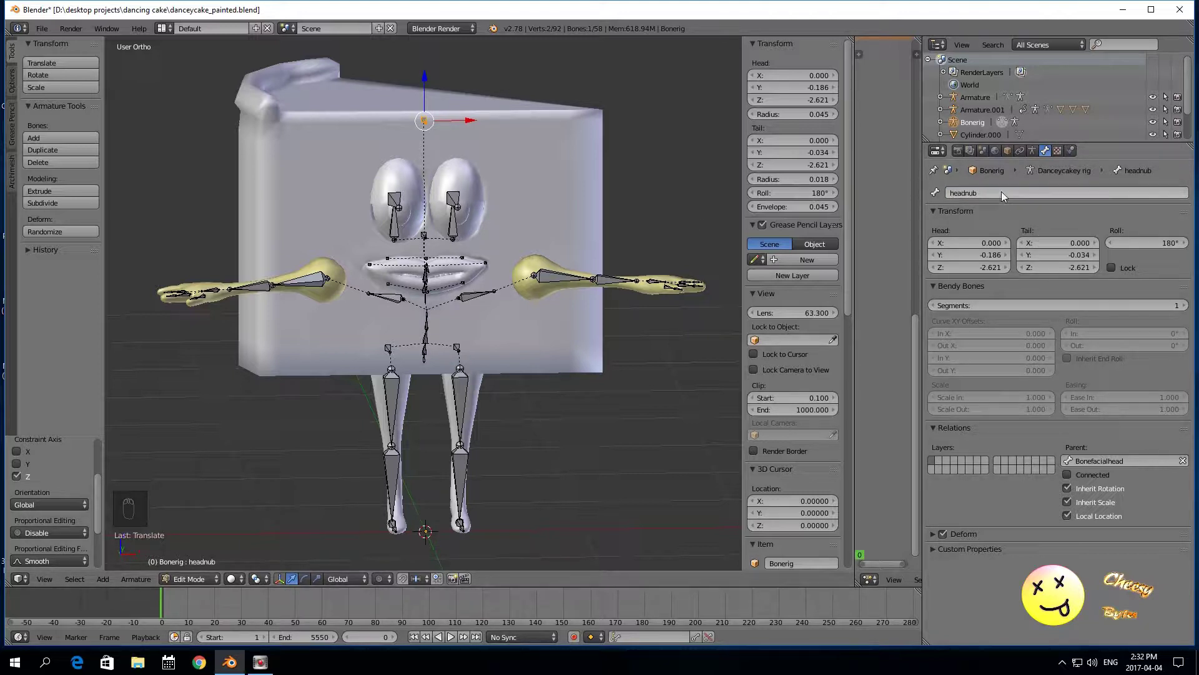
Step: Raise the headnub bone along Z to about -2.711
{"action": "scroll", "coordinate": [509, 260], "scroll_direction": "up", "scroll_amount": 1}
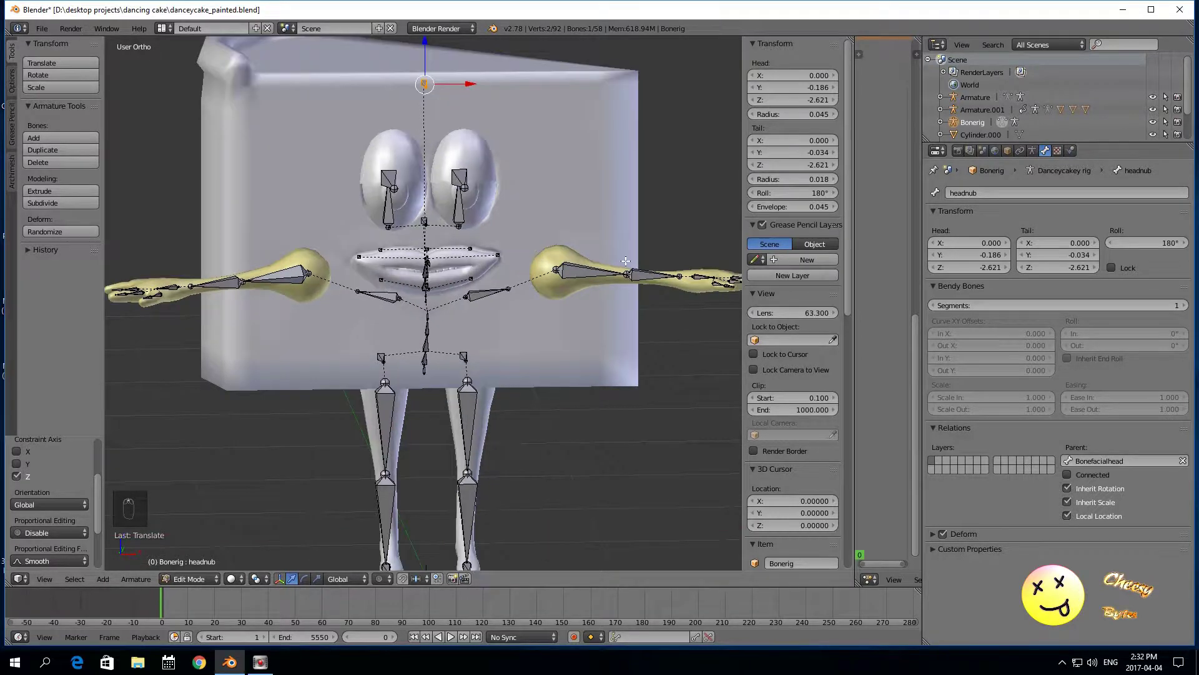
{"action": "scroll", "coordinate": [638, 256], "scroll_direction": "down", "scroll_amount": 2}
{"action": "middle_click_drag", "start_coordinate": [643, 253], "coordinate": [448, 242]}
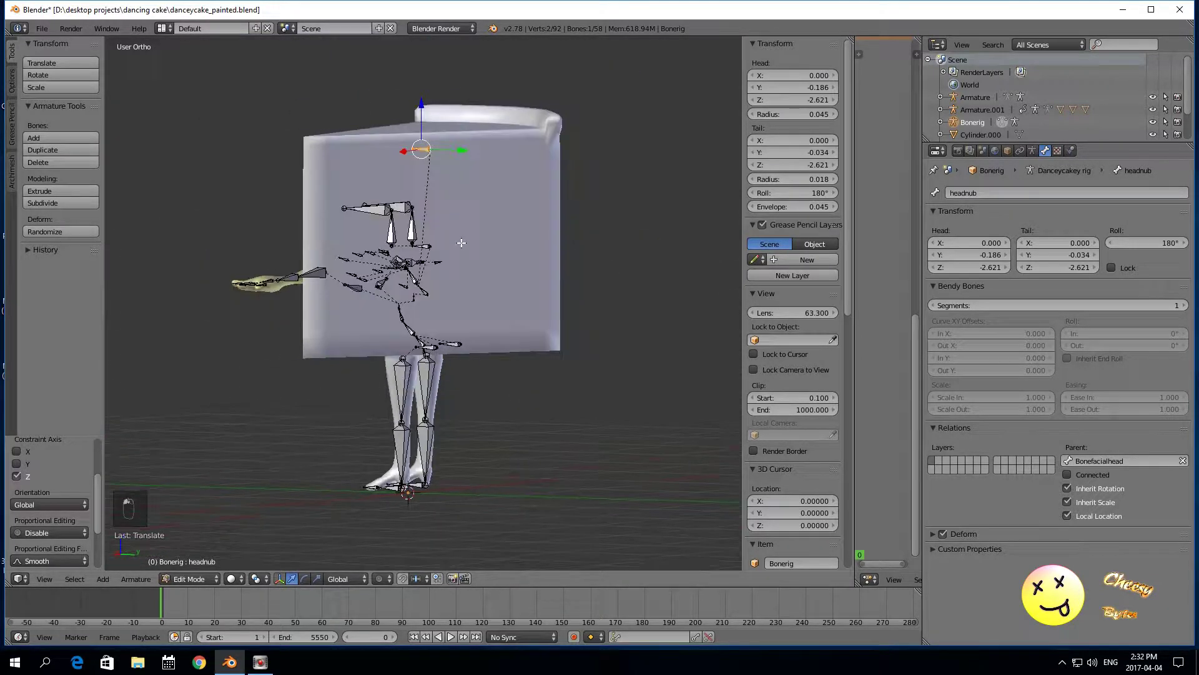
{"action": "scroll", "coordinate": [461, 241], "scroll_direction": "up", "scroll_amount": 1}
{"action": "scroll", "coordinate": [462, 242], "scroll_direction": "down", "scroll_amount": 1}
{"action": "scroll", "coordinate": [461, 242], "scroll_direction": "up", "scroll_amount": 1}
{"action": "scroll", "coordinate": [461, 243], "scroll_direction": "down", "scroll_amount": 1}
{"action": "scroll", "coordinate": [463, 246], "scroll_direction": "down", "scroll_amount": 1}
{"action": "scroll", "coordinate": [463, 246], "scroll_direction": "up", "scroll_amount": 1}
{"action": "scroll", "coordinate": [463, 246], "scroll_direction": "up", "scroll_amount": 1}
{"action": "scroll", "coordinate": [463, 246], "scroll_direction": "down", "scroll_amount": 2}
{"action": "middle_click_drag", "start_coordinate": [471, 389], "coordinate": [644, 394]}
{"action": "left_click_drag", "start_coordinate": [428, 110], "coordinate": [426, 98]}
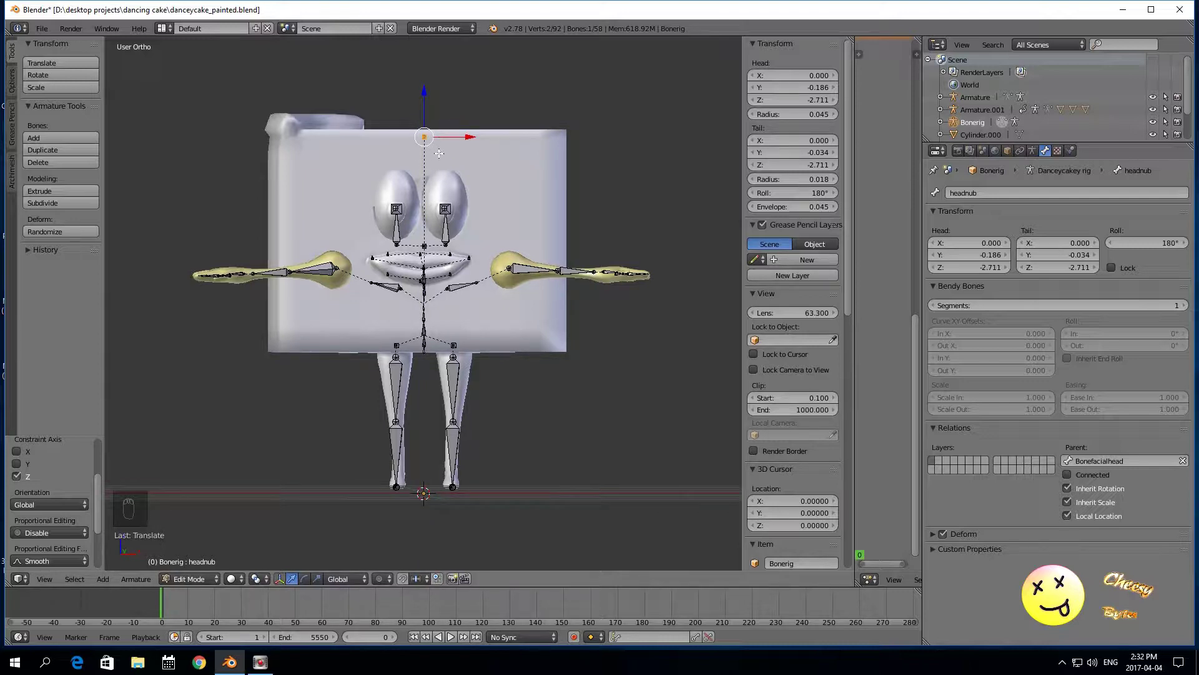
Step: Compare the positions of the Eyes and headnub bones along the cake's centre line in the front view
{"action": "scroll", "coordinate": [439, 153], "scroll_direction": "up", "scroll_amount": 2}
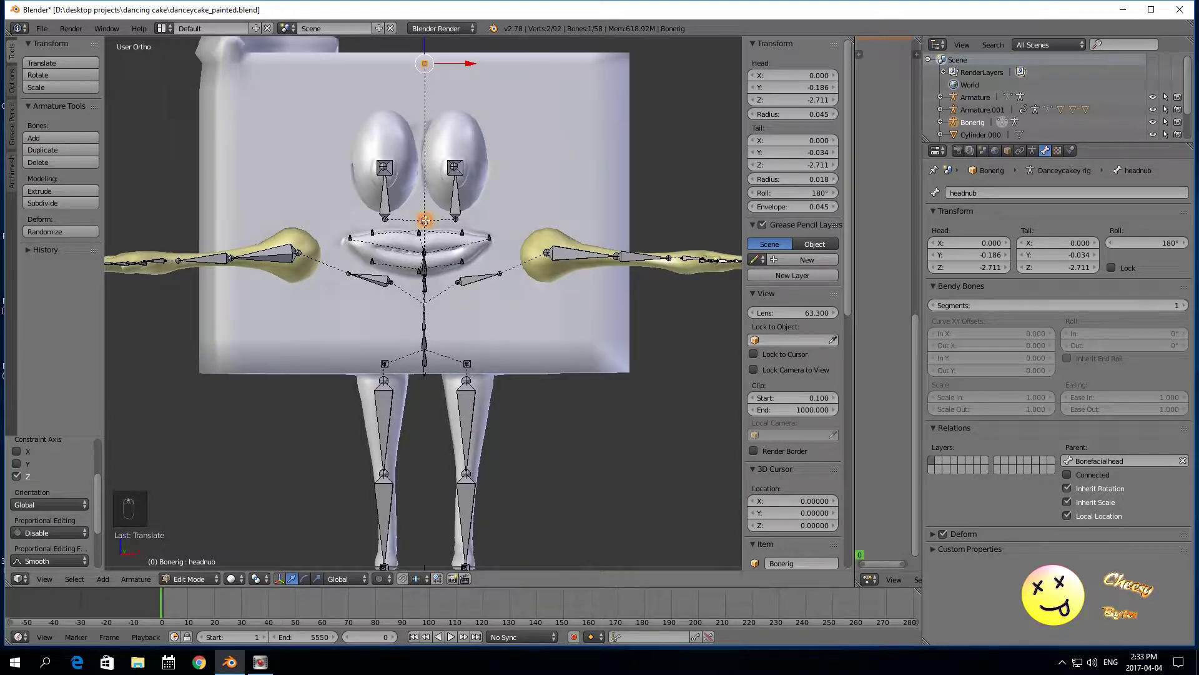
{"action": "right_click", "coordinate": [425, 220]}
{"action": "scroll", "coordinate": [425, 219], "scroll_direction": "down", "scroll_amount": 2}
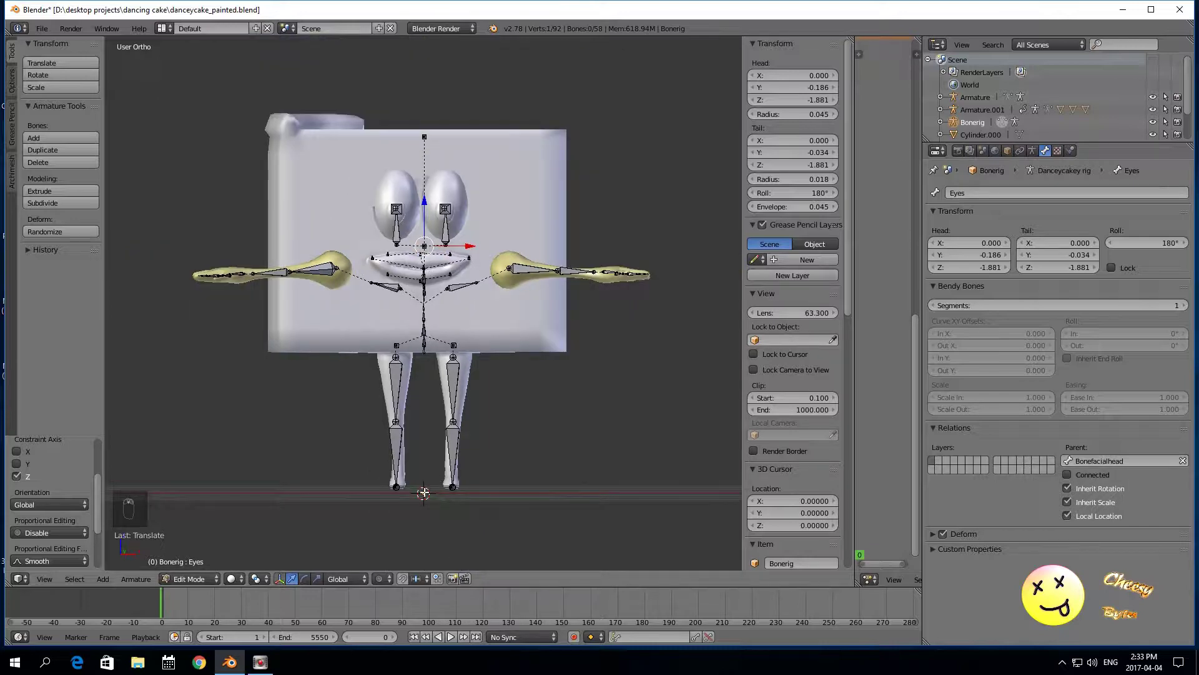
{"action": "scroll", "coordinate": [424, 425], "scroll_direction": "up", "scroll_amount": 2}
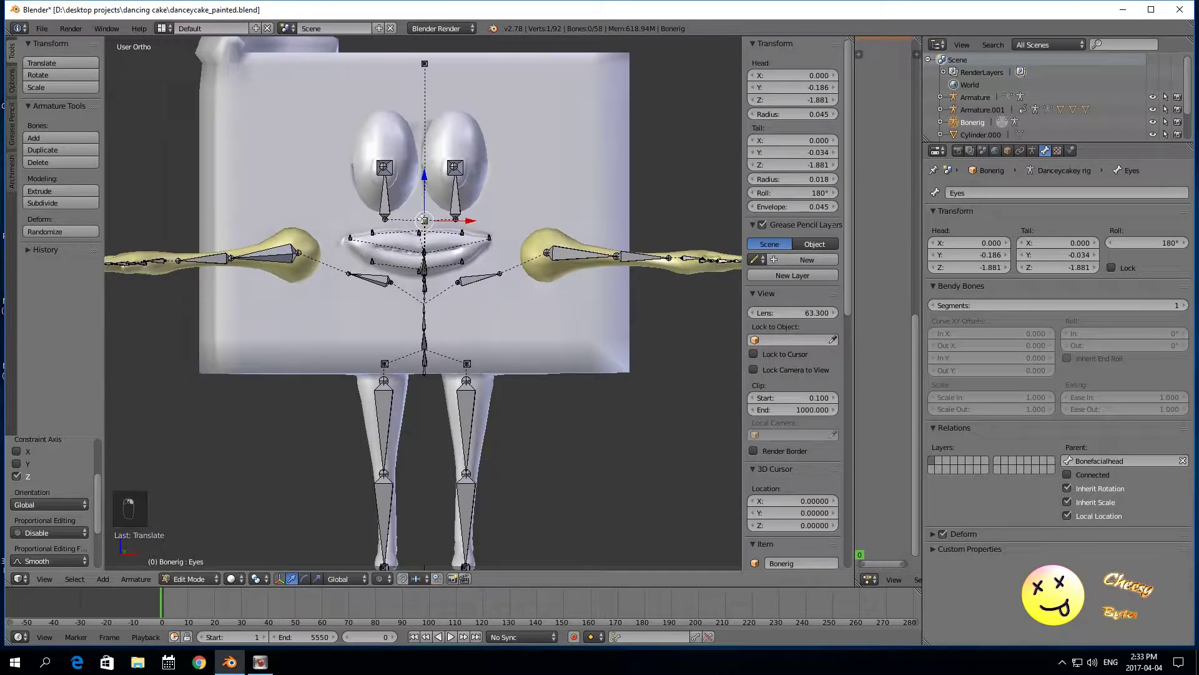
{"action": "right_click", "coordinate": [424, 63]}
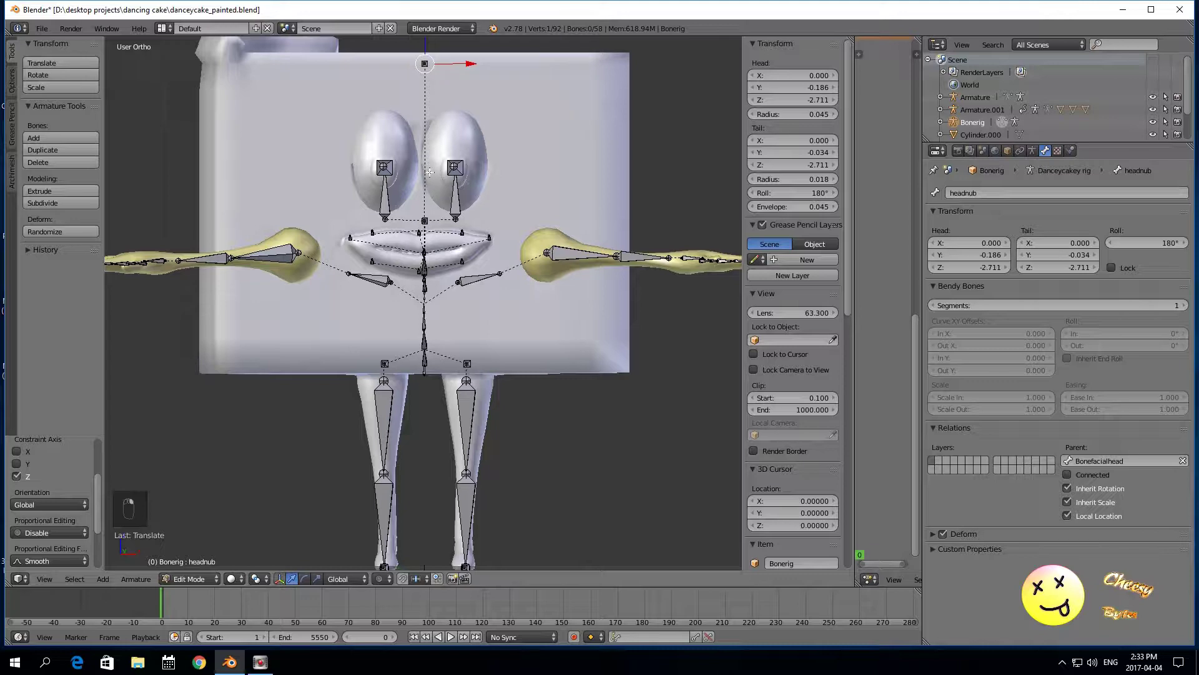
{"action": "key", "text": "KP_1"}
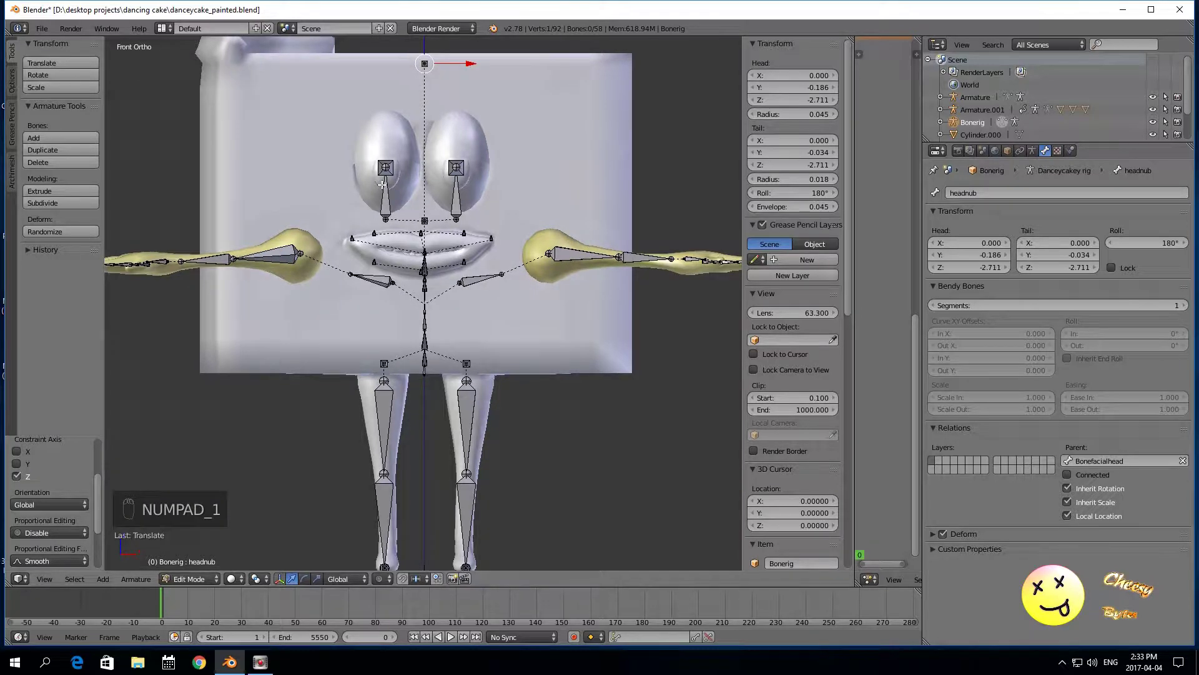
{"action": "scroll", "coordinate": [381, 185], "scroll_direction": "down", "scroll_amount": 1}
{"action": "scroll", "coordinate": [382, 190], "scroll_direction": "up", "scroll_amount": 3}
{"action": "scroll", "coordinate": [413, 321], "scroll_direction": "down", "scroll_amount": 3}
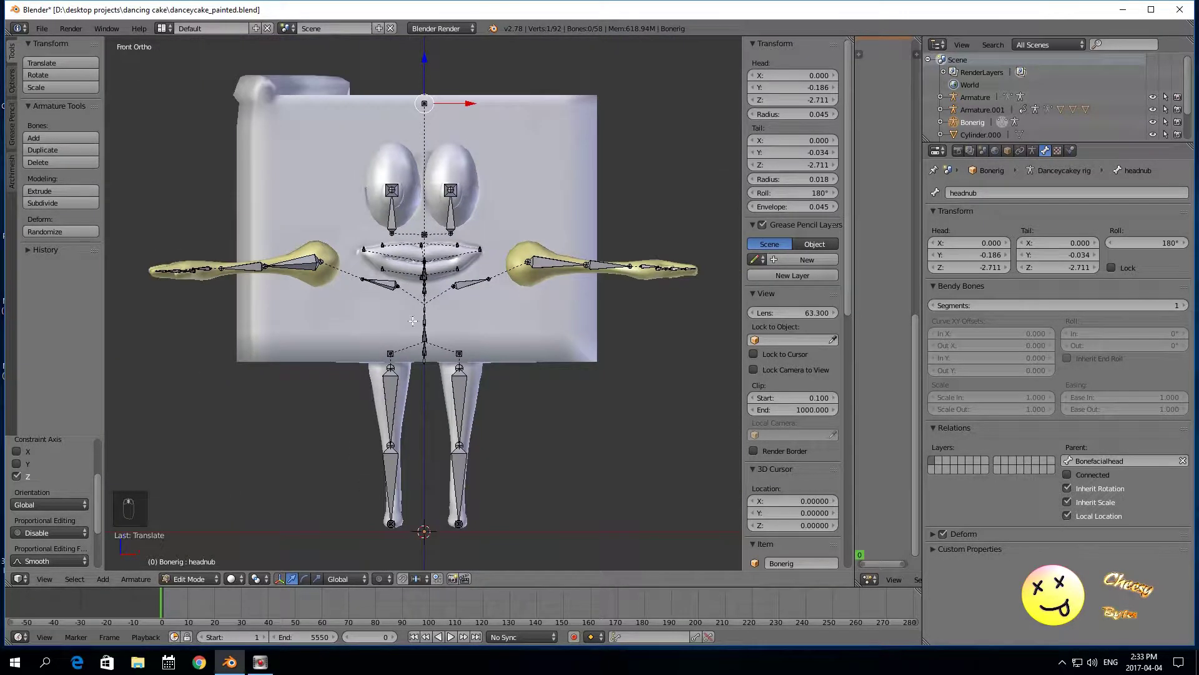
{"action": "scroll", "coordinate": [425, 305], "scroll_direction": "up", "scroll_amount": 2}
{"action": "scroll", "coordinate": [417, 203], "scroll_direction": "down", "scroll_amount": 3}
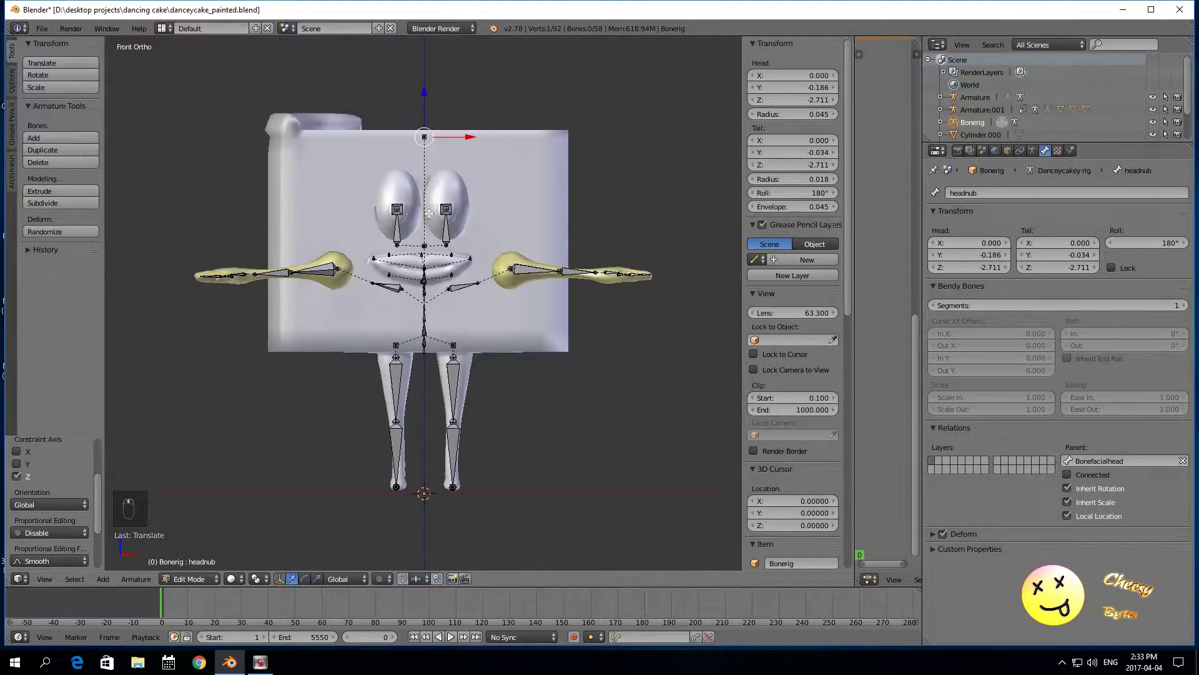
{"action": "scroll", "coordinate": [430, 215], "scroll_direction": "up", "scroll_amount": 2}
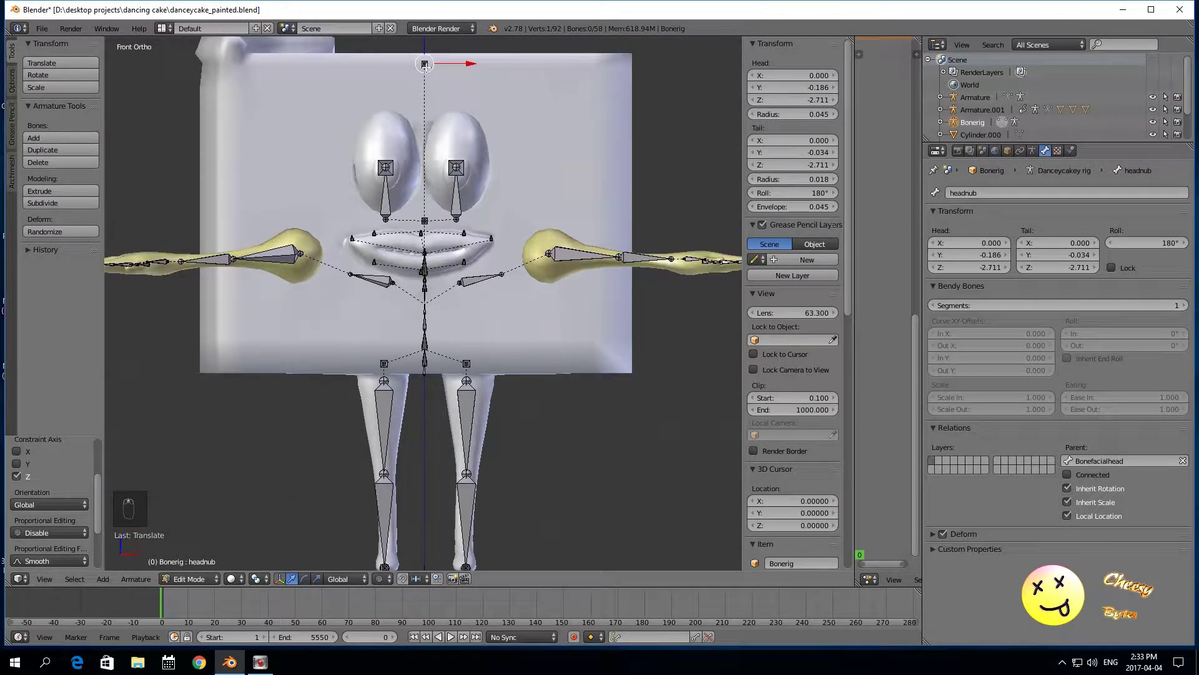
{"action": "scroll", "coordinate": [425, 65], "scroll_direction": "down", "scroll_amount": 2}
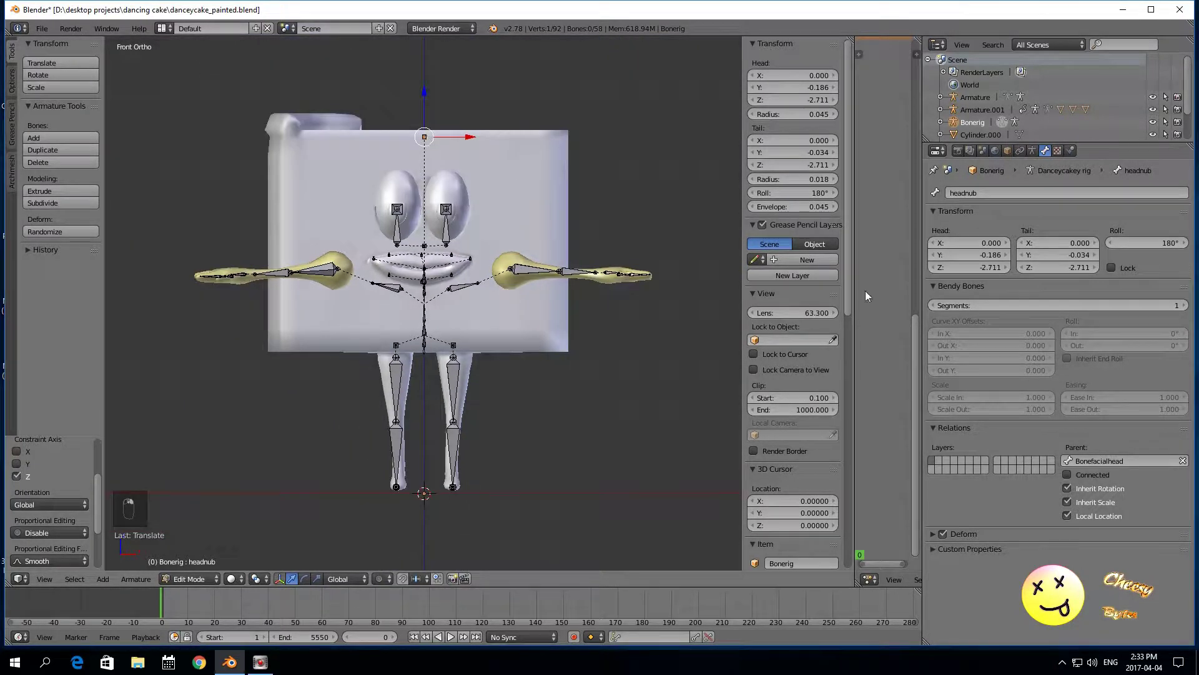
Step: Turn the armature's X-Ray display off and back on to check which bones lie inside the cake mesh
{"action": "left_click", "coordinate": [1007, 151]}
{"action": "left_click", "coordinate": [1067, 478]}
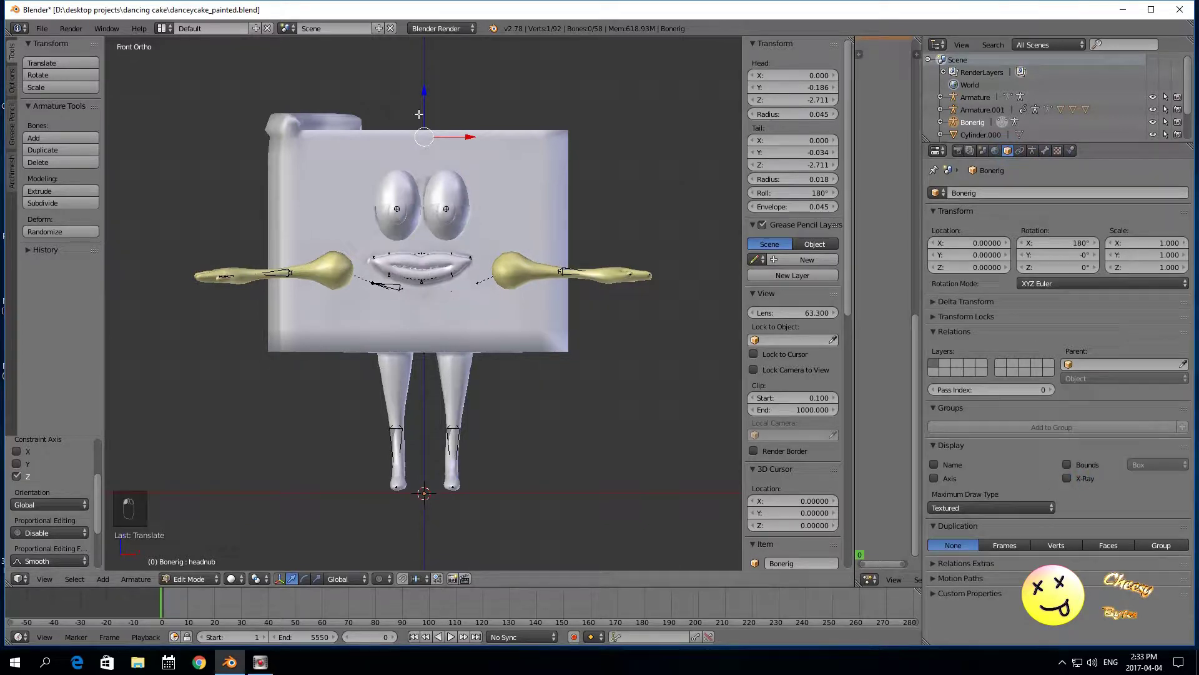
{"action": "left_click", "coordinate": [1067, 478]}
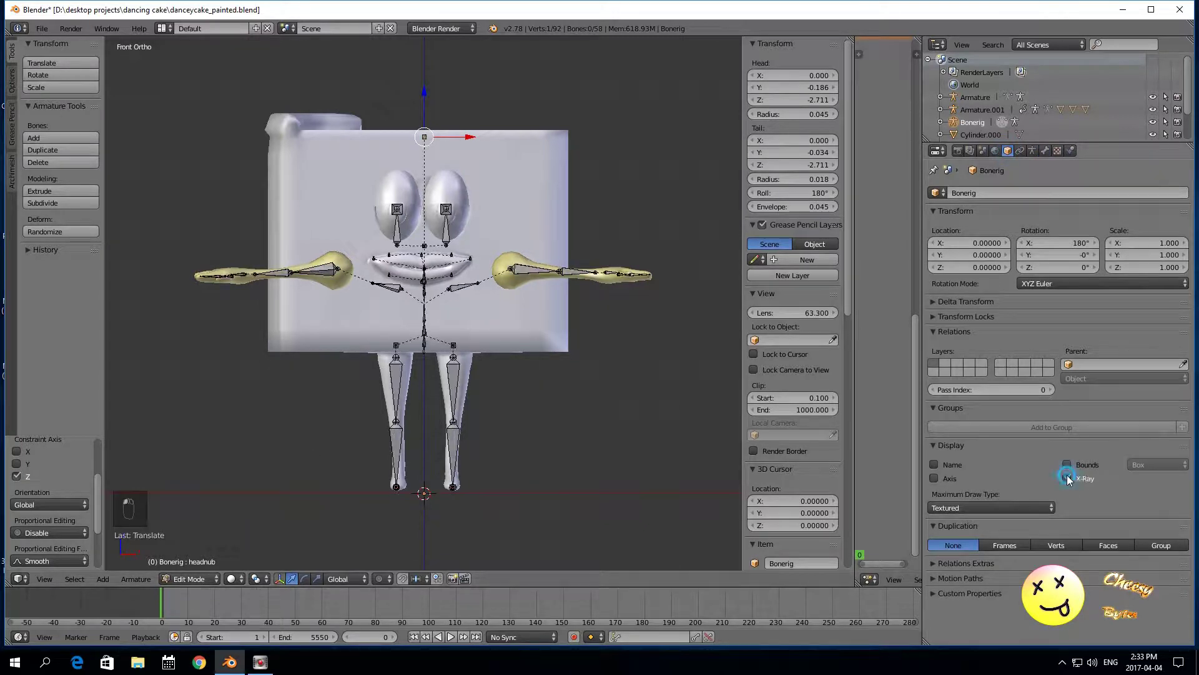
Step: Raise the whole headnub bone along Z to about -2.735, turning the armature's X-Ray display off during the move and back on
{"action": "middle_click_drag", "start_coordinate": [631, 243], "coordinate": [513, 244]}
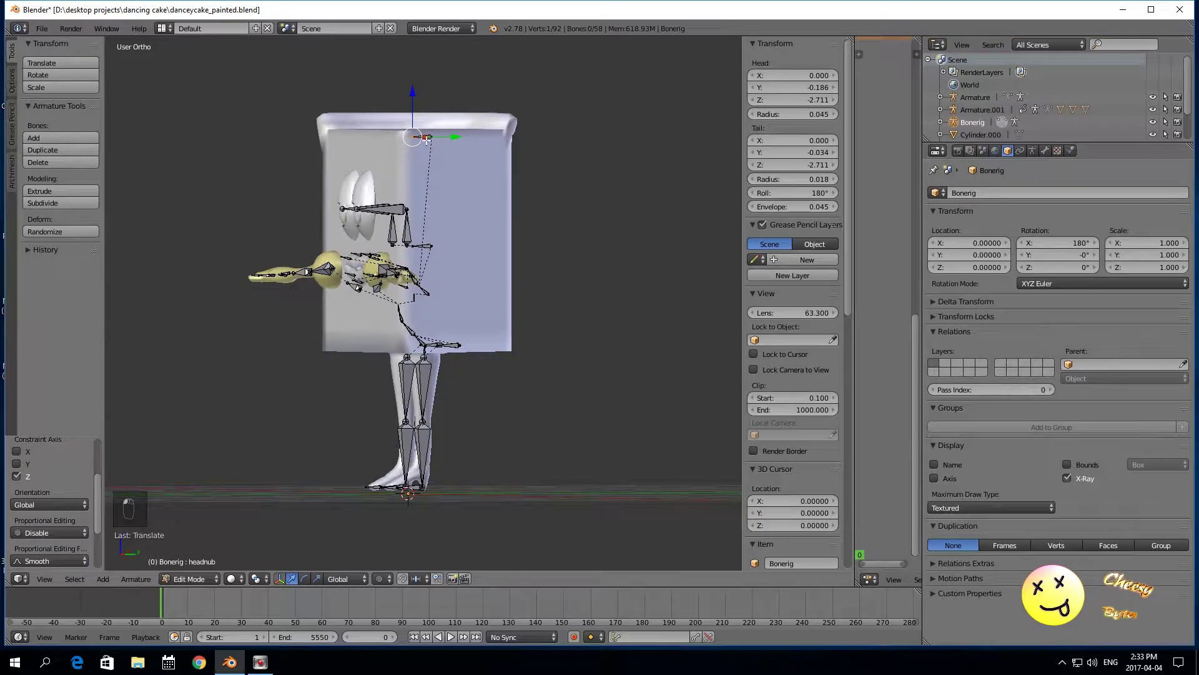
{"action": "right_click", "coordinate": [427, 136]}
{"action": "left_click", "coordinate": [1068, 478]}
{"action": "middle_click_drag", "start_coordinate": [375, 449], "coordinate": [499, 453]}
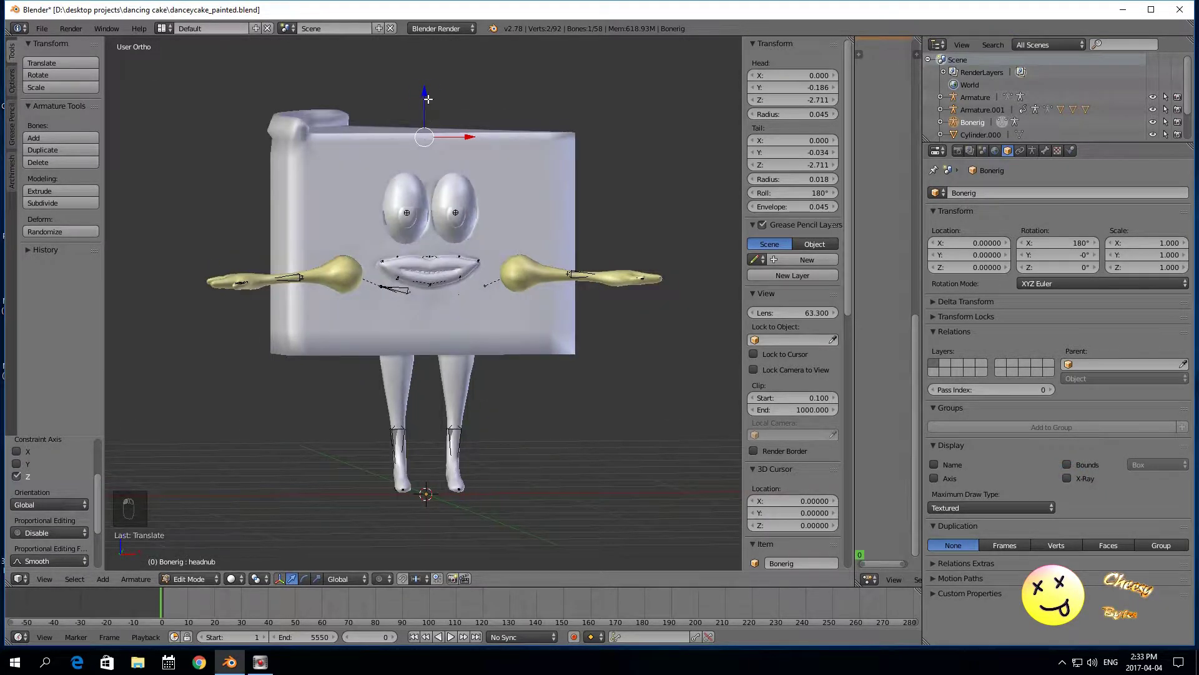
{"action": "left_click_drag", "start_coordinate": [428, 99], "coordinate": [427, 92]}
{"action": "left_click", "coordinate": [428, 95]}
{"action": "left_click", "coordinate": [1068, 478]}
Step: Lengthen the headnub bone by moving its tail along Y to about 0.061
{"action": "middle_click_drag", "start_coordinate": [606, 462], "coordinate": [431, 452]}
{"action": "right_click", "coordinate": [412, 132]}
{"action": "left_click_drag", "start_coordinate": [456, 134], "coordinate": [443, 134]}
{"action": "right_click", "coordinate": [429, 134]}
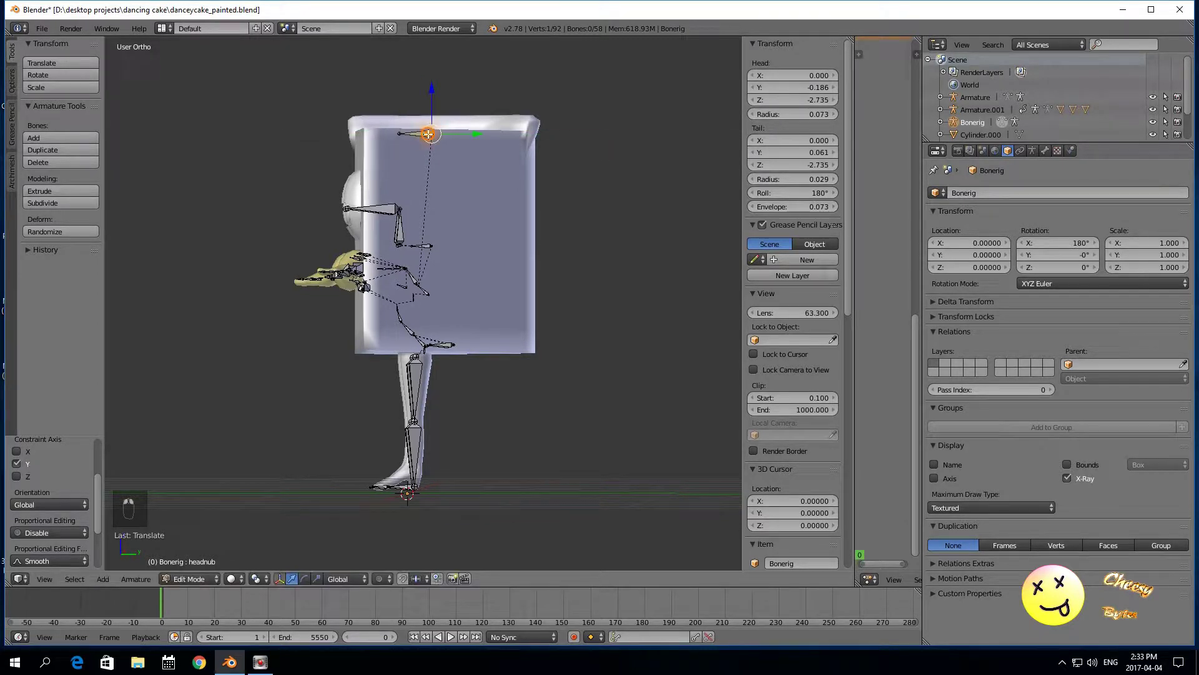
Step: Return to the front view and switch the Bonerig armature from Edit Mode to Object Mode
{"action": "middle_click_drag", "start_coordinate": [220, 302], "coordinate": [324, 303]}
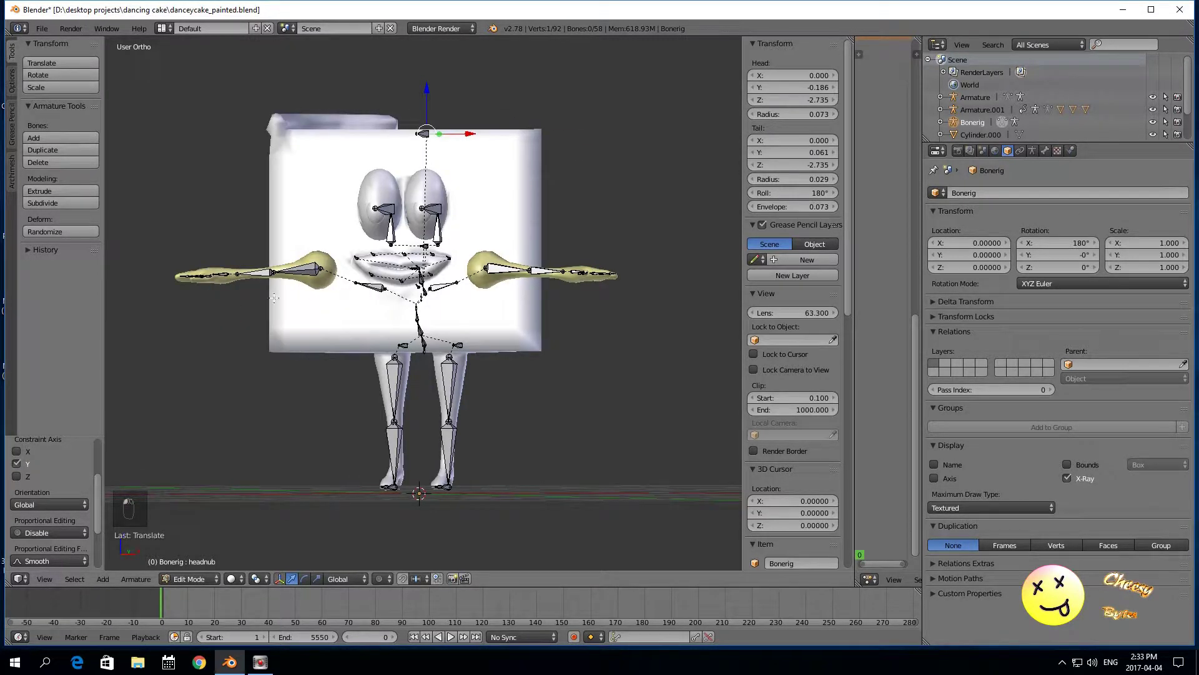
{"action": "key", "text": "KP_1"}
{"action": "left_click", "coordinate": [184, 578]}
{"action": "left_click", "coordinate": [191, 565]}
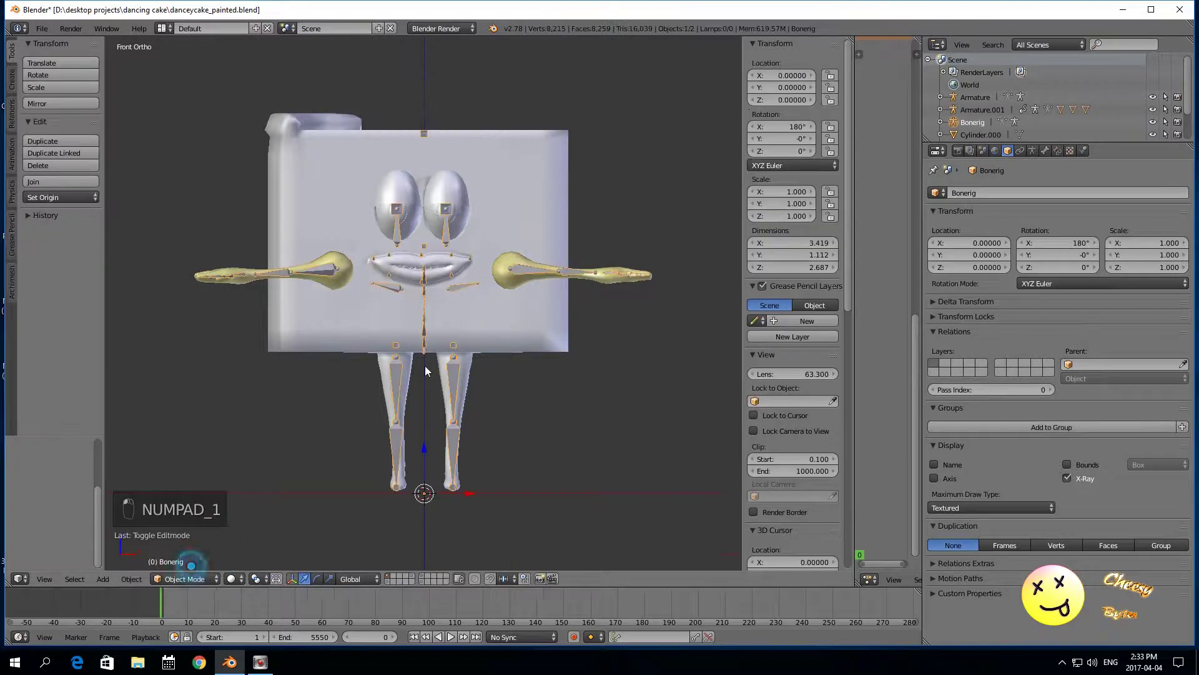
Step: Save the Blender file with the current Bonerig armature
{"action": "left_click", "coordinate": [45, 29]}
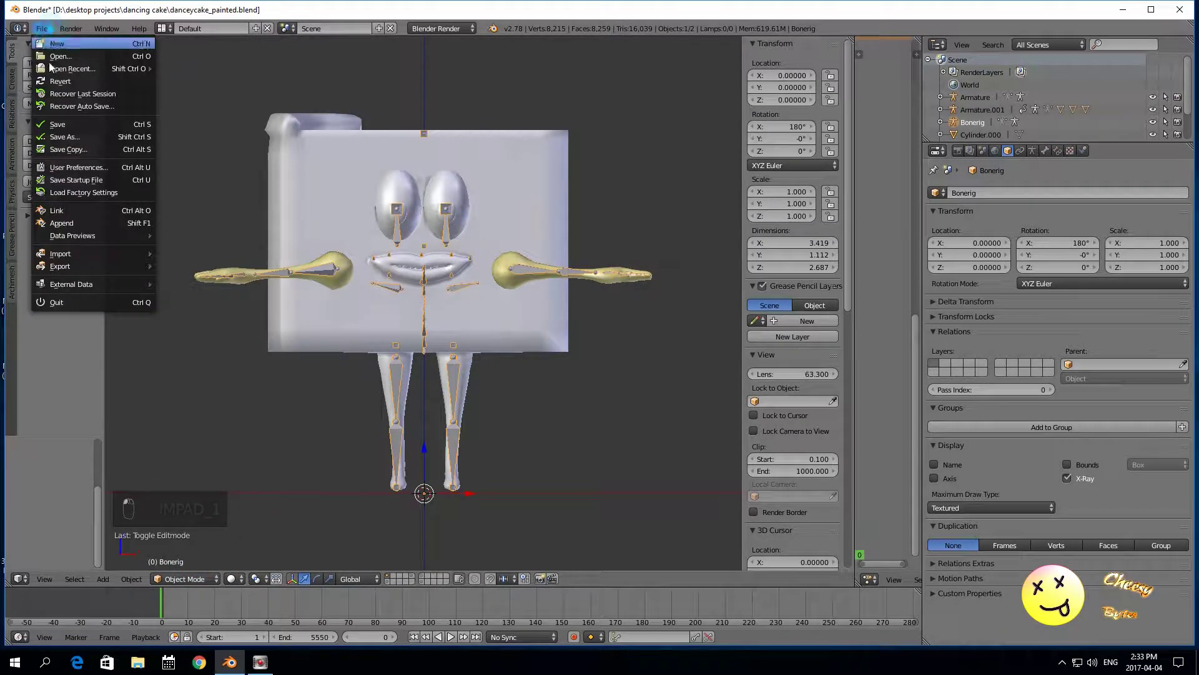
{"action": "left_click", "coordinate": [56, 123]}
{"action": "scroll", "coordinate": [230, 165], "scroll_direction": "up", "scroll_amount": 2}
{"action": "scroll", "coordinate": [230, 165], "scroll_direction": "down", "scroll_amount": 4}
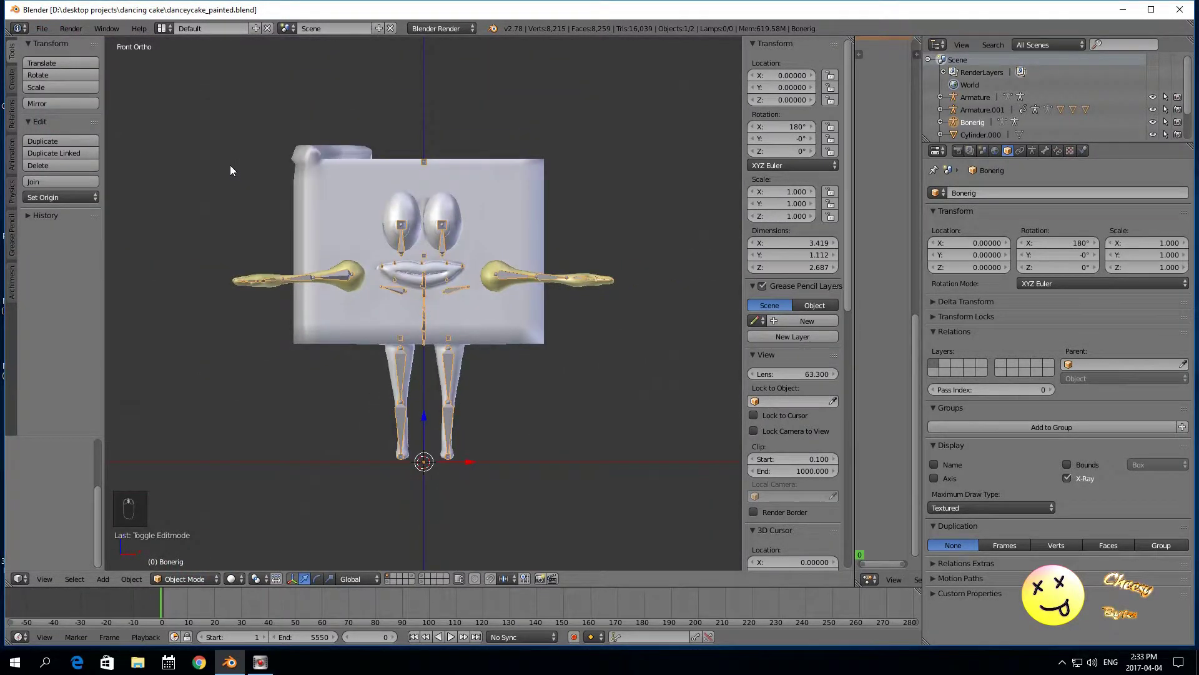
Step: Look over the placement of the Bonerig bones in the cake from the front and at an angle
{"action": "middle_click_drag", "start_coordinate": [245, 205], "coordinate": [268, 380]}
{"action": "key", "text": "KP_1"}
{"action": "scroll", "coordinate": [276, 377], "scroll_direction": "up", "scroll_amount": 3}
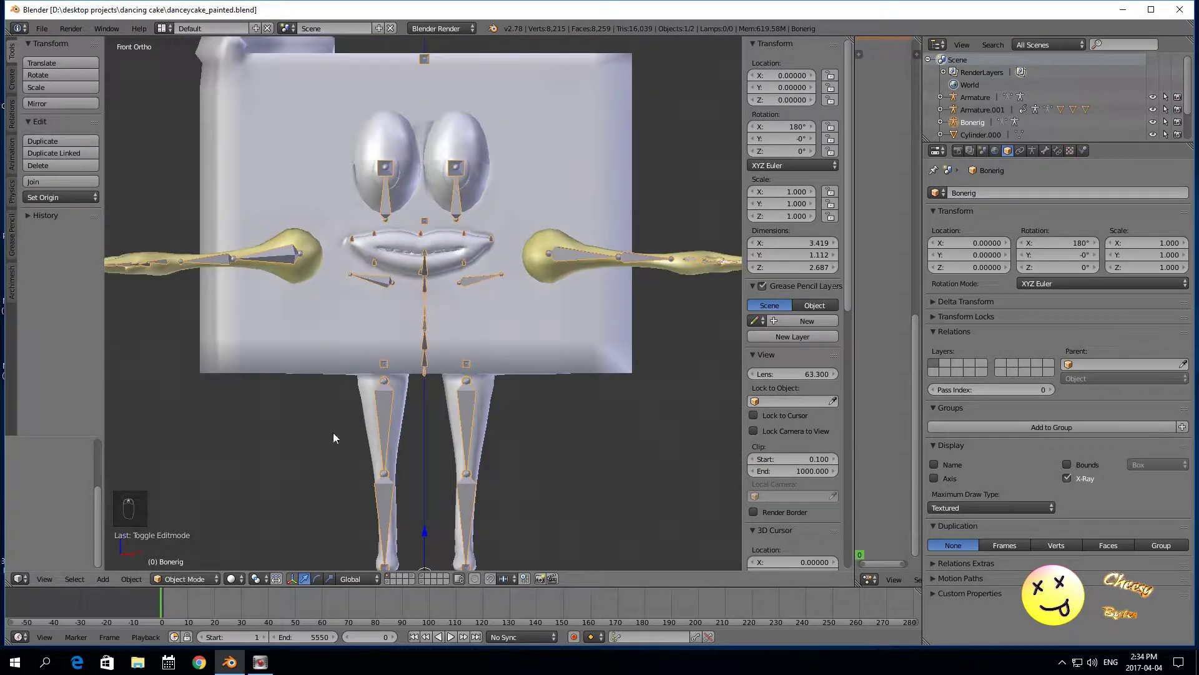
{"action": "scroll", "coordinate": [461, 280], "scroll_direction": "down", "scroll_amount": 2}
{"action": "mouse_move", "coordinate": [283, 394]}
{"action": "middle_mouse_down"}
{"action": "mouse_move", "coordinate": [286, 439]}
{"action": "mouse_move", "coordinate": [288, 393]}
{"action": "mouse_move", "coordinate": [589, 395]}
{"action": "mouse_move", "coordinate": [282, 396]}
{"action": "middle_mouse_up"}
{"action": "scroll", "coordinate": [297, 399], "scroll_direction": "up", "scroll_amount": 2}
{"action": "scroll", "coordinate": [305, 403], "scroll_direction": "down", "scroll_amount": 1}
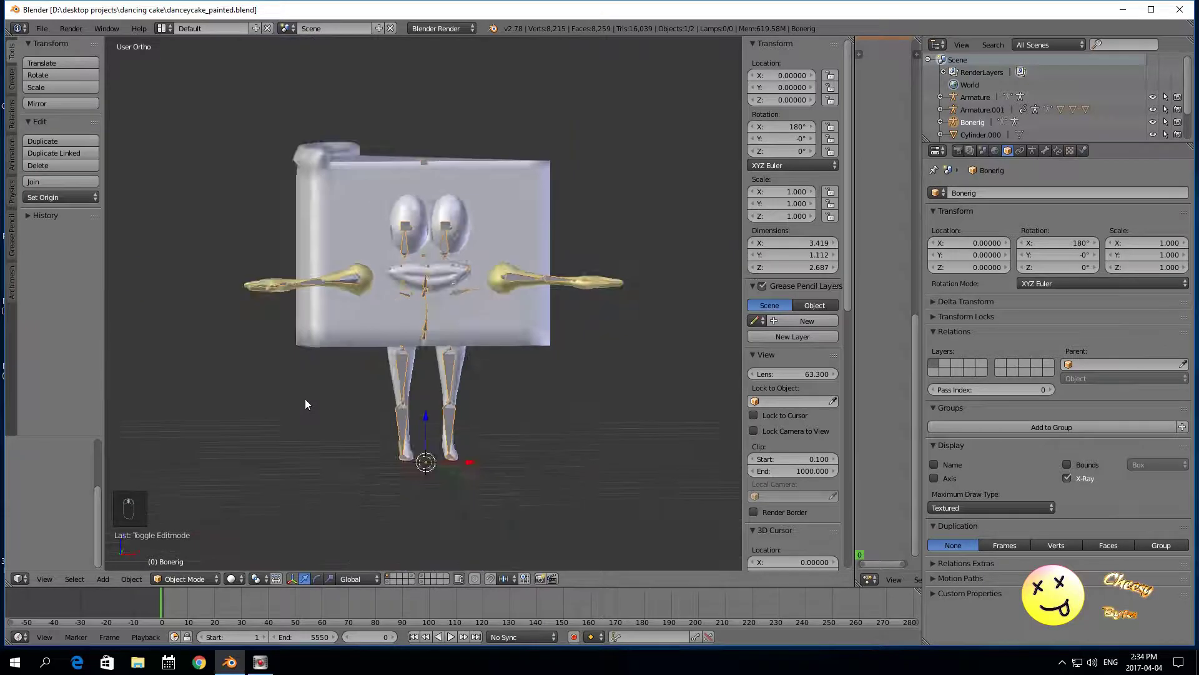
{"action": "scroll", "coordinate": [306, 405], "scroll_direction": "up", "scroll_amount": 2}
{"action": "scroll", "coordinate": [317, 414], "scroll_direction": "down", "scroll_amount": 1}
{"action": "scroll", "coordinate": [373, 400], "scroll_direction": "up", "scroll_amount": 2}
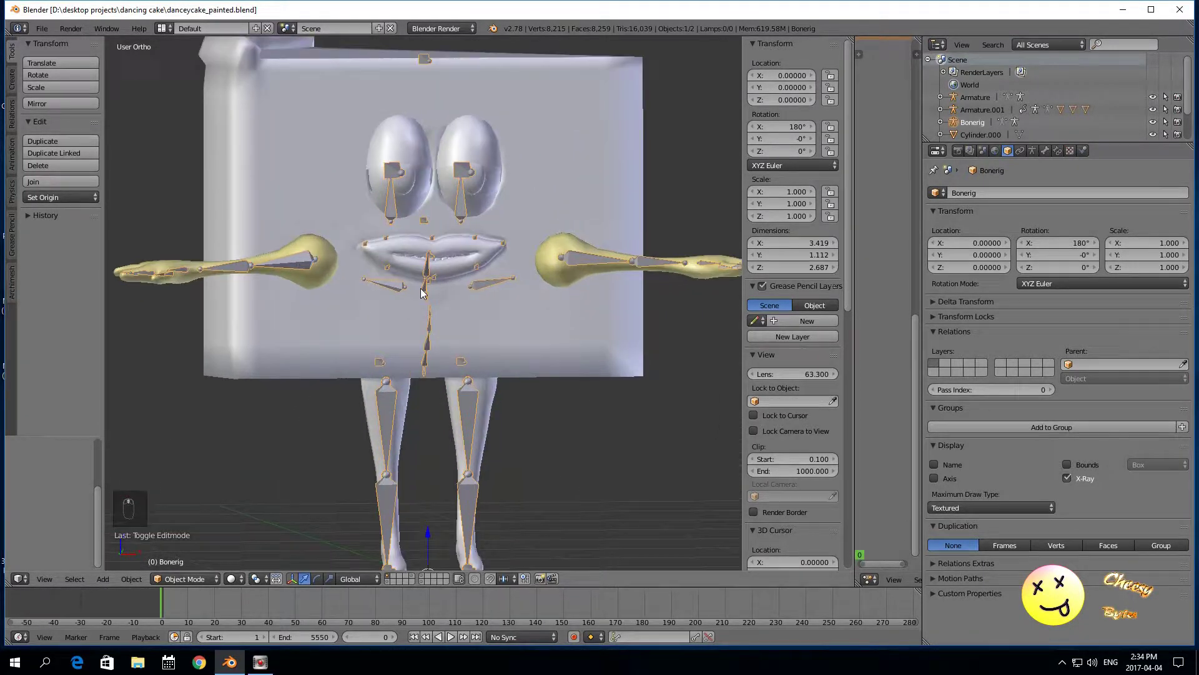
Step: Select the cake mesh and switch it from Object Mode to Edit Mode
{"action": "right_click", "coordinate": [394, 291]}
{"action": "scroll", "coordinate": [395, 287], "scroll_direction": "down", "scroll_amount": 2}
{"action": "scroll", "coordinate": [417, 294], "scroll_direction": "up", "scroll_amount": 2}
{"action": "scroll", "coordinate": [400, 313], "scroll_direction": "down", "scroll_amount": 1}
{"action": "scroll", "coordinate": [400, 312], "scroll_direction": "up", "scroll_amount": 2}
{"action": "scroll", "coordinate": [350, 331], "scroll_direction": "down", "scroll_amount": 2}
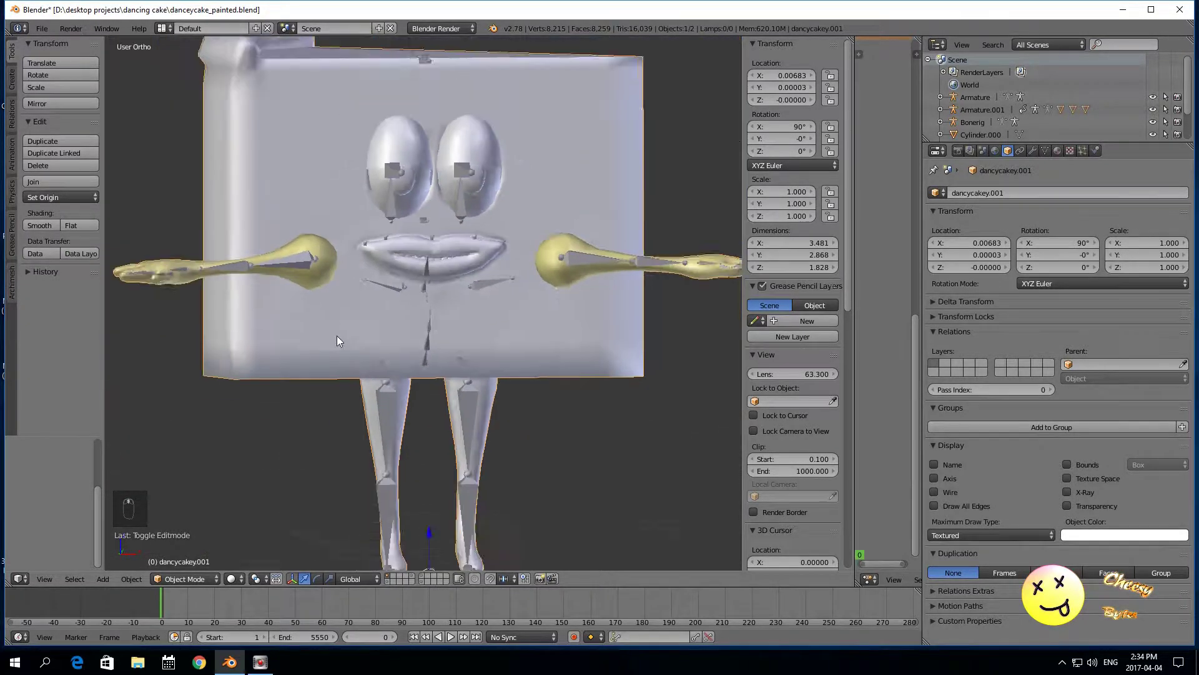
{"action": "scroll", "coordinate": [387, 336], "scroll_direction": "up", "scroll_amount": 2}
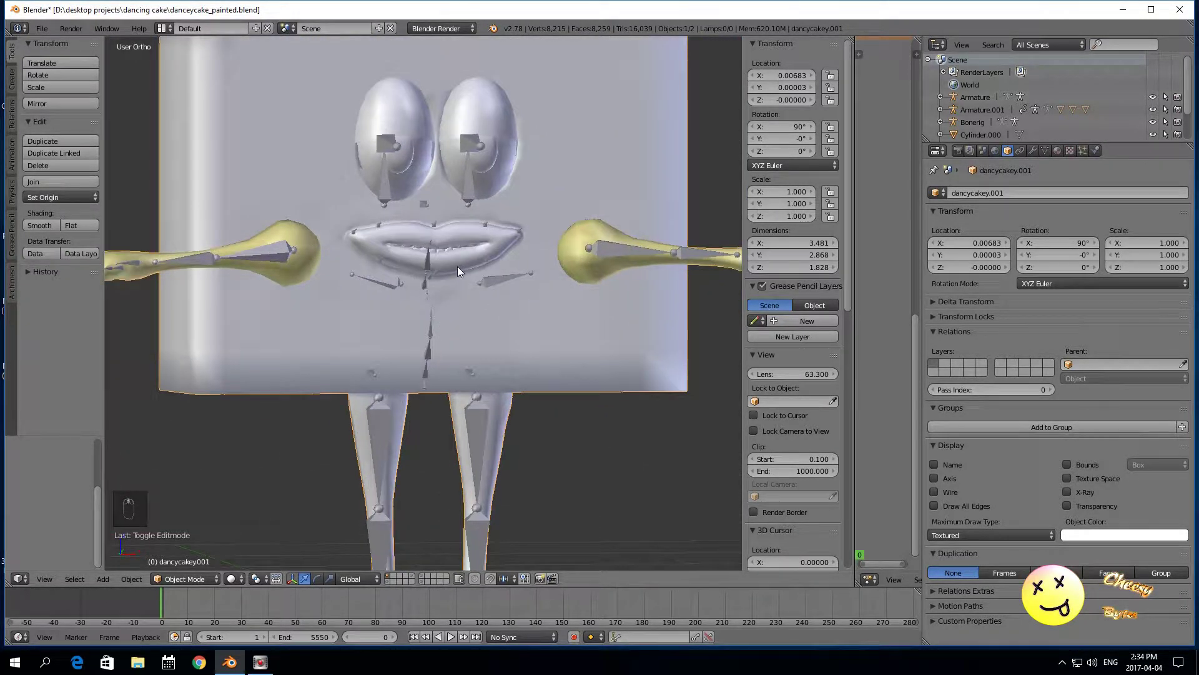
{"action": "scroll", "coordinate": [457, 266], "scroll_direction": "down", "scroll_amount": 2}
{"action": "middle_click_drag", "start_coordinate": [311, 435], "coordinate": [230, 547]}
{"action": "left_click", "coordinate": [201, 579]}
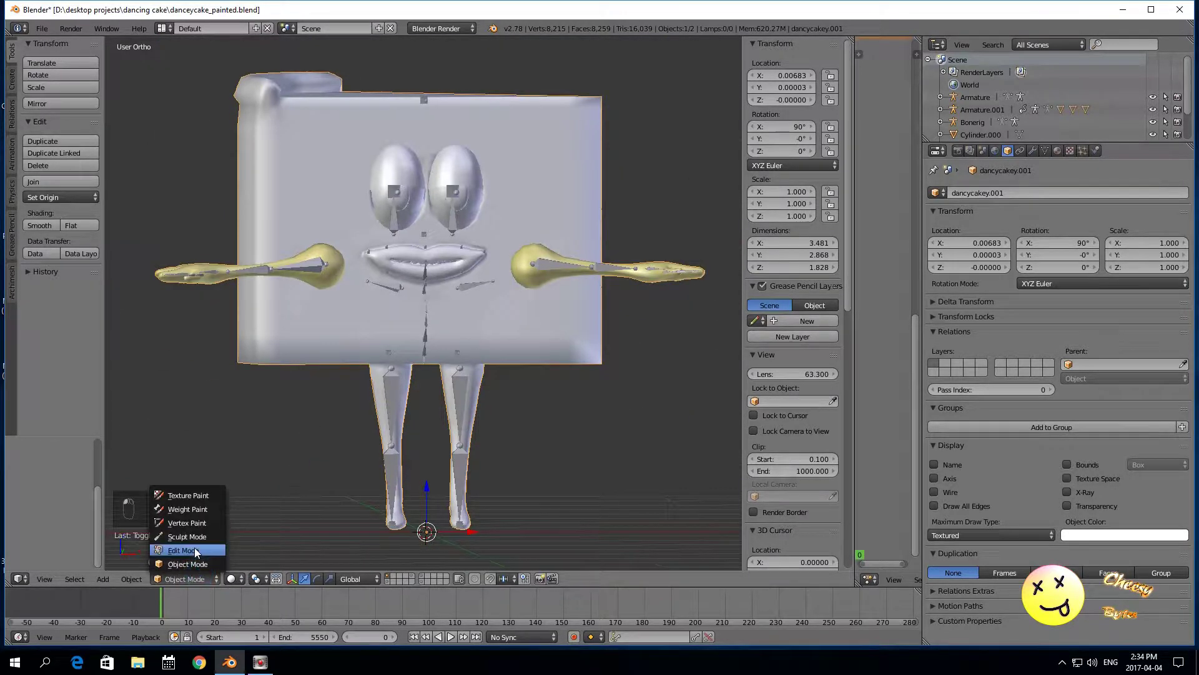
{"action": "left_click", "coordinate": [181, 550]}
Step: Select the edge loop along the lower lip's outer border and mark it as a seam
{"action": "scroll", "coordinate": [288, 450], "scroll_direction": "up", "scroll_amount": 5}
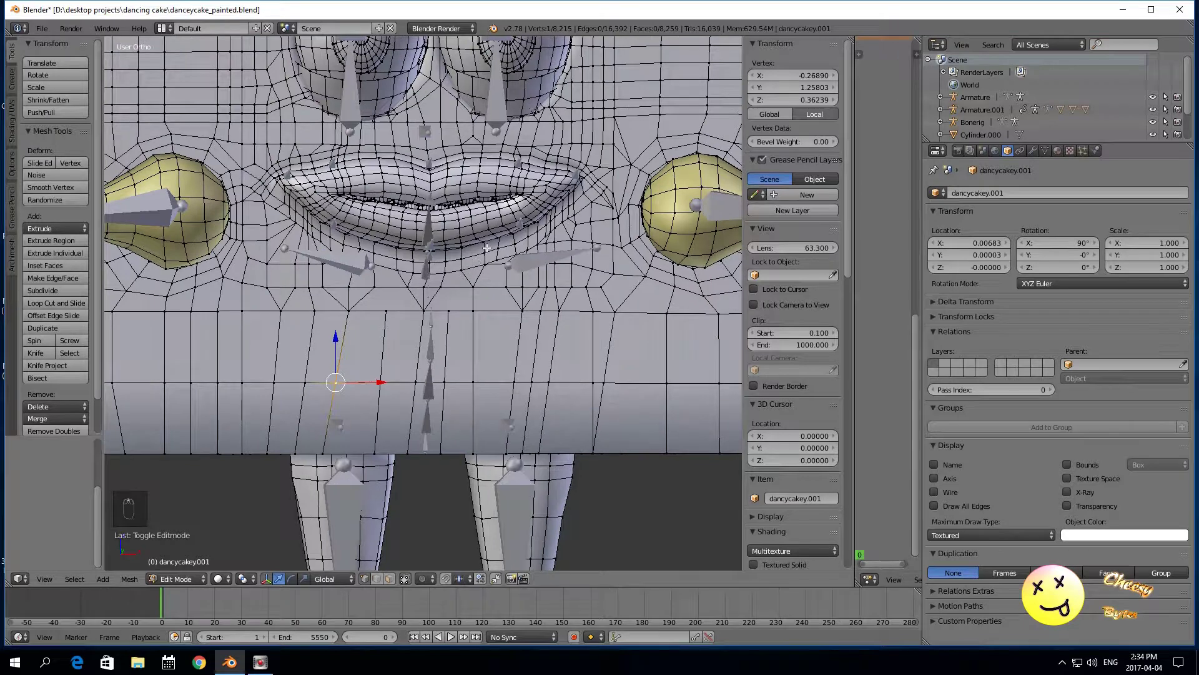
{"action": "middle_click_drag", "start_coordinate": [413, 342], "coordinate": [470, 184]}
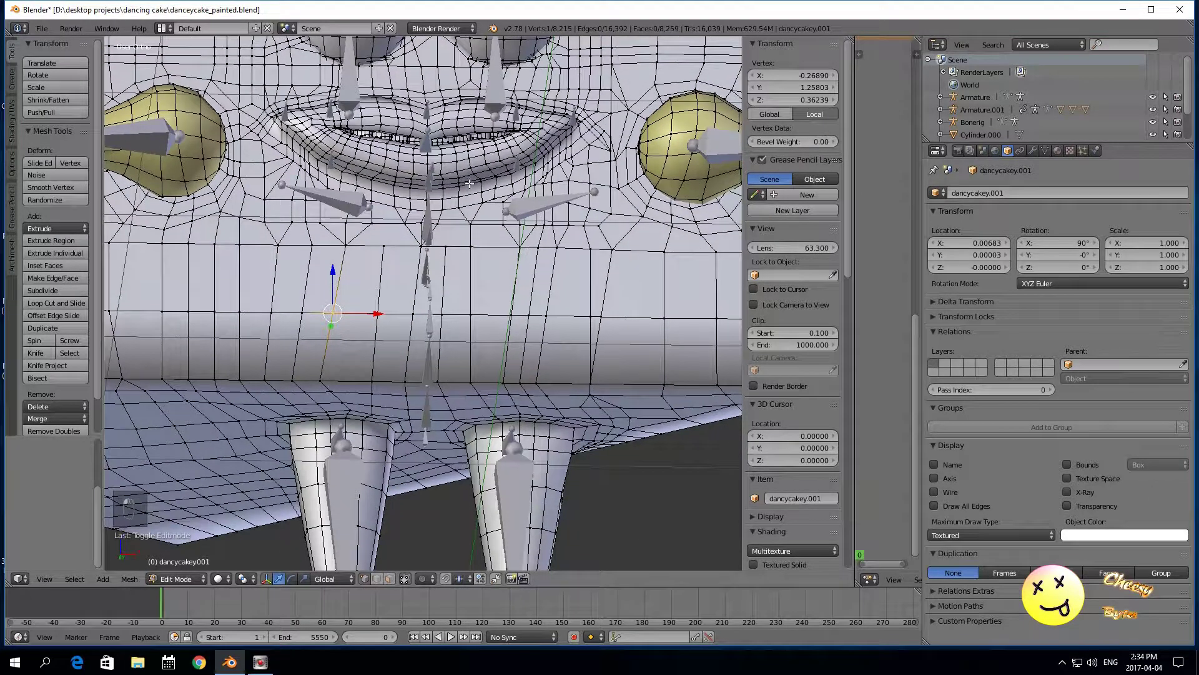
{"action": "right_click", "coordinate": [450, 187]}
{"action": "right_click", "coordinate": [443, 188], "text": "shift"}
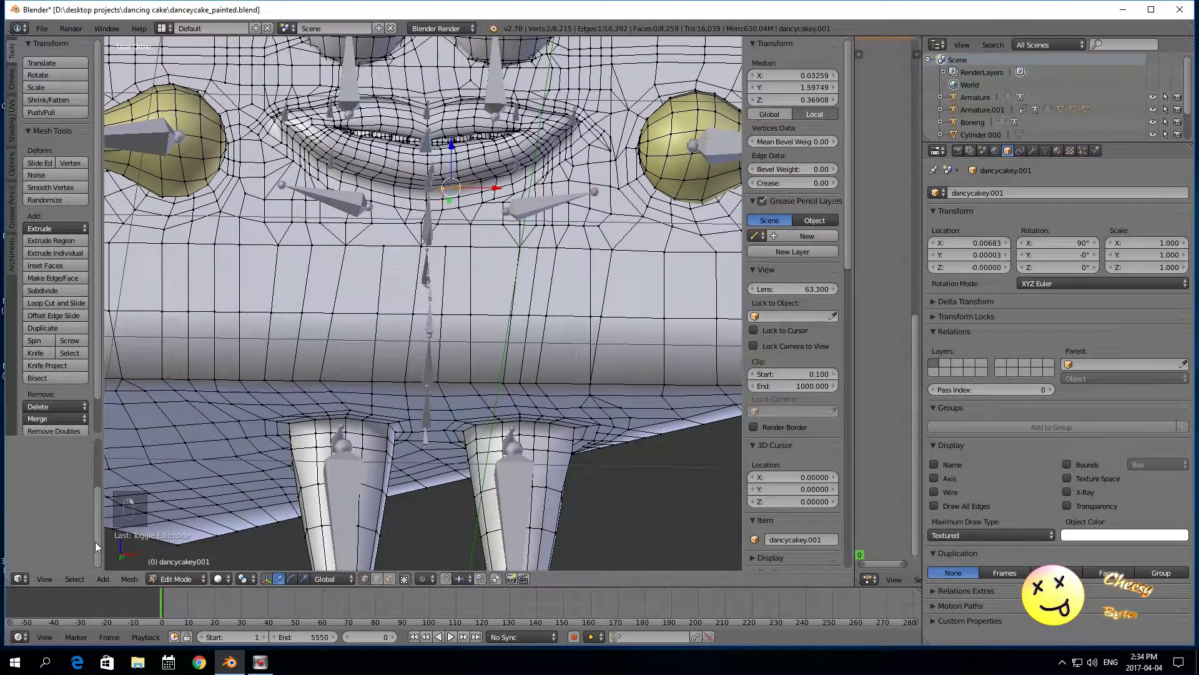
{"action": "left_click", "coordinate": [75, 579]}
{"action": "left_click", "coordinate": [97, 337]}
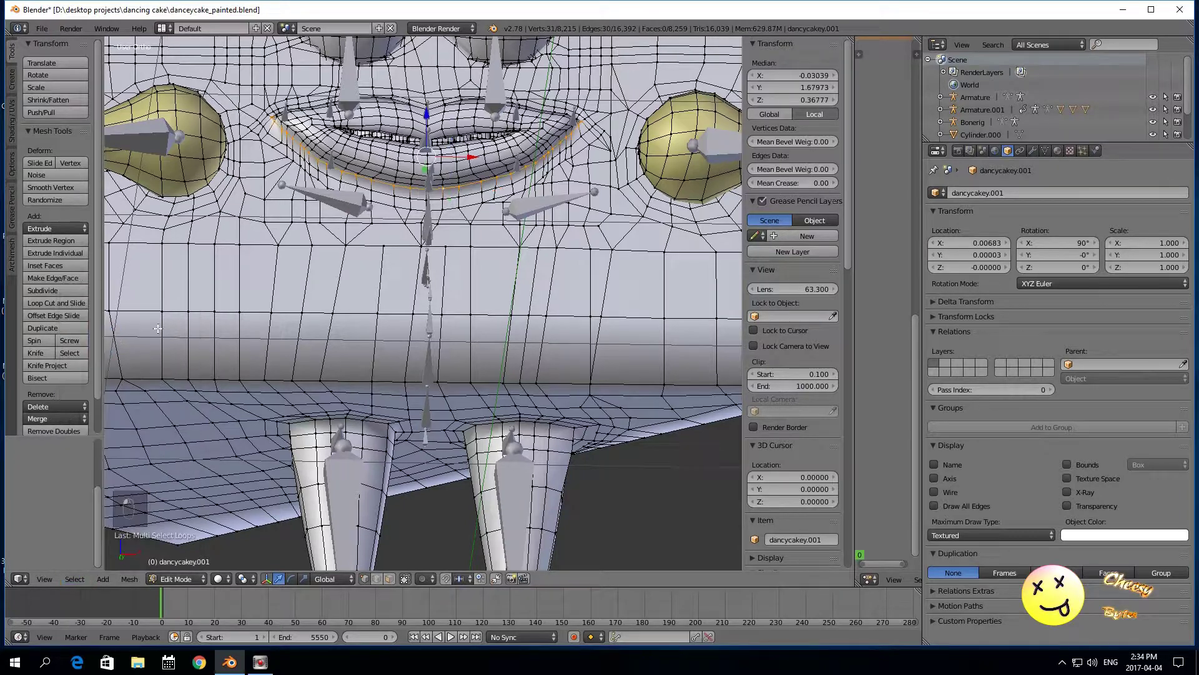
{"action": "middle_click_drag", "start_coordinate": [389, 299], "coordinate": [444, 362]}
{"action": "scroll", "coordinate": [521, 352], "scroll_direction": "up", "scroll_amount": 2}
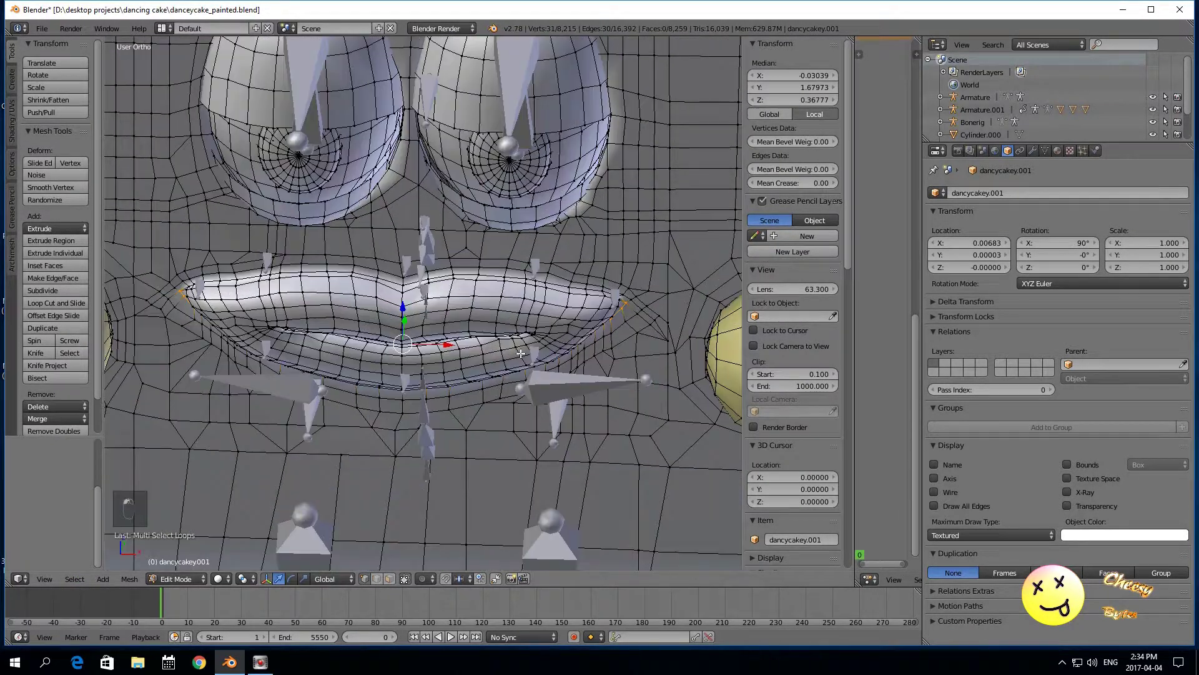
{"action": "left_click", "coordinate": [131, 579]}
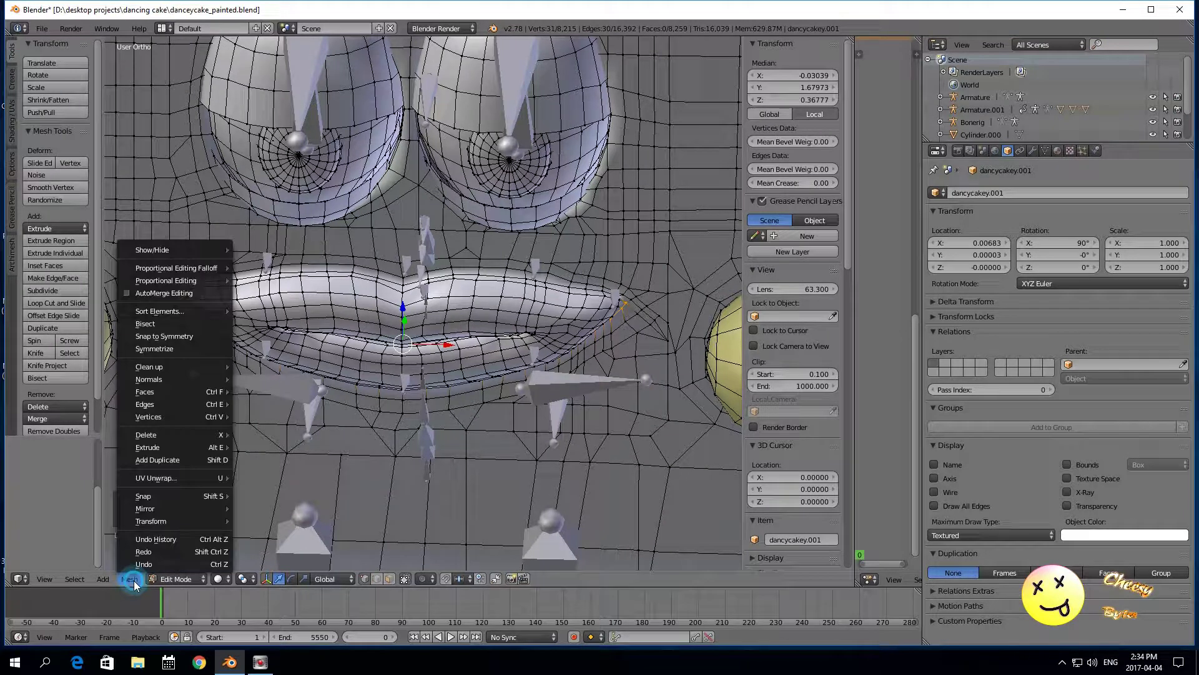
{"action": "mouse_move", "coordinate": [172, 404]}
{"action": "left_click", "coordinate": [270, 189]}
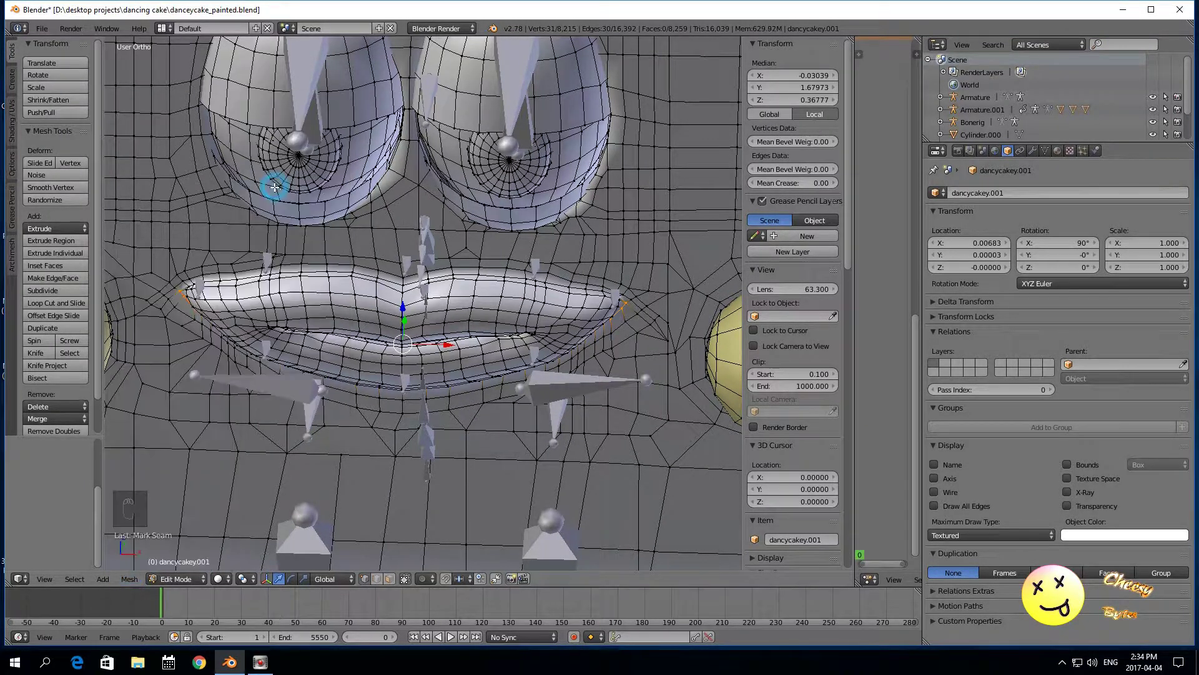
Step: Mark the upper lip's outer edge loop as a seam, deselecting the stray vertices beyond one mouth corner first
{"action": "scroll", "coordinate": [461, 305], "scroll_direction": "up", "scroll_amount": 2}
{"action": "scroll", "coordinate": [649, 296], "scroll_direction": "down", "scroll_amount": 2}
{"action": "left_click", "coordinate": [220, 578]}
{"action": "mouse_move", "coordinate": [468, 461]}
{"action": "middle_mouse_down"}
{"action": "mouse_move", "coordinate": [460, 409]}
{"action": "mouse_move", "coordinate": [449, 456]}
{"action": "middle_mouse_up"}
{"action": "scroll", "coordinate": [470, 388], "scroll_direction": "up", "scroll_amount": 2}
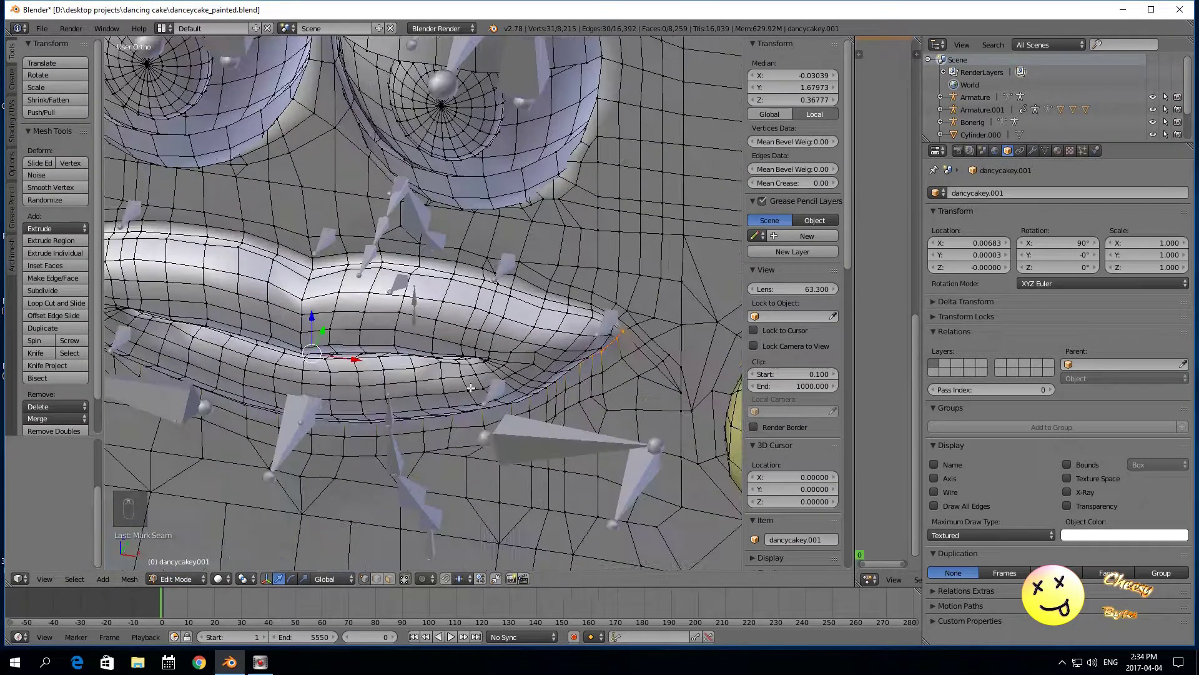
{"action": "right_click", "coordinate": [461, 262]}
{"action": "right_click", "coordinate": [472, 264]}
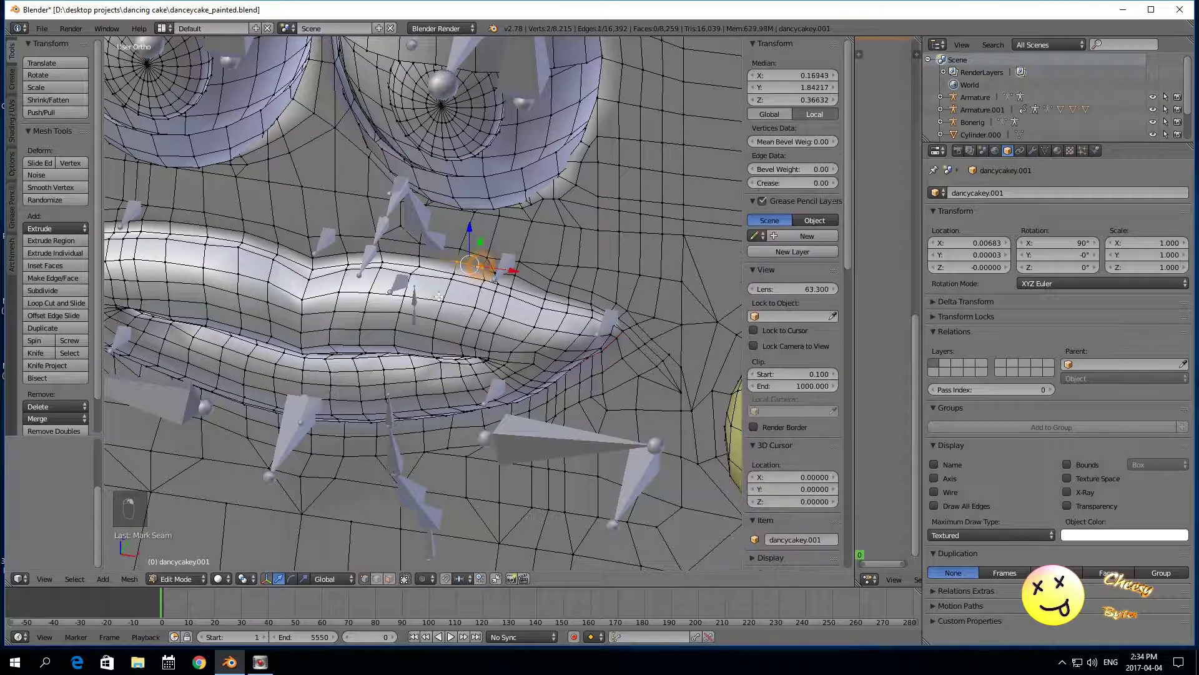
{"action": "left_click", "coordinate": [74, 578]}
{"action": "left_click", "coordinate": [112, 337]}
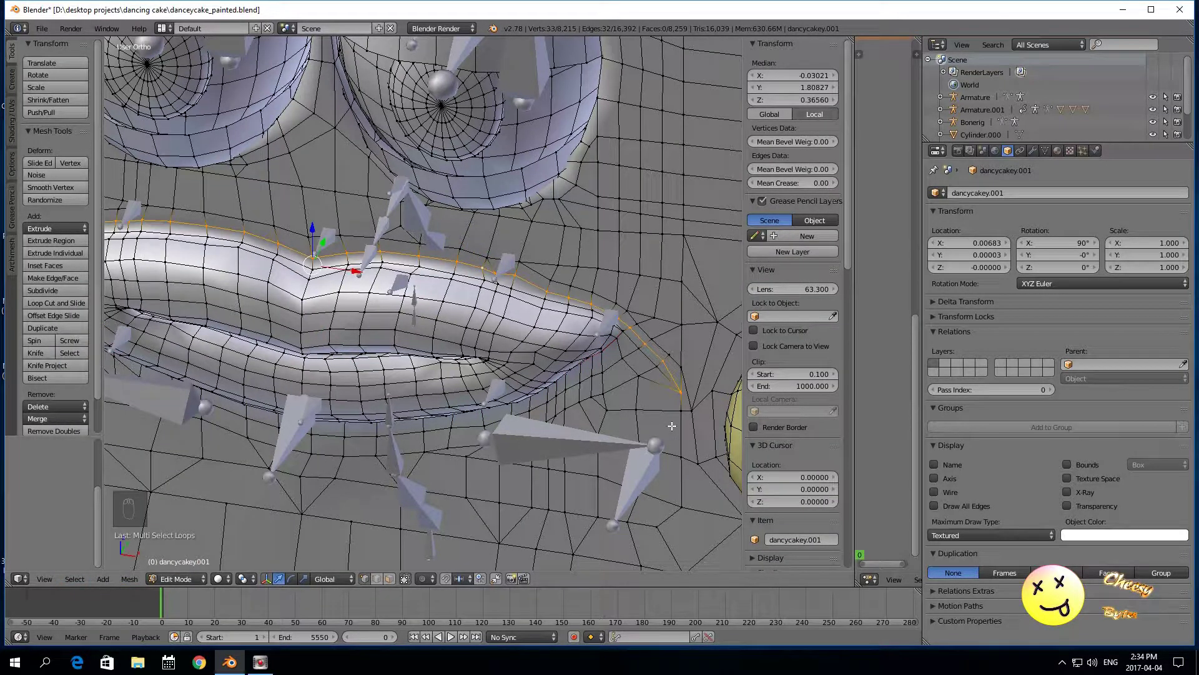
{"action": "right_click", "coordinate": [678, 389], "text": "shift"}
{"action": "right_click", "coordinate": [663, 361], "text": "shift"}
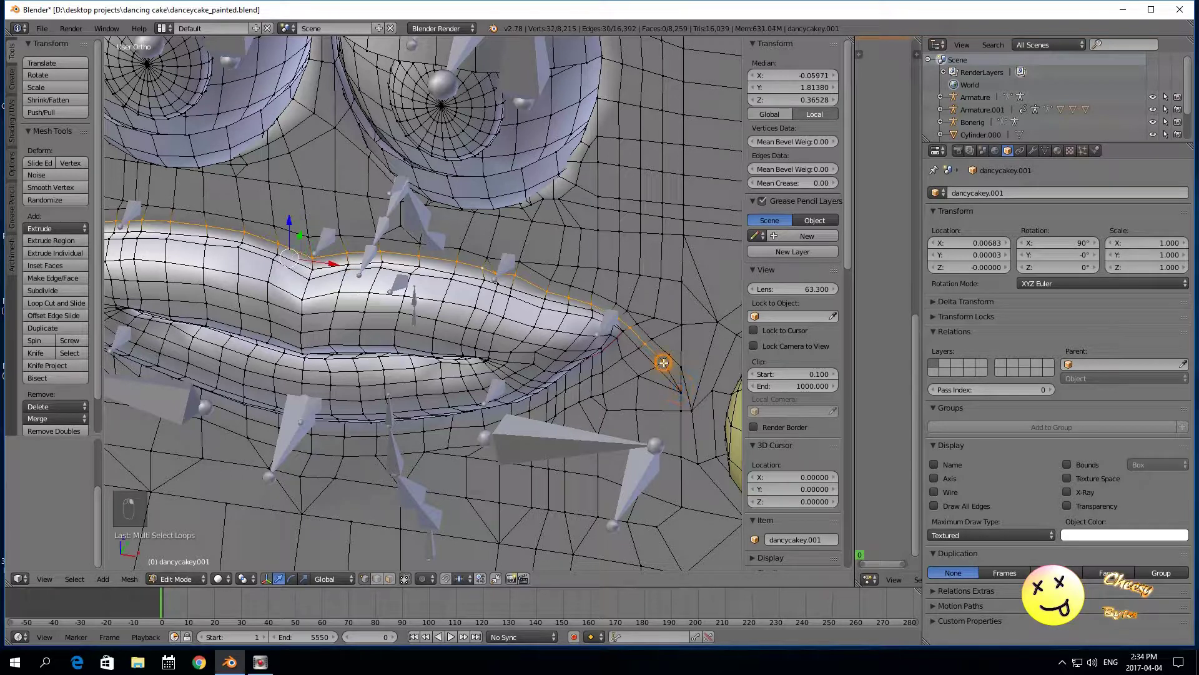
{"action": "right_click", "coordinate": [646, 342], "text": "shift"}
{"action": "right_click", "coordinate": [622, 329], "text": "shift"}
{"action": "left_click", "coordinate": [124, 579]}
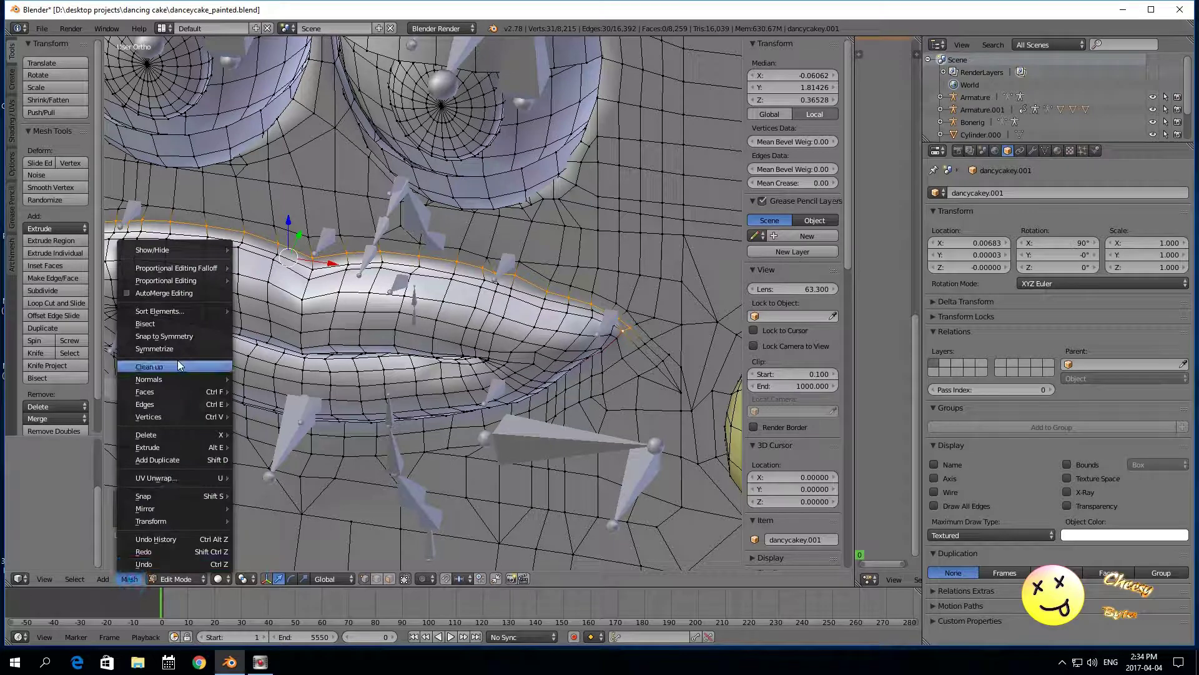
{"action": "mouse_move", "coordinate": [163, 404]}
{"action": "left_click", "coordinate": [292, 190]}
Step: Select the four vertices running outward past the opposite mouth corner and apply Mark Seam to their edges
{"action": "scroll", "coordinate": [305, 305], "scroll_direction": "down", "scroll_amount": 1}
{"action": "middle_click_drag", "start_coordinate": [256, 388], "coordinate": [306, 380]}
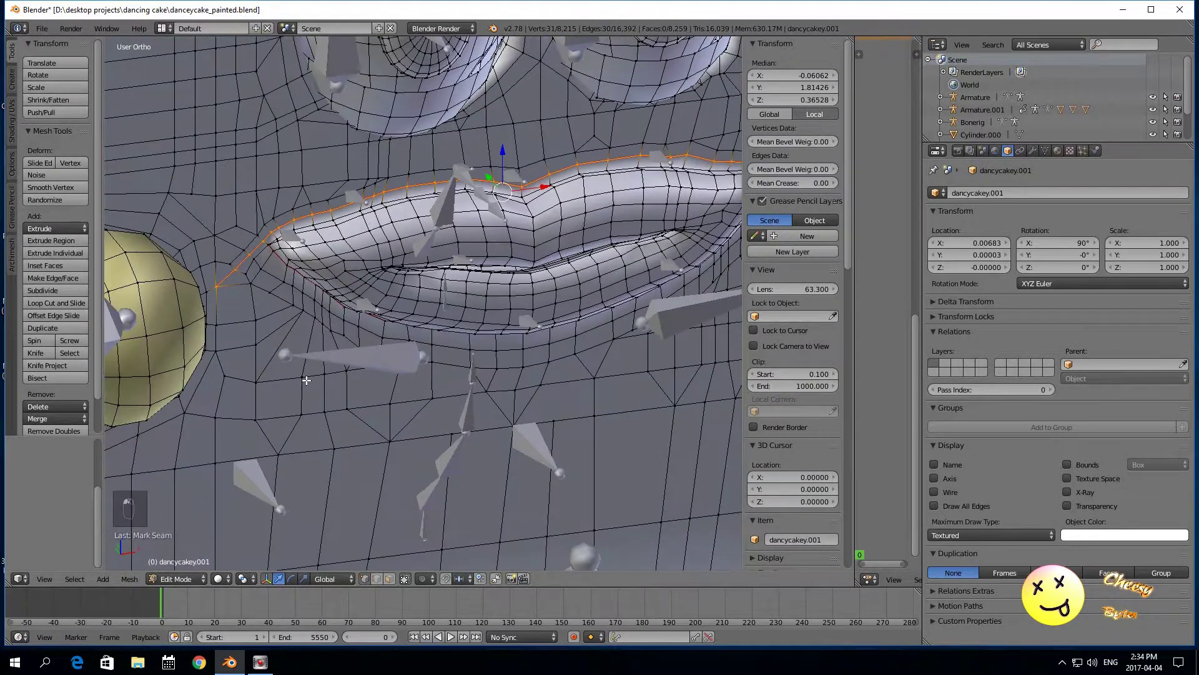
{"action": "right_click", "coordinate": [251, 254]}
{"action": "right_click", "coordinate": [261, 243], "text": "shift"}
{"action": "right_click", "coordinate": [234, 269], "text": "shift"}
{"action": "right_click", "coordinate": [220, 288], "text": "shift"}
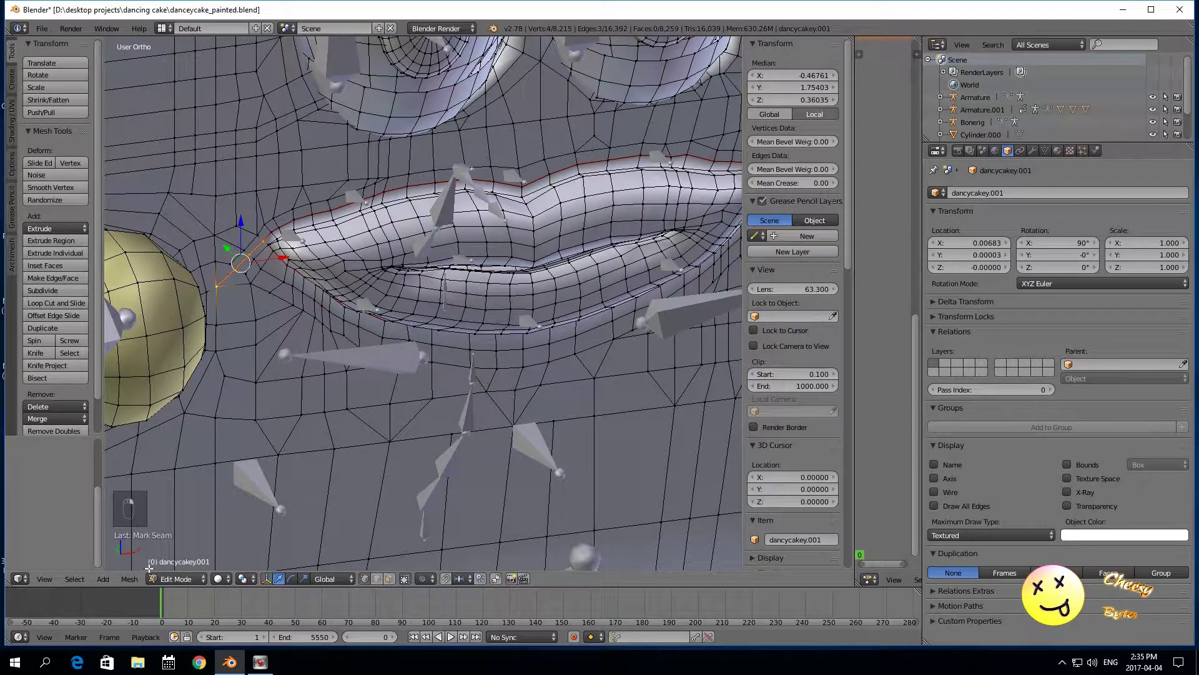
{"action": "left_click", "coordinate": [129, 578]}
{"action": "mouse_move", "coordinate": [162, 405]}
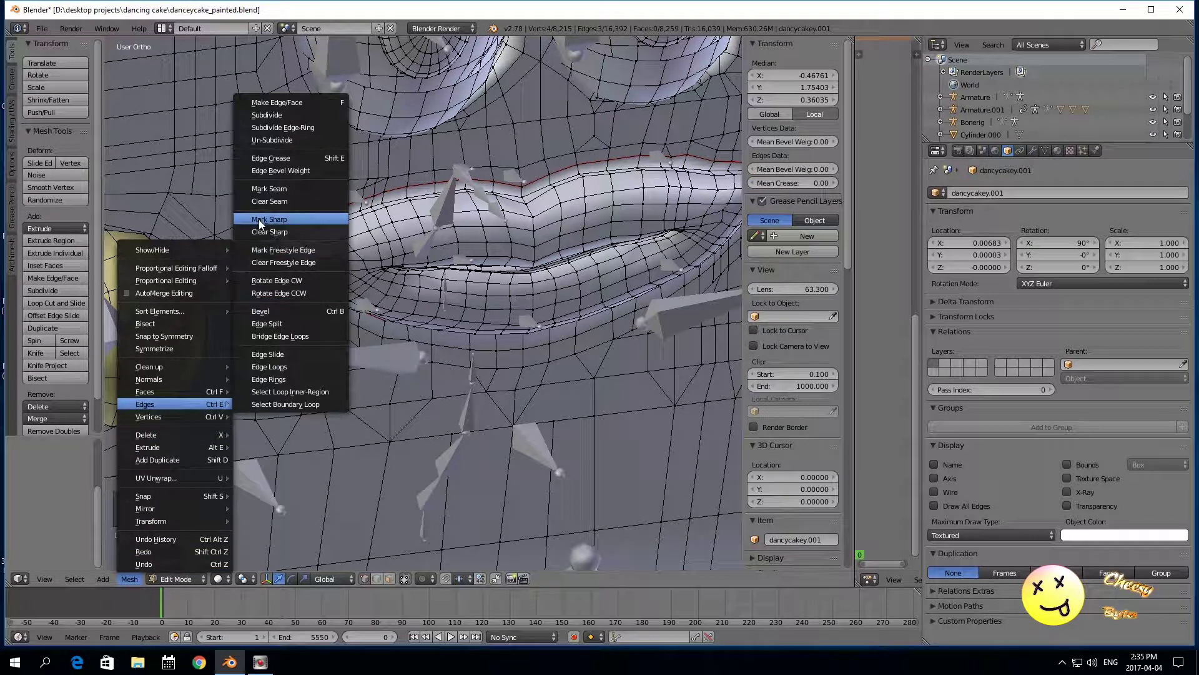
{"action": "left_click", "coordinate": [260, 188]}
Step: Mark the short edge at that mouth corner, between the upper and lower lip borders, as a seam
{"action": "scroll", "coordinate": [260, 190], "scroll_direction": "up", "scroll_amount": 3}
{"action": "right_click", "coordinate": [230, 228]}
{"action": "right_click", "coordinate": [238, 234], "text": "shift"}
{"action": "left_click", "coordinate": [129, 578]}
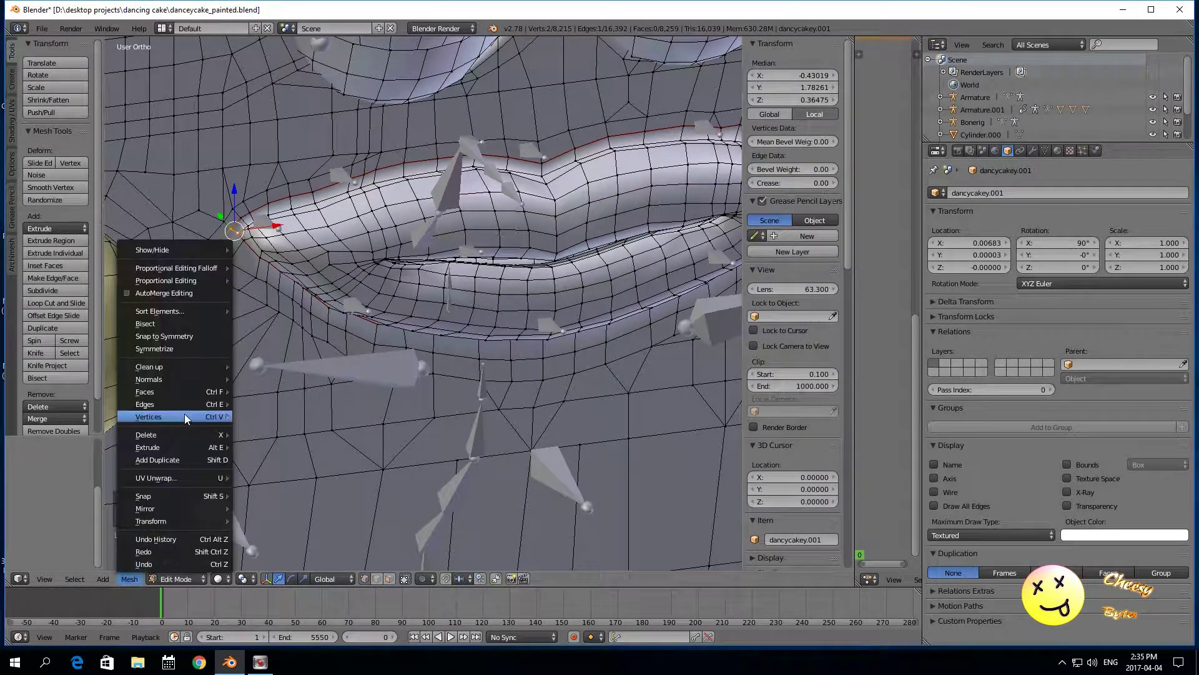
{"action": "mouse_move", "coordinate": [182, 404]}
{"action": "left_click", "coordinate": [279, 189]}
Step: Return the cake mesh to Object Mode and save the file
{"action": "scroll", "coordinate": [310, 294], "scroll_direction": "down", "scroll_amount": 4}
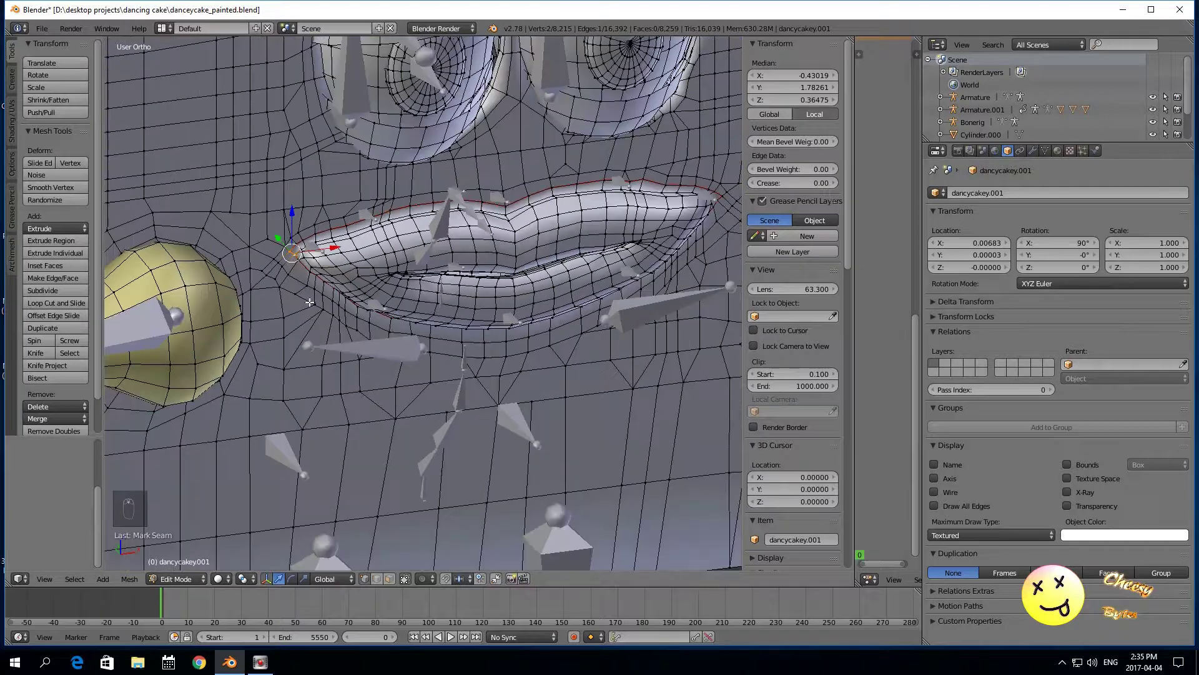
{"action": "middle_click_drag", "start_coordinate": [405, 440], "coordinate": [383, 401]}
{"action": "left_click", "coordinate": [187, 579]}
{"action": "left_click", "coordinate": [190, 564]}
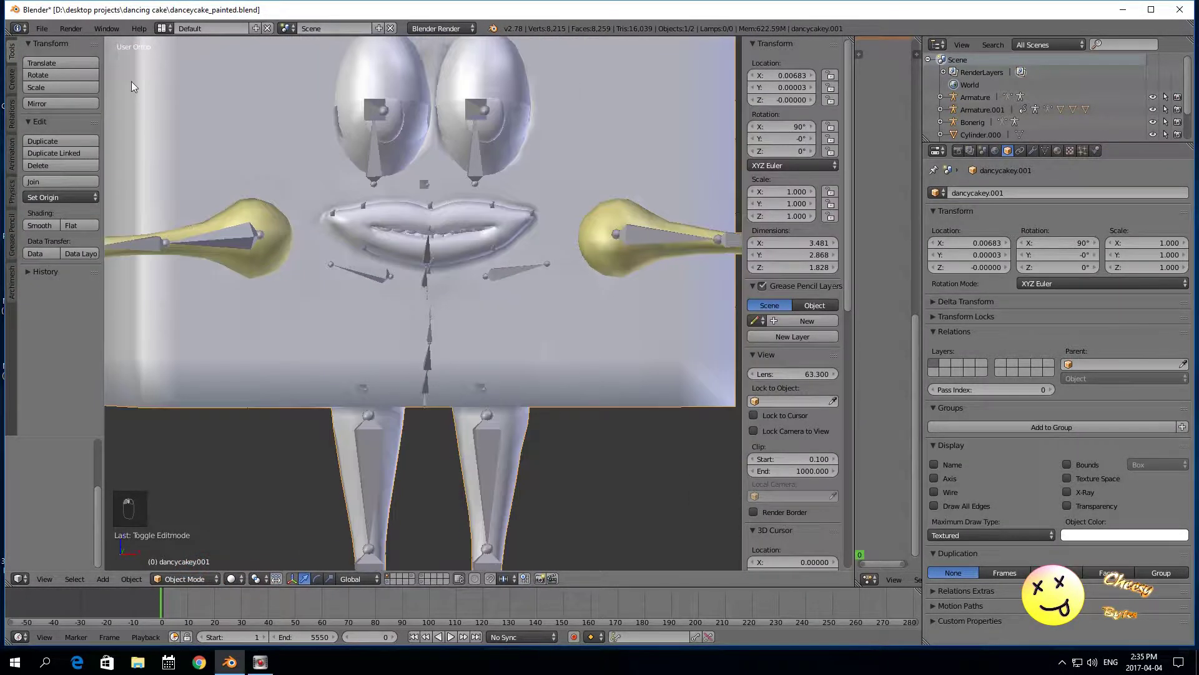
{"action": "left_click", "coordinate": [44, 30]}
{"action": "left_click", "coordinate": [76, 125]}
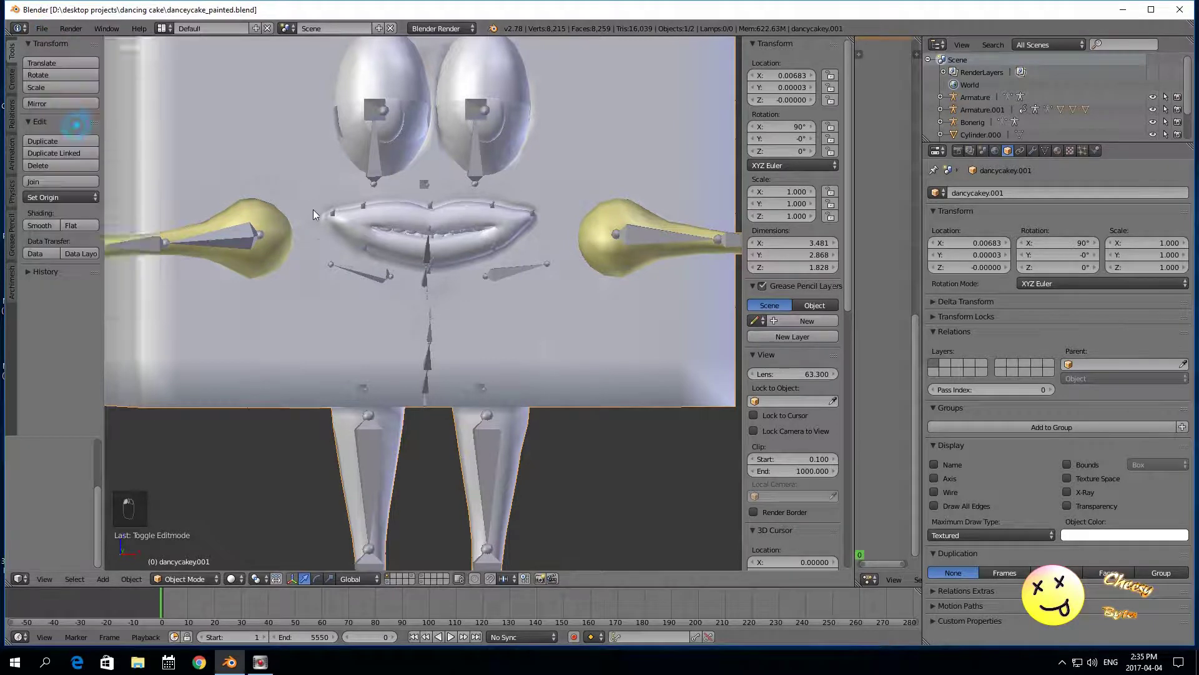
Step: Select the cake mesh and Bonerig with the armature active, and parent the mesh to it with automatic weights
{"action": "scroll", "coordinate": [347, 245], "scroll_direction": "down", "scroll_amount": 5}
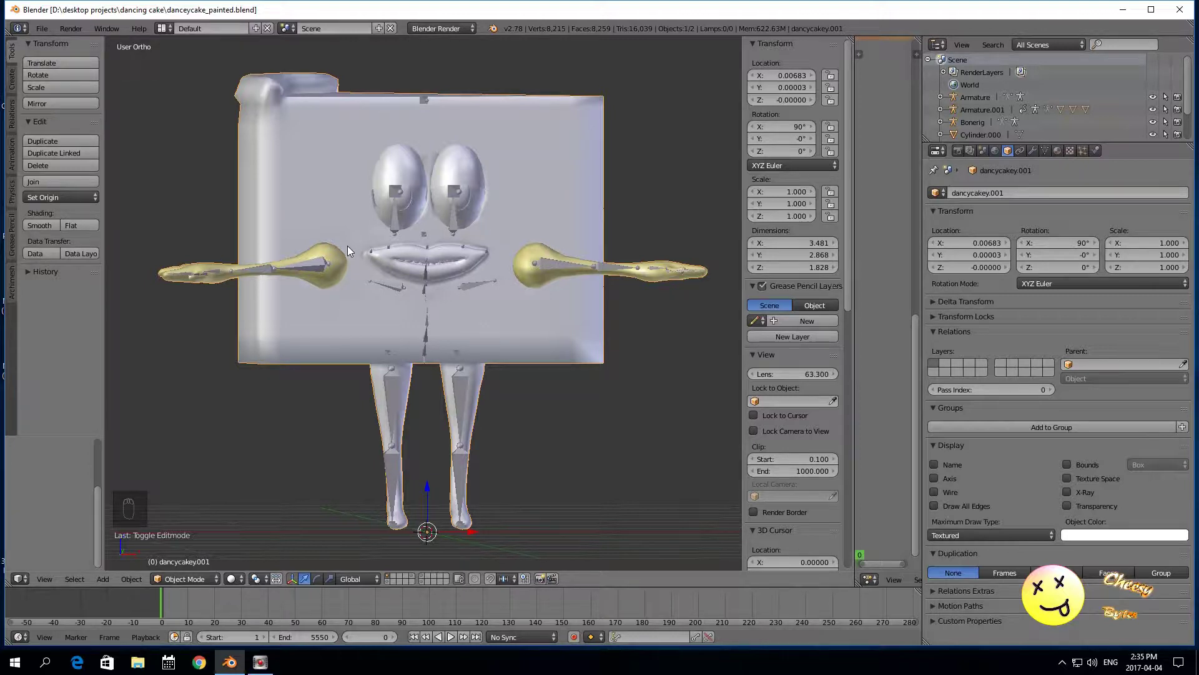
{"action": "right_click", "coordinate": [483, 283]}
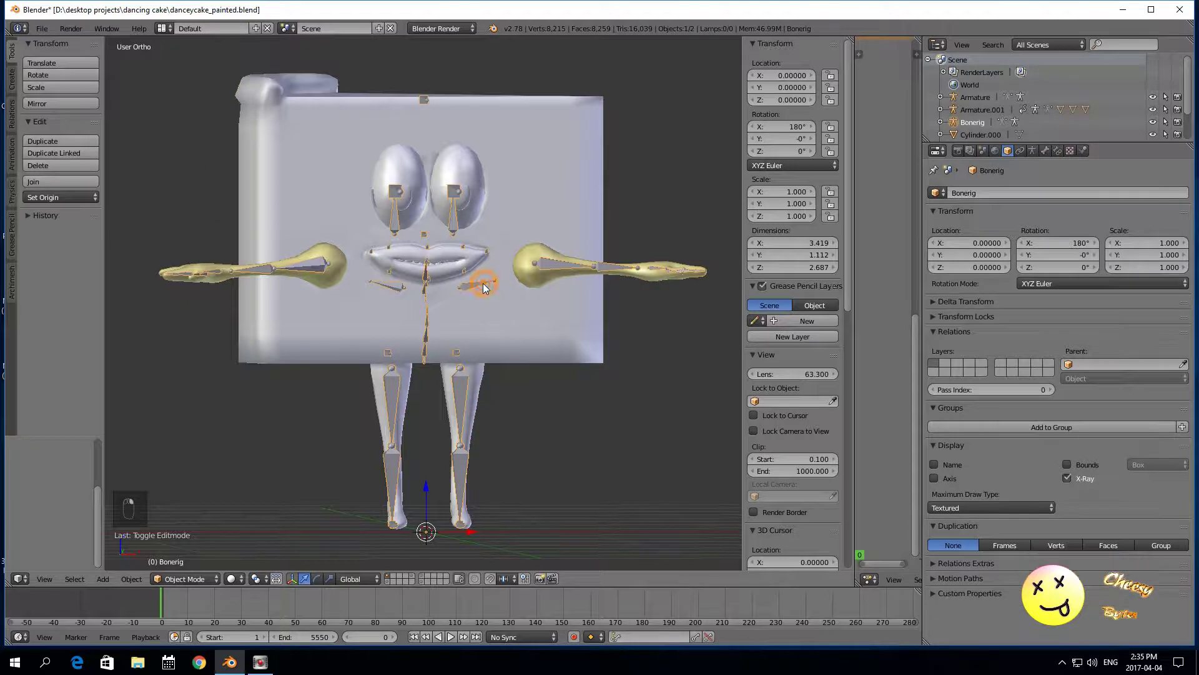
{"action": "right_click", "coordinate": [564, 201], "text": "shift"}
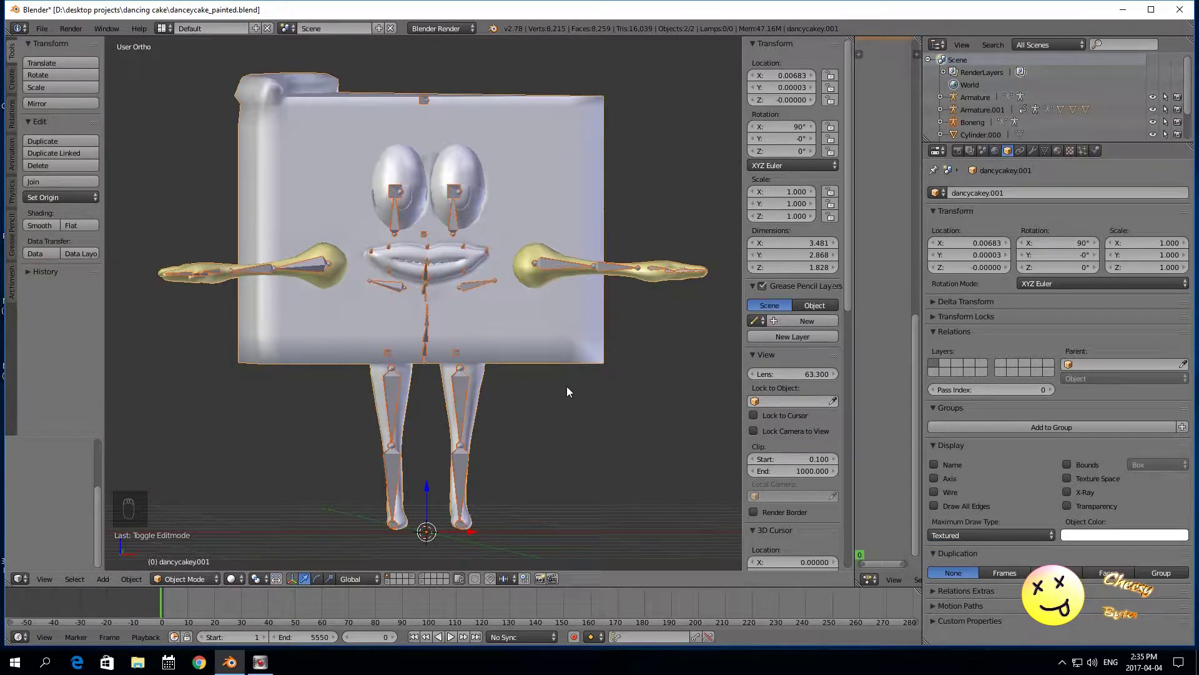
{"action": "key", "text": "ctrl+p"}
{"action": "right_click", "coordinate": [560, 264], "text": "shift"}
{"action": "key", "text": "ctrl+p"}
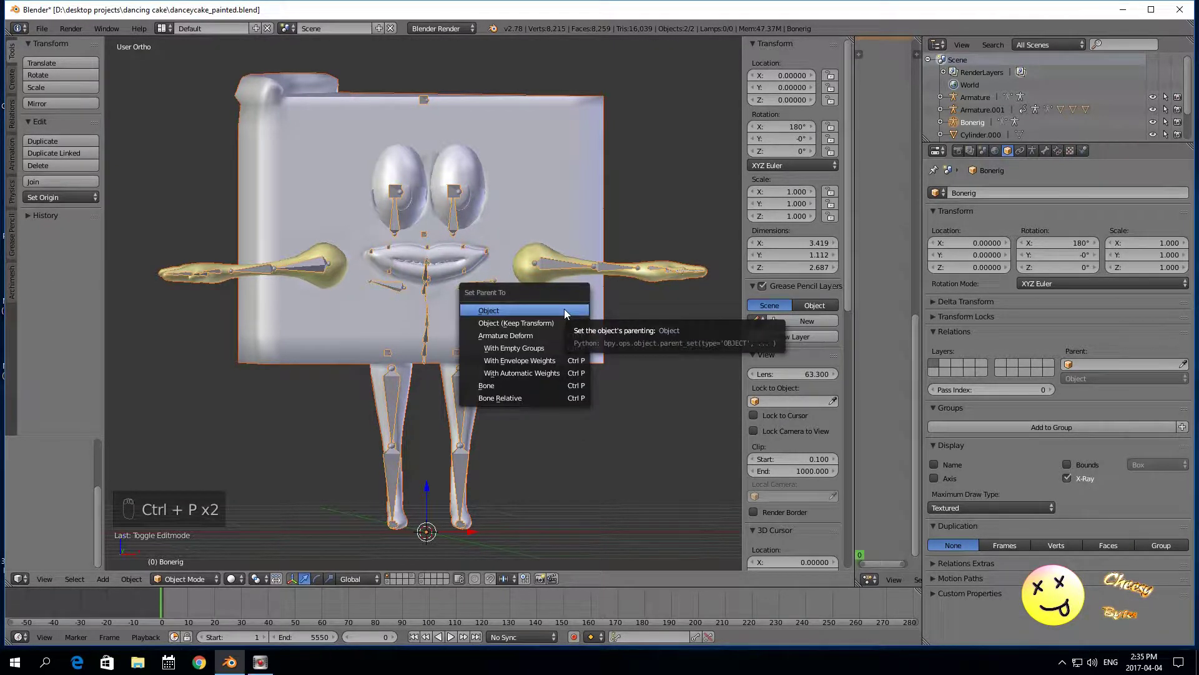
{"action": "left_click", "coordinate": [549, 374]}
{"action": "scroll", "coordinate": [544, 369], "scroll_direction": "up", "scroll_amount": 2}
{"action": "scroll", "coordinate": [525, 373], "scroll_direction": "down", "scroll_amount": 2}
{"action": "scroll", "coordinate": [426, 410], "scroll_direction": "up", "scroll_amount": 1}
{"action": "scroll", "coordinate": [580, 379], "scroll_direction": "down", "scroll_amount": 1}
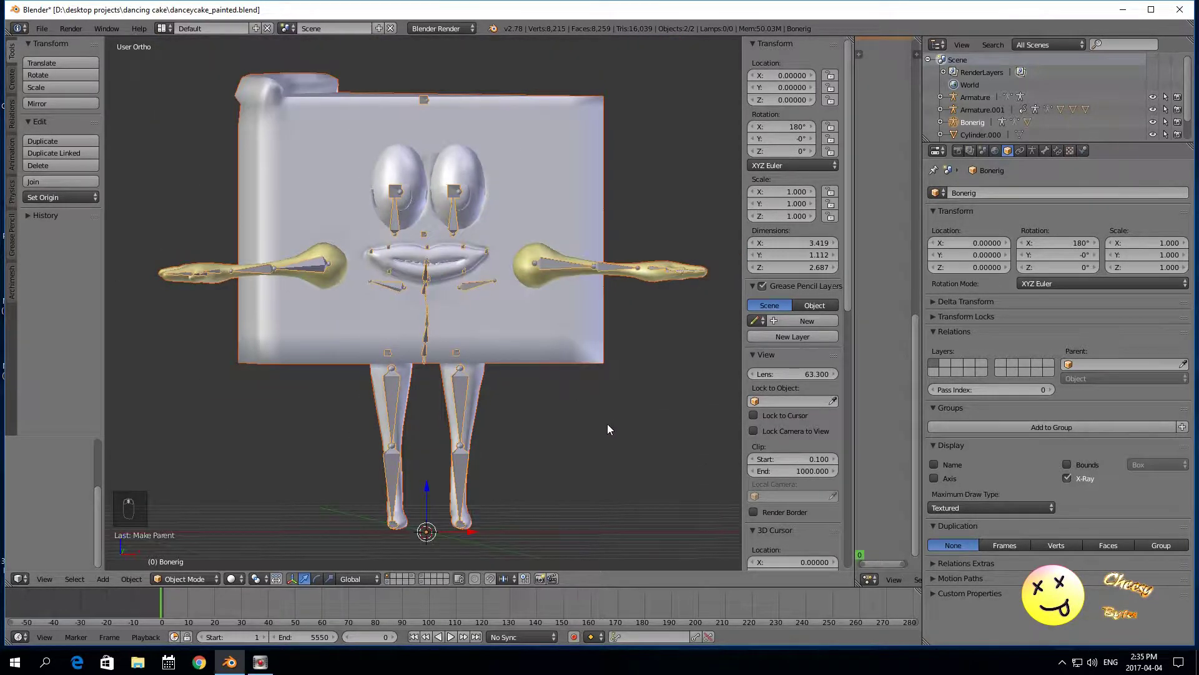
{"action": "scroll", "coordinate": [609, 428], "scroll_direction": "up", "scroll_amount": 1}
{"action": "scroll", "coordinate": [598, 428], "scroll_direction": "down", "scroll_amount": 1}
{"action": "scroll", "coordinate": [484, 194], "scroll_direction": "up", "scroll_amount": 1}
{"action": "scroll", "coordinate": [511, 285], "scroll_direction": "down", "scroll_amount": 1}
{"action": "scroll", "coordinate": [537, 268], "scroll_direction": "up", "scroll_amount": 1}
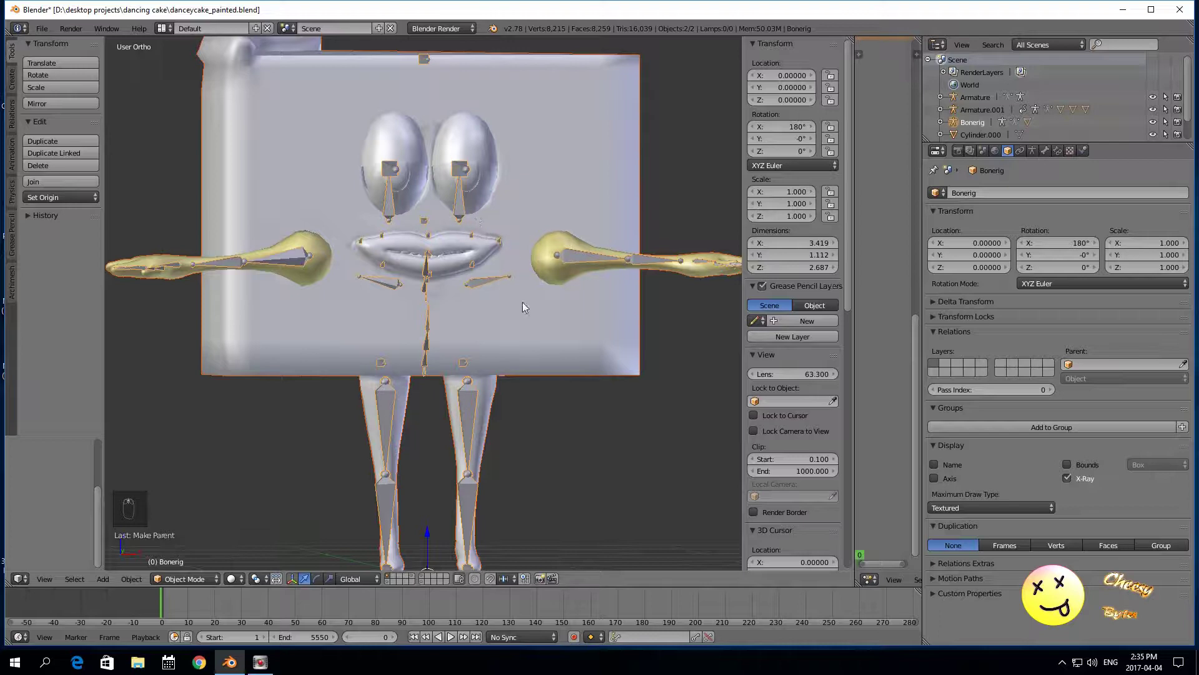
Step: Repeat the automatic-weights parenting of the cake to Bonerig, and select only the cake mesh
{"action": "key", "text": "ctrl+p"}
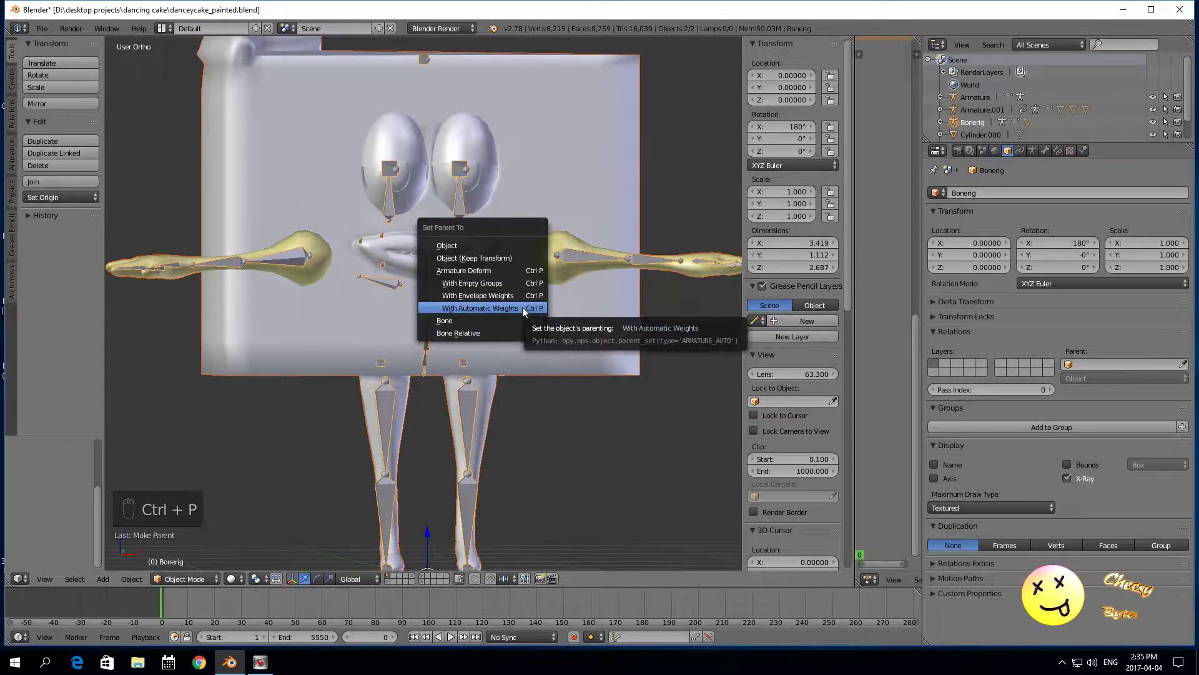
{"action": "left_click", "coordinate": [522, 306]}
{"action": "right_click", "coordinate": [632, 144]}
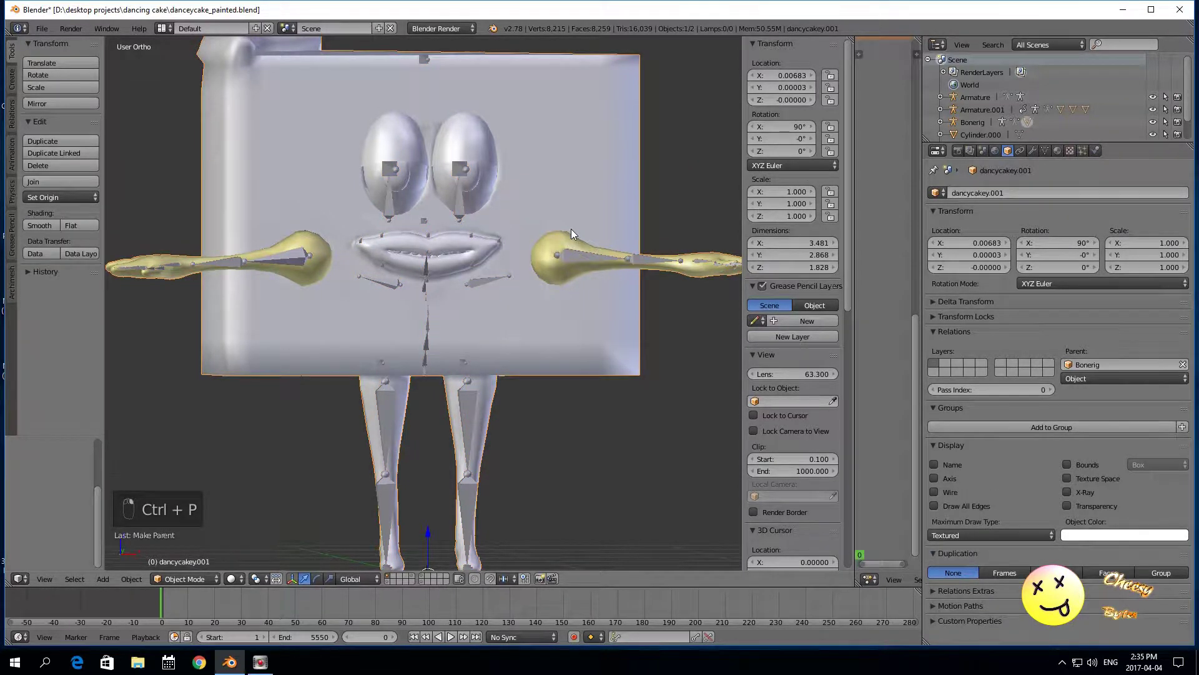
{"action": "scroll", "coordinate": [571, 230], "scroll_direction": "down", "scroll_amount": 2}
{"action": "scroll", "coordinate": [571, 229], "scroll_direction": "up", "scroll_amount": 1}
{"action": "scroll", "coordinate": [531, 253], "scroll_direction": "up", "scroll_amount": 1}
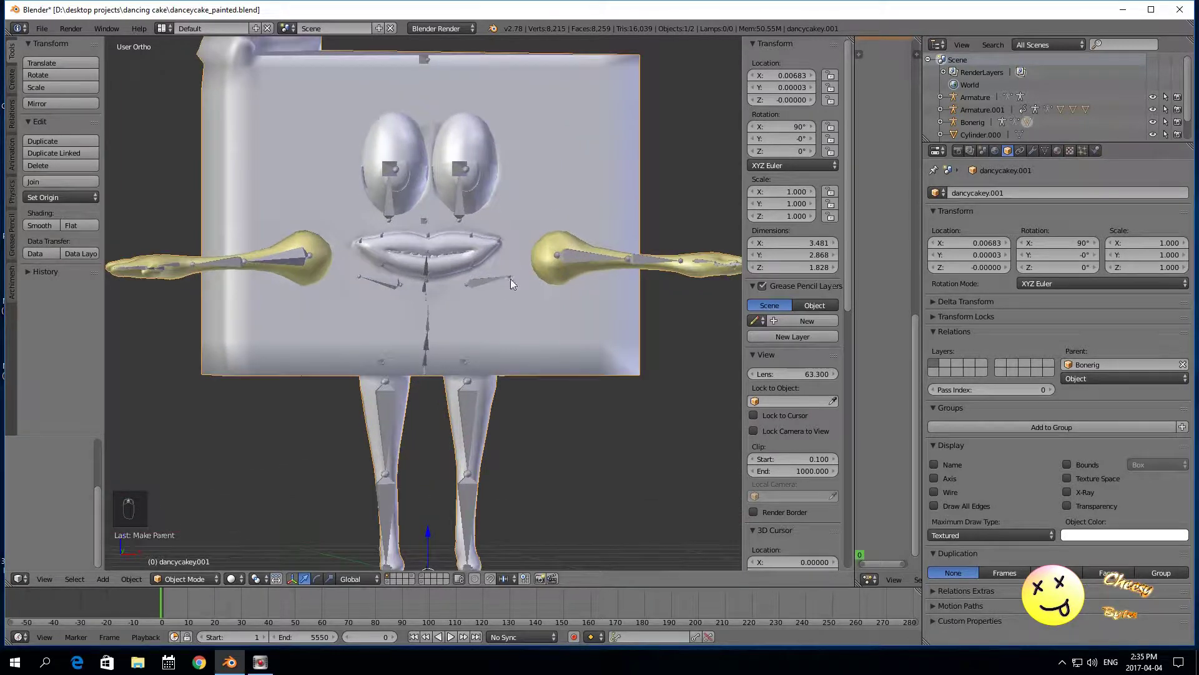
{"action": "scroll", "coordinate": [525, 306], "scroll_direction": "down", "scroll_amount": 2}
{"action": "scroll", "coordinate": [506, 407], "scroll_direction": "up", "scroll_amount": 1}
{"action": "scroll", "coordinate": [505, 413], "scroll_direction": "up", "scroll_amount": 2}
{"action": "scroll", "coordinate": [288, 435], "scroll_direction": "down", "scroll_amount": 2}
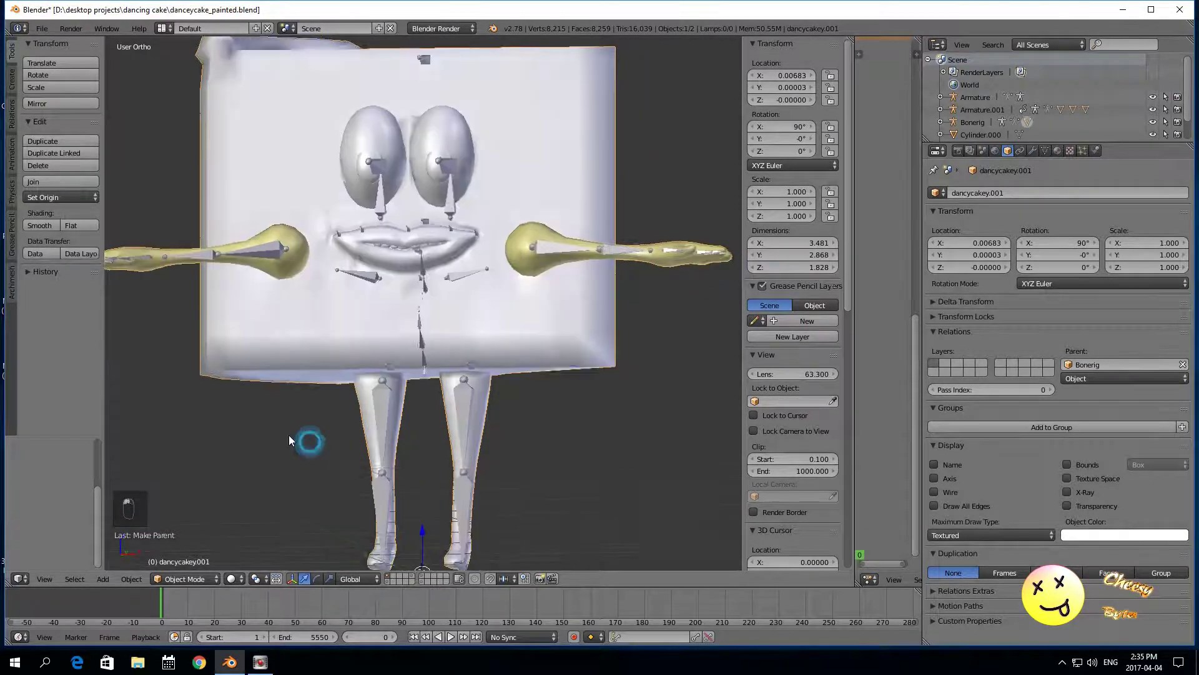
{"action": "scroll", "coordinate": [312, 435], "scroll_direction": "down", "scroll_amount": 1}
{"action": "scroll", "coordinate": [533, 280], "scroll_direction": "up", "scroll_amount": 1}
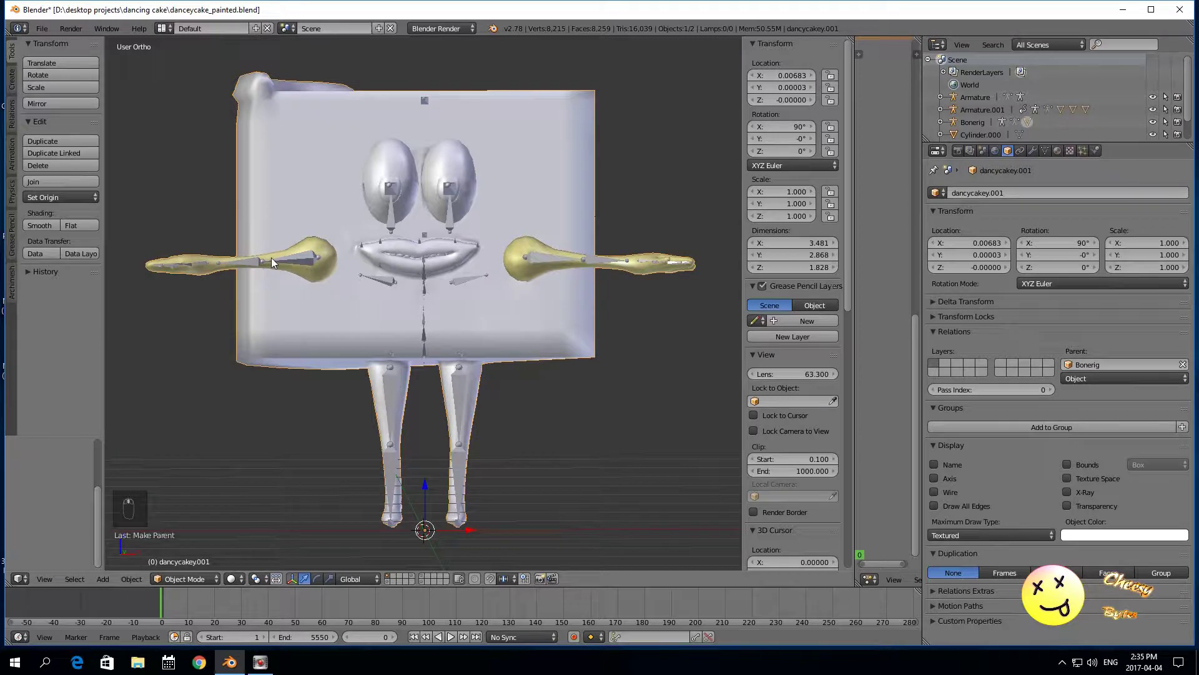
{"action": "scroll", "coordinate": [273, 258], "scroll_direction": "up", "scroll_amount": 1}
{"action": "scroll", "coordinate": [281, 281], "scroll_direction": "down", "scroll_amount": 2}
{"action": "mouse_move", "coordinate": [262, 414]}
{"action": "middle_mouse_down"}
{"action": "mouse_move", "coordinate": [281, 480]}
{"action": "mouse_move", "coordinate": [266, 425]}
{"action": "mouse_move", "coordinate": [343, 423]}
{"action": "mouse_move", "coordinate": [268, 428]}
{"action": "mouse_move", "coordinate": [278, 423]}
{"action": "middle_mouse_up"}
{"action": "scroll", "coordinate": [331, 307], "scroll_direction": "up", "scroll_amount": 2}
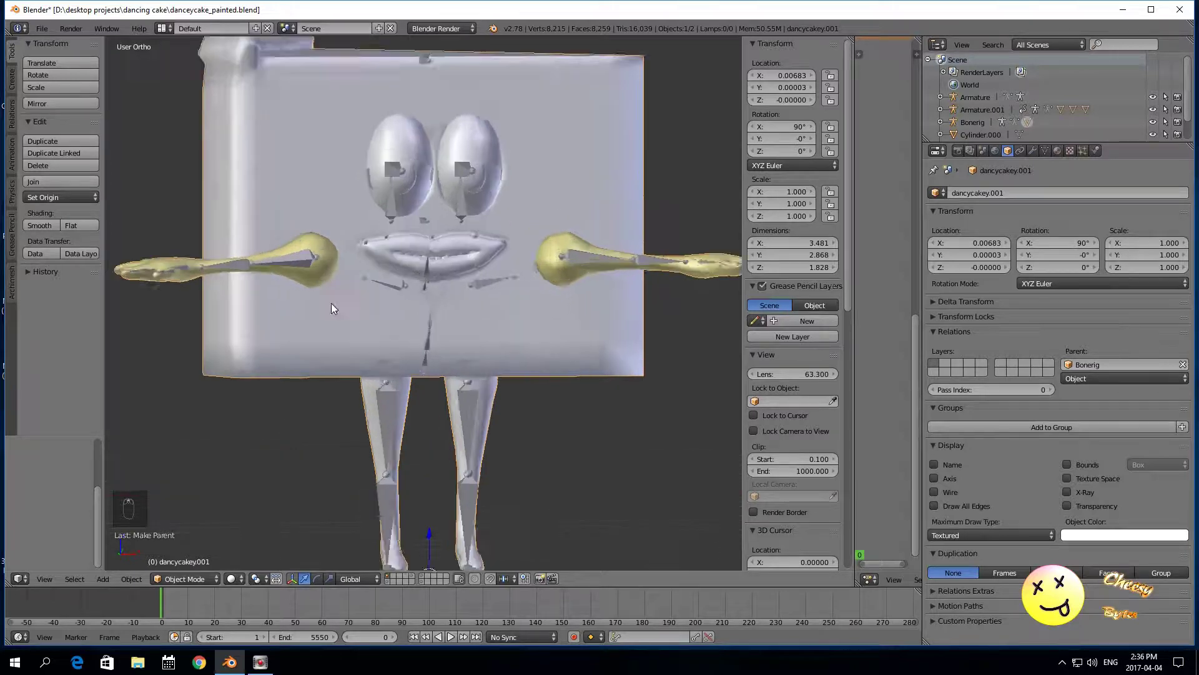
{"action": "scroll", "coordinate": [283, 376], "scroll_direction": "down", "scroll_amount": 3}
{"action": "mouse_move", "coordinate": [275, 414]}
{"action": "middle_mouse_down"}
{"action": "mouse_move", "coordinate": [270, 404]}
{"action": "mouse_move", "coordinate": [395, 408]}
{"action": "mouse_move", "coordinate": [275, 419]}
{"action": "mouse_move", "coordinate": [278, 393]}
{"action": "mouse_move", "coordinate": [383, 387]}
{"action": "mouse_move", "coordinate": [556, 402]}
{"action": "mouse_move", "coordinate": [555, 423]}
{"action": "mouse_move", "coordinate": [276, 418]}
{"action": "middle_mouse_up"}
{"action": "scroll", "coordinate": [272, 414], "scroll_direction": "up", "scroll_amount": 3}
{"action": "scroll", "coordinate": [295, 420], "scroll_direction": "down", "scroll_amount": 2}
{"action": "scroll", "coordinate": [276, 417], "scroll_direction": "up", "scroll_amount": 3}
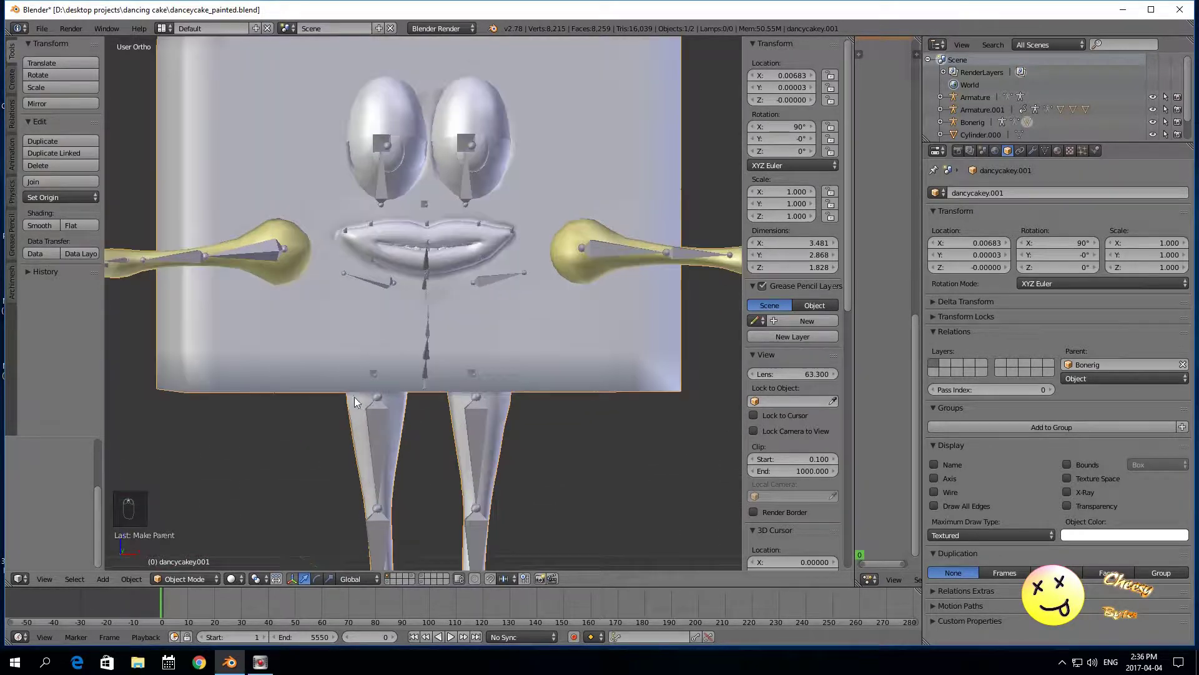
{"action": "scroll", "coordinate": [425, 348], "scroll_direction": "down", "scroll_amount": 2}
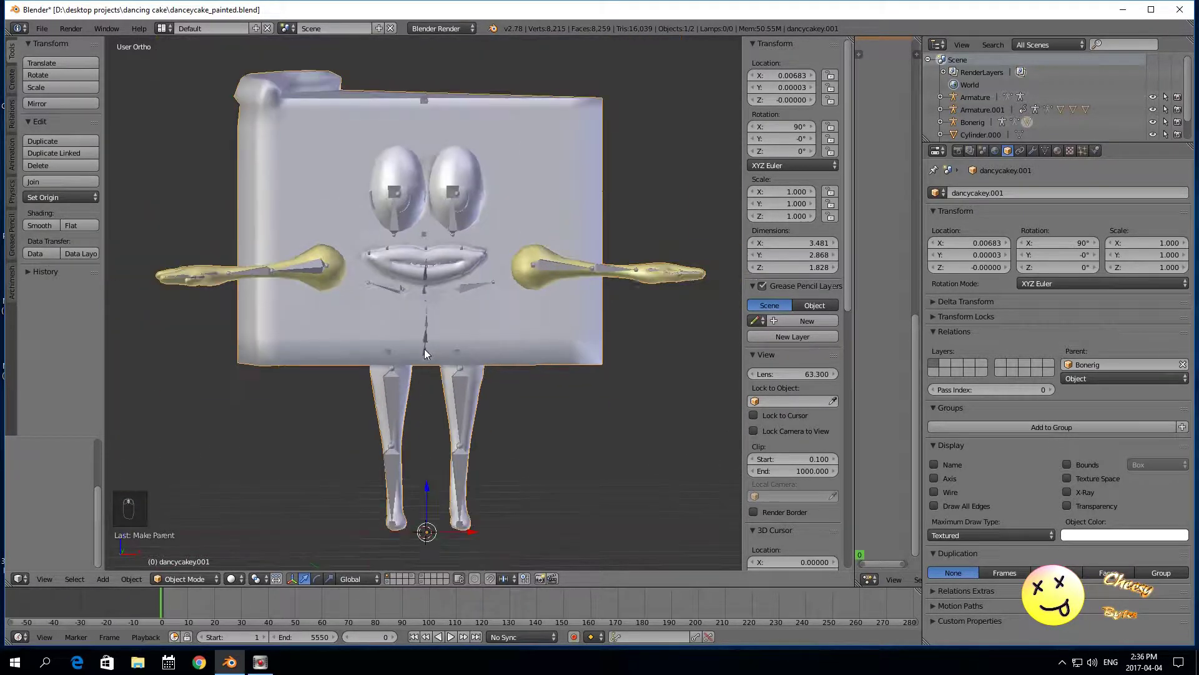
Step: Bring up the cake mesh's vertex groups and switch the mesh to Weight Paint mode
{"action": "left_click", "coordinate": [185, 576]}
{"action": "left_click", "coordinate": [183, 549]}
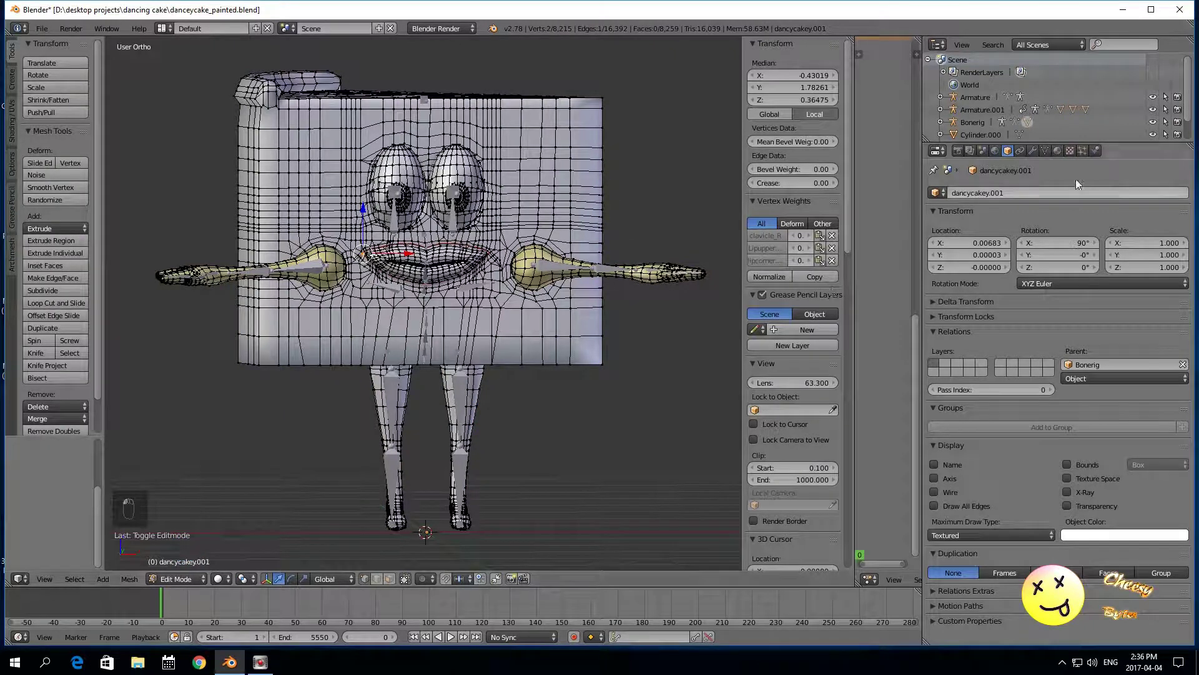
{"action": "left_click", "coordinate": [1044, 151]}
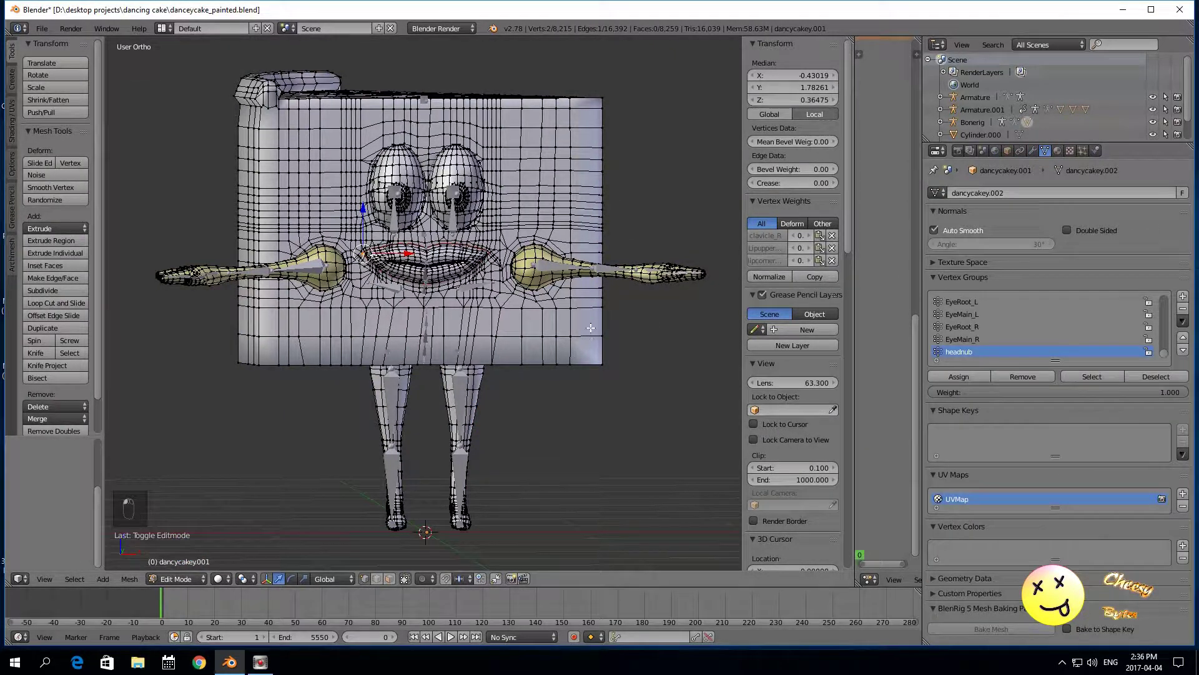
{"action": "left_click", "coordinate": [189, 579]}
{"action": "left_click", "coordinate": [191, 507]}
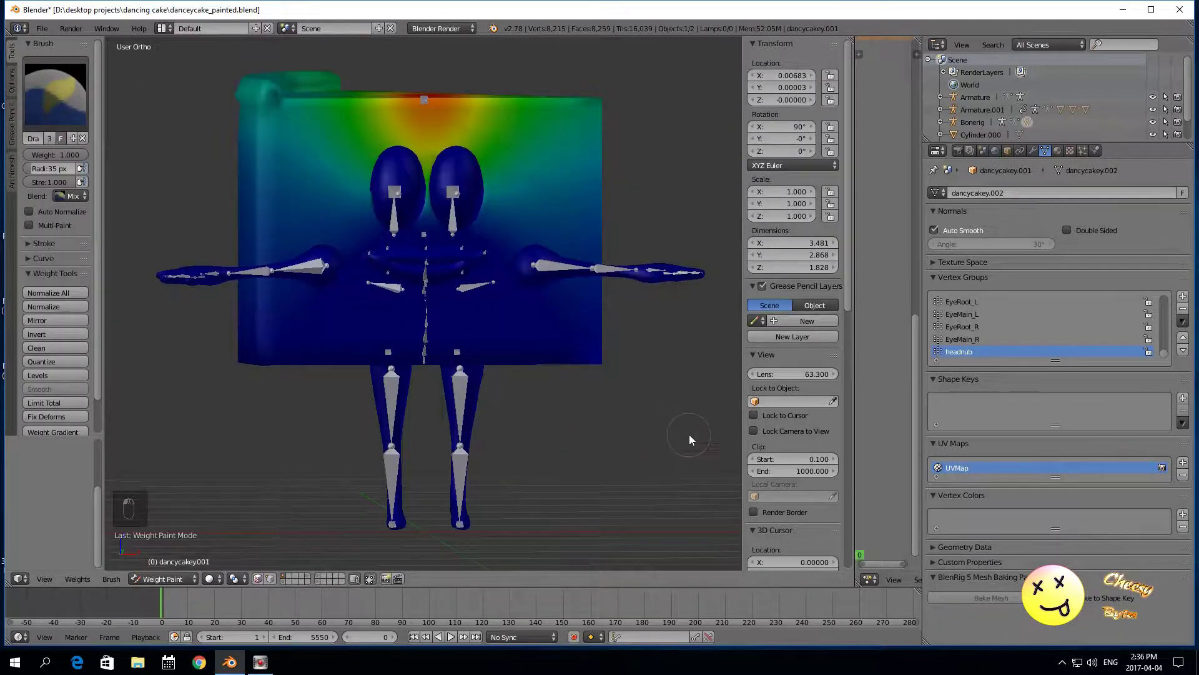
{"action": "scroll", "coordinate": [674, 428], "scroll_direction": "down", "scroll_amount": 1}
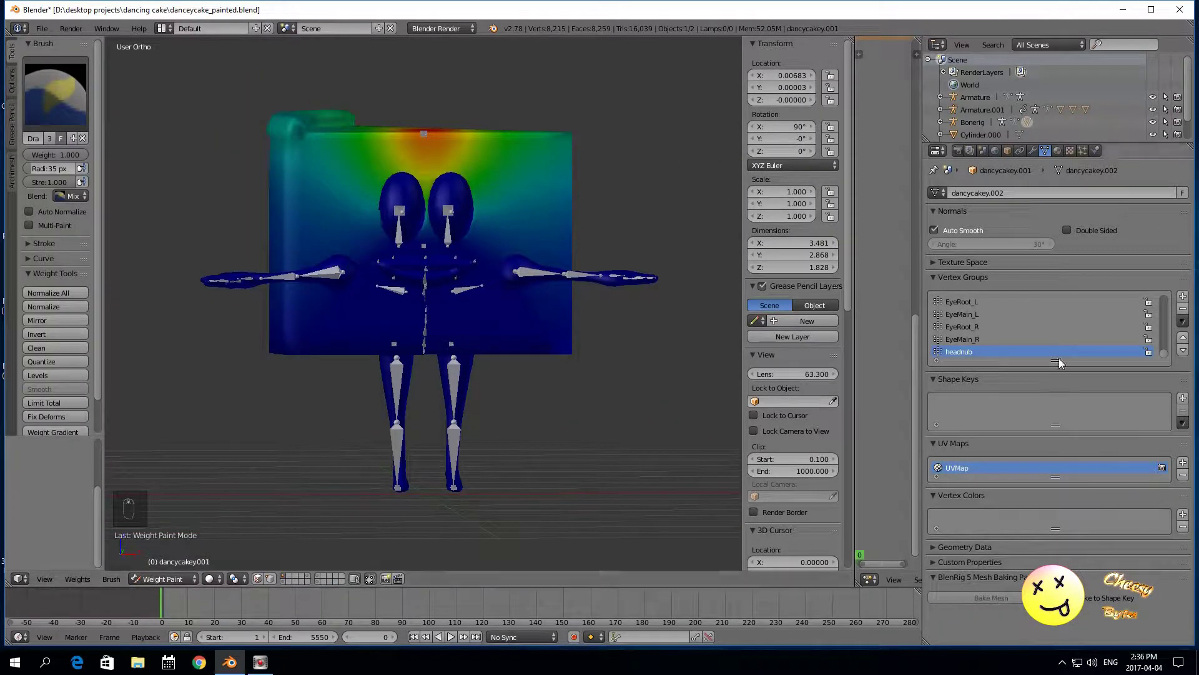
Step: Check the weights of the eye vertex groups, from EyeMain_R and EyeRoot_R through EyeMain_L and EyeRoot_L to Eyes
{"action": "left_click", "coordinate": [961, 341]}
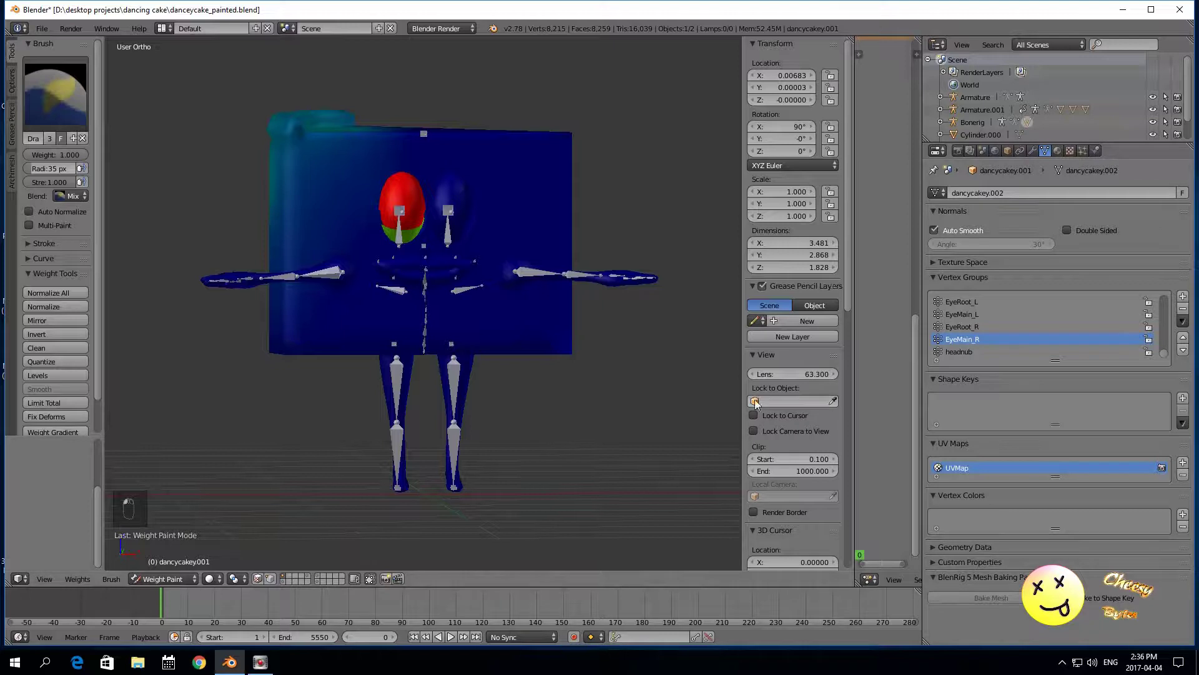
{"action": "left_click", "coordinate": [969, 328]}
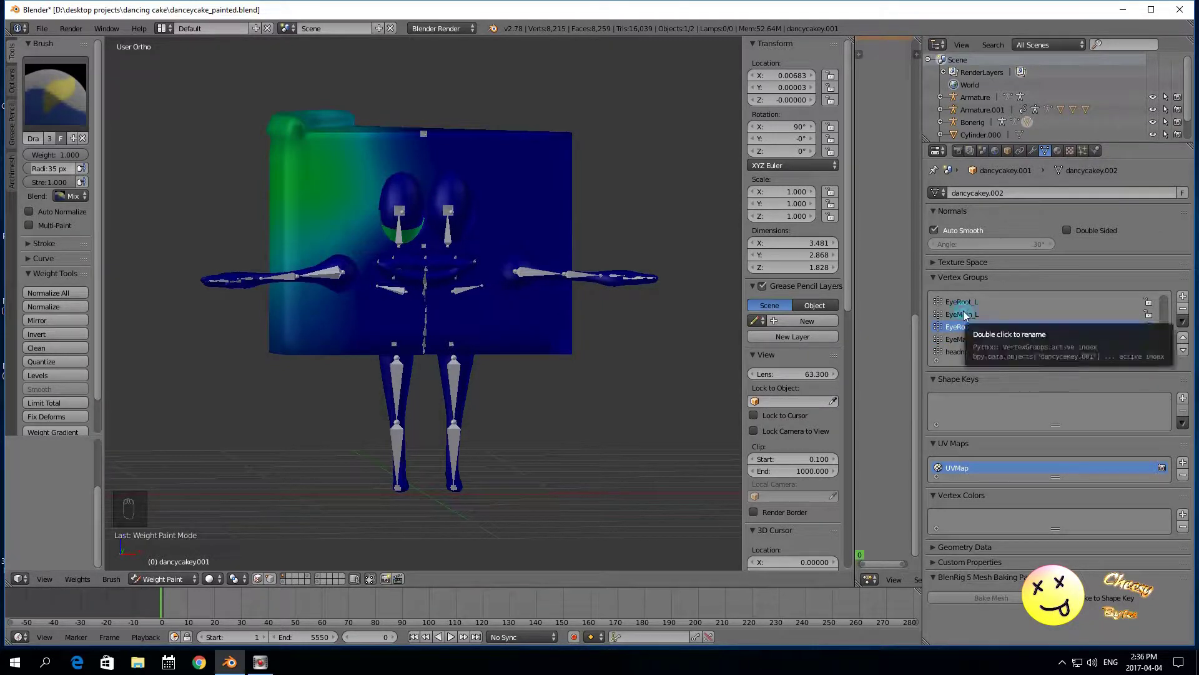
{"action": "left_click", "coordinate": [963, 314]}
{"action": "left_click", "coordinate": [960, 302]}
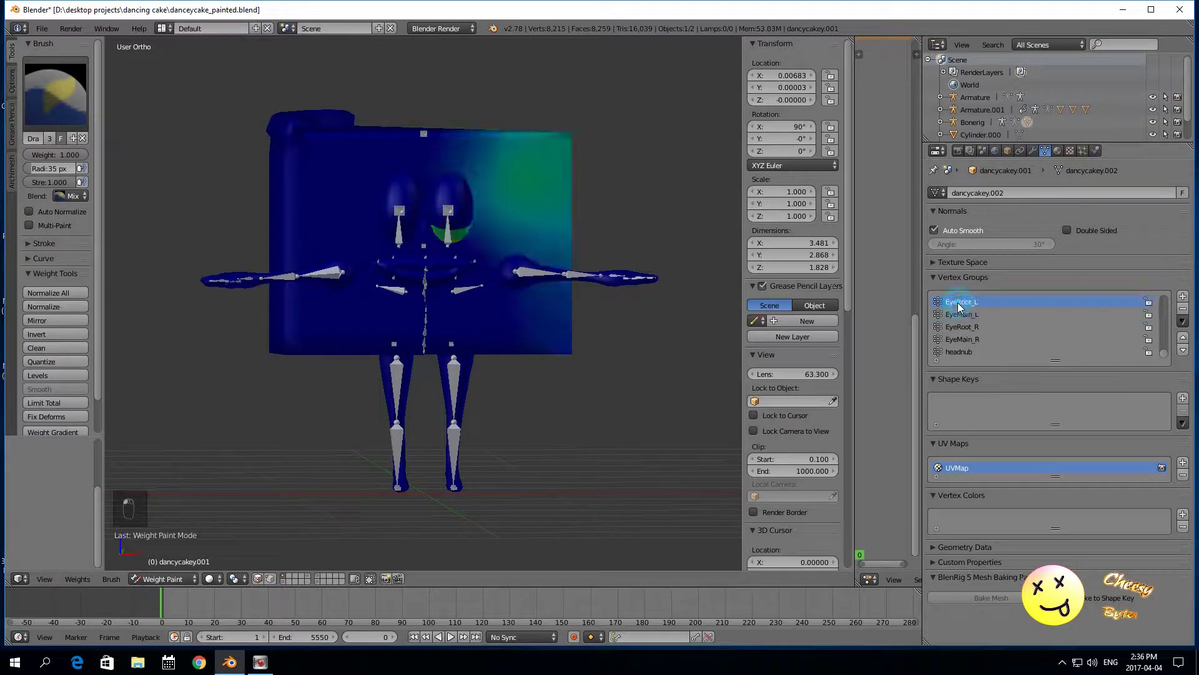
{"action": "scroll", "coordinate": [959, 306], "scroll_direction": "up", "scroll_amount": 1}
{"action": "left_click", "coordinate": [956, 303]}
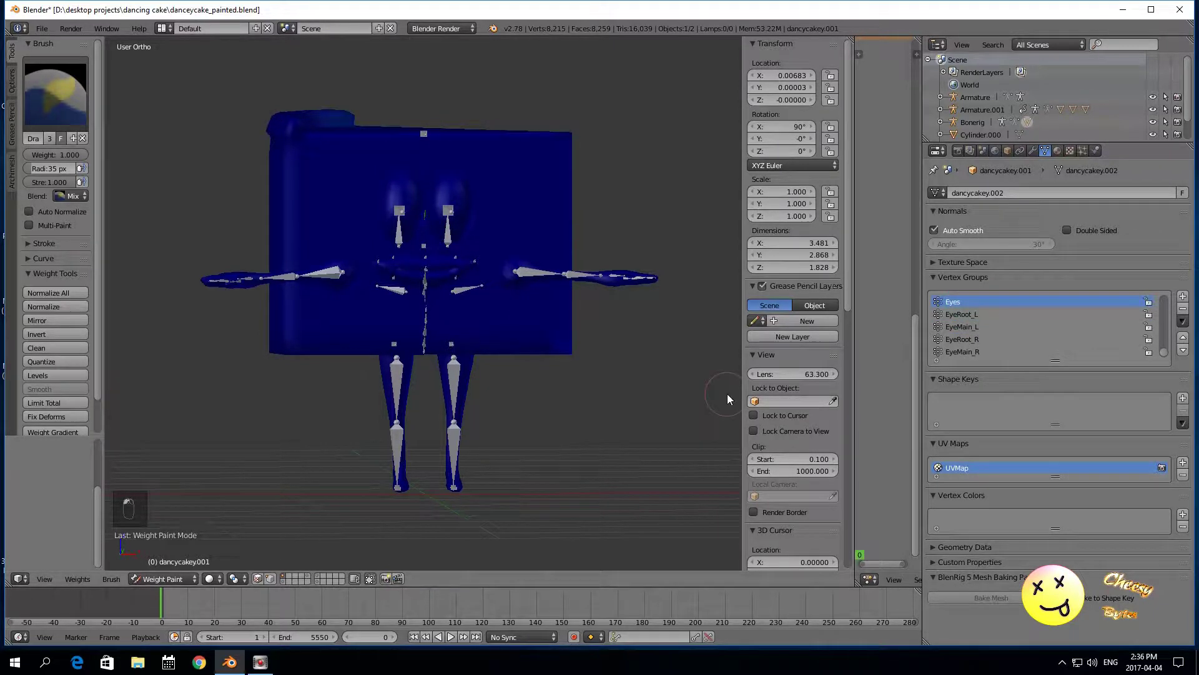
Step: Examine the weights of the tongue vertex groups and of several groups between them and the right arm groups
{"action": "scroll", "coordinate": [966, 324], "scroll_direction": "up", "scroll_amount": 2}
{"action": "left_click", "coordinate": [968, 316]}
{"action": "left_click", "coordinate": [964, 303]}
{"action": "scroll", "coordinate": [959, 316], "scroll_direction": "up", "scroll_amount": 2}
{"action": "scroll", "coordinate": [957, 318], "scroll_direction": "up", "scroll_amount": 5}
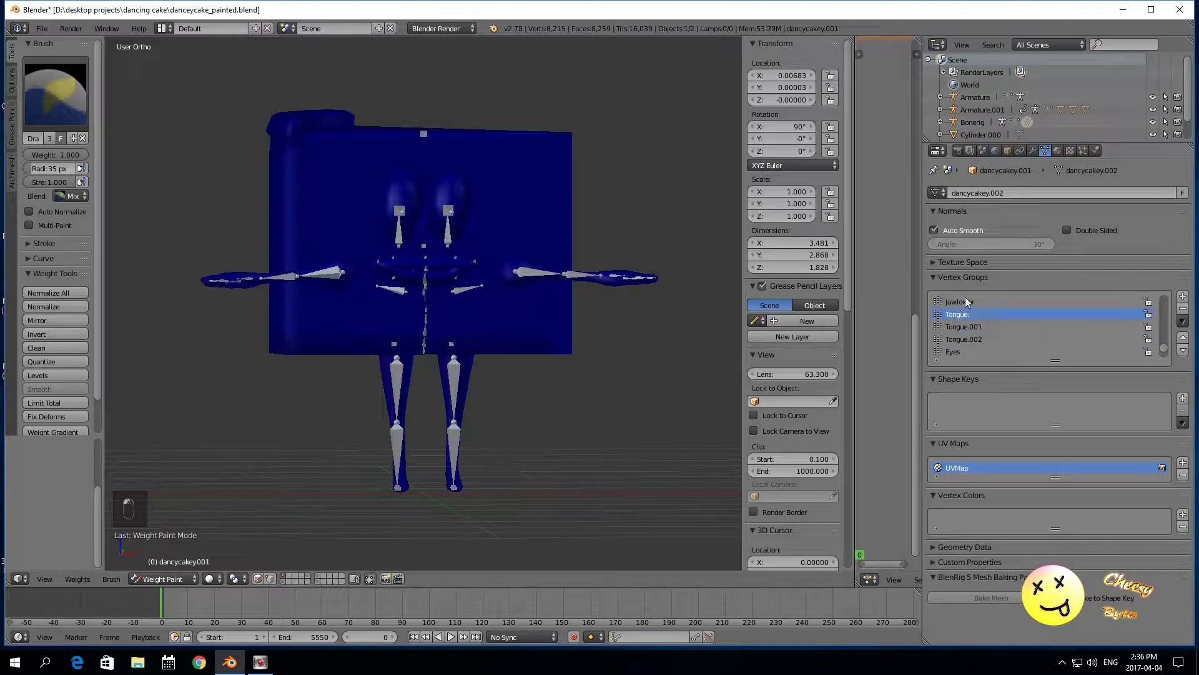
{"action": "scroll", "coordinate": [966, 330], "scroll_direction": "up", "scroll_amount": 10}
{"action": "scroll", "coordinate": [972, 326], "scroll_direction": "down", "scroll_amount": 2}
{"action": "left_click", "coordinate": [971, 328]}
{"action": "left_click", "coordinate": [962, 317]}
{"action": "left_click", "coordinate": [957, 302]}
{"action": "left_click", "coordinate": [954, 339]}
Step: Check the right arm's weights in the Upperarm_R, Forearm_R and clavicle_R vertex groups
{"action": "scroll", "coordinate": [968, 342], "scroll_direction": "up", "scroll_amount": 7}
{"action": "left_click", "coordinate": [970, 314]}
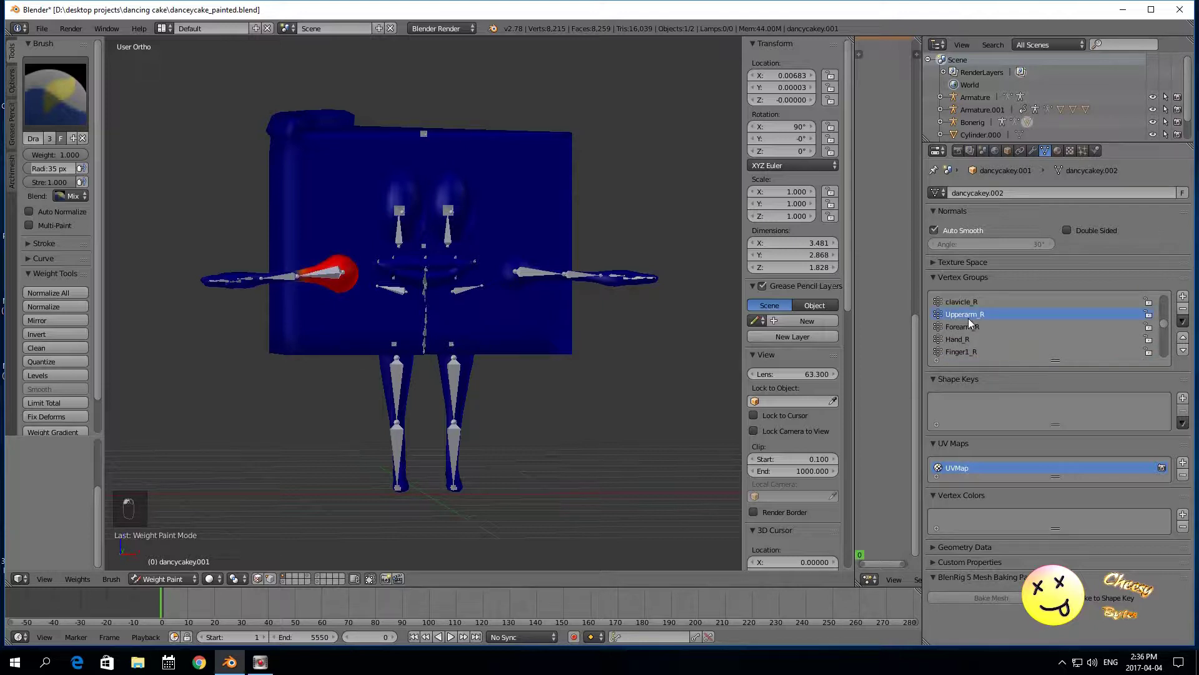
{"action": "left_click", "coordinate": [960, 340]}
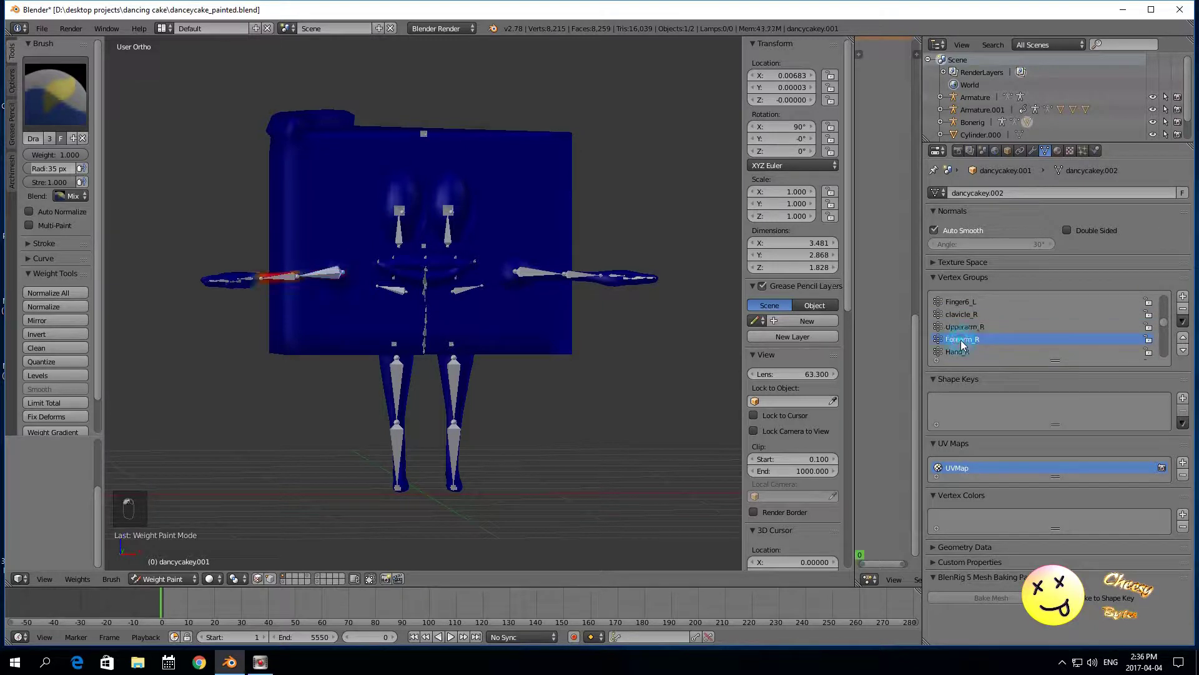
{"action": "left_click", "coordinate": [964, 315]}
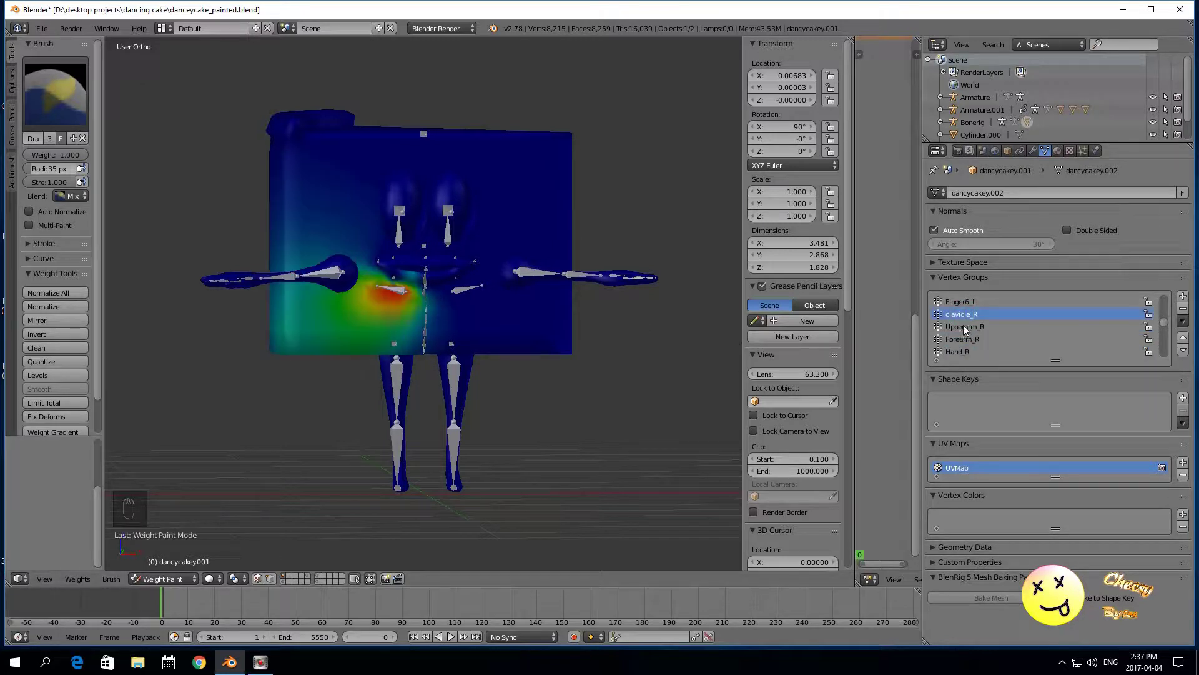
Step: Review the weights of the left hand's finger vertex groups, working from Finger6_L back to Finger1_L
{"action": "left_click", "coordinate": [958, 302]}
{"action": "scroll", "coordinate": [966, 317], "scroll_direction": "up", "scroll_amount": 1}
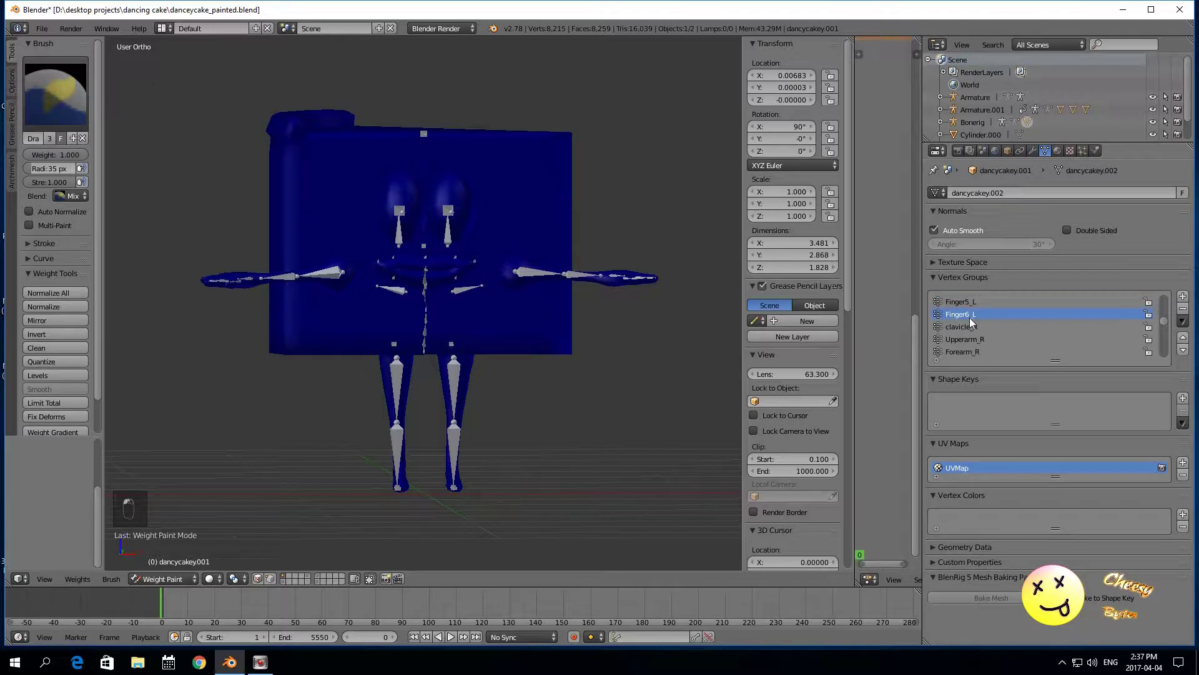
{"action": "scroll", "coordinate": [960, 321], "scroll_direction": "up", "scroll_amount": 1}
{"action": "left_click", "coordinate": [960, 316]}
{"action": "left_click", "coordinate": [960, 302]}
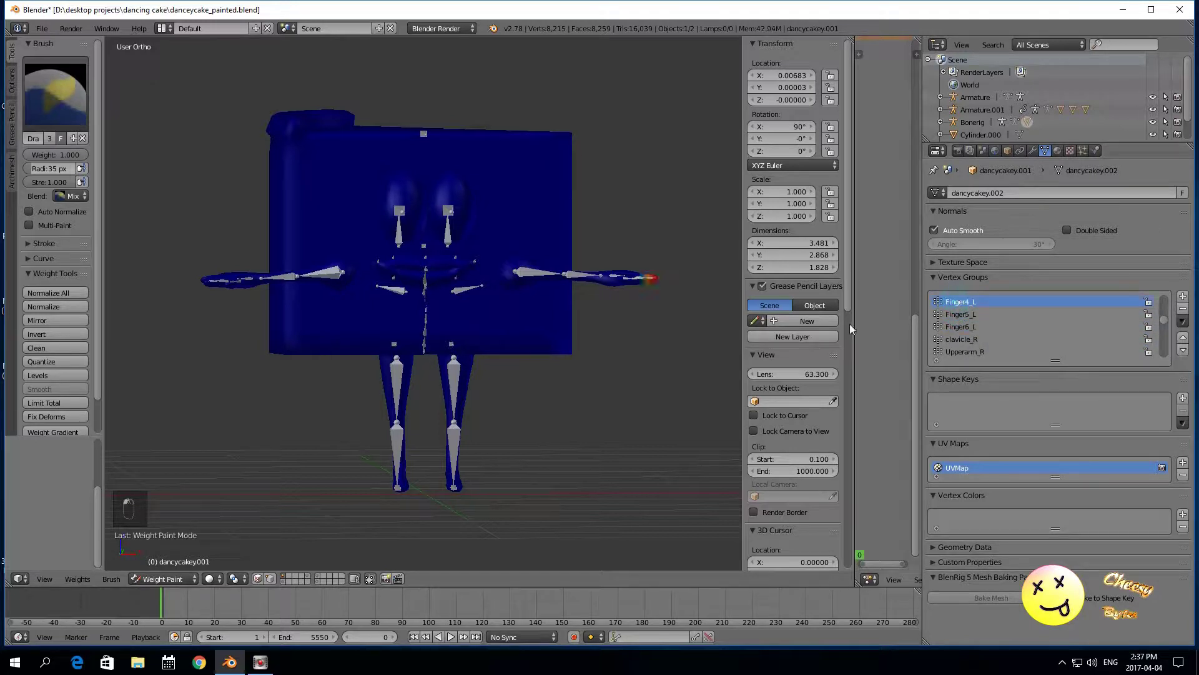
{"action": "scroll", "coordinate": [962, 312], "scroll_direction": "up", "scroll_amount": 1}
{"action": "left_click", "coordinate": [957, 303]}
{"action": "scroll", "coordinate": [962, 317], "scroll_direction": "up", "scroll_amount": 2}
{"action": "left_click", "coordinate": [960, 315]}
{"action": "left_click", "coordinate": [960, 303]}
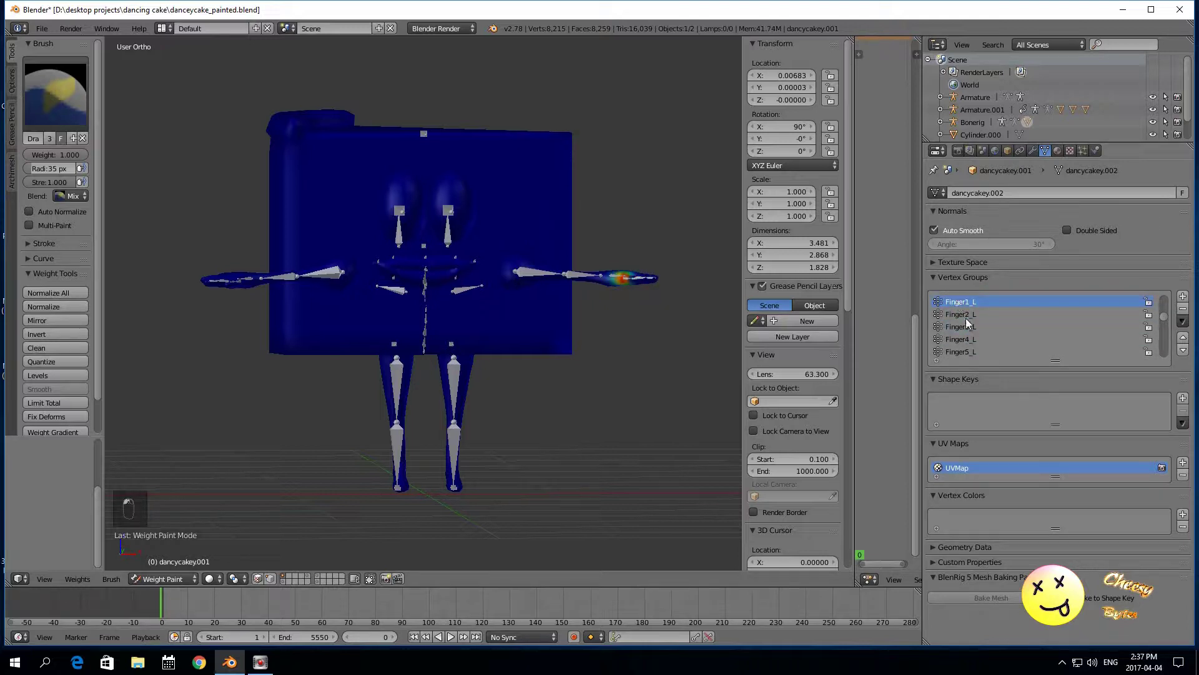
Step: Inspect the weights of the left arm groups Hand_L, Forearm_L, Upperarm_L and clavicle_L, and of spine2
{"action": "scroll", "coordinate": [965, 319], "scroll_direction": "up", "scroll_amount": 3}
{"action": "left_click", "coordinate": [961, 326]}
{"action": "left_click", "coordinate": [961, 316]}
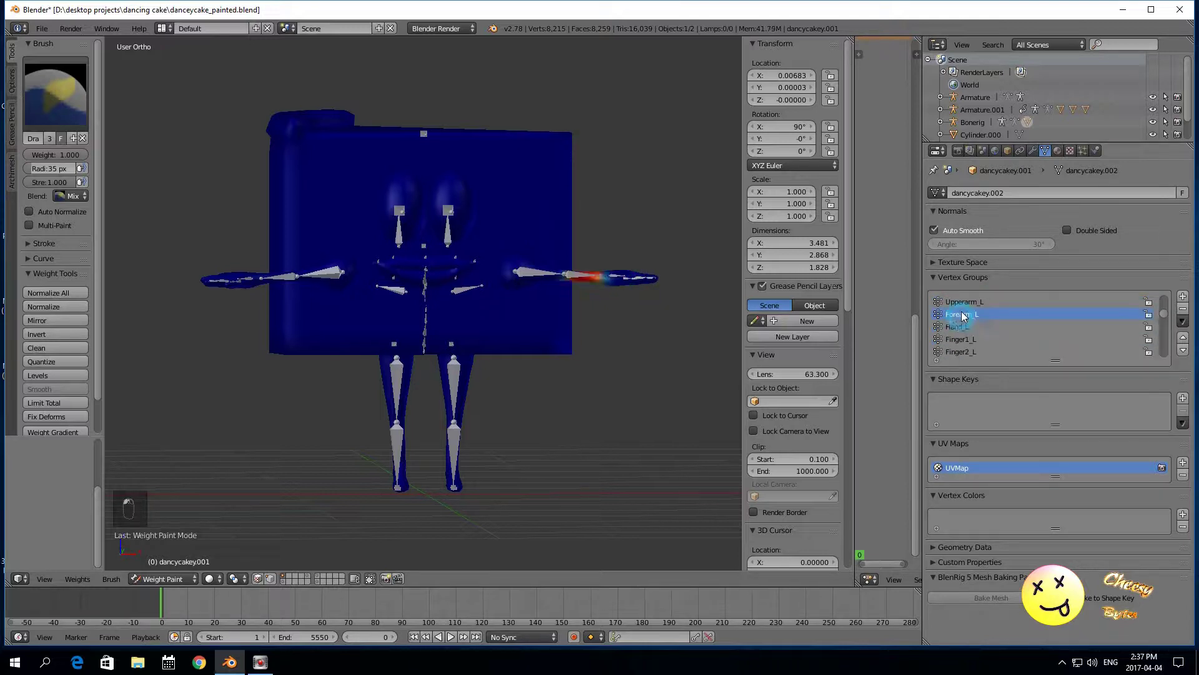
{"action": "left_click", "coordinate": [962, 301]}
{"action": "scroll", "coordinate": [968, 316], "scroll_direction": "up", "scroll_amount": 1}
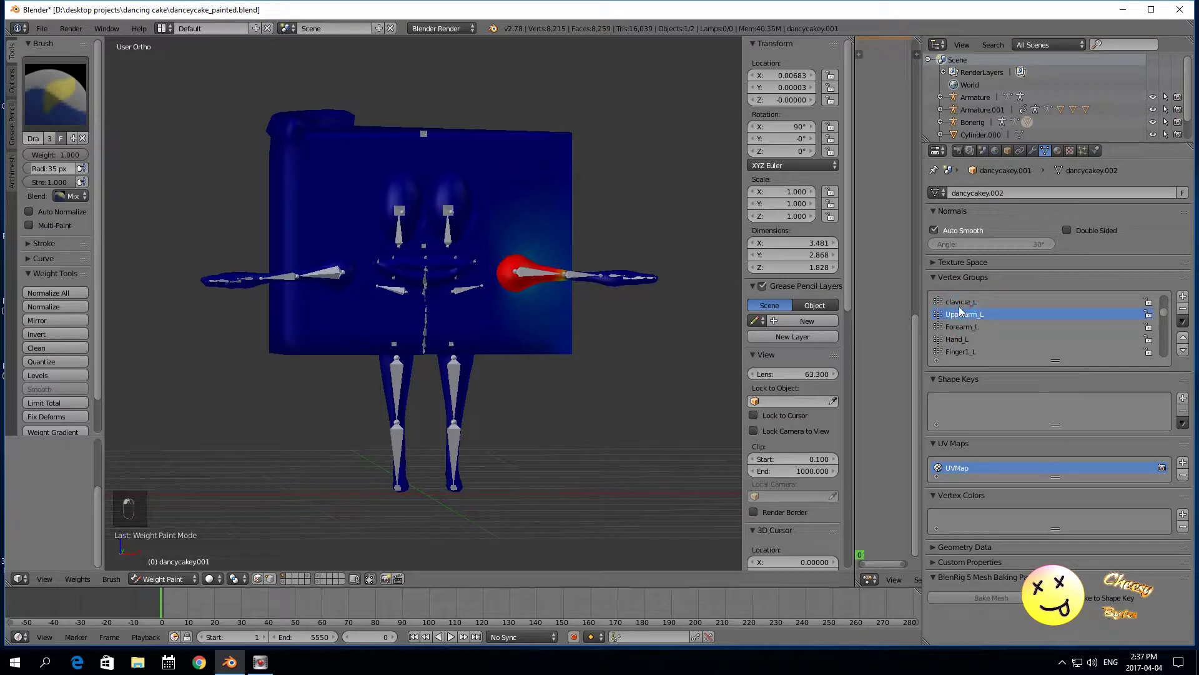
{"action": "left_click", "coordinate": [961, 302]}
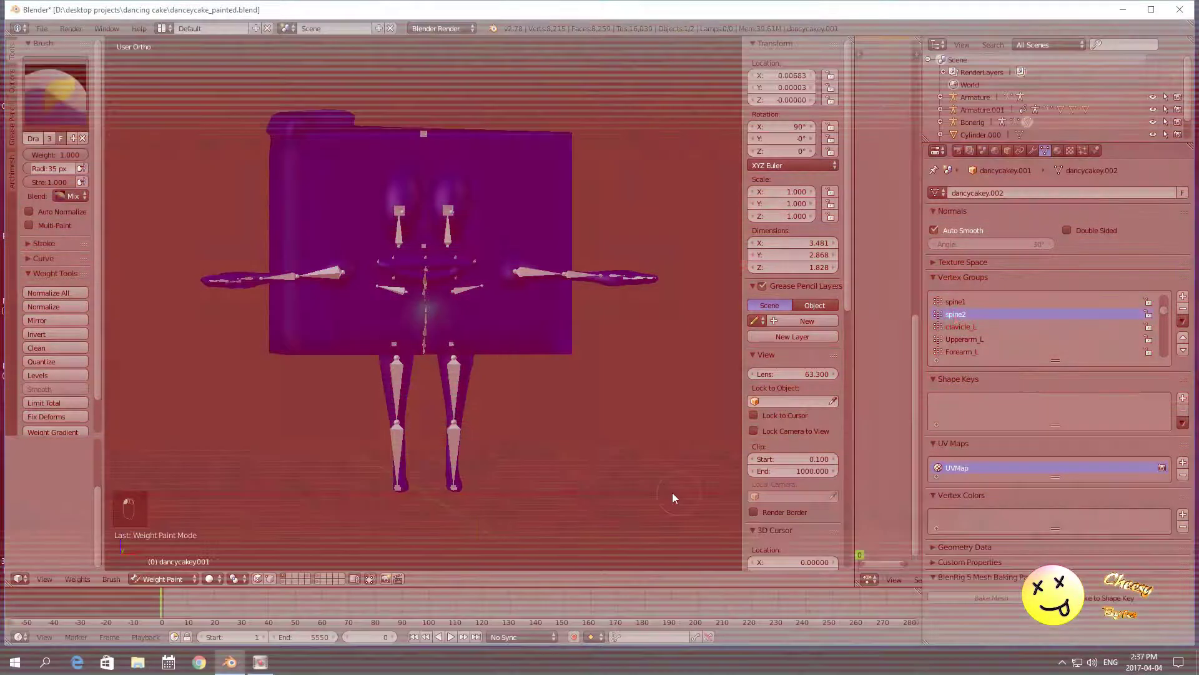
{"action": "scroll", "coordinate": [955, 316], "scroll_direction": "up", "scroll_amount": 2}
{"action": "left_click", "coordinate": [955, 314]}
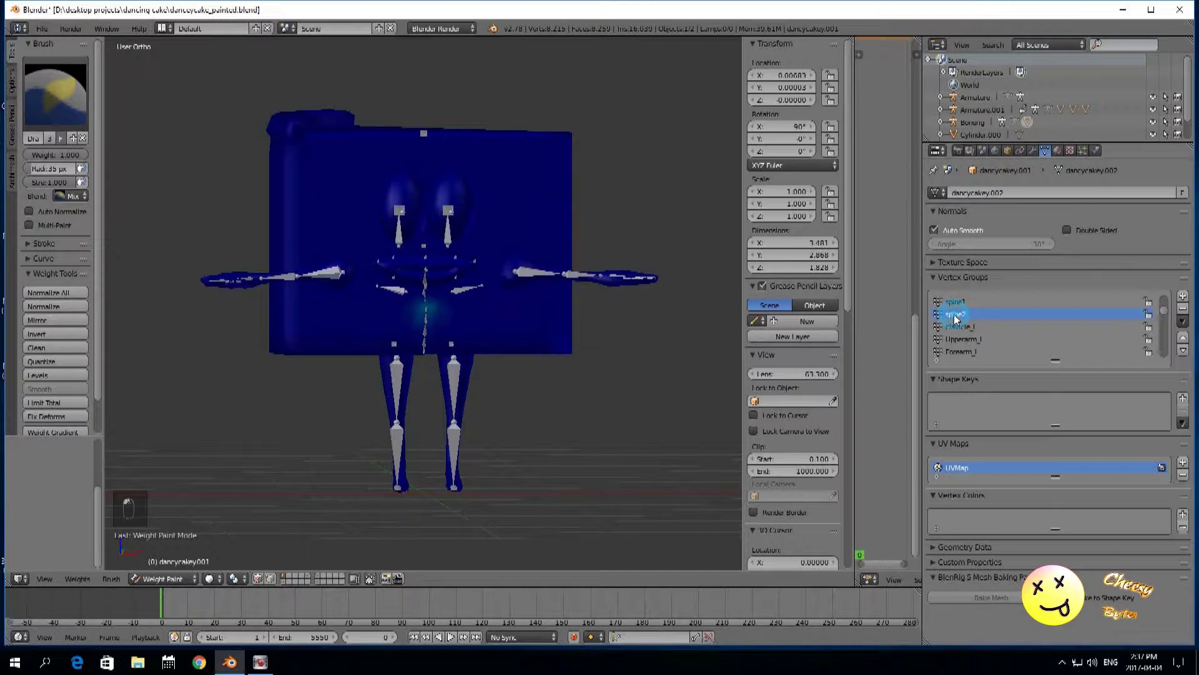